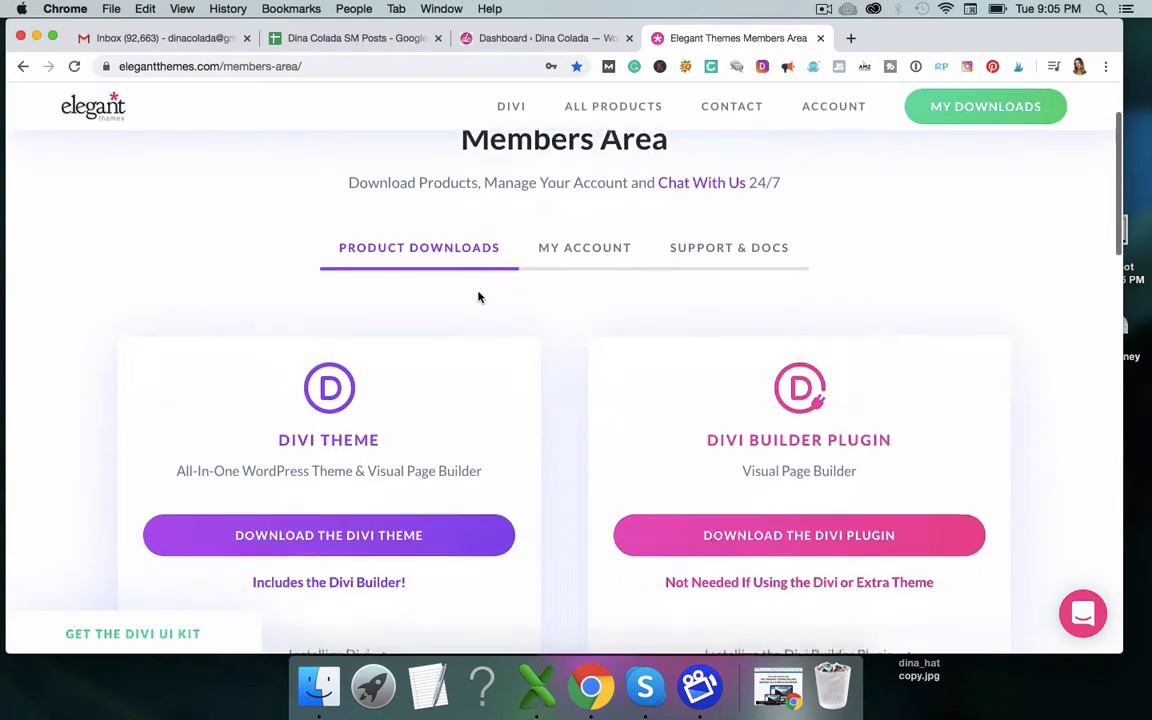
Step: Download the Divi theme zip from the Elegant Themes members area and unpack it in the Downloads folder
mouse_move(515, 110)
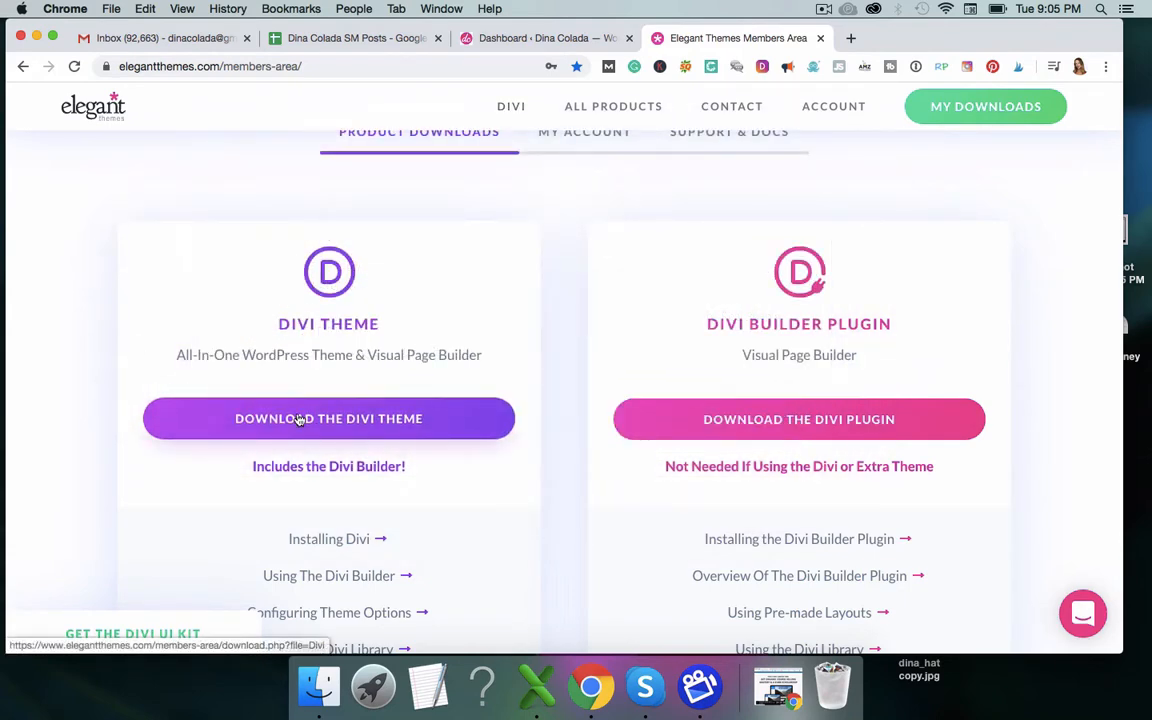
left_click(298, 420)
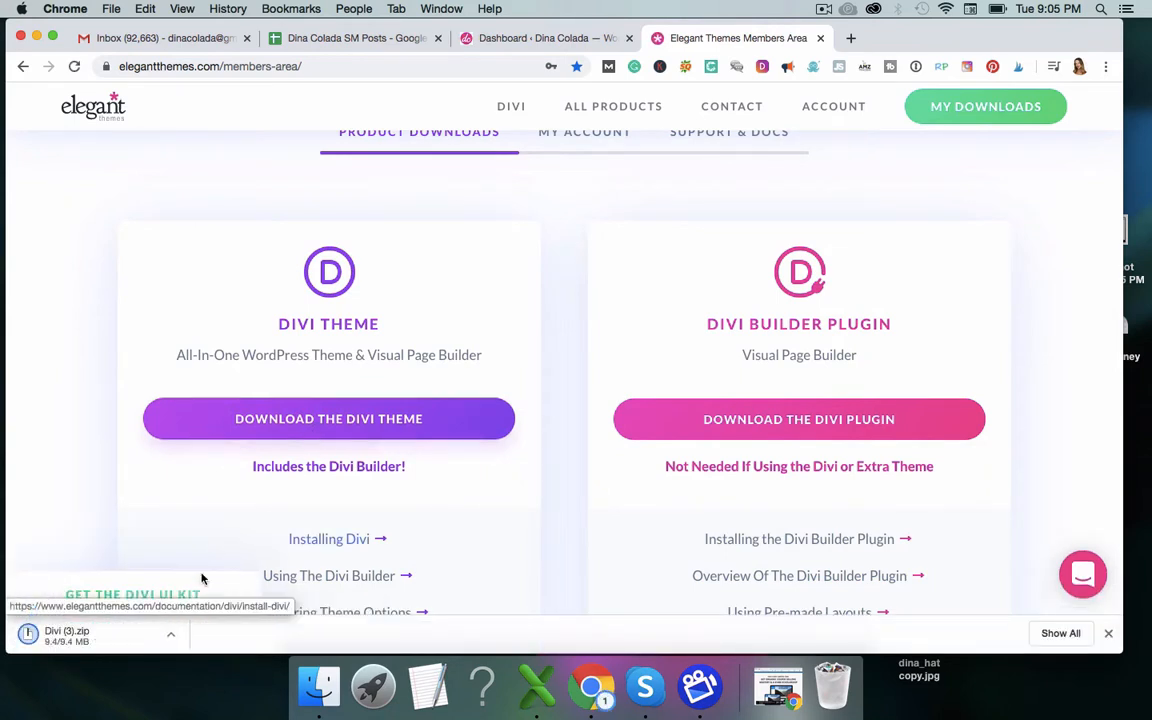
left_click(110, 638)
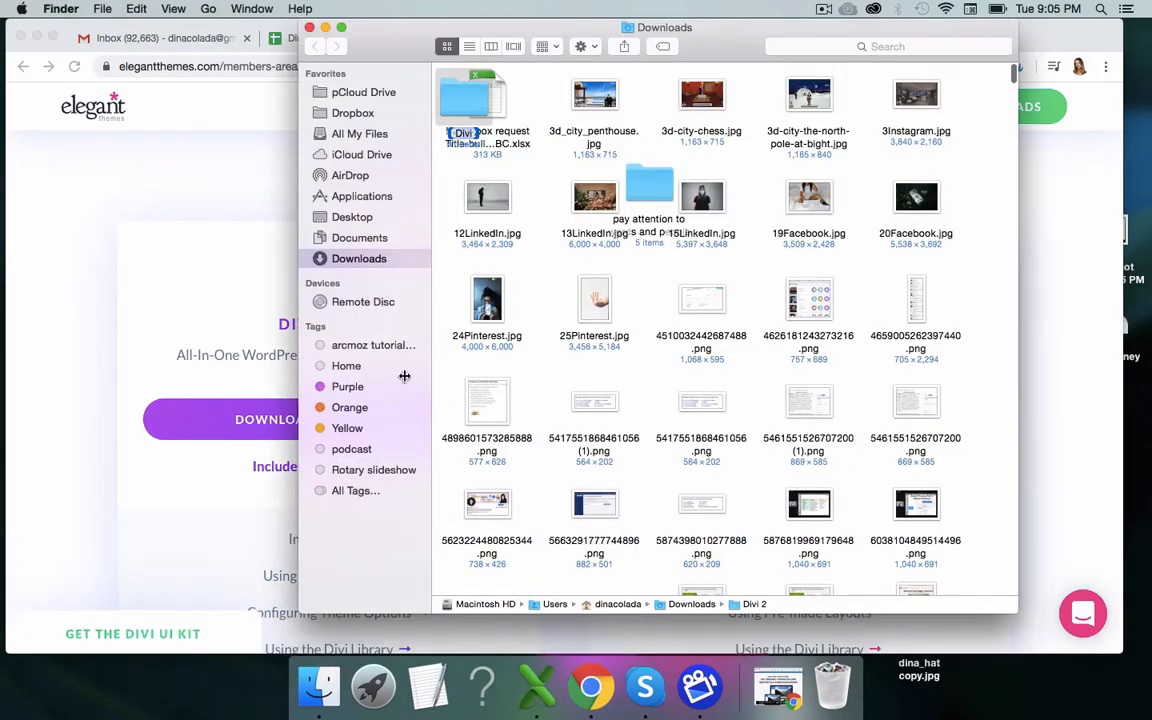
left_click(326, 28)
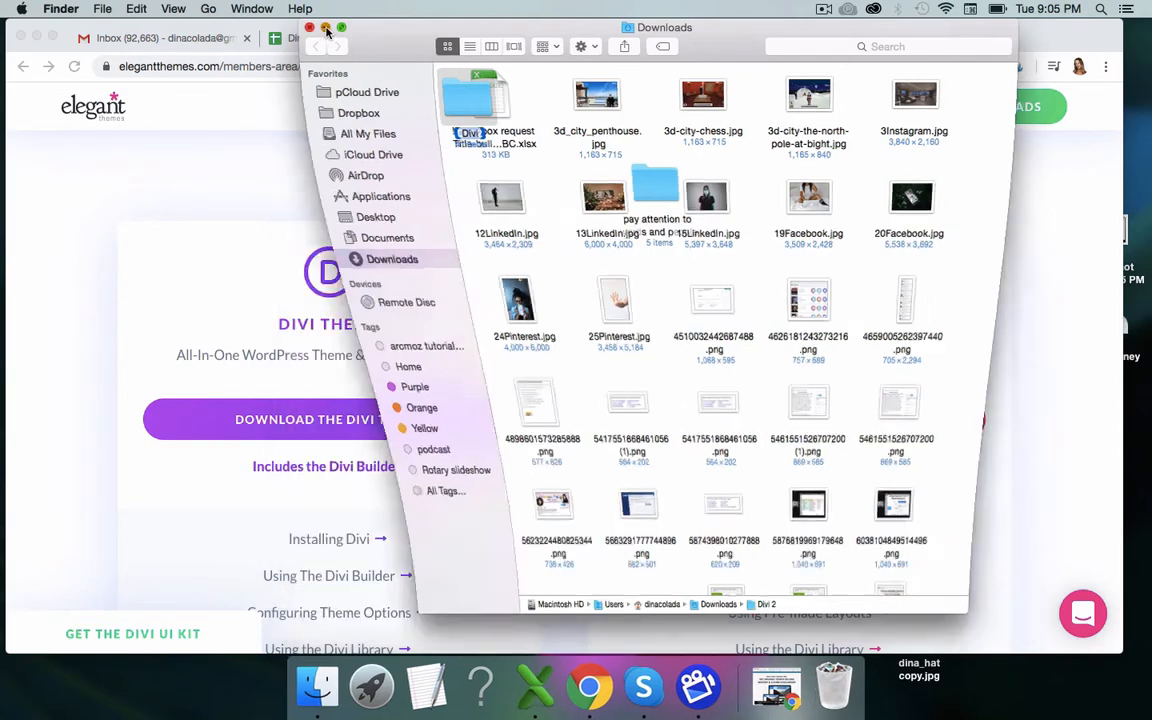
Step: Switch to the WordPress dashboard of the site and show the browser in full screen
left_click(545, 40)
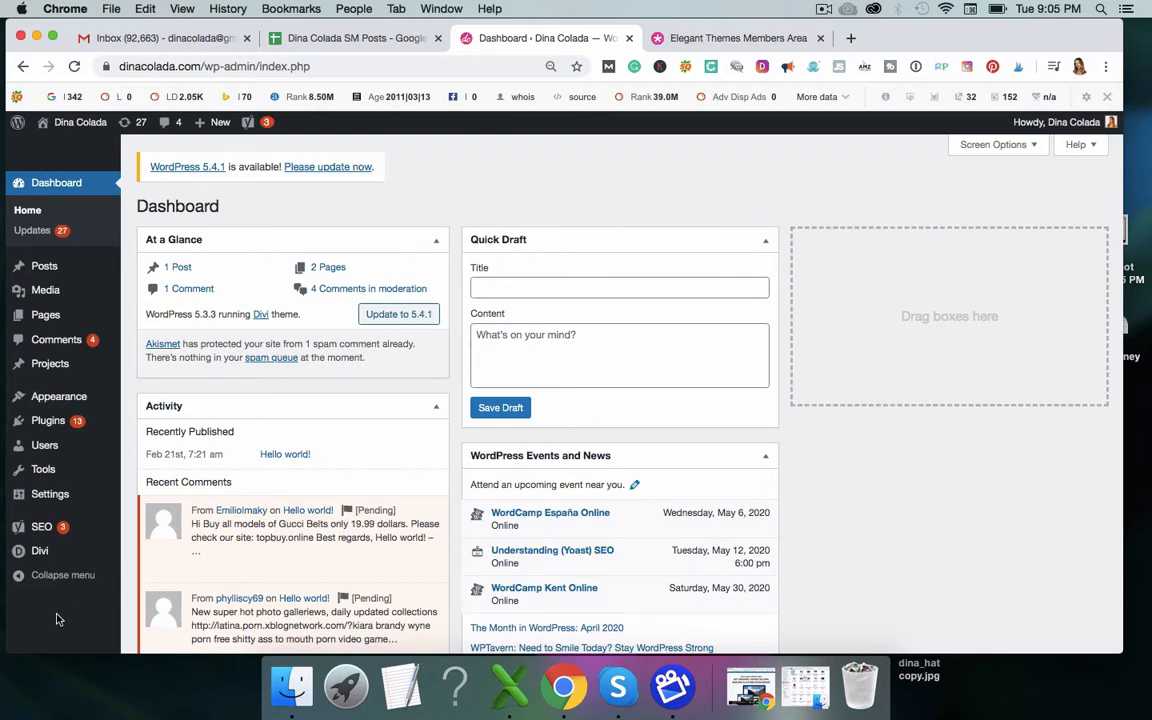
left_click_drag(8, 652, 2, 665)
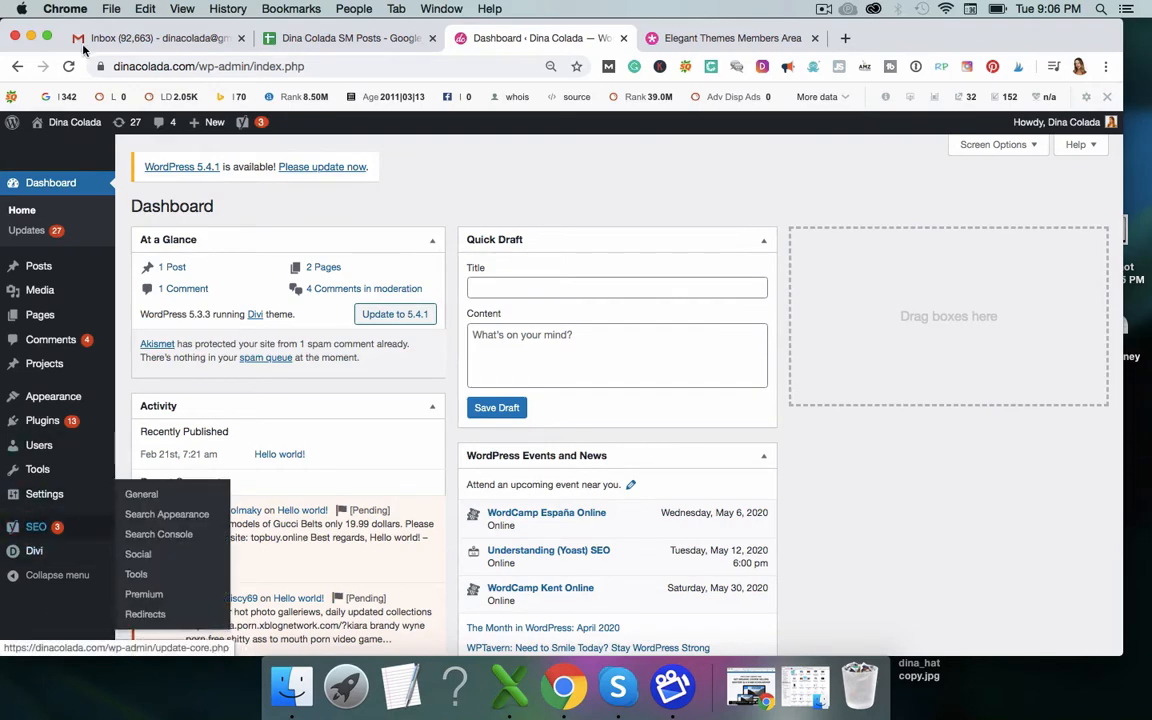
left_click(47, 37)
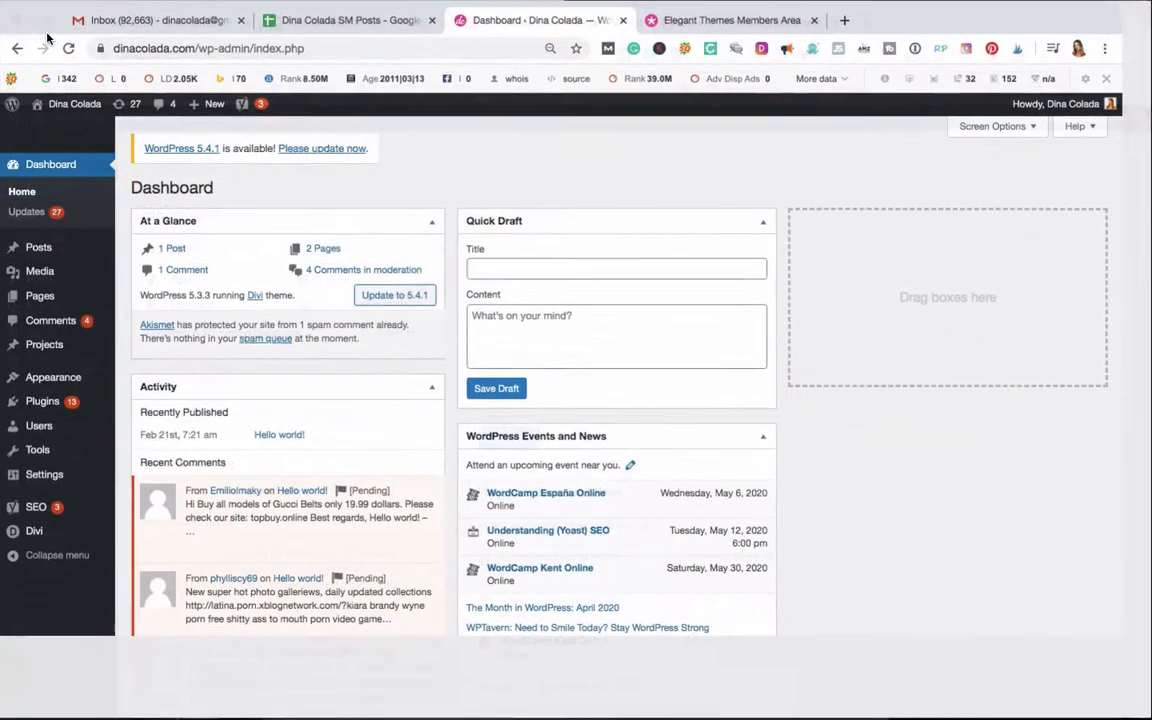
left_click(51, 167)
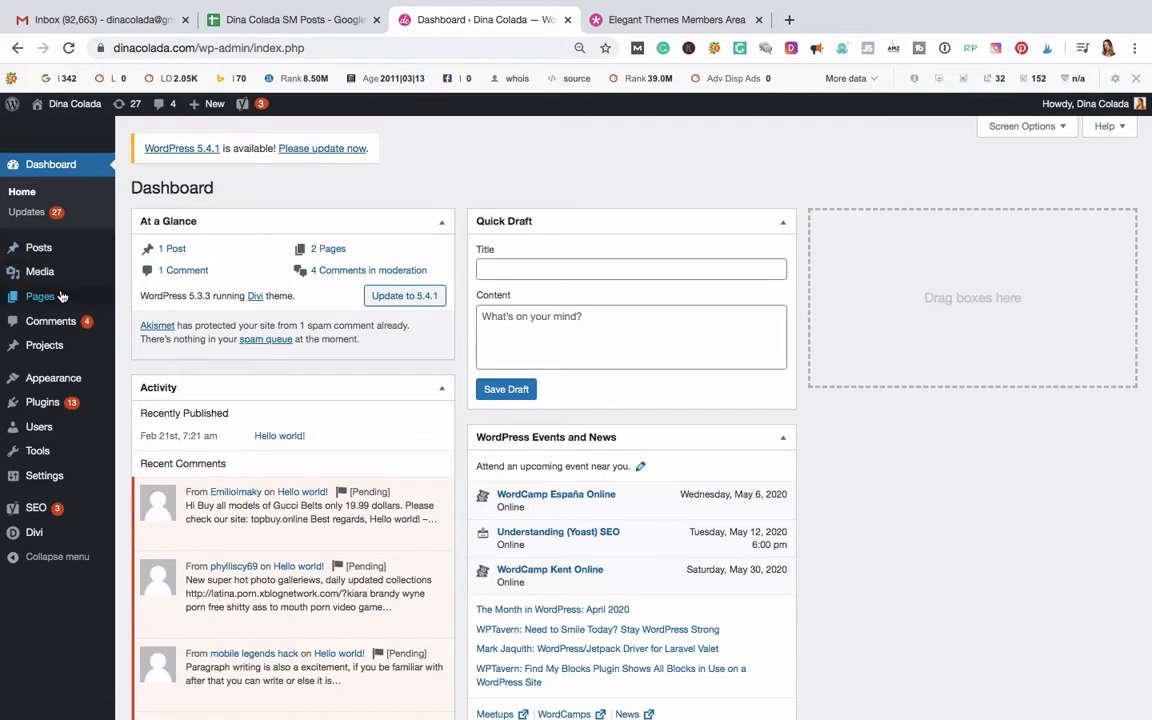
Step: Open the upload form for adding a new theme to the WordPress site
mouse_move(49, 296)
mouse_move(42, 381)
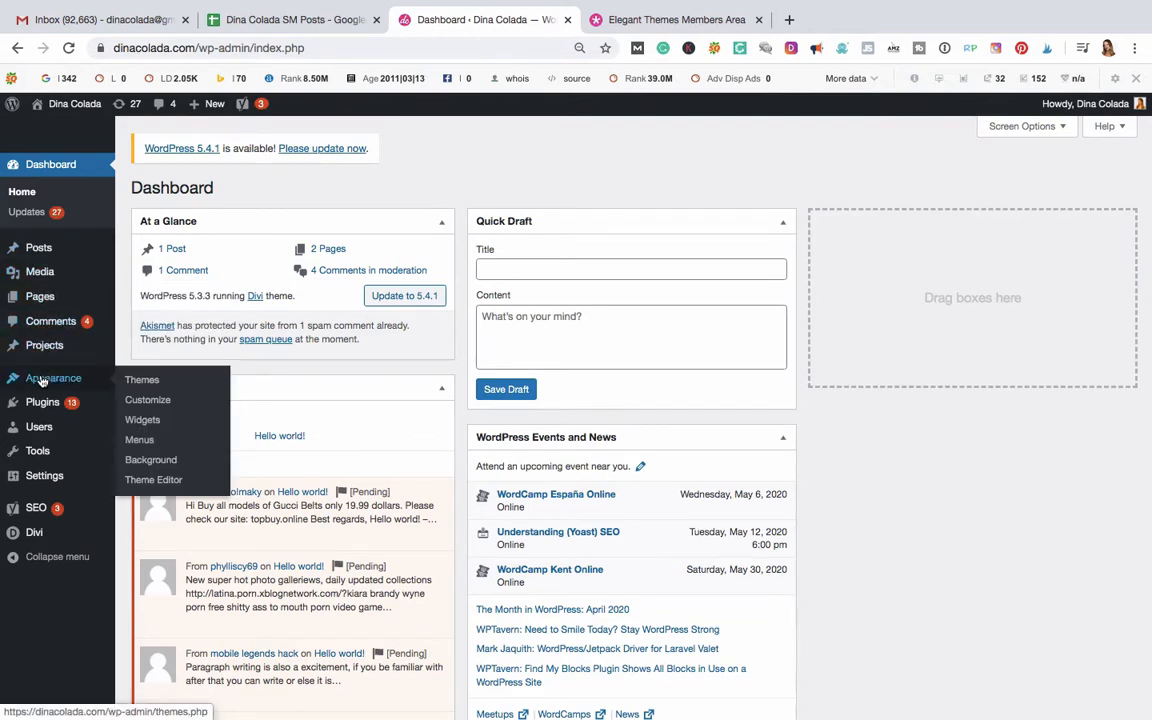
left_click(148, 384)
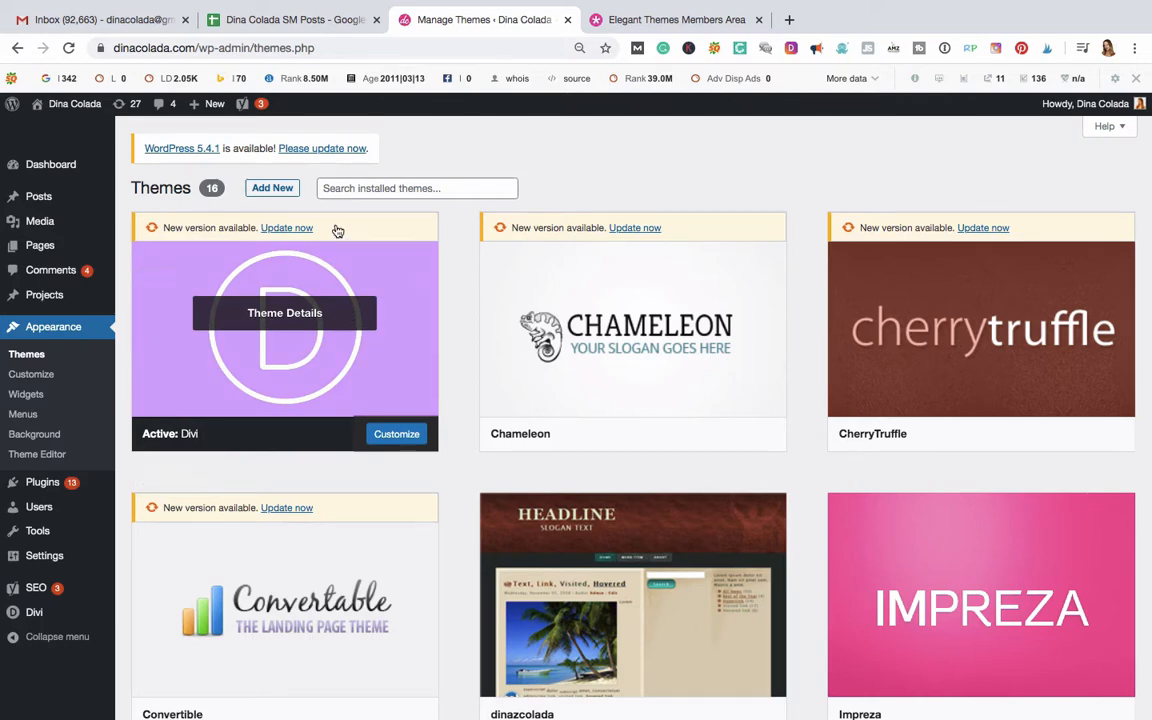
left_click(272, 189)
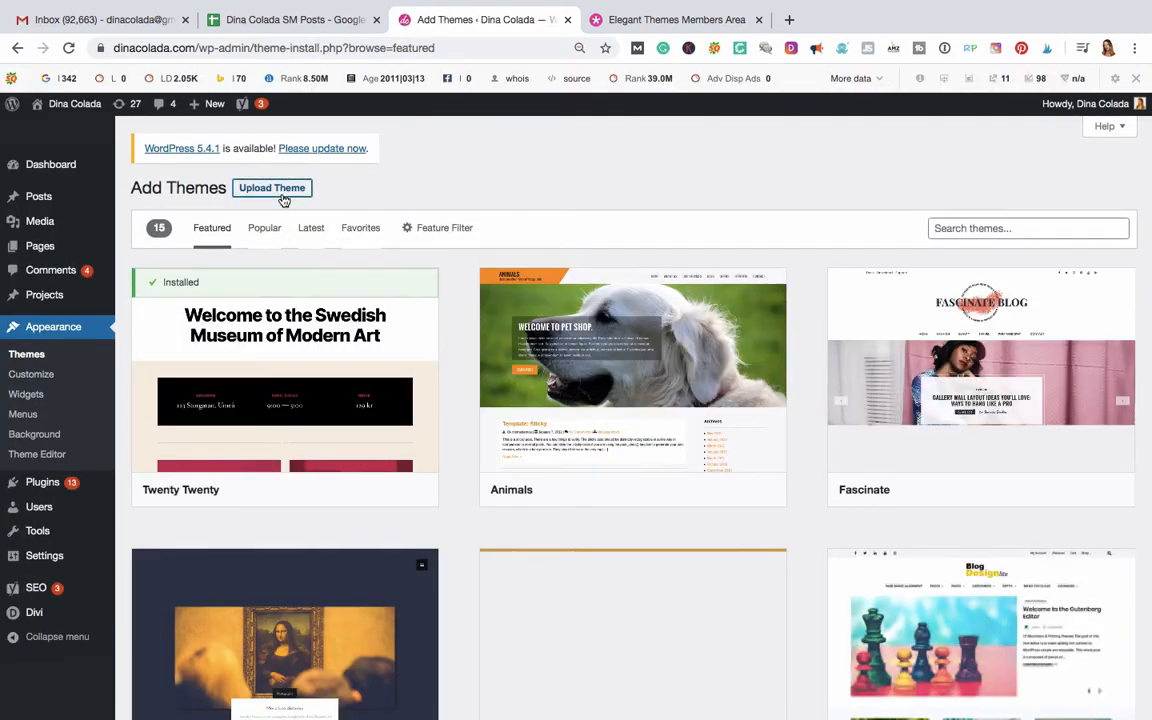
left_click(282, 196)
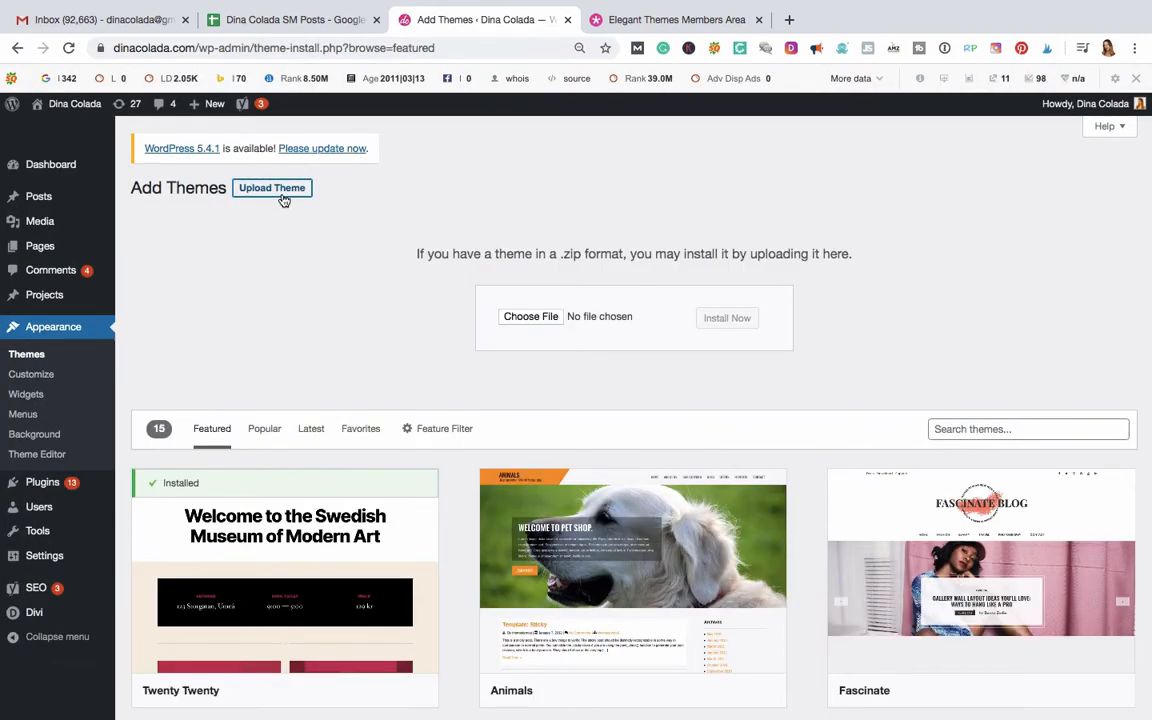
Step: Choose Divi (2).zip from the Downloads folder as the theme file and start its installation
left_click(519, 317)
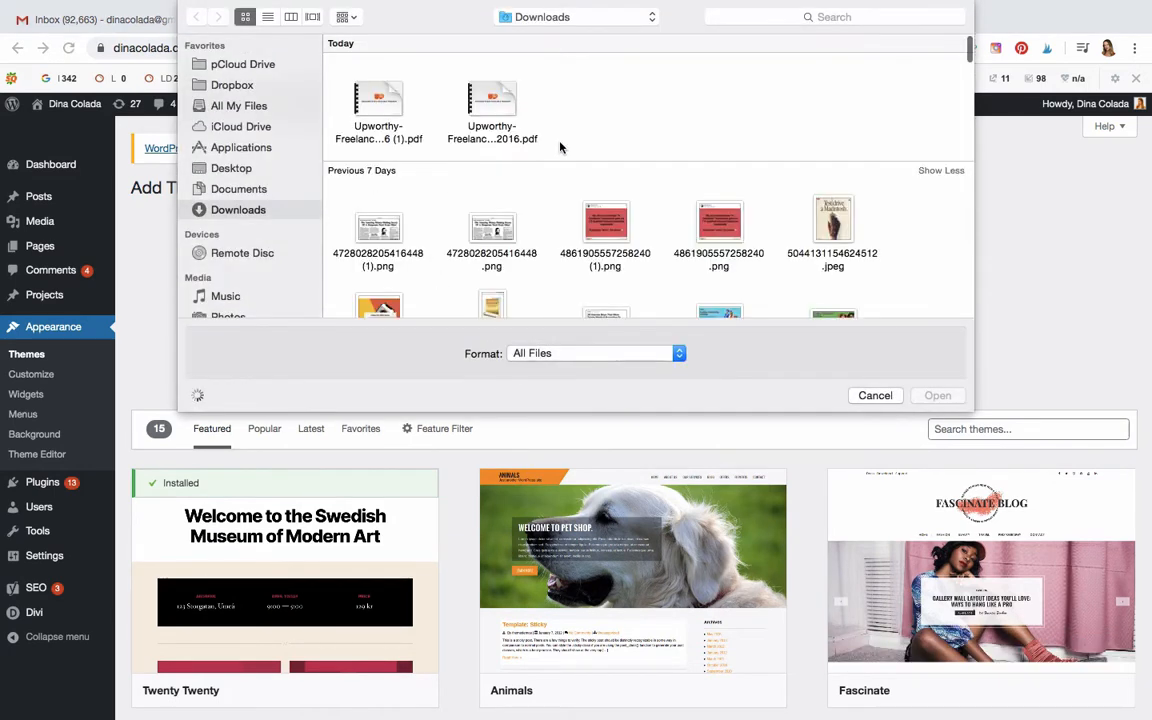
scroll(689, 212, "down", 20)
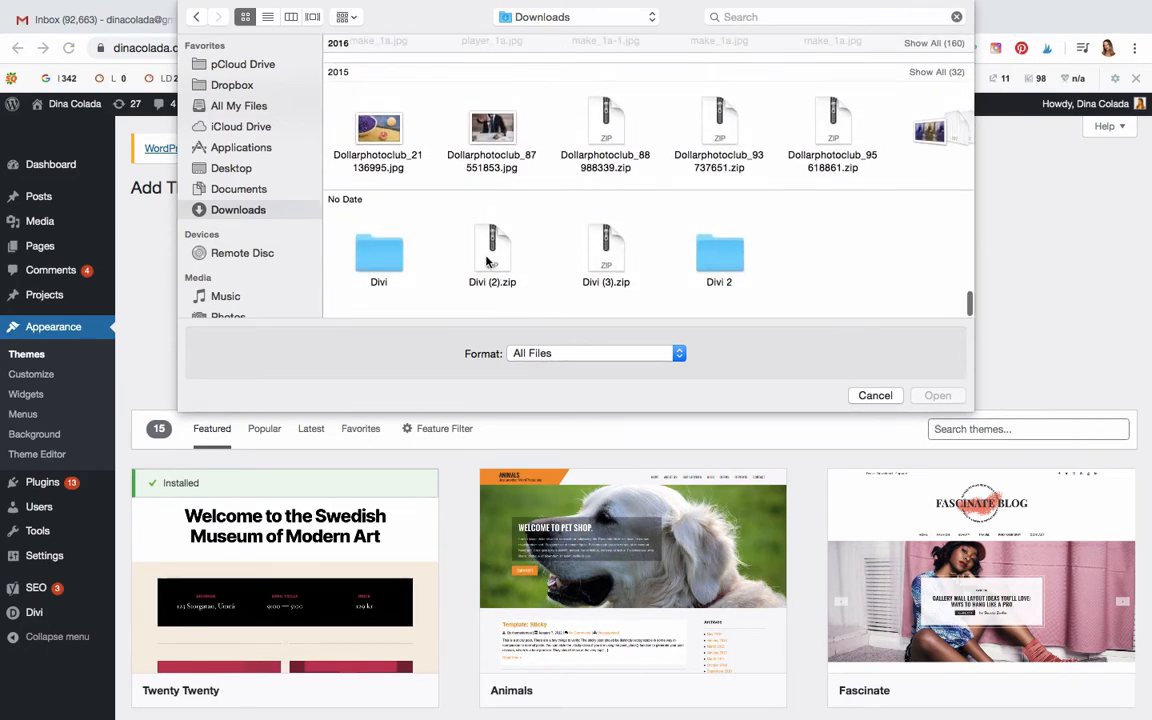
left_click(490, 255)
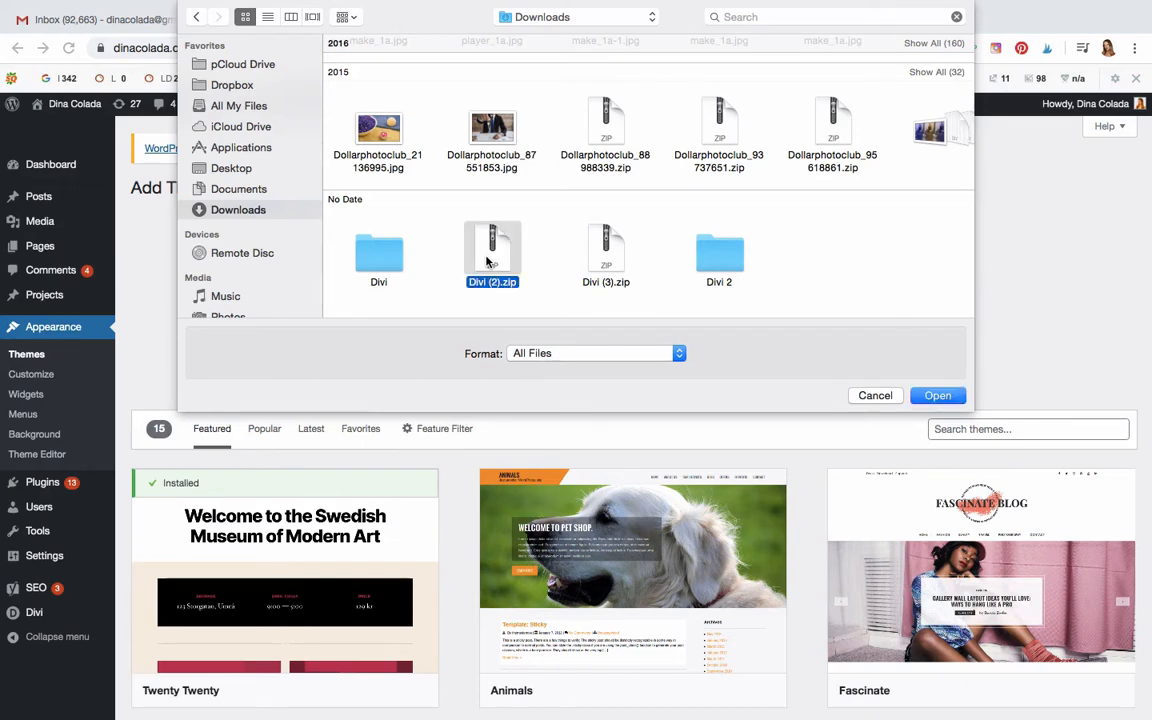
double_click(490, 258)
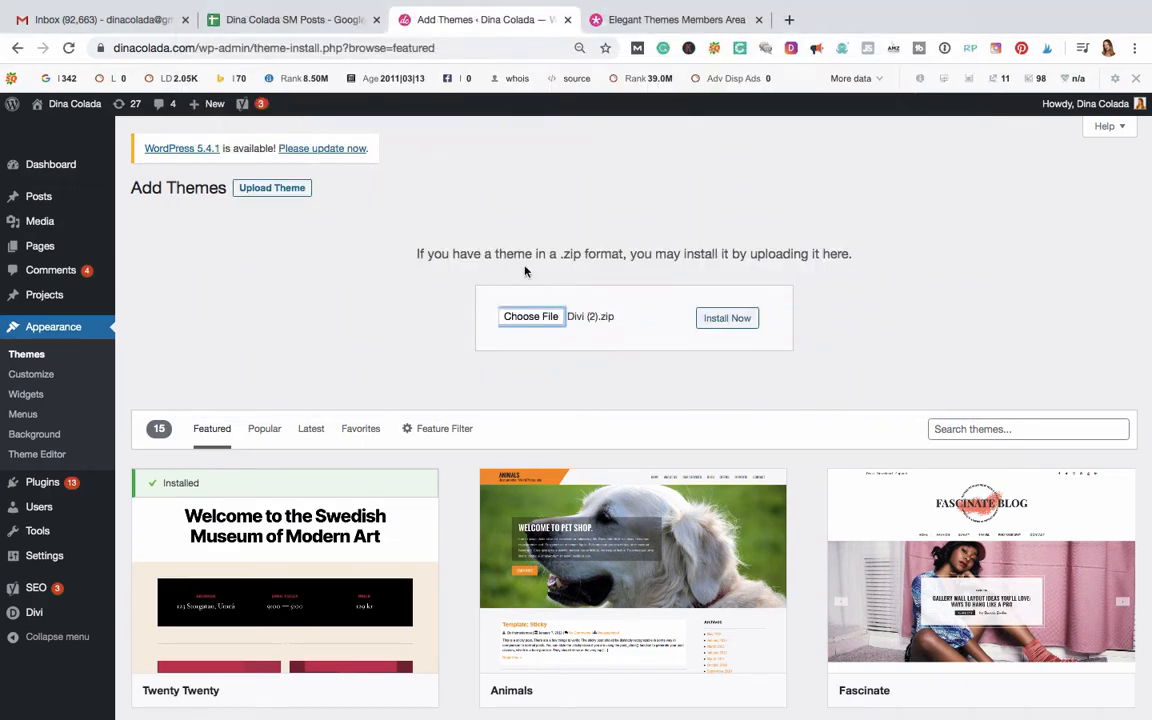
left_click(733, 322)
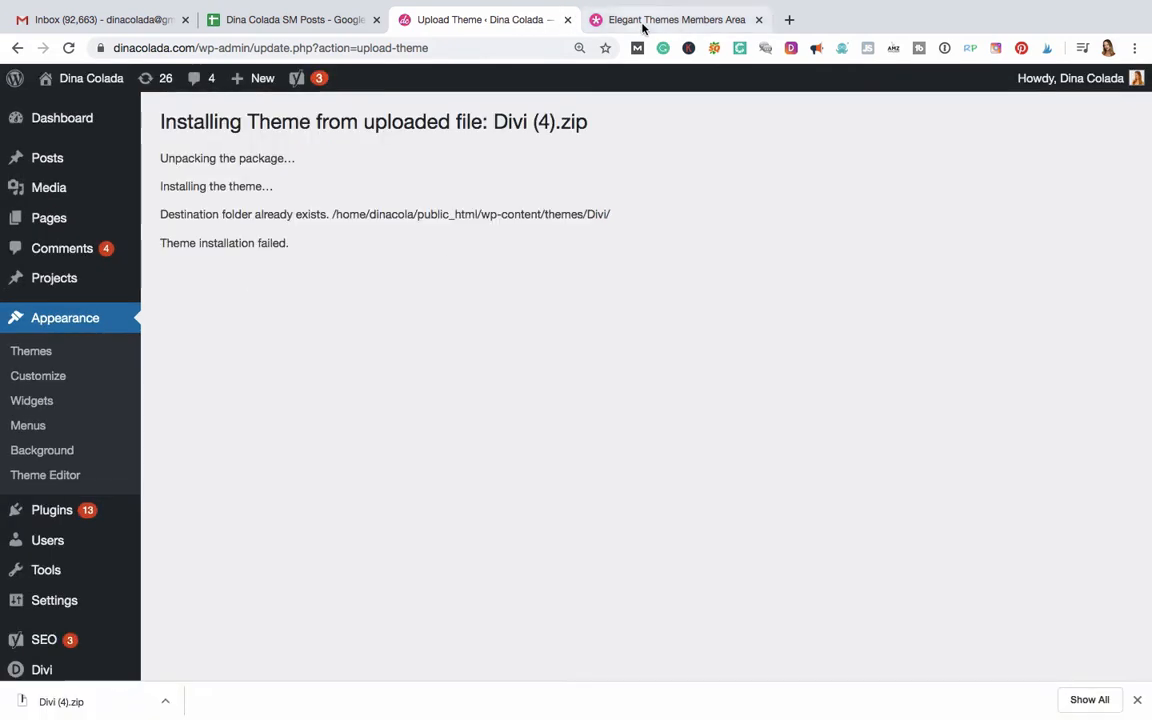
left_click(648, 22)
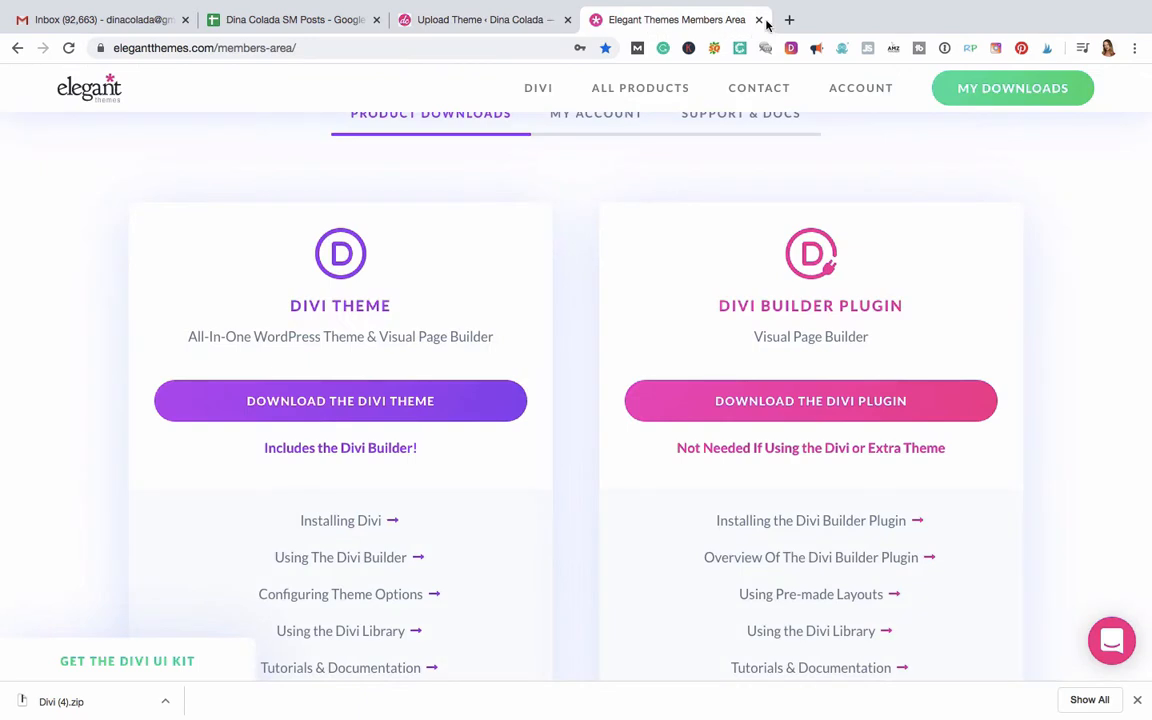
left_click(501, 20)
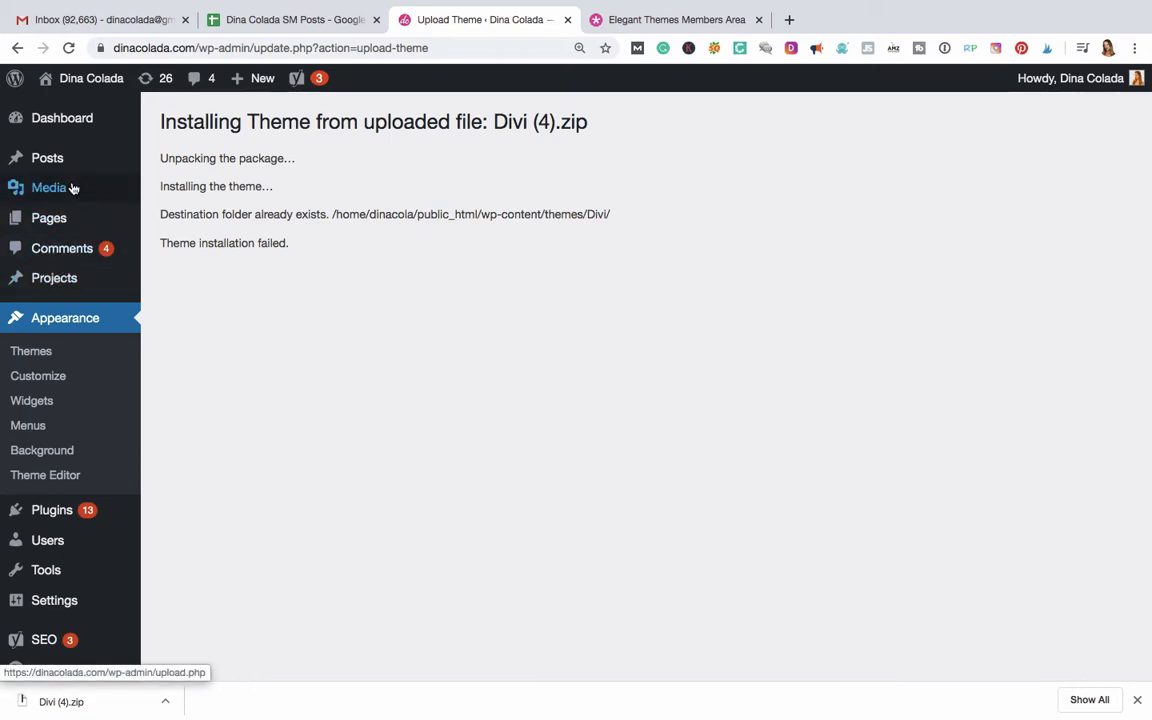
Step: Add a new page using the Divi Builder and open its library of premade layouts
mouse_move(45, 212)
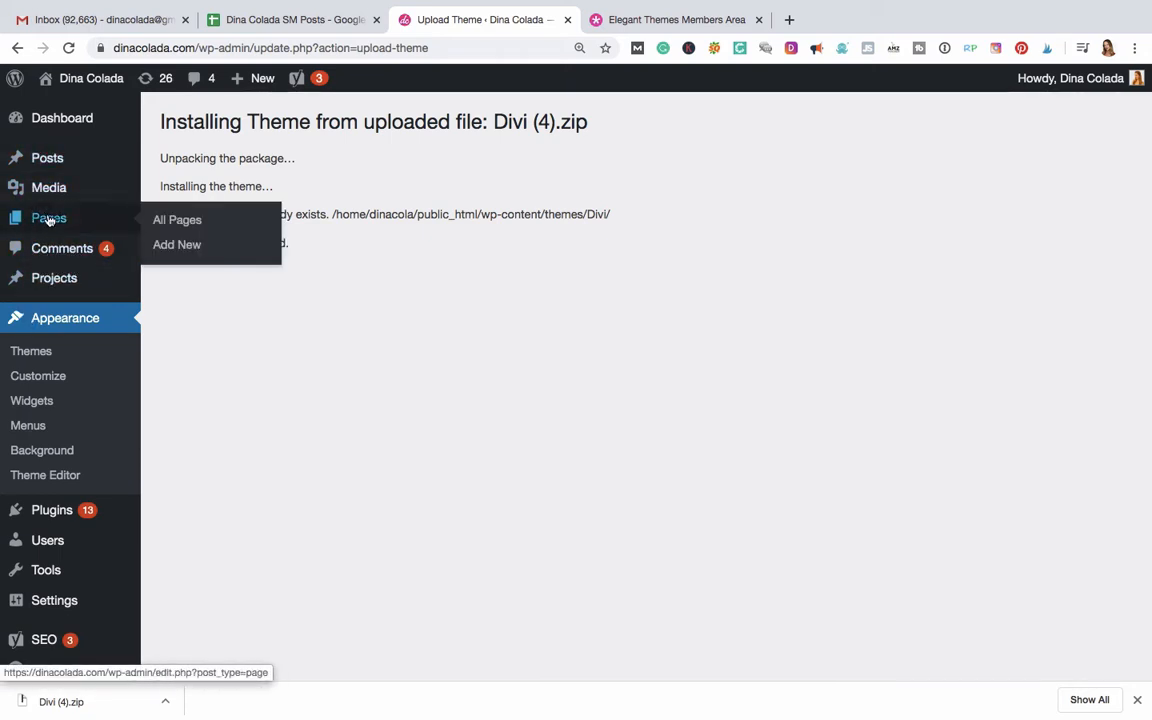
left_click(178, 251)
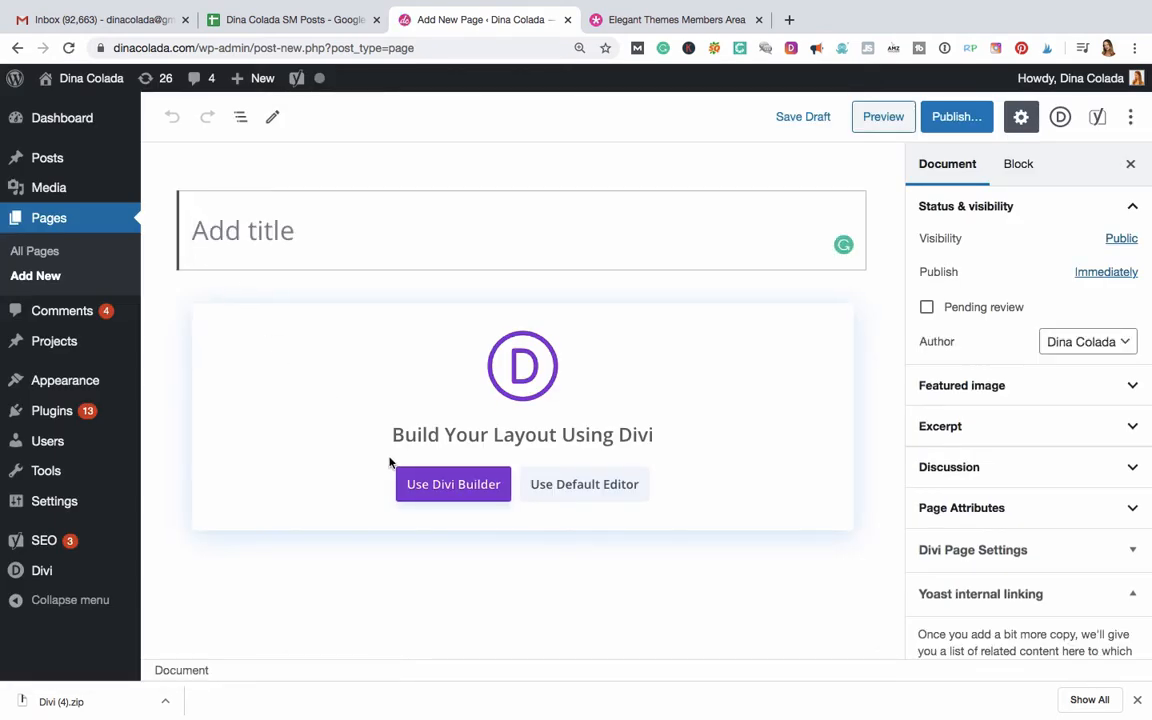
left_click(474, 485)
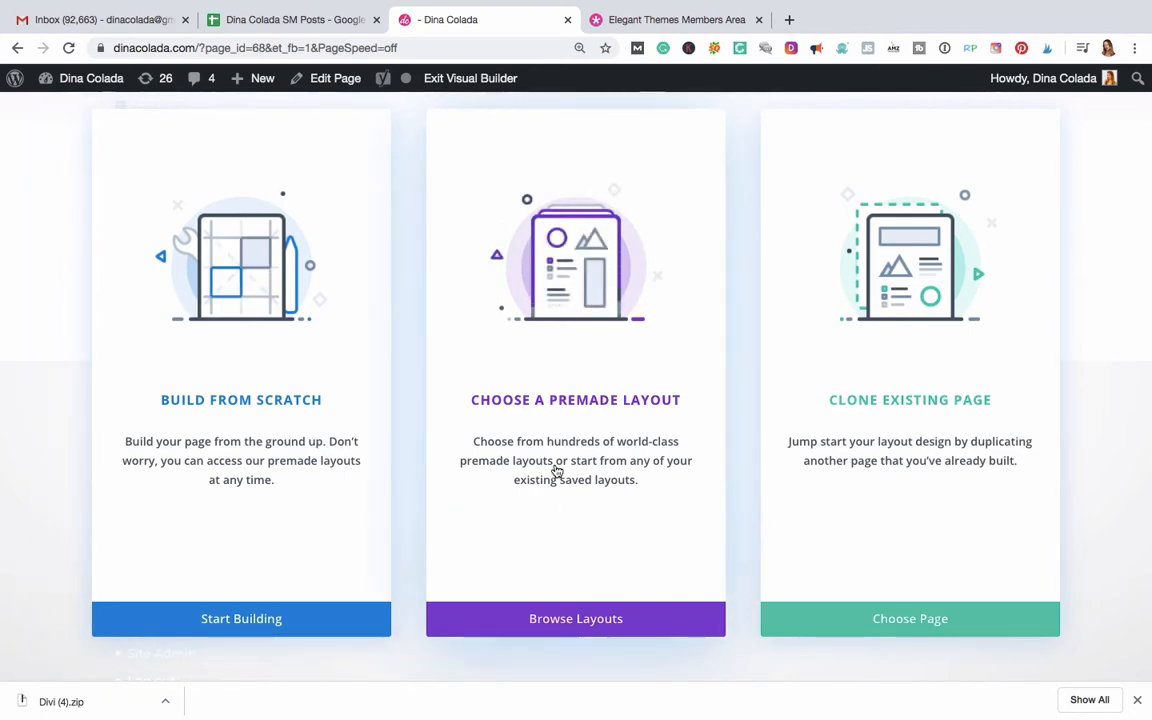
left_click(574, 619)
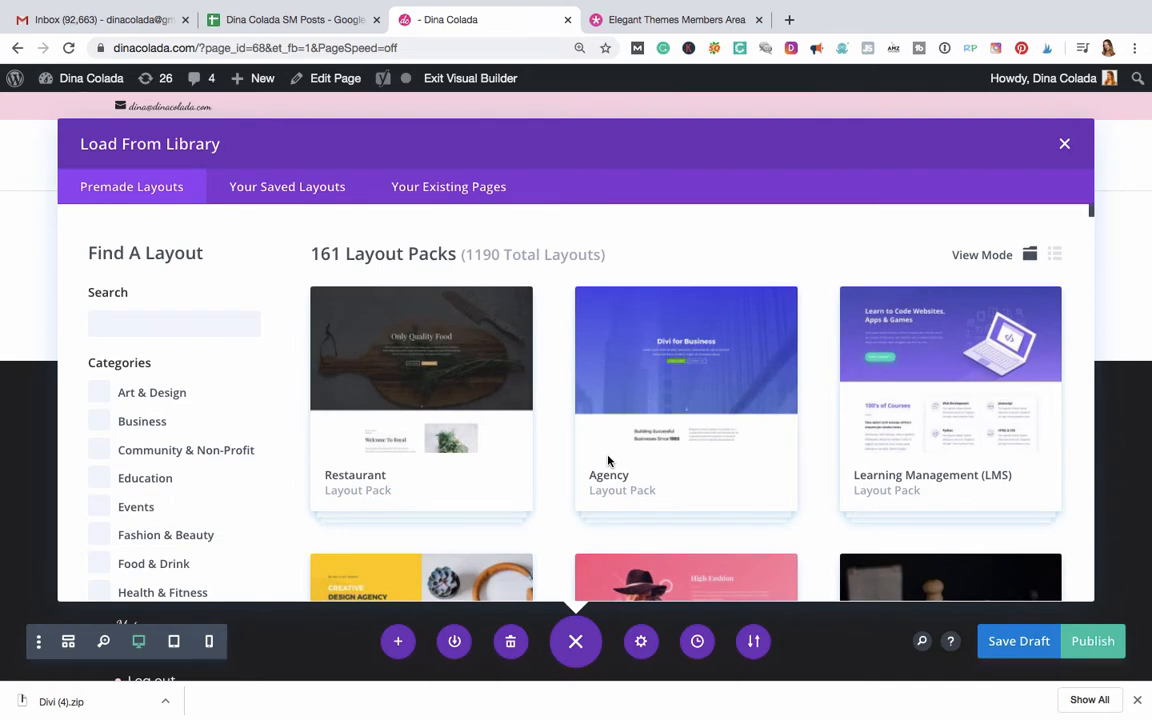
Step: Browse the premade layout packs to see which designs are available for the new page
scroll(608, 460, "down", 1)
scroll(608, 461, "down", 1)
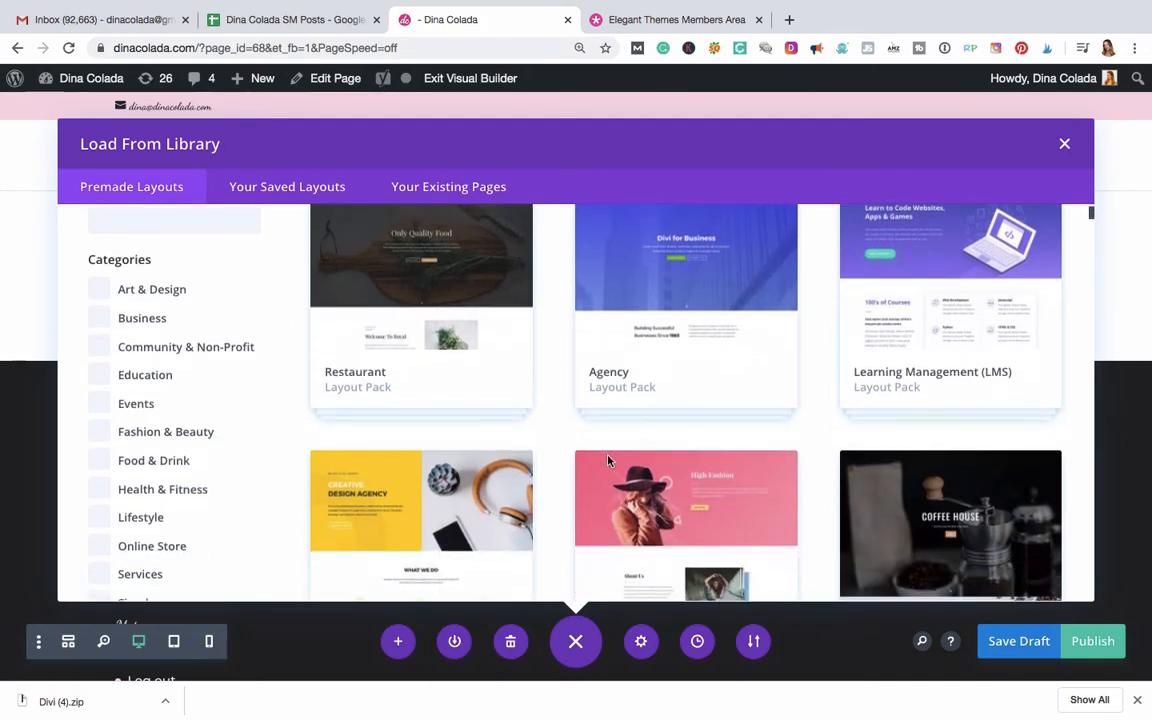
scroll(608, 461, "down", 5)
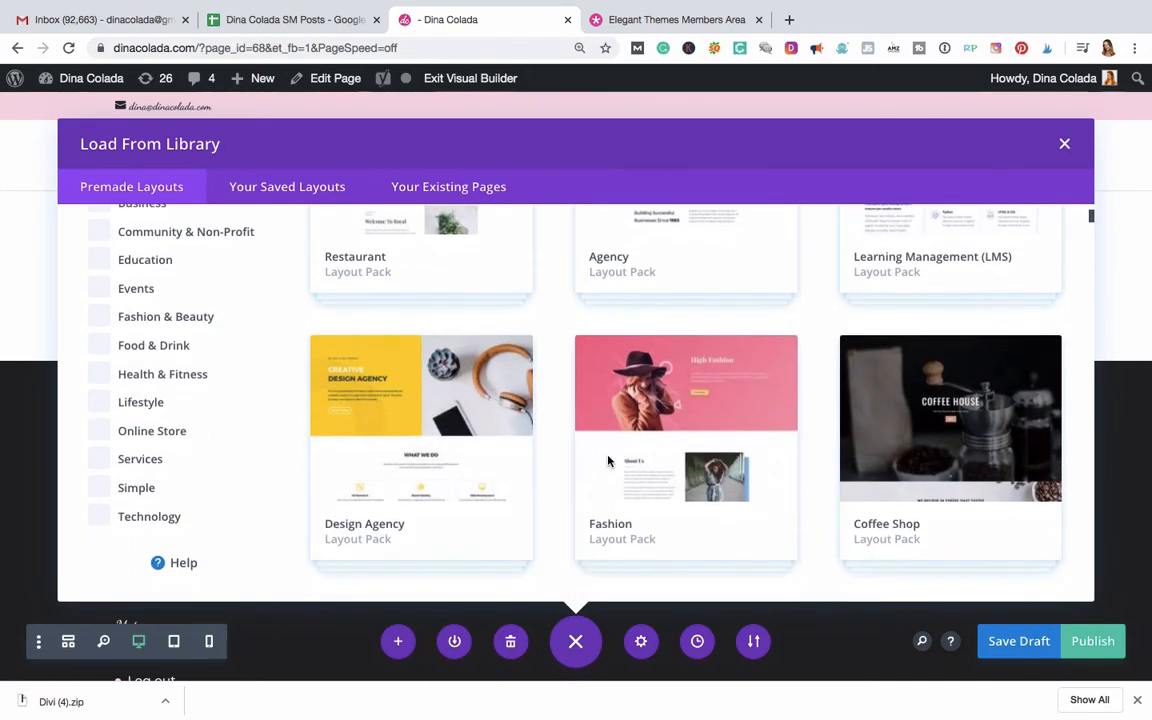
scroll(608, 461, "down", 6)
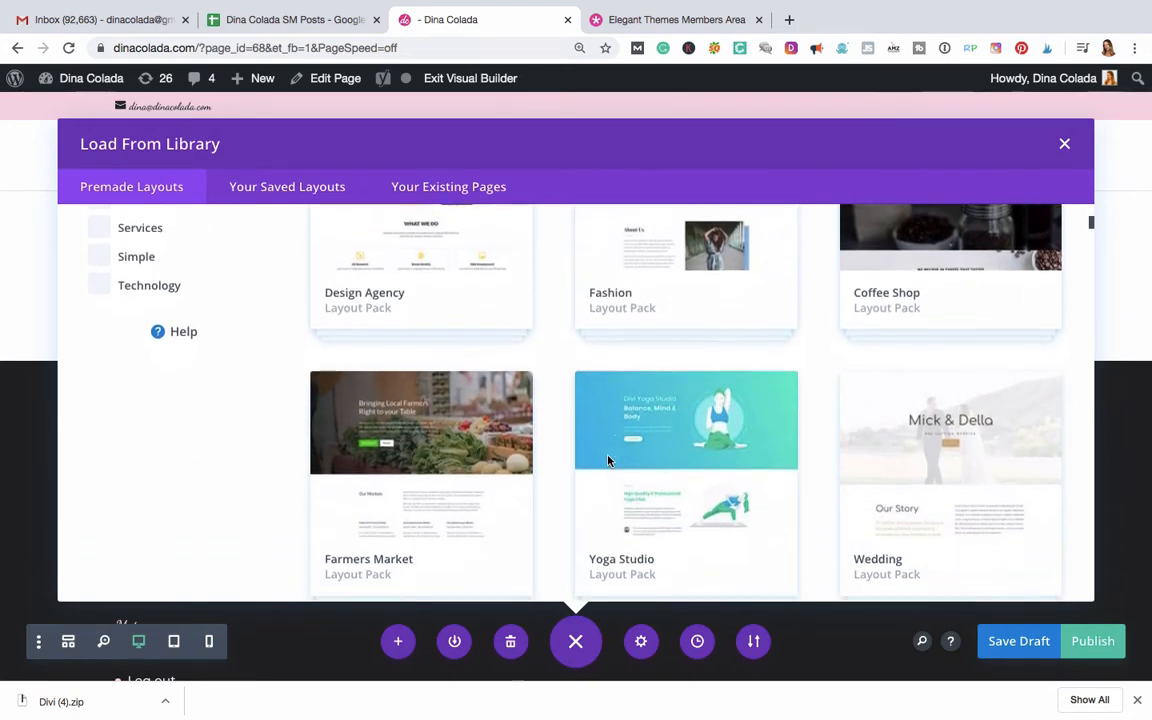
scroll(608, 461, "down", 5)
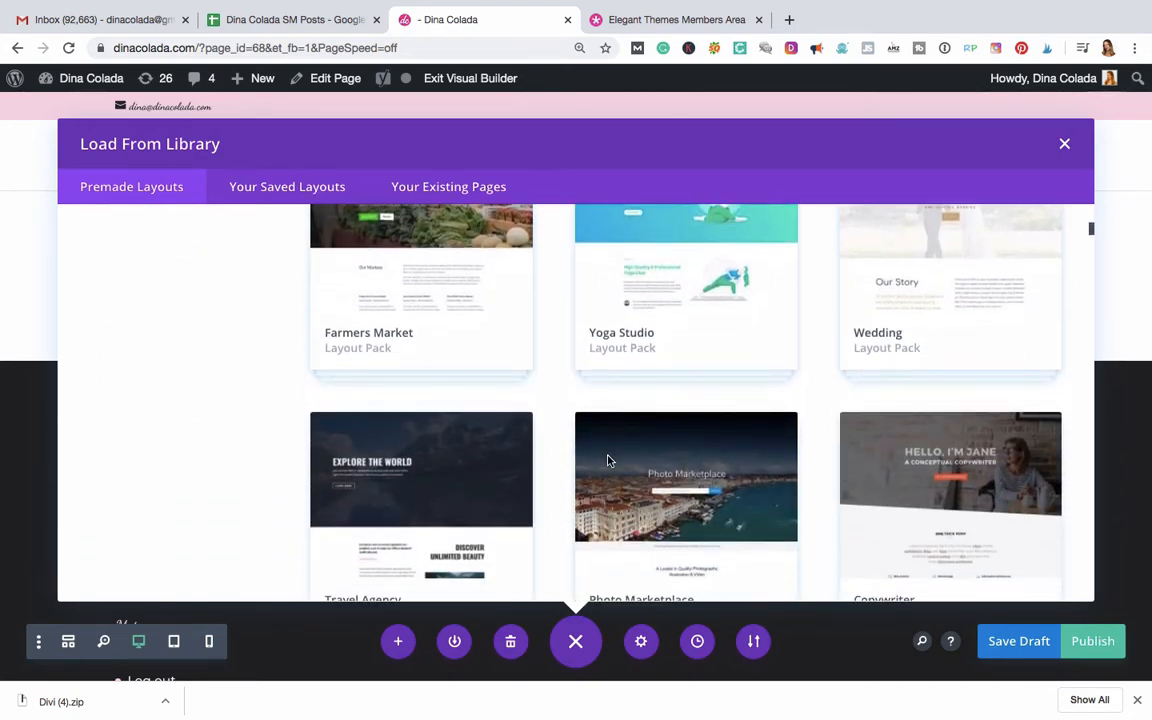
scroll(608, 461, "down", 4)
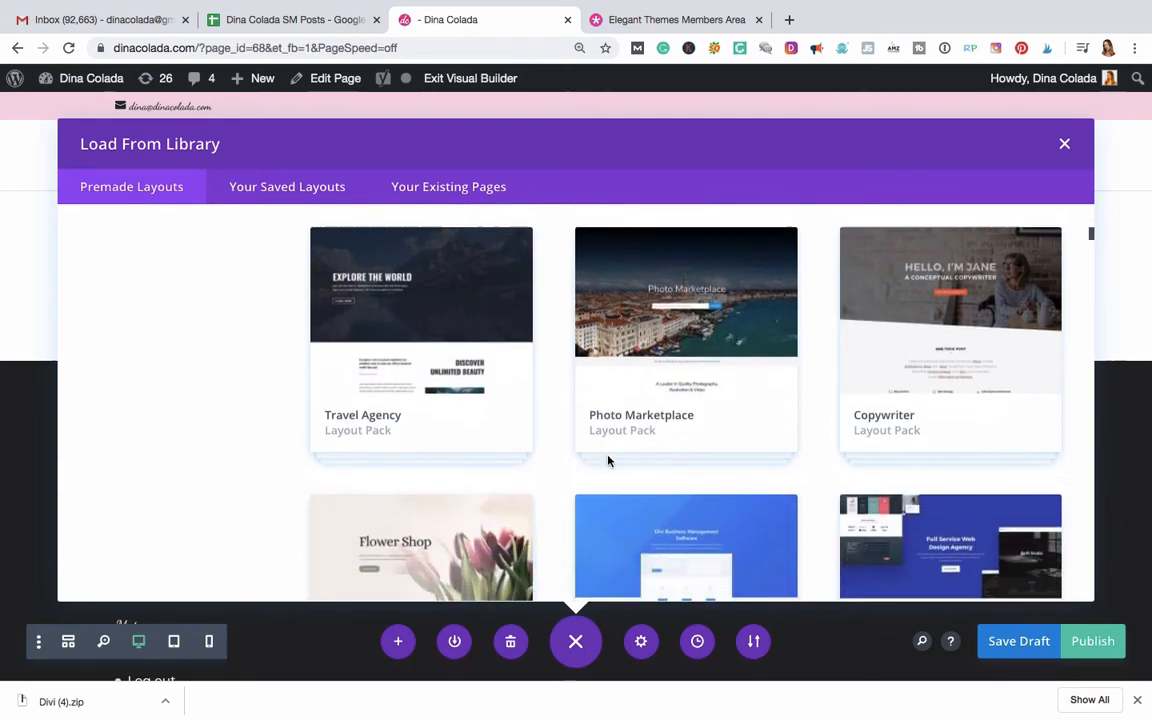
scroll(608, 461, "down", 4)
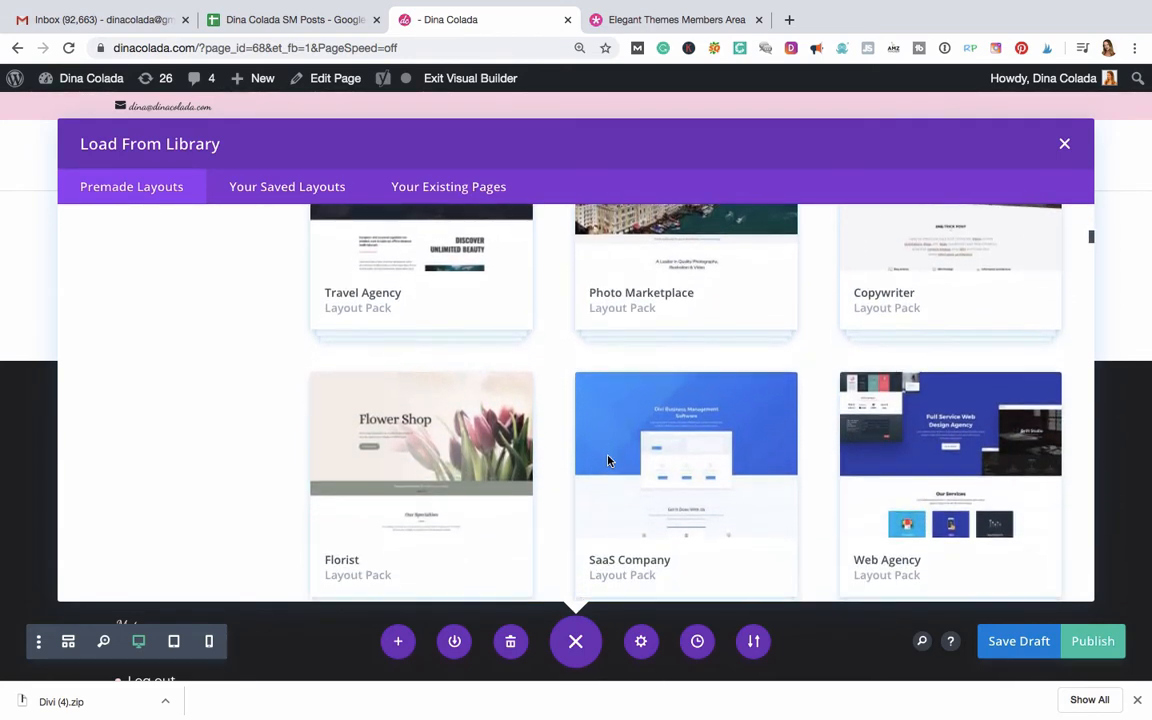
scroll(608, 461, "down", 7)
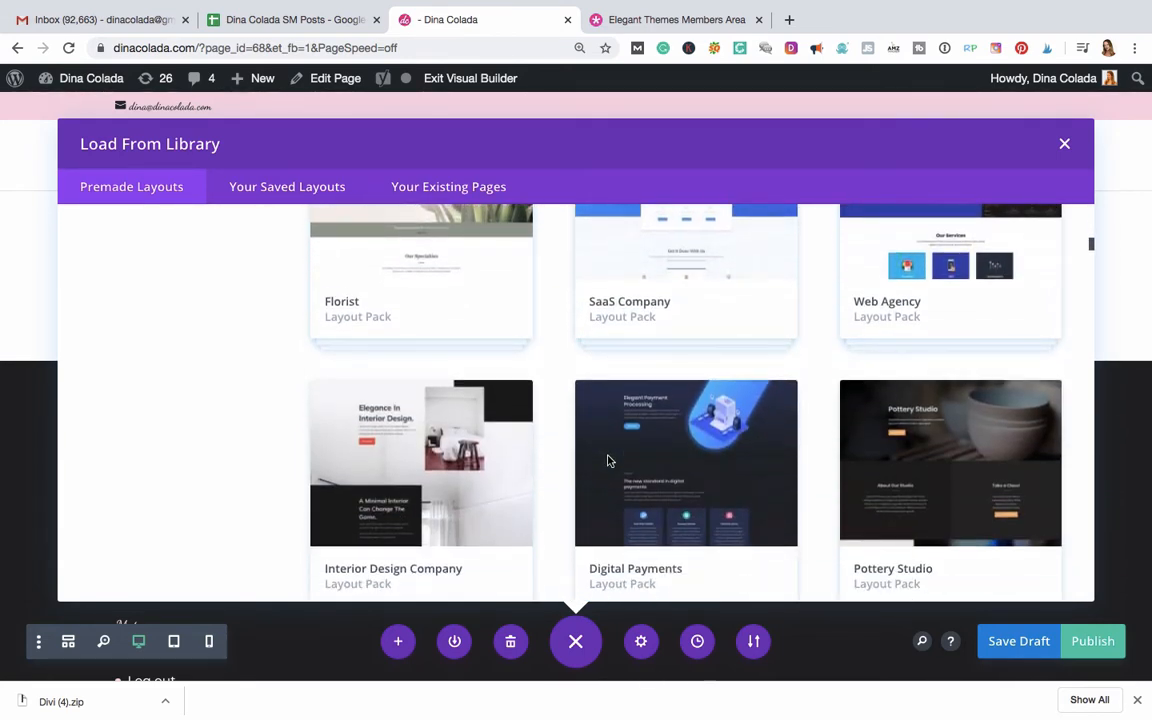
scroll(608, 461, "down", 8)
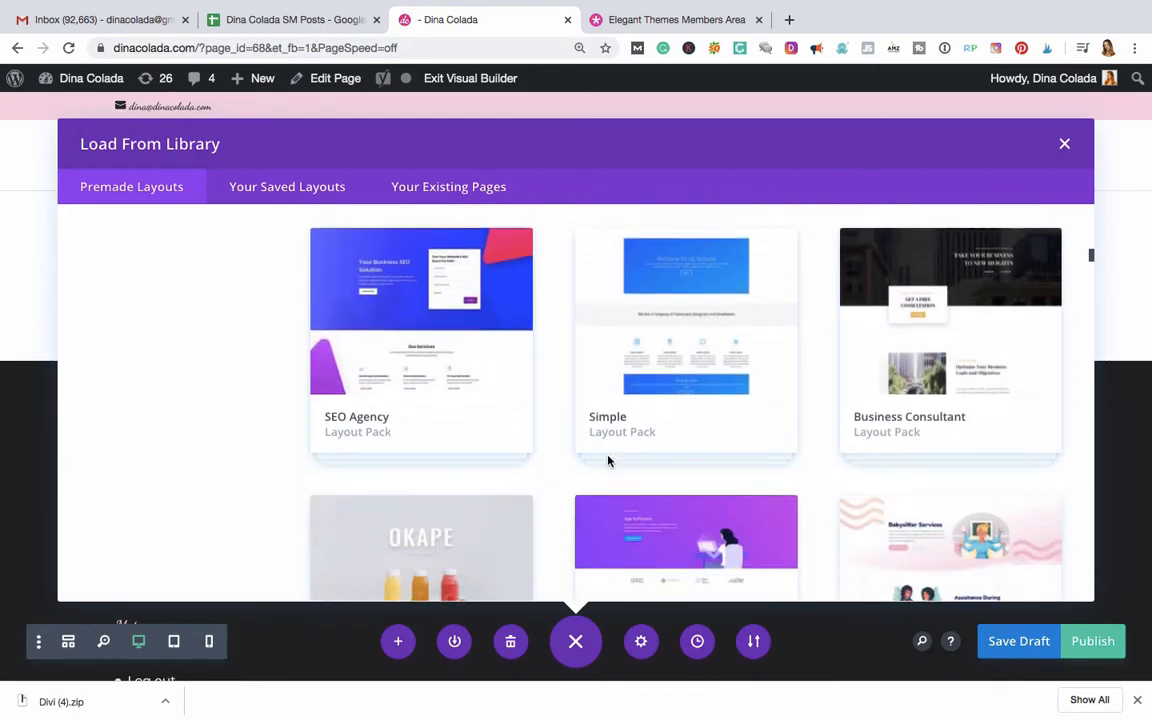
scroll(608, 461, "down", 5)
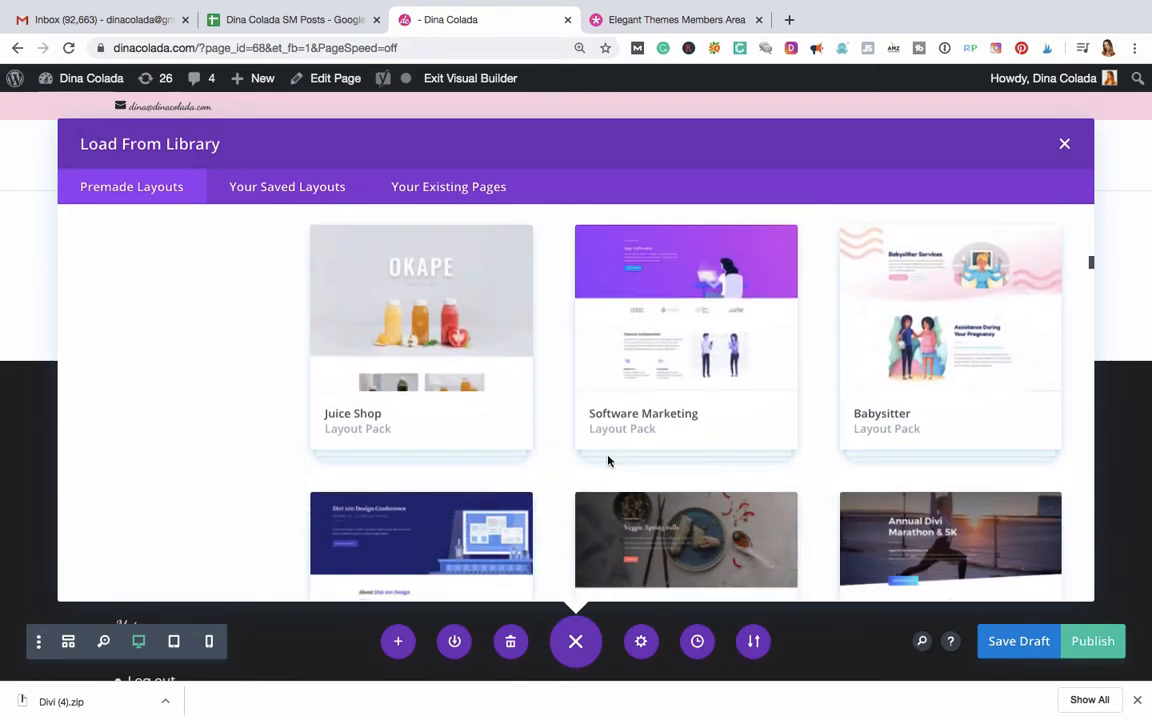
scroll(608, 461, "down", 14)
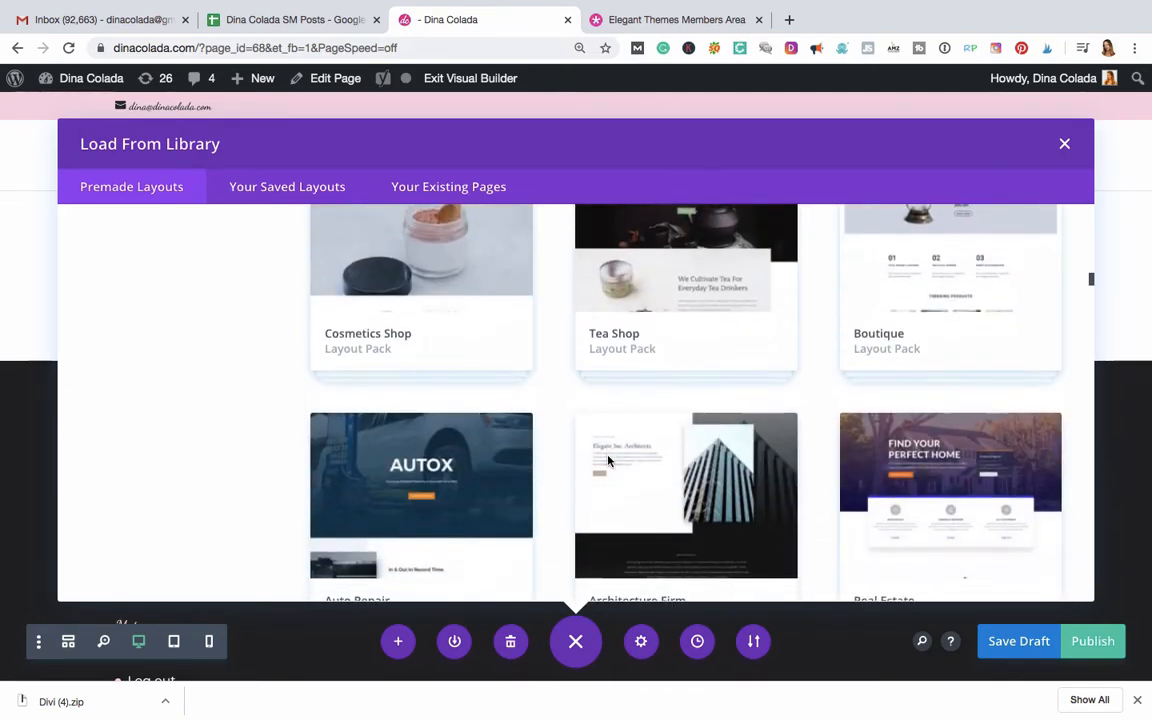
scroll(608, 461, "up", 20)
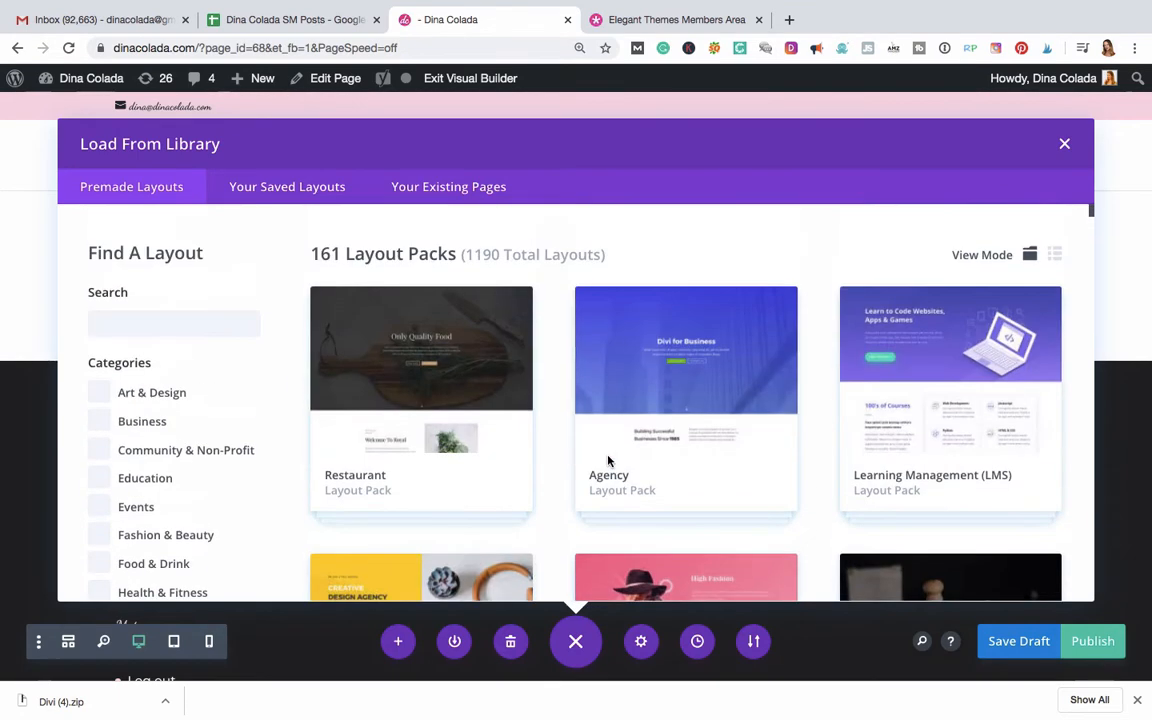
scroll(608, 461, "down", 4)
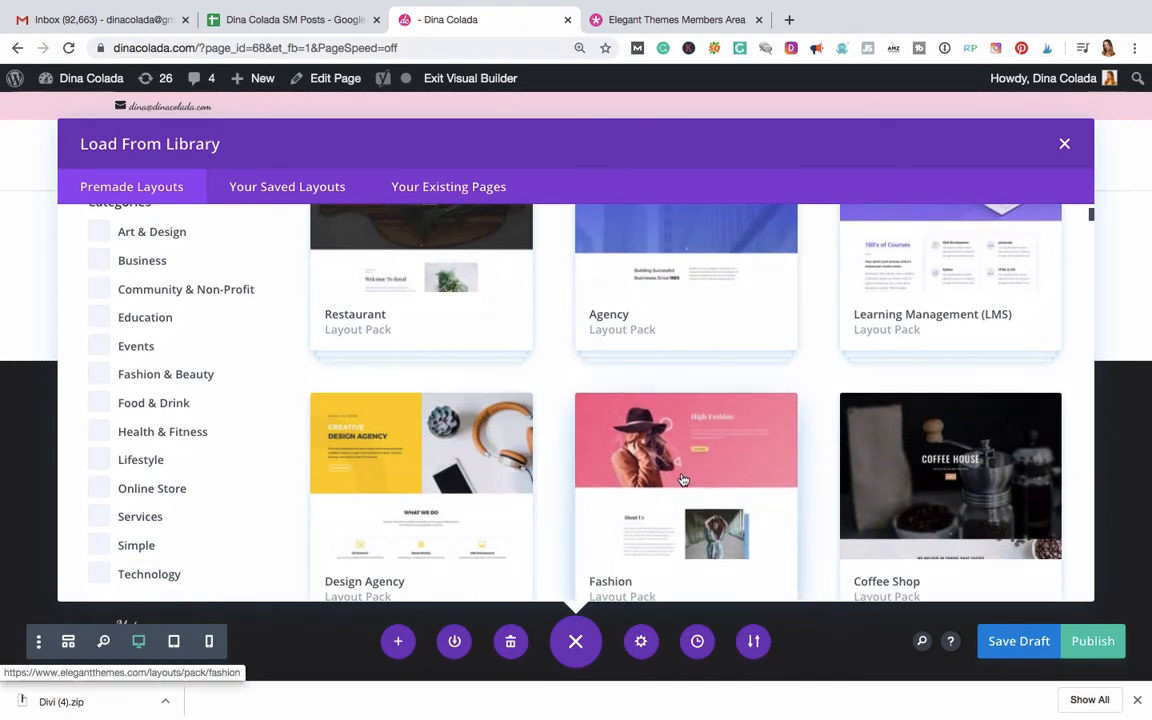
Step: Open the details of the Fashion layout pack and go to the list of layouts it contains
scroll(683, 480, "down", 1)
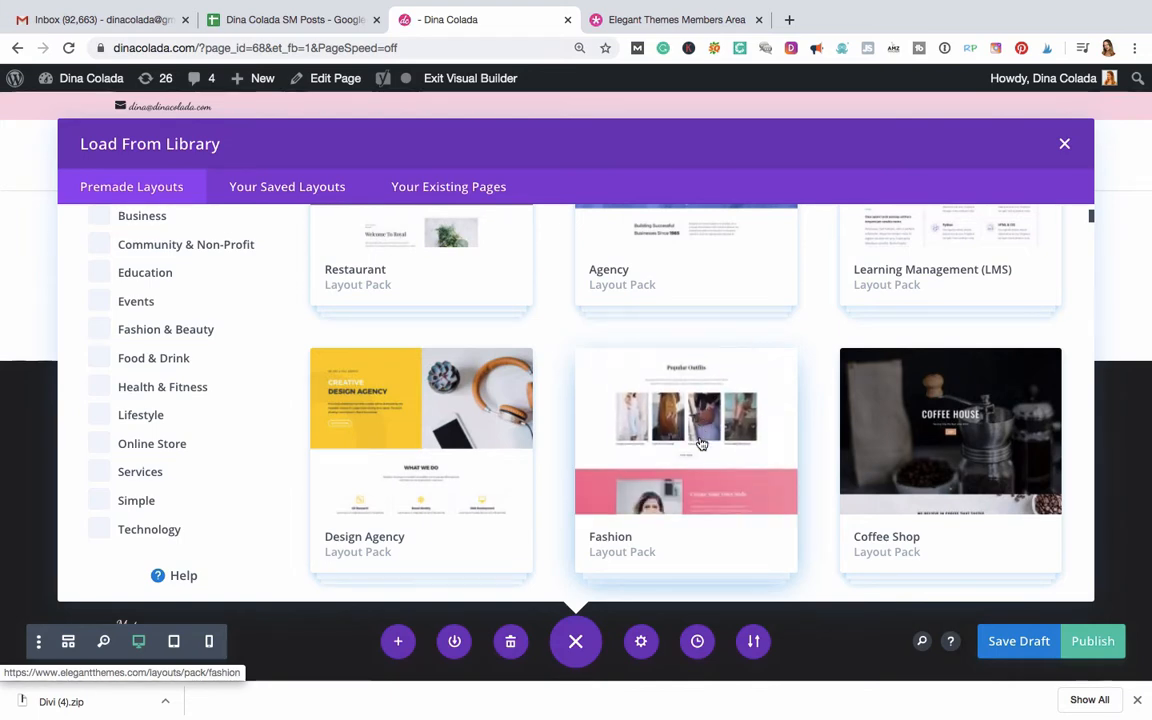
left_click(701, 444)
scroll(689, 309, "down", 3)
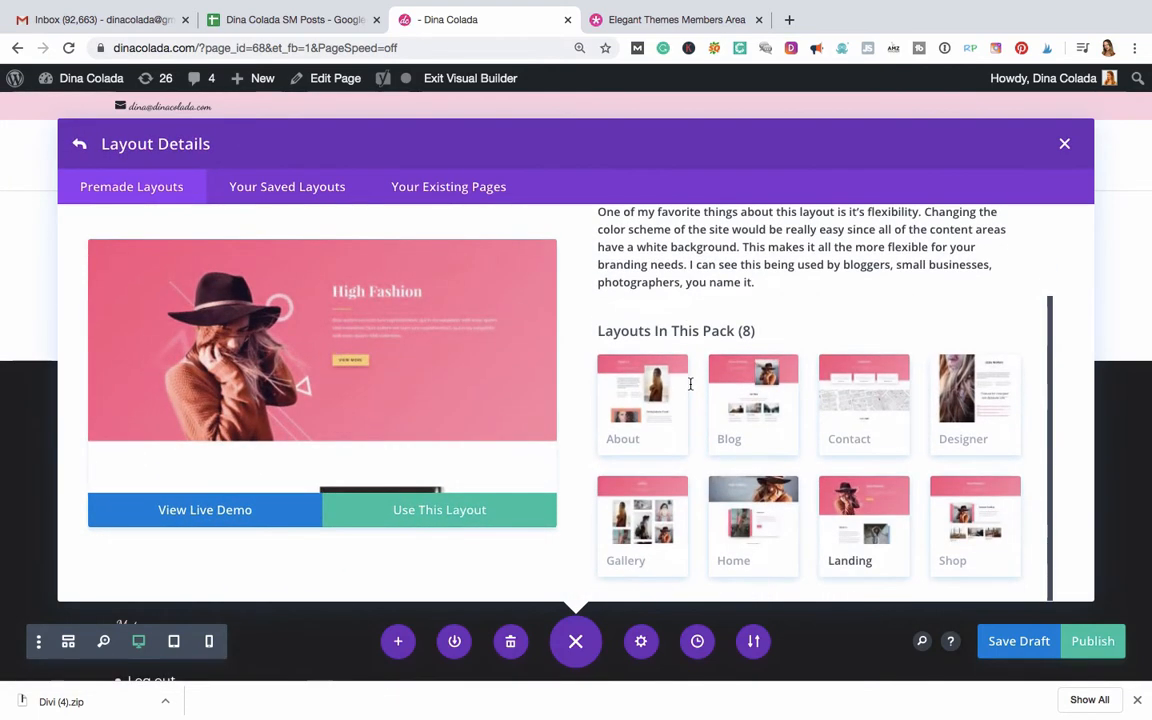
Step: Preview the Fashion pack's About, Blog, Contact, Designer, Gallery and Home layouts one after another
left_click(605, 372)
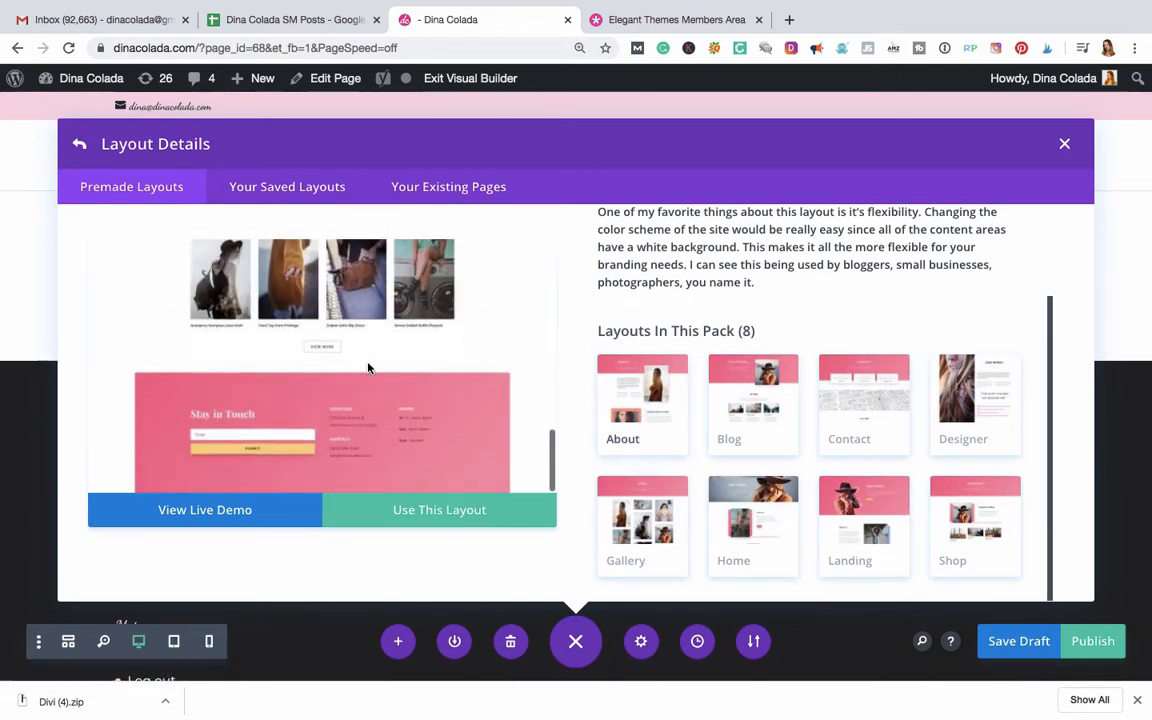
left_click(712, 404)
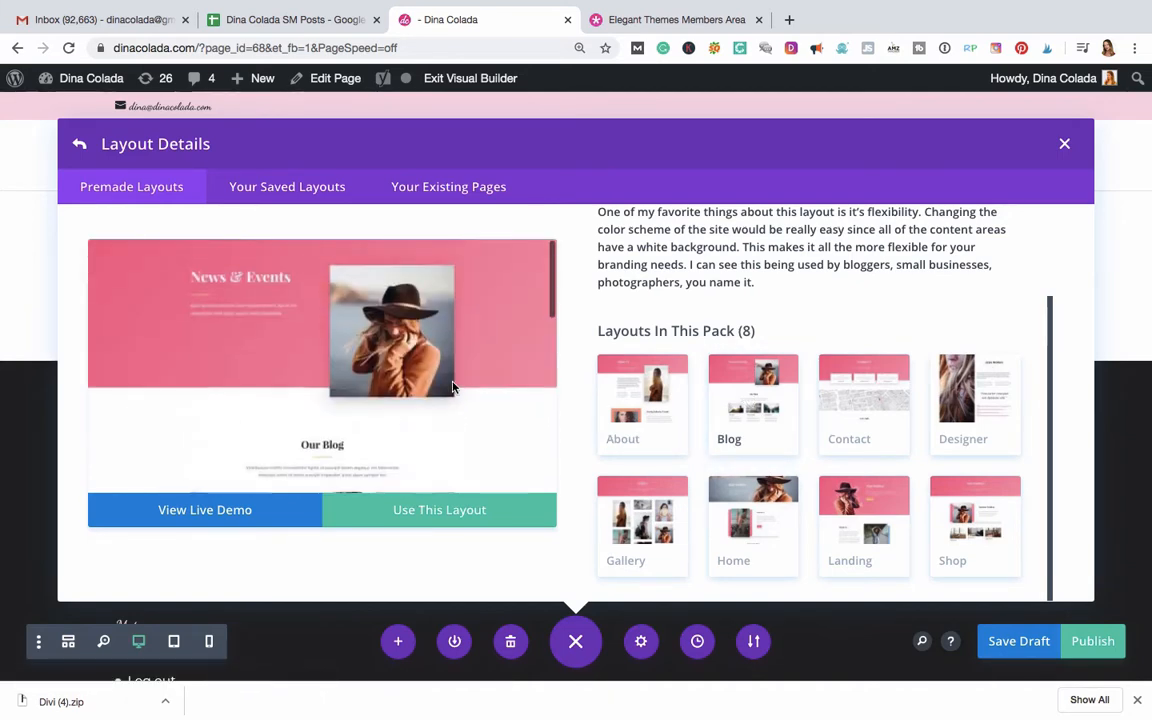
left_click(873, 419)
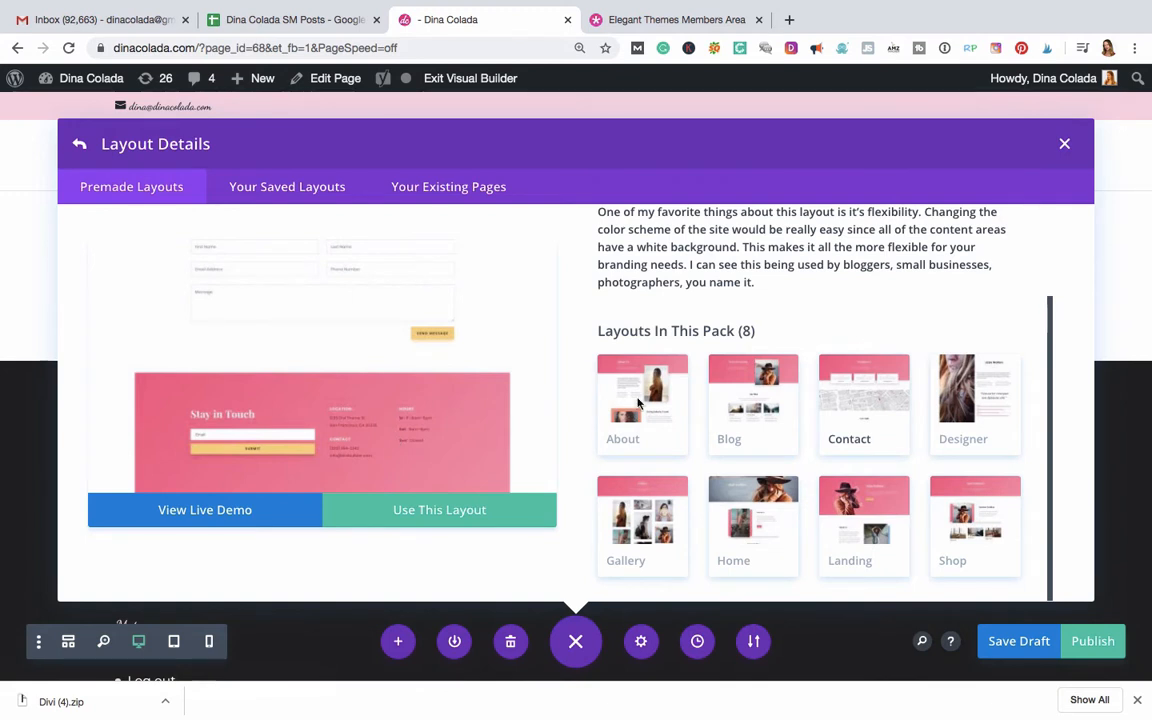
left_click(955, 392)
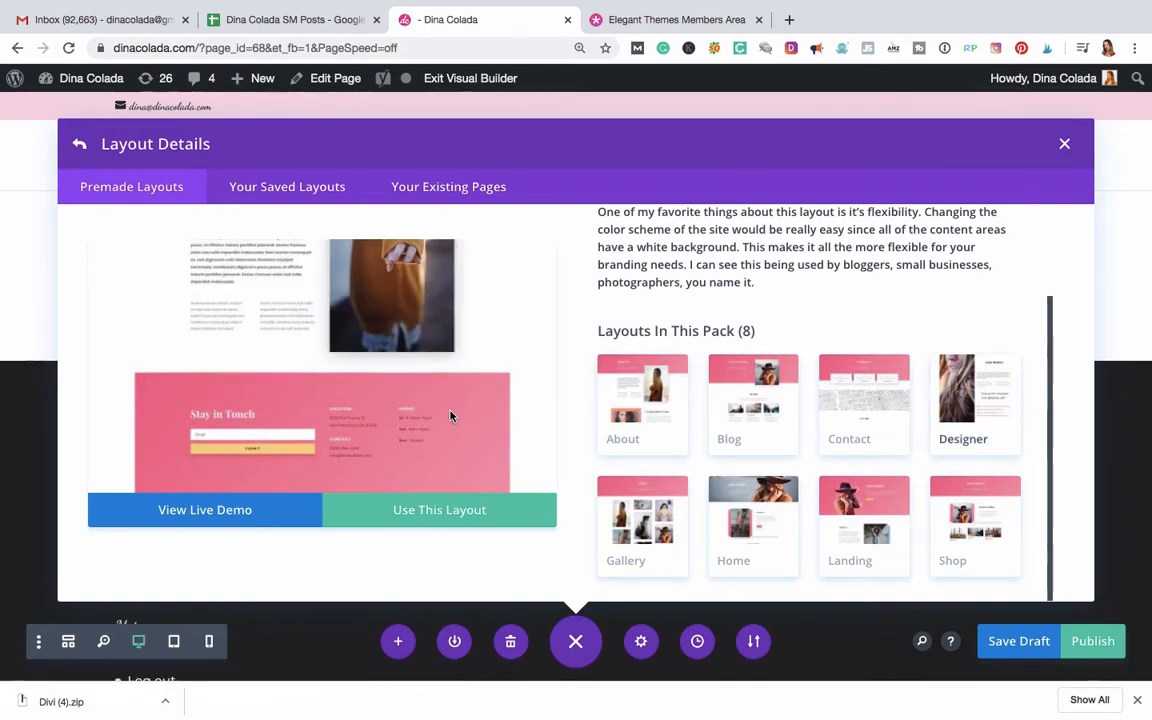
left_click(651, 531)
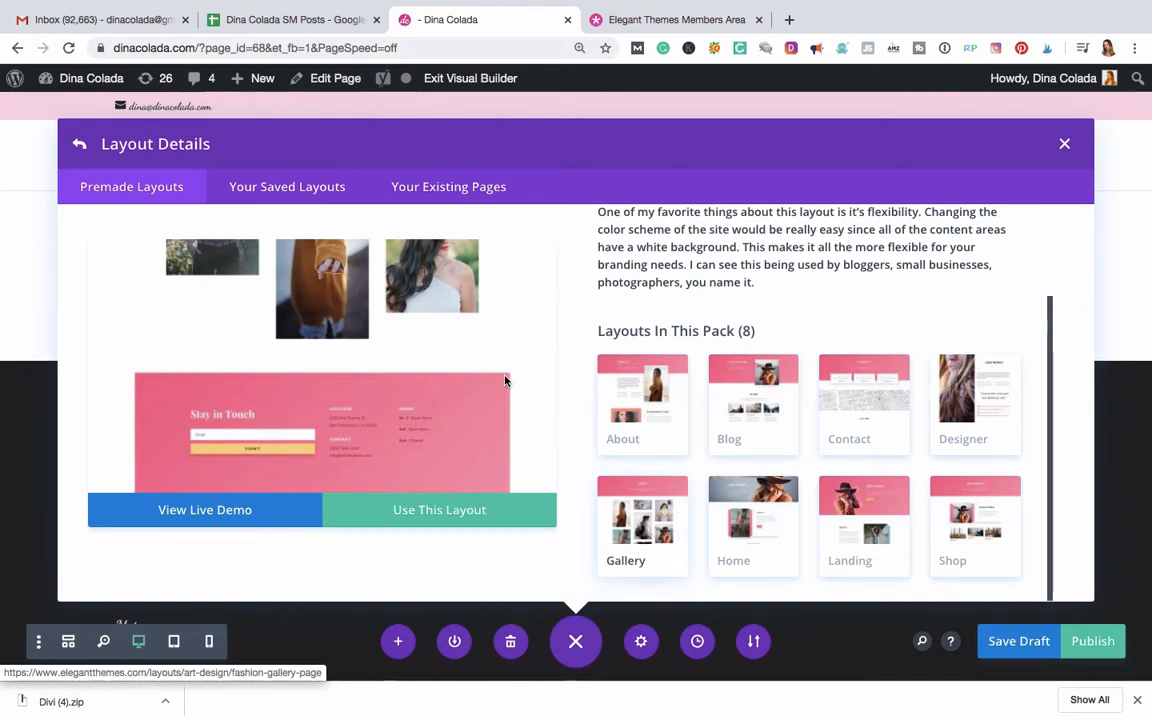
scroll(504, 380, "up", 10)
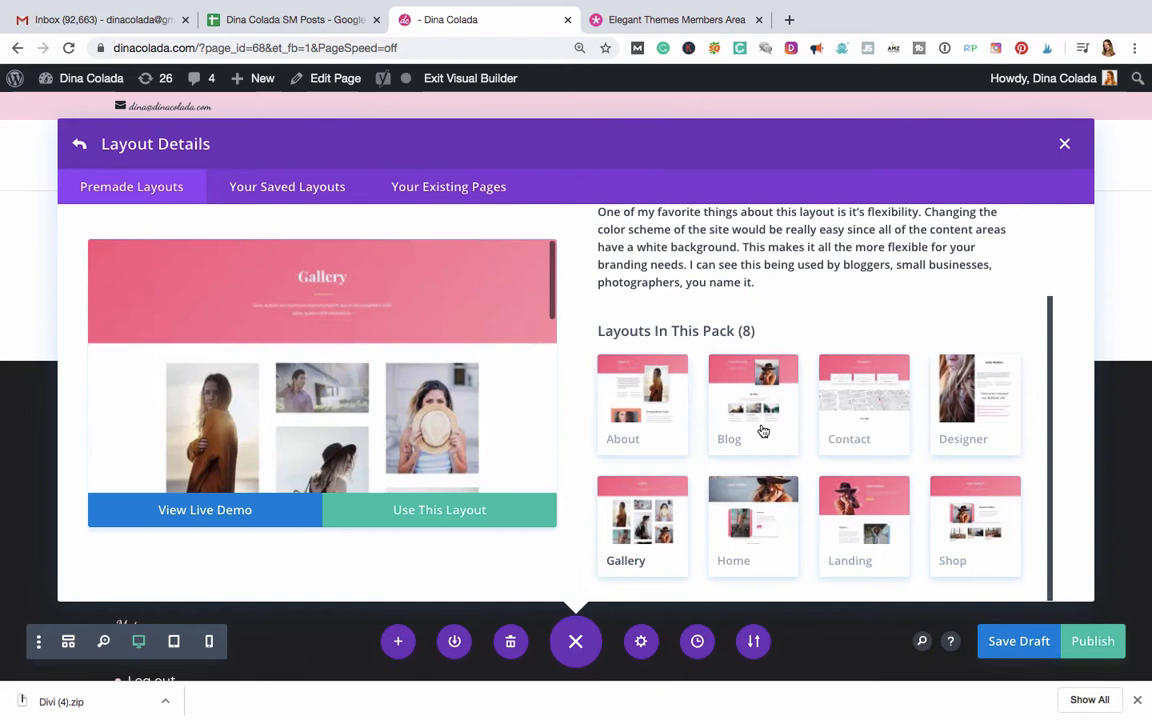
left_click(761, 523)
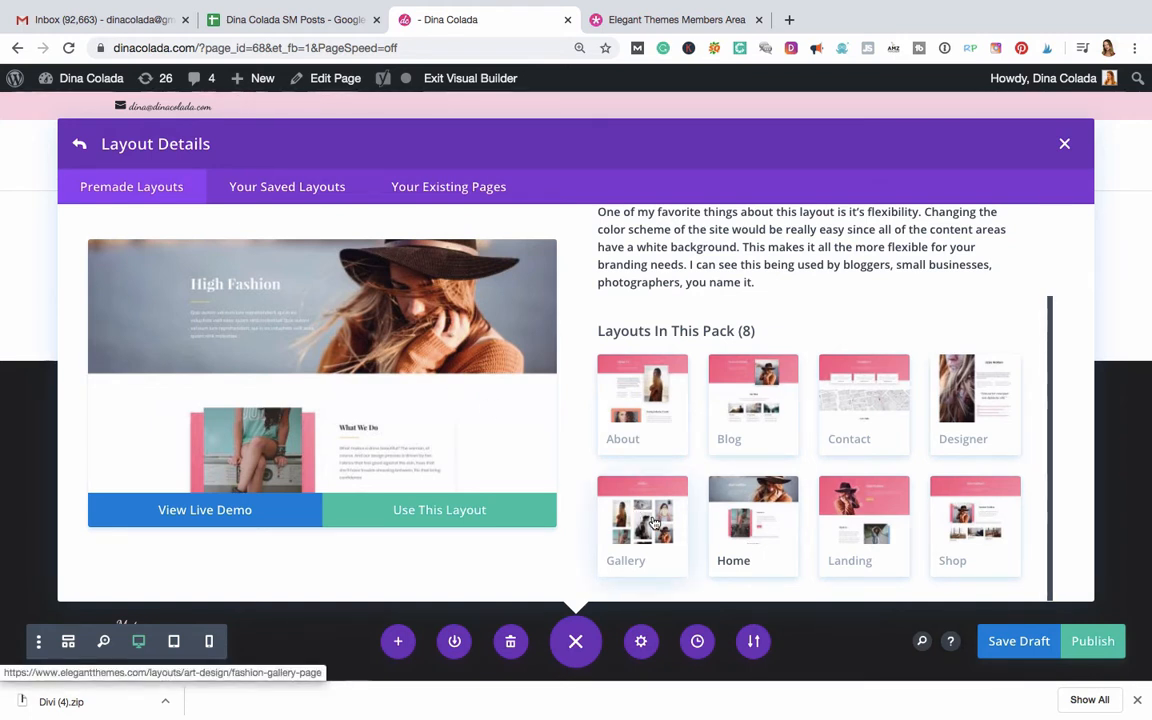
Step: Preview the Fashion pack's Landing layout through its sections and load it into the new page
left_click(877, 517)
scroll(515, 446, "down", 5)
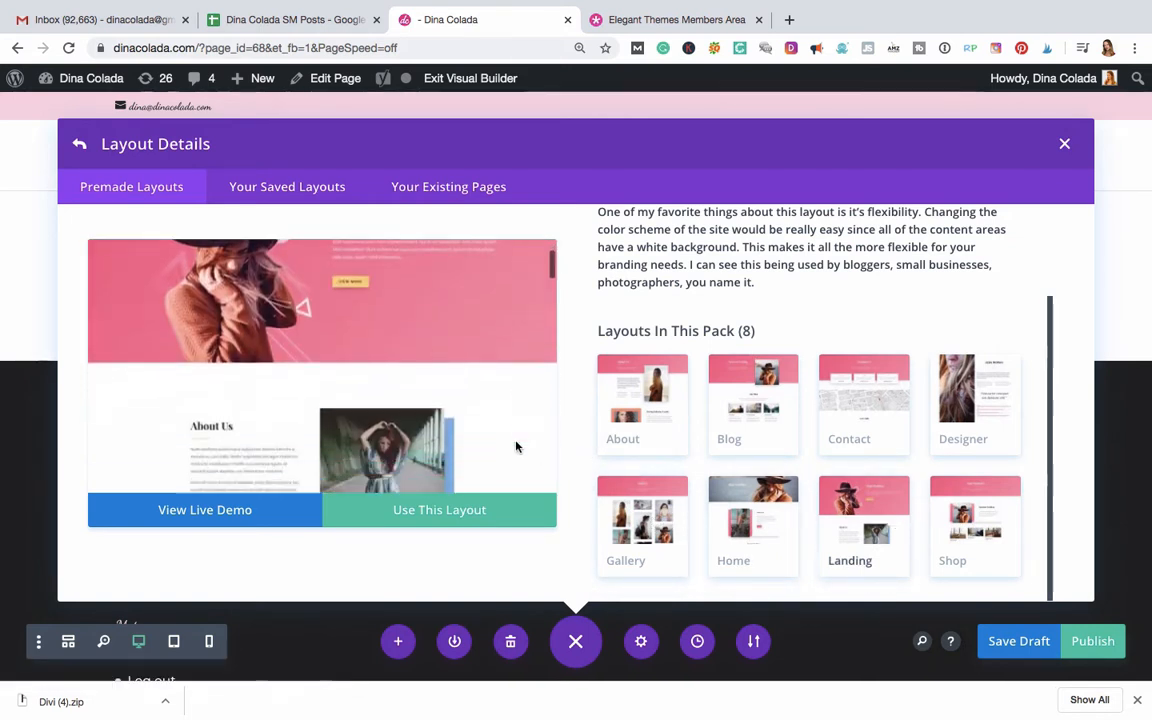
scroll(516, 446, "down", 10)
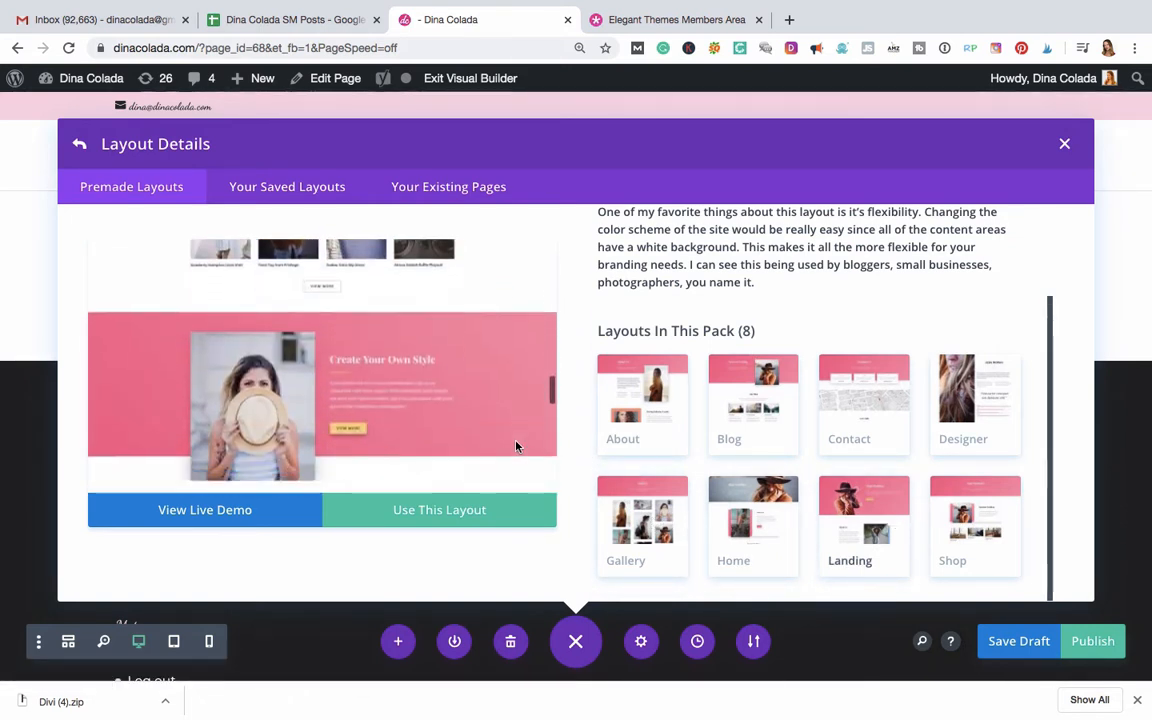
scroll(516, 446, "down", 3)
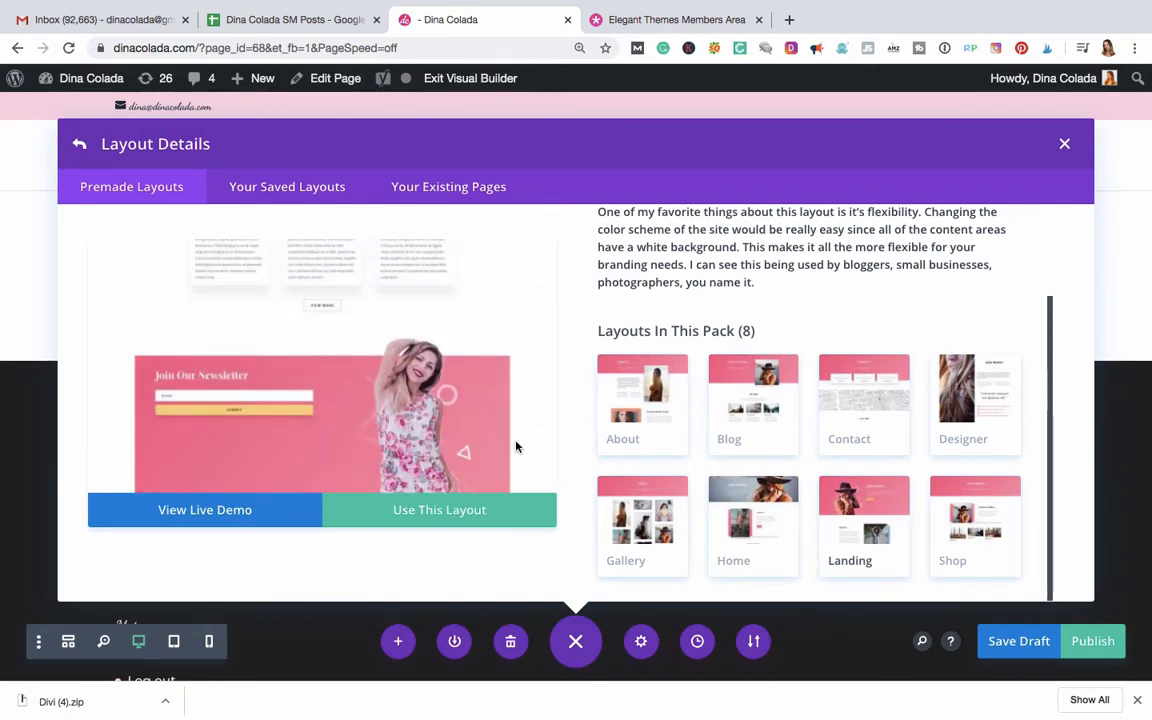
scroll(516, 446, "up", 18)
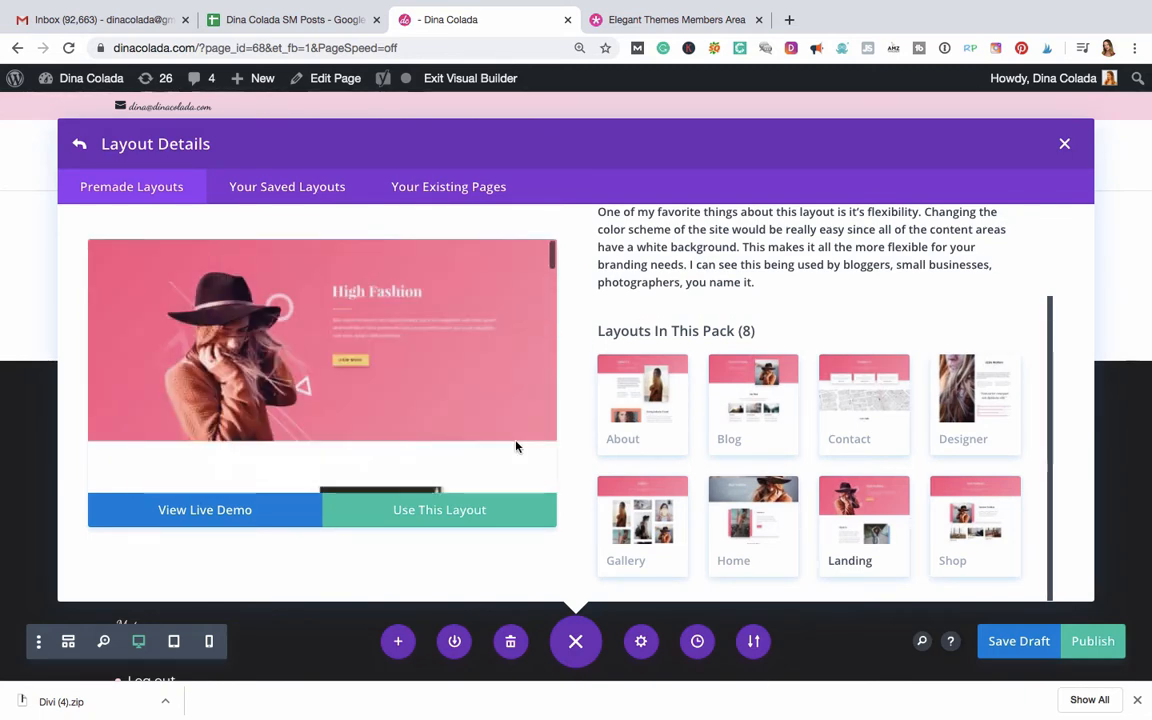
left_click(440, 512)
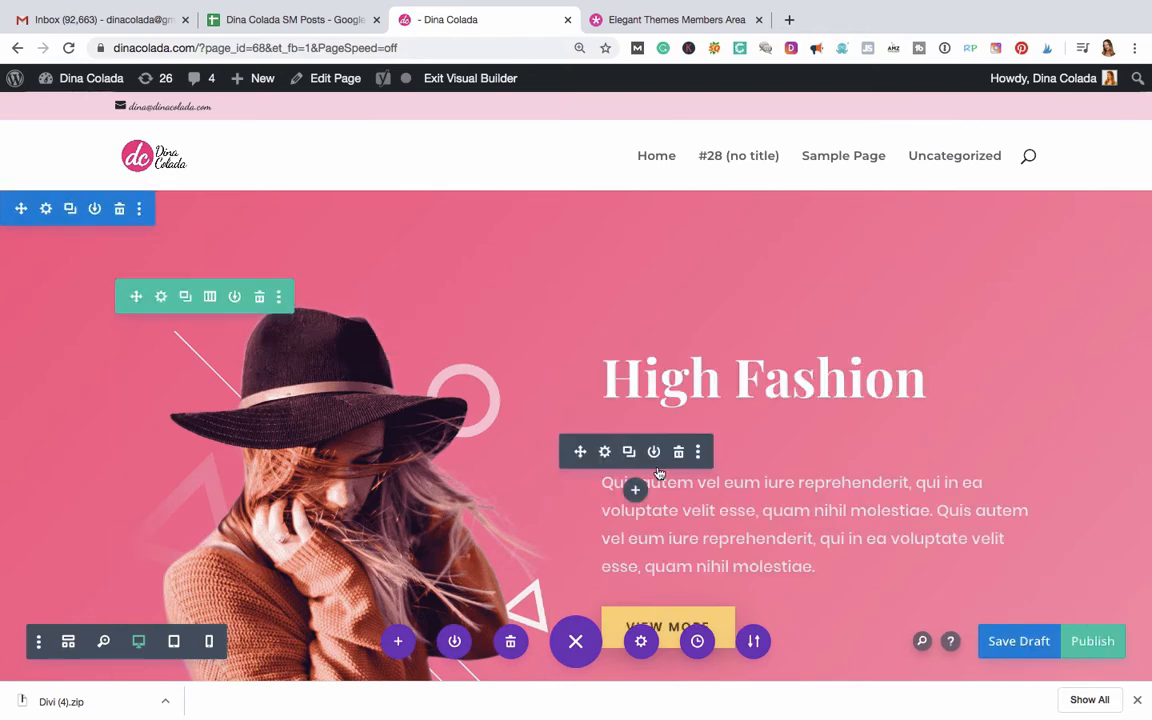
Step: Look through the loaded landing page's hero, About Us and Collections sections and return to its header
scroll(815, 380, "down", 3)
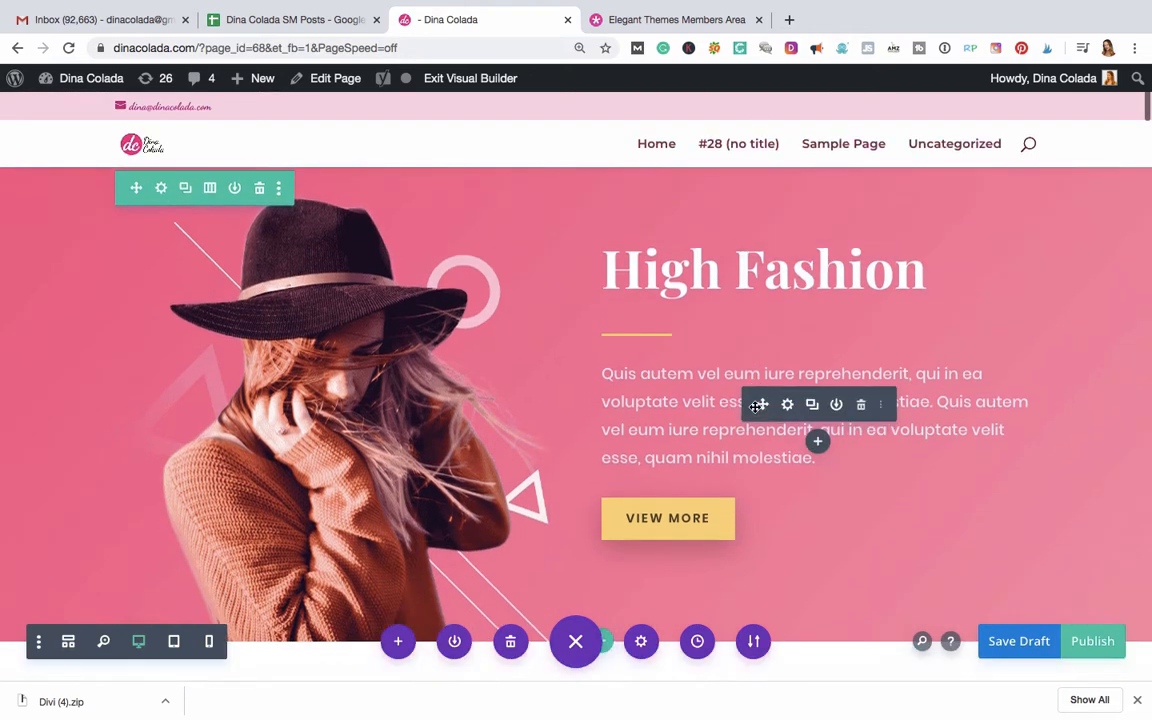
scroll(755, 406, "down", 5)
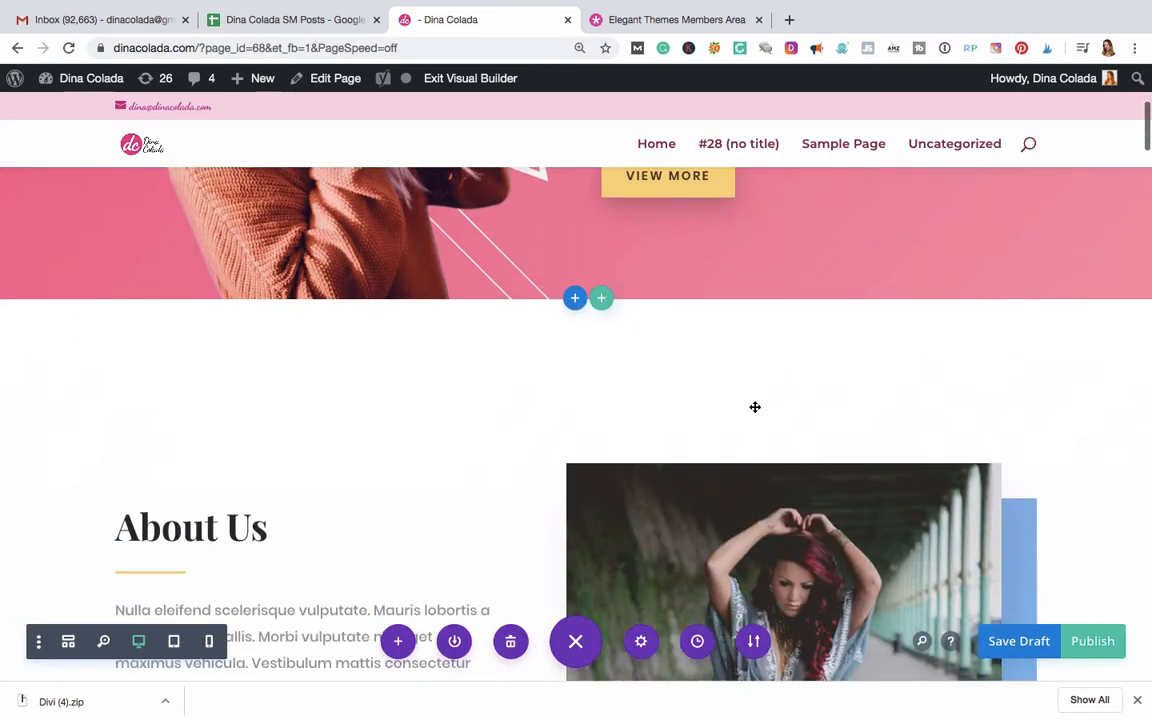
scroll(755, 407, "down", 8)
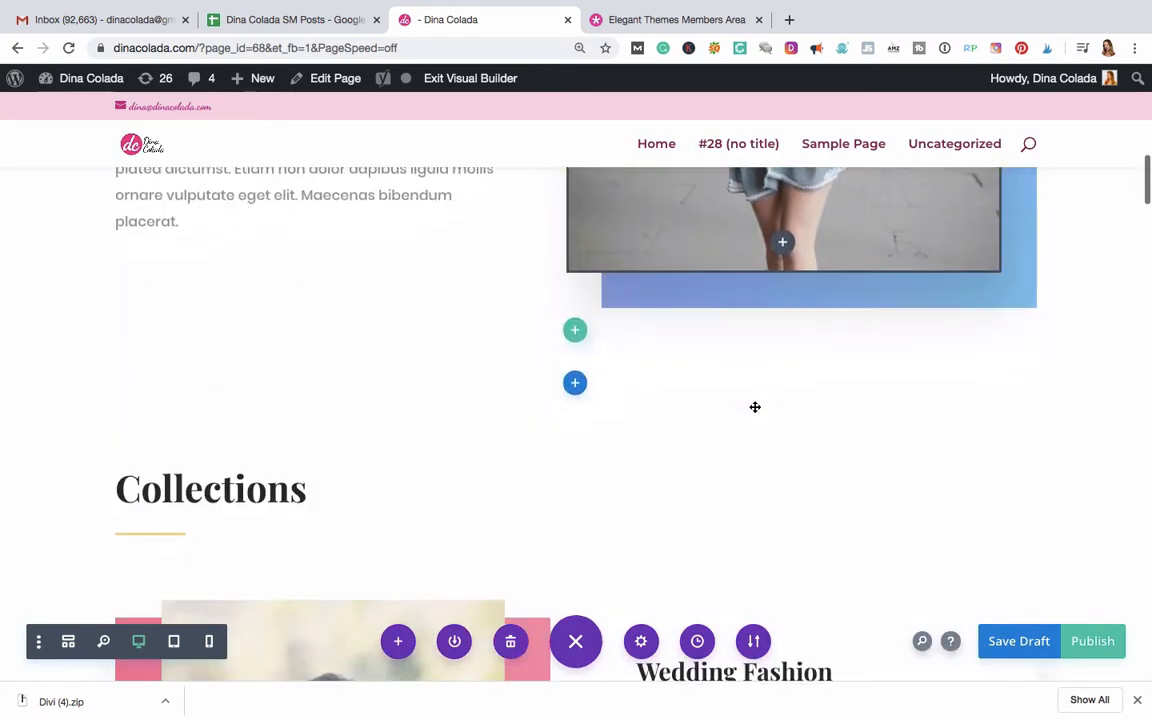
scroll(755, 407, "down", 10)
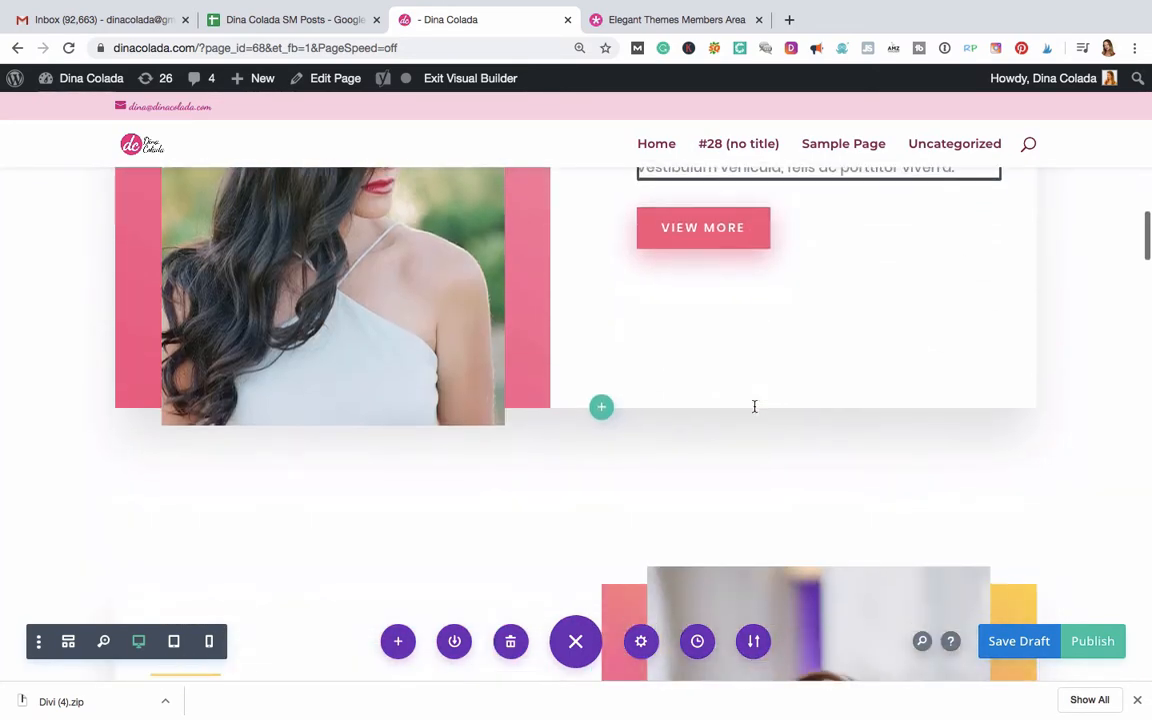
scroll(755, 406, "up", 12)
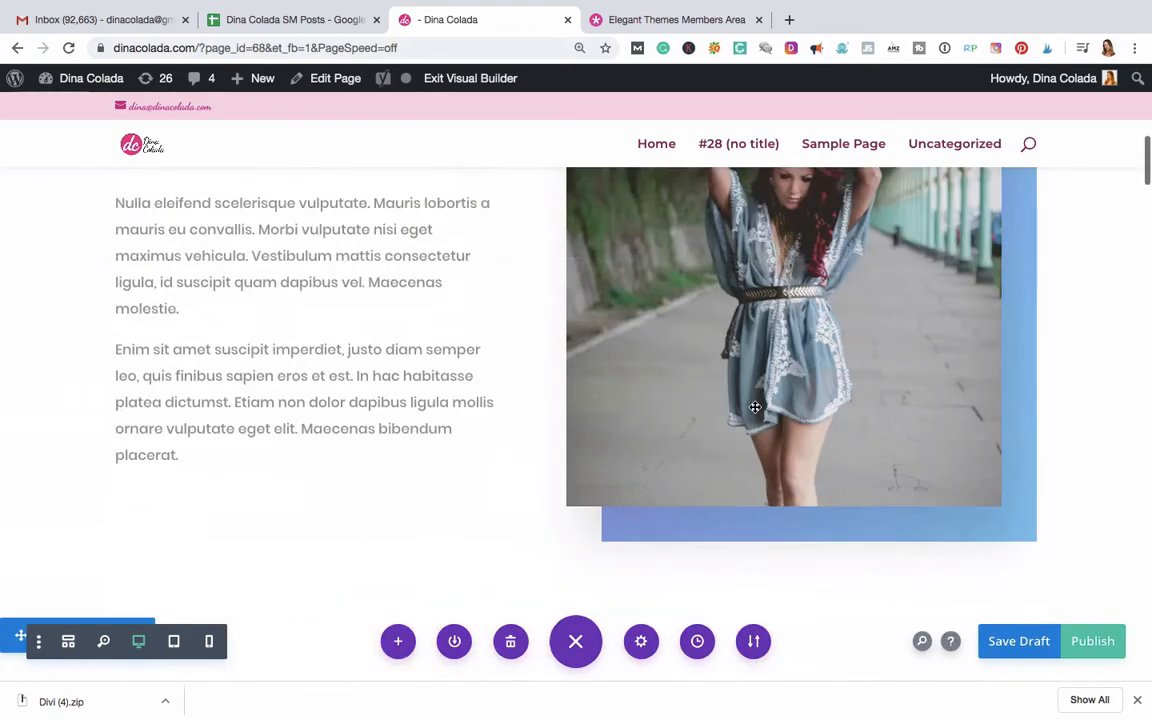
scroll(755, 407, "up", 10)
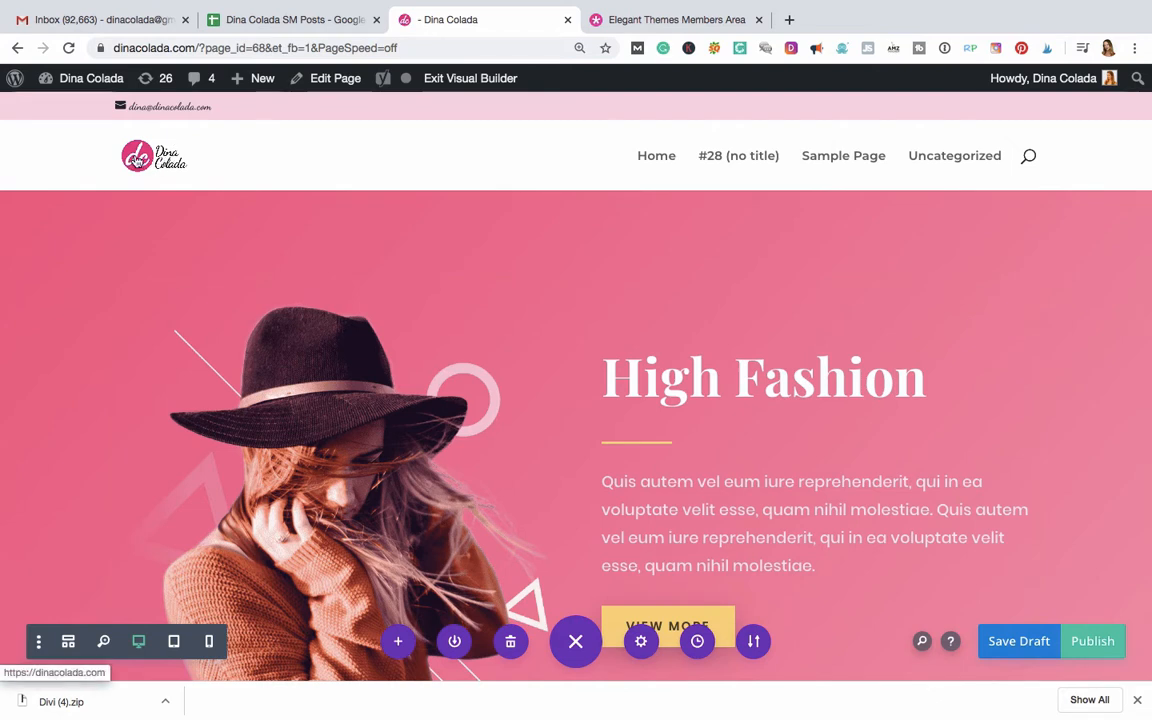
Step: Leave the builder for the site's WordPress dashboard, saving the page's changes on exit
mouse_move(15, 80)
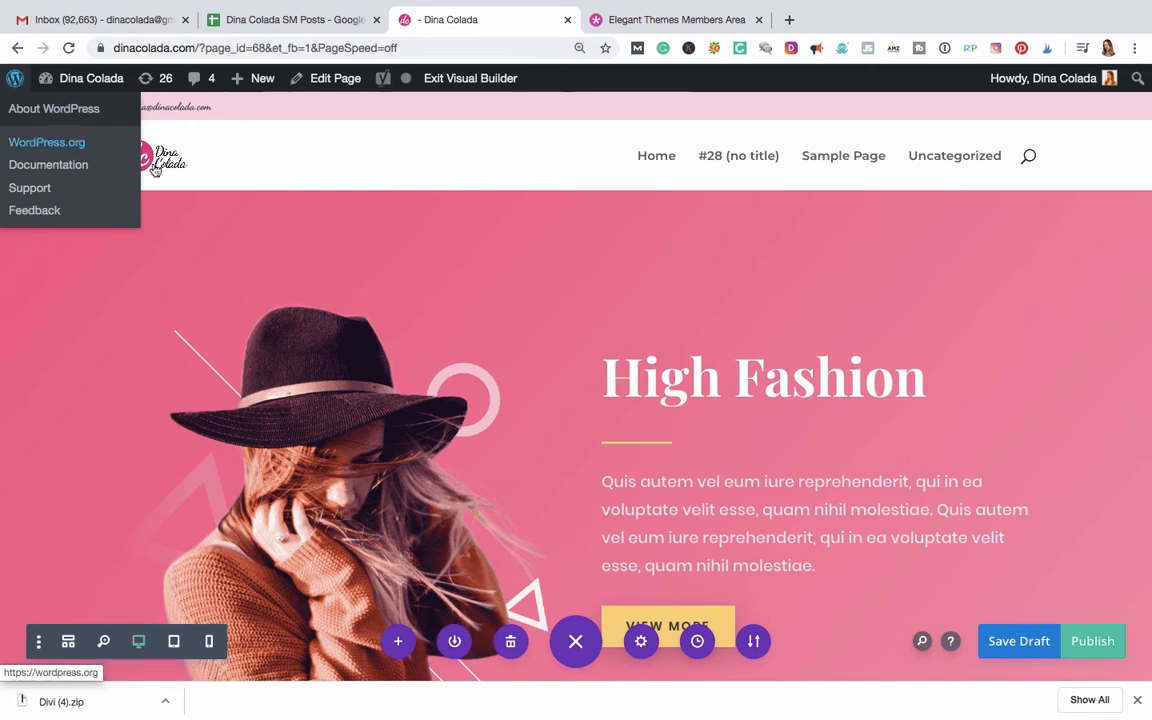
mouse_move(55, 82)
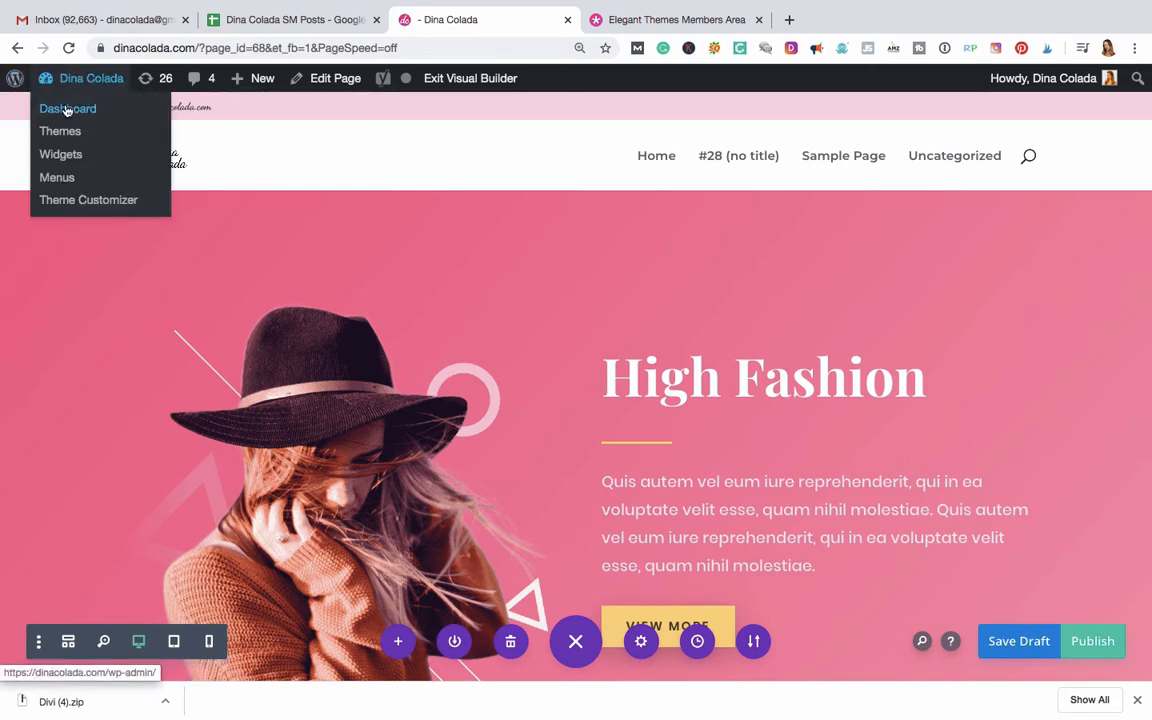
left_click(67, 110)
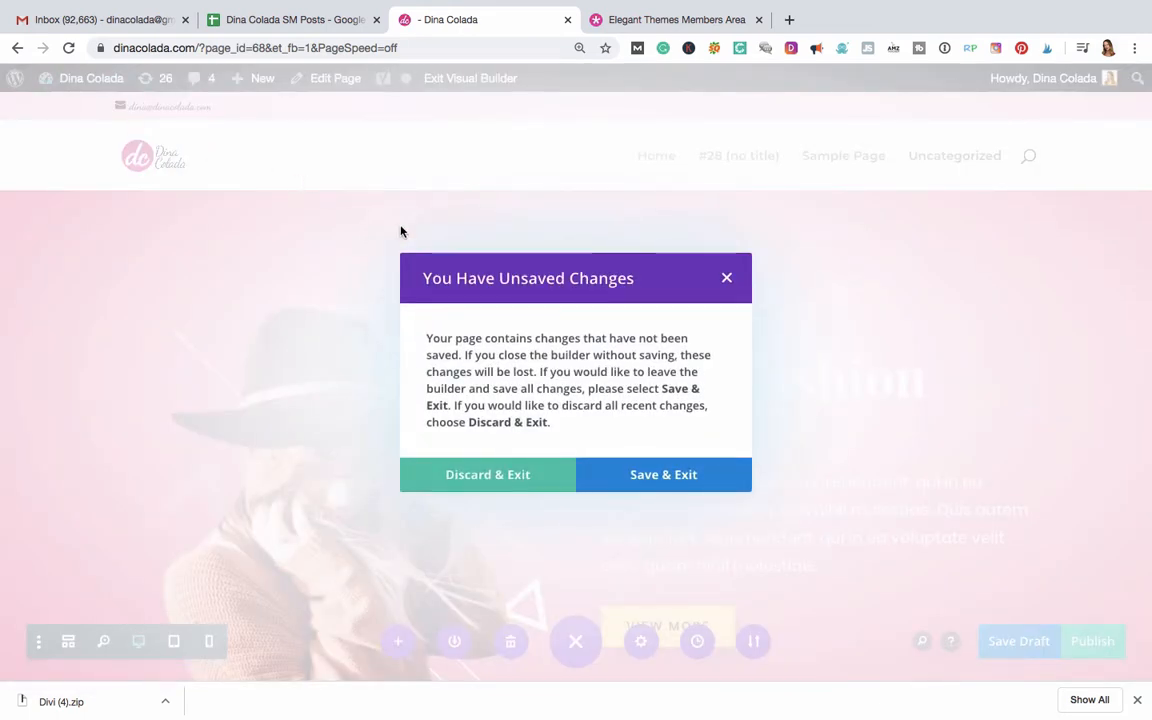
left_click(645, 473)
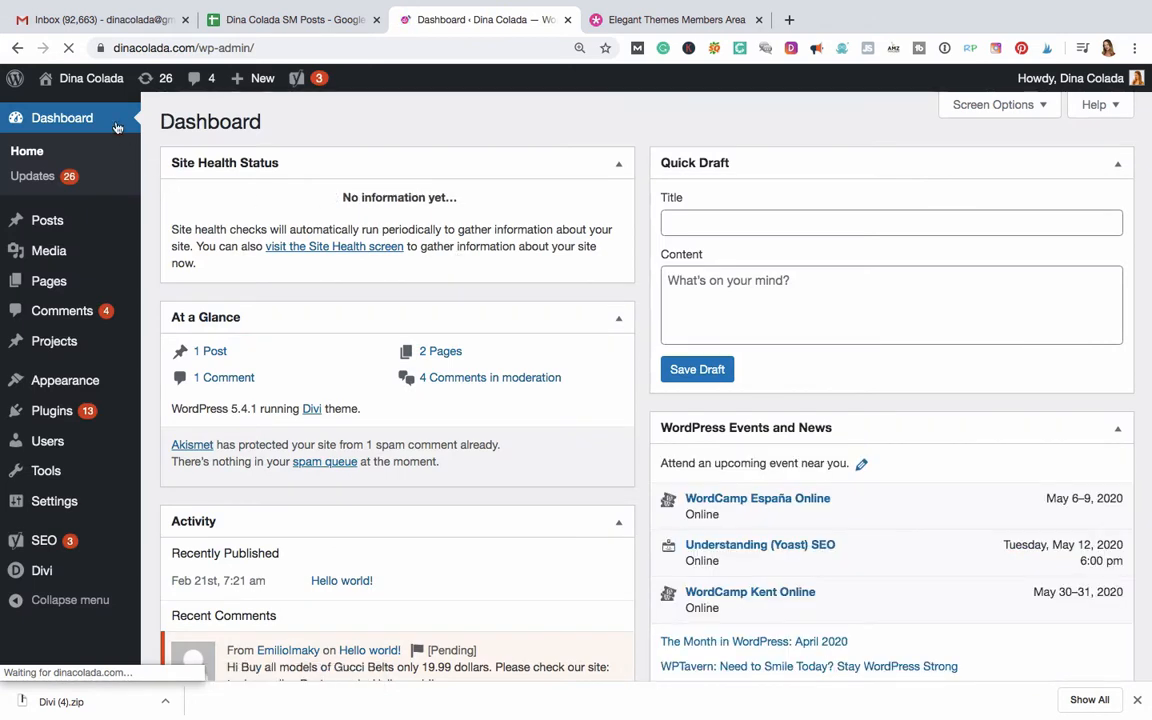
Step: Open the Site Identity section of the General Settings in the site's theme customizer
mouse_move(90, 80)
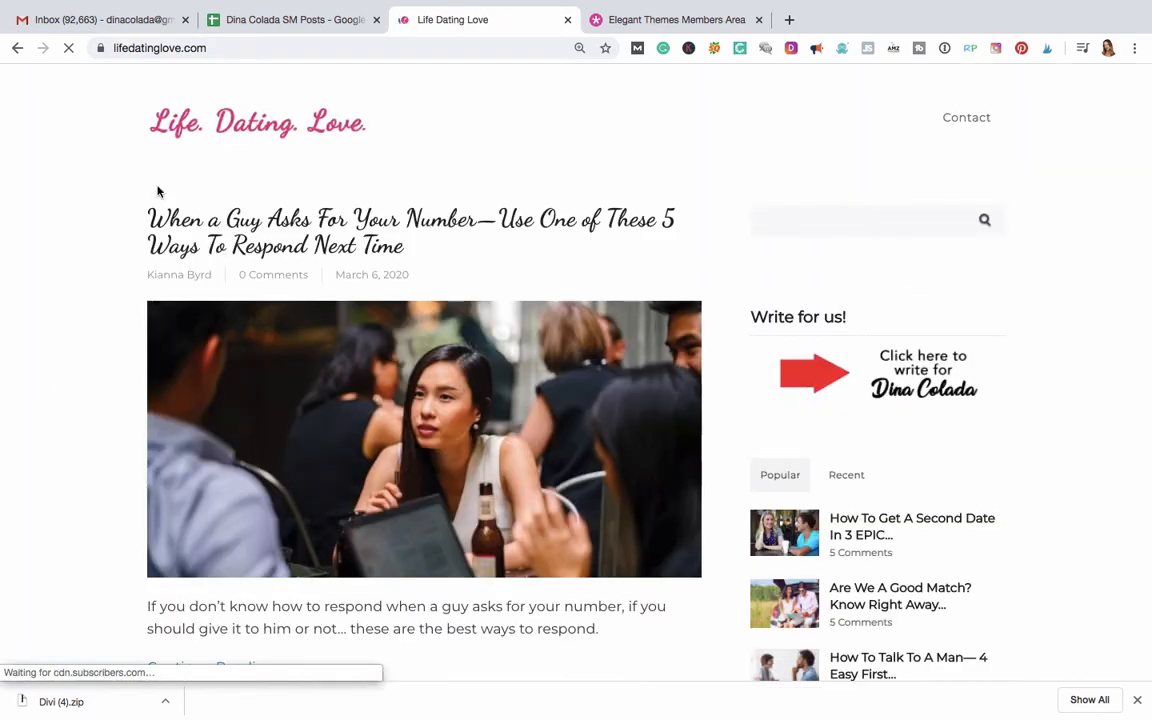
left_click(15, 49)
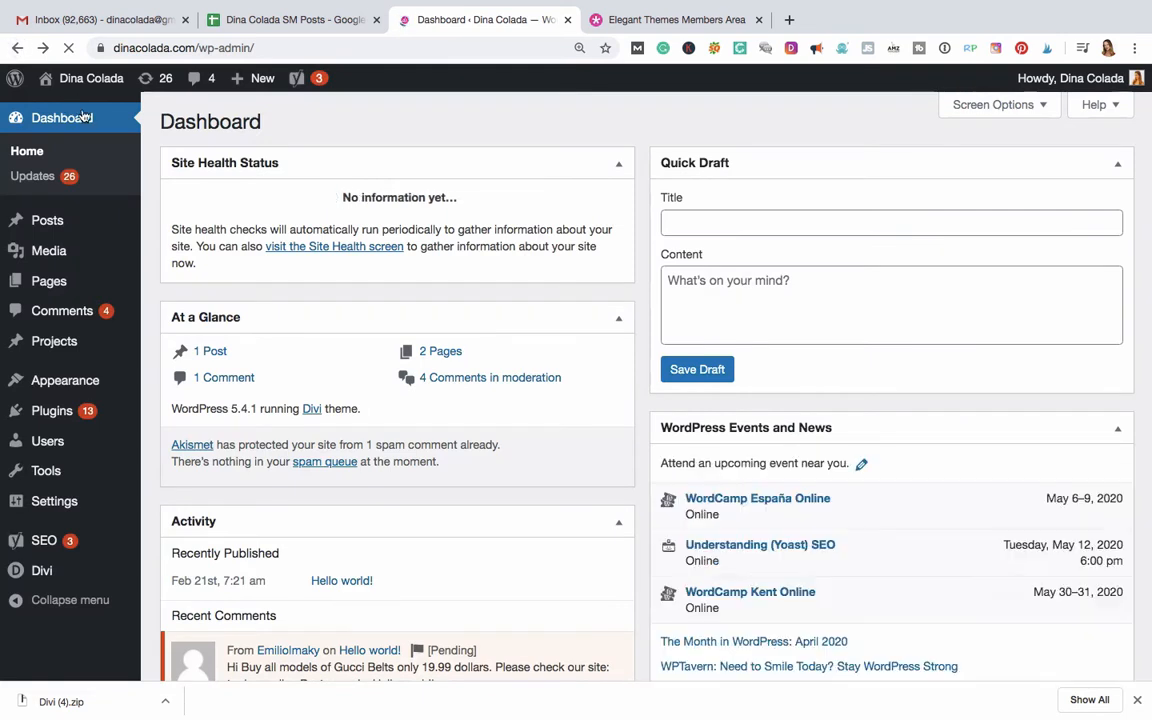
mouse_move(70, 386)
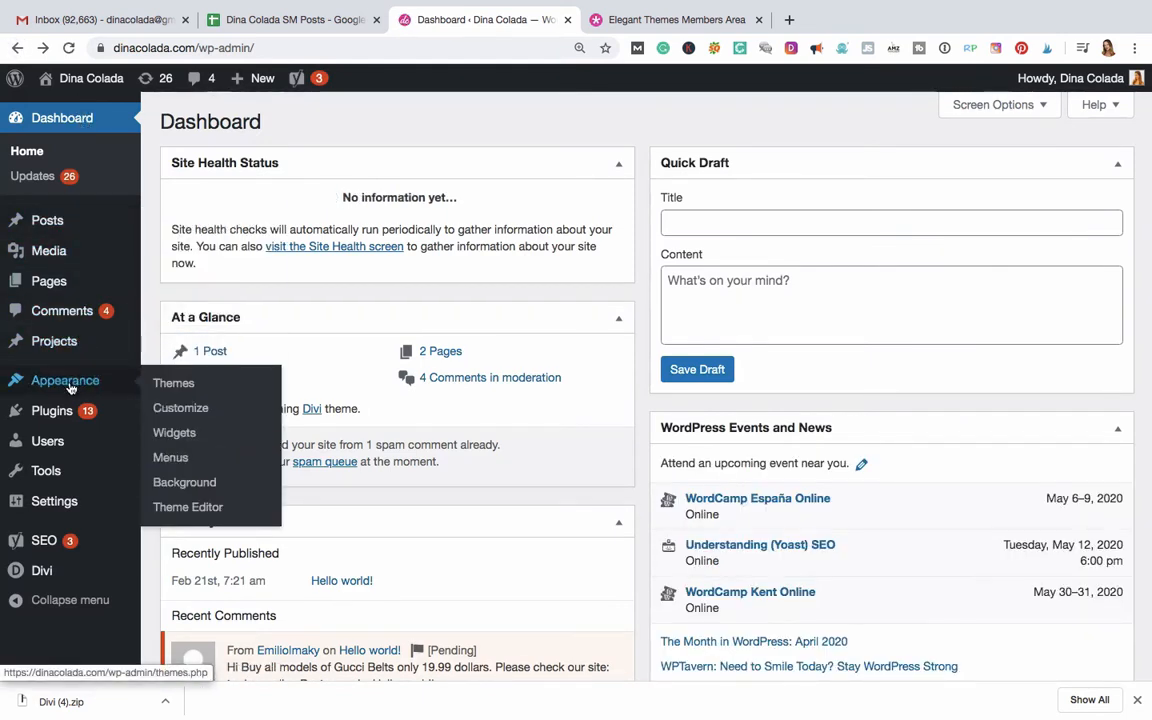
left_click(181, 409)
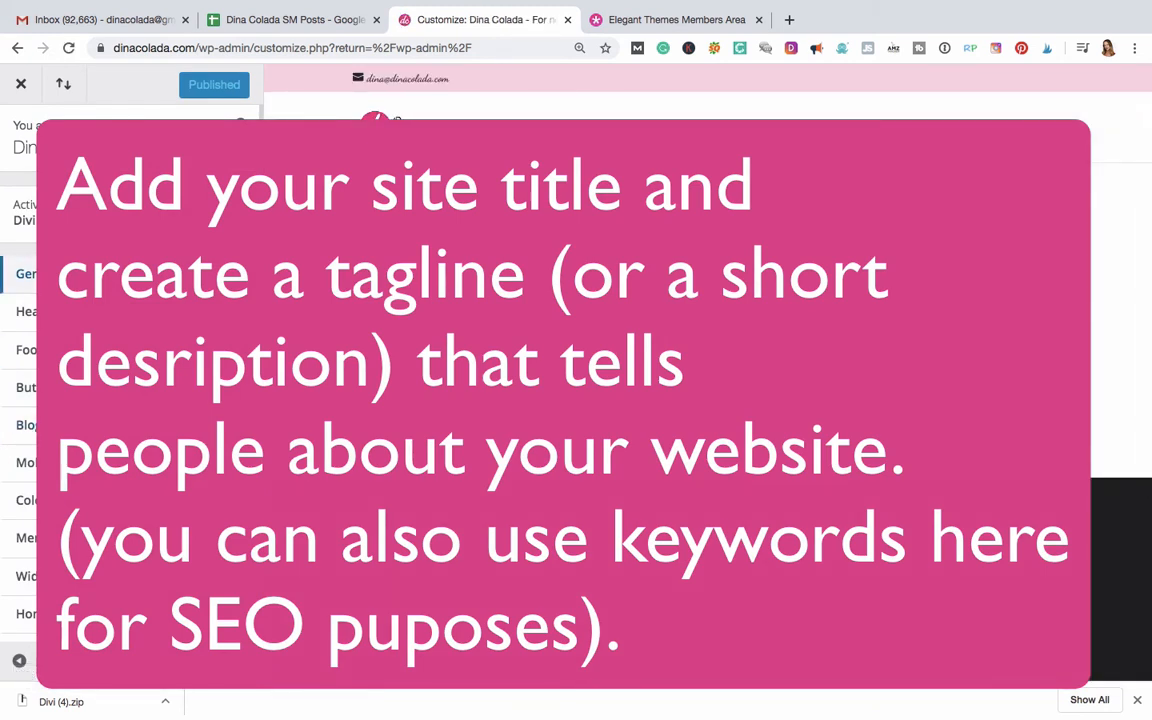
left_click(88, 274)
left_click(80, 199)
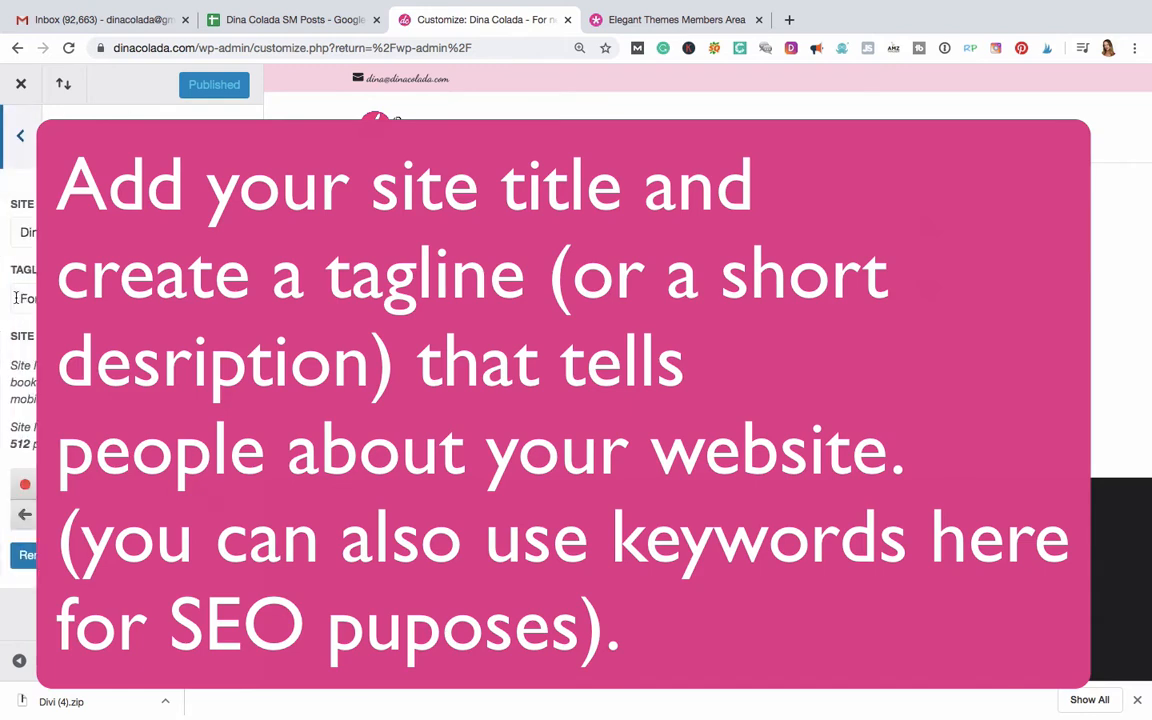
Step: Replace the existing tagline with the site title followed by "is a multi-preneur this is hwer"
left_click_drag(20, 299, 262, 301)
type("Di")
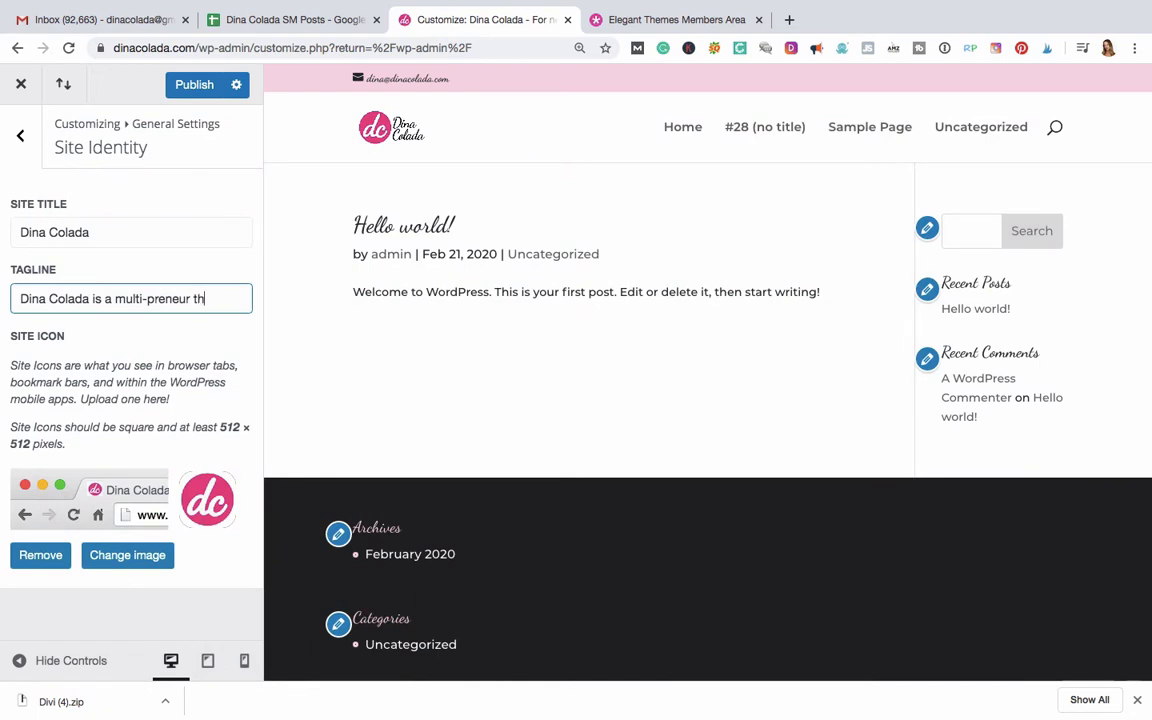
type("is is hwer")
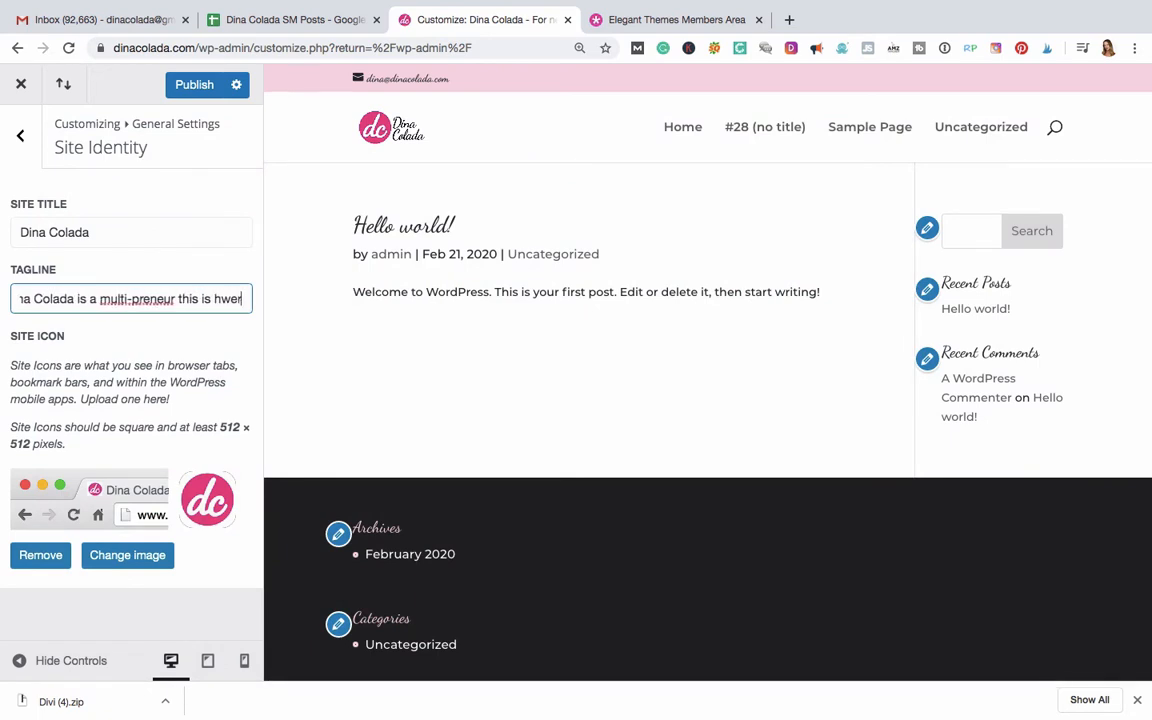
Step: Rewrite the tagline's ending after "is a" as "passionate entrepreneur and you can learn all about her here"
key("BackSpace")
key("BackSpace")
key("BackSpace")
key("BackSpace")
key("BackSpace")
key("BackSpace")
key("BackSpace")
key("BackSpace")
key("BackSpace")
key("BackSpace")
key("BackSpace")
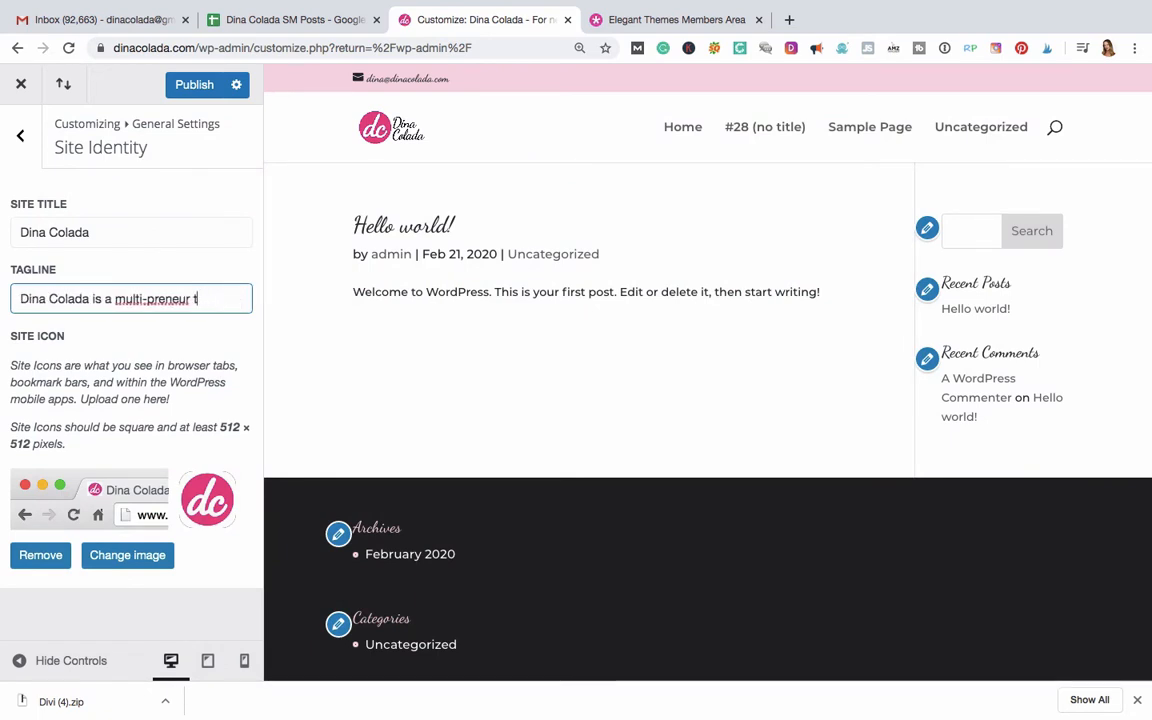
key("BackSpace")
key("BackSpace")
key("BackSpace")
key("BackSpace")
key("BackSpace")
key("BackSpace")
key("BackSpace")
key("BackSpace")
key("BackSpace")
key("BackSpace")
key("BackSpace")
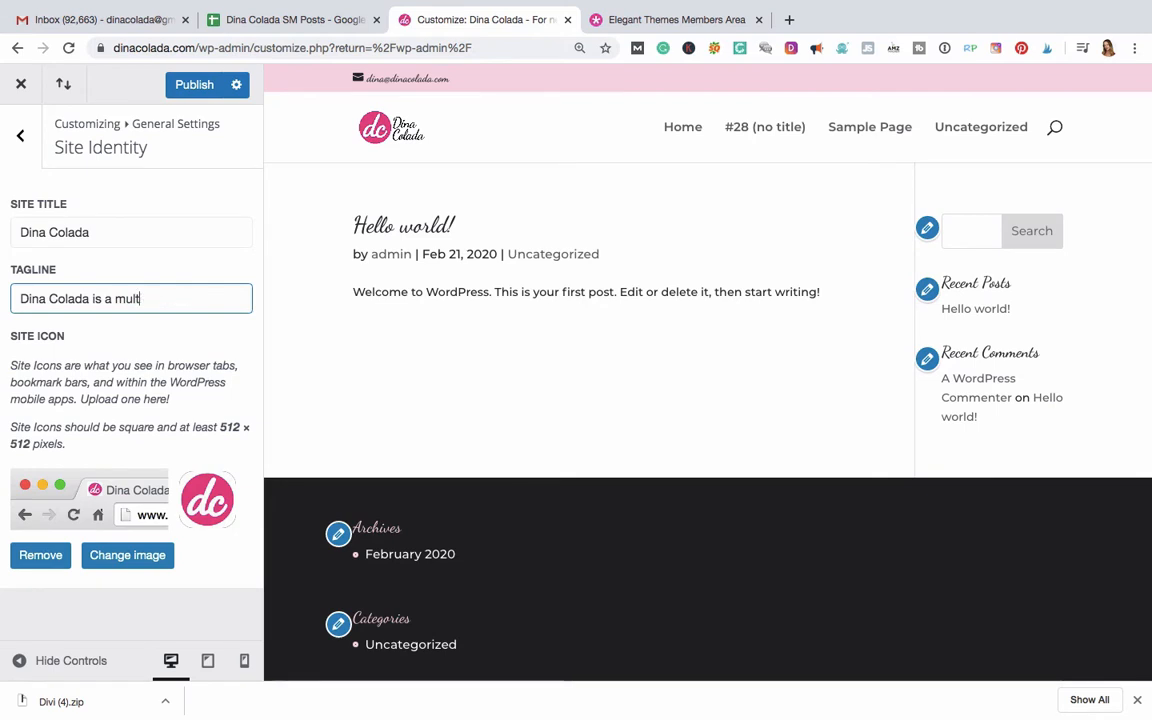
key("BackSpace")
key("BackSpace")
key("BackSpace")
key("BackSpace")
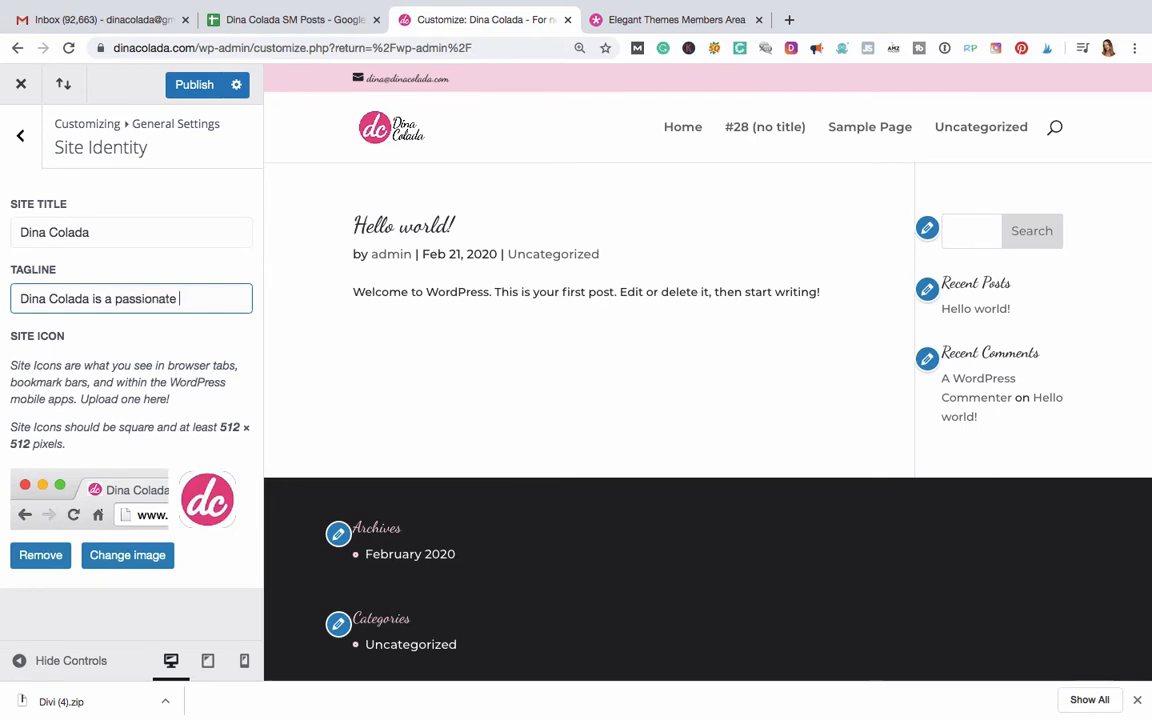
type("passionate entrepreneur")
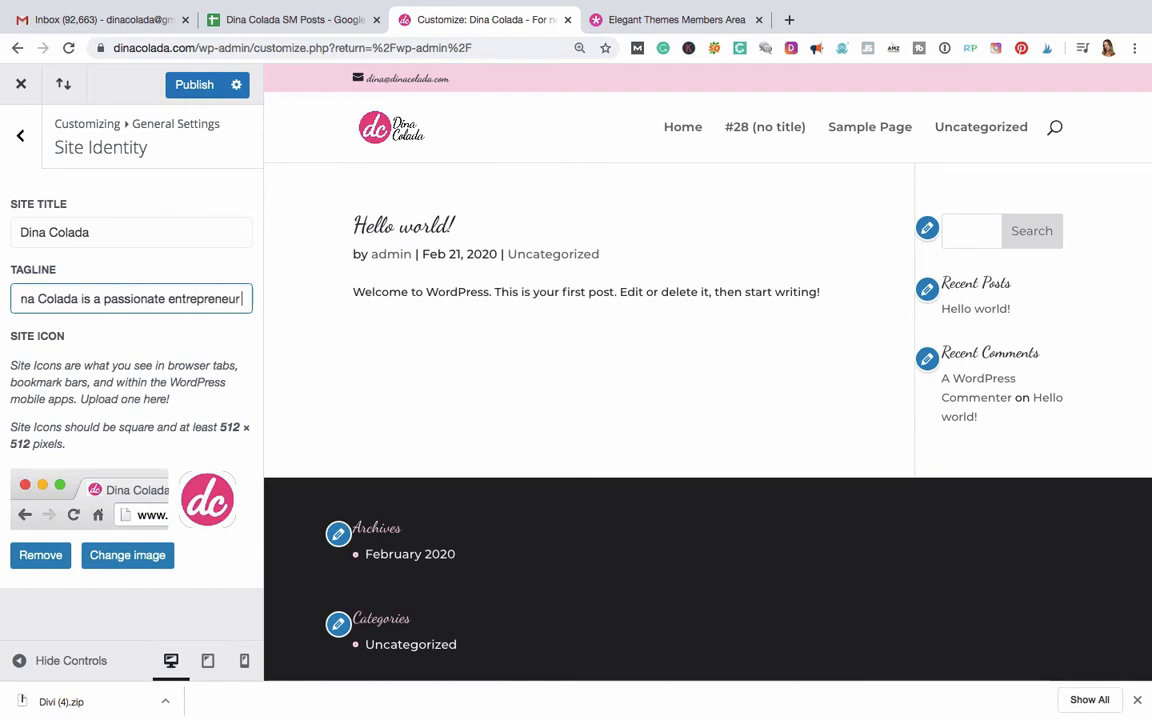
type(" and you can learn")
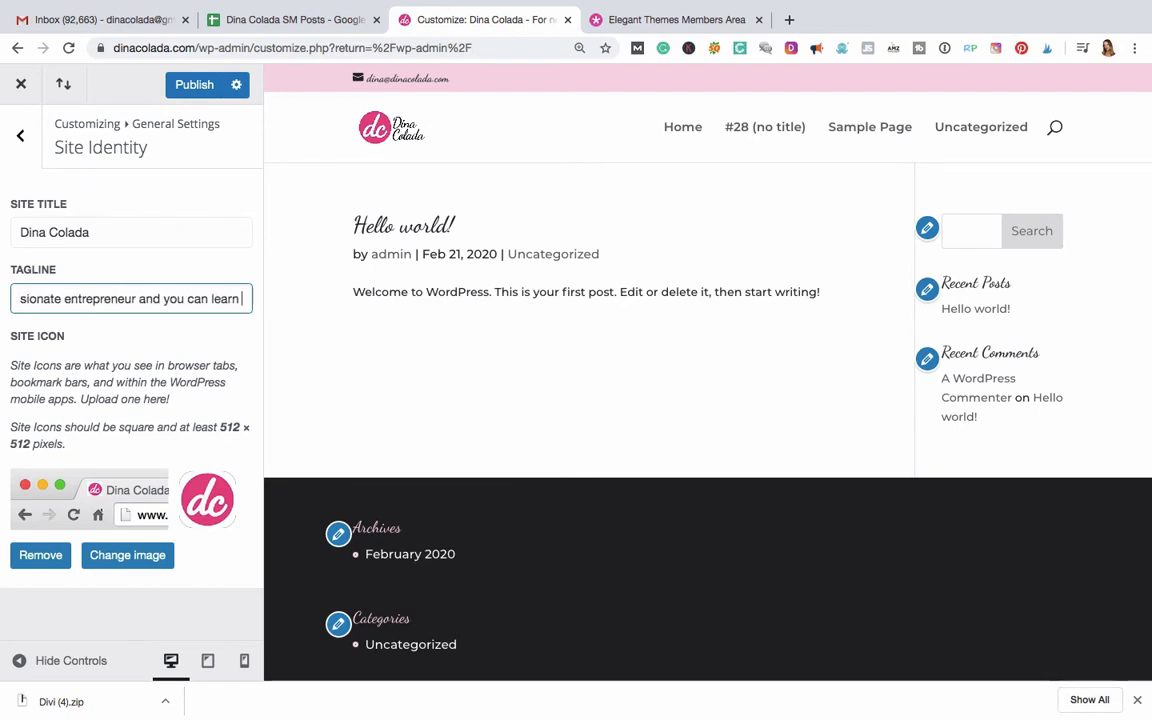
type(" all about her here")
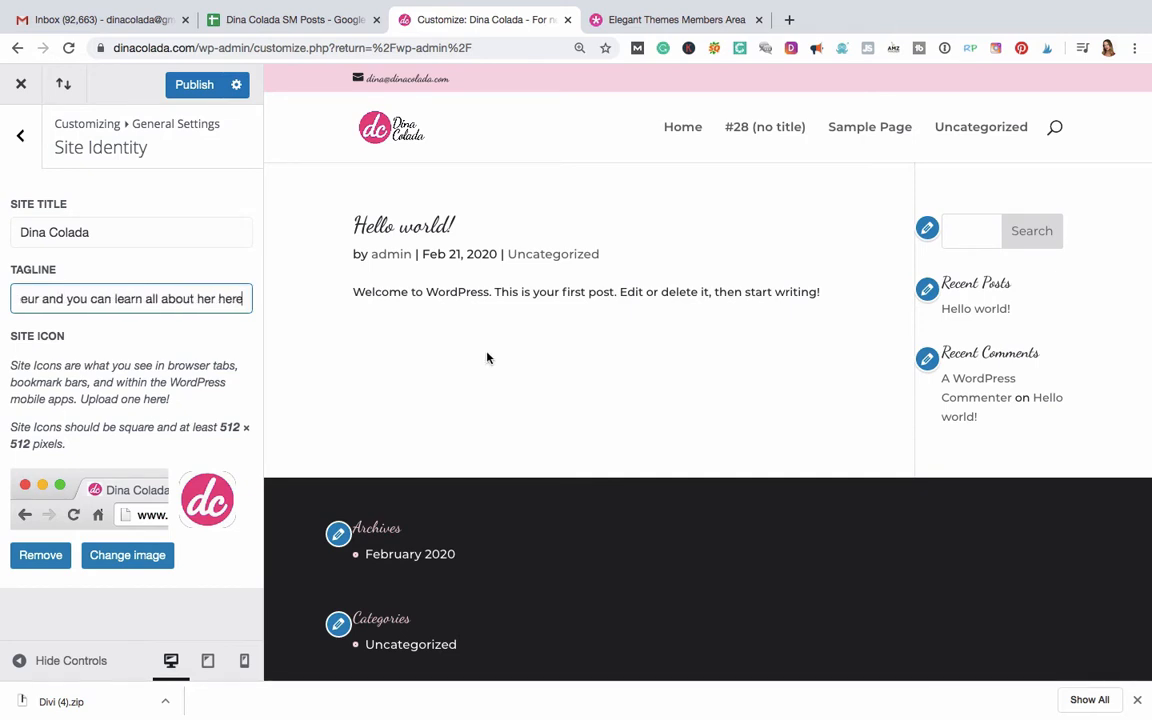
left_click(163, 349)
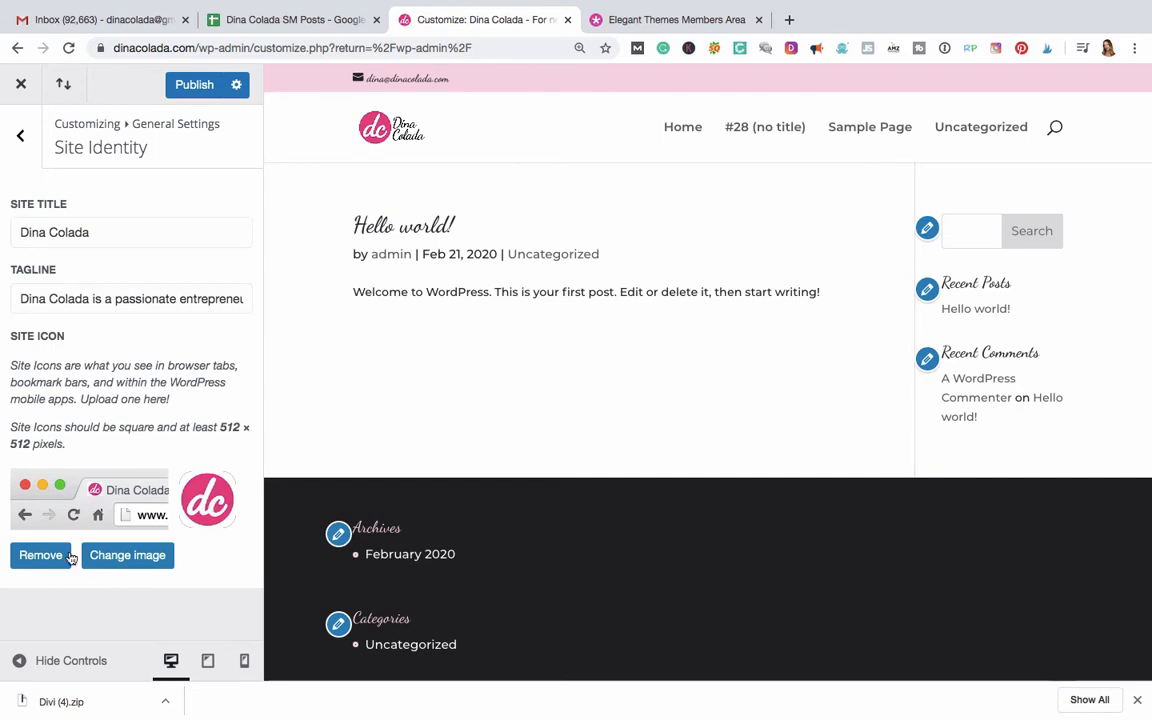
Step: Change the site icon to dc-logo-magenta-circle.png from the media library, cropping it to the full image
left_click(106, 565)
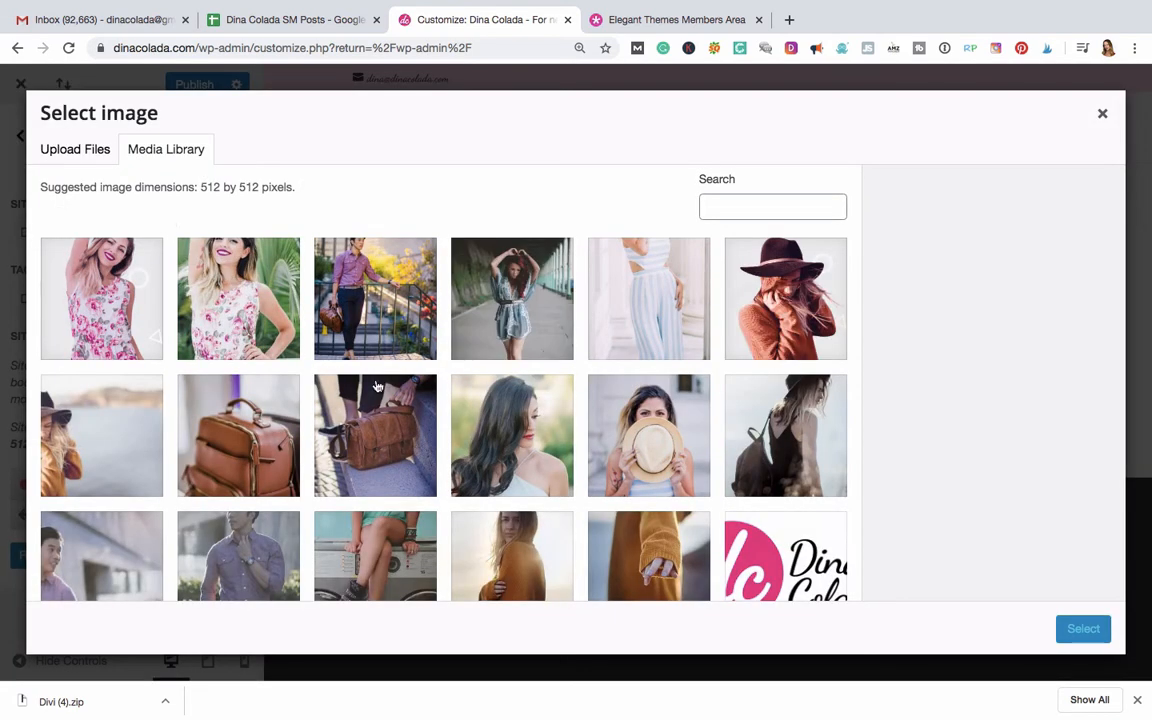
scroll(377, 387, "down", 4)
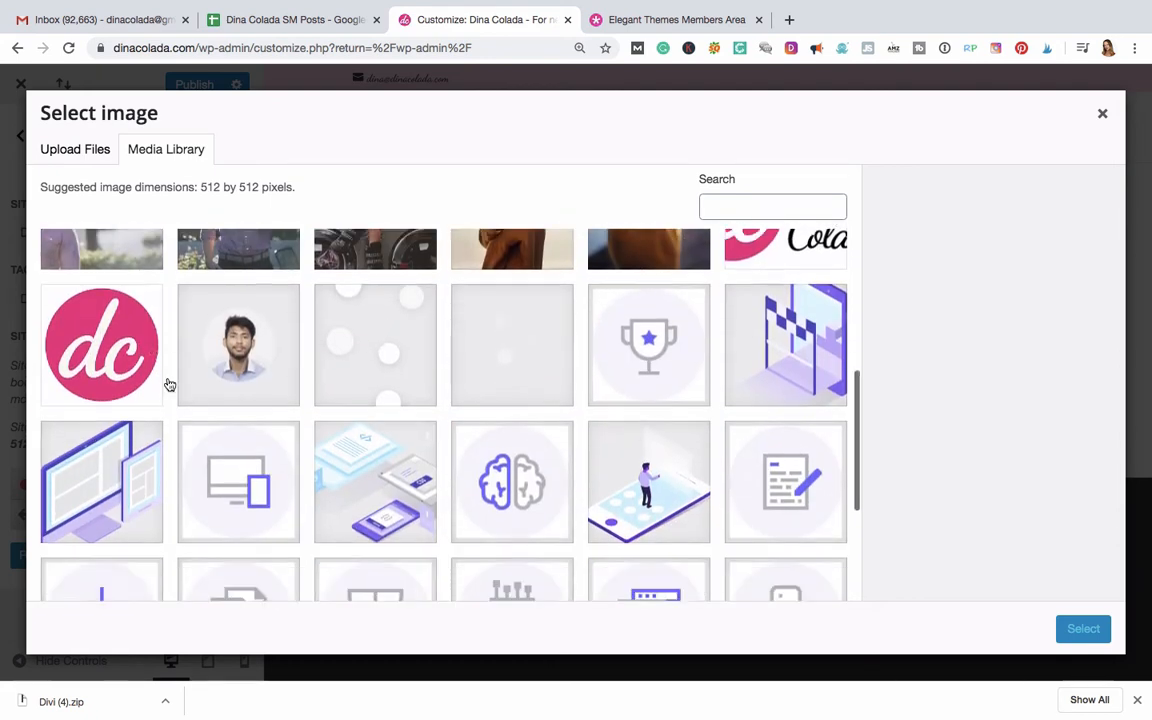
scroll(168, 386, "up", 1)
left_click(150, 388)
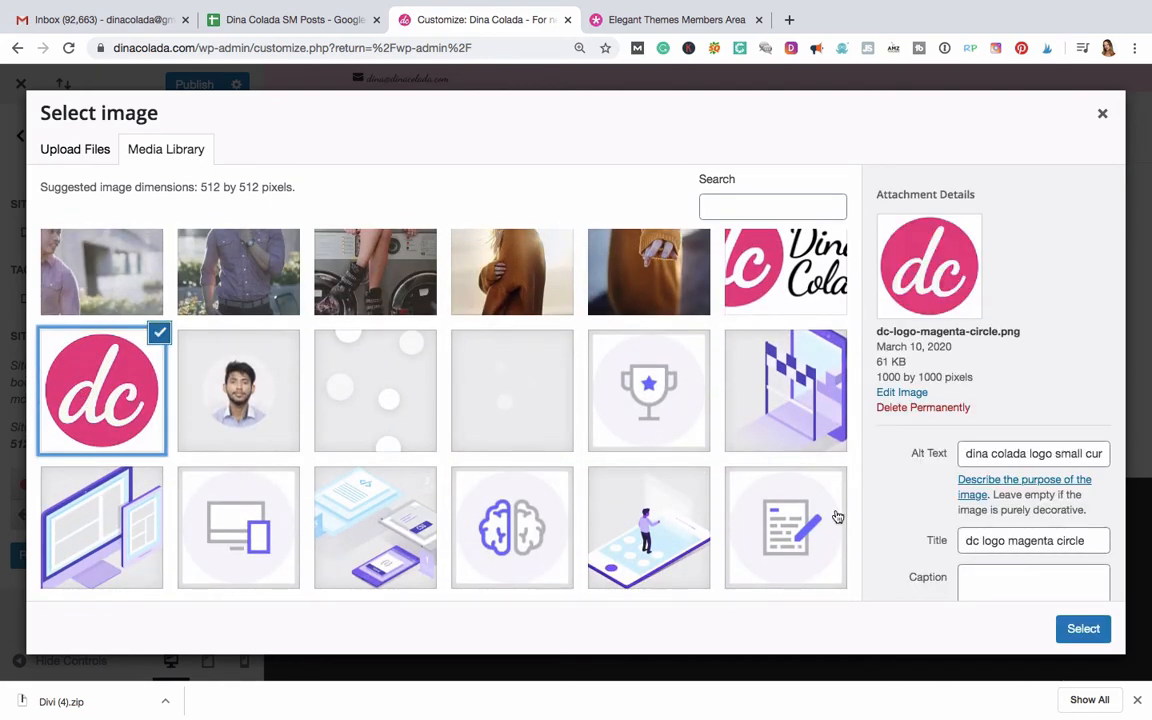
left_click(1084, 627)
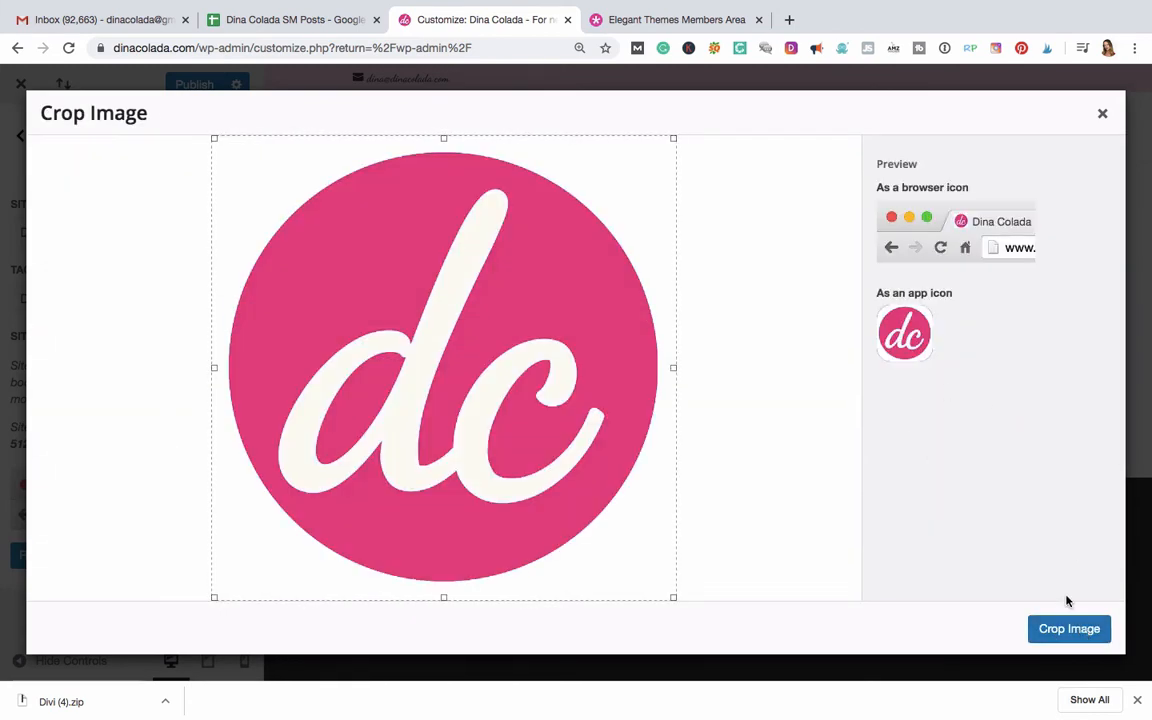
left_click(1067, 628)
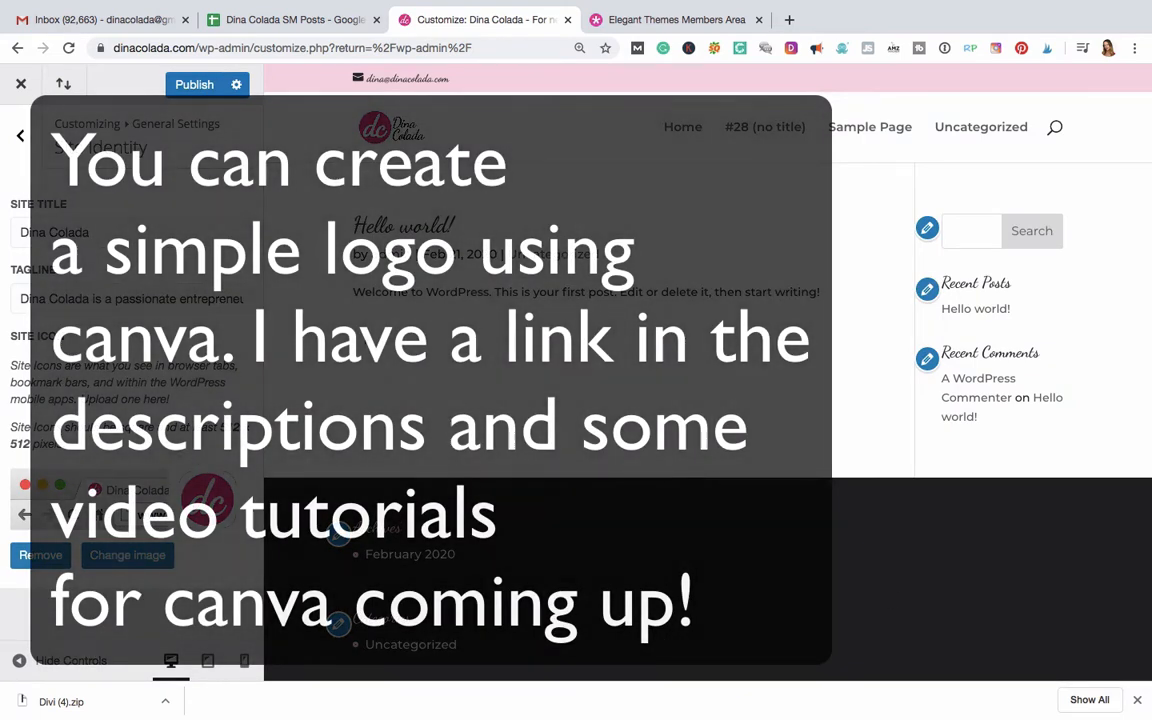
scroll(573, 335, "down", 5)
scroll(573, 335, "up", 5)
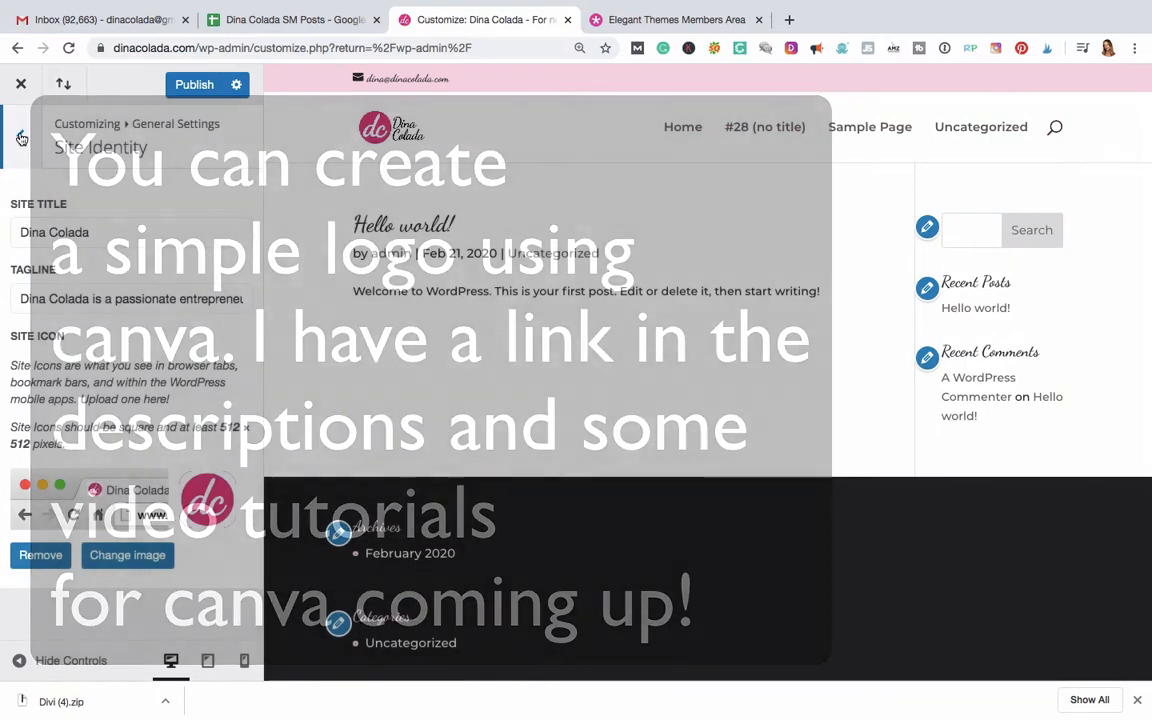
Step: Look over the Layout Settings section and return to General Settings
left_click(20, 135)
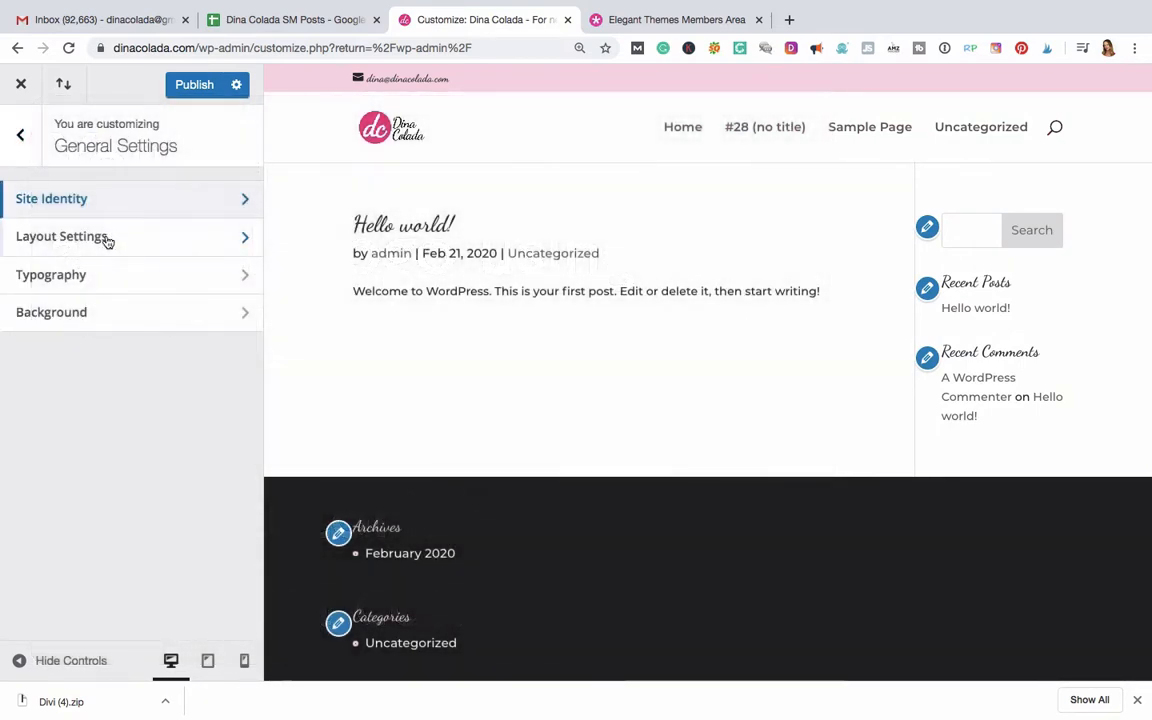
left_click(105, 238)
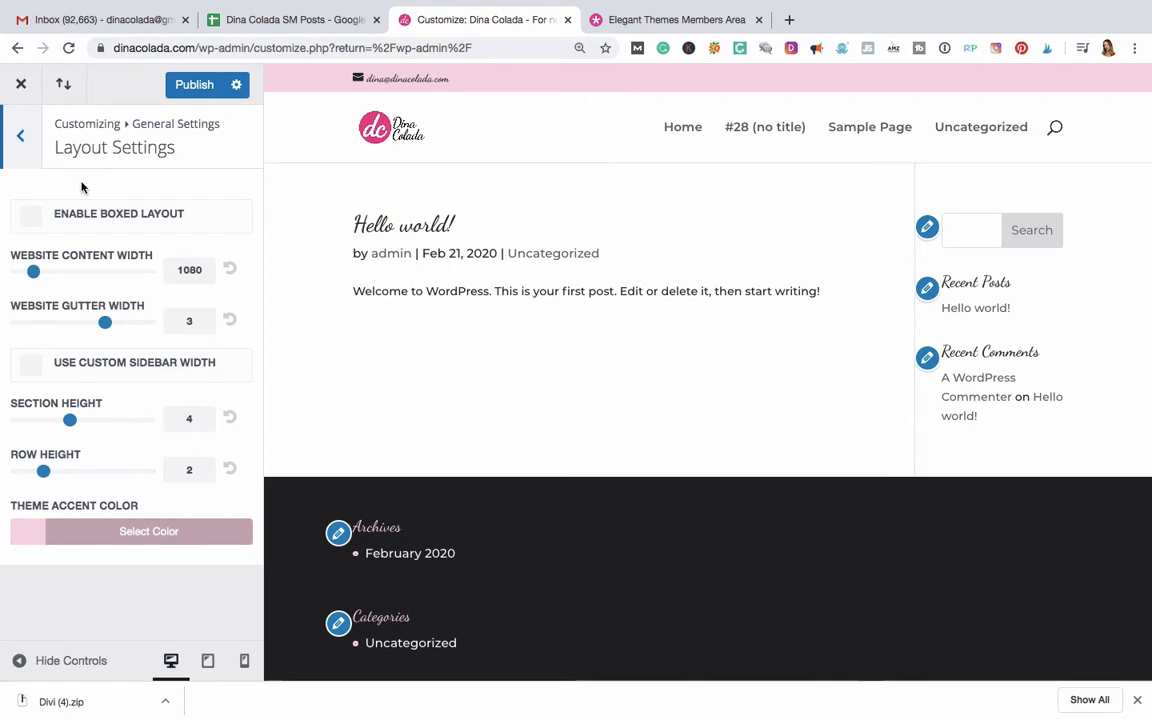
left_click(23, 137)
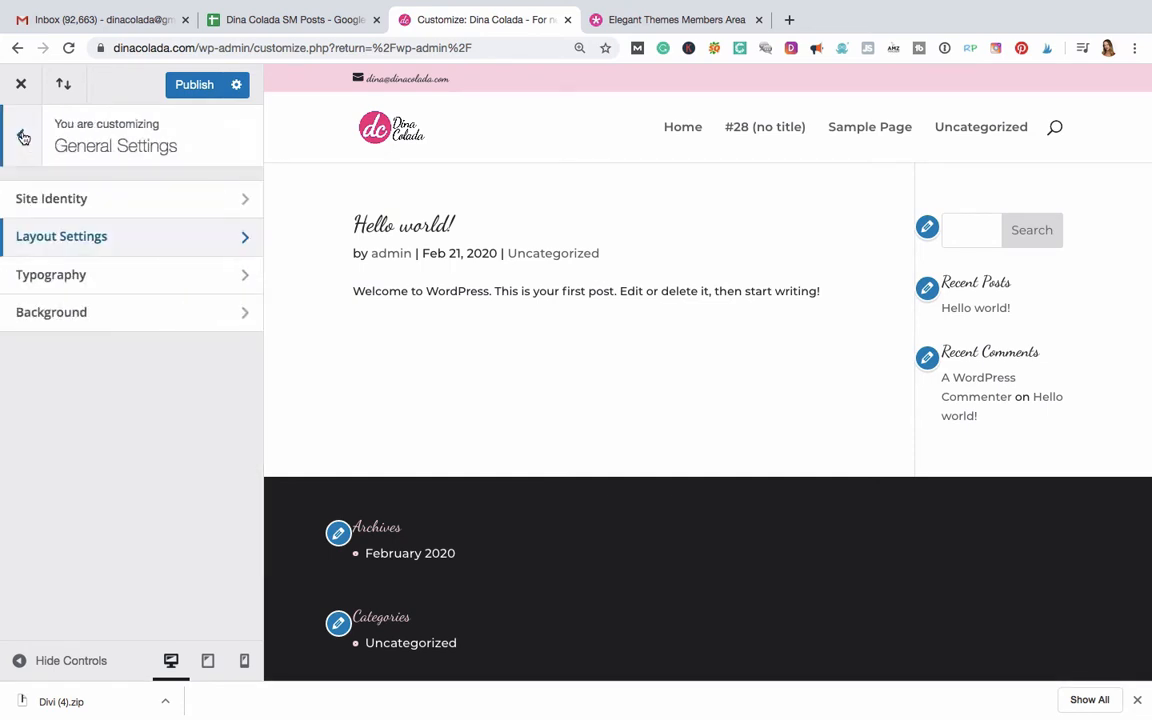
Step: Set the header font style to bold in the Typography settings and publish the customizer changes
left_click(40, 275)
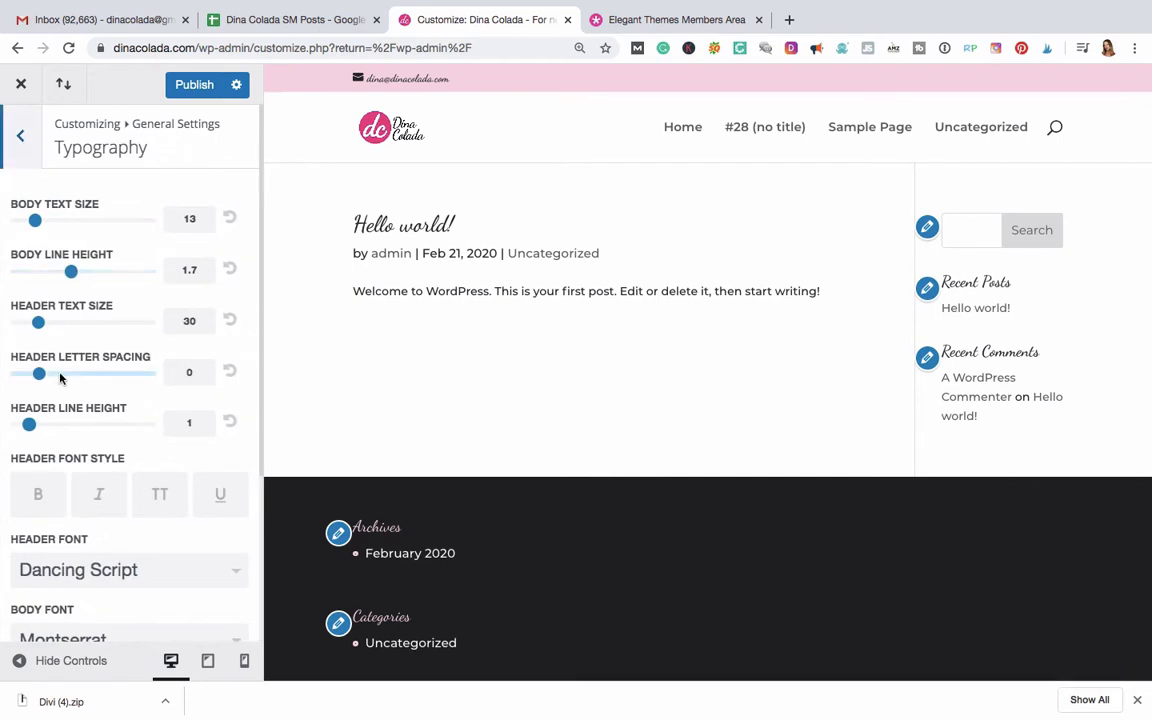
scroll(60, 379, "down", 3)
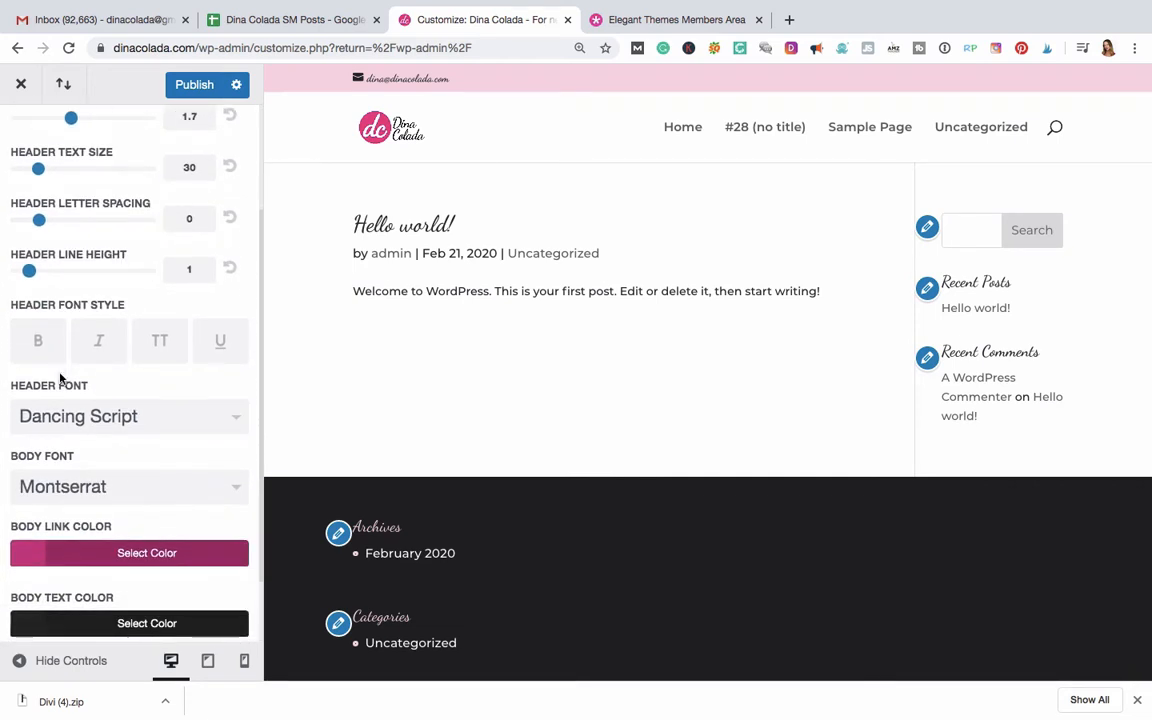
scroll(60, 379, "down", 2)
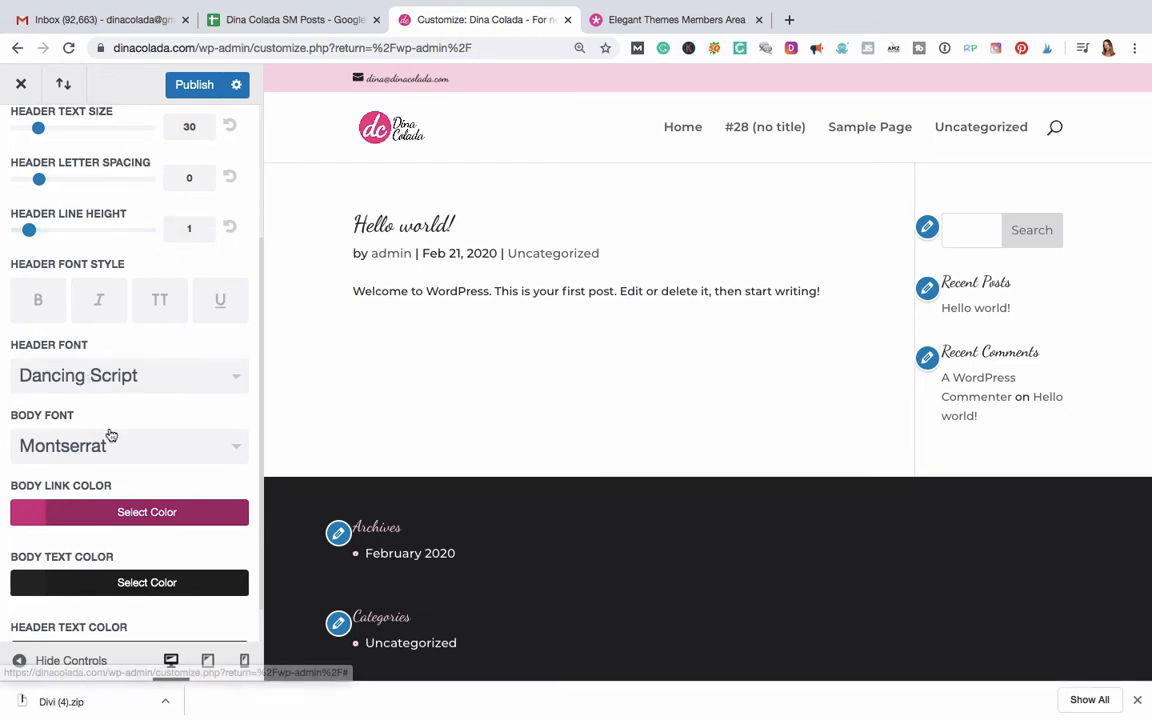
scroll(108, 437, "down", 1)
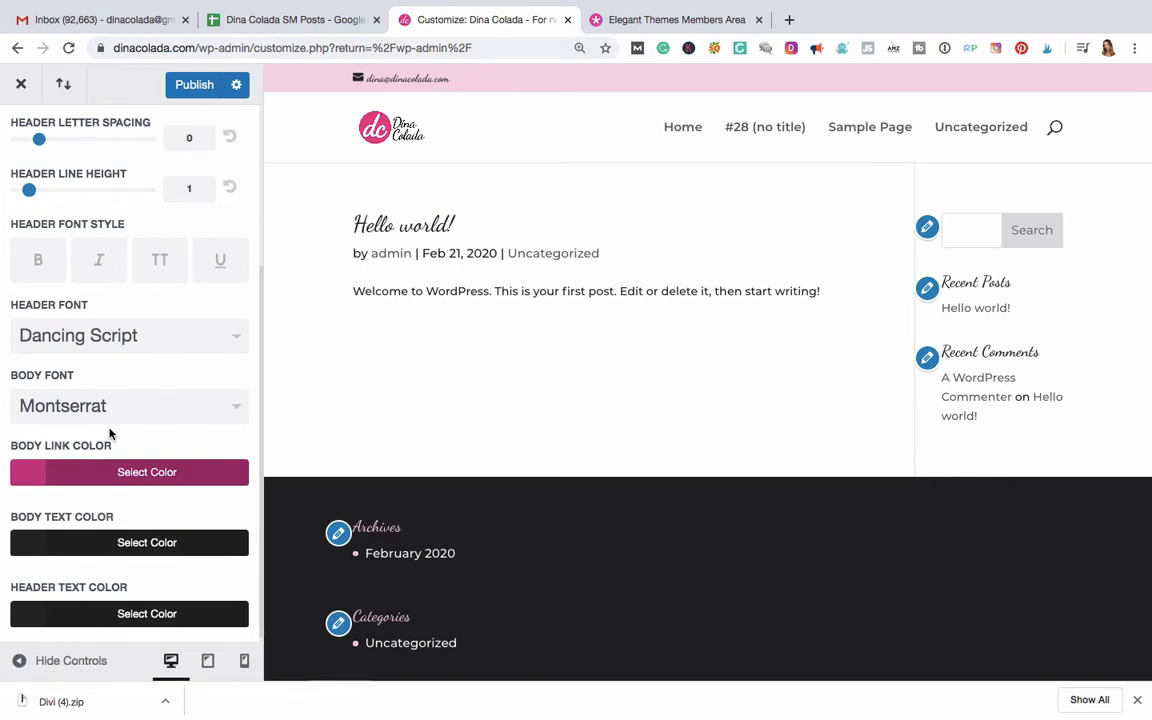
scroll(110, 434, "down", 1)
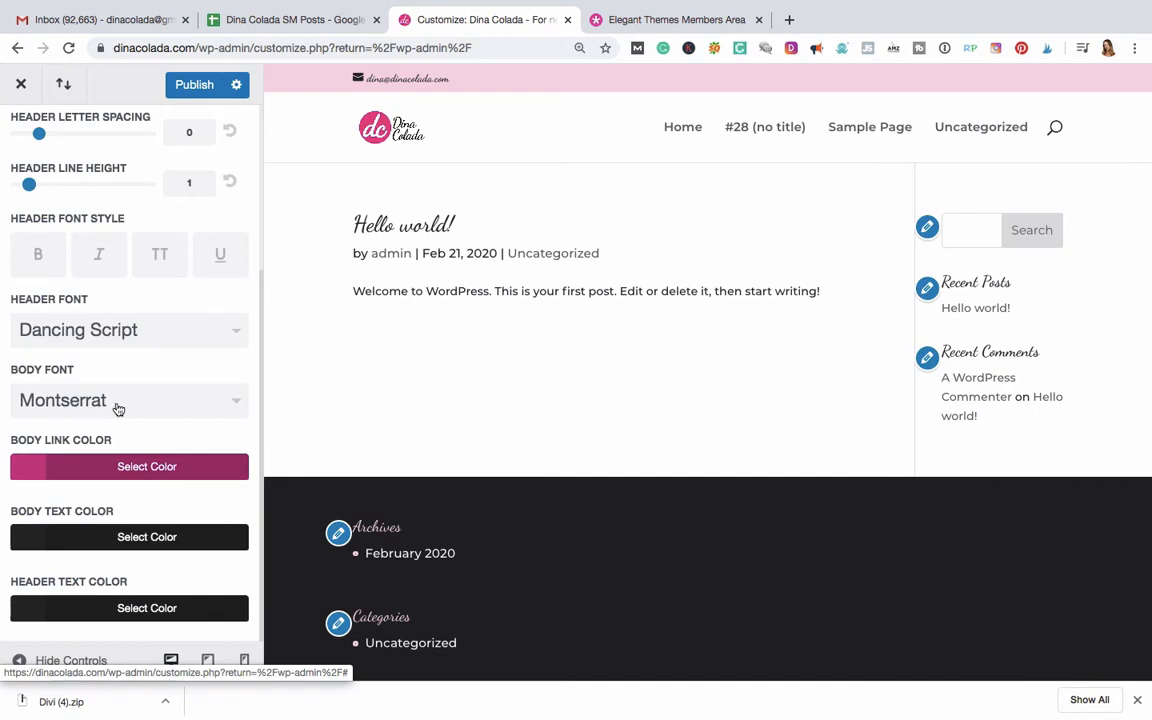
scroll(117, 409, "up", 5)
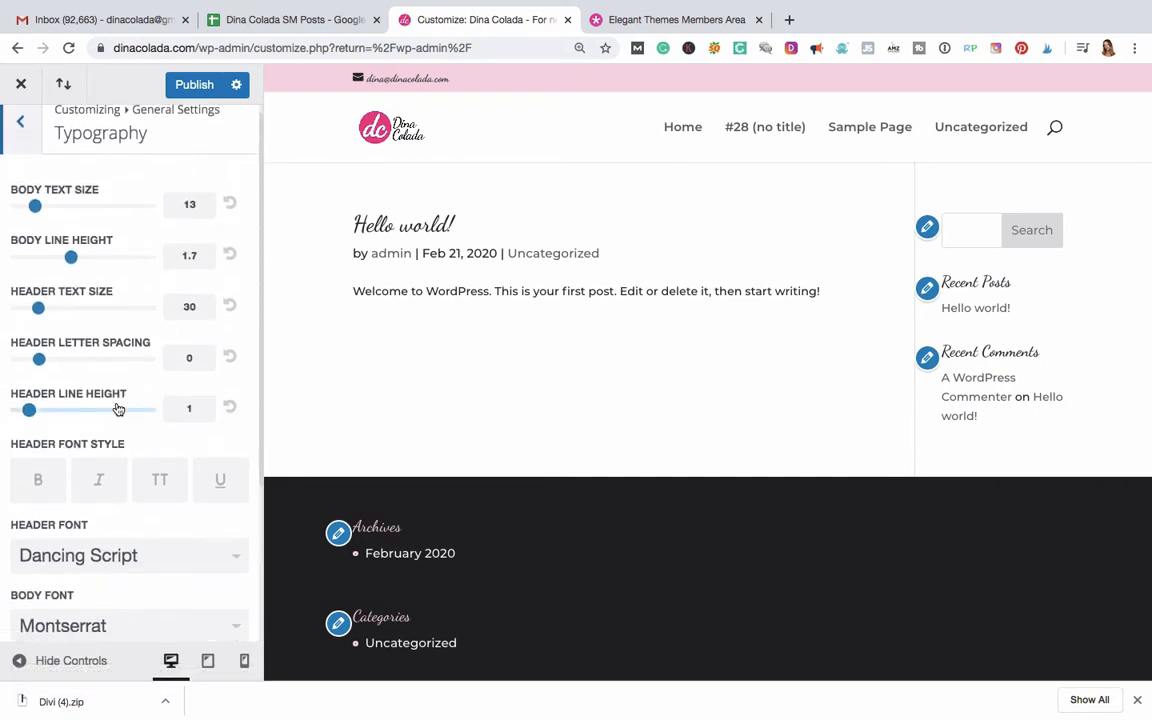
scroll(116, 409, "down", 2)
left_click(39, 372)
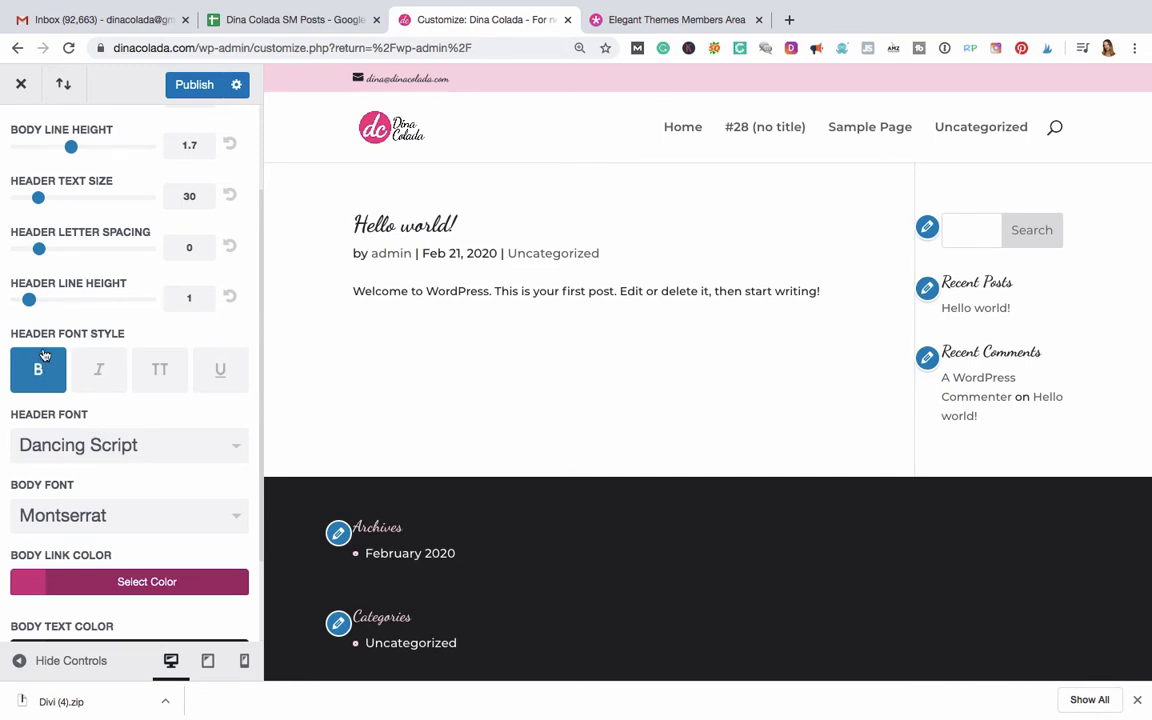
scroll(116, 357, "up", 3)
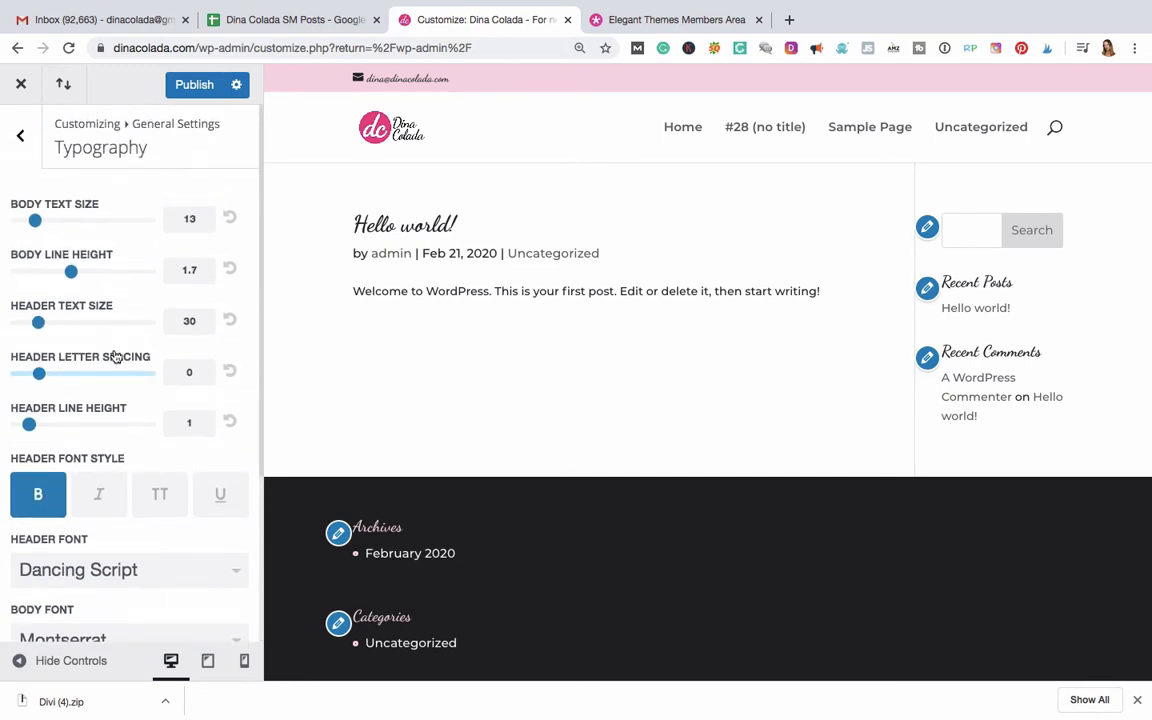
left_click(188, 84)
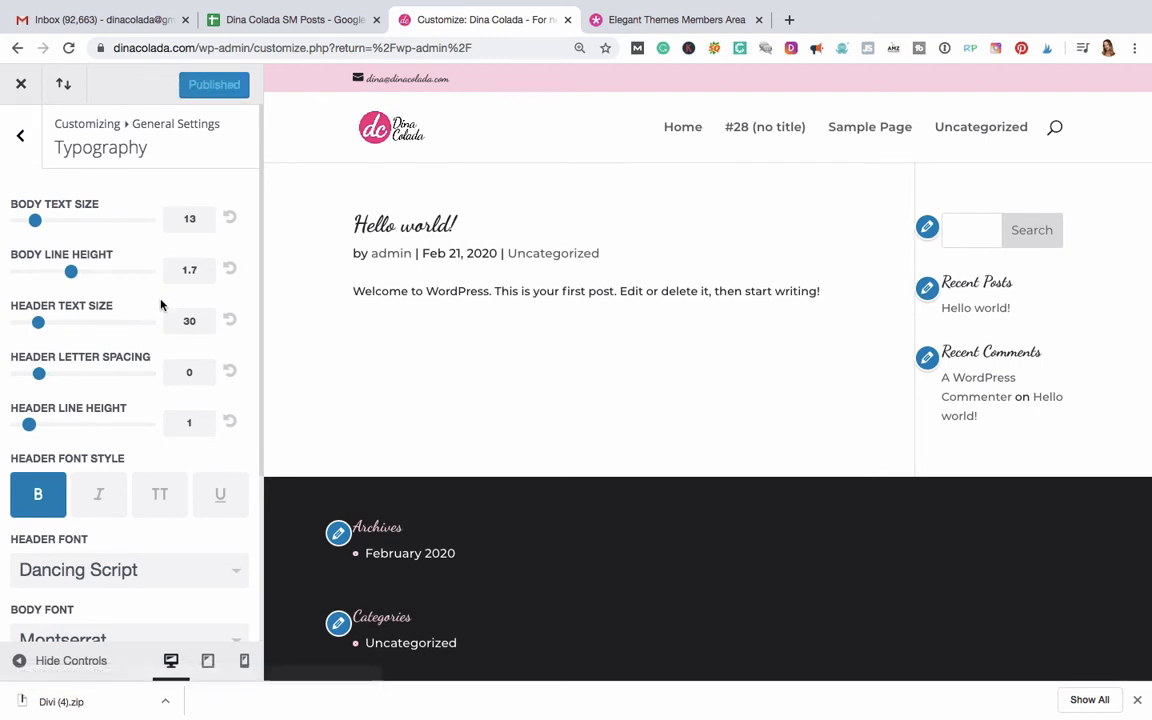
Step: Check the background colour and image options in the Background section, leaving it without making a change
left_click(22, 141)
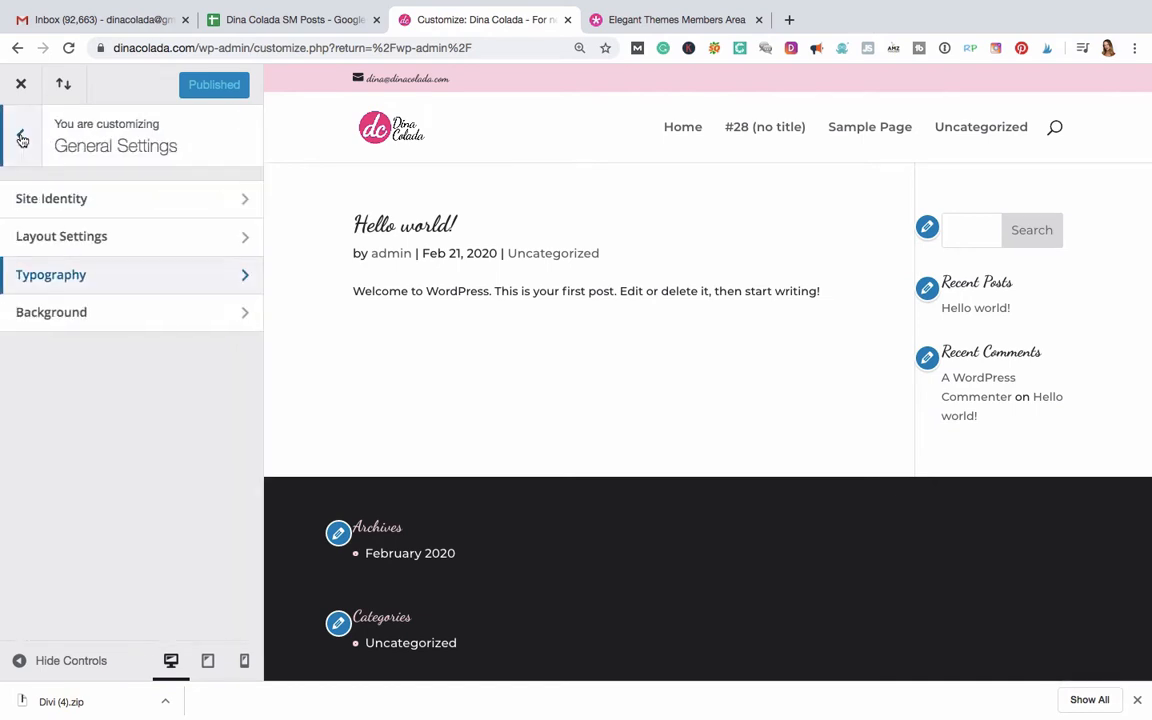
left_click(52, 320)
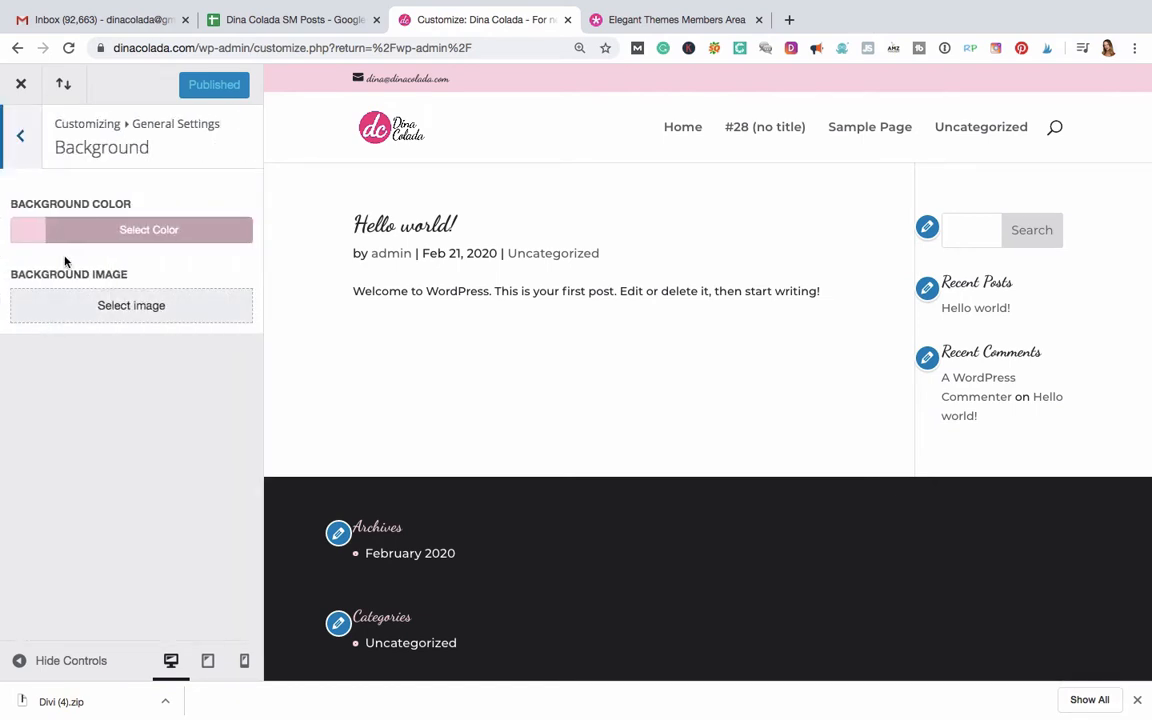
left_click(134, 232)
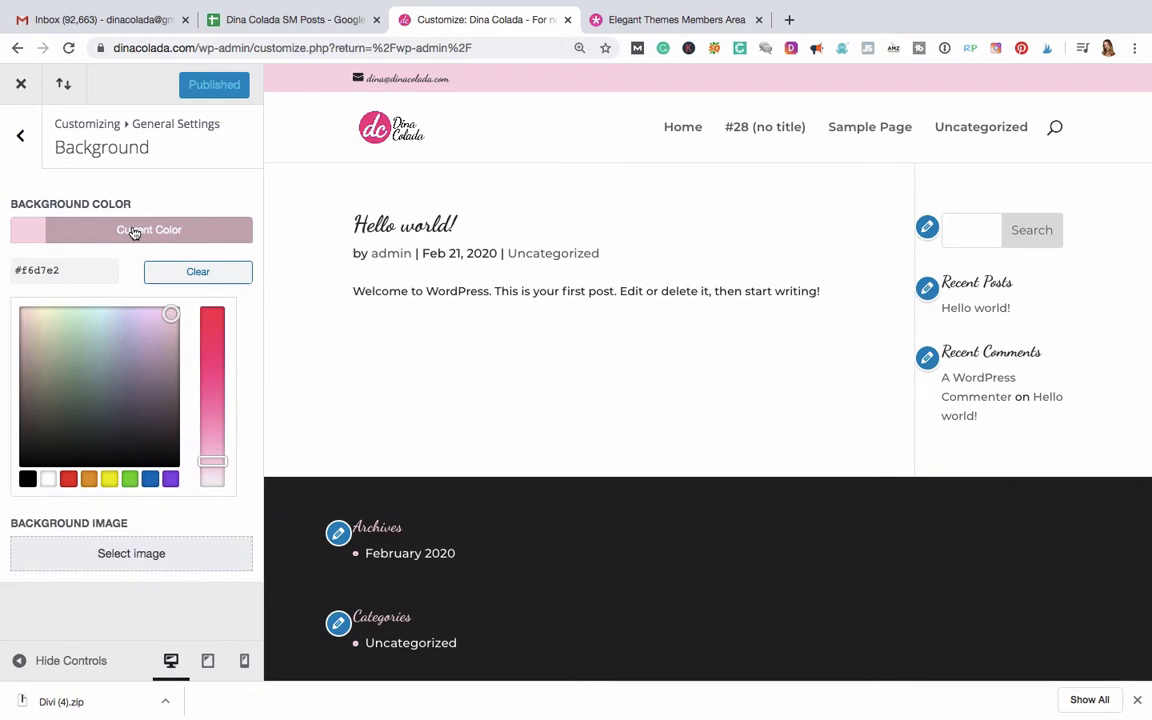
left_click(194, 194)
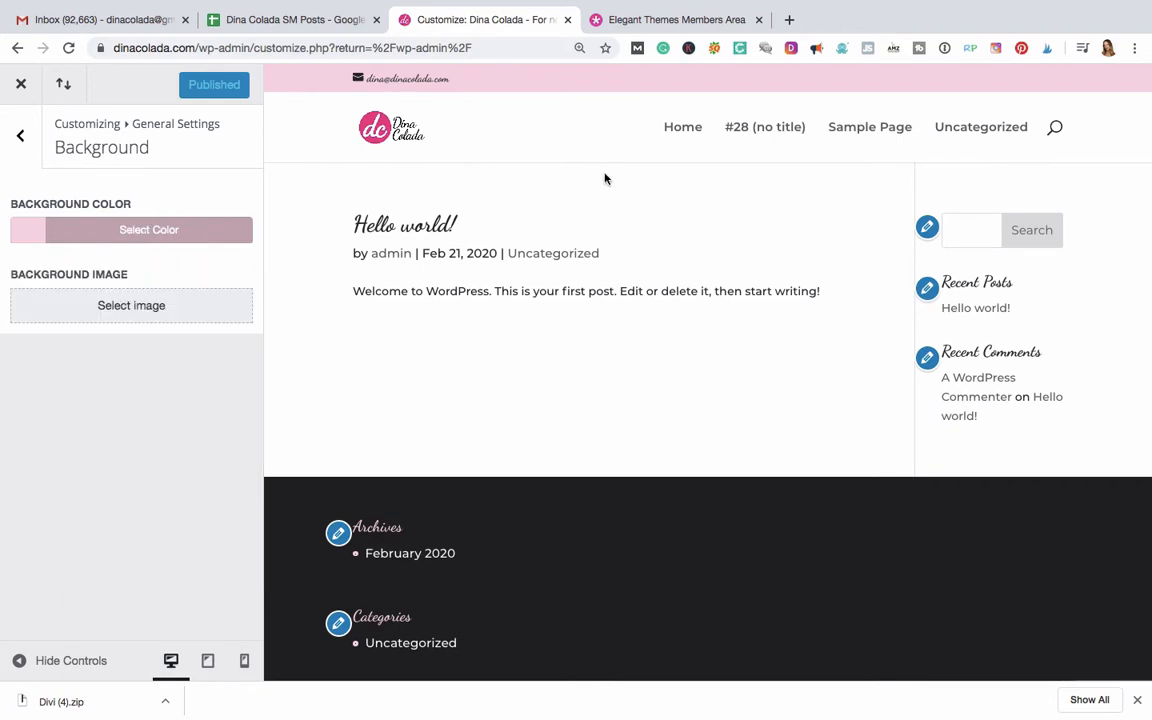
left_click(23, 140)
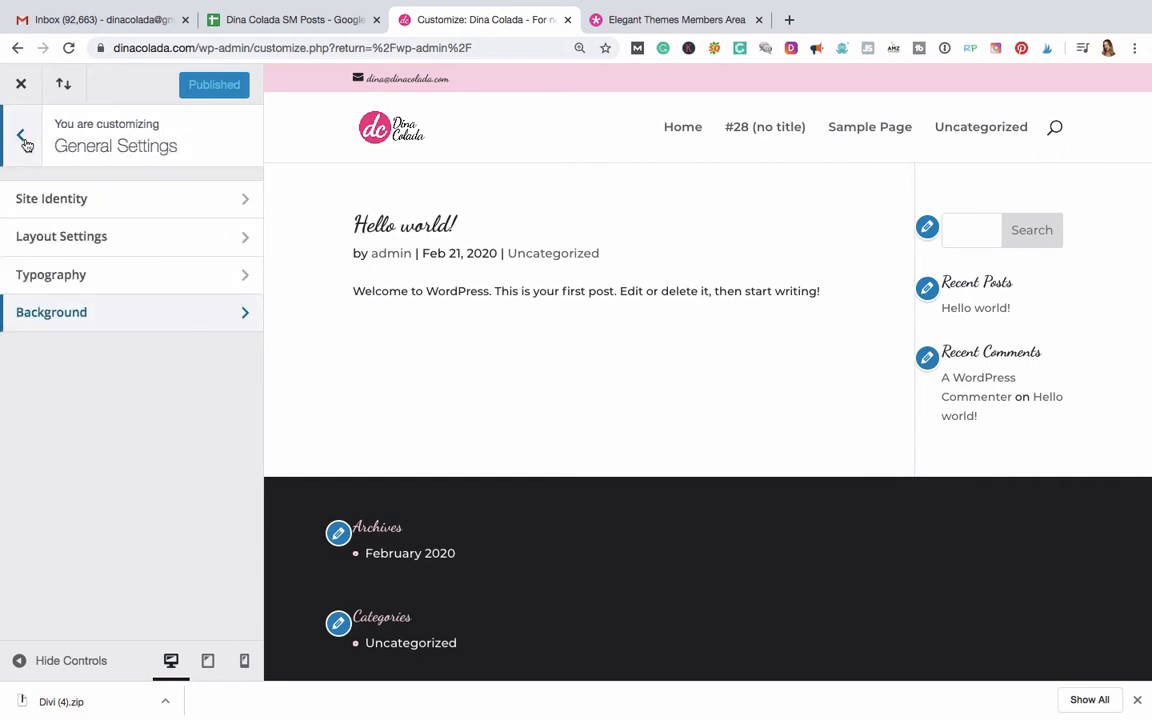
Step: Open the Header Format section of the Header & Navigation settings
left_click(22, 137)
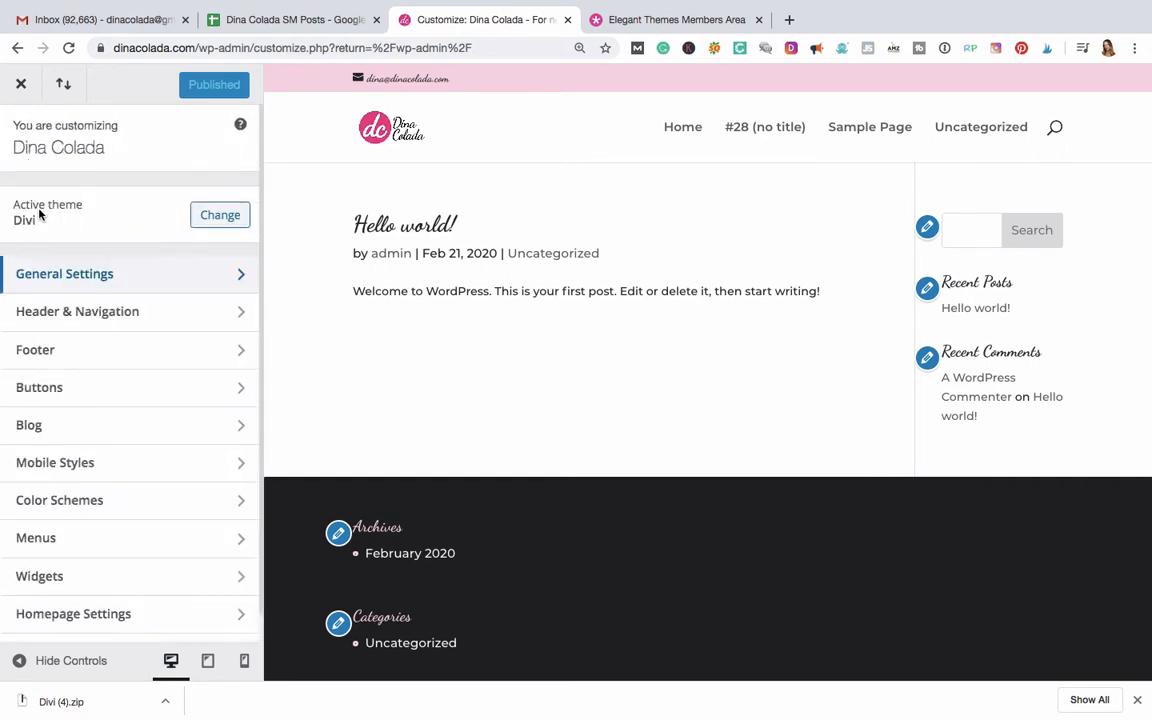
left_click(110, 314)
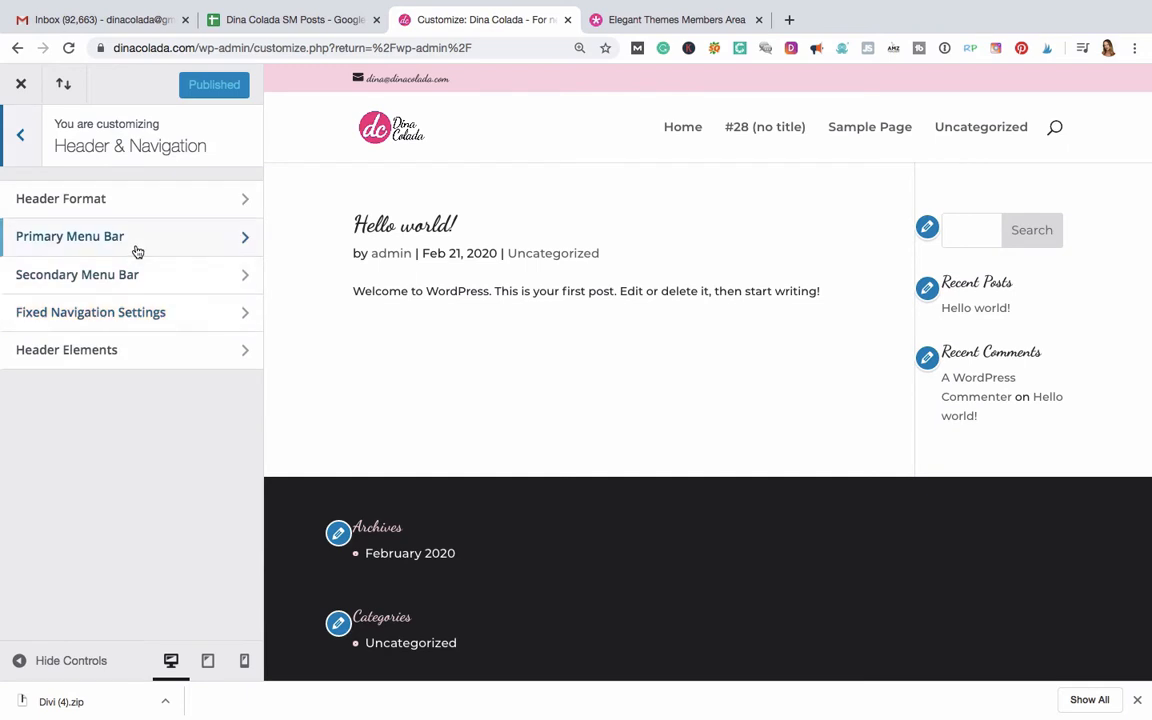
left_click(109, 200)
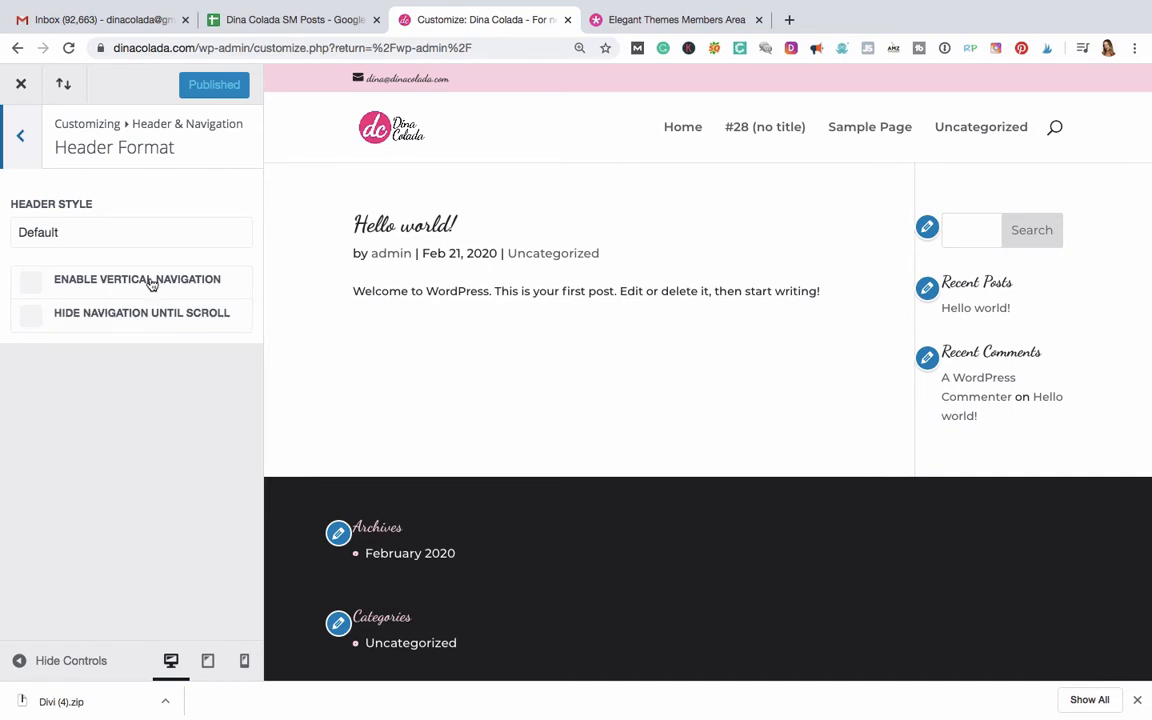
Step: Look over the text, font and colour options of the Secondary Menu Bar in the Header & Navigation settings
left_click(20, 140)
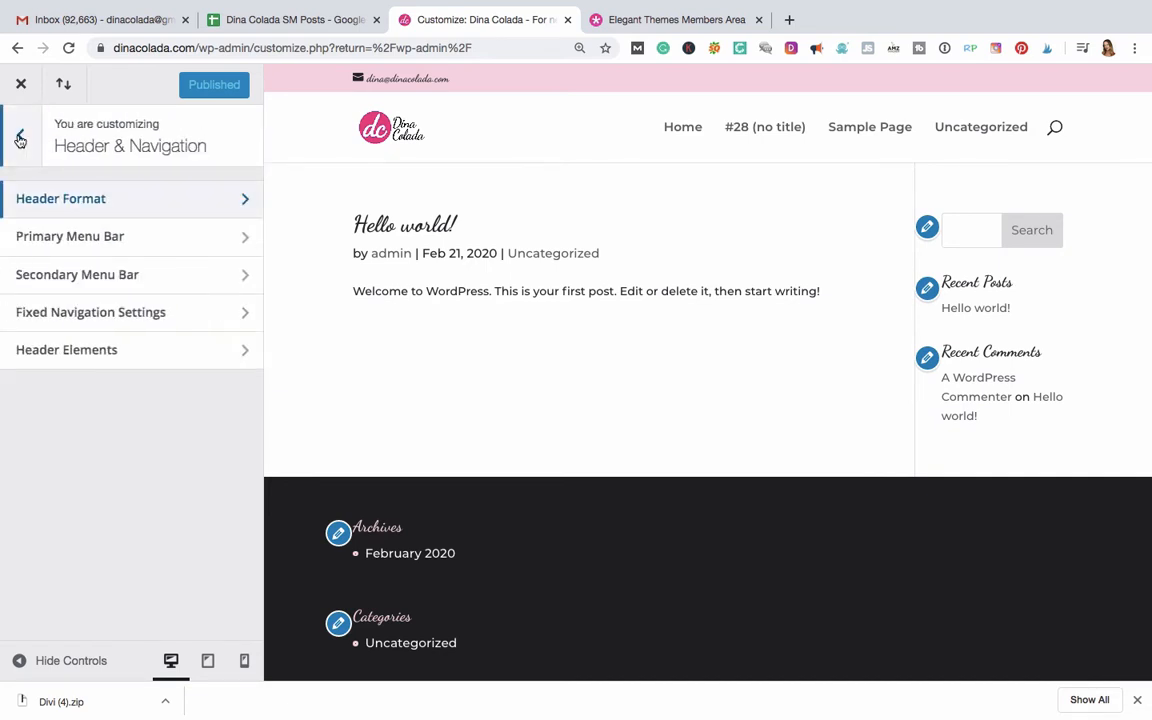
left_click(43, 281)
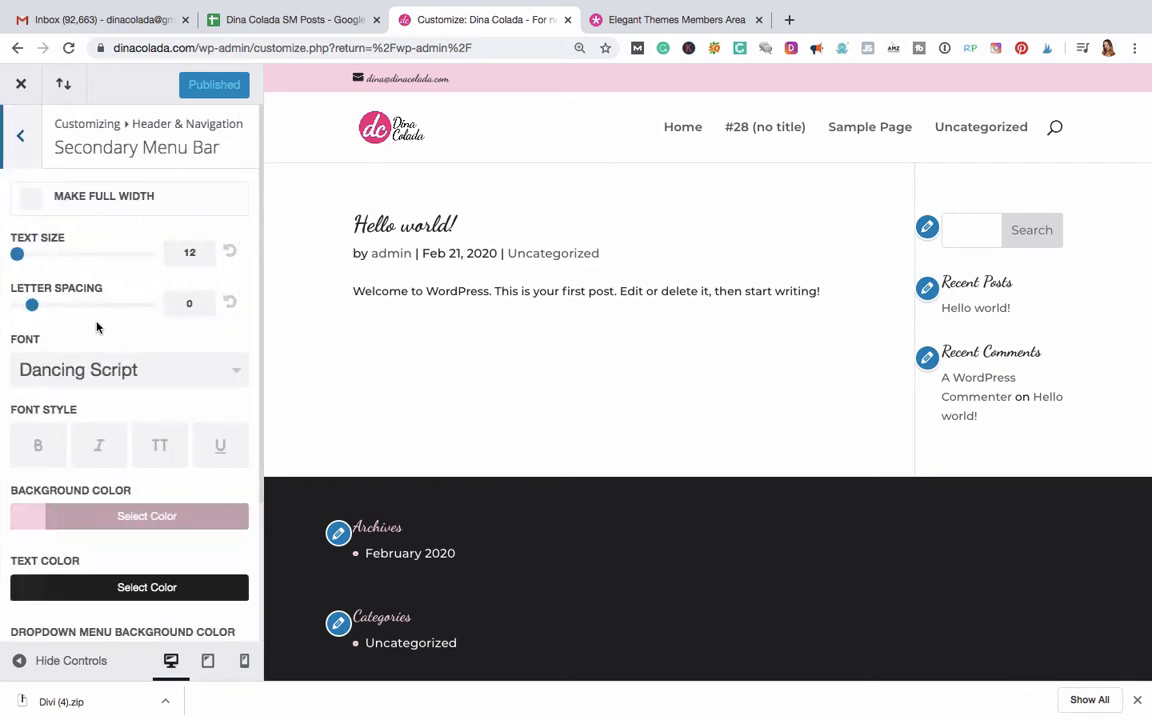
scroll(97, 327, "down", 5)
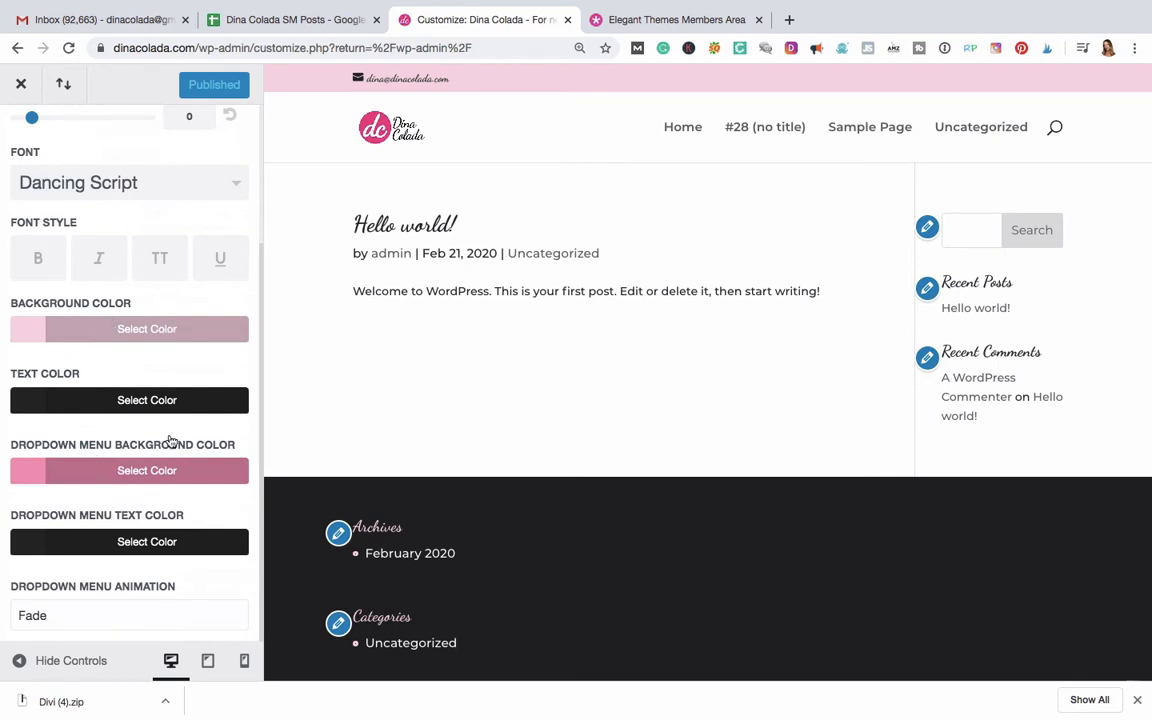
Step: Exit to the WordPress dashboard, reopen the theme customizer, and glance at the Footer section list
left_click(21, 86)
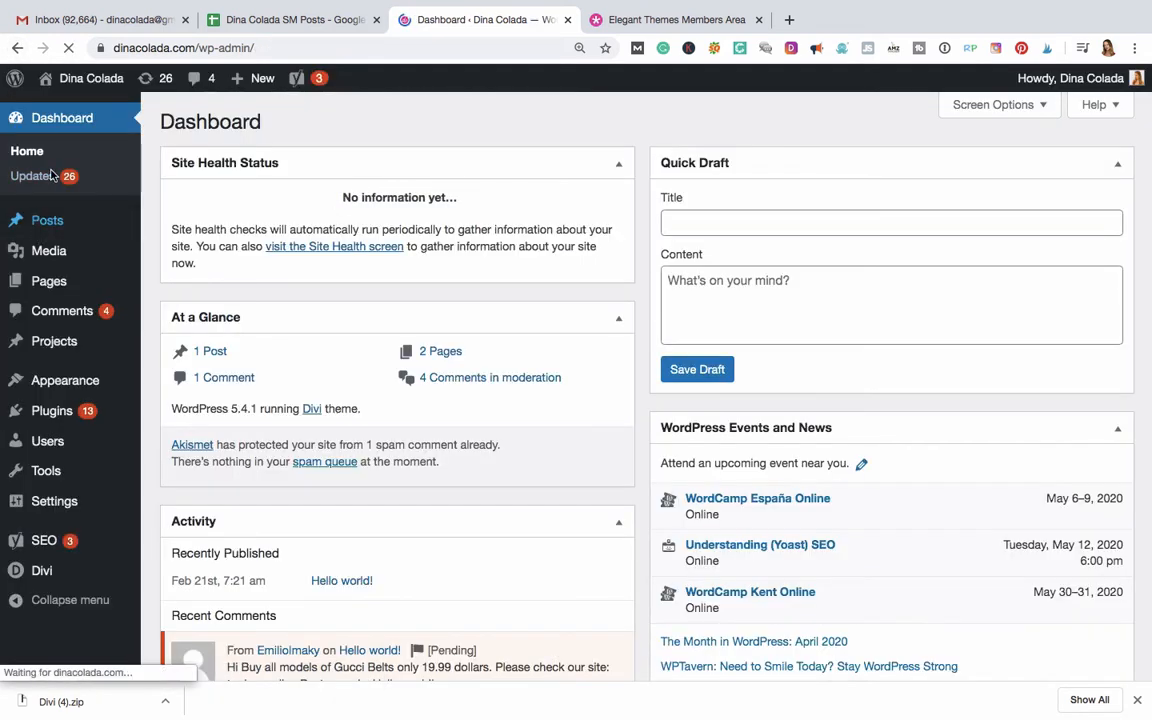
mouse_move(60, 380)
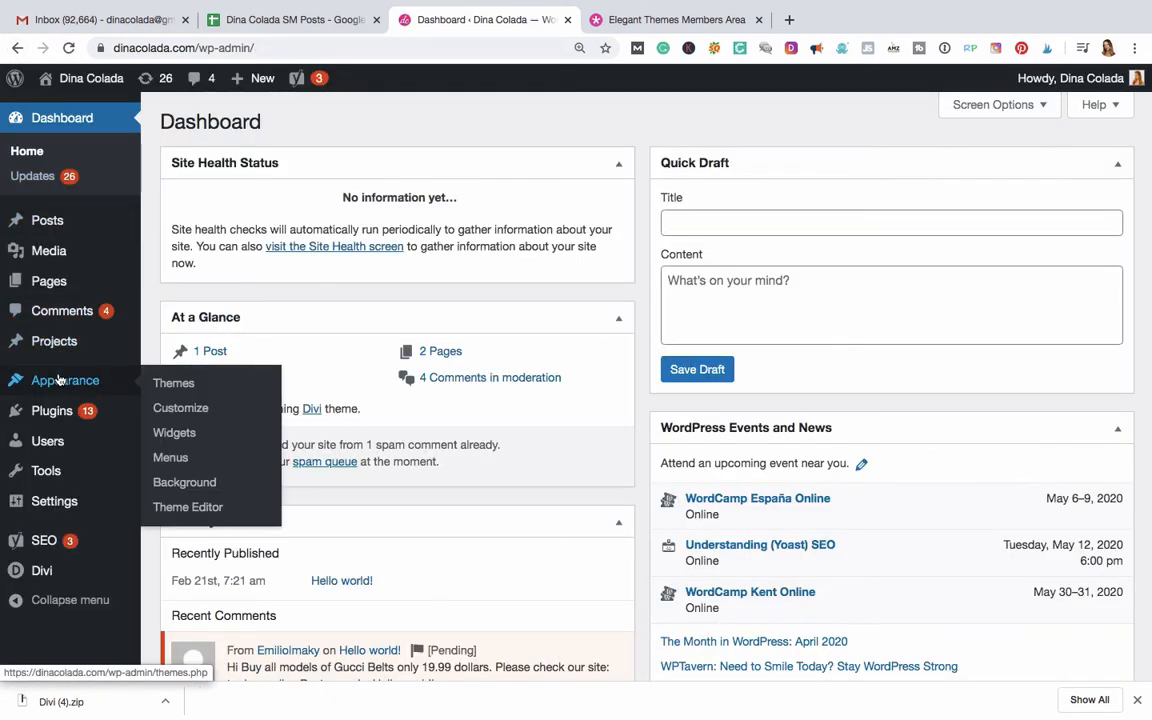
left_click(179, 408)
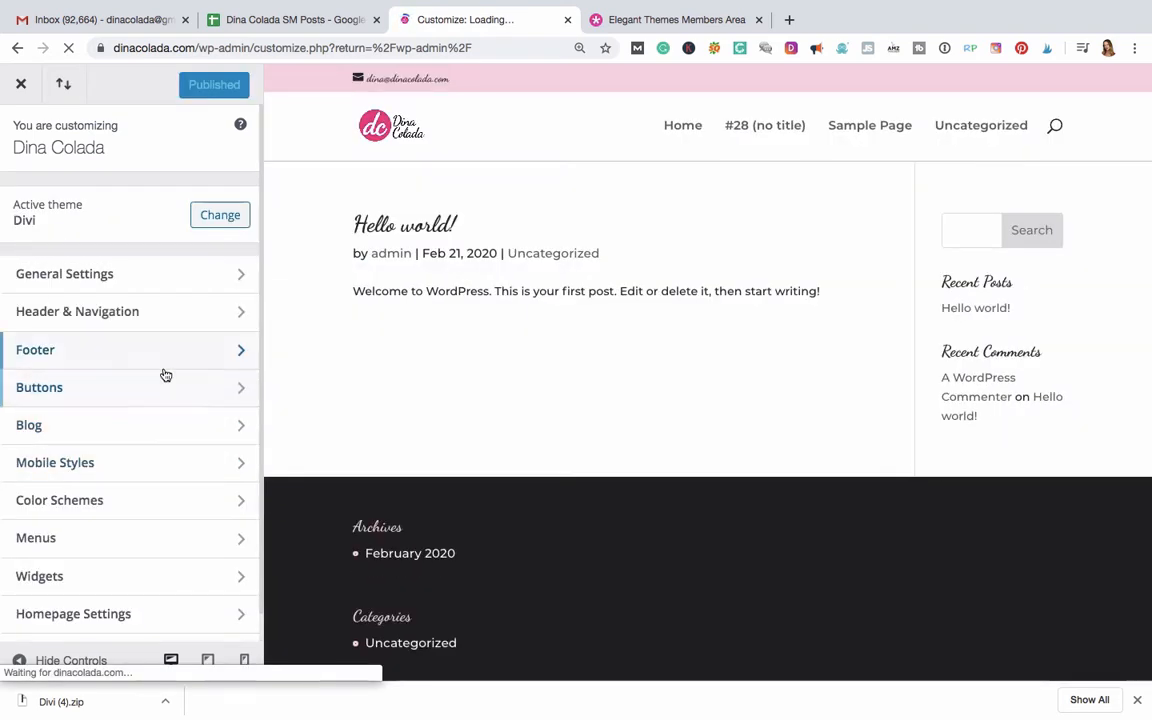
left_click(165, 358)
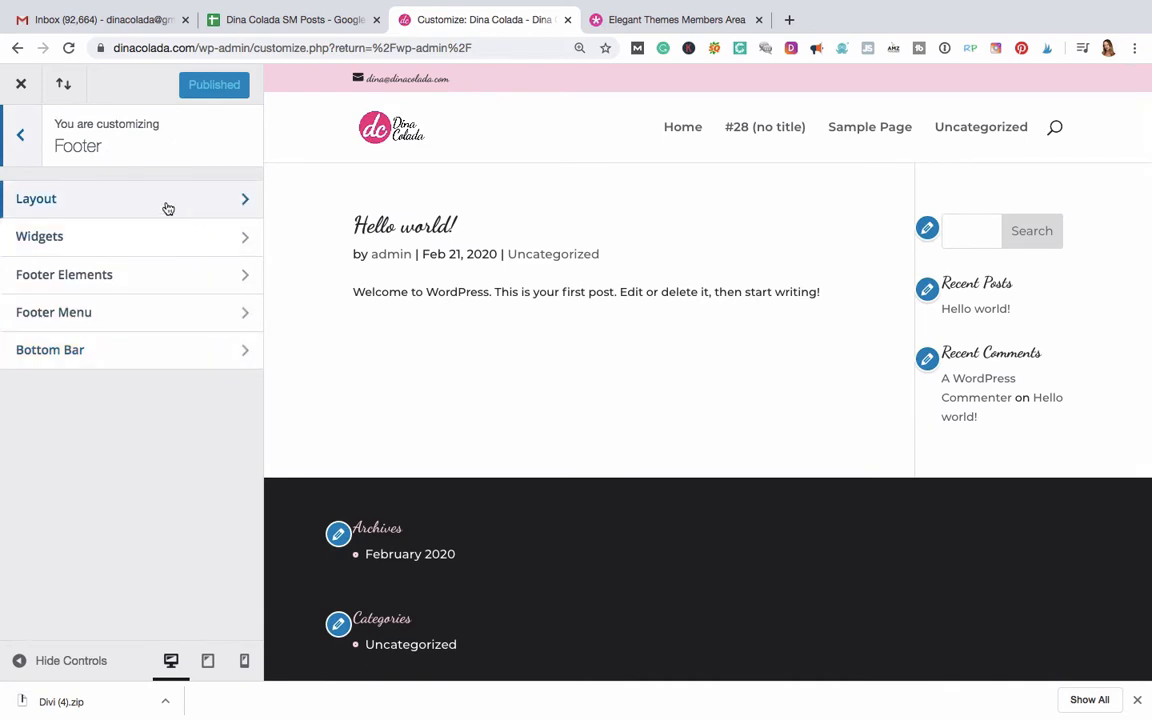
left_click(24, 134)
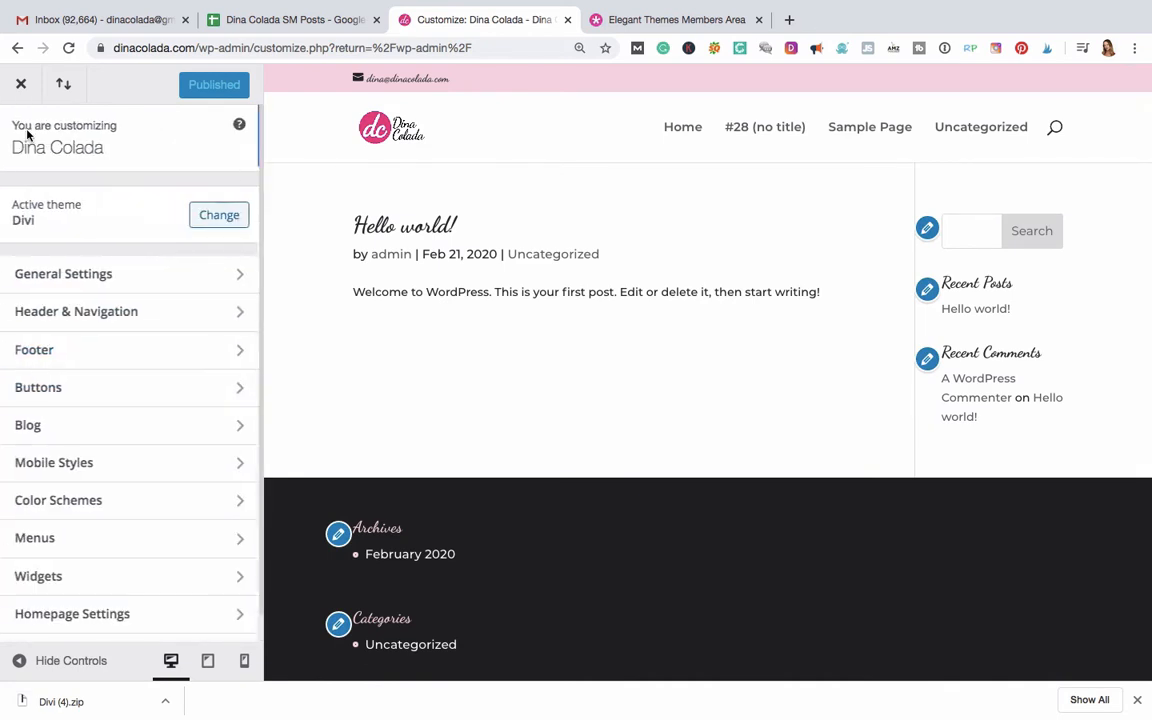
Step: Review the Primary Menu Bar and Secondary Menu Bar options under Header & Navigation, returning to the main customizer list
left_click(94, 311)
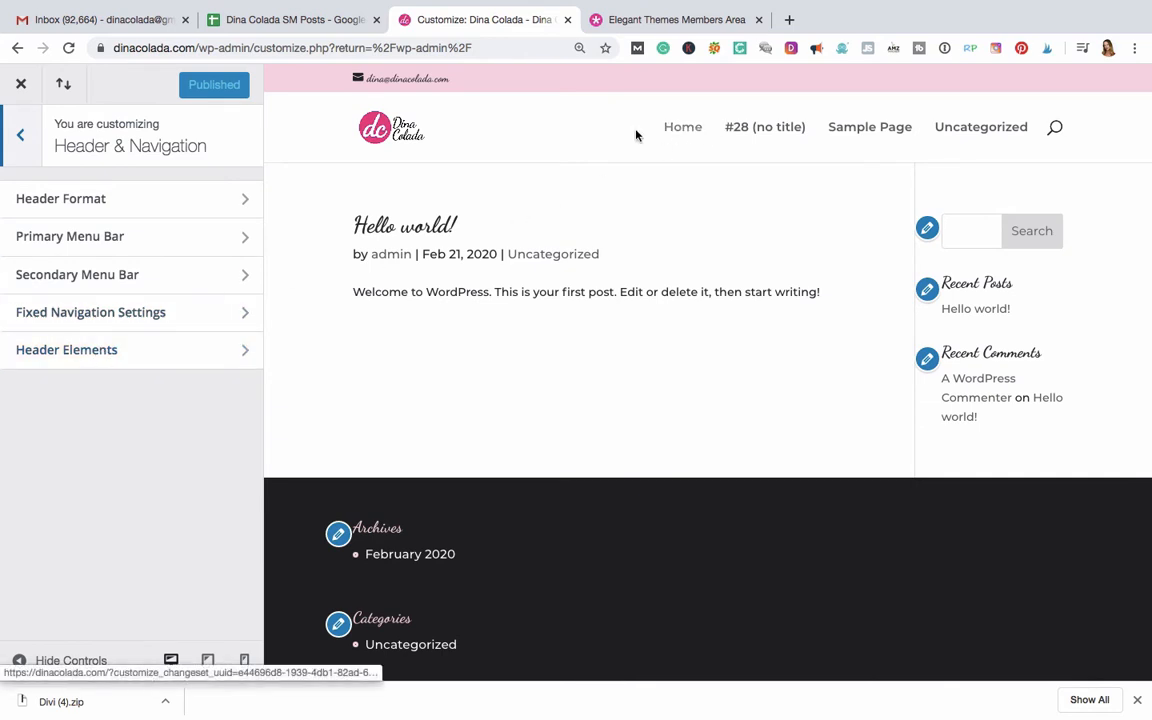
left_click(118, 236)
scroll(100, 373, "down", 5)
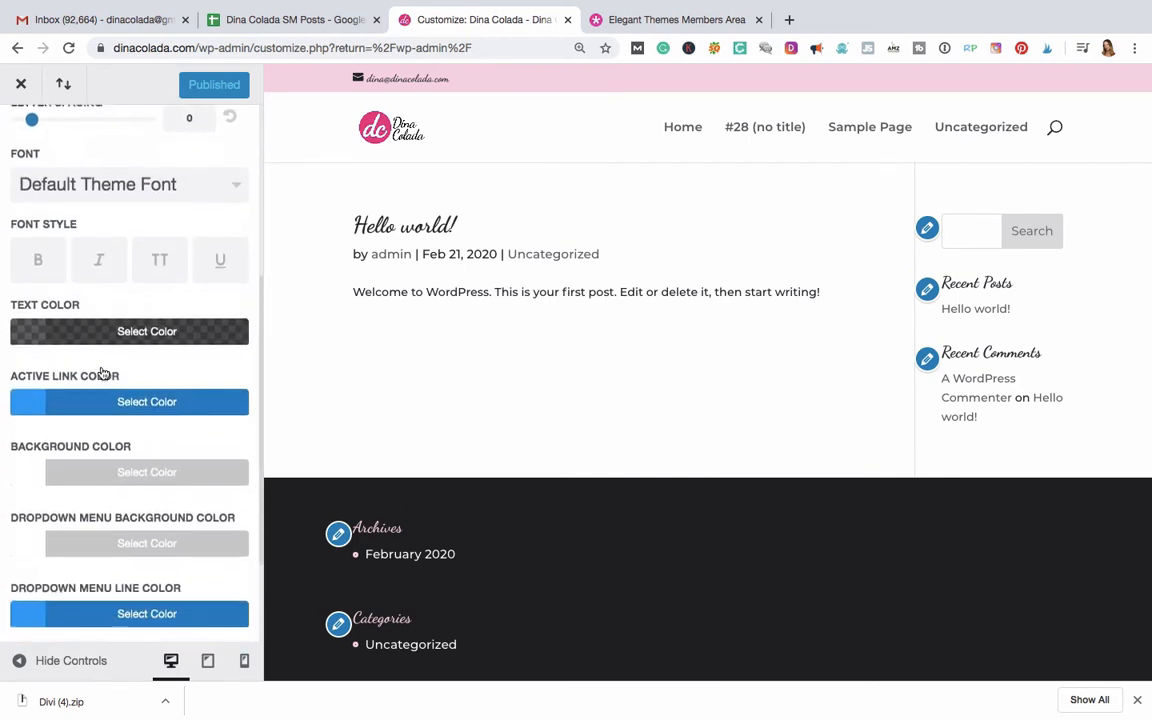
scroll(100, 373, "up", 5)
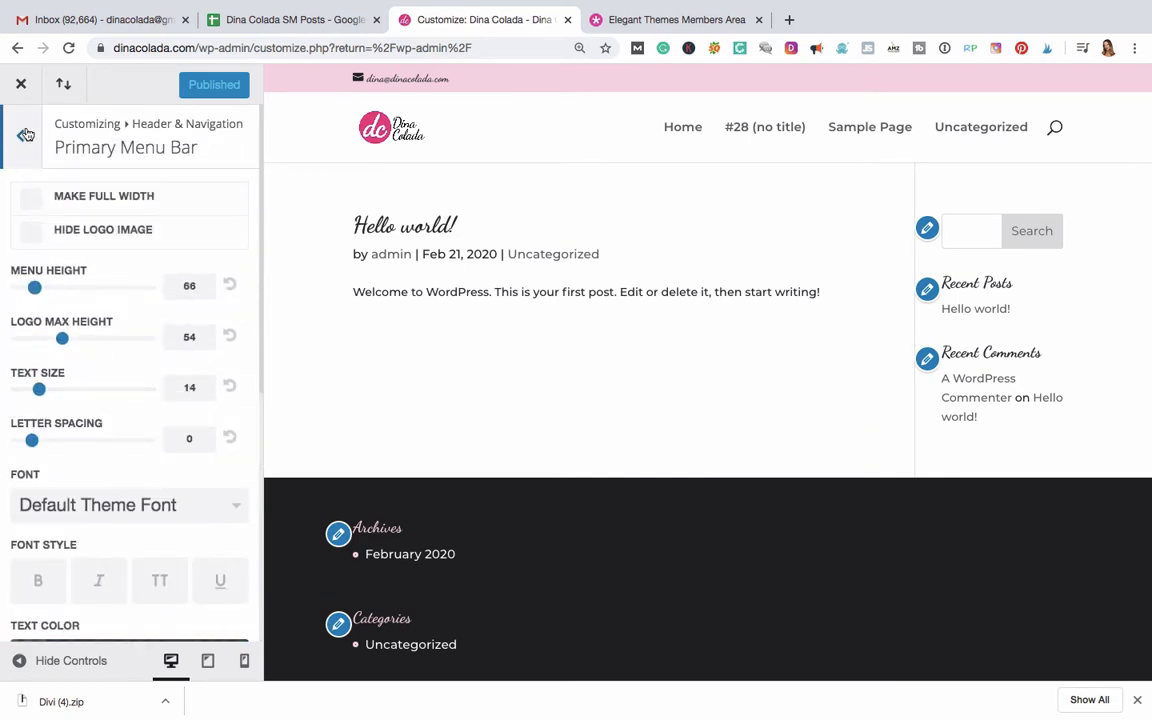
left_click(25, 134)
left_click(126, 278)
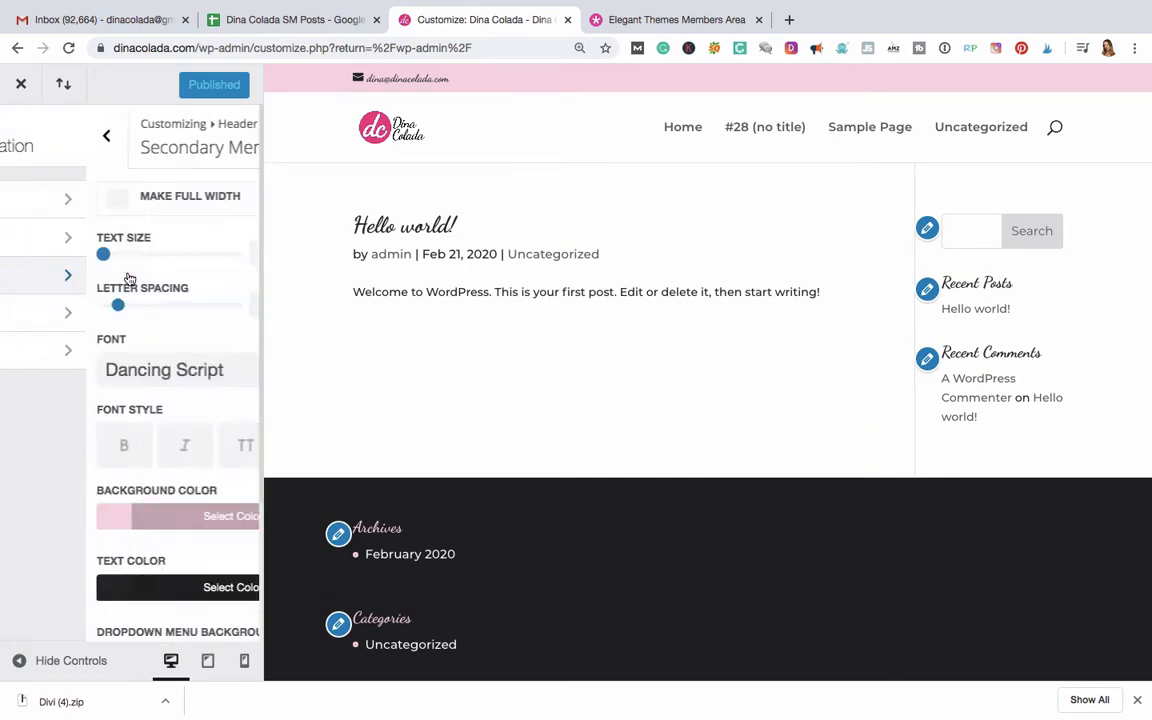
left_click(25, 134)
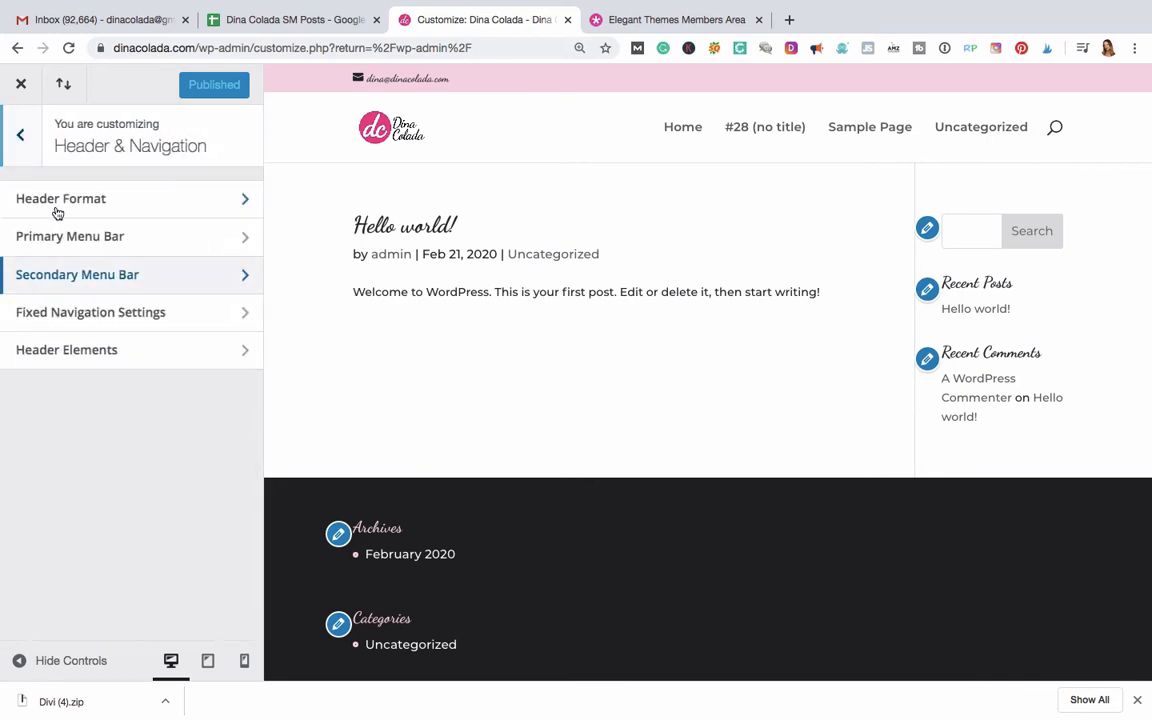
left_click(21, 140)
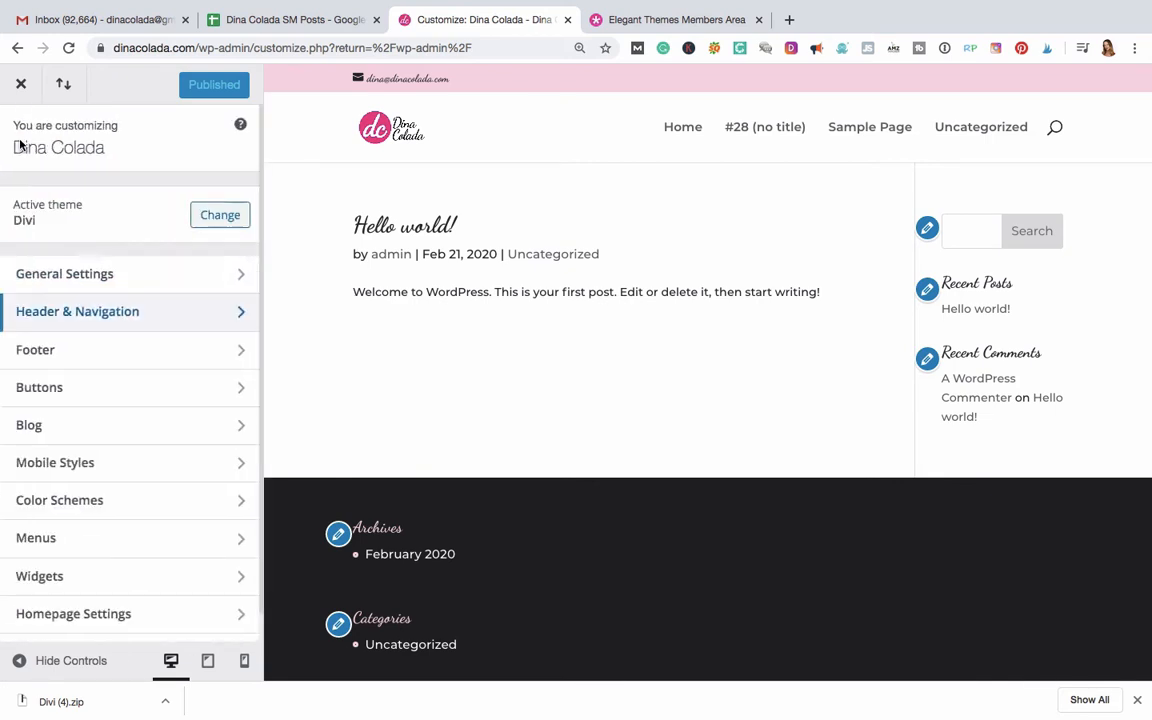
Step: Check the Footer's column layout and background colour options against the footer in the site preview
left_click(66, 352)
left_click(134, 203)
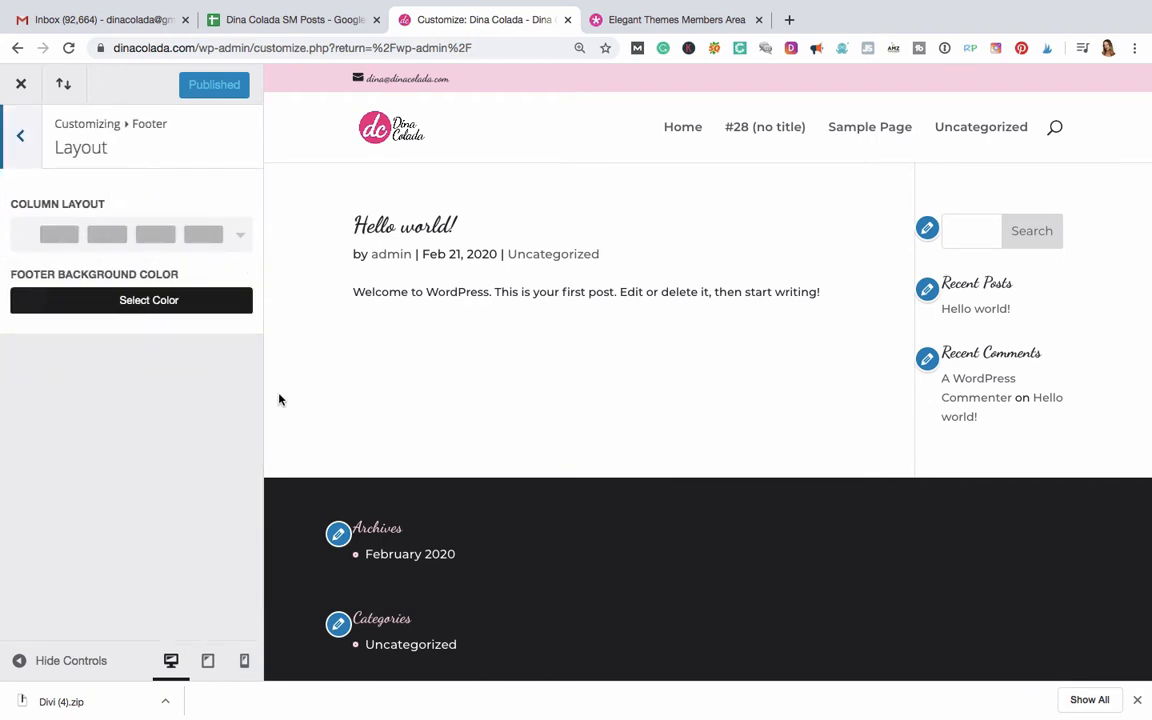
scroll(411, 489, "down", 5)
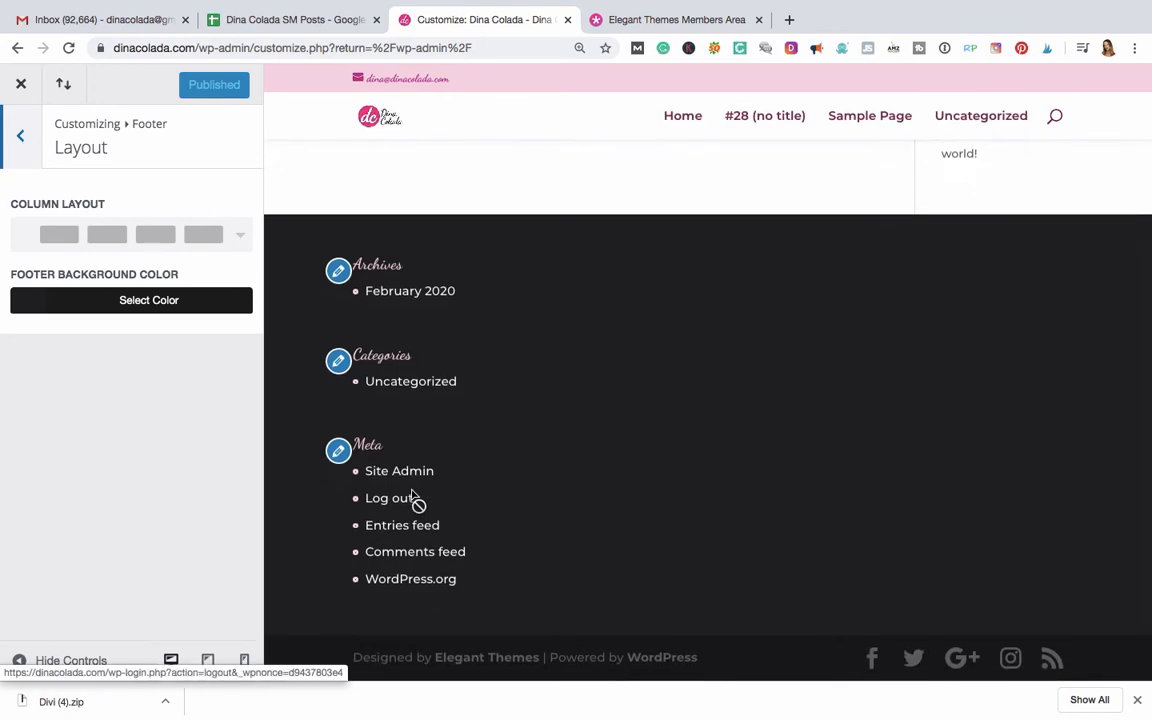
left_click(23, 141)
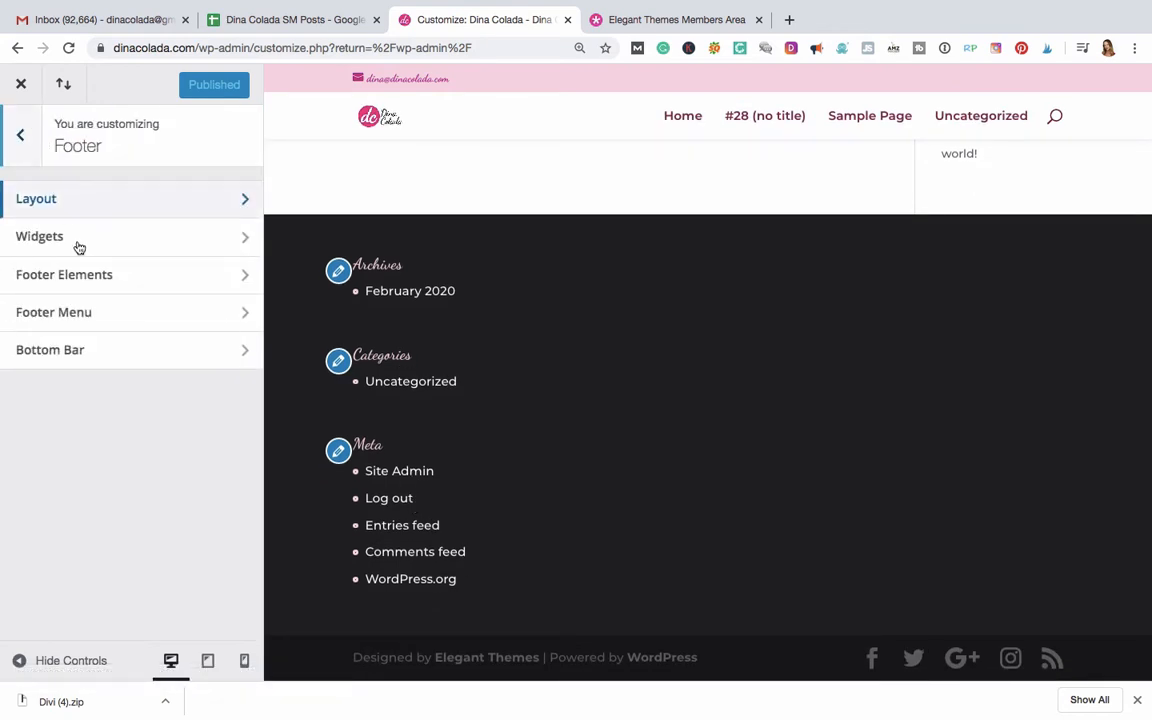
Step: Check the social icons option in Footer Elements and the icons in the previewed footer without making a change
left_click(85, 273)
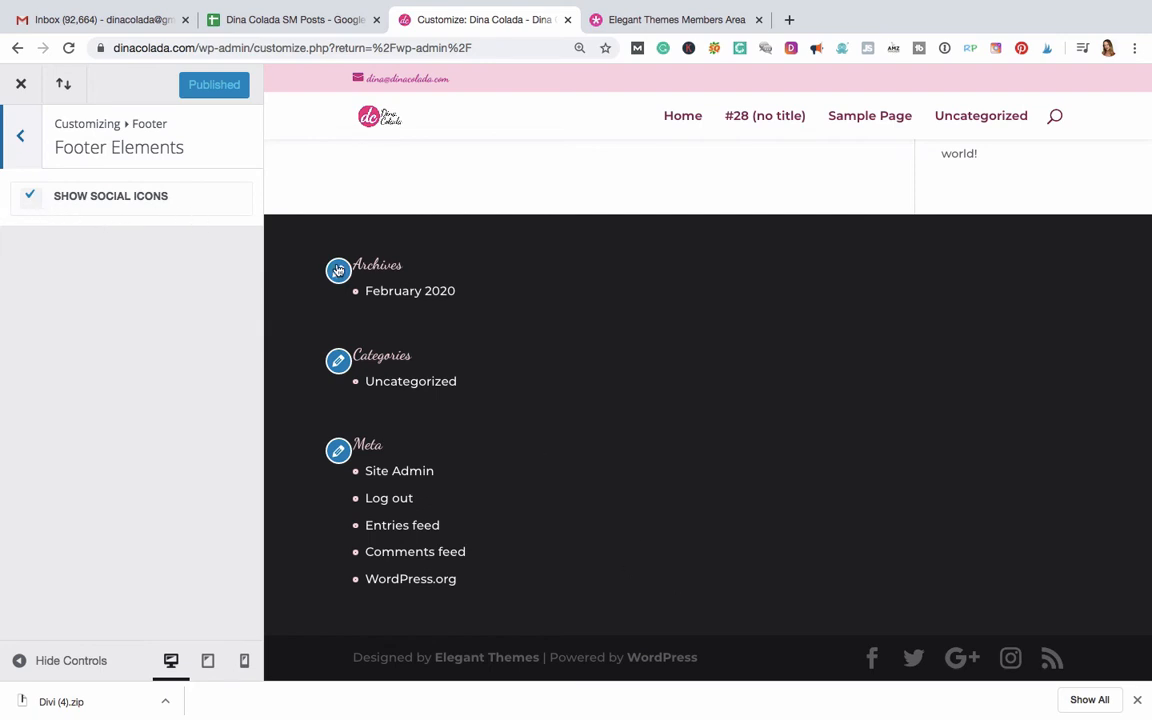
right_click(960, 662)
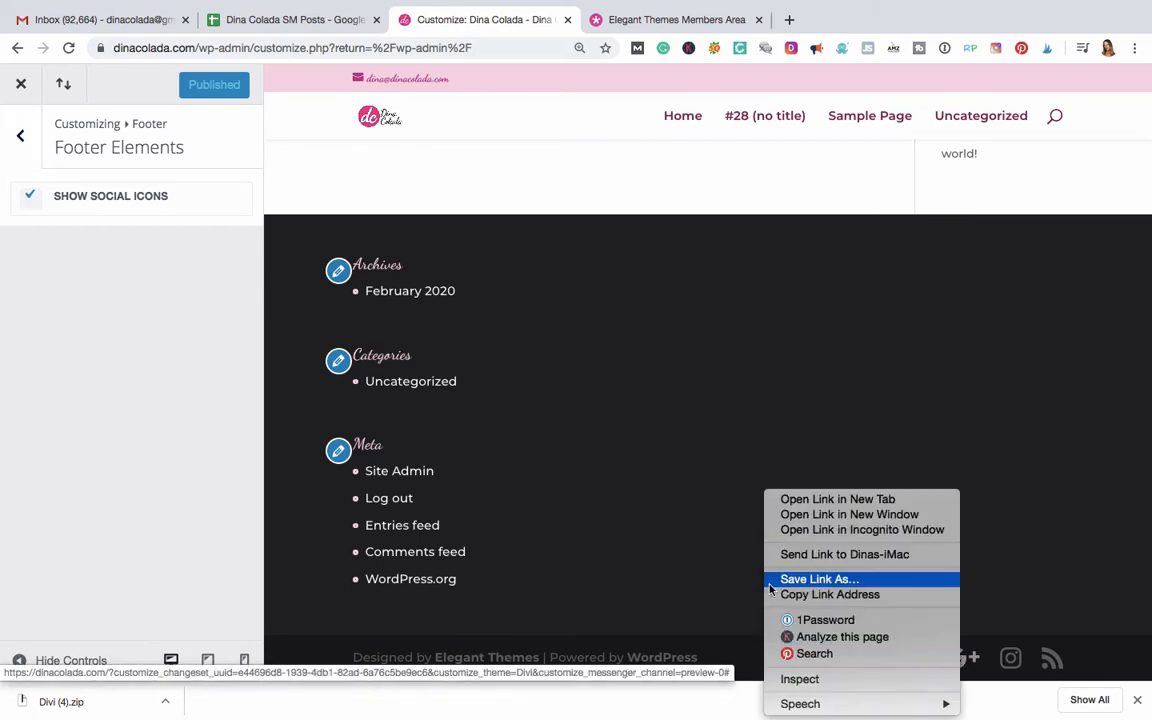
left_click(694, 542)
scroll(866, 589, "up", 5)
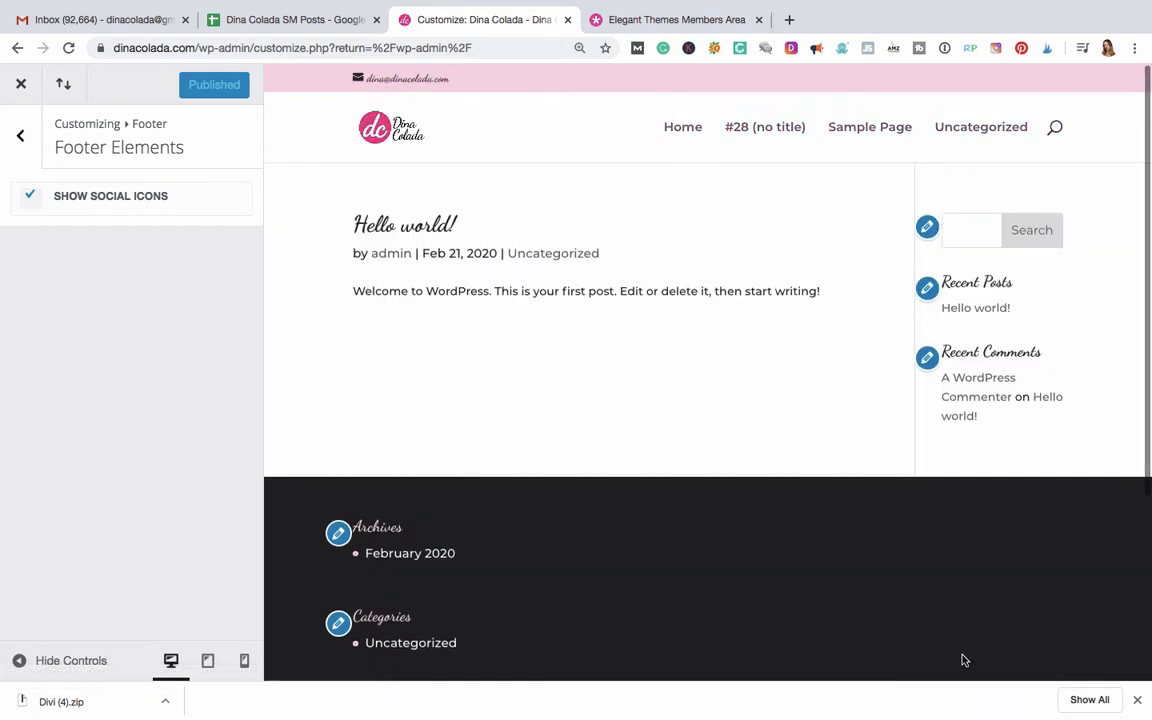
left_click(20, 140)
Step: Set the Footer Menu active link color to the pink swatch #c43882 and publish the customizer changes
left_click(112, 311)
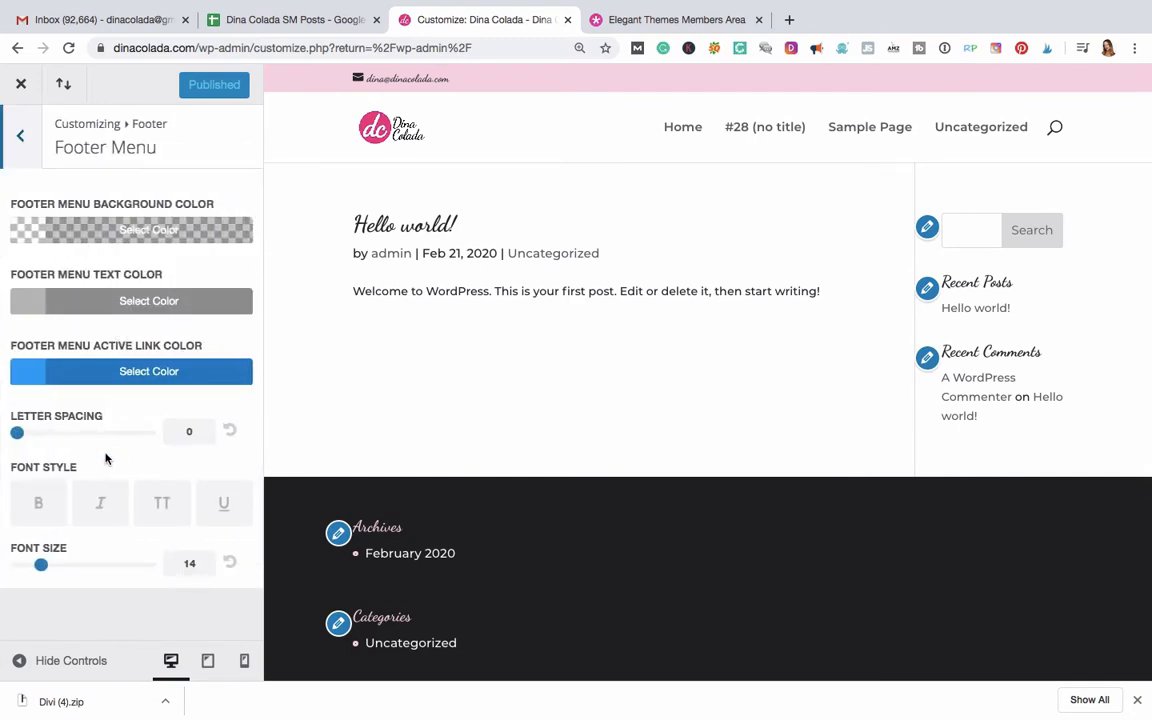
left_click(105, 378)
scroll(111, 432, "down", 1)
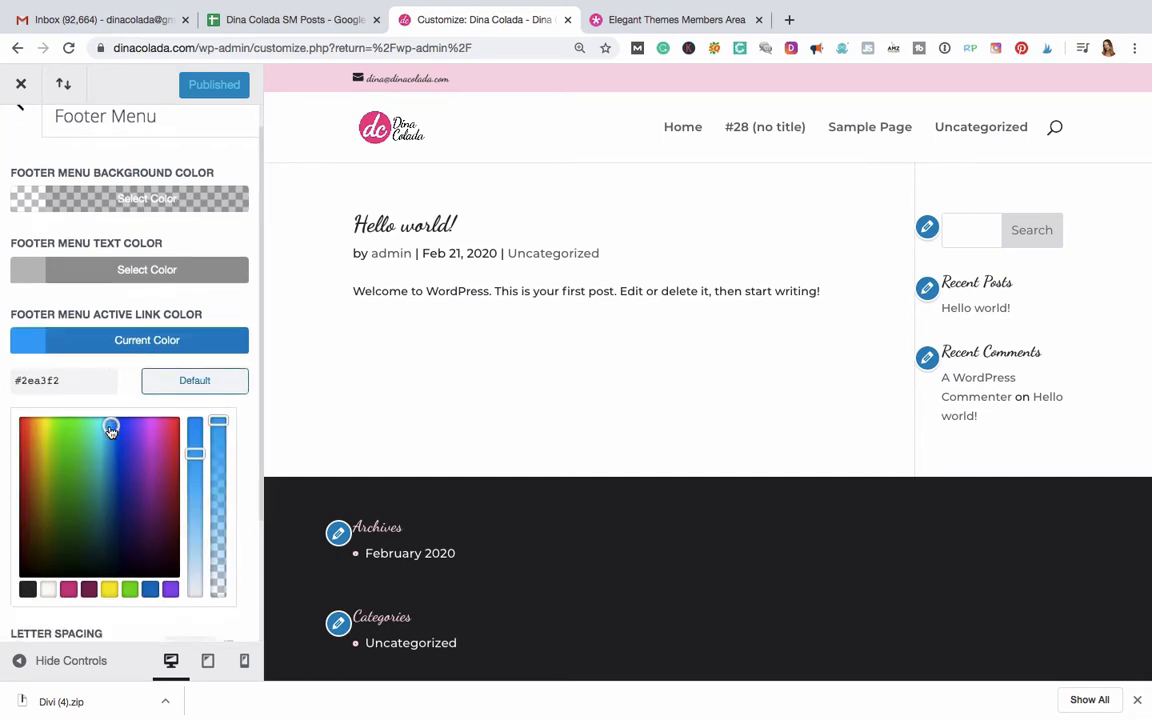
left_click(68, 590)
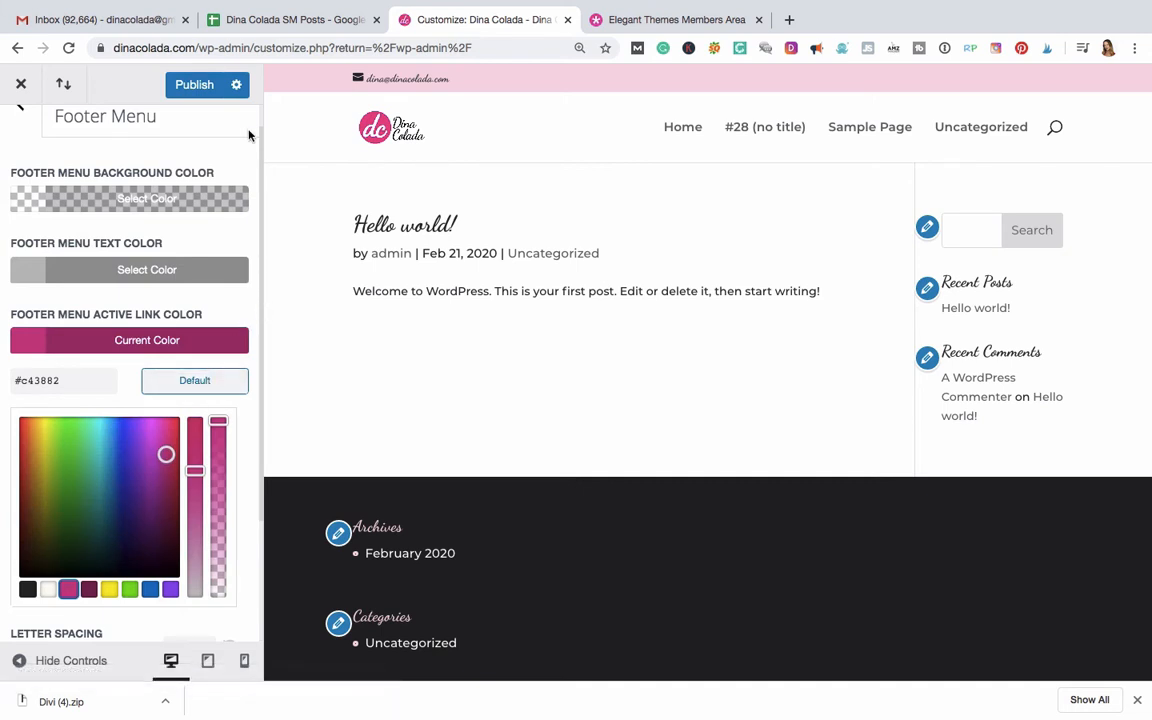
left_click(194, 84)
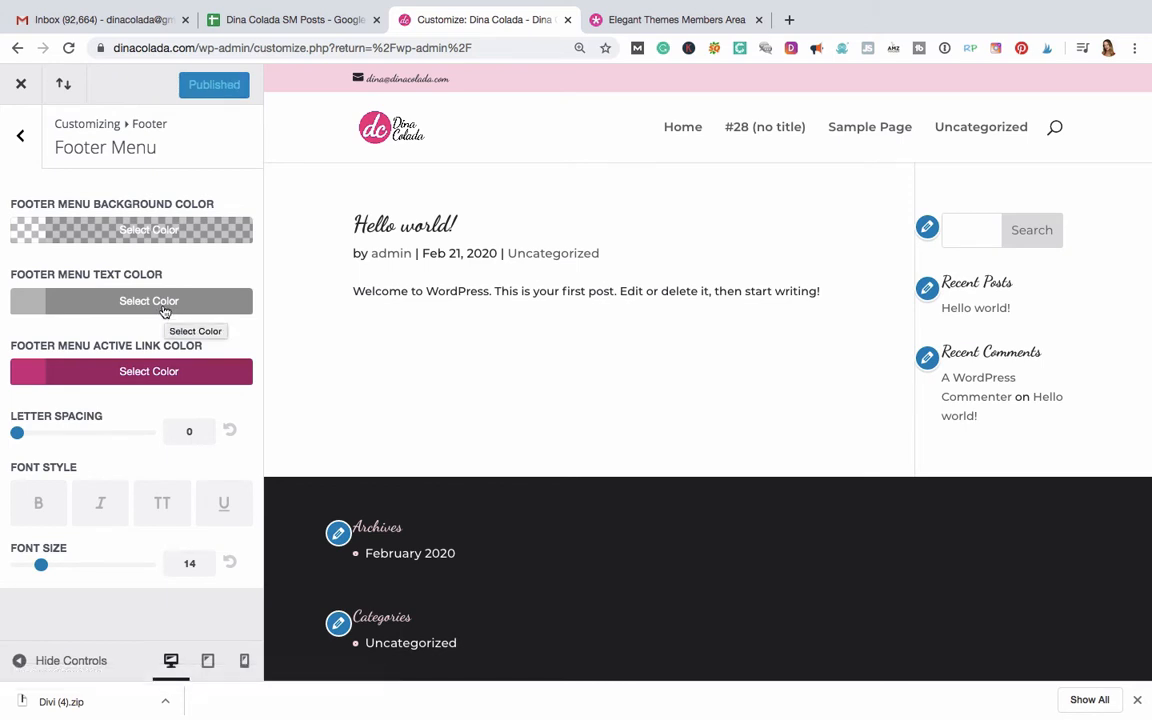
Step: Look over the Footer's Bottom Bar options, including social icons and footer credits, and return to the main customizer list
left_click(26, 136)
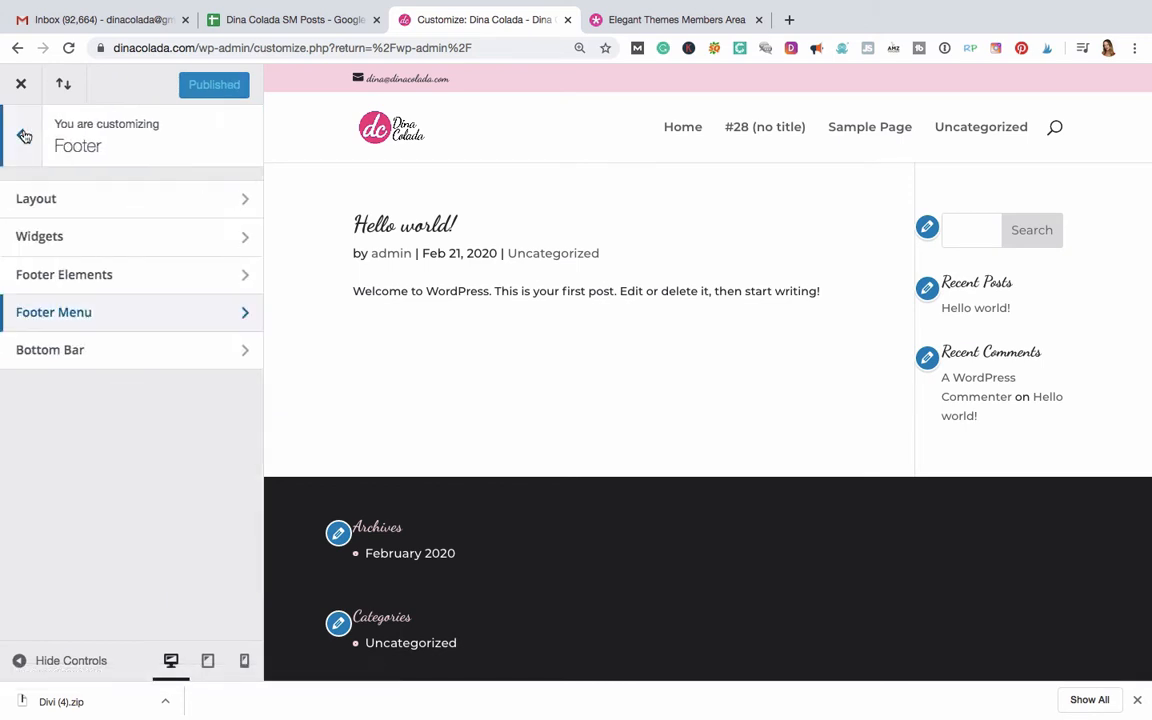
left_click(62, 358)
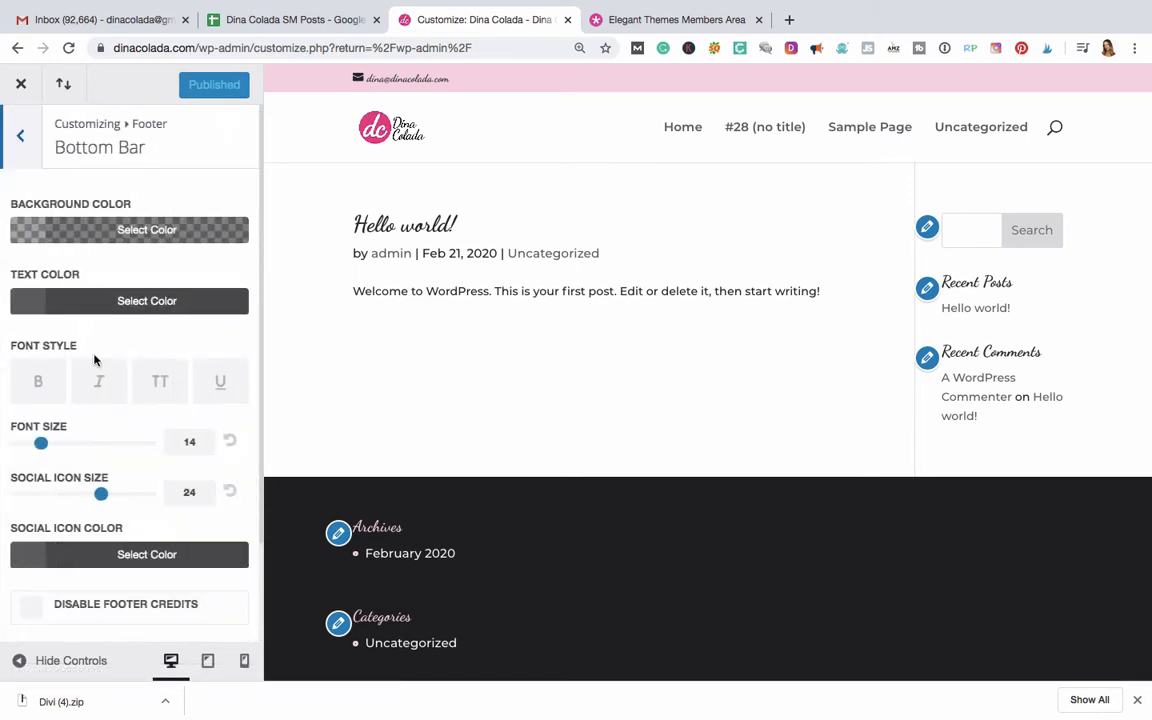
scroll(86, 347, "down", 3)
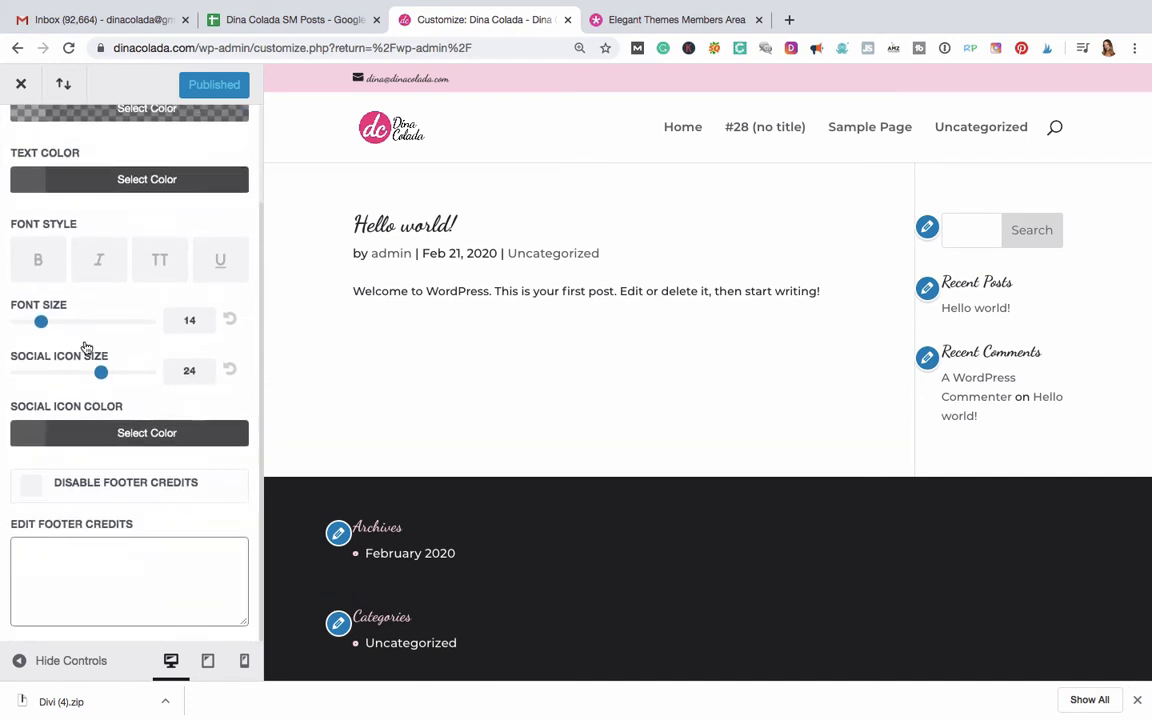
scroll(85, 346, "up", 3)
left_click(22, 134)
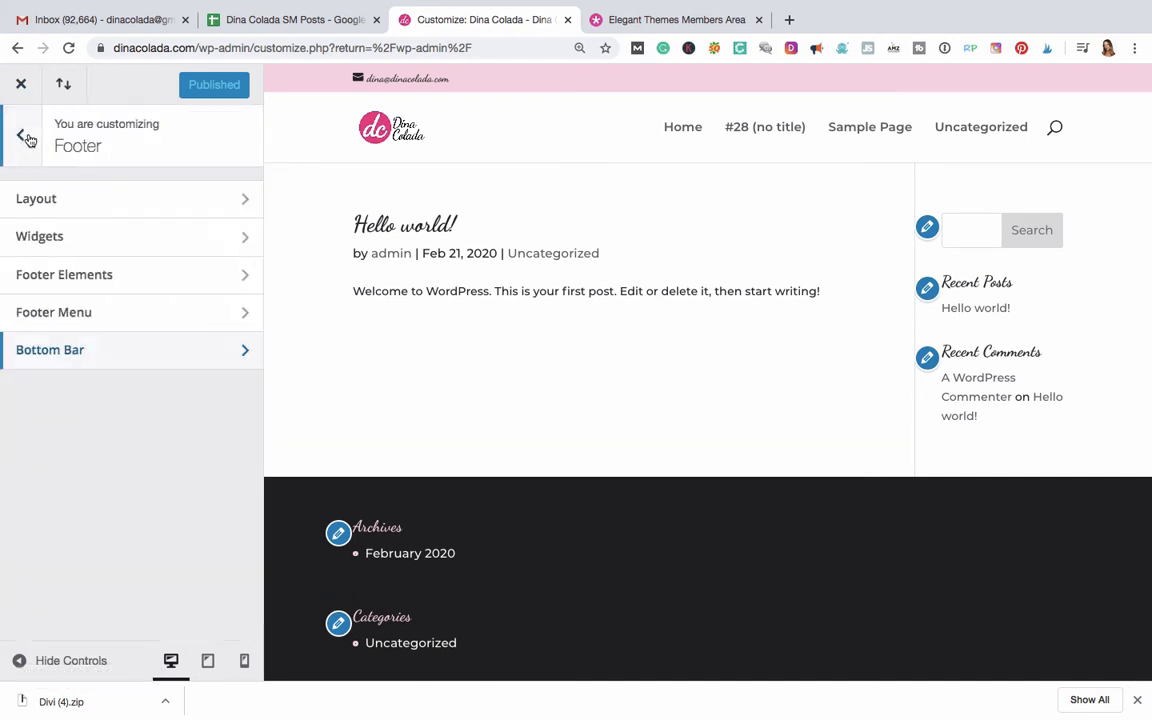
left_click(20, 134)
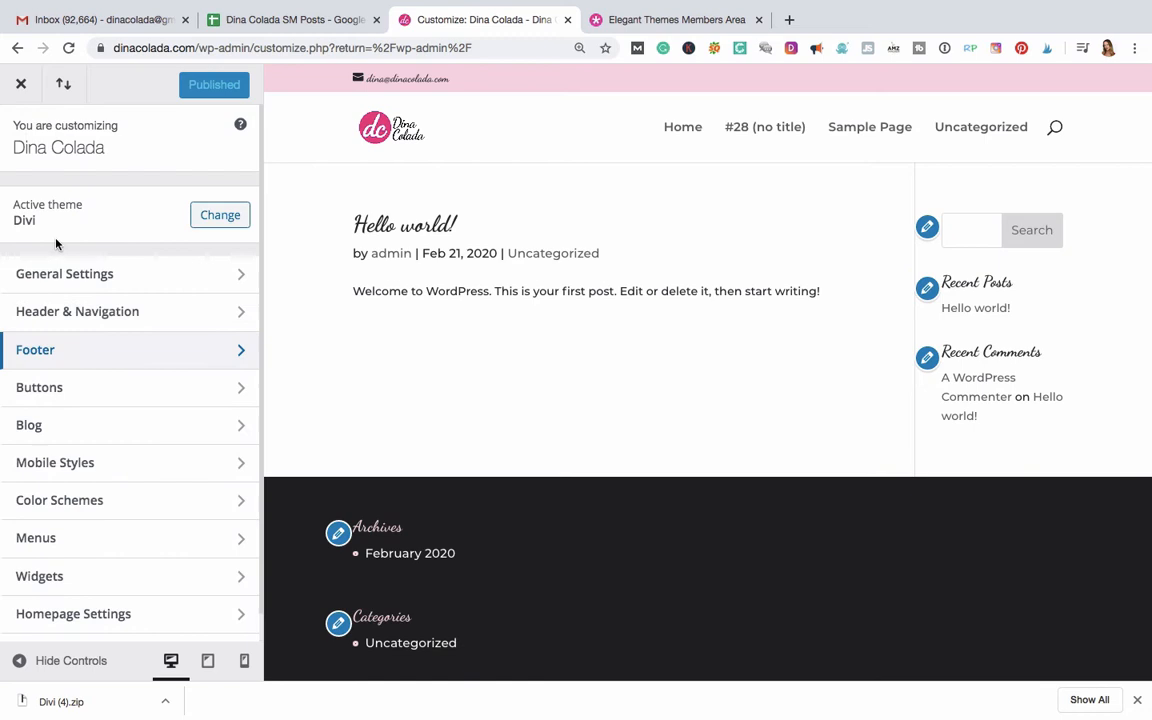
Step: Look over the Buttons Style settings, from text size and colours to the button icon options
left_click(68, 390)
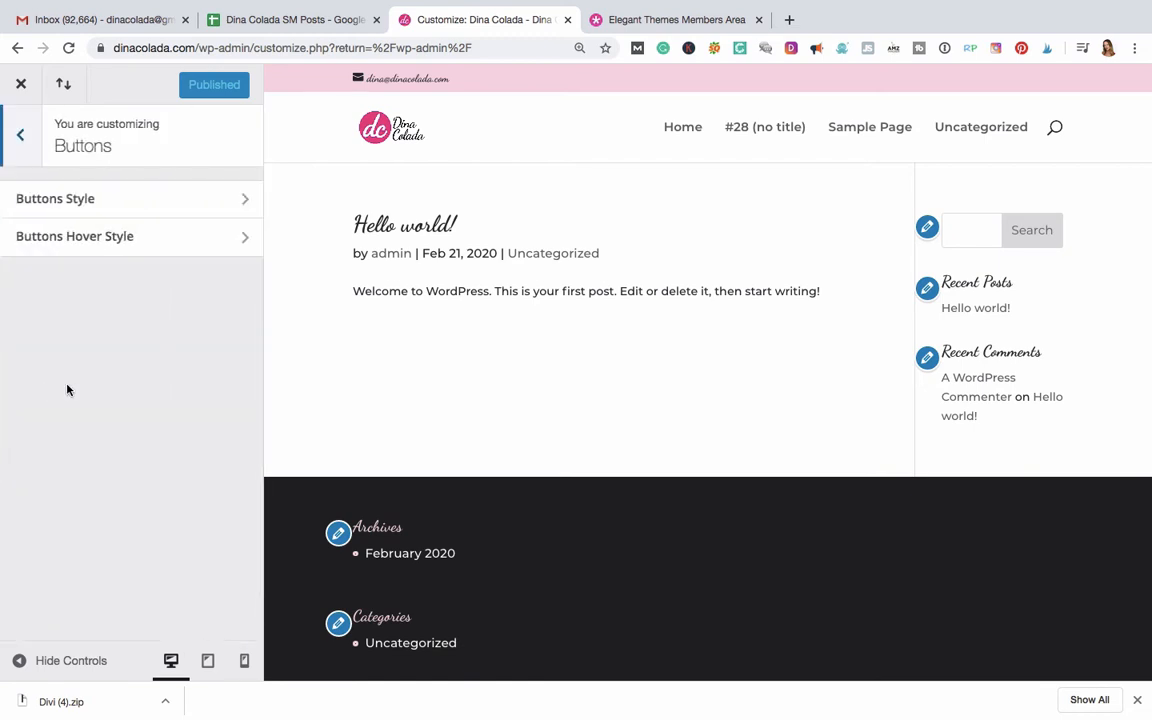
left_click(165, 211)
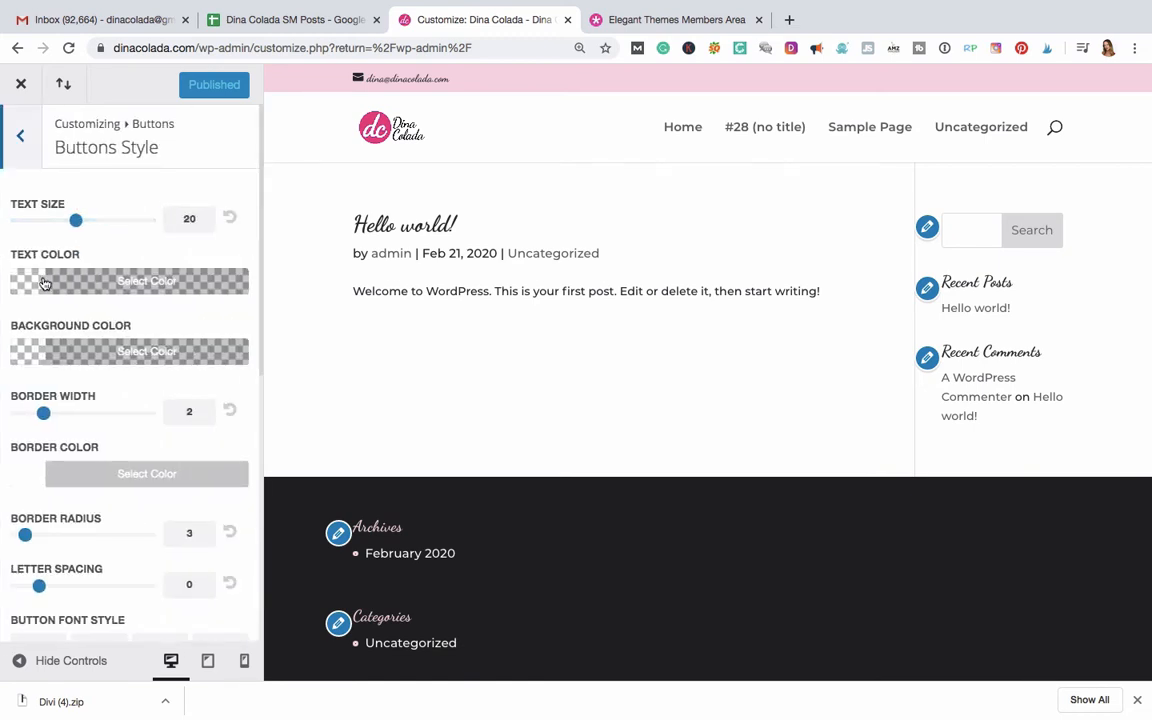
scroll(120, 423, "down", 10)
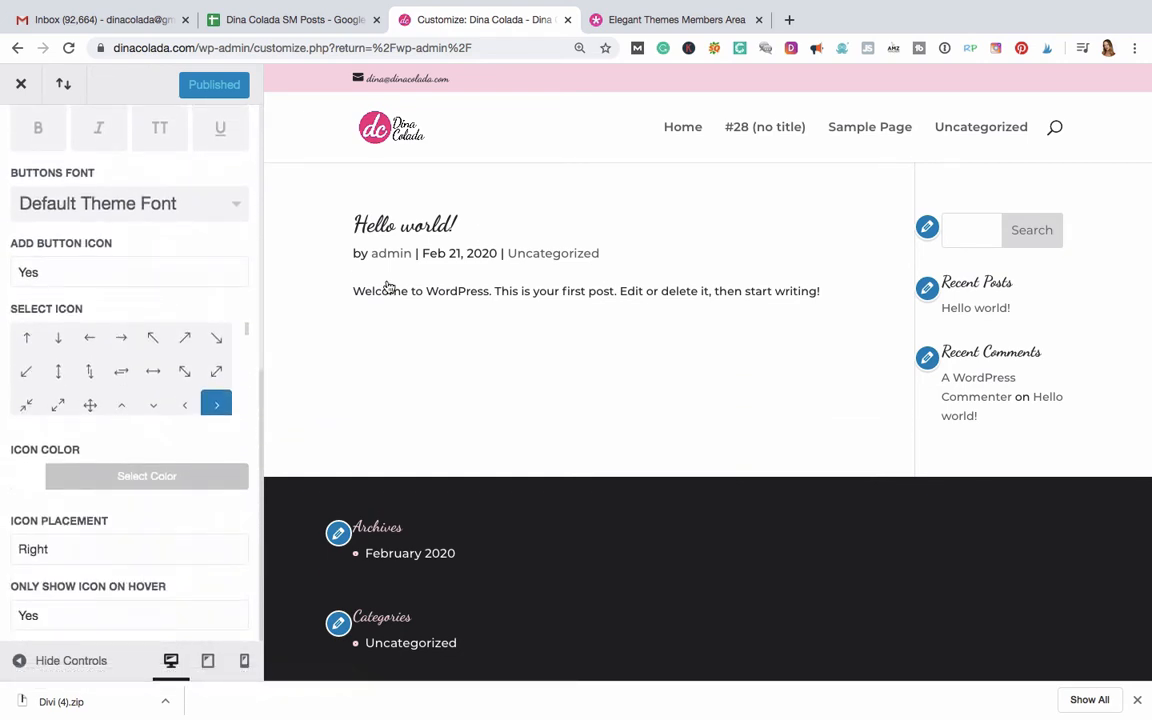
left_click(824, 9)
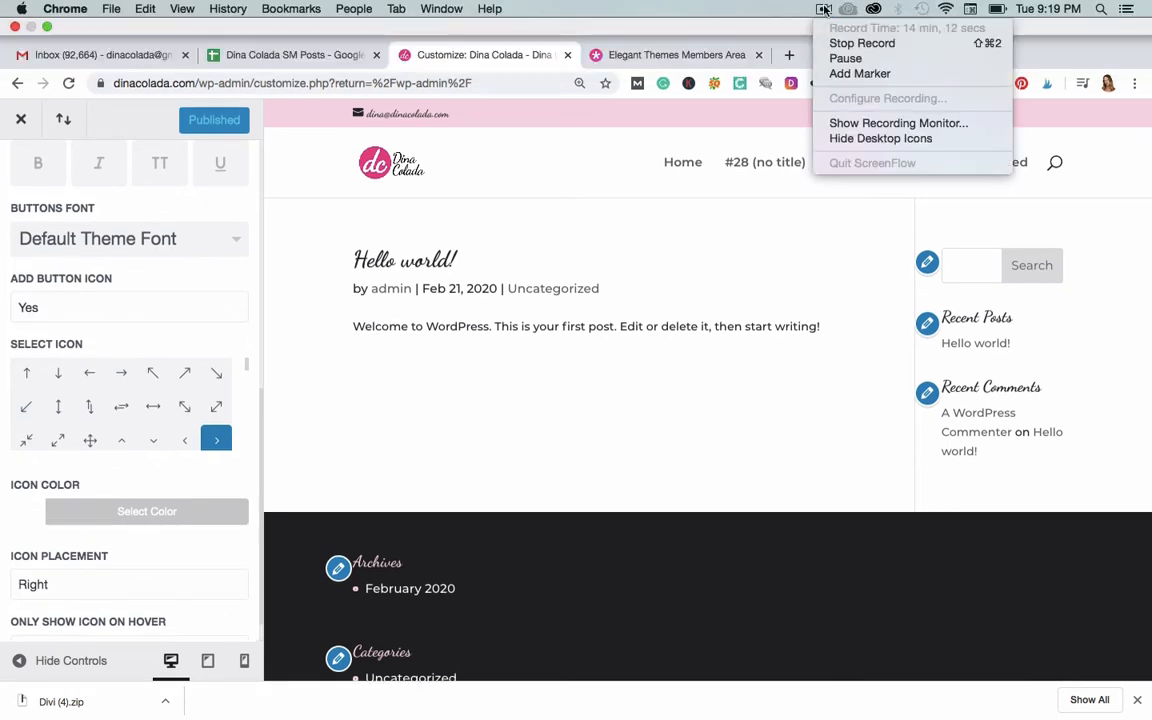
left_click(845, 59)
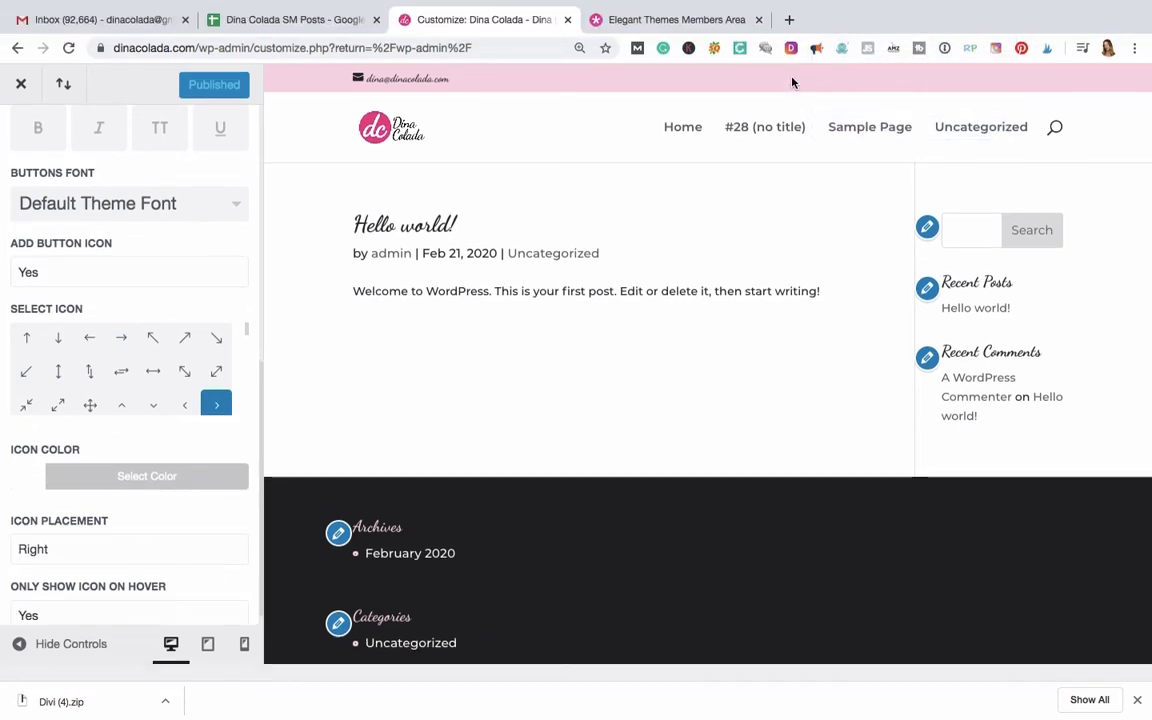
scroll(152, 378, "up", 10)
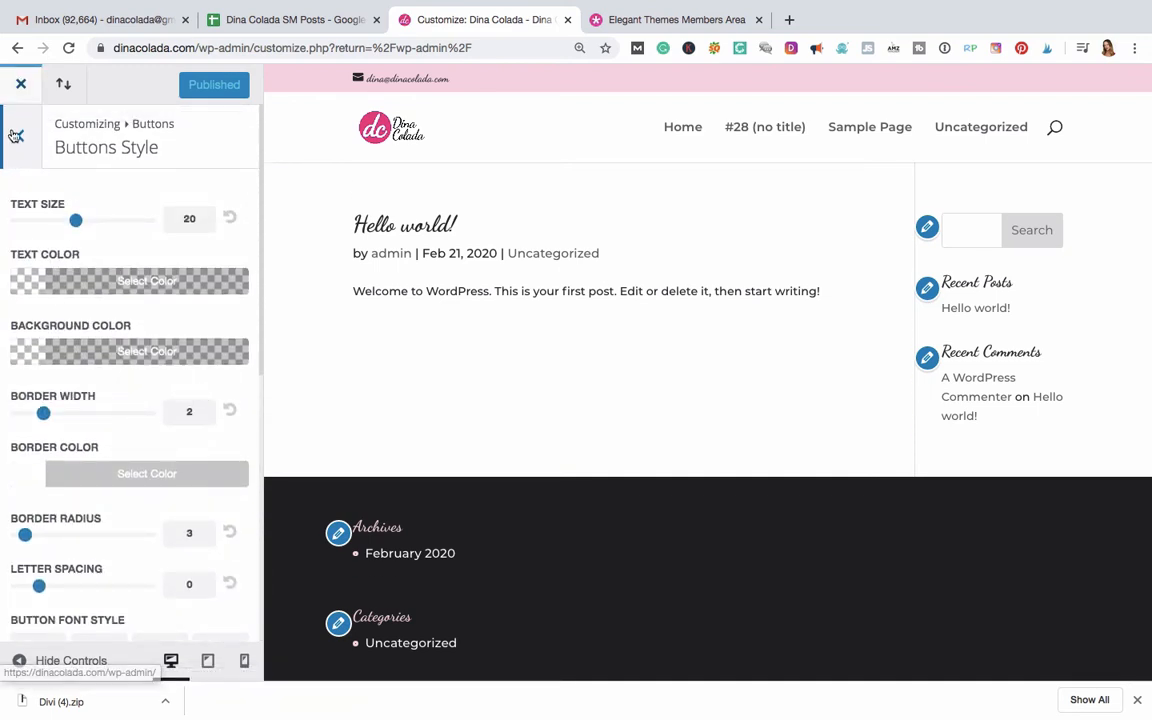
Step: Leave the Buttons settings, look over the Blog Post options for meta and header text, and return to the main customizer list
left_click(19, 135)
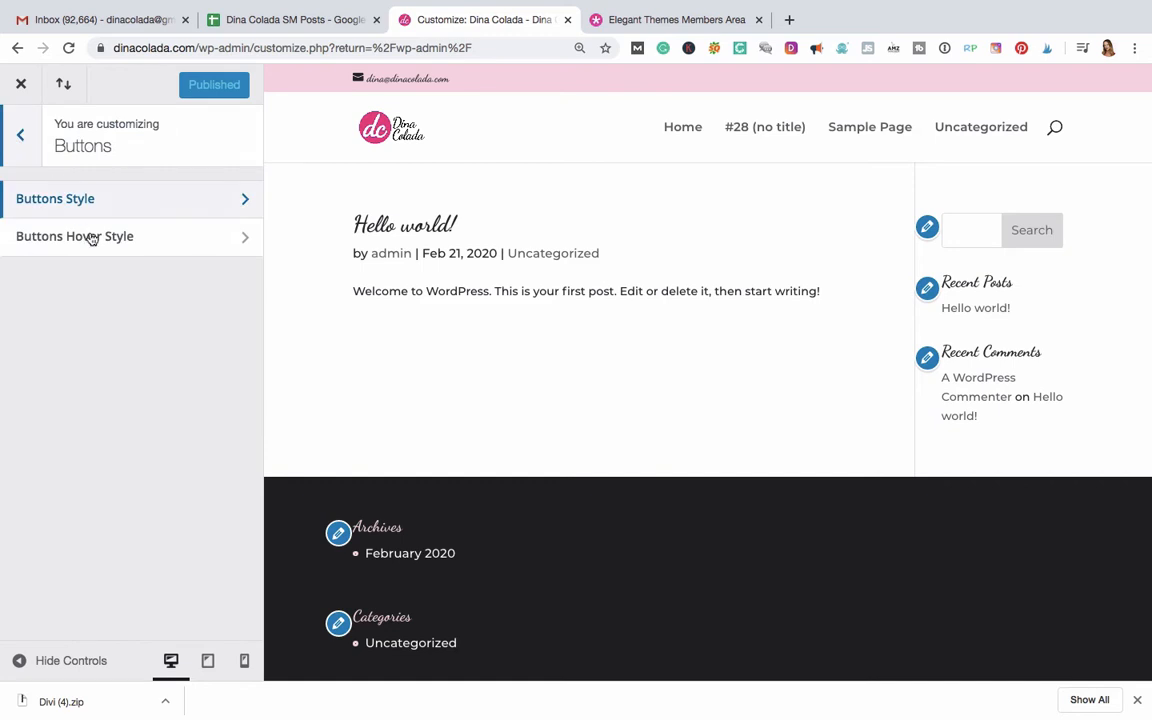
left_click(24, 135)
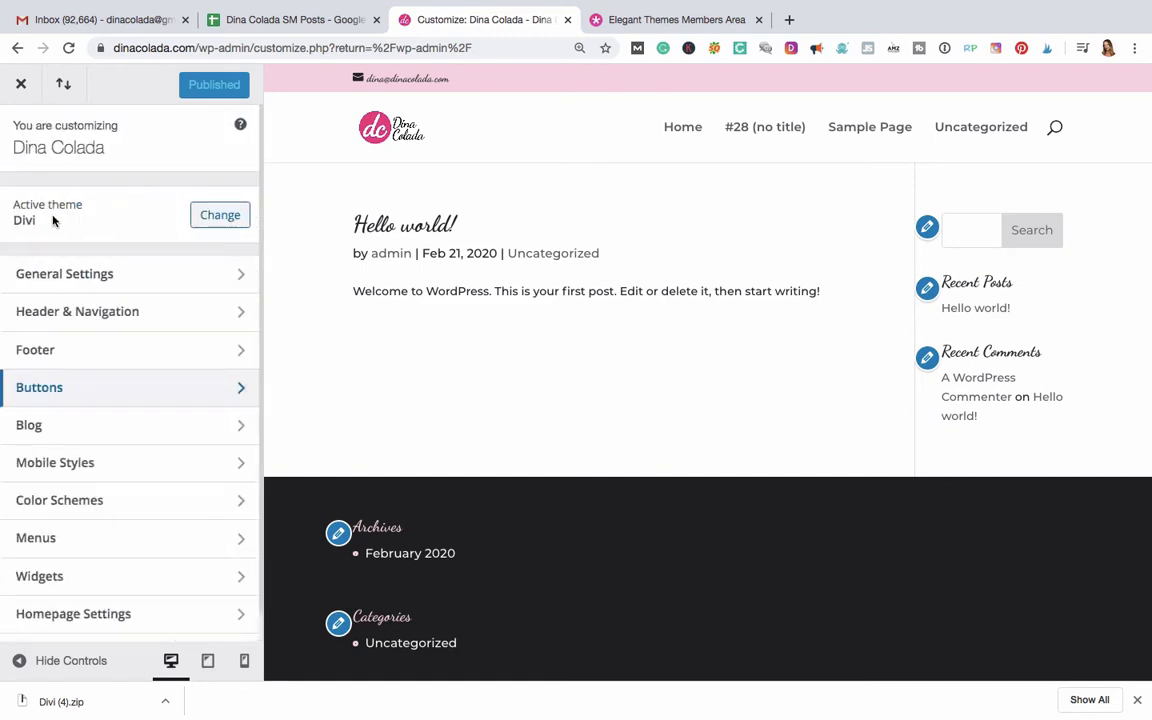
left_click(34, 428)
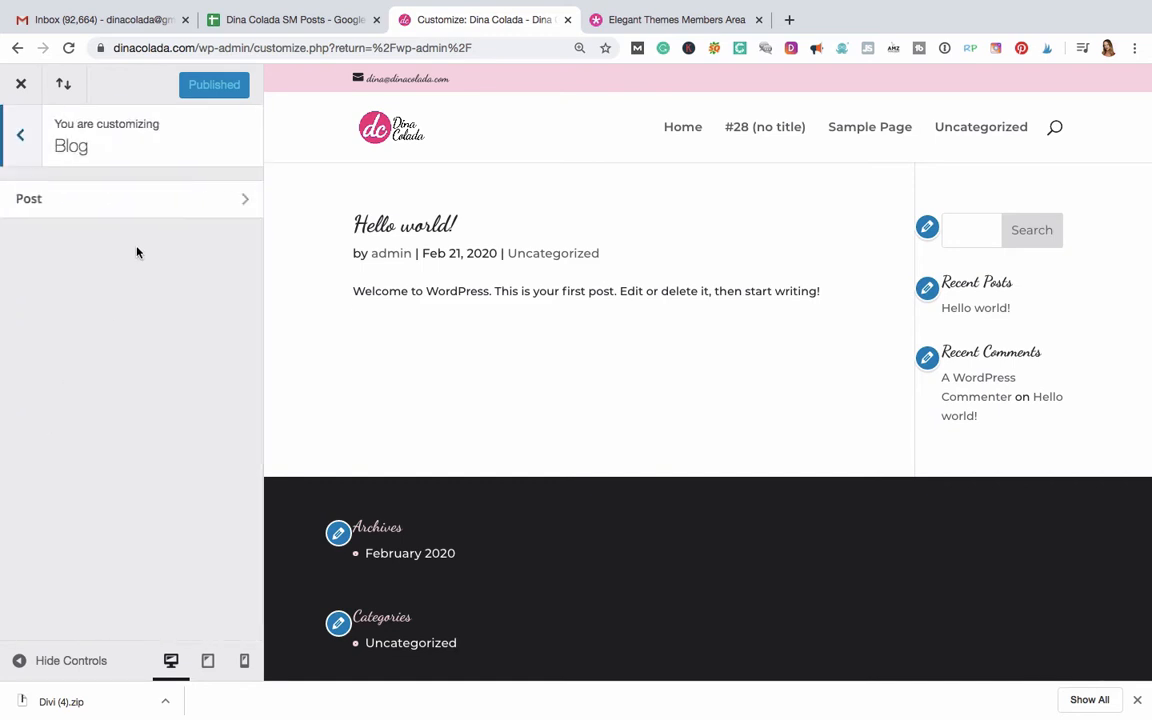
left_click(165, 205)
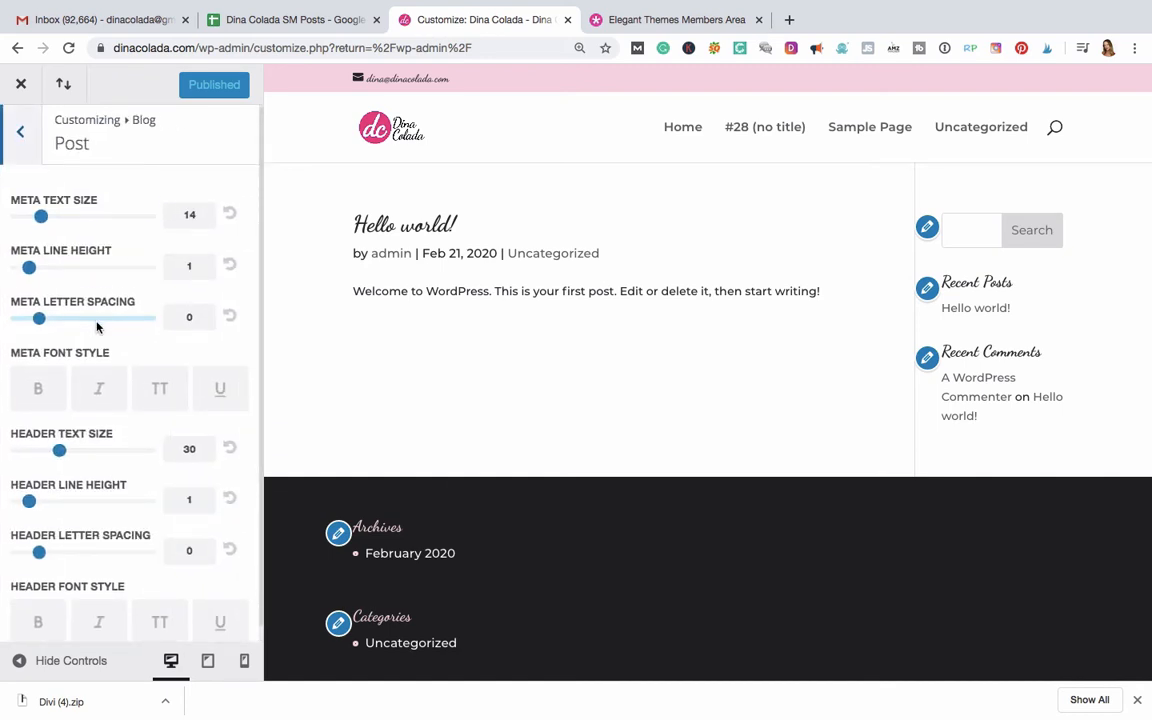
scroll(97, 327, "down", 1)
scroll(97, 327, "up", 1)
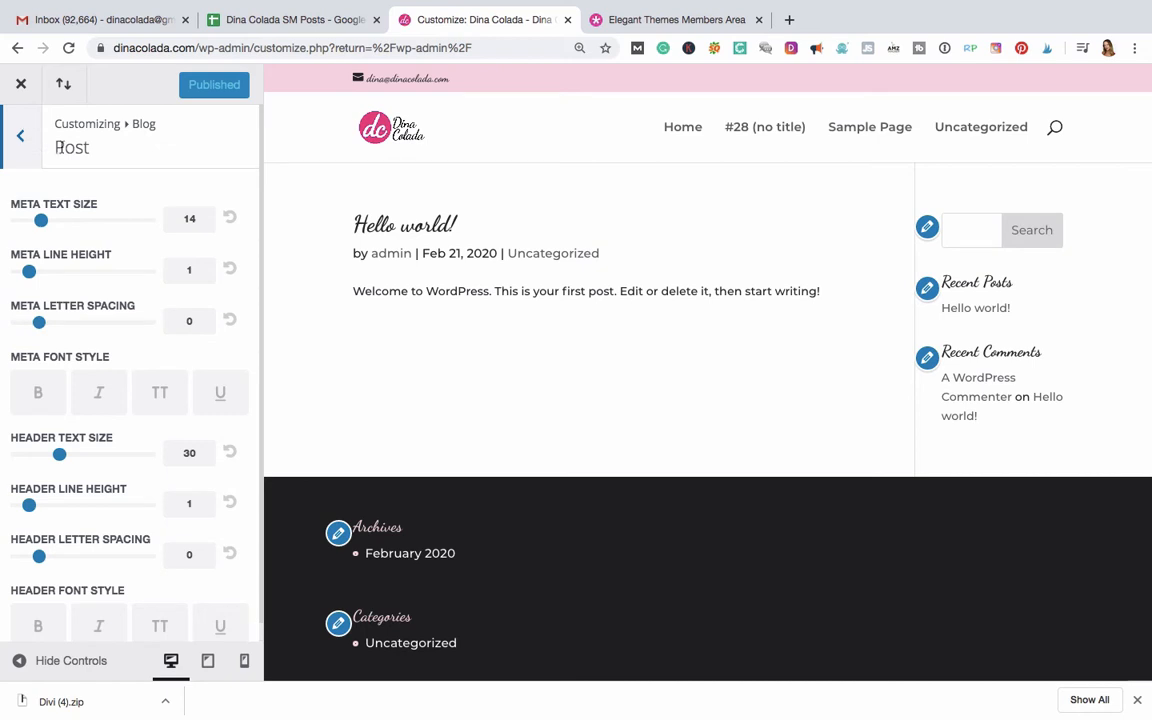
left_click(18, 138)
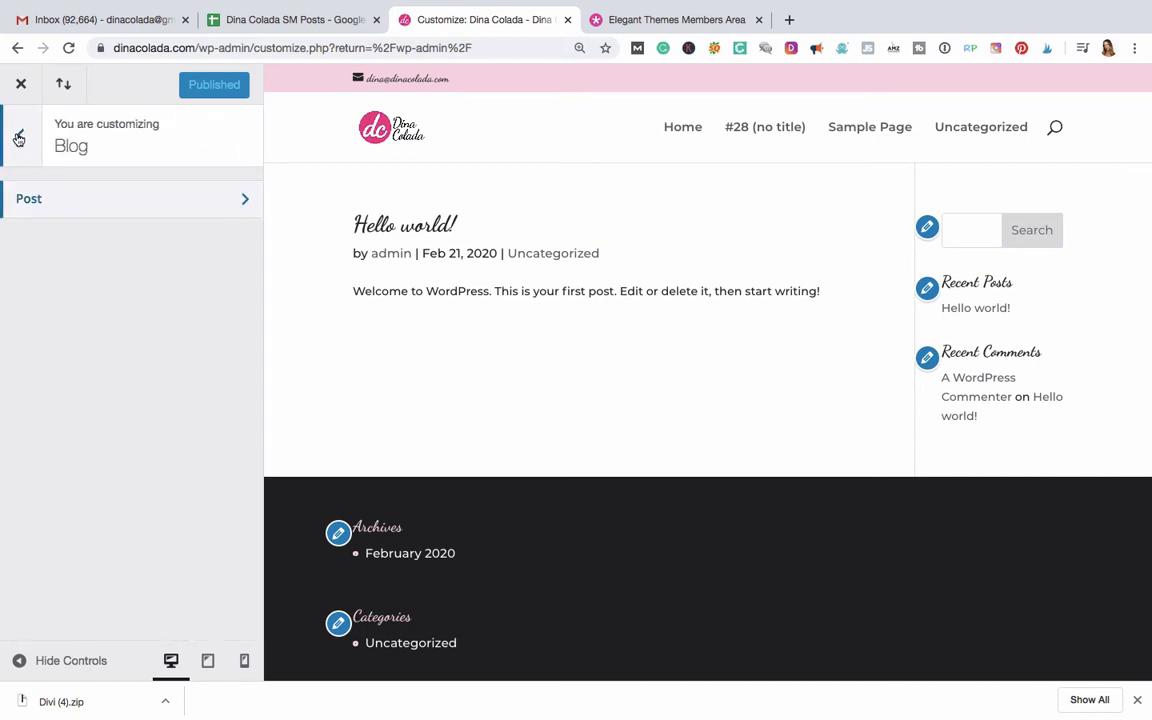
left_click(18, 138)
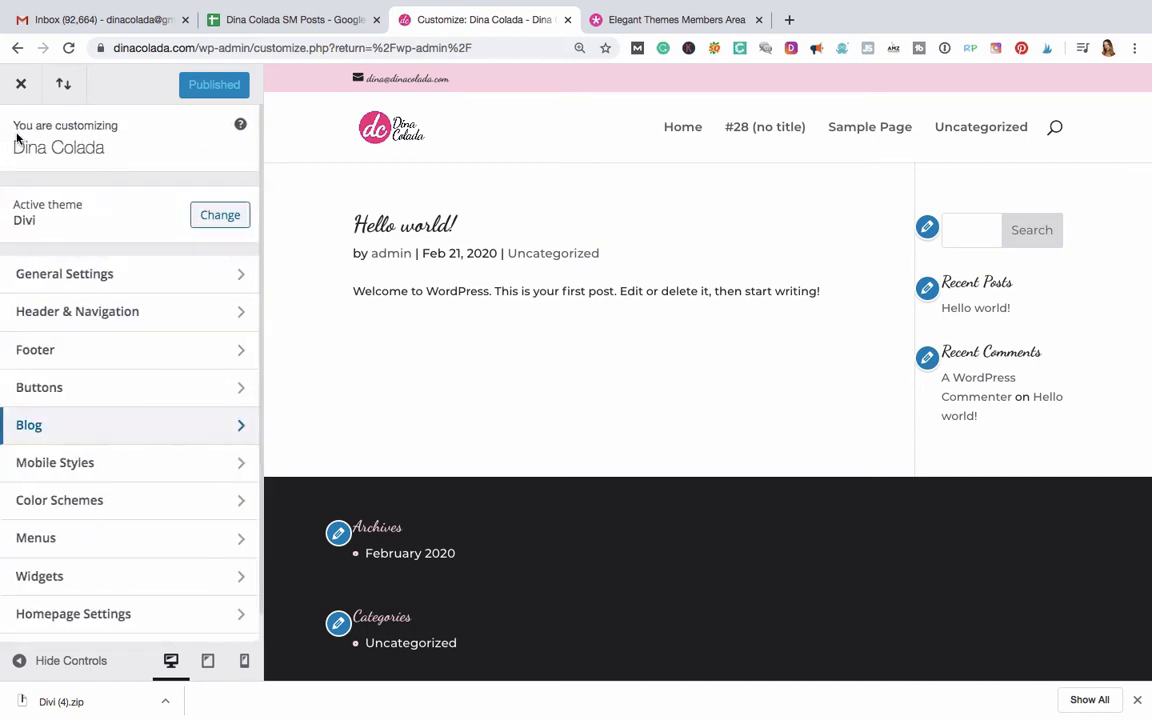
Step: Look over the Tablet, Phone and Mobile Menu settings under Mobile Styles, including the mobile preview, and return to the main customizer list
left_click(69, 461)
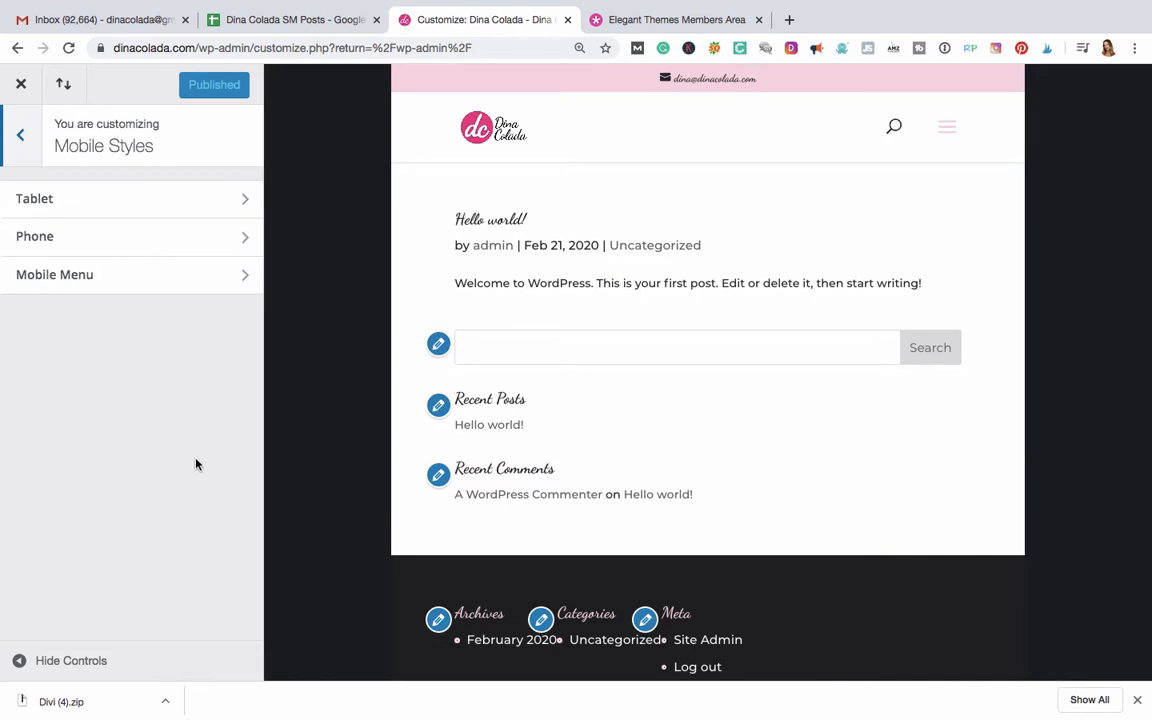
left_click(199, 196)
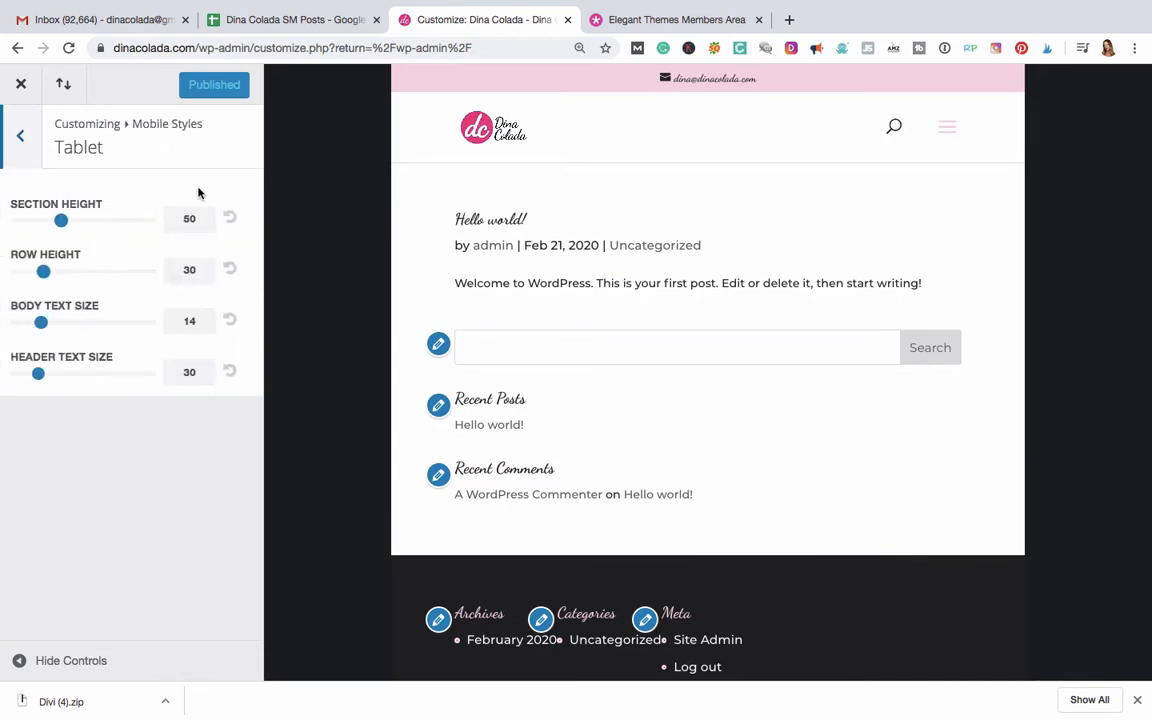
left_click(21, 132)
left_click(59, 242)
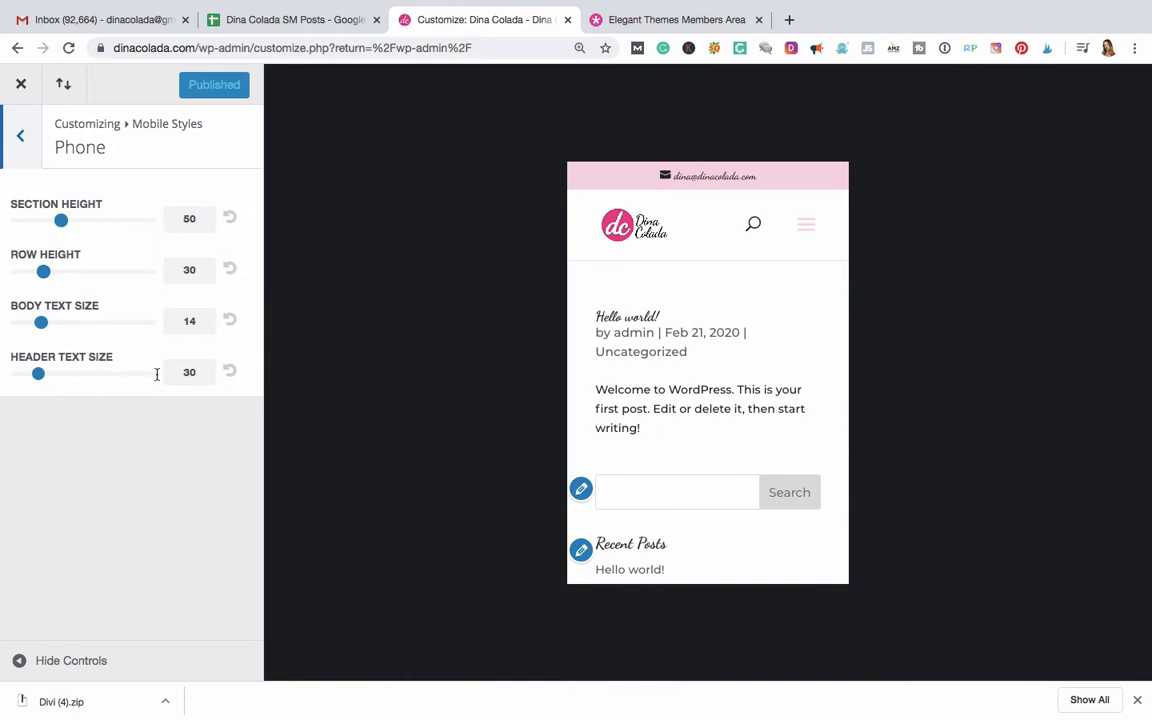
left_click(19, 135)
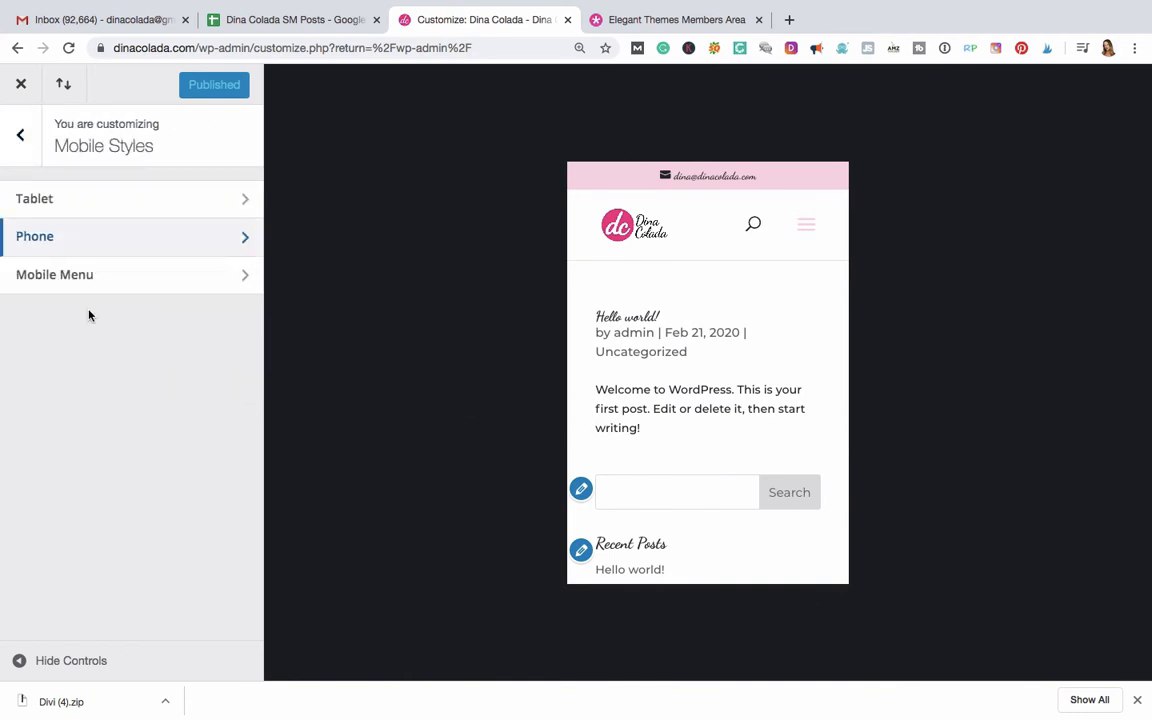
left_click(97, 280)
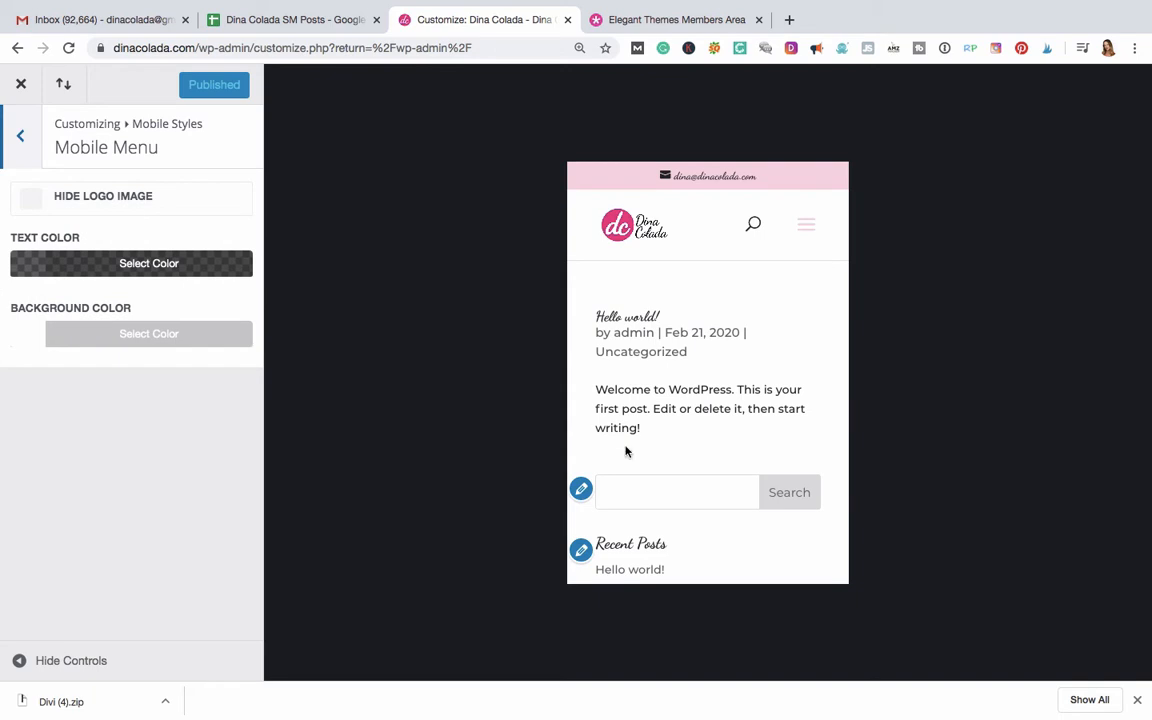
scroll(625, 451, "down", 10)
scroll(625, 451, "up", 10)
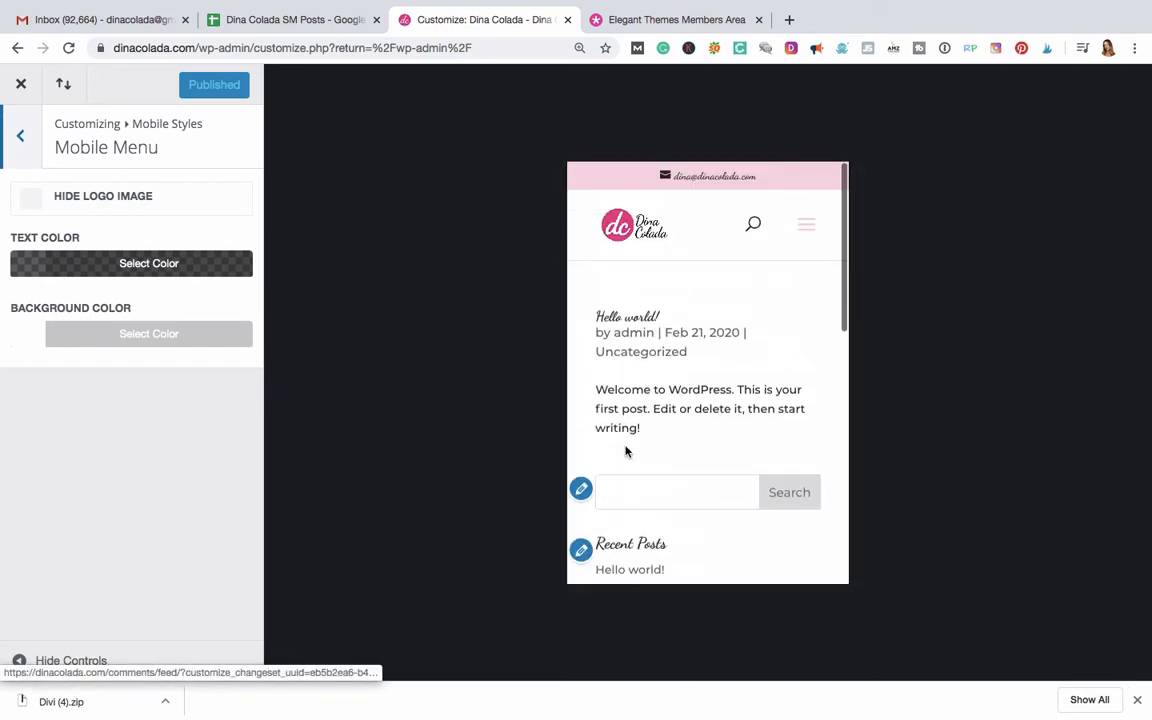
left_click(28, 132)
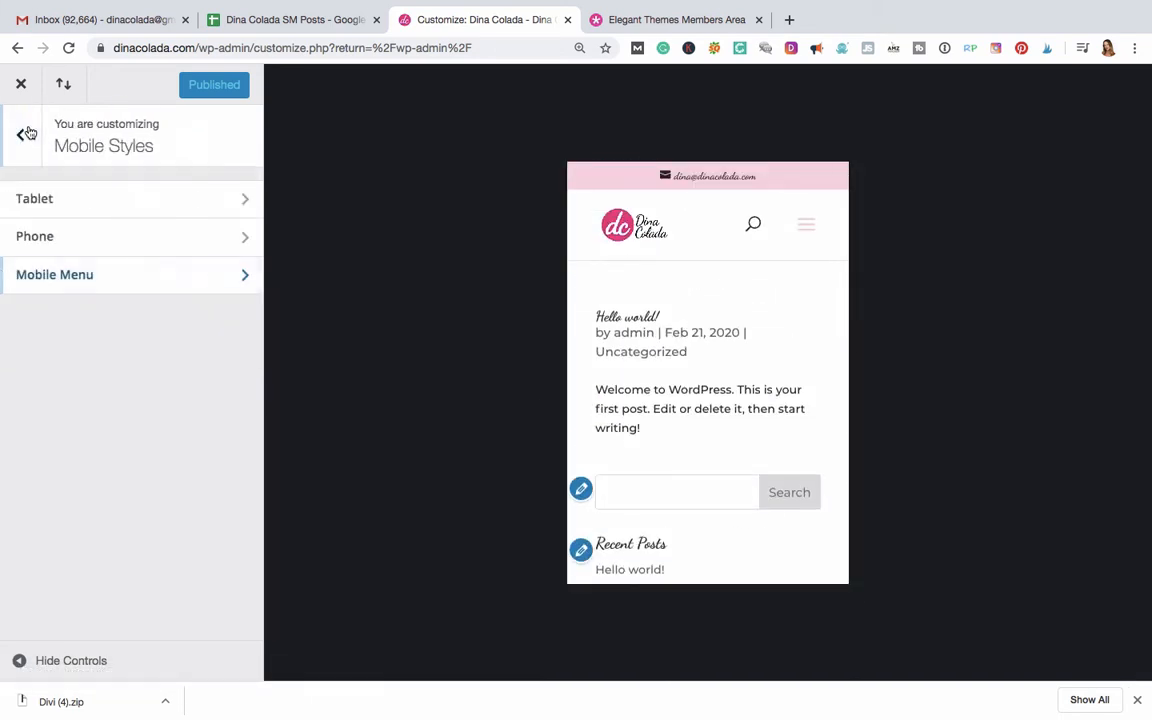
left_click(28, 132)
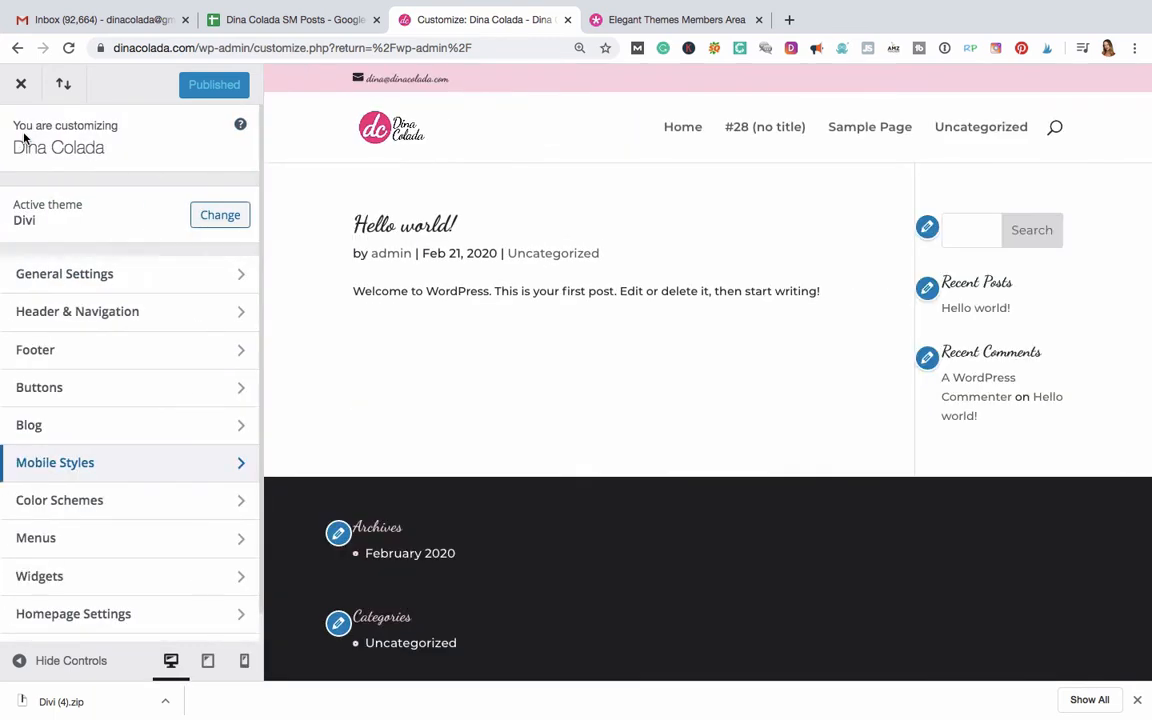
Step: Check the available color schemes, keeping Default, and return to the main customizer list
left_click(78, 503)
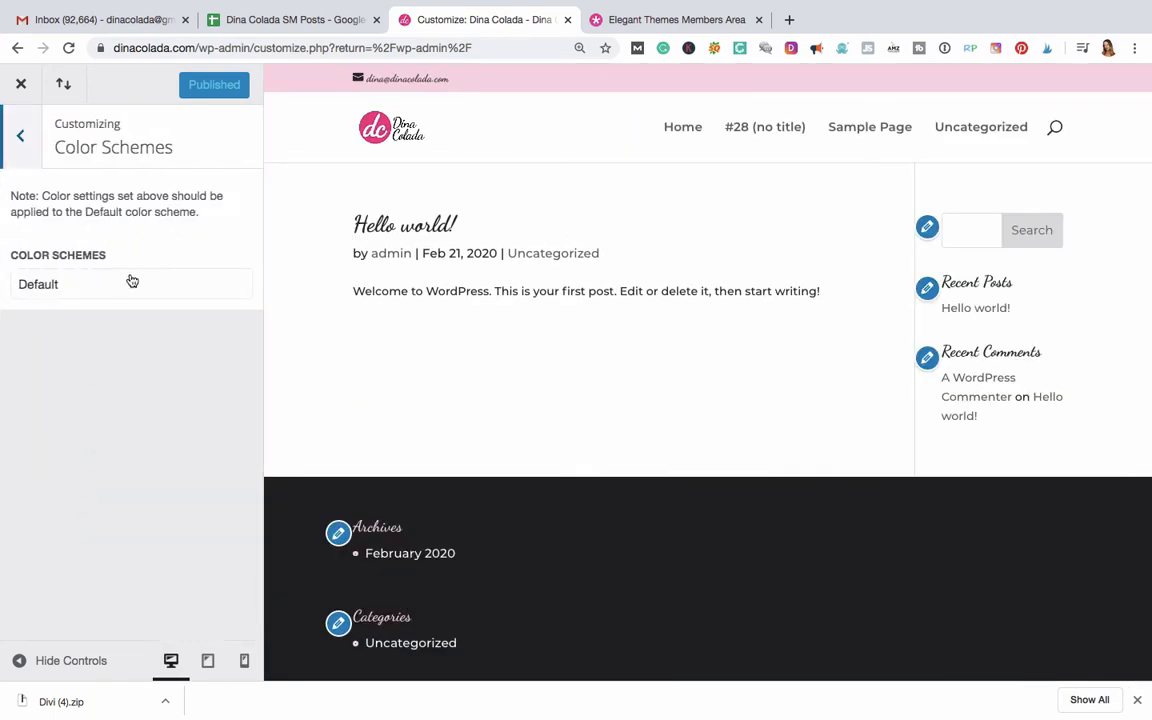
left_click(69, 285)
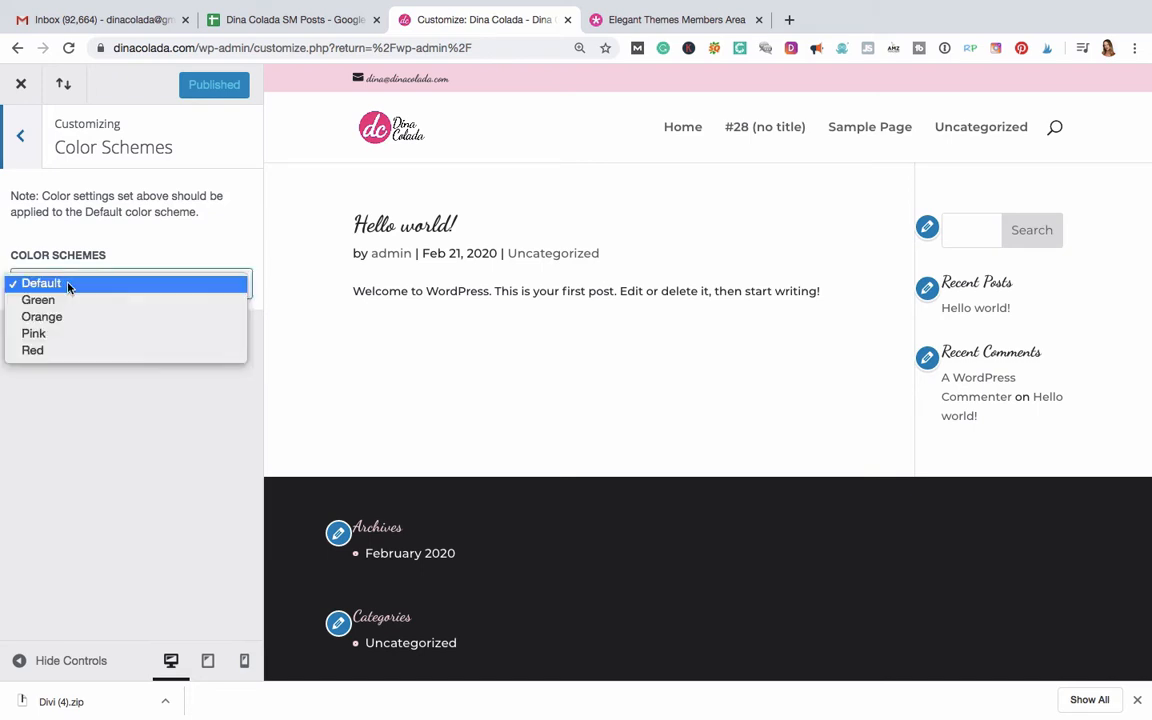
left_click(150, 249)
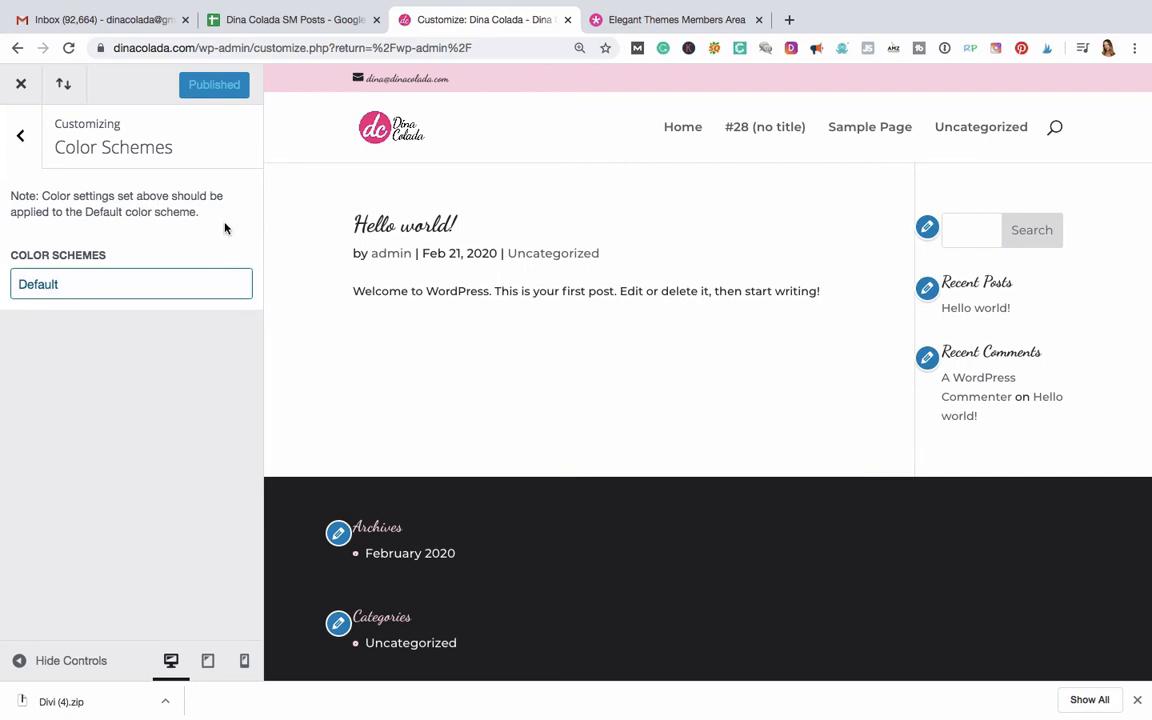
left_click(20, 130)
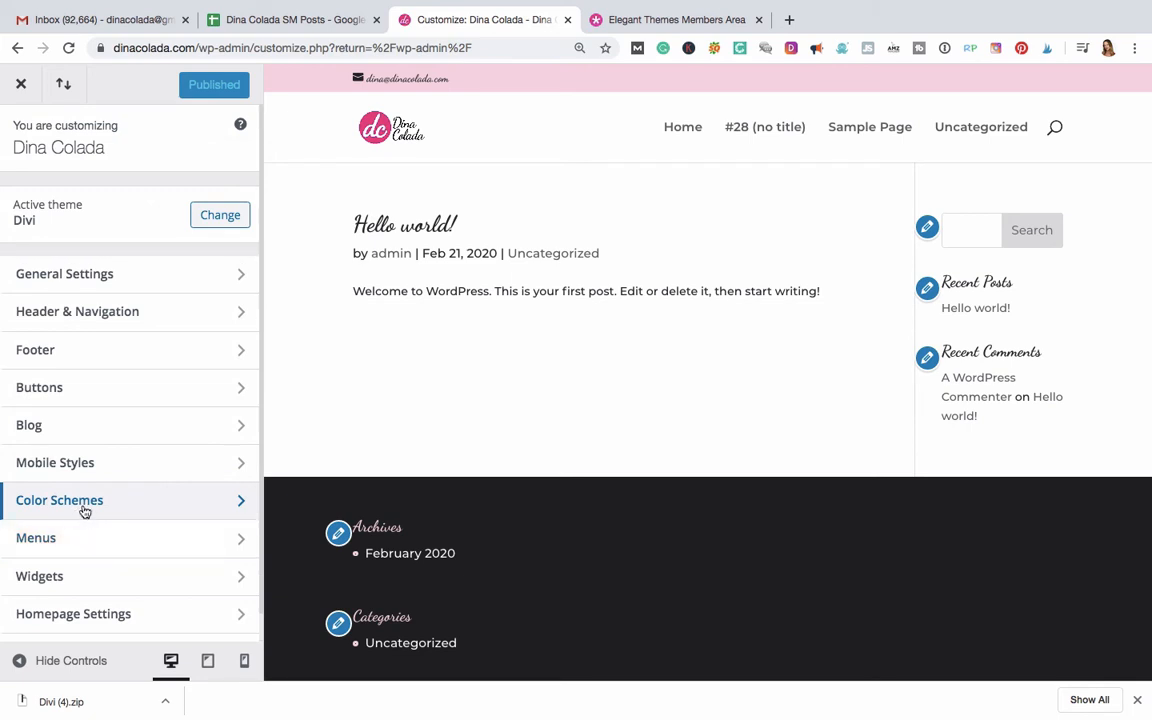
Step: Create a new menu named "Dinas Menu" assigned to the Primary Menu location and publish the changes
left_click(66, 536)
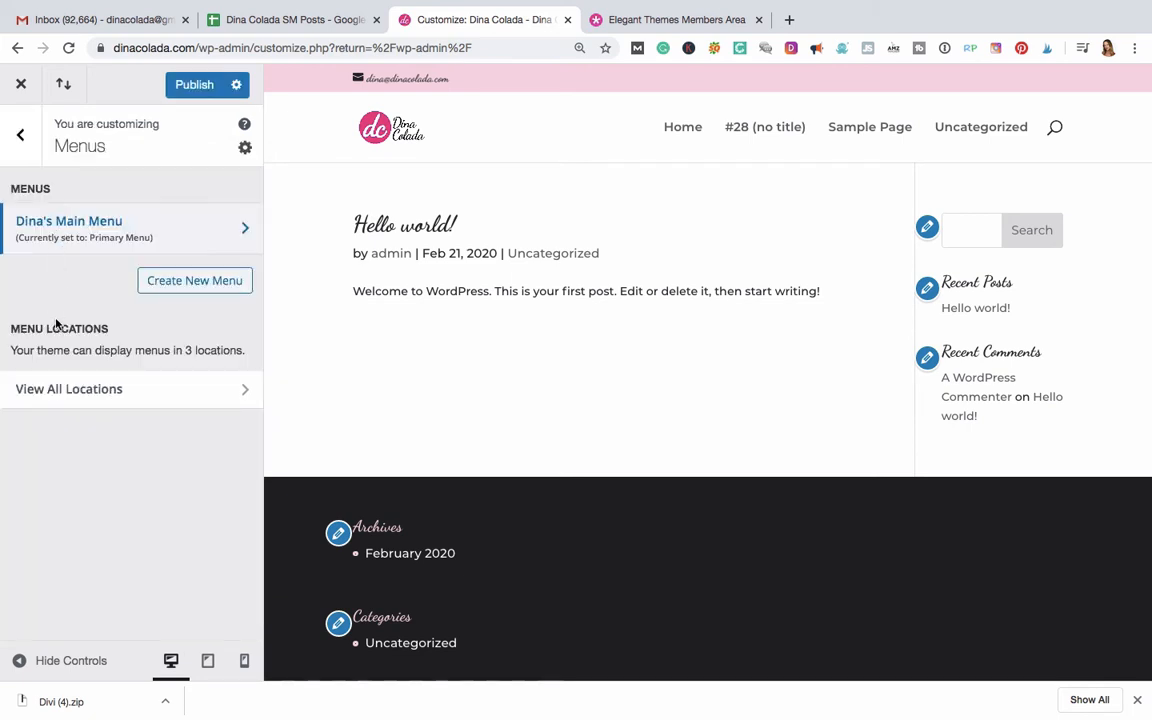
left_click(196, 282)
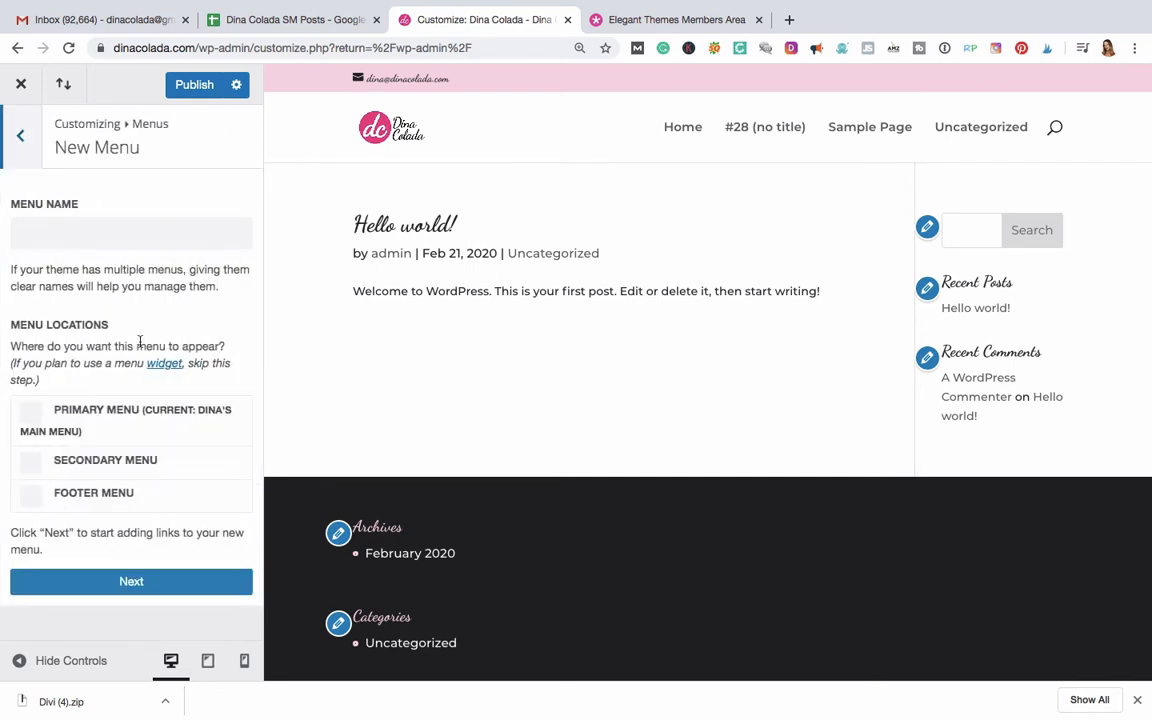
left_click(119, 583)
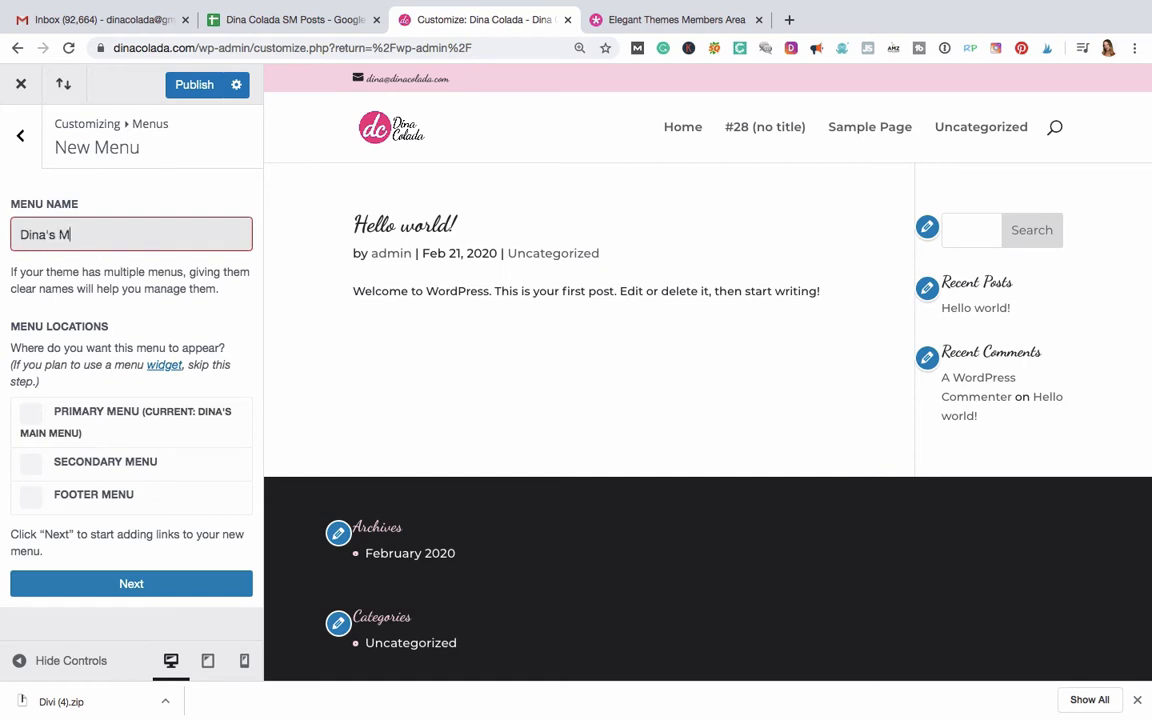
left_click(200, 86)
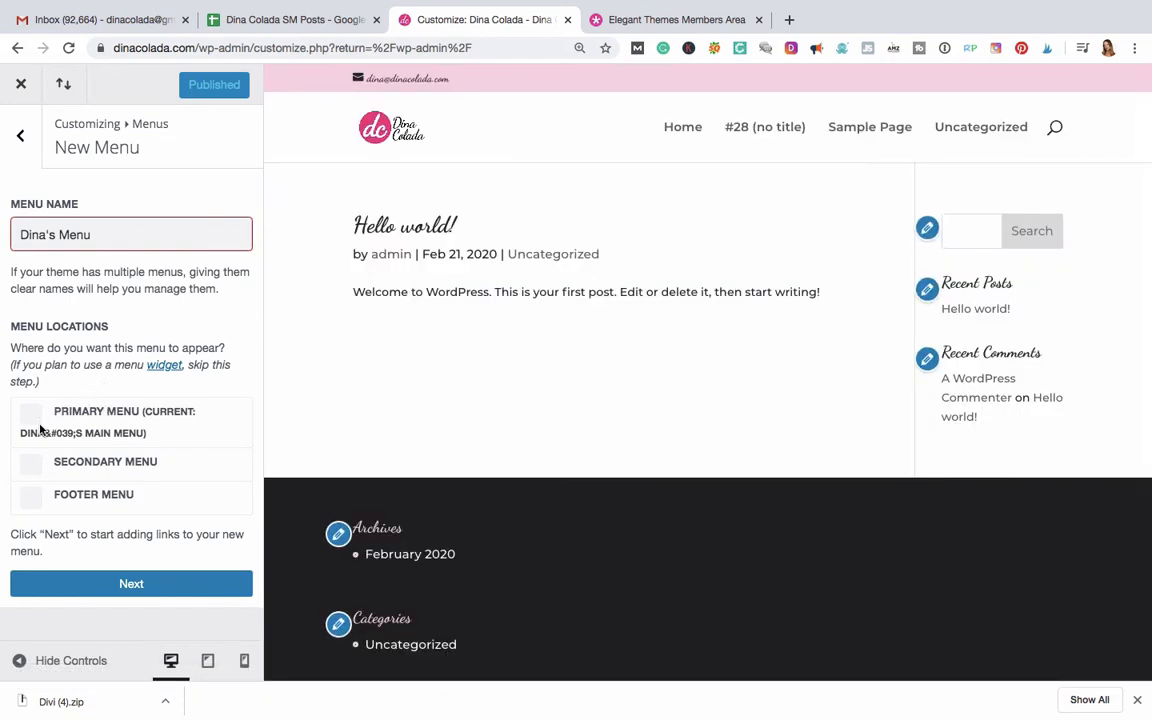
left_click(32, 417)
left_click(48, 234)
key("BackSpace")
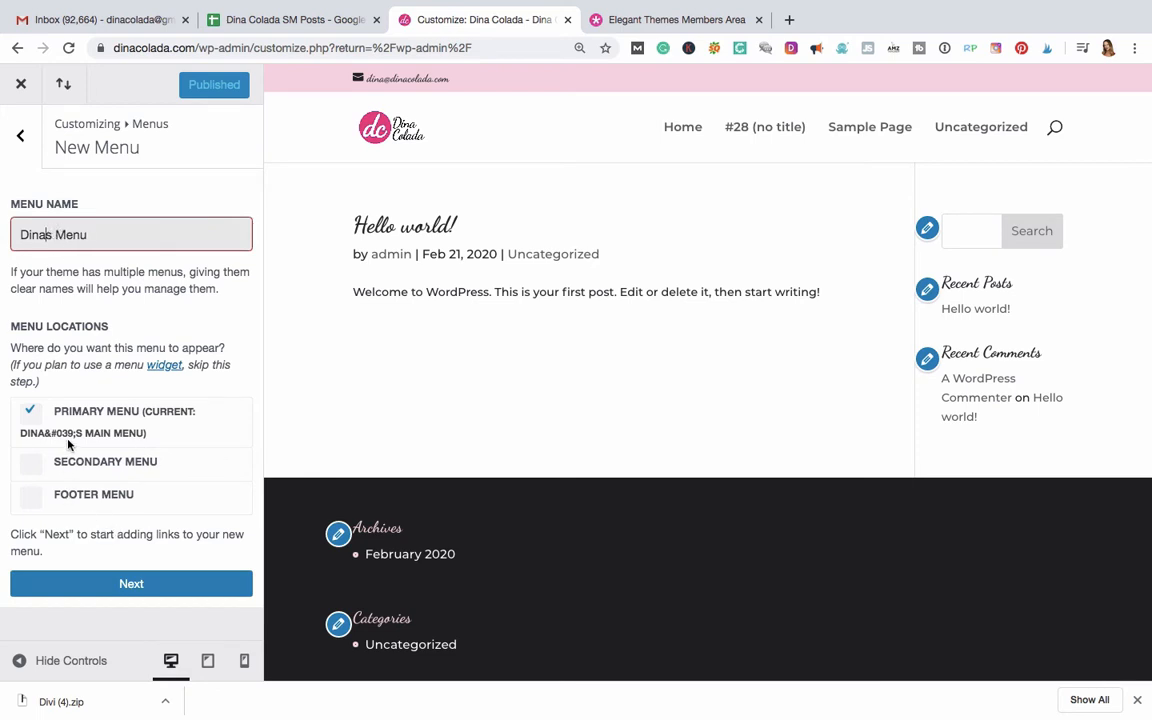
left_click(128, 584)
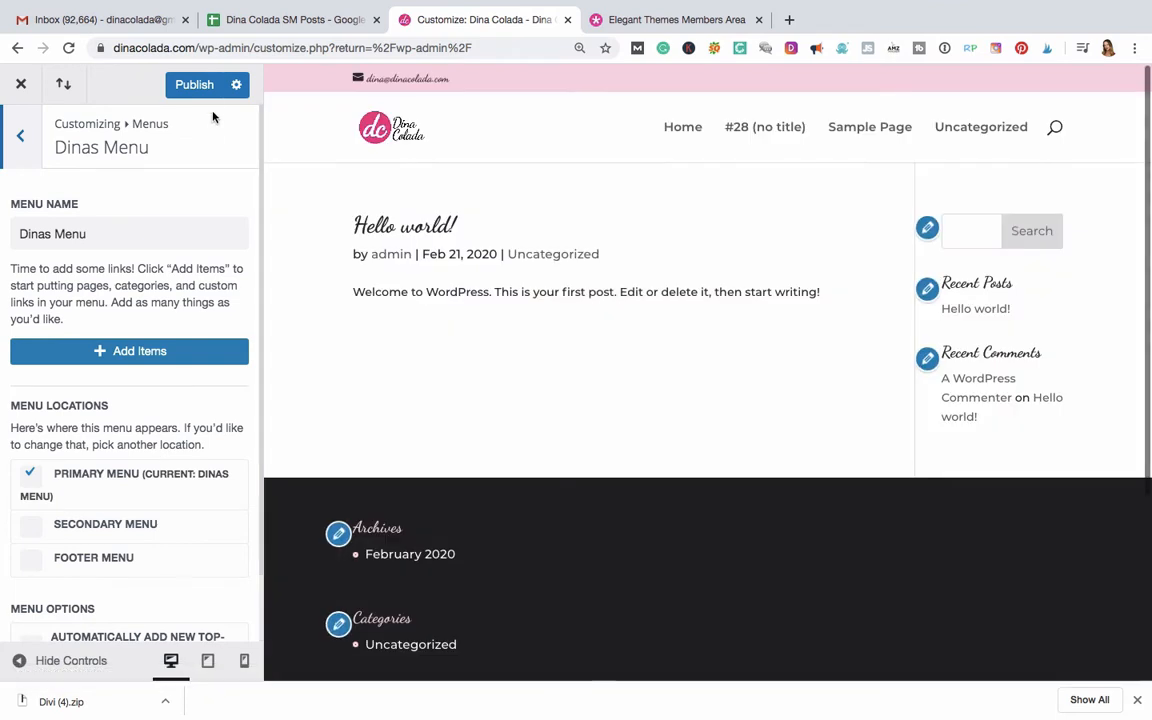
left_click(211, 85)
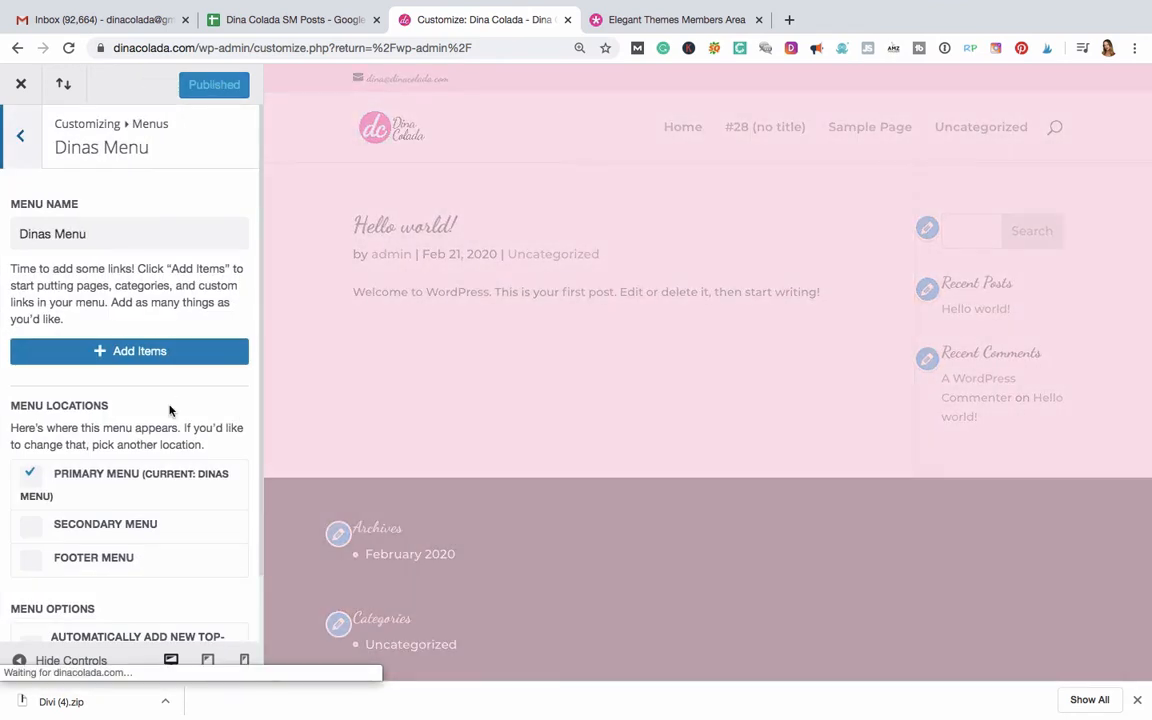
Step: Enable automatically adding new top-level pages to Dinas Menu and publish the change
scroll(170, 410, "down", 2)
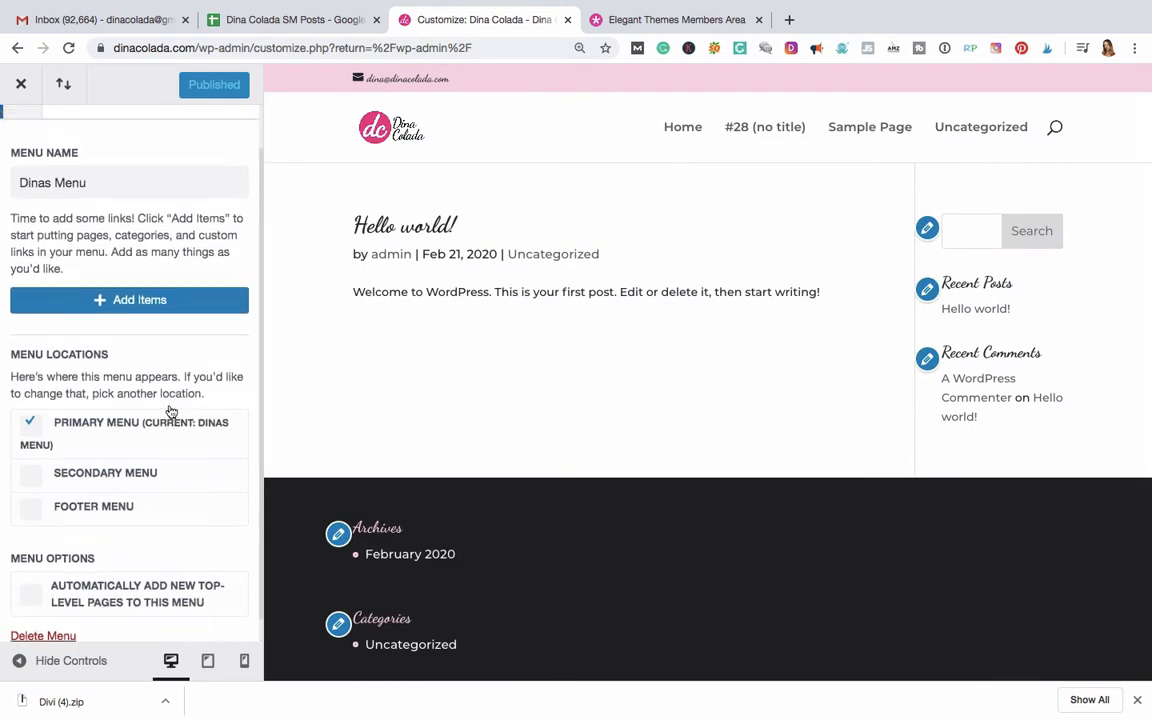
scroll(170, 410, "down", 1)
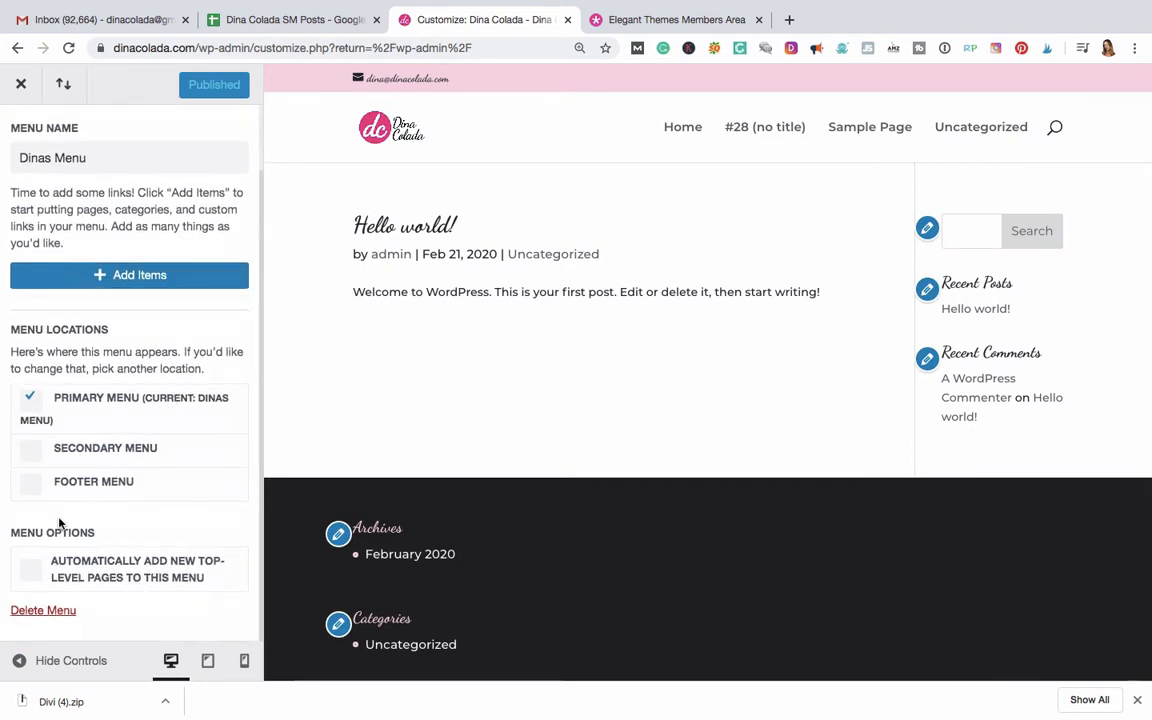
left_click(29, 575)
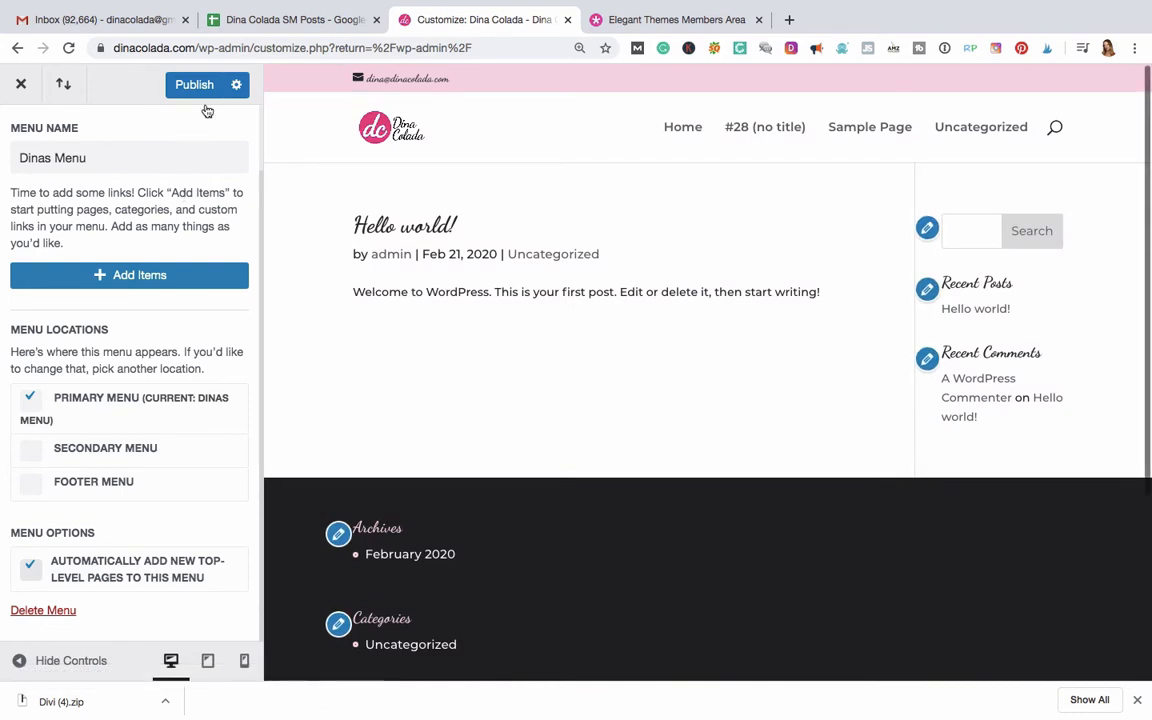
left_click(206, 87)
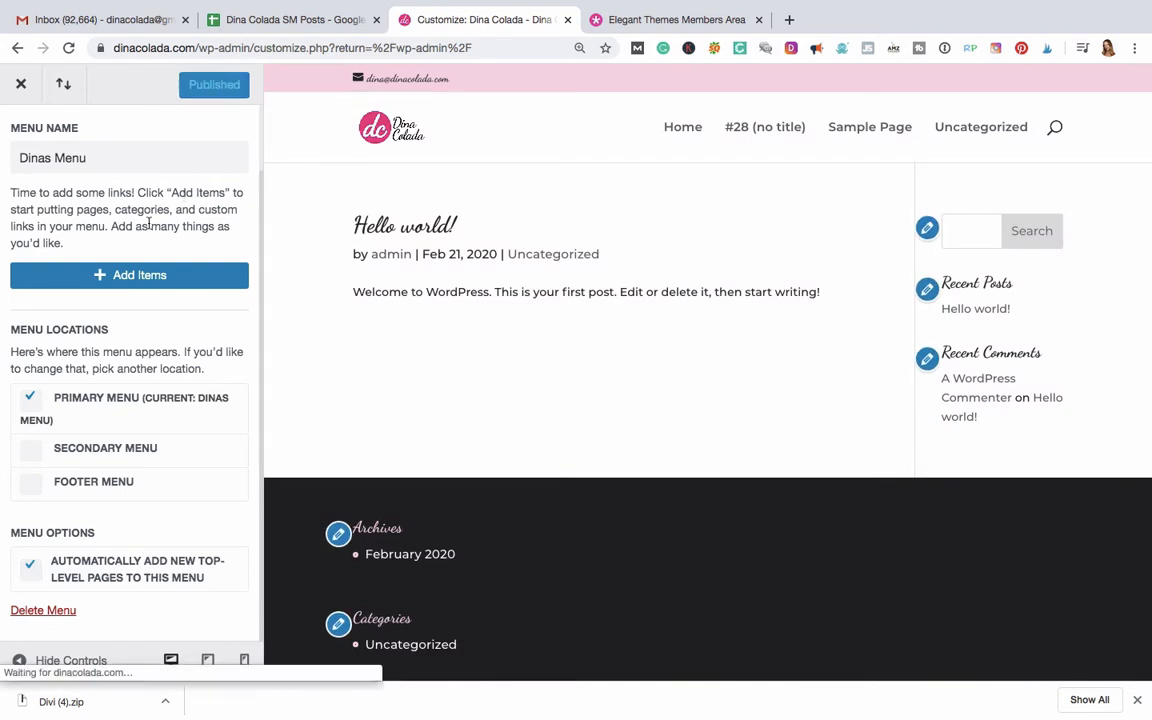
Step: Exit the customizer to the WordPress dashboard, reopen the theme customizer, and open its Widgets settings
left_click(22, 86)
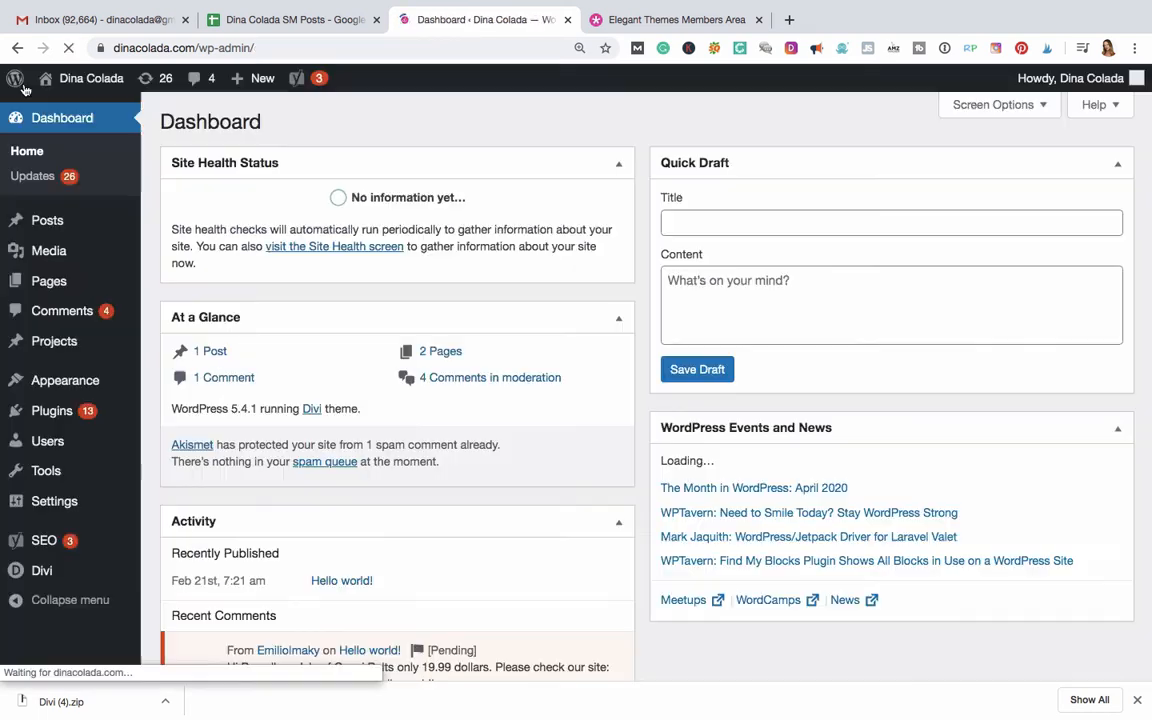
mouse_move(62, 380)
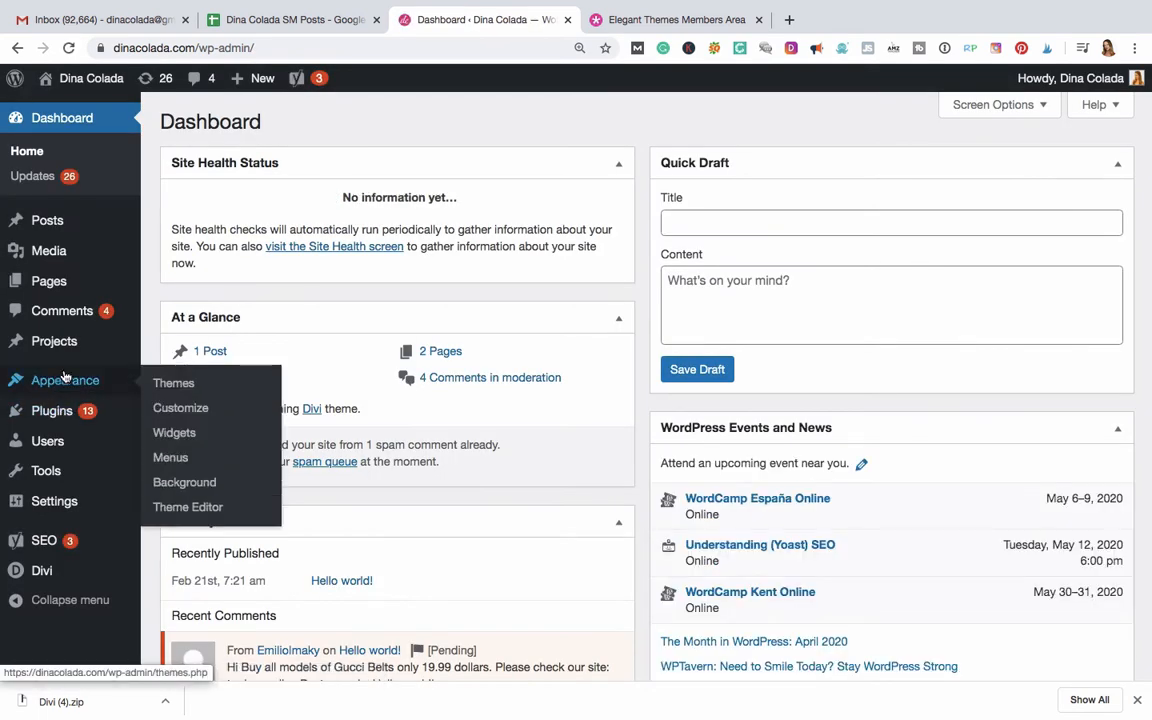
left_click(192, 409)
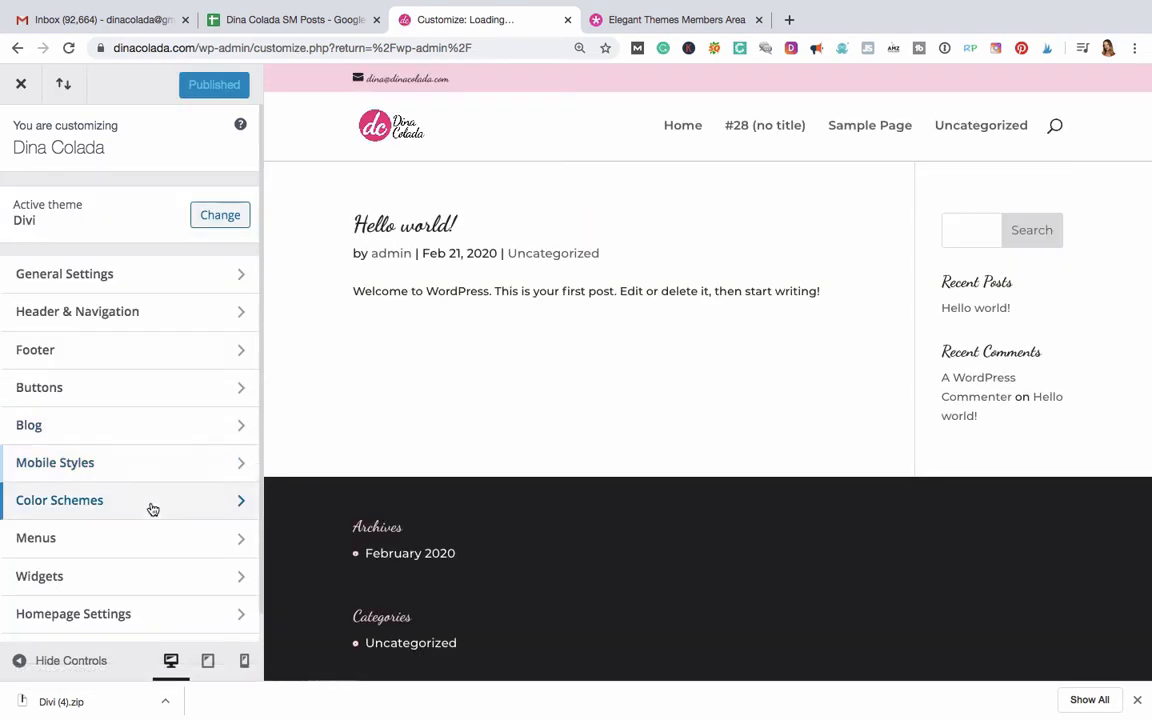
scroll(157, 500, "down", 1)
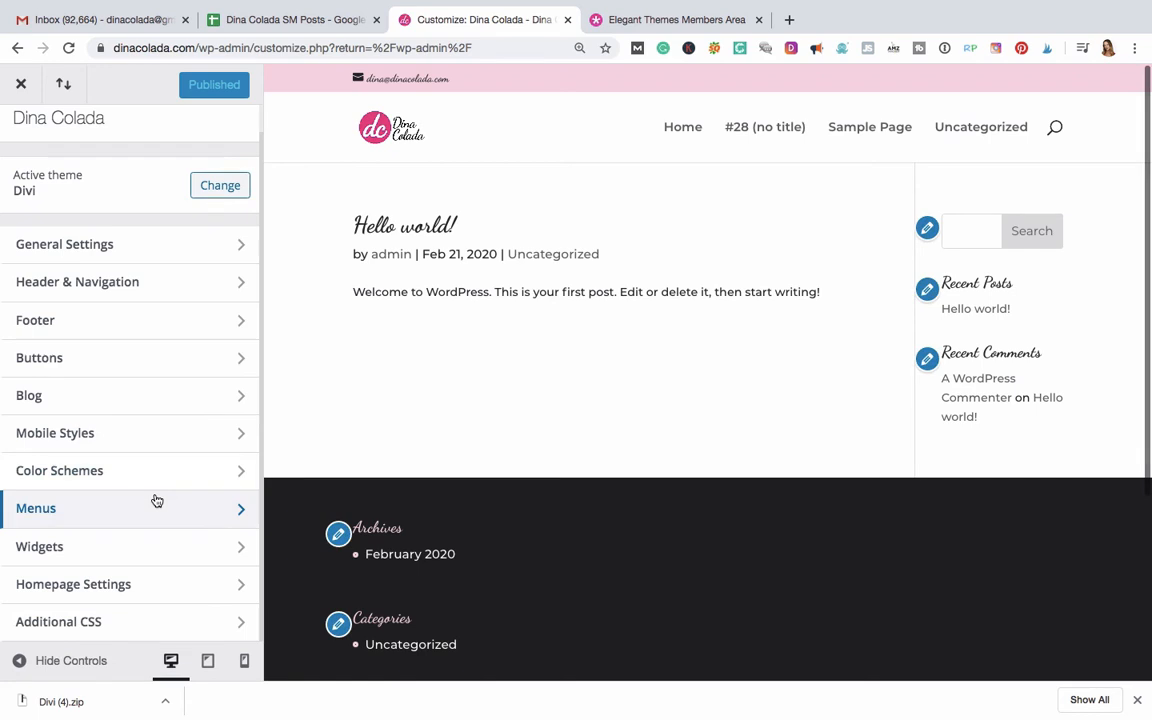
left_click(123, 549)
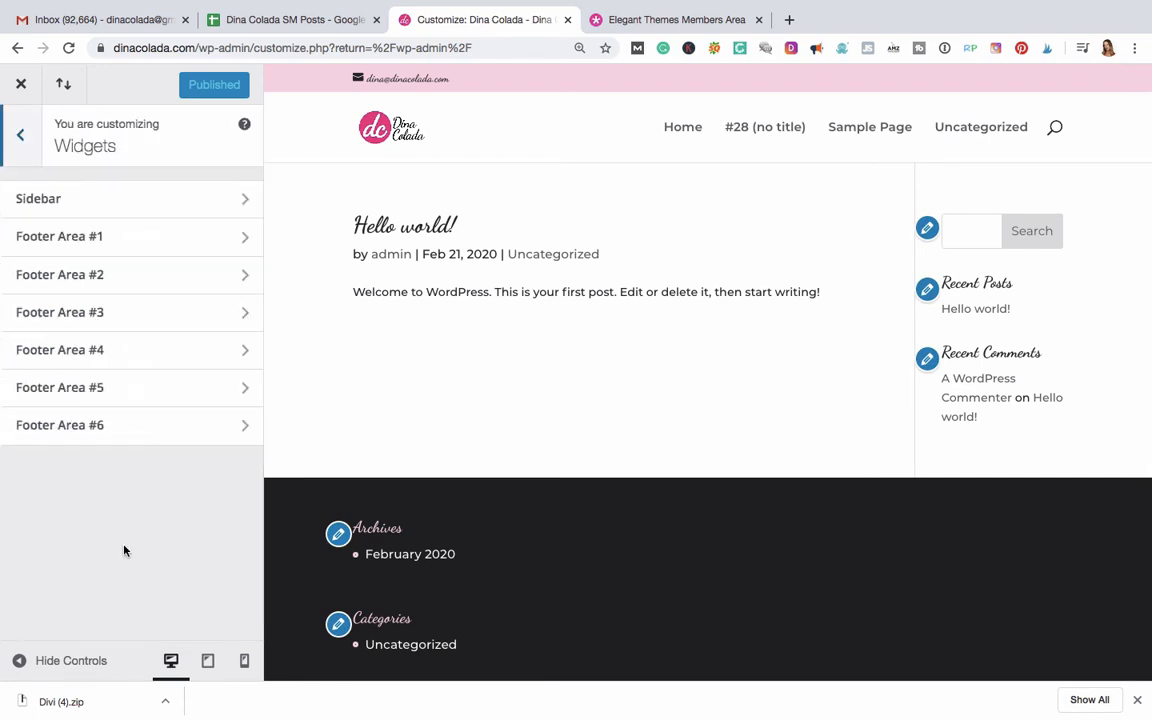
Step: Remove the Recent Posts, Recent Comments and Search widgets from the Sidebar widget area, returning to the widget area list
left_click(170, 212)
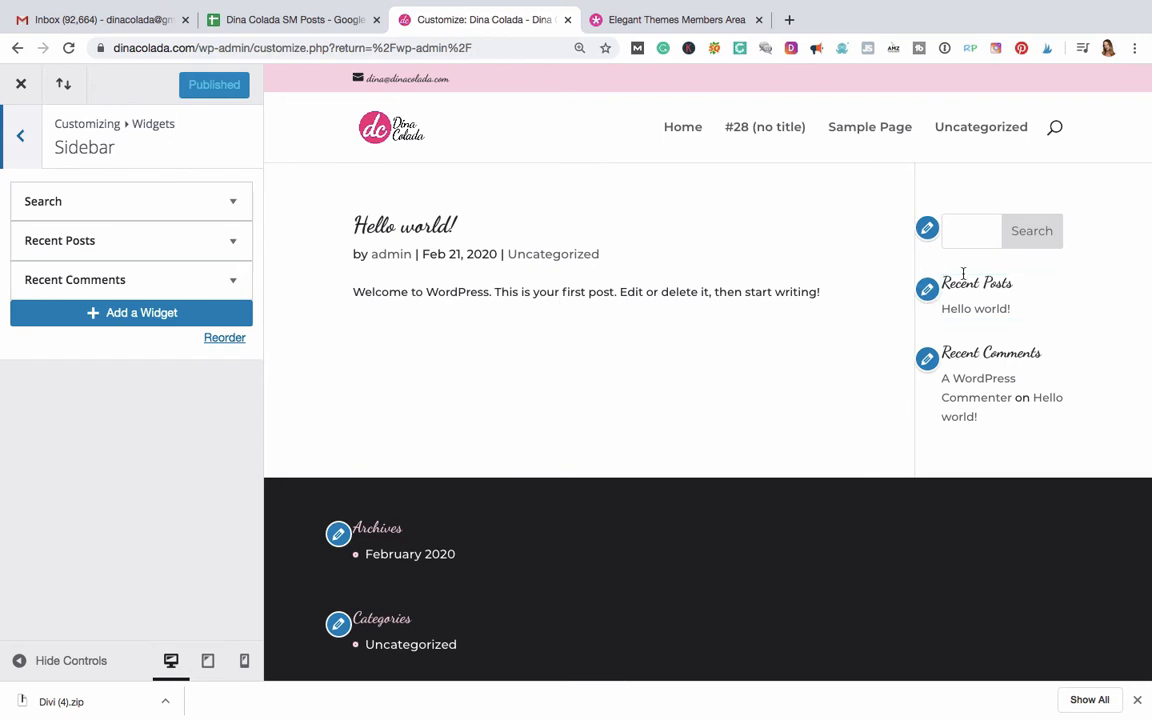
left_click(233, 241)
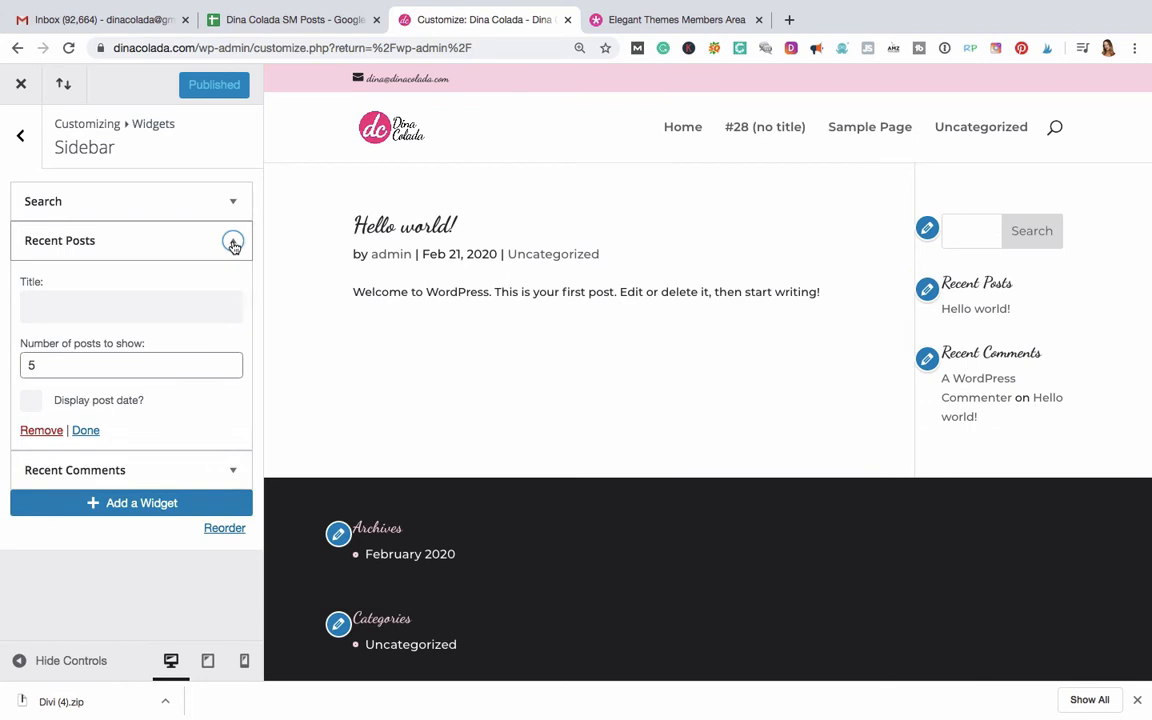
left_click(41, 430)
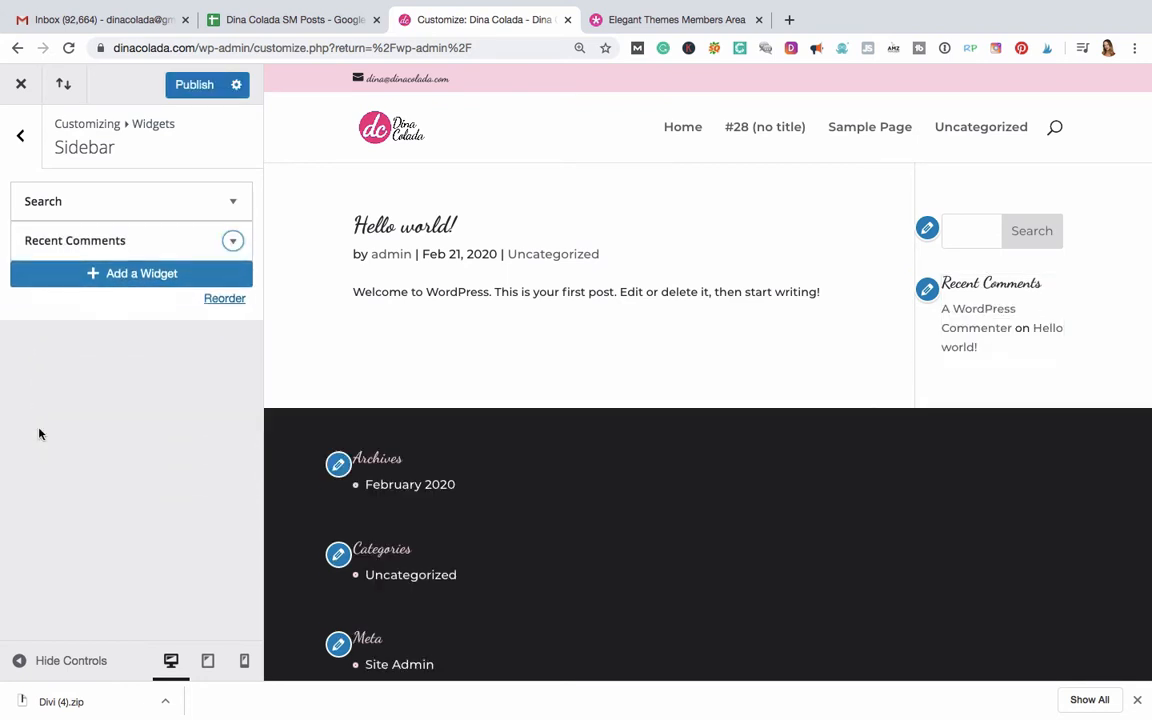
left_click(233, 242)
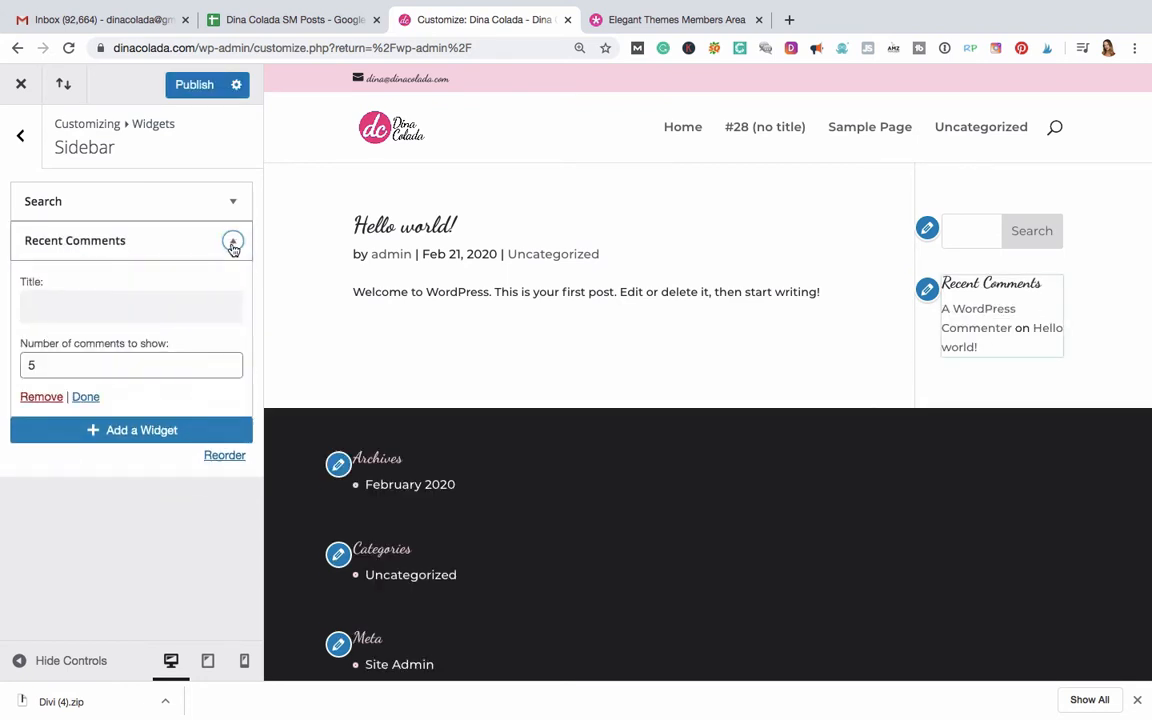
left_click(48, 398)
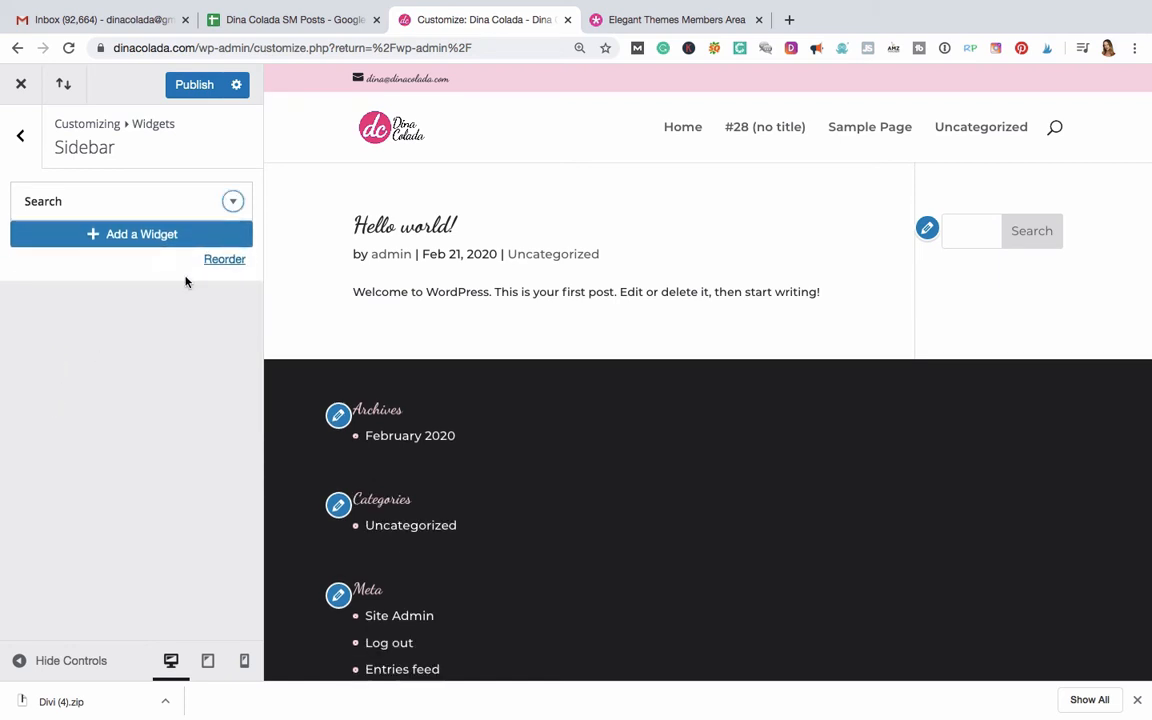
left_click(233, 203)
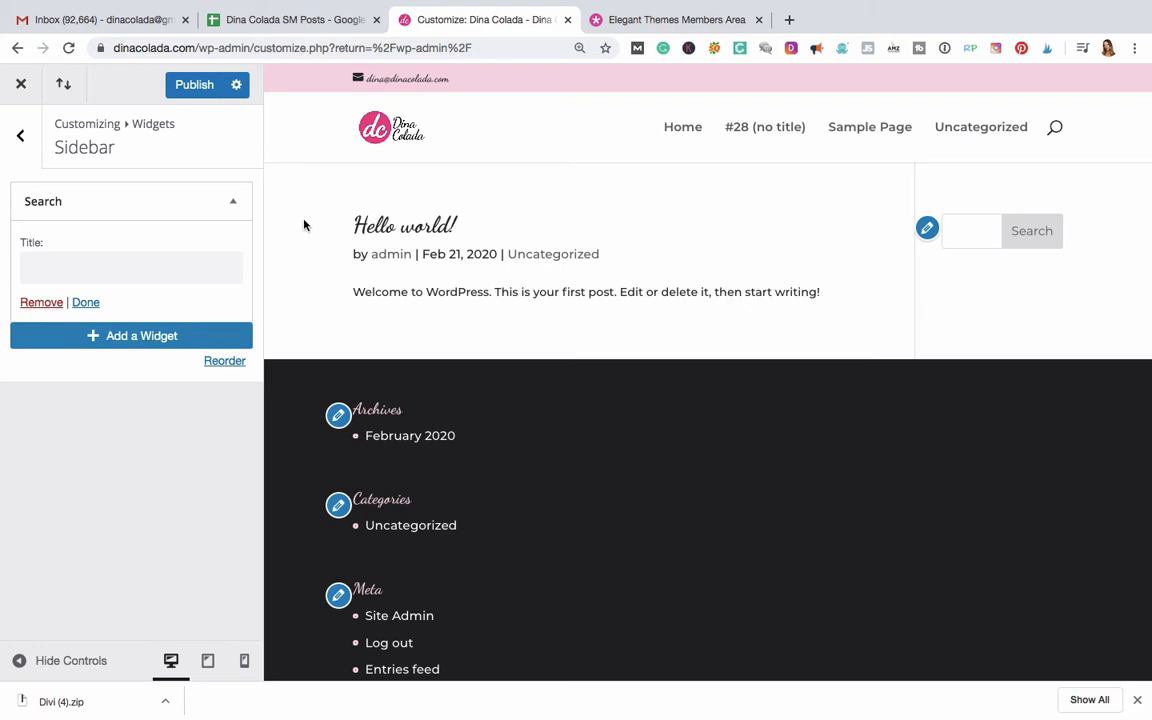
left_click(231, 201)
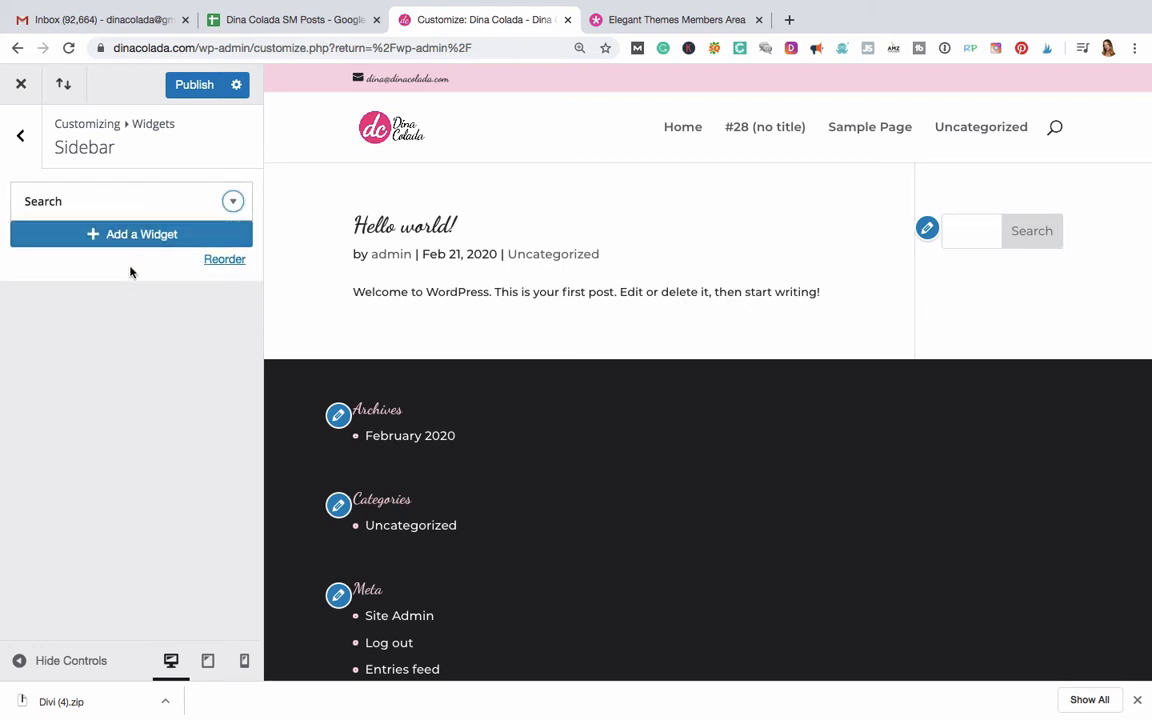
left_click(231, 201)
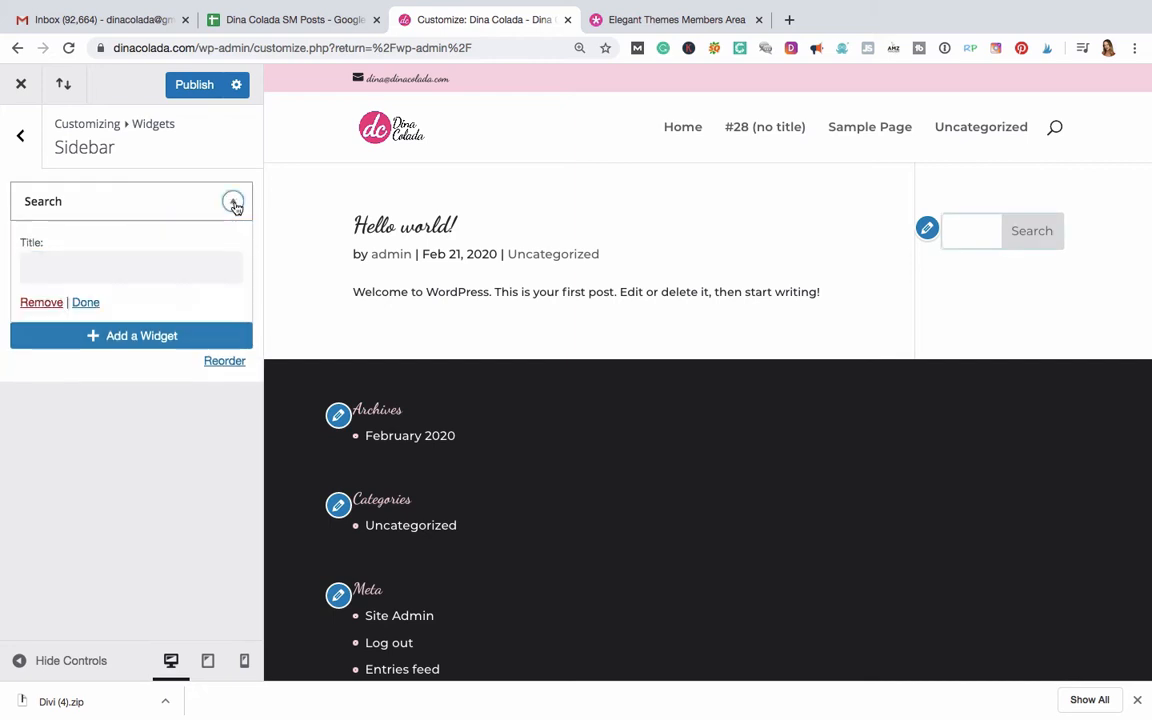
left_click(40, 302)
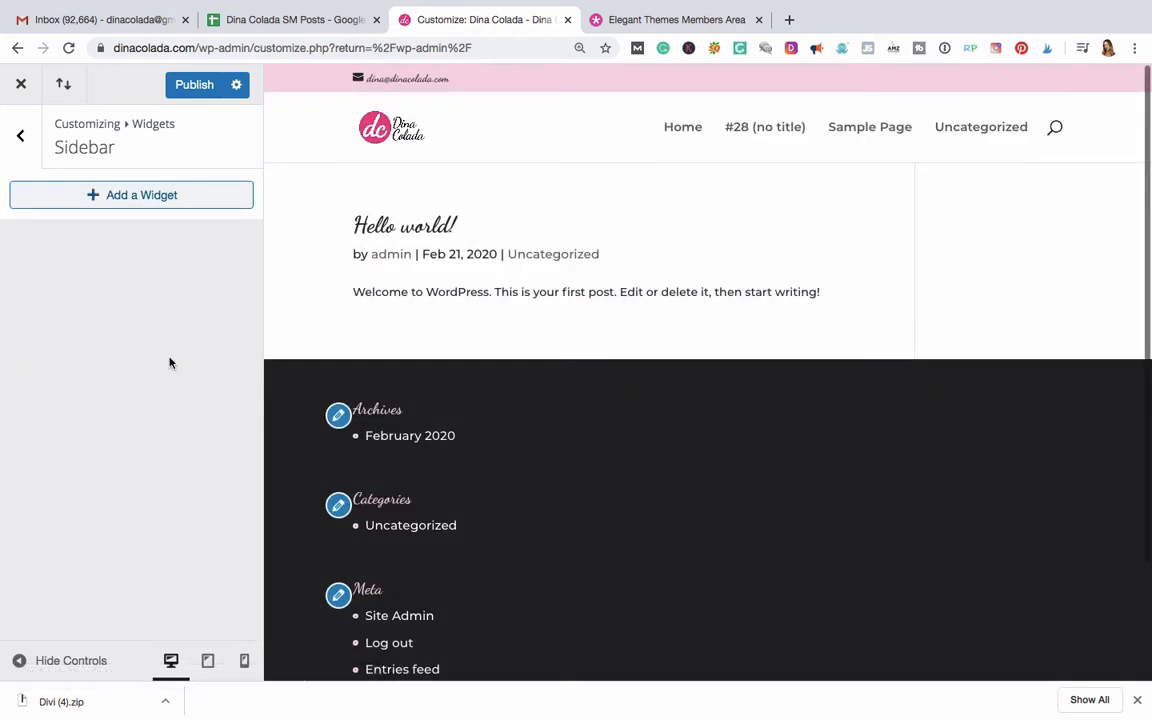
left_click(21, 136)
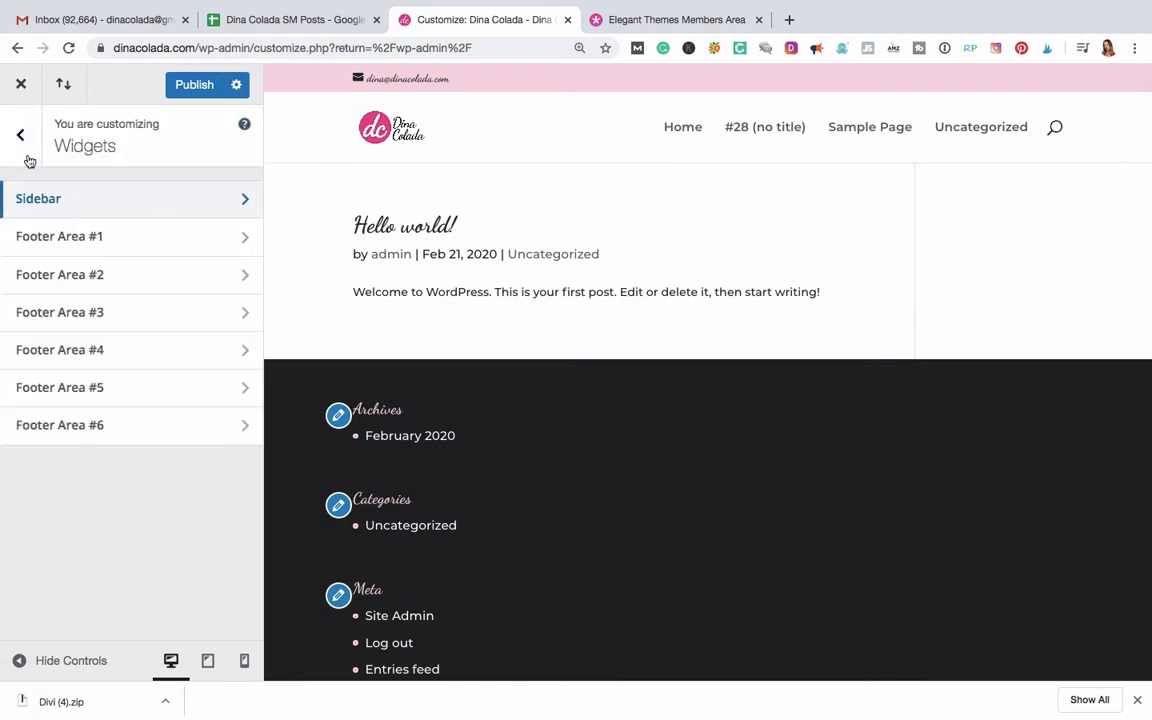
Step: Remove the Archives, Categories and Meta widgets from Footer Area #1, publish the changes and return to the main customizer list
left_click(59, 238)
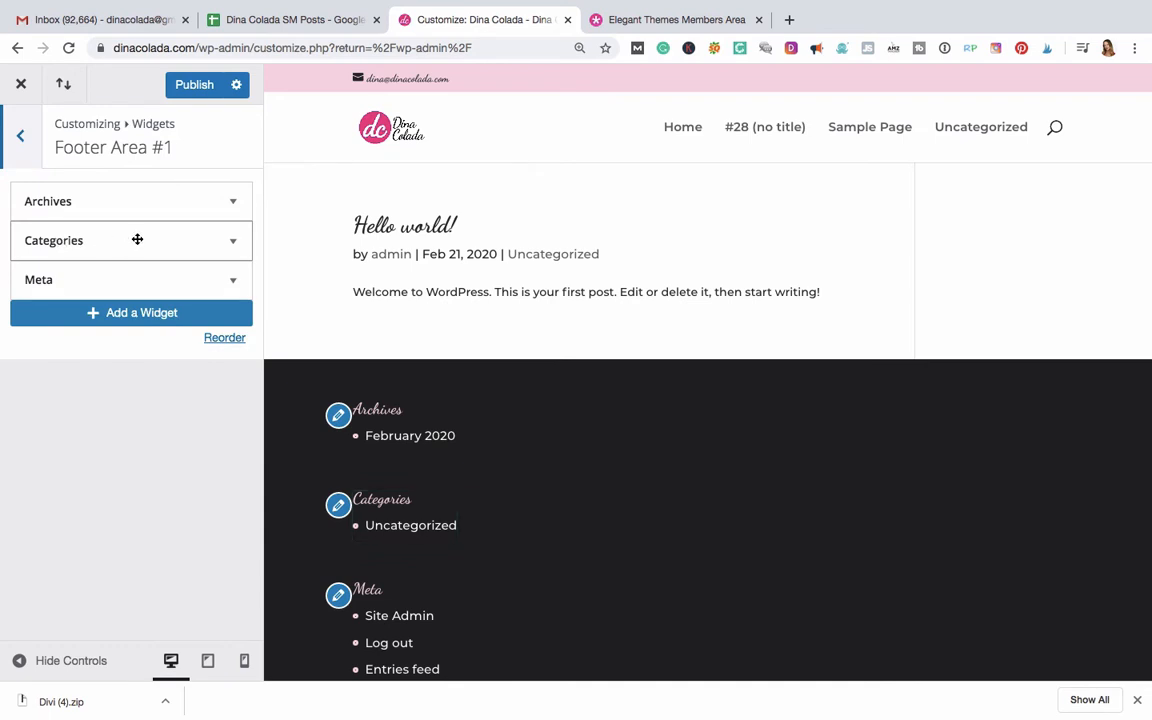
left_click(234, 203)
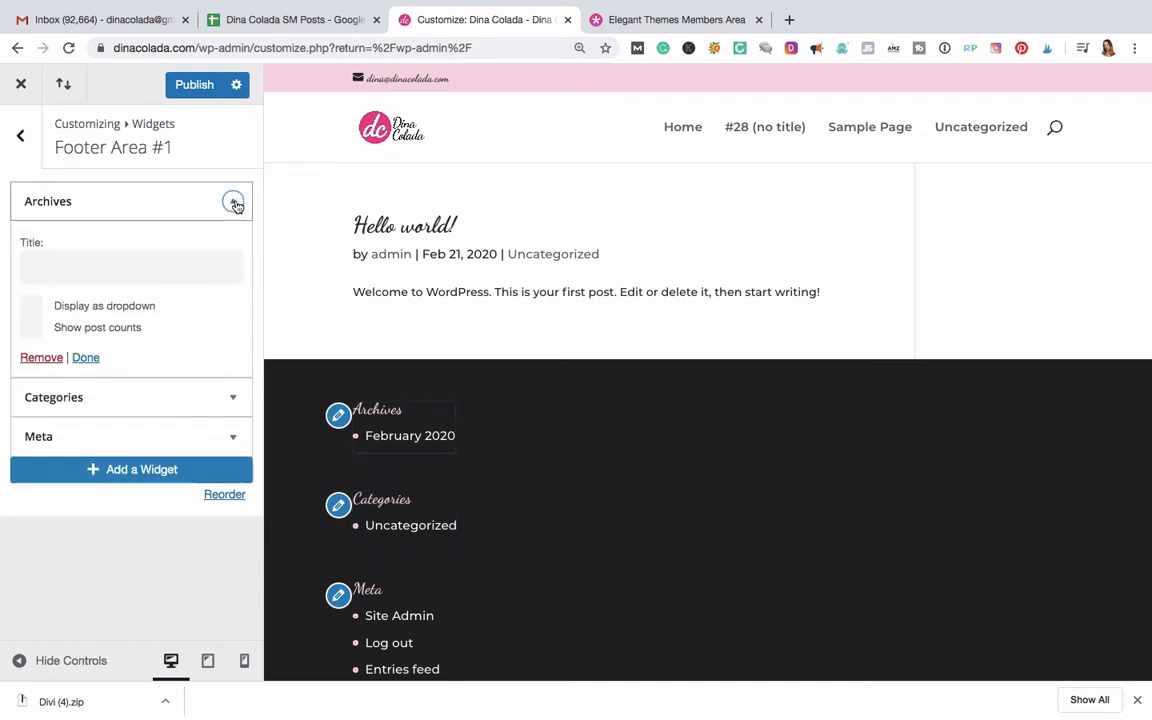
left_click(44, 364)
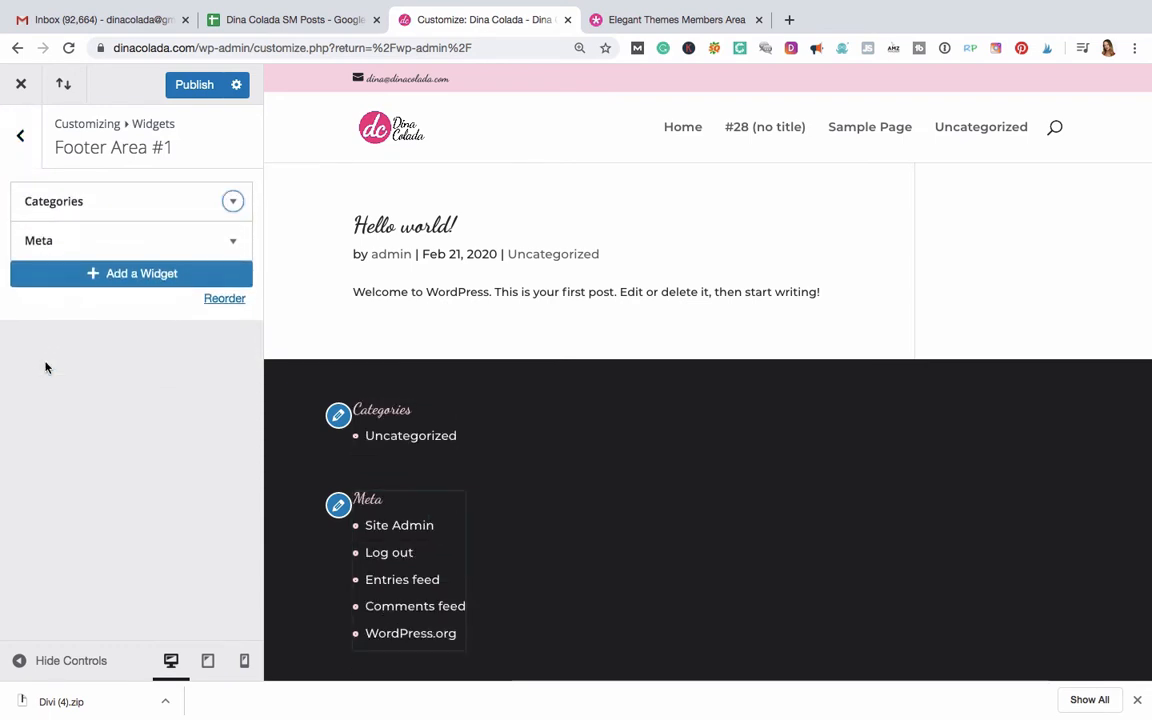
left_click(232, 202)
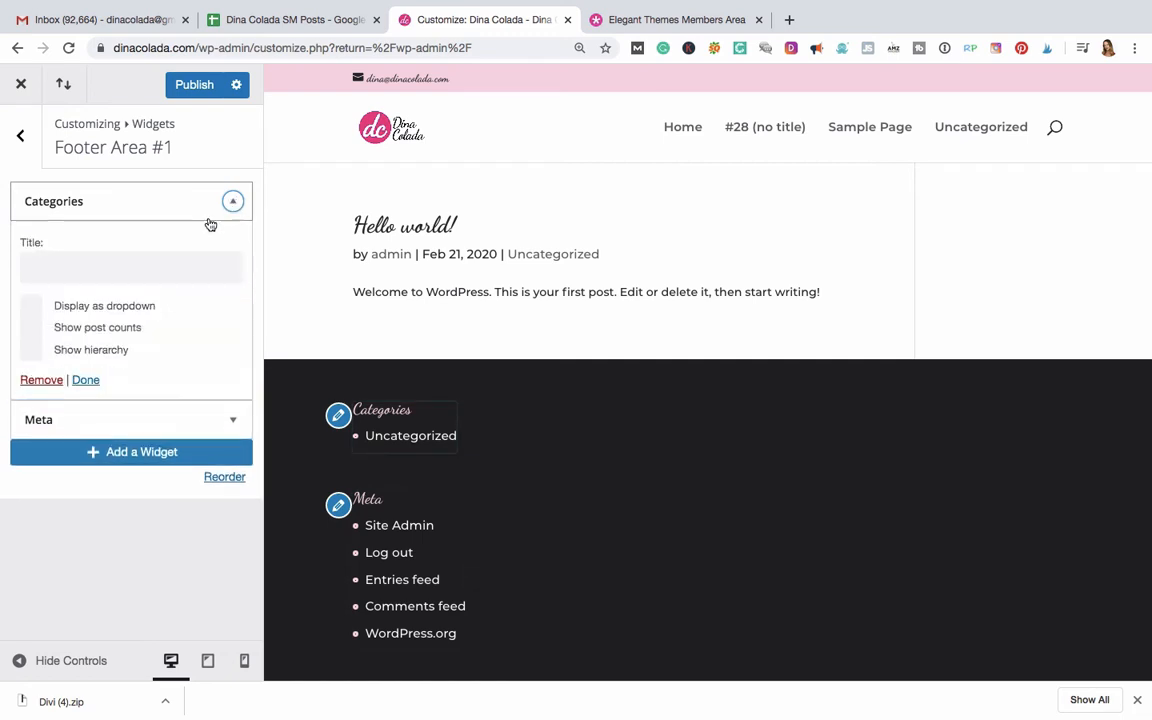
left_click(40, 380)
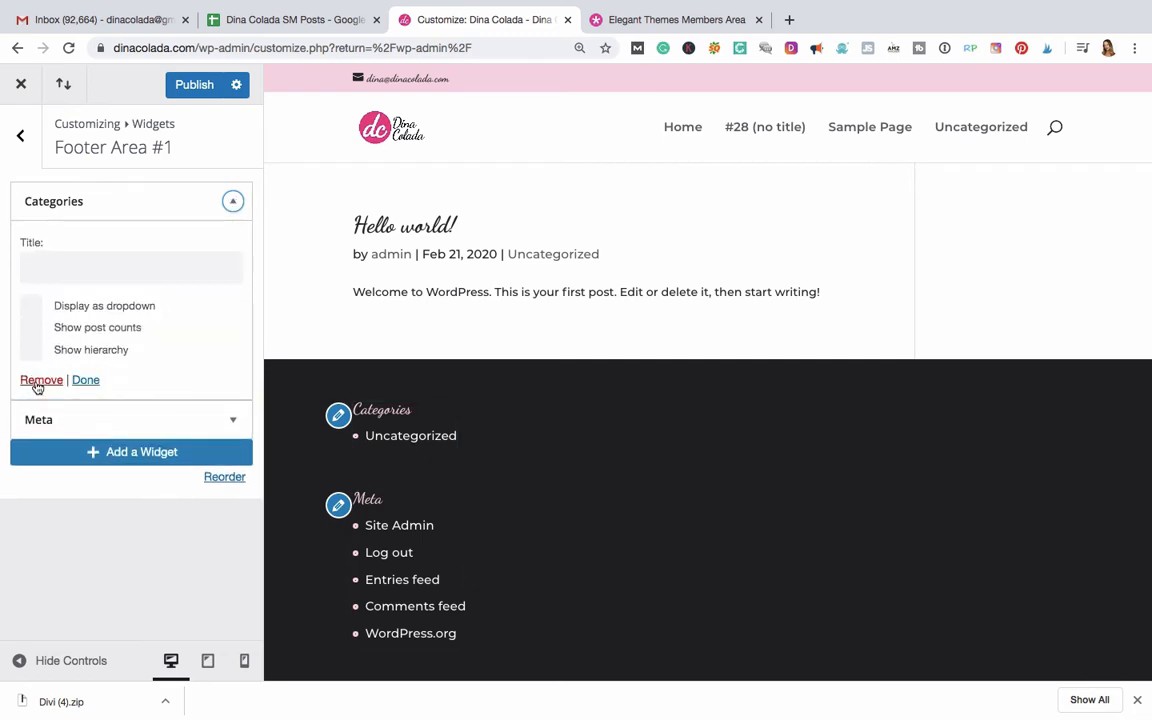
left_click(232, 201)
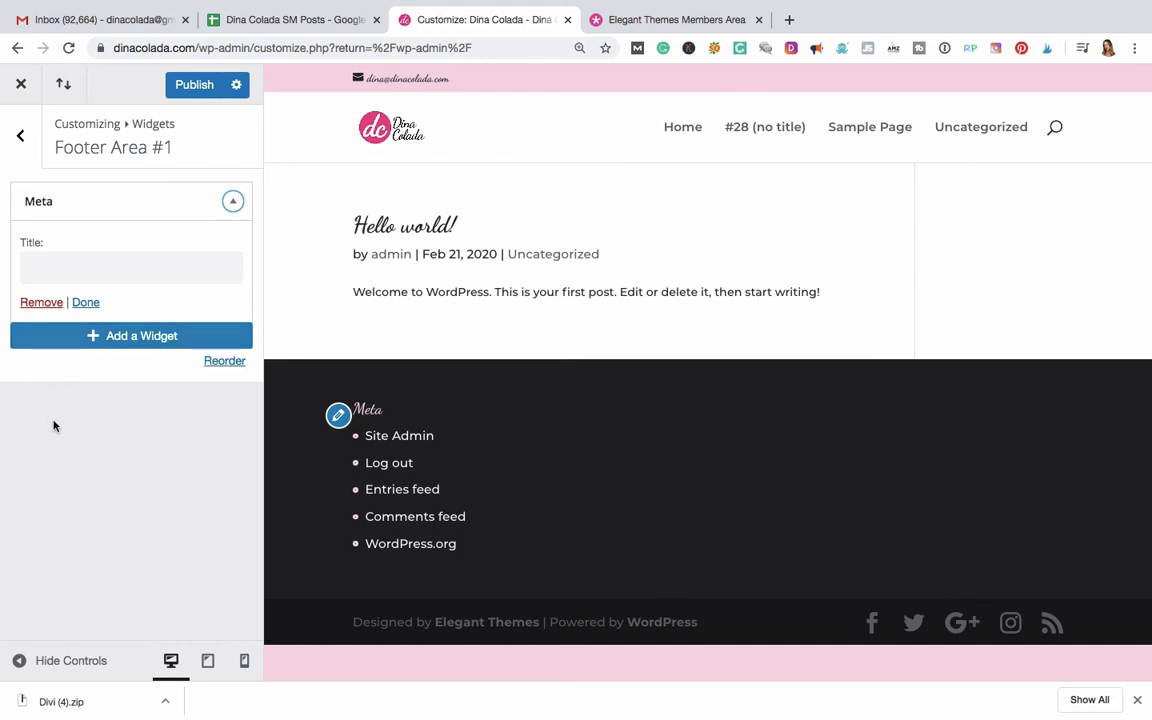
left_click(41, 302)
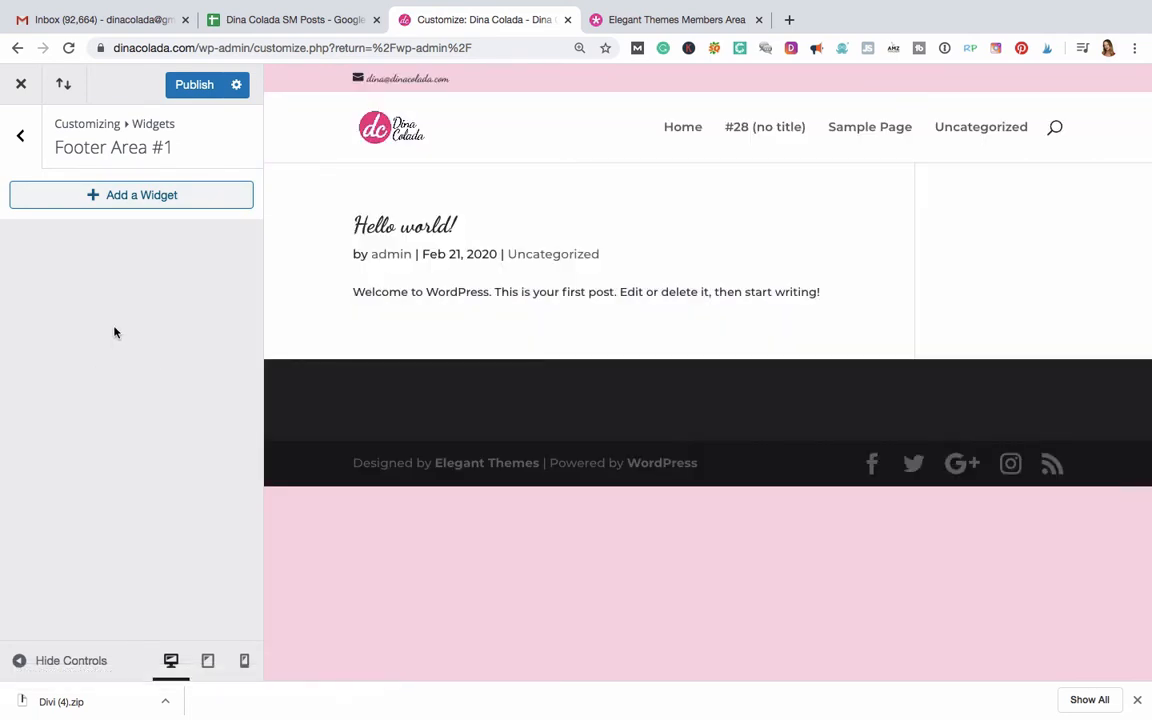
left_click(184, 92)
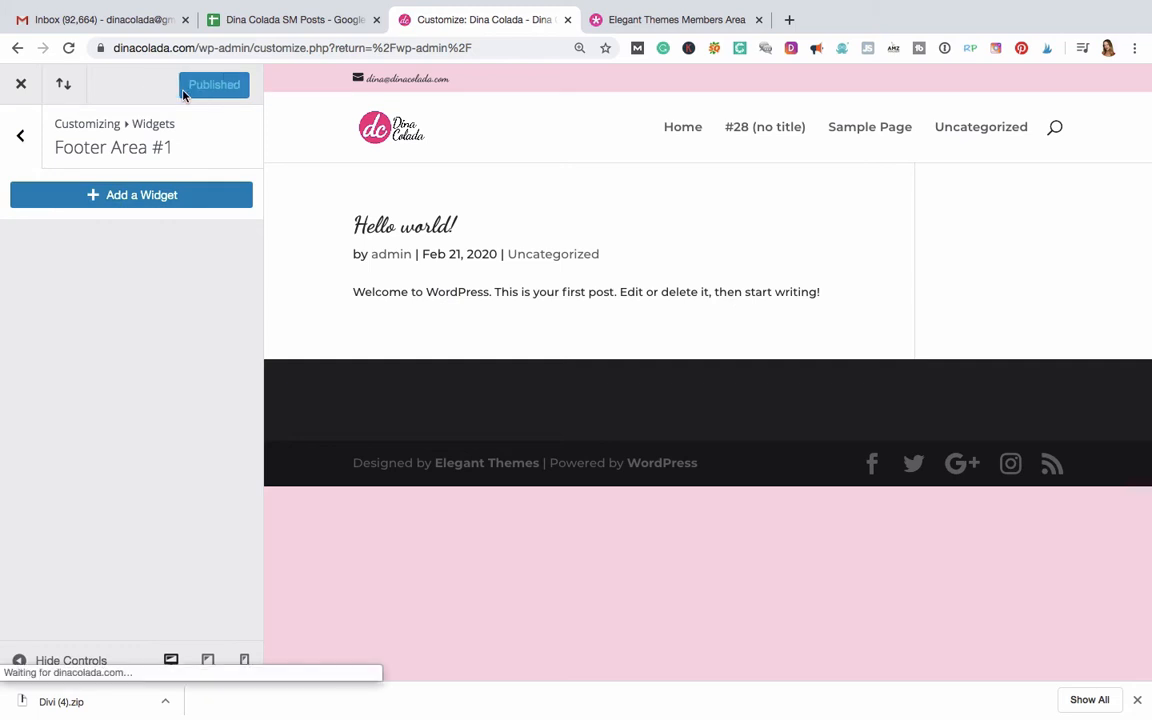
left_click(24, 138)
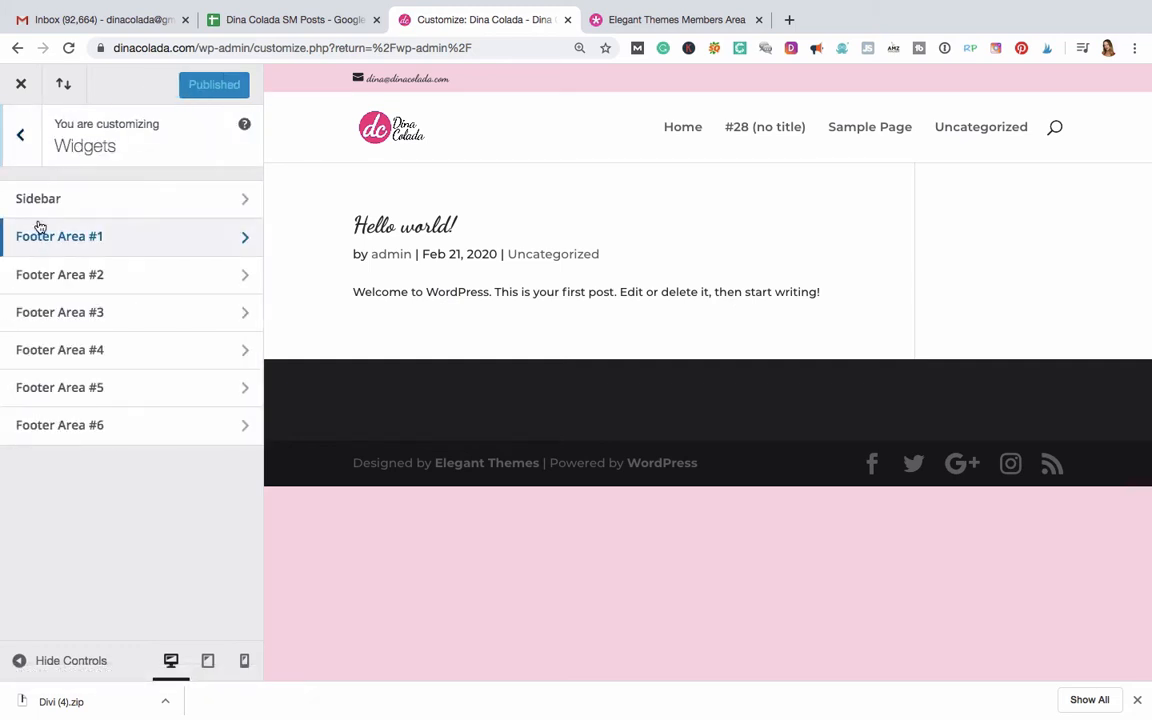
left_click(21, 138)
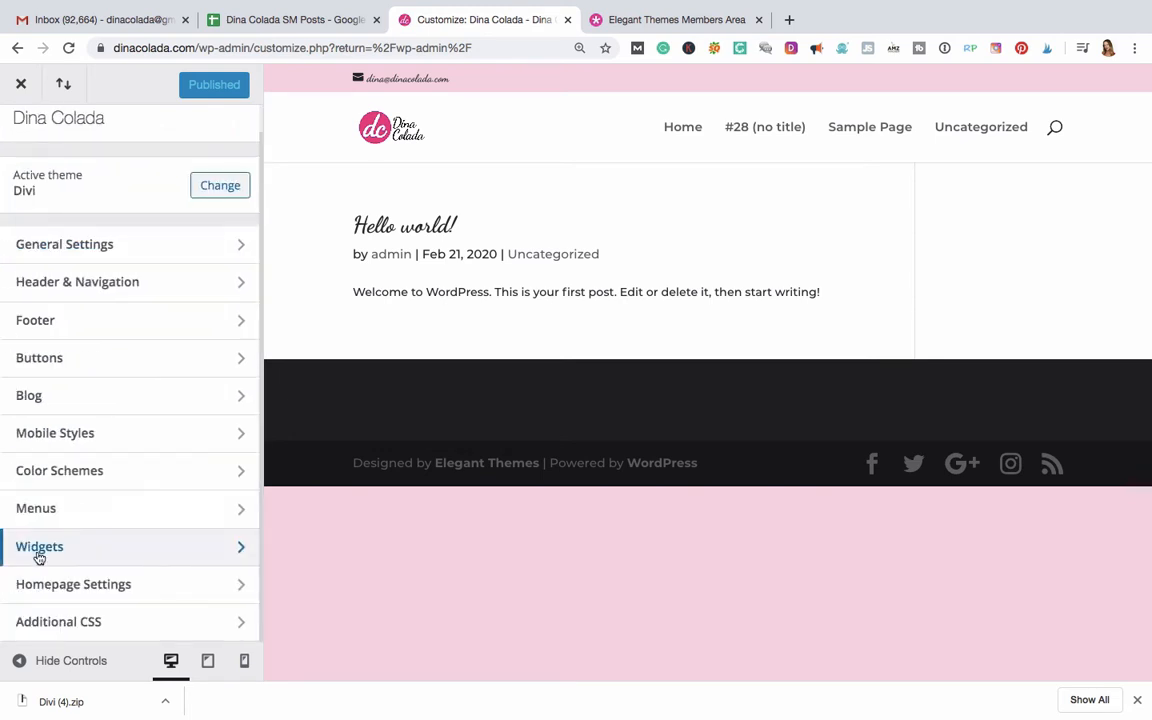
Step: Set the homepage to display a static page, check the available homepage choices without selecting one, and publish the change
left_click(71, 592)
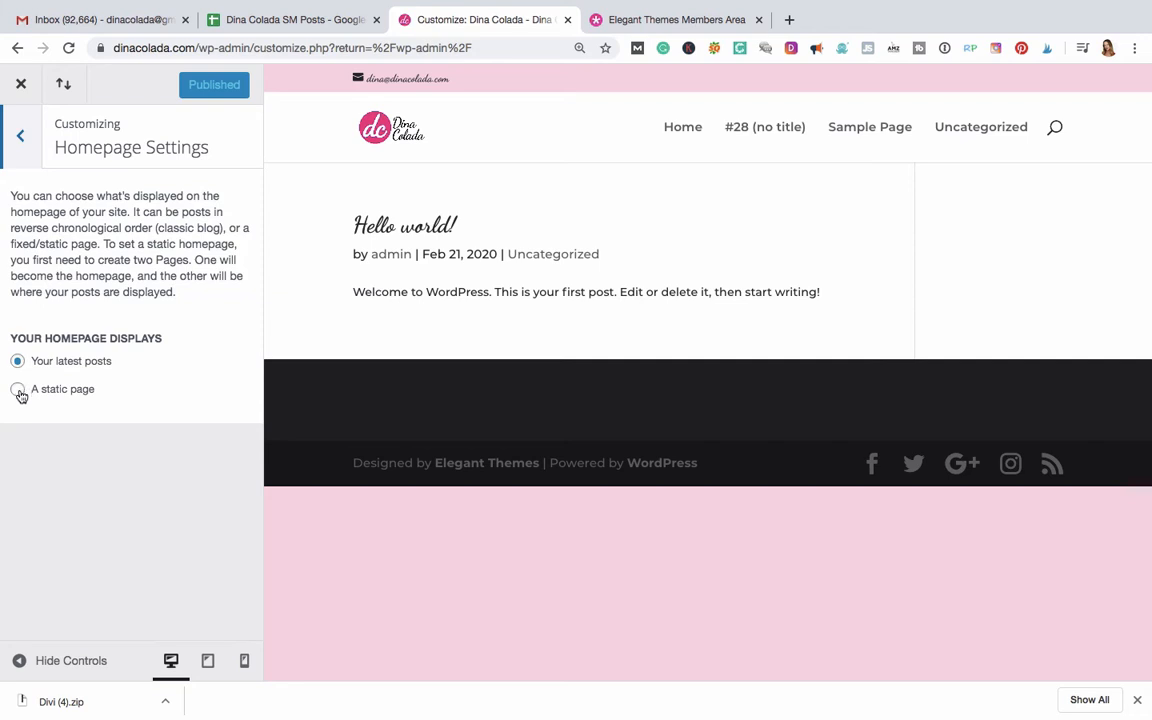
left_click(18, 392)
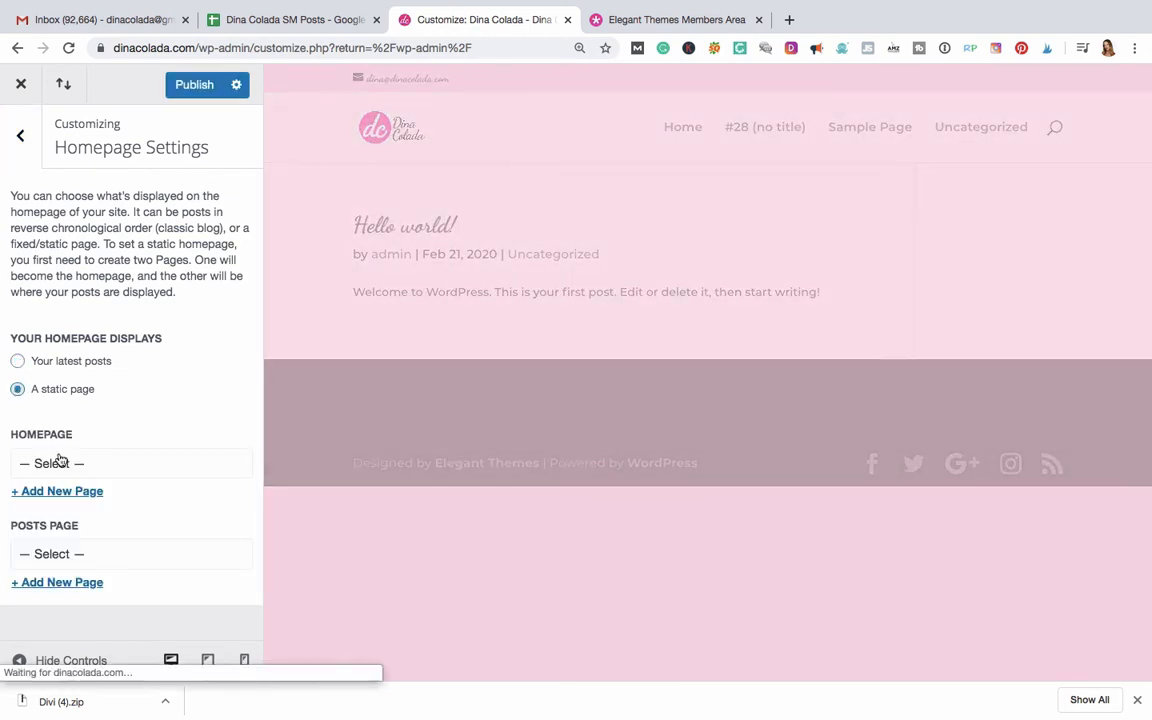
left_click(99, 466)
left_click(85, 463)
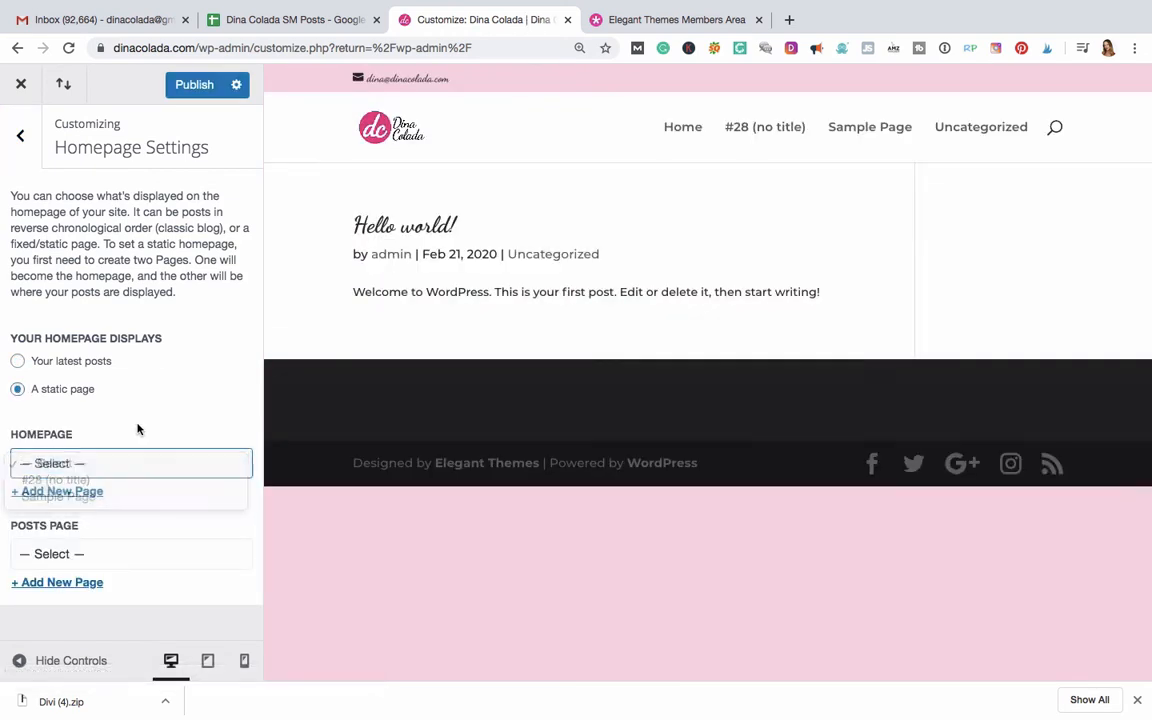
mouse_move(850, 6)
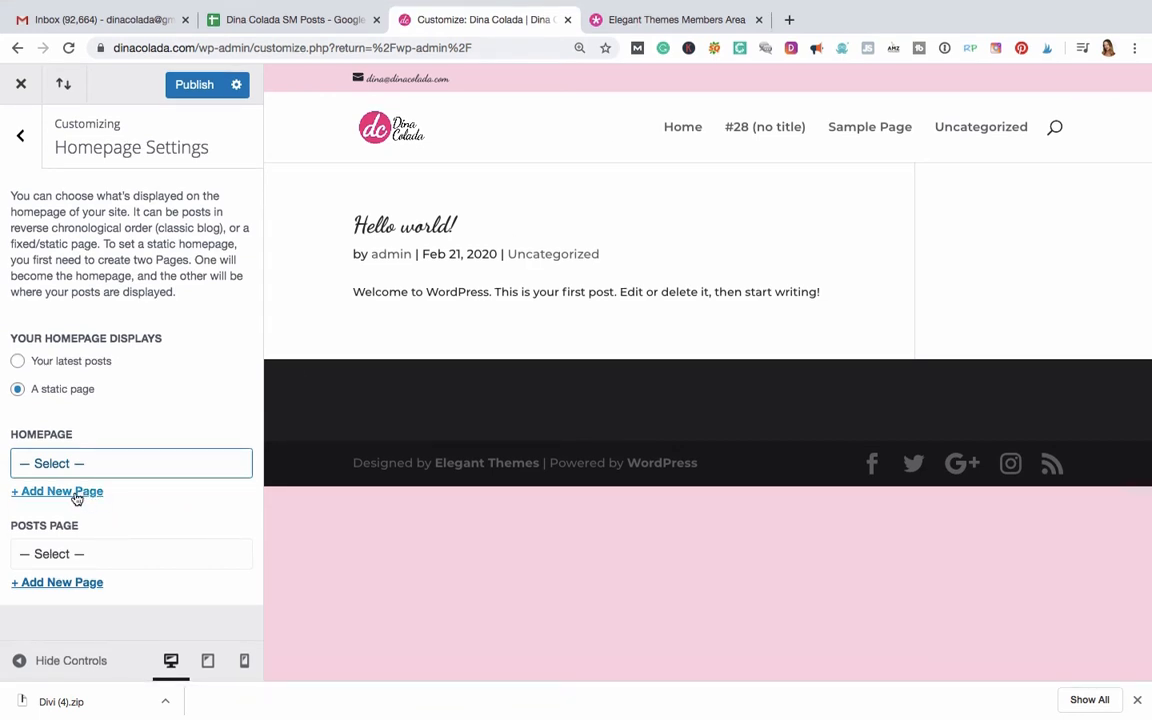
left_click(201, 86)
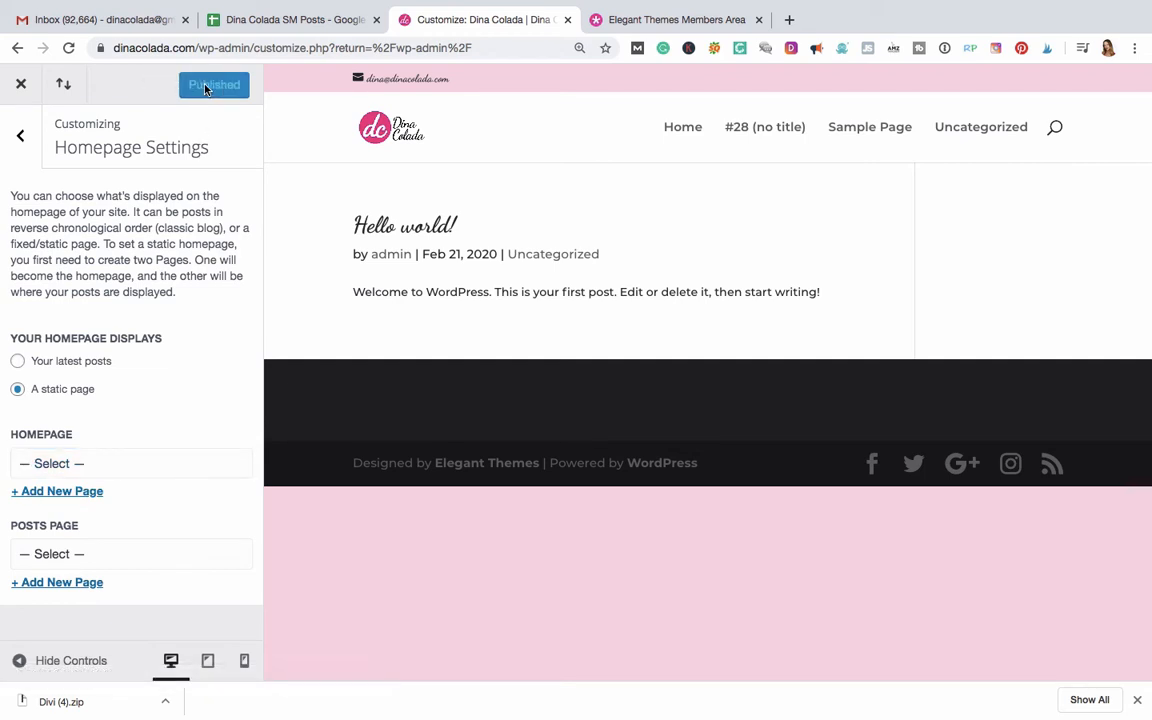
left_click(21, 138)
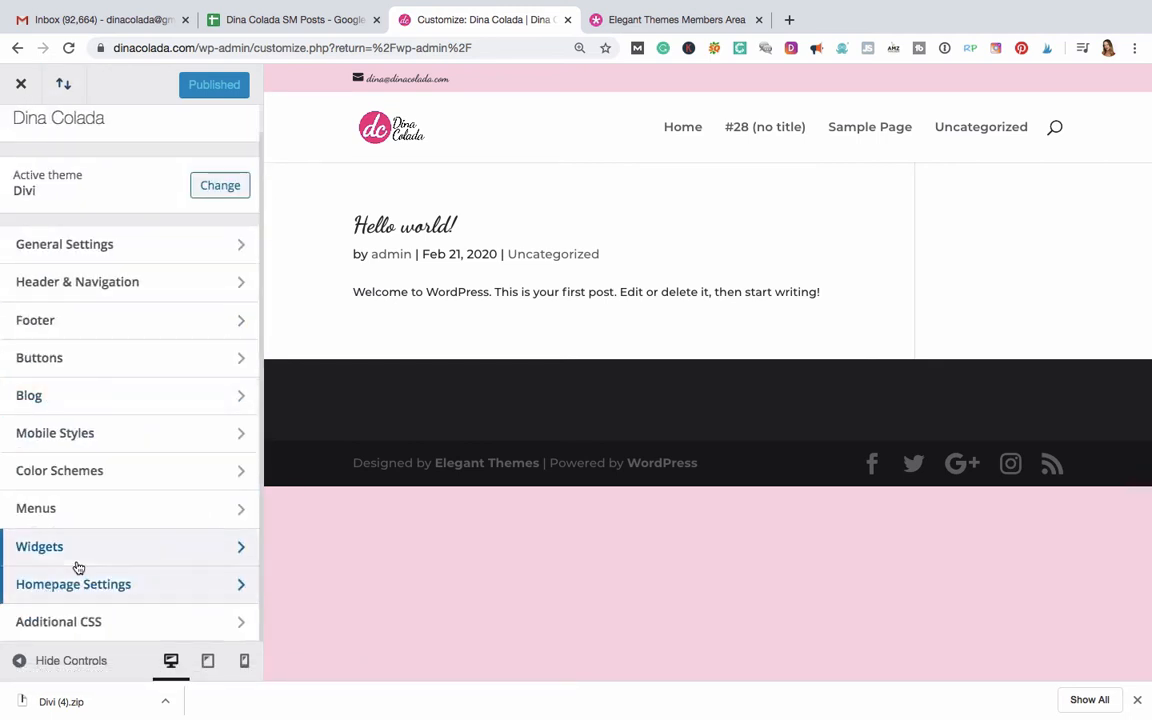
Step: Review the Additional CSS instructions and code editor, and return to the main customizer list
left_click(72, 634)
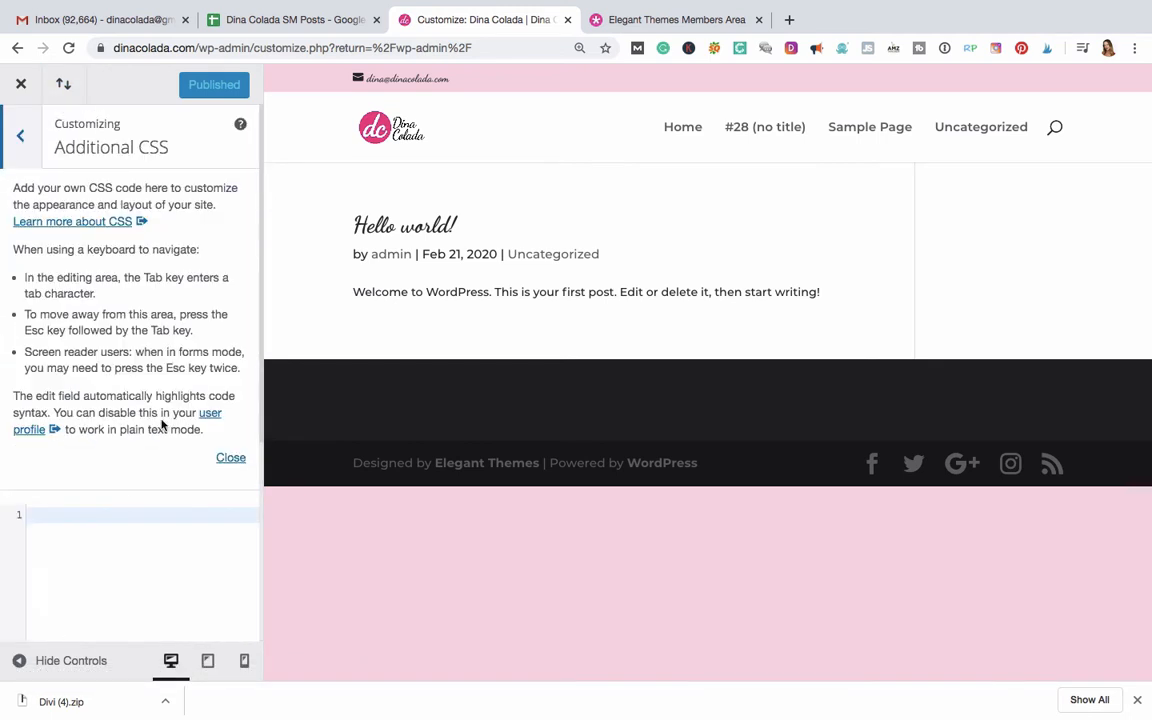
scroll(125, 381, "down", 3)
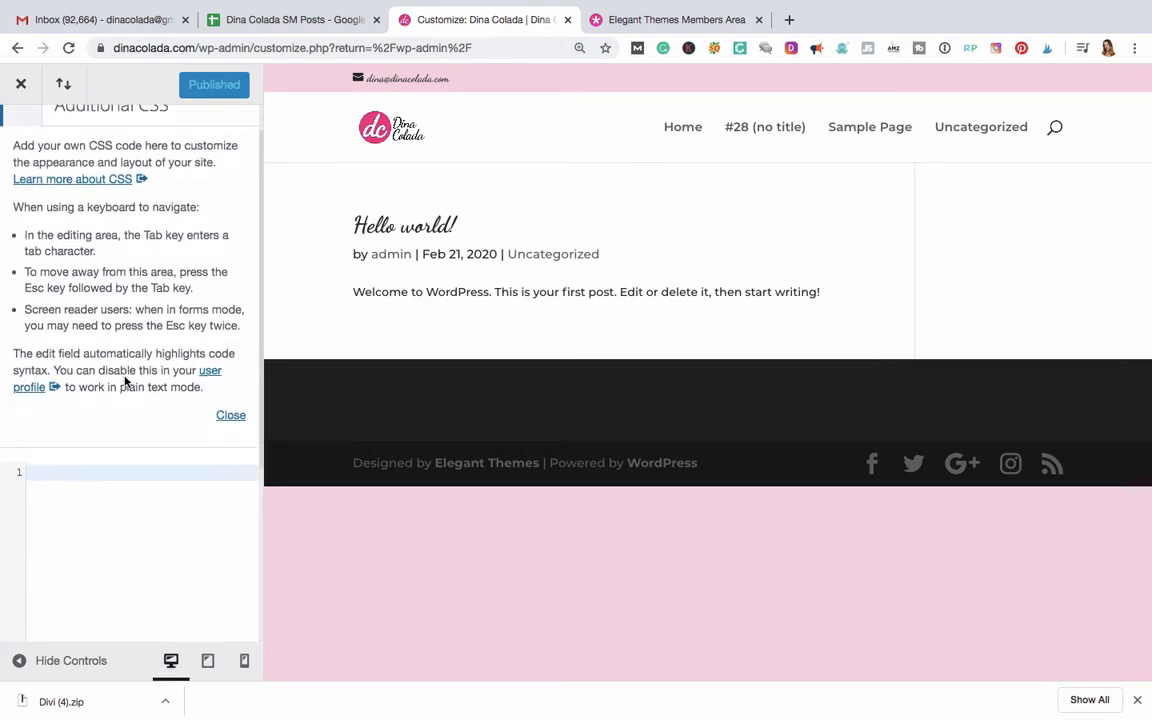
scroll(125, 381, "down", 5)
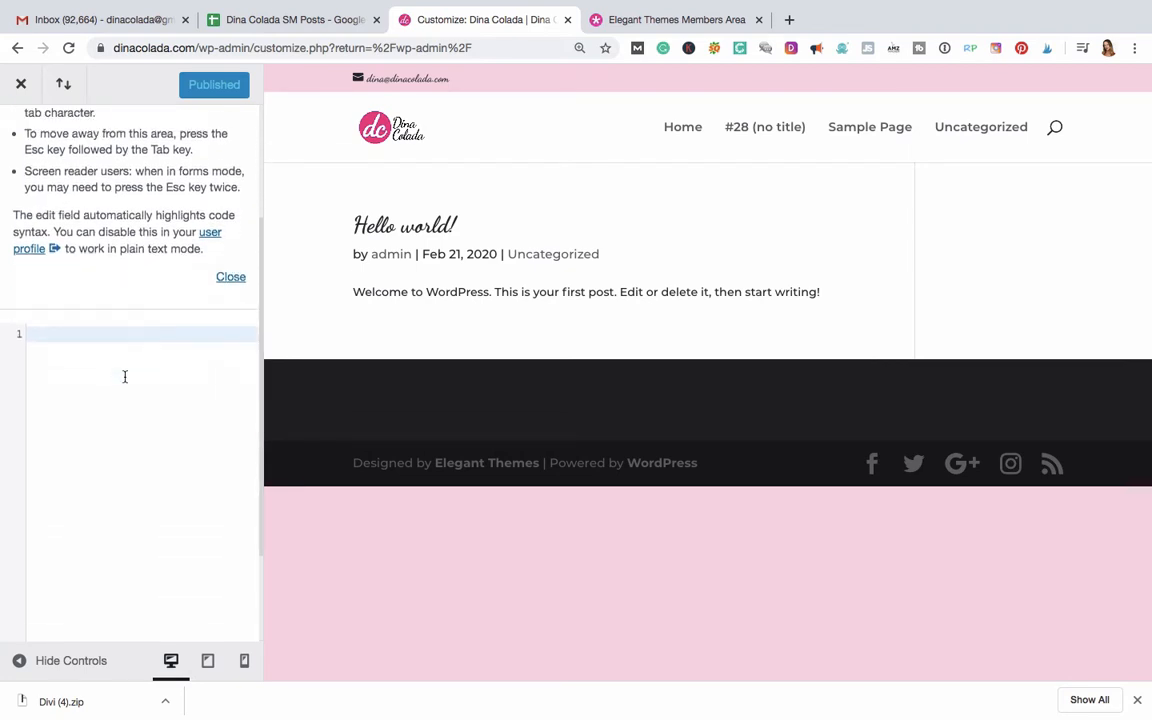
scroll(125, 378, "up", 5)
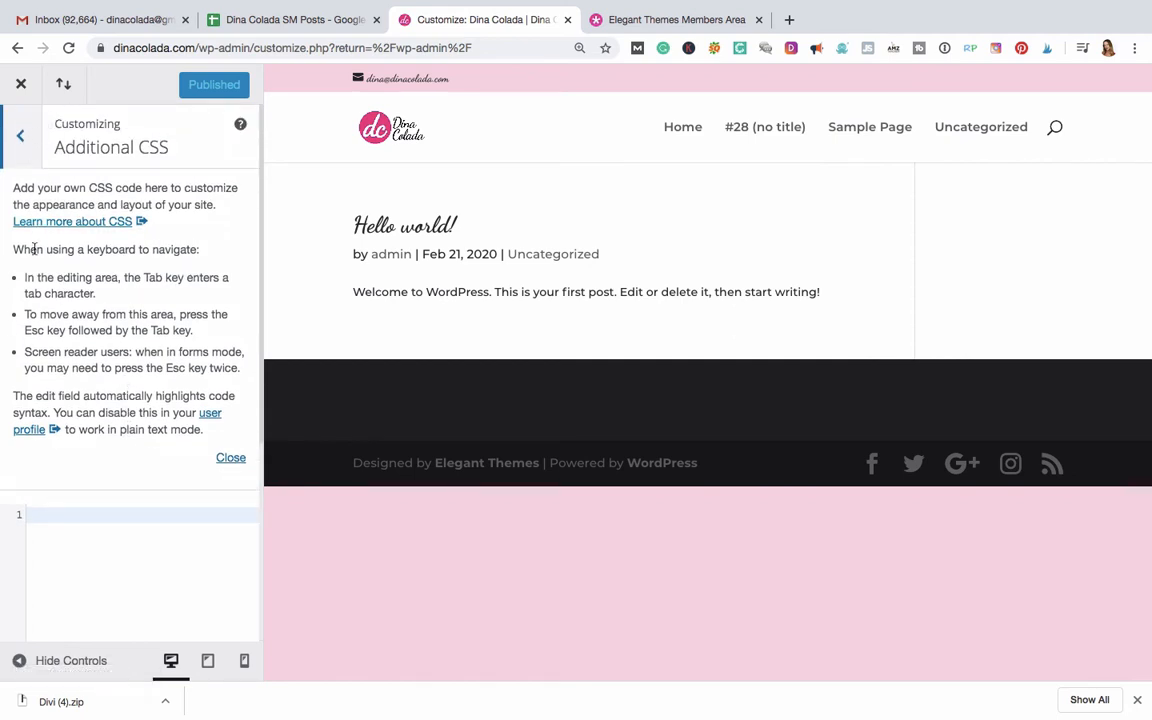
left_click(21, 136)
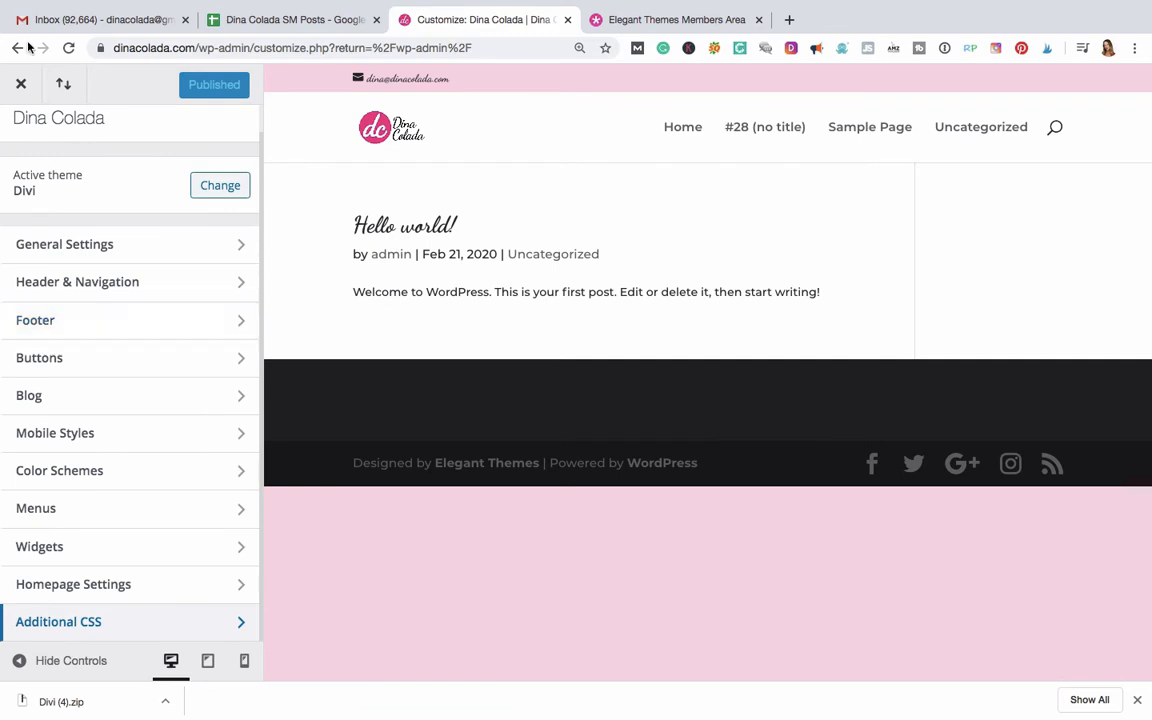
Step: Exit the customizer to the WordPress dashboard and open the General settings of the Yoast SEO plugin
left_click(20, 87)
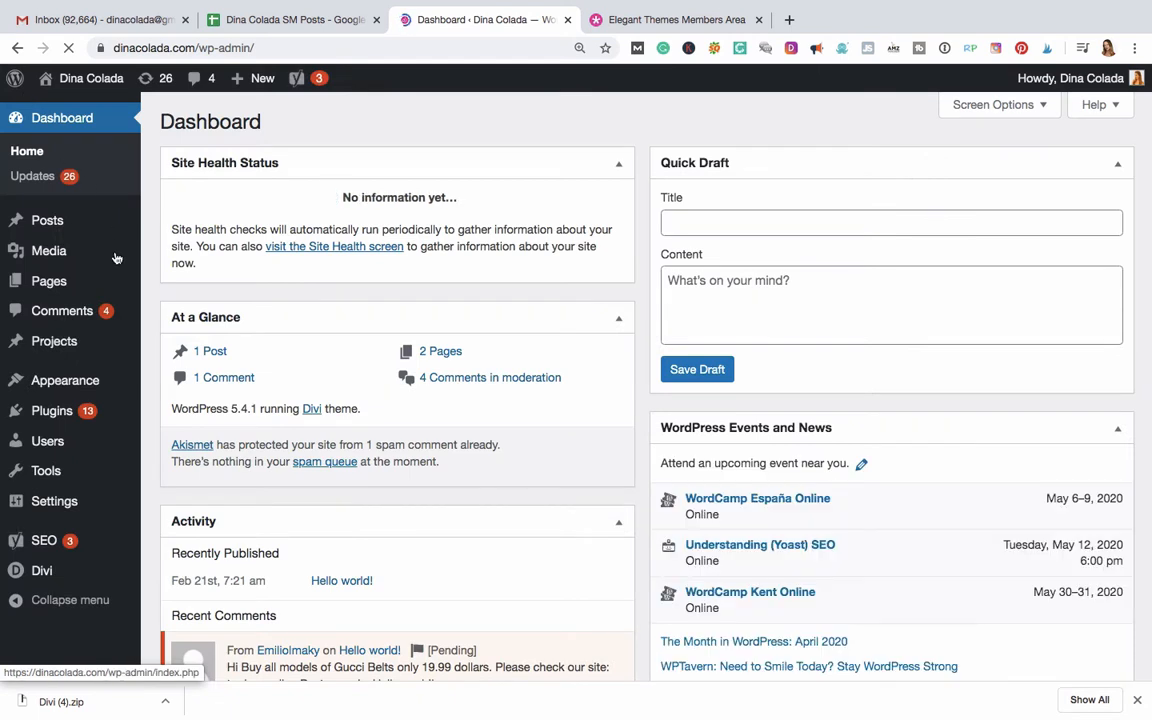
mouse_move(115, 258)
mouse_move(76, 428)
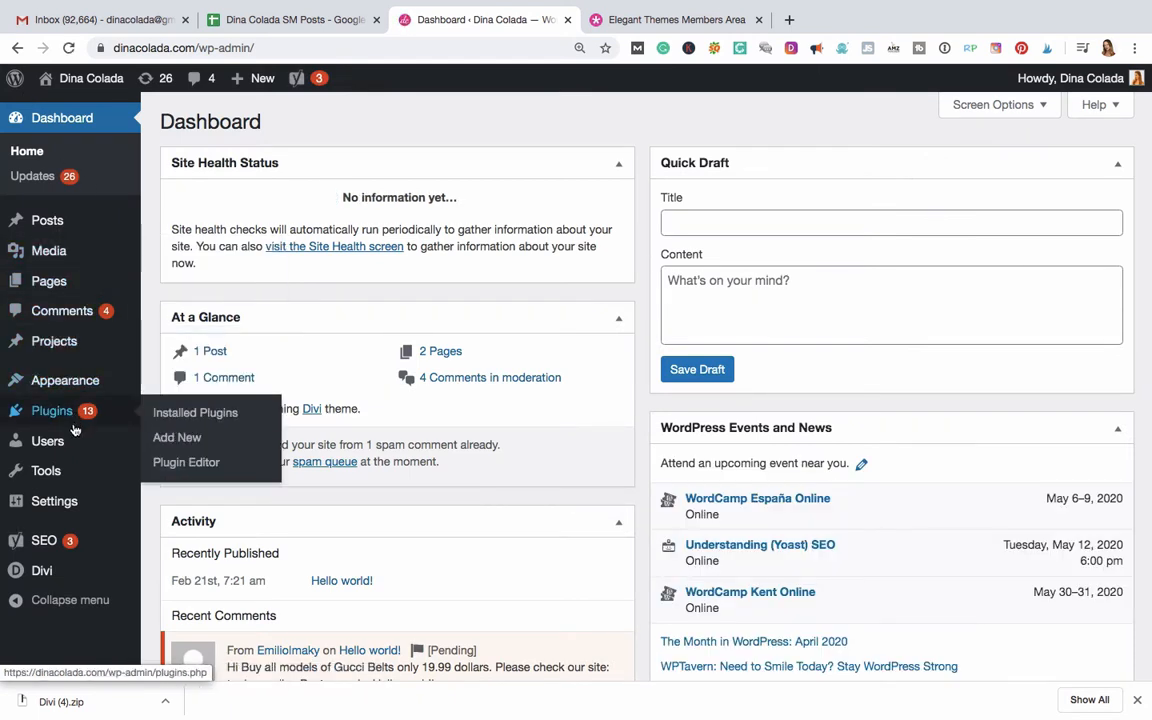
mouse_move(45, 544)
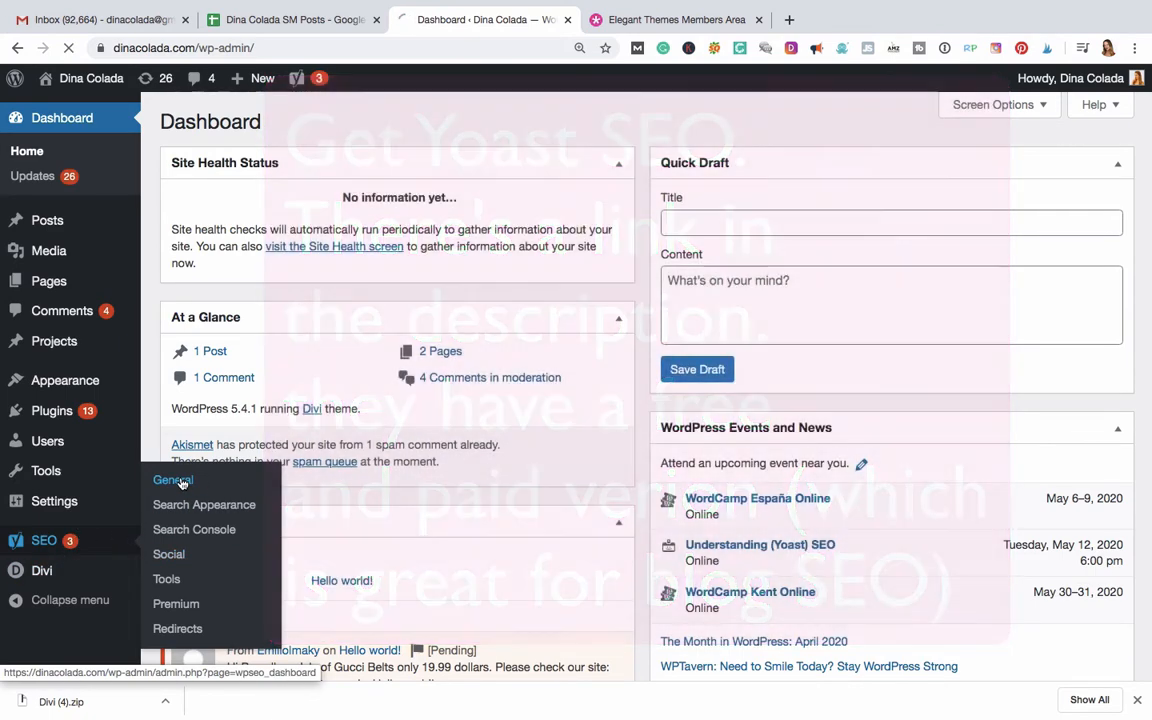
left_click(173, 480)
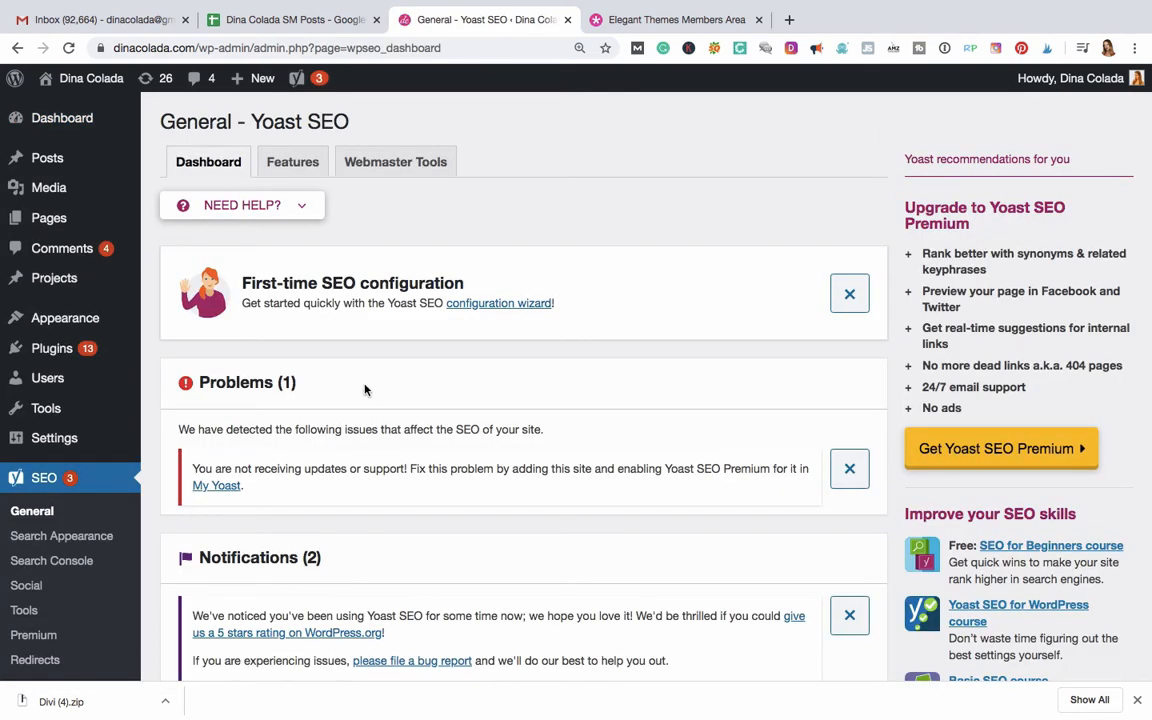
scroll(380, 420, "down", 3)
scroll(395, 445, "up", 3)
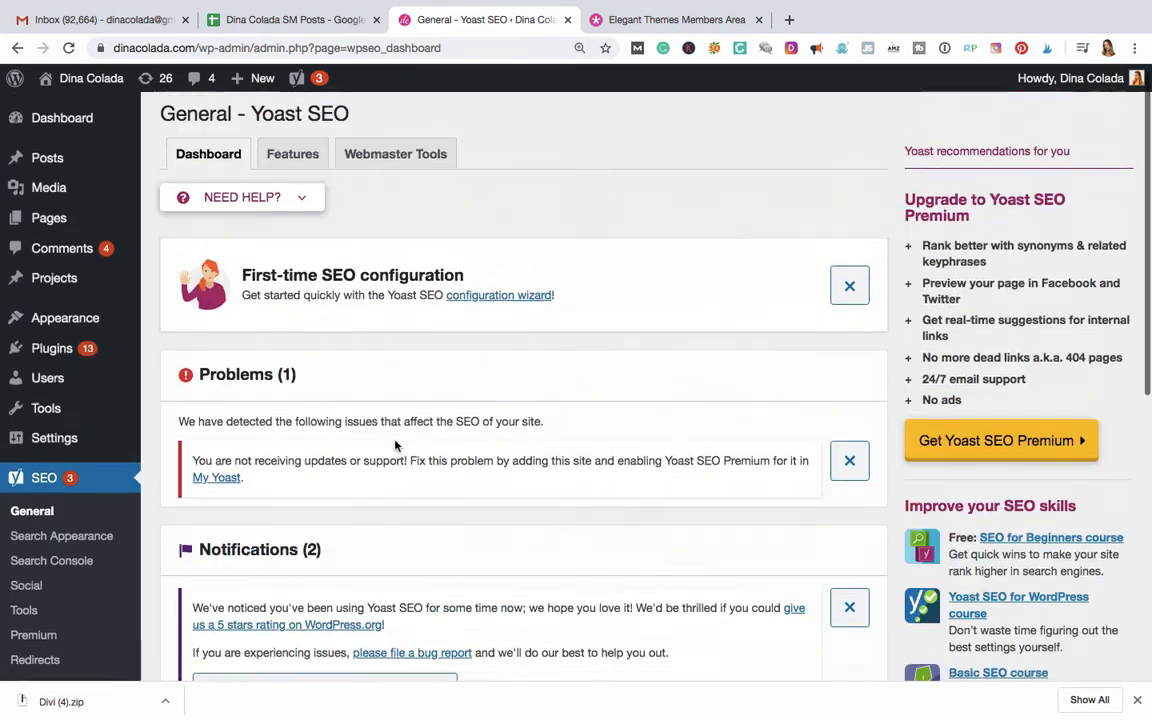
scroll(395, 445, "up", 1)
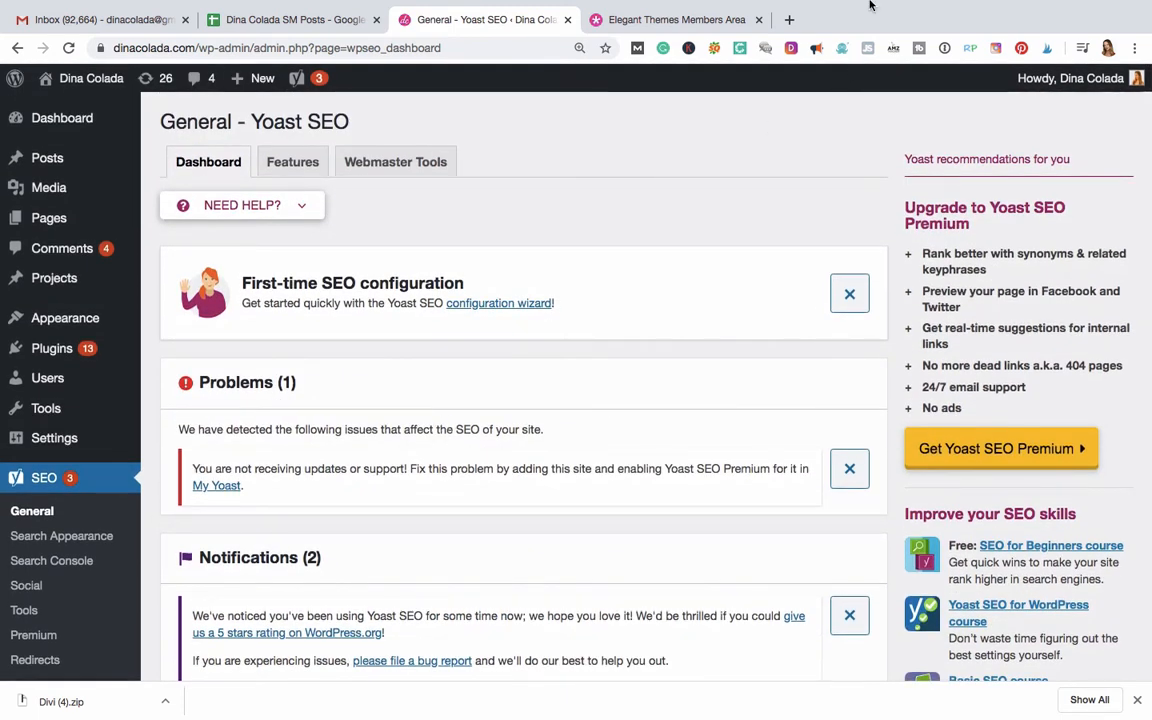
mouse_move(869, 5)
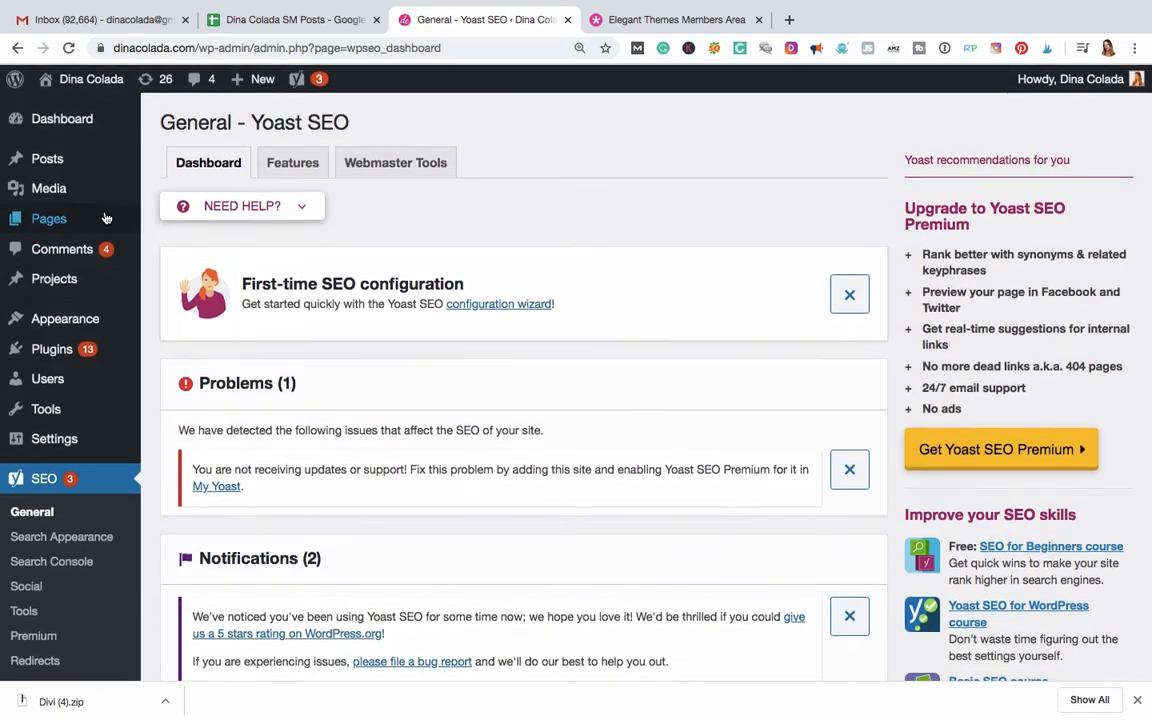
Step: Open the list of all pages and move the latest untitled Divi draft and the untitled published Divi page to the trash
mouse_move(96, 210)
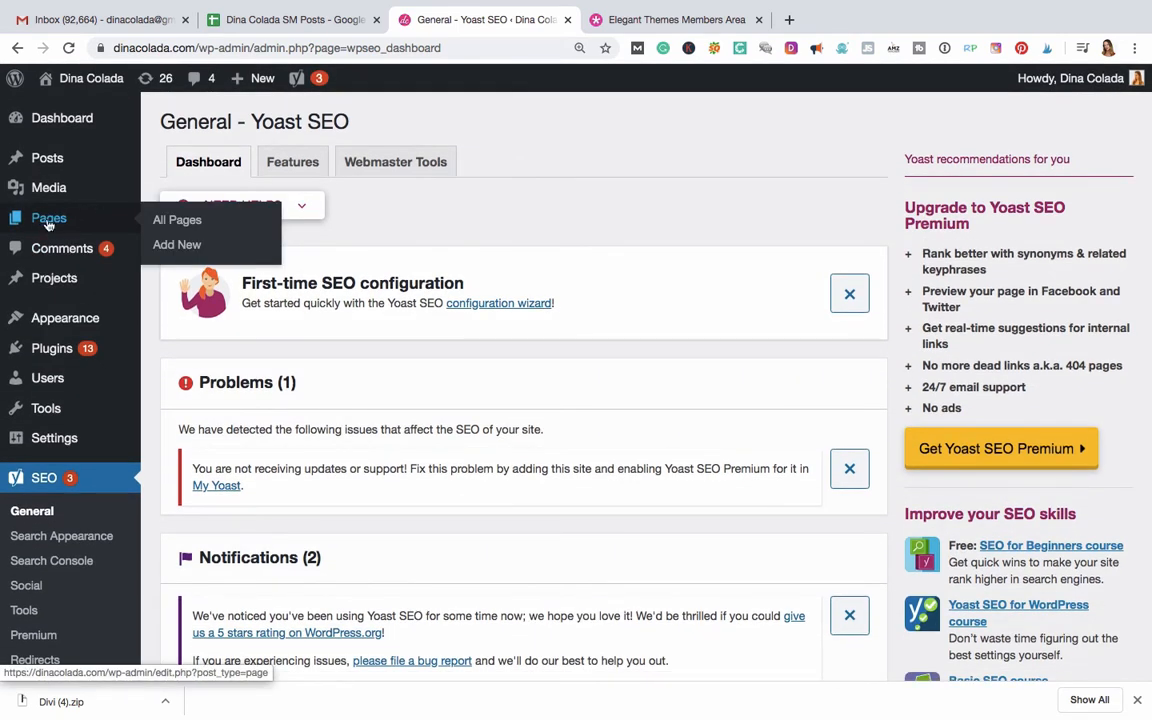
left_click(175, 221)
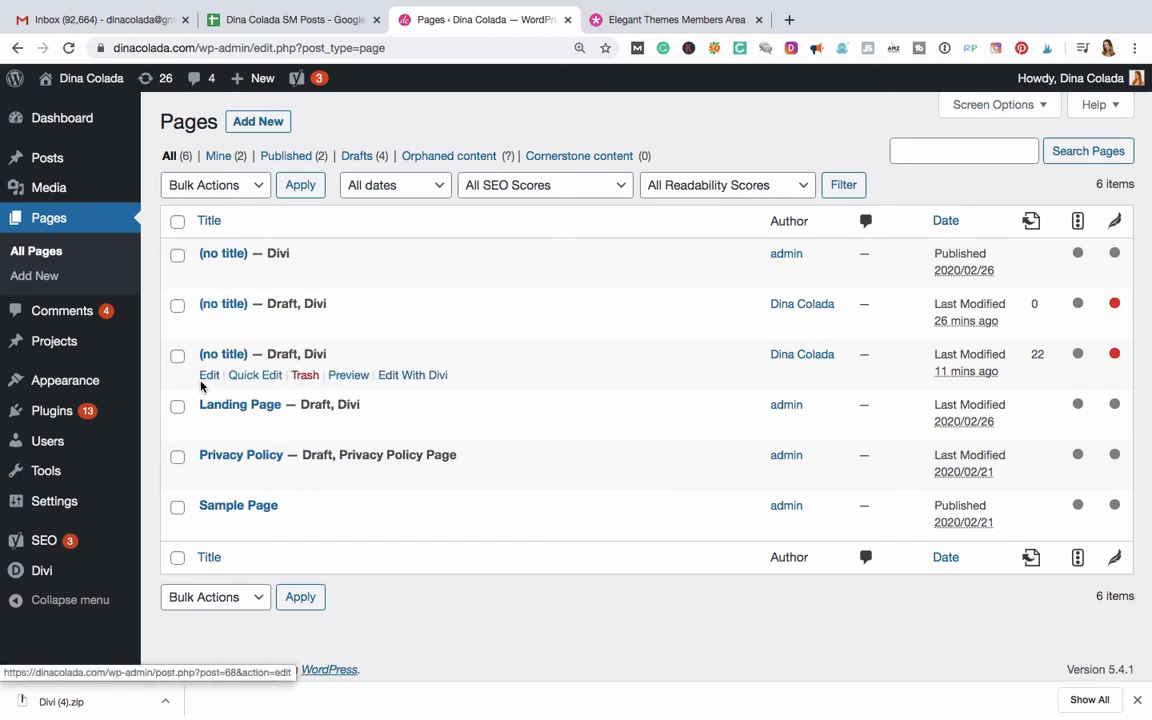
left_click(306, 377)
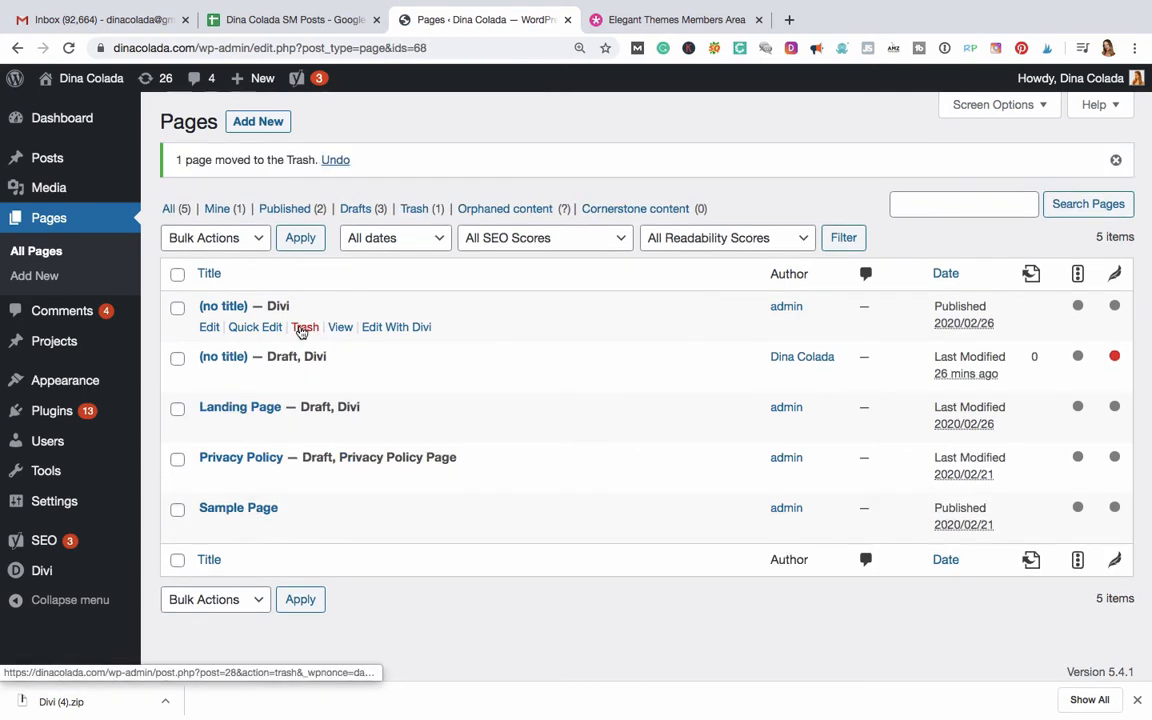
left_click(303, 332)
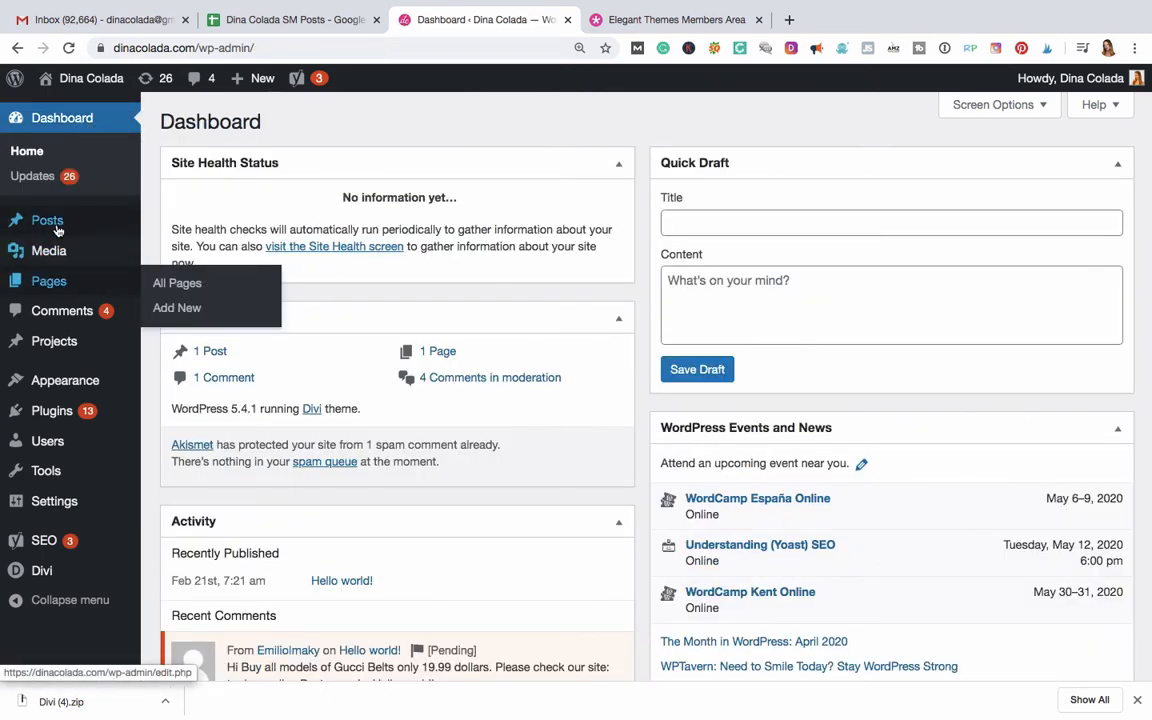
Step: Add a new page titled Homepage with the Divi builder and browse the premade layout packs
left_click(183, 314)
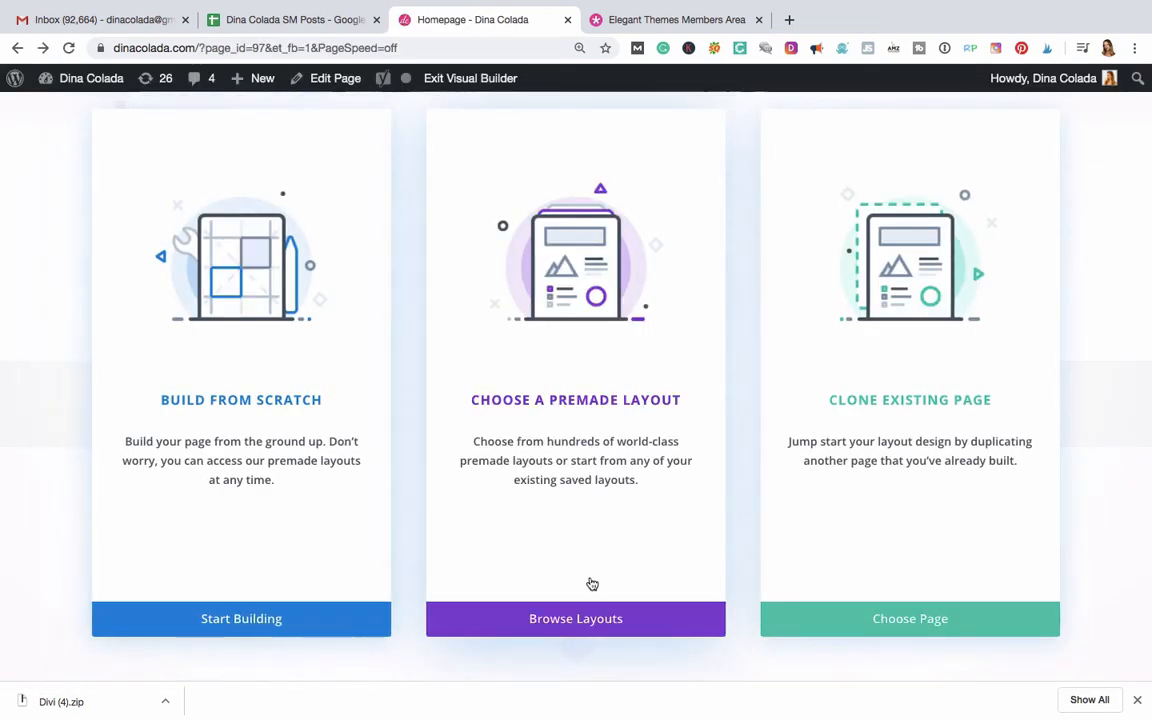
left_click(580, 622)
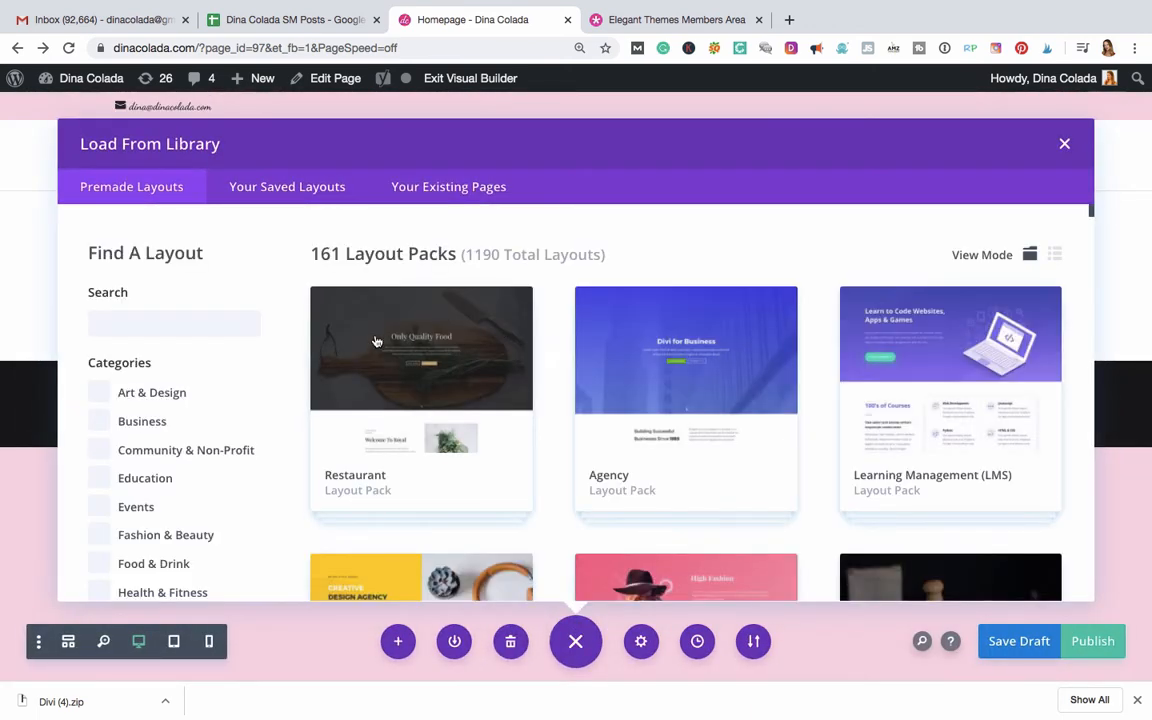
scroll(474, 418, "down", 3)
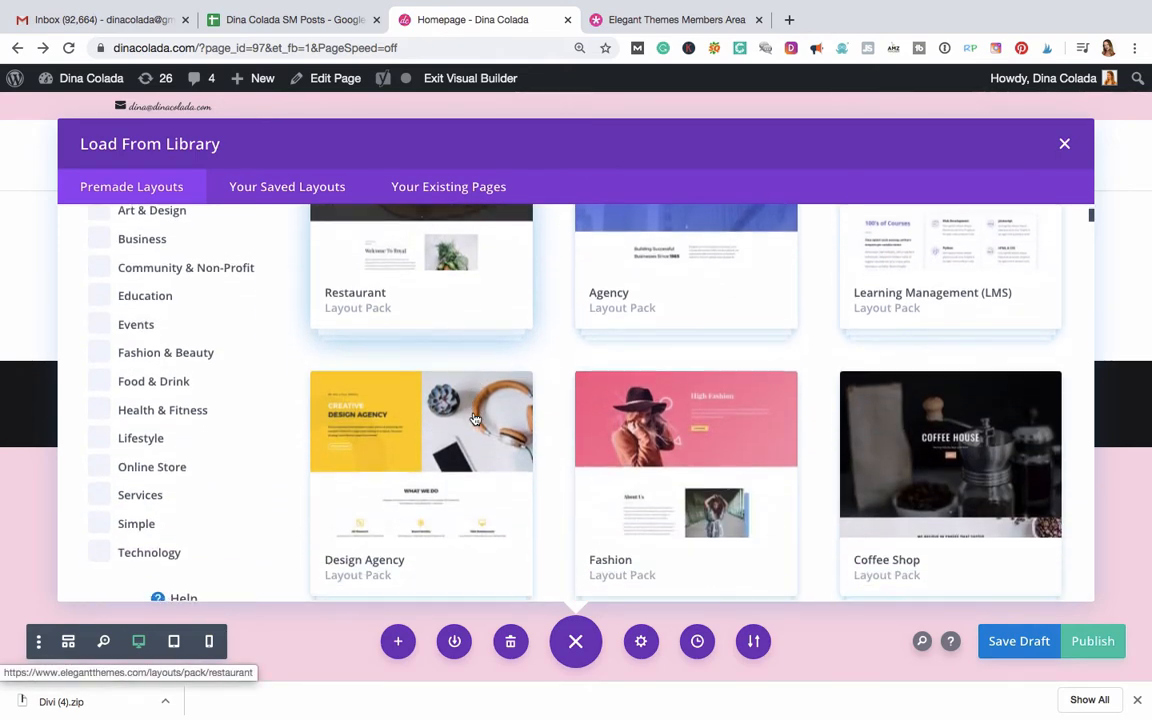
scroll(474, 418, "down", 7)
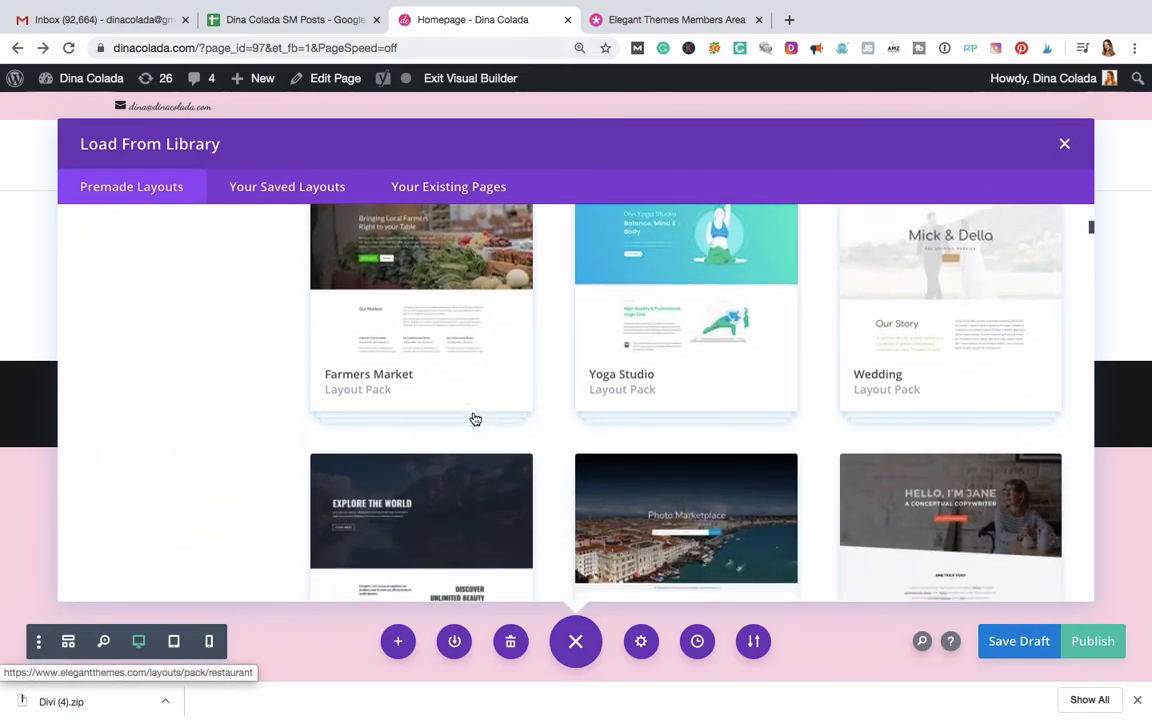
scroll(475, 419, "down", 10)
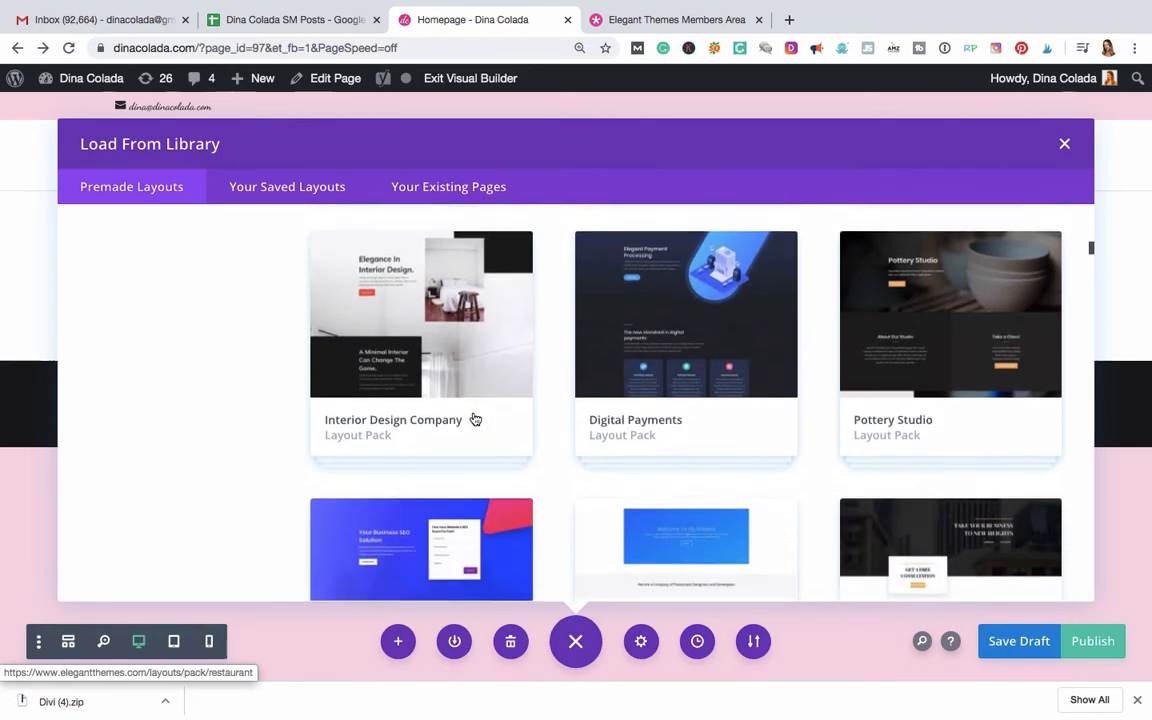
scroll(475, 419, "down", 6)
scroll(475, 419, "up", 4)
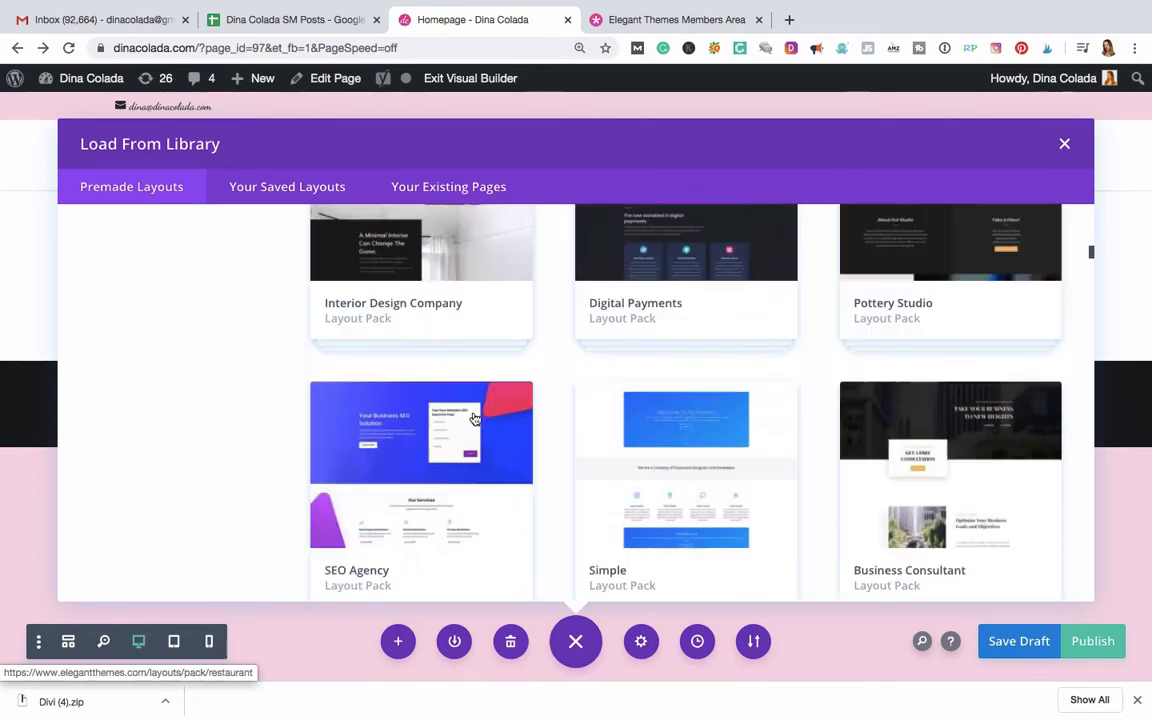
scroll(474, 418, "up", 18)
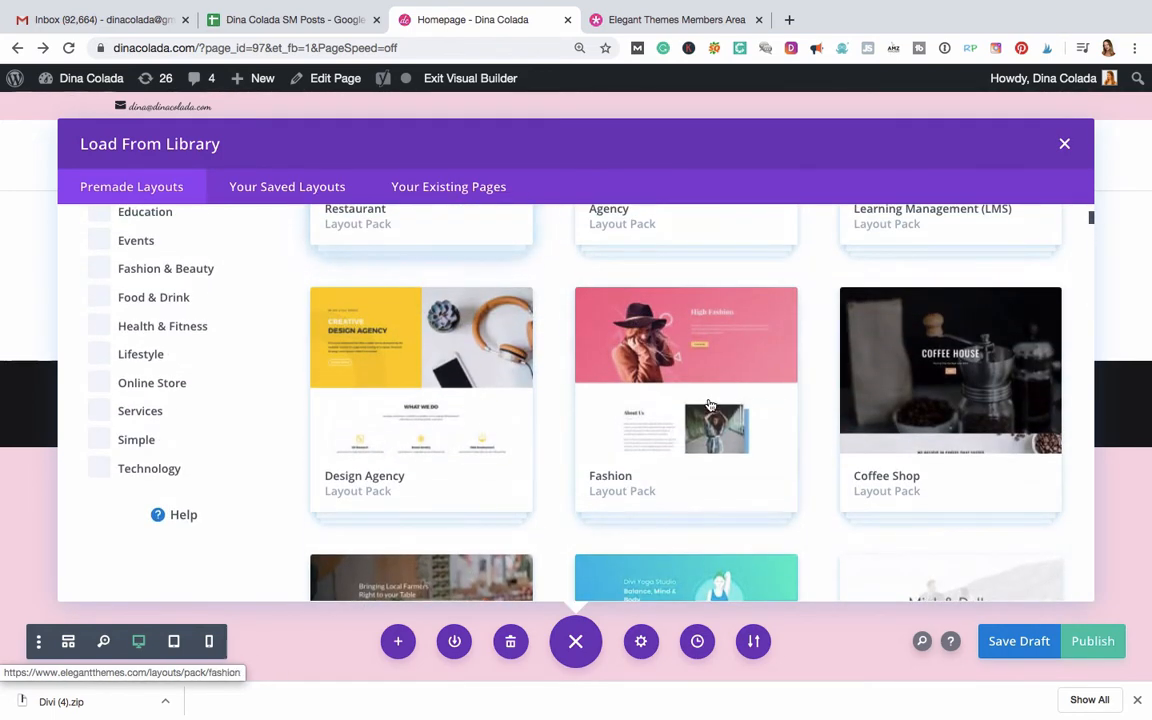
Step: Preview the Fashion Landing Page layout from the Fashion pack and load it onto the page
left_click(684, 396)
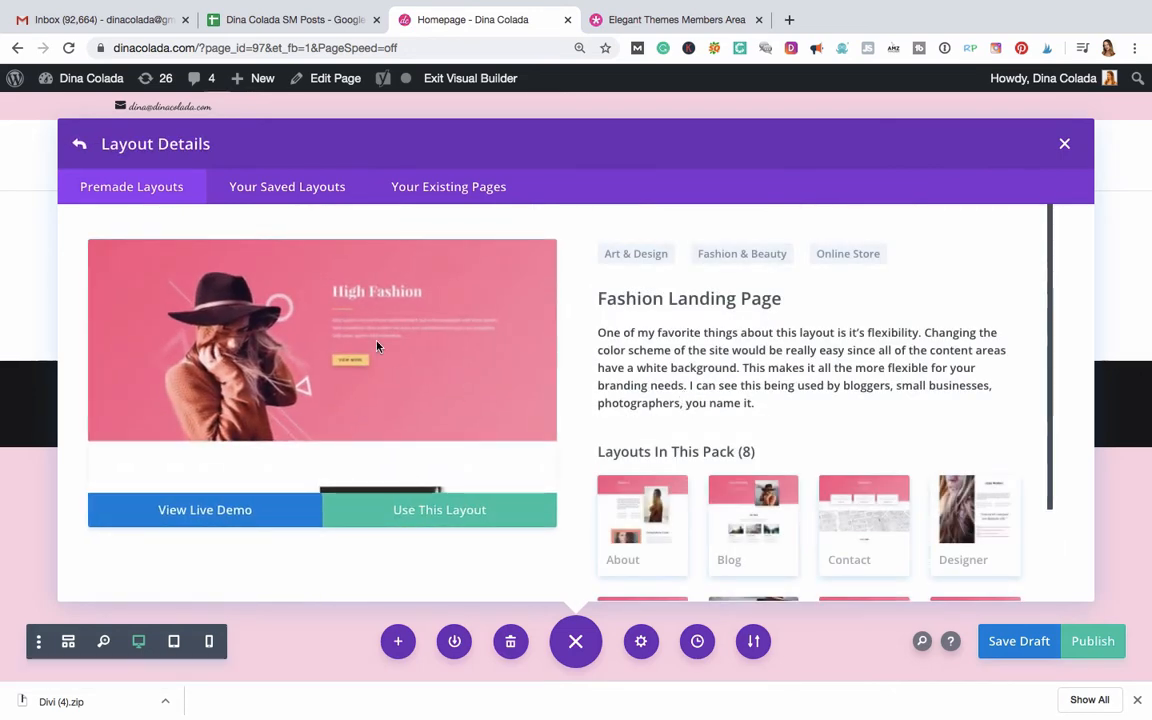
scroll(488, 386, "down", 5)
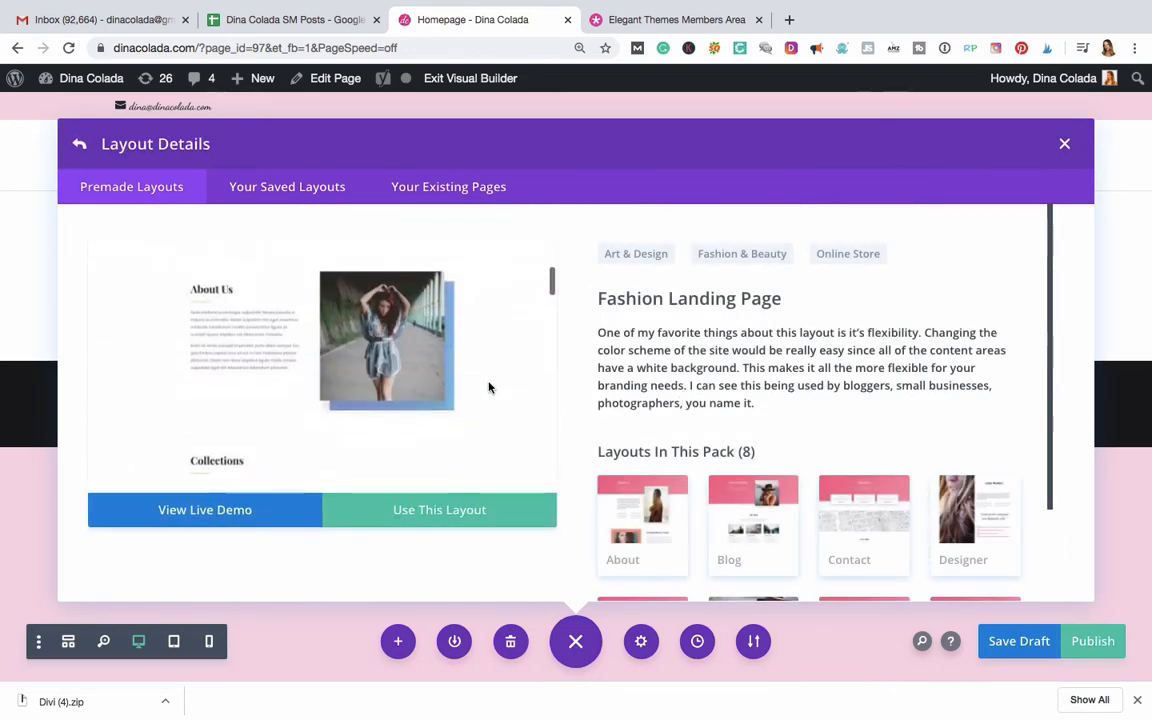
left_click(424, 513)
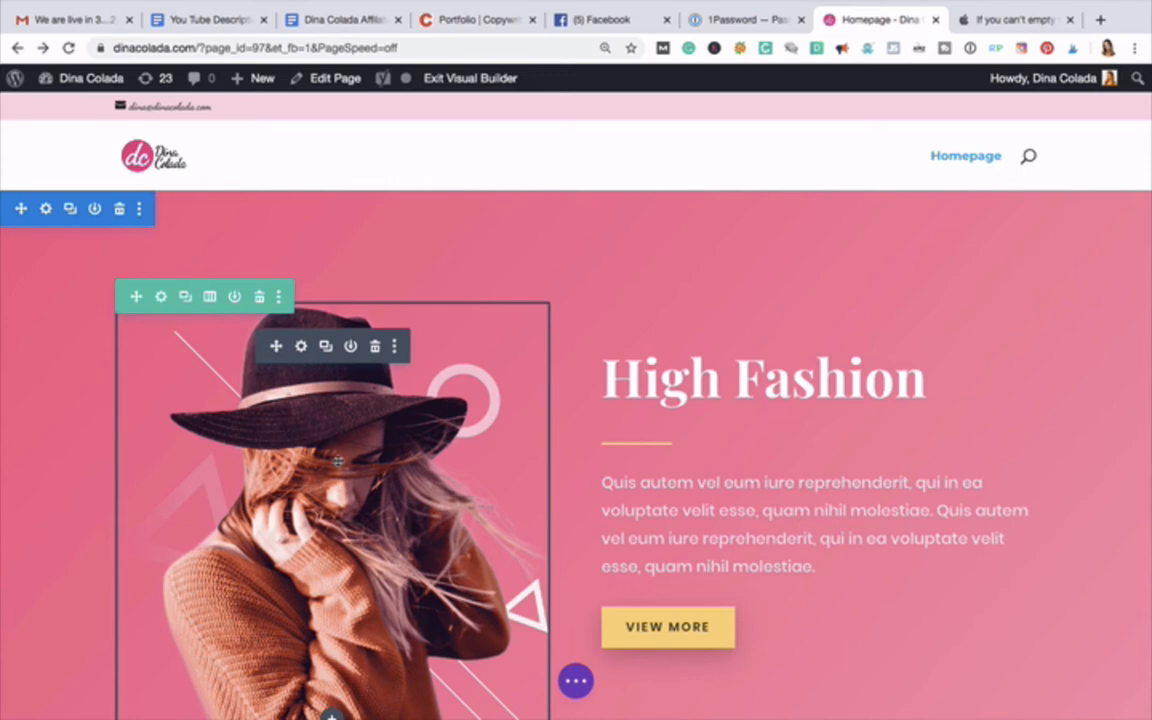
Step: Replace the hero section's image with the woman's headshot from the media library and save the image settings
scroll(350, 538, "down", 2)
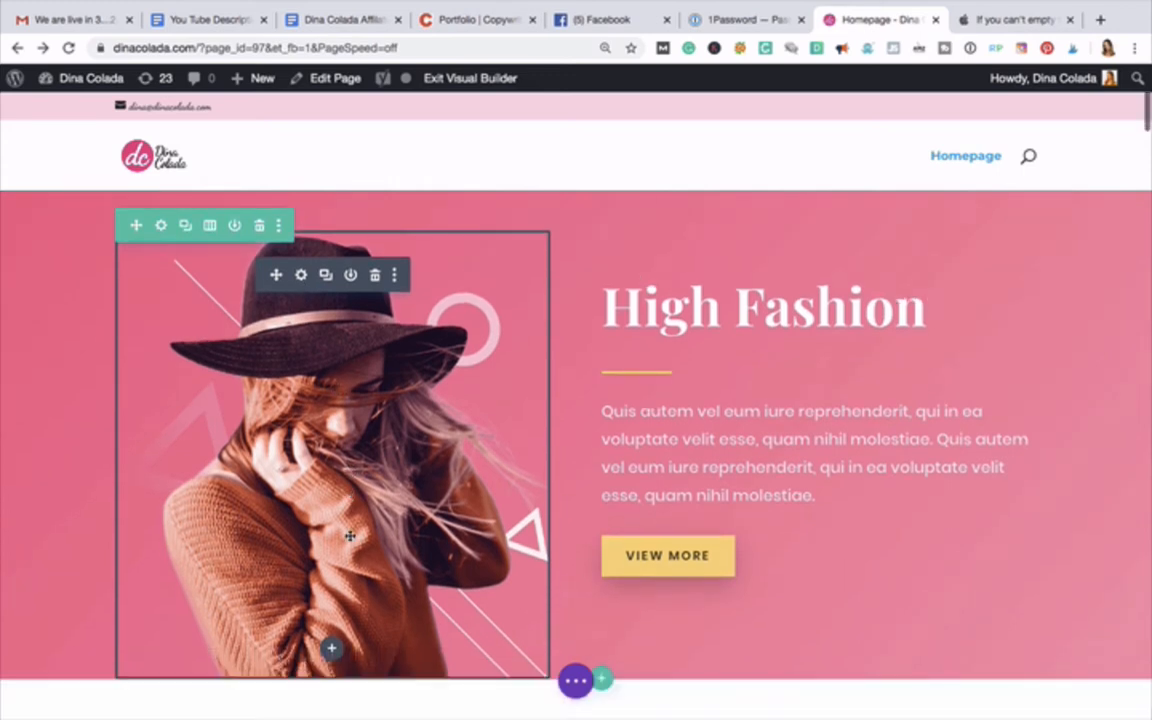
left_click(301, 277)
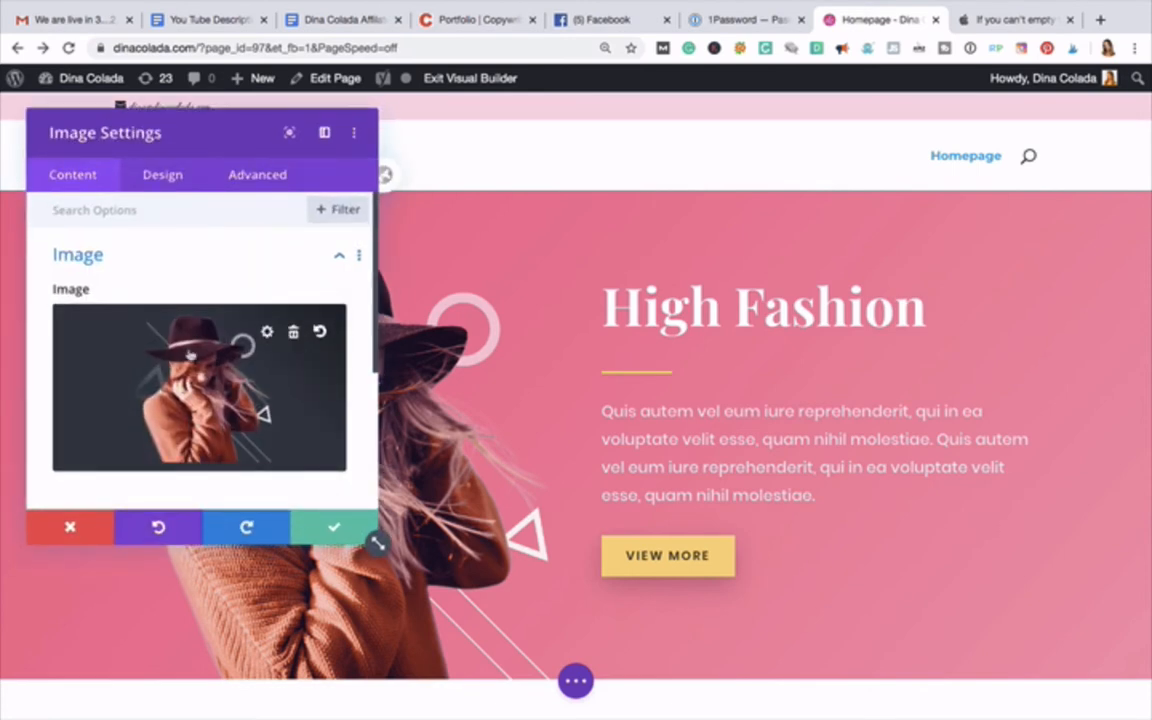
scroll(190, 340, "down", 1)
scroll(191, 355, "down", 1)
scroll(191, 355, "up", 1)
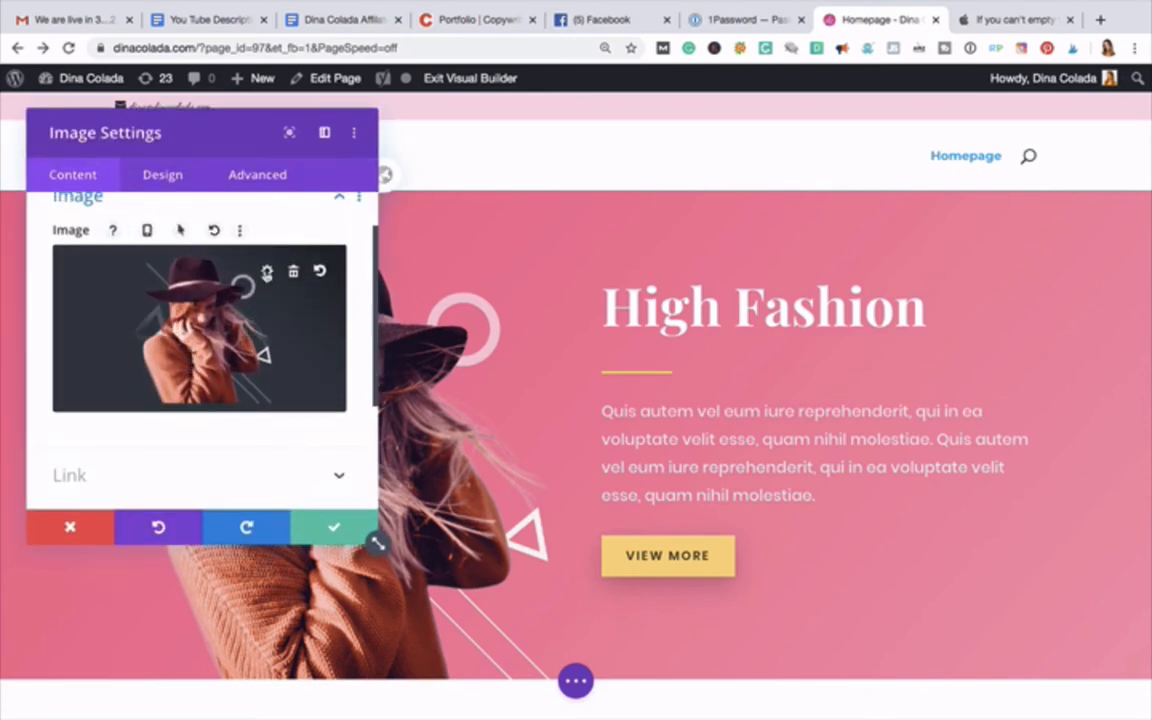
left_click(267, 272)
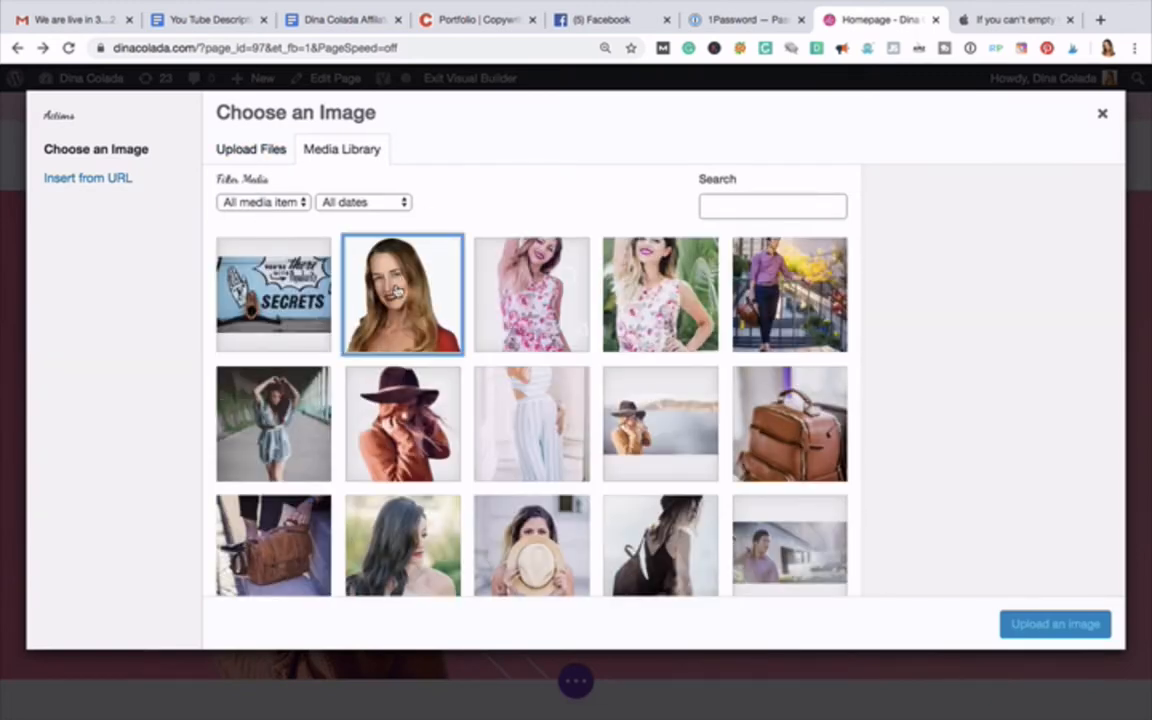
left_click(397, 291)
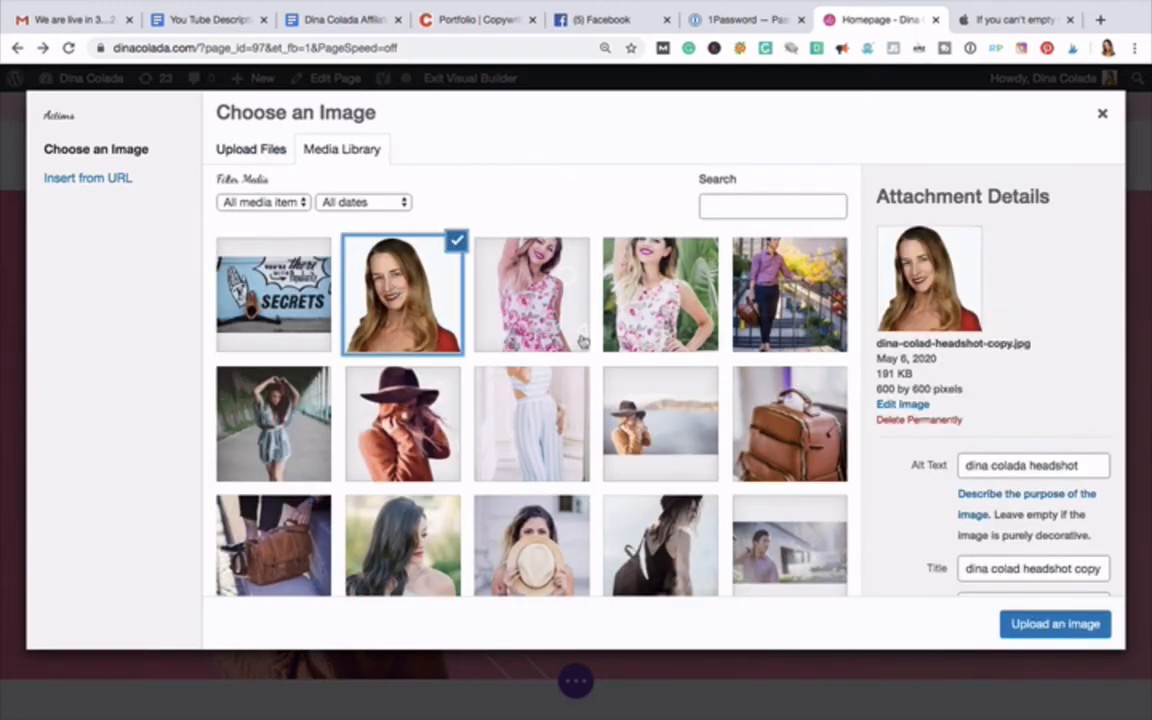
left_click(1062, 625)
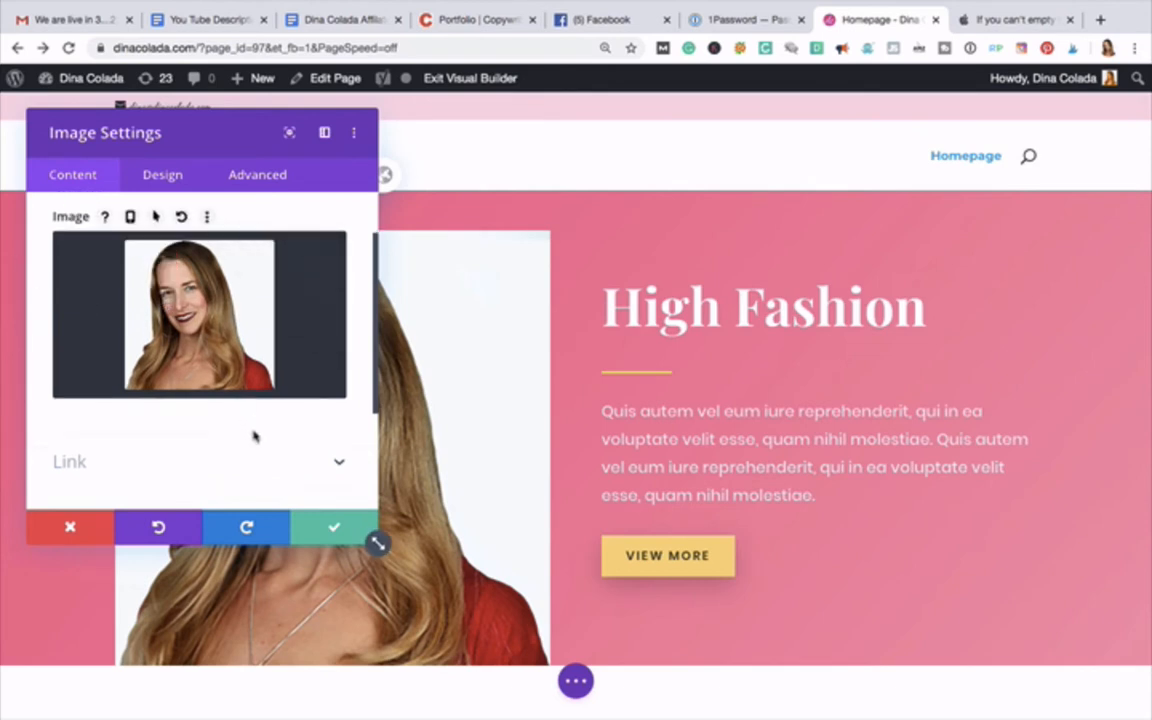
left_click(335, 530)
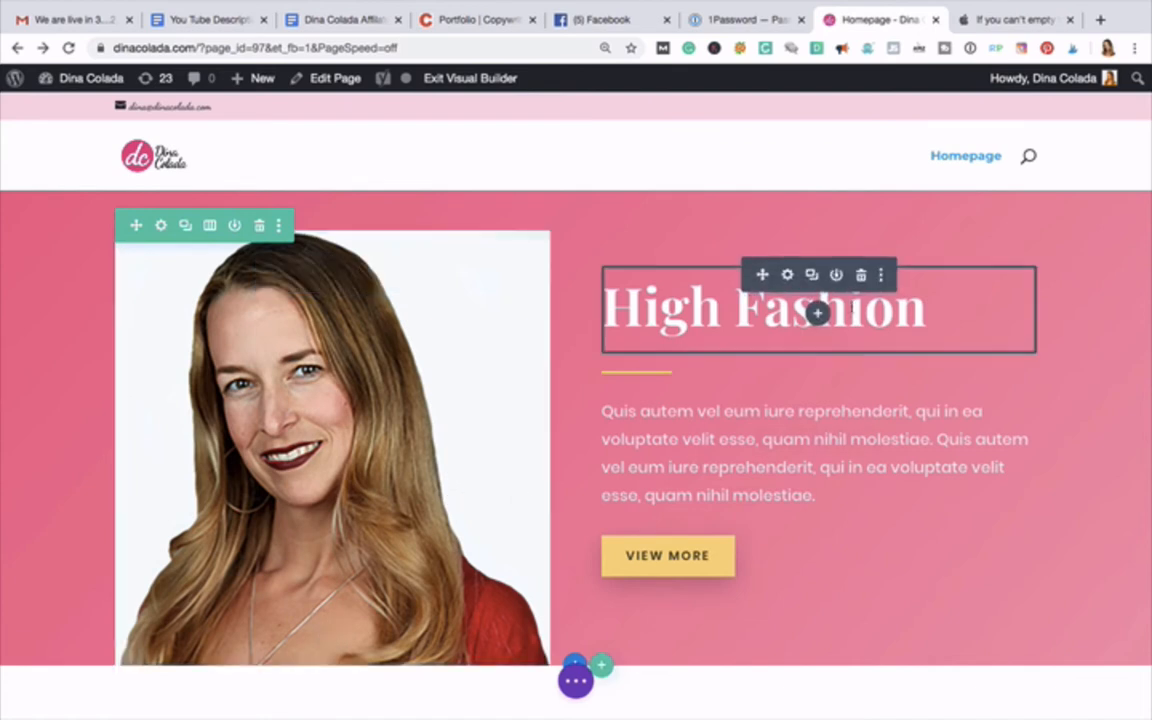
Step: Replace the "High Fashion" hero heading with the site owner's full name
left_click(848, 305)
left_click_drag(925, 307, 610, 308)
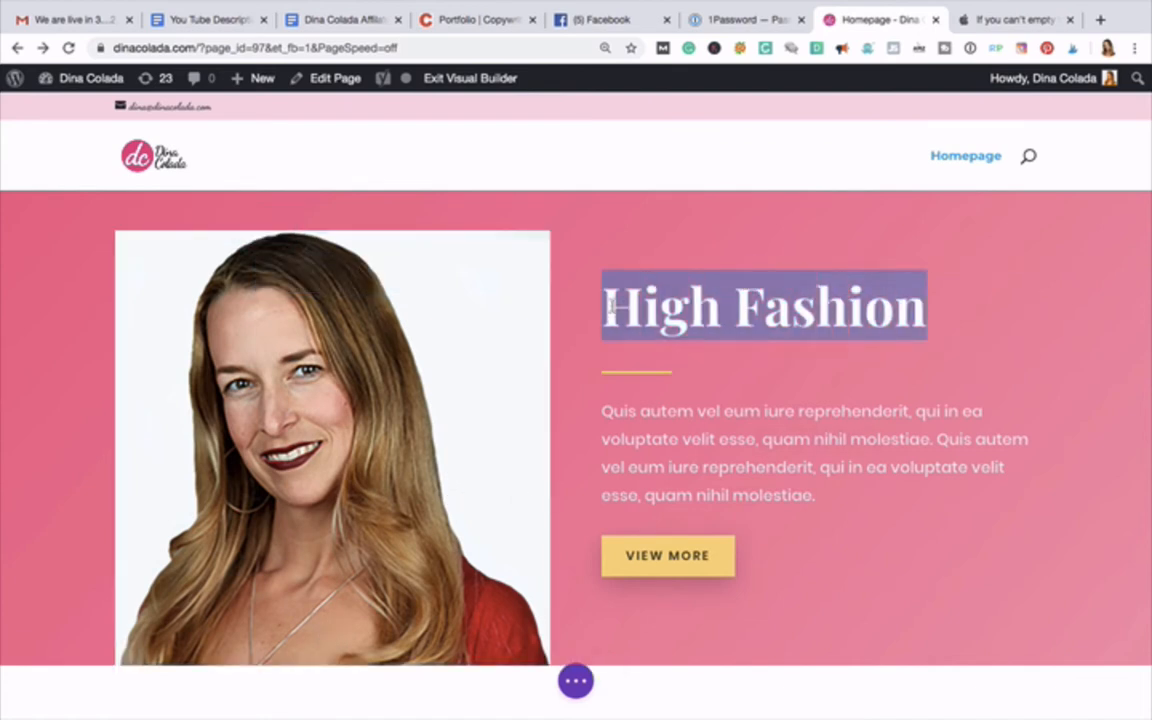
type("Dina C")
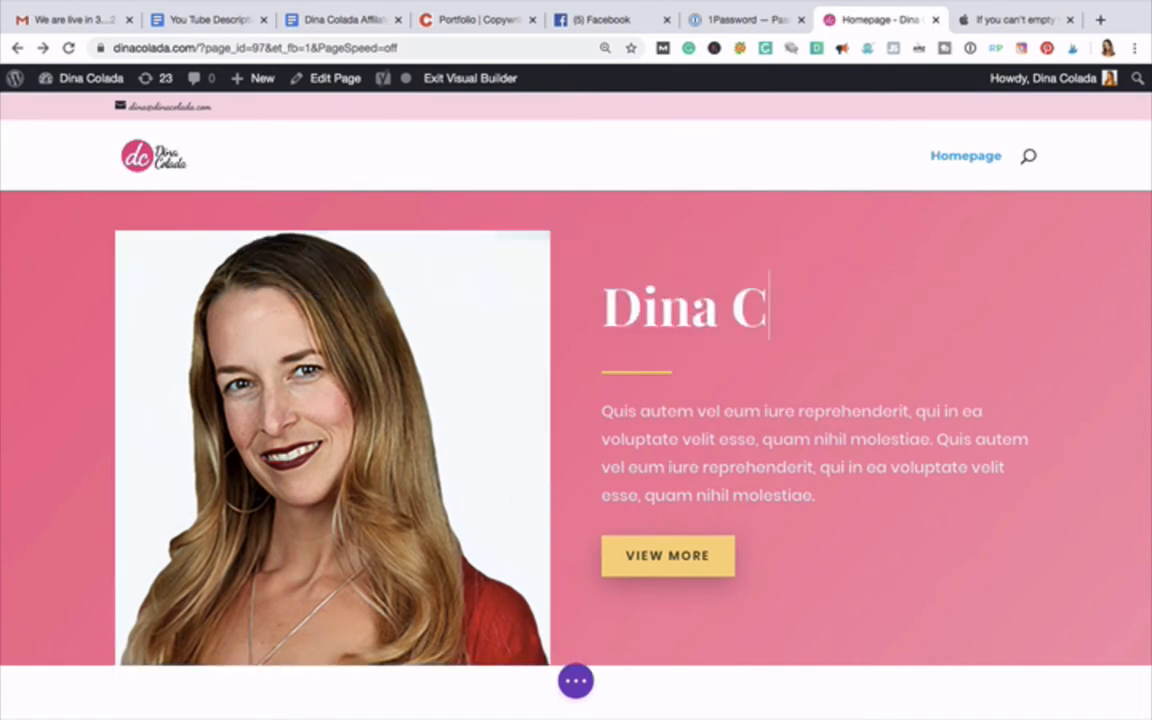
type("olada")
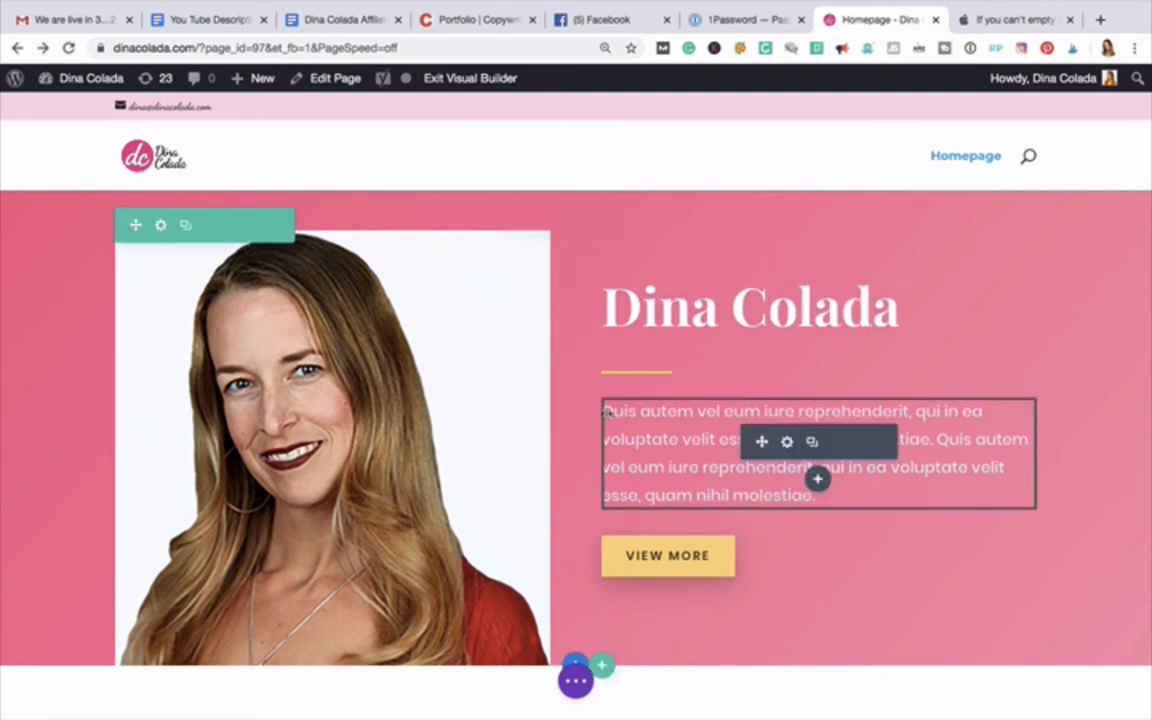
Step: Clear the placeholder paragraph below the hero heading in its text settings
key("ctrl+a")
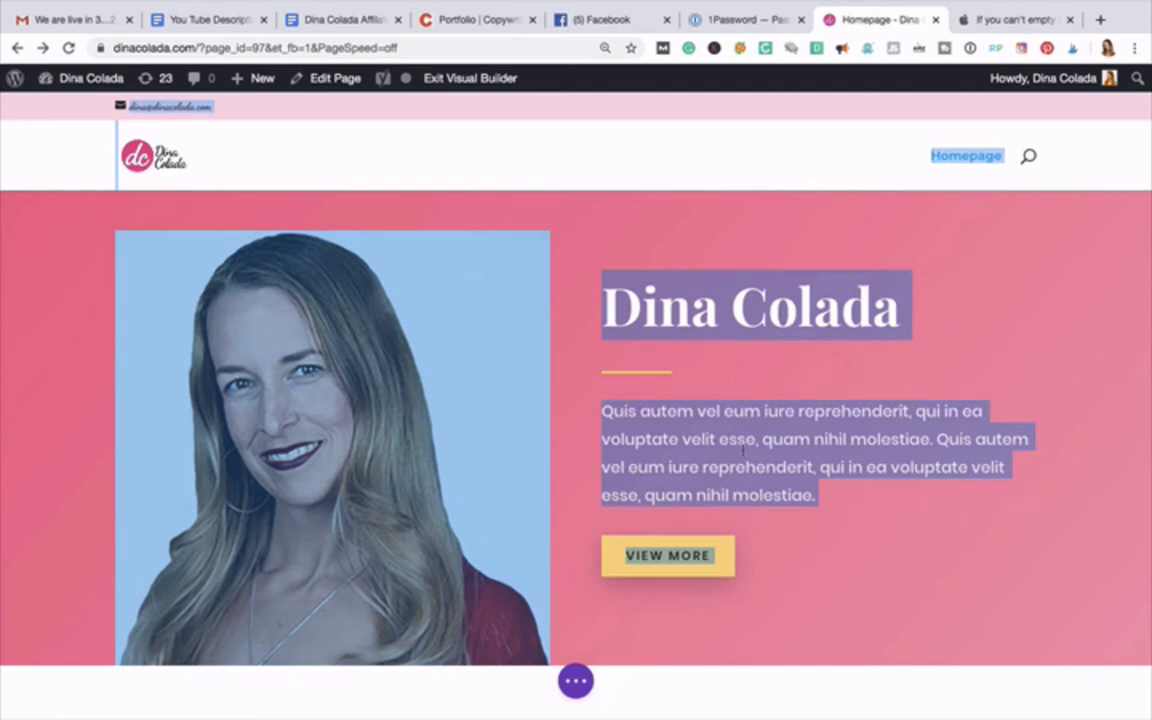
left_click(826, 492)
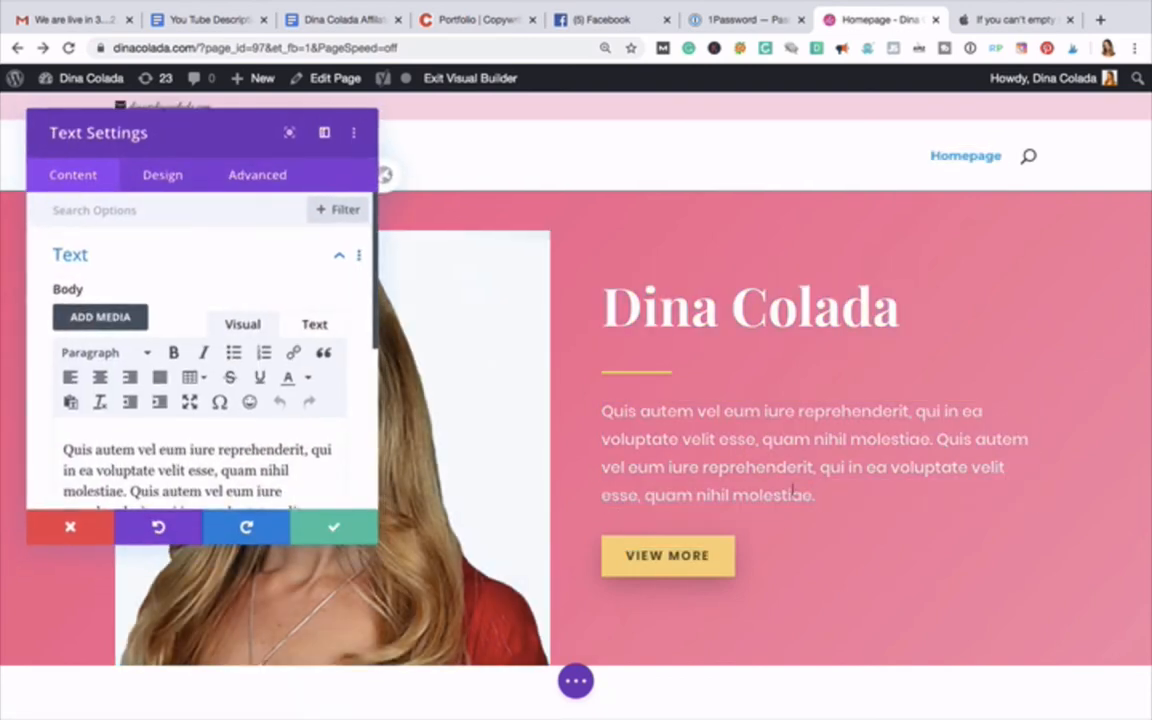
left_click_drag(826, 492, 601, 411)
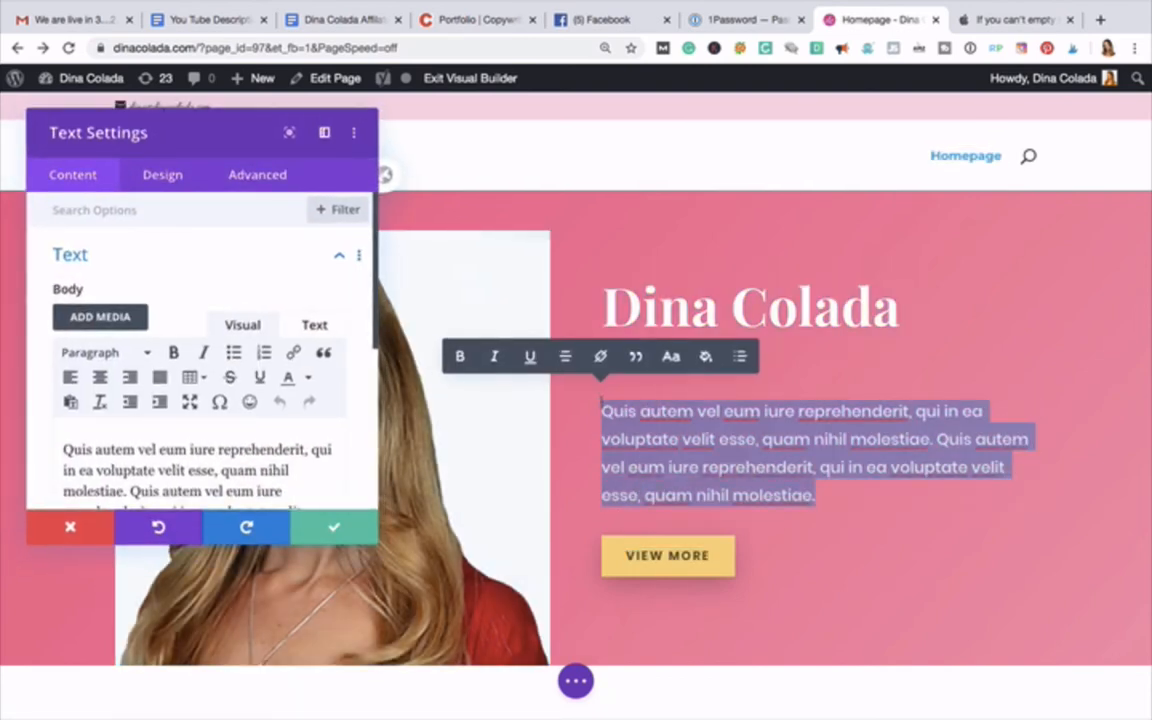
key("BackSpace")
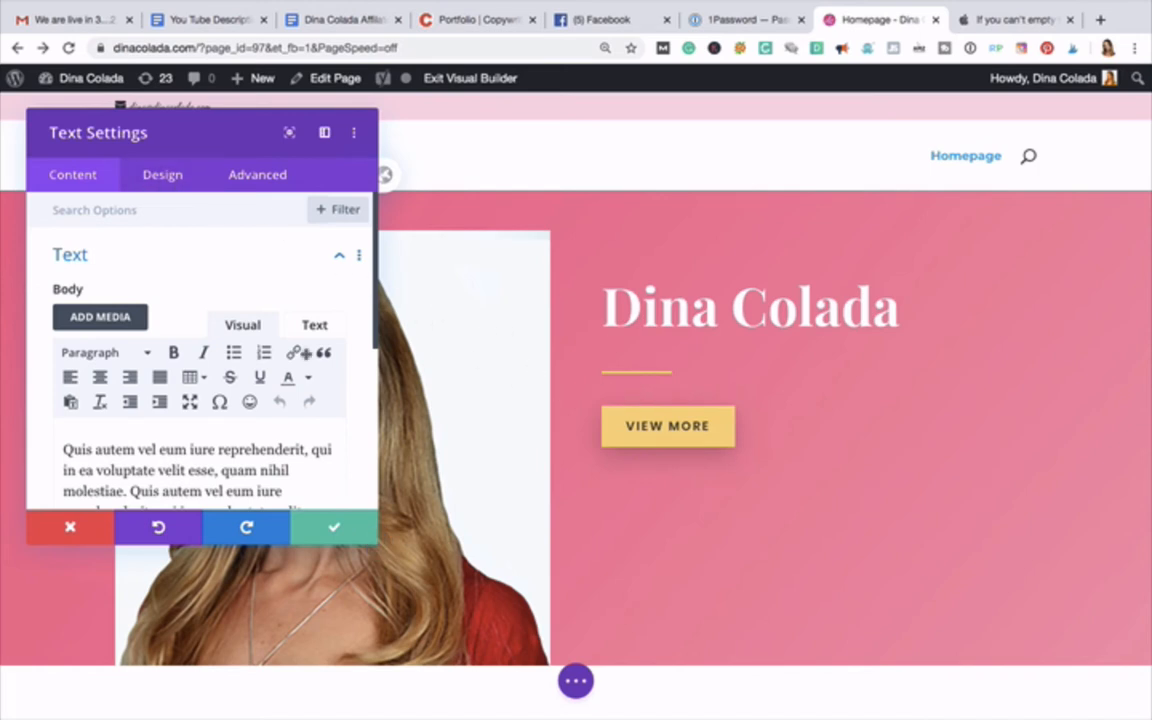
left_click(136, 463)
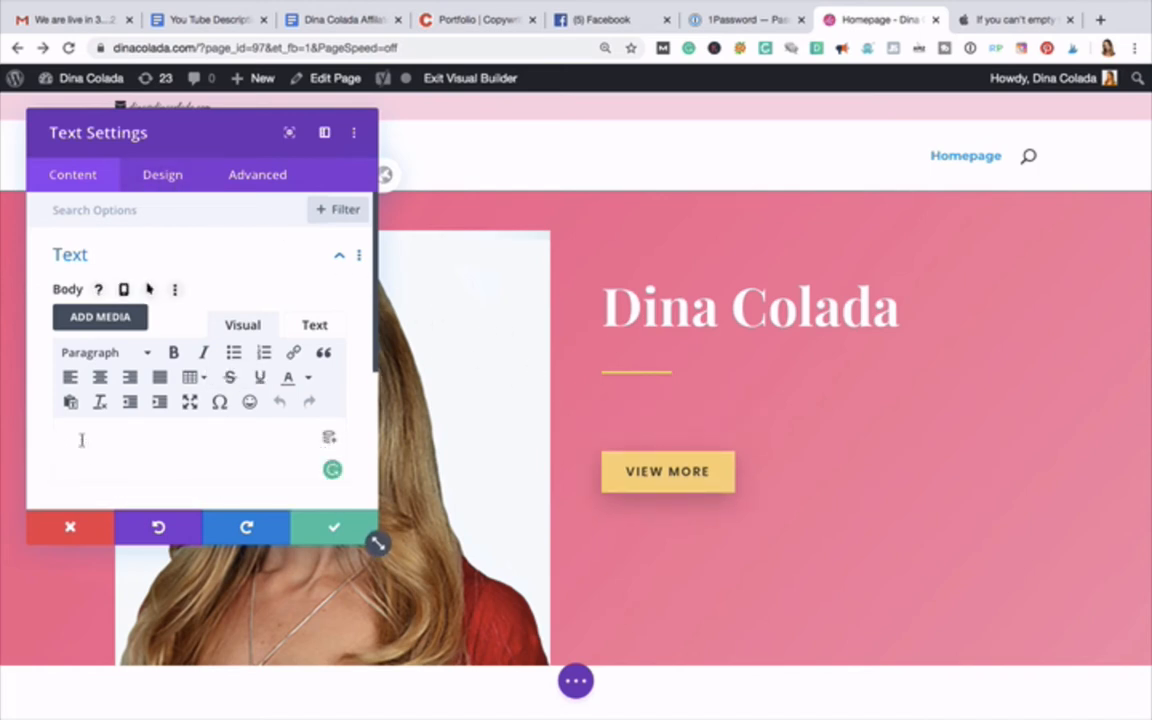
Step: Write the hero paragraph as the site owner's full name plus "is an entrepreneur, dating coach and direct response copywriter." and save it
type("Dina Cola")
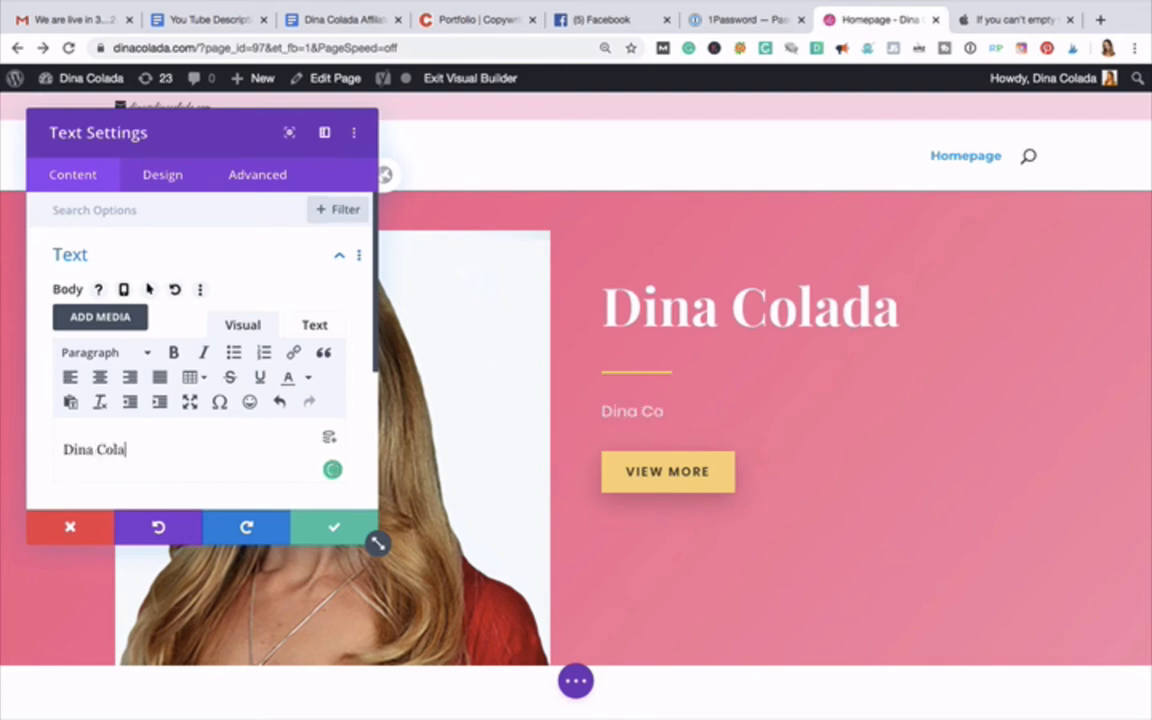
type("da is an entre")
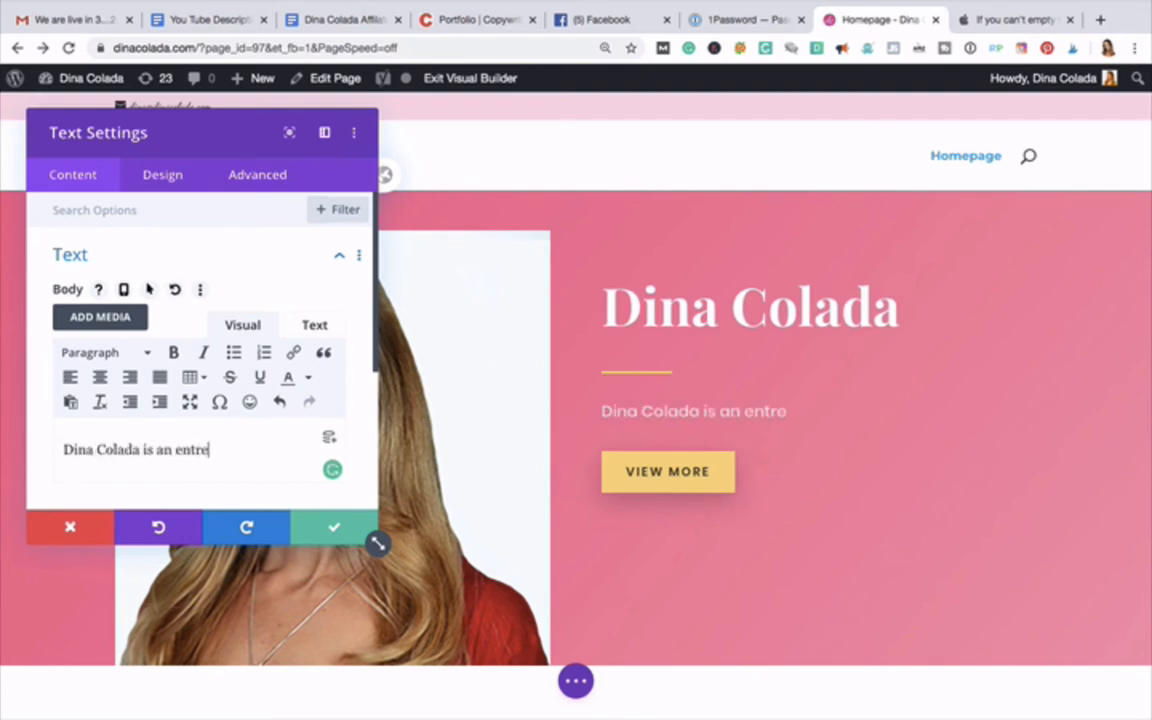
type("preneur")
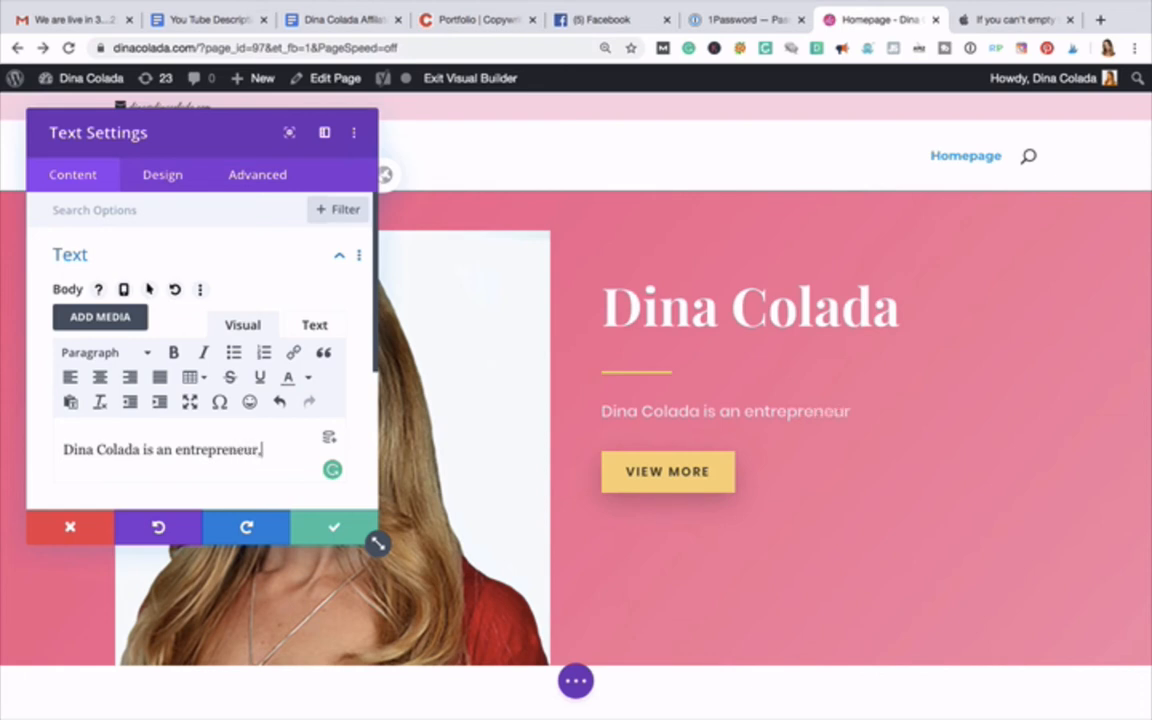
type(", dating ")
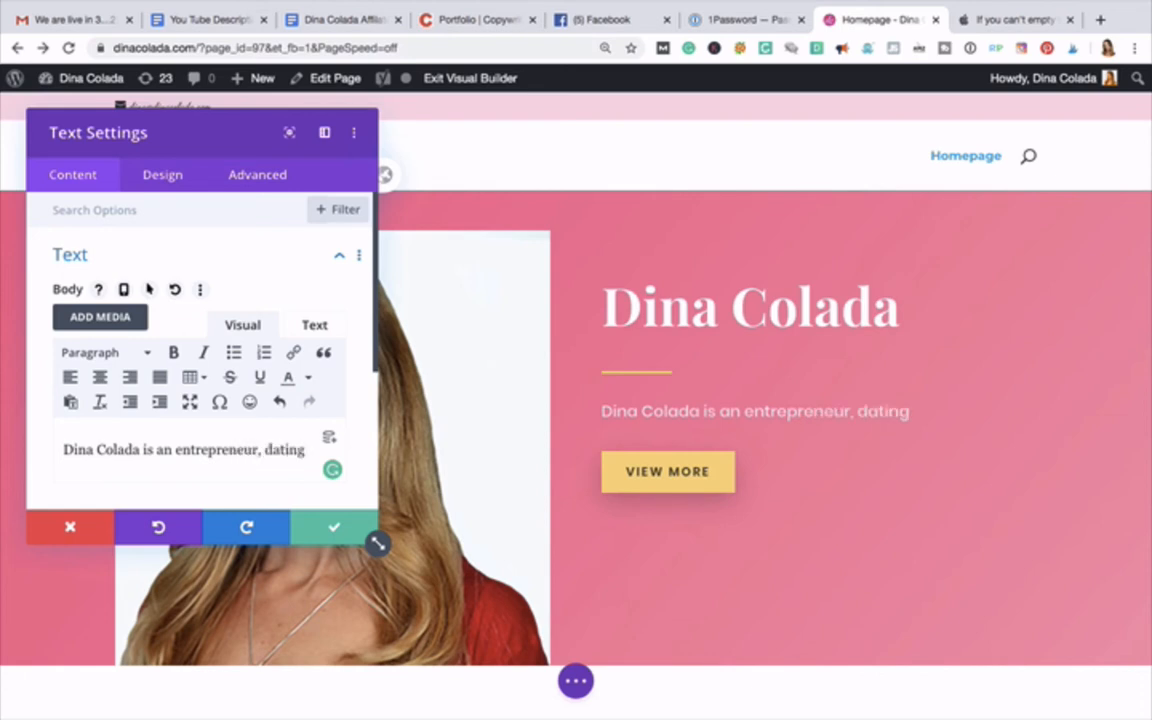
type("coach and dire")
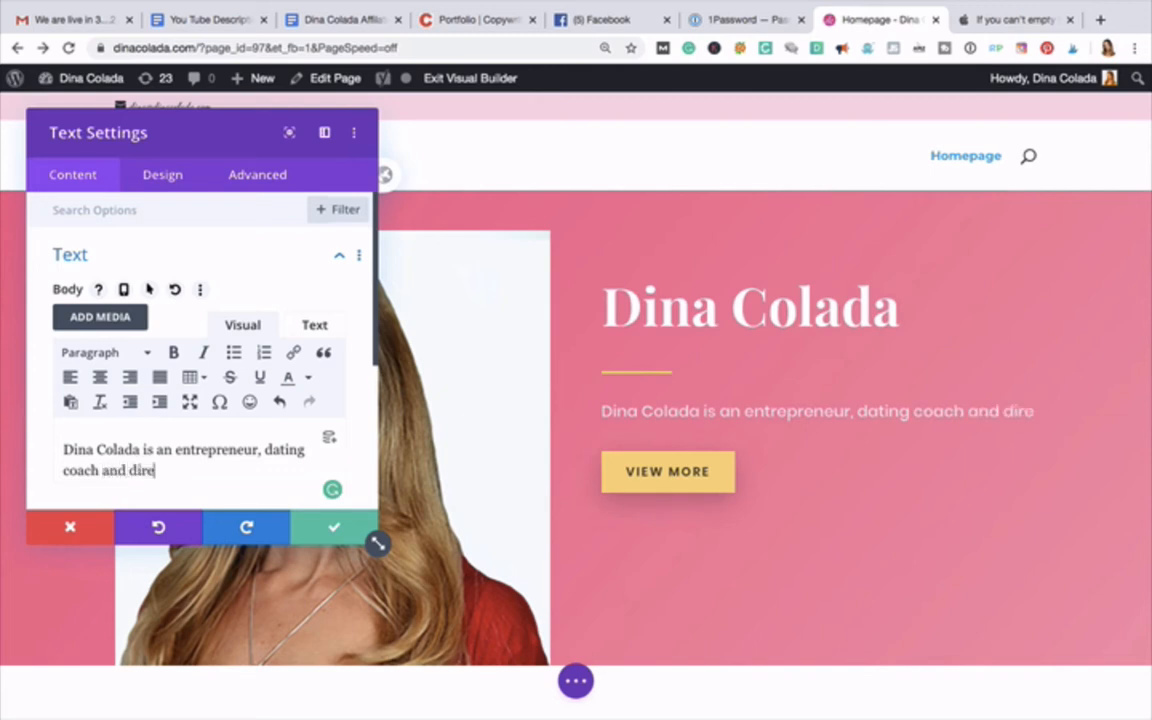
type("c")
type("t res")
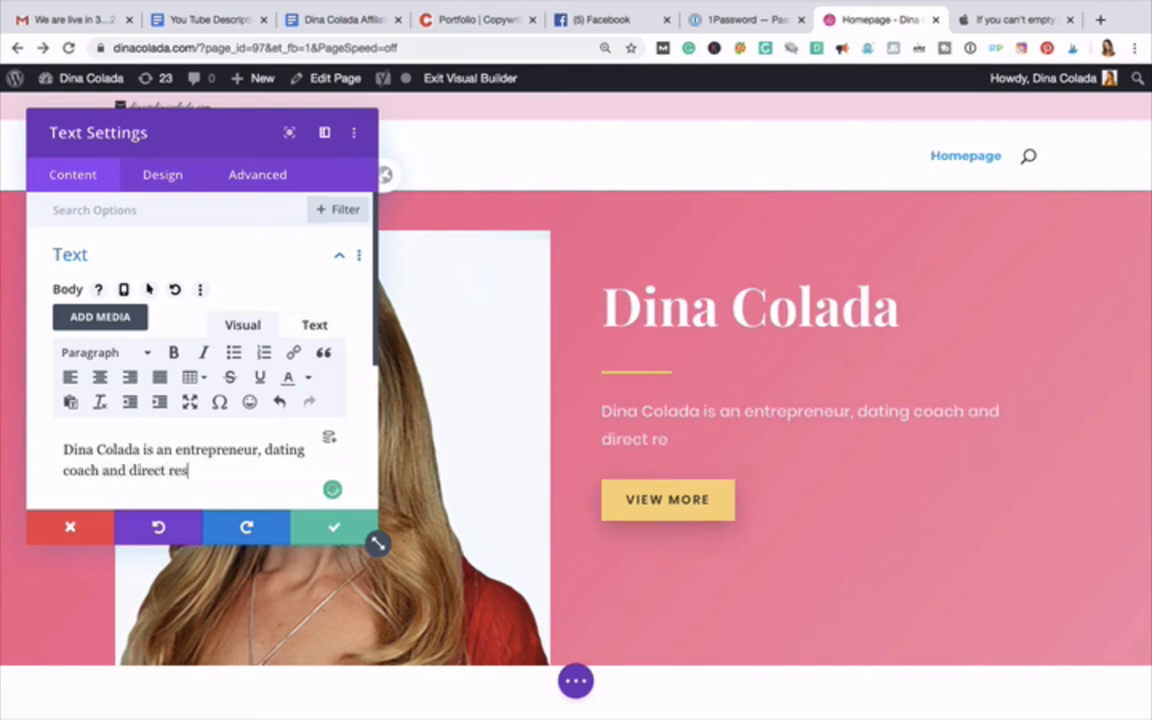
type("ponse copywriti")
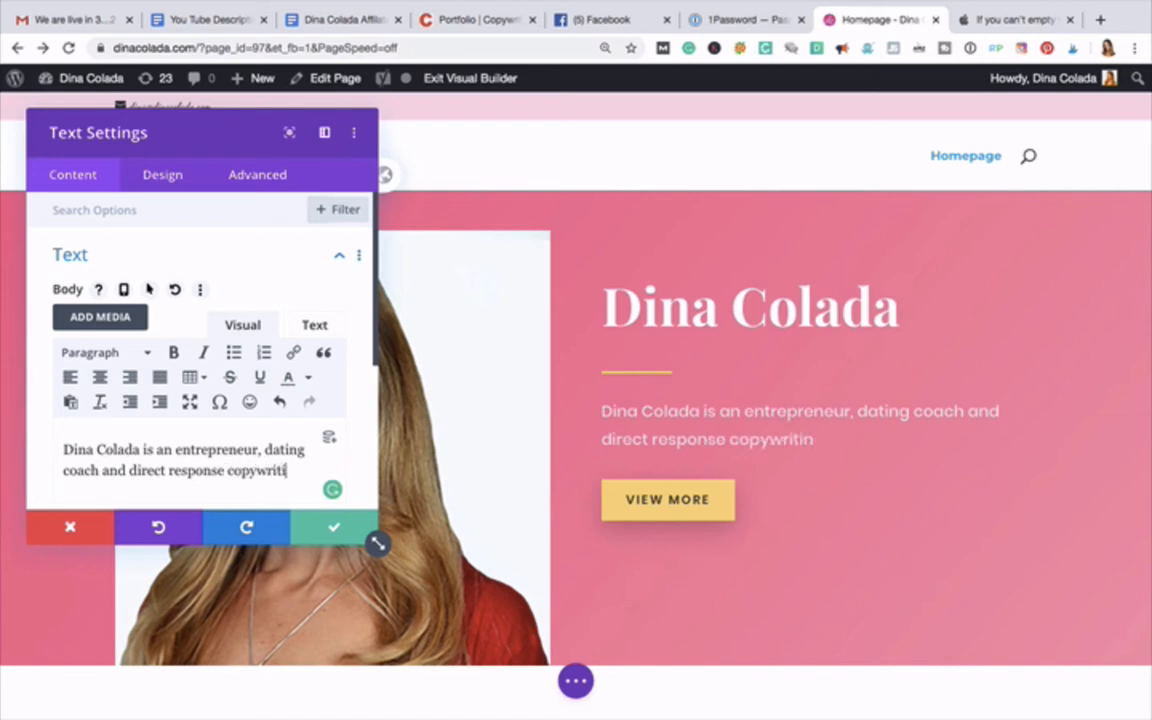
key("BackSpace")
type("er.")
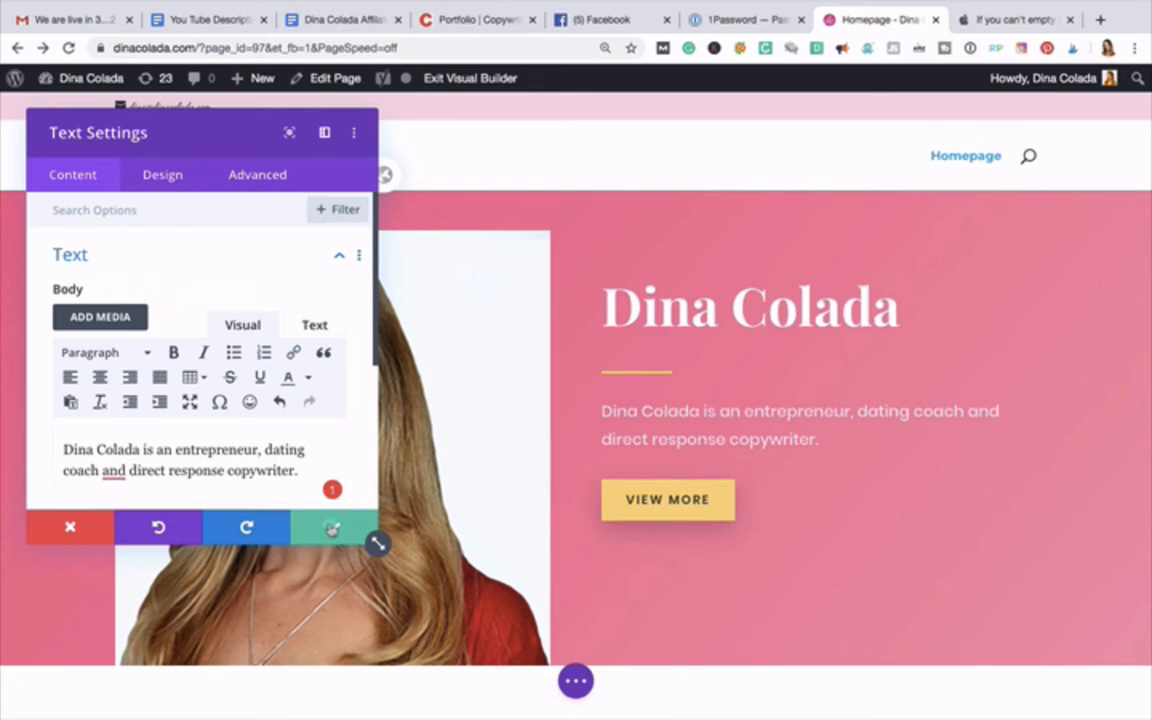
left_click(333, 528)
Step: Delete the View More button from the hero section and undo the deletion
scroll(606, 459, "down", 2)
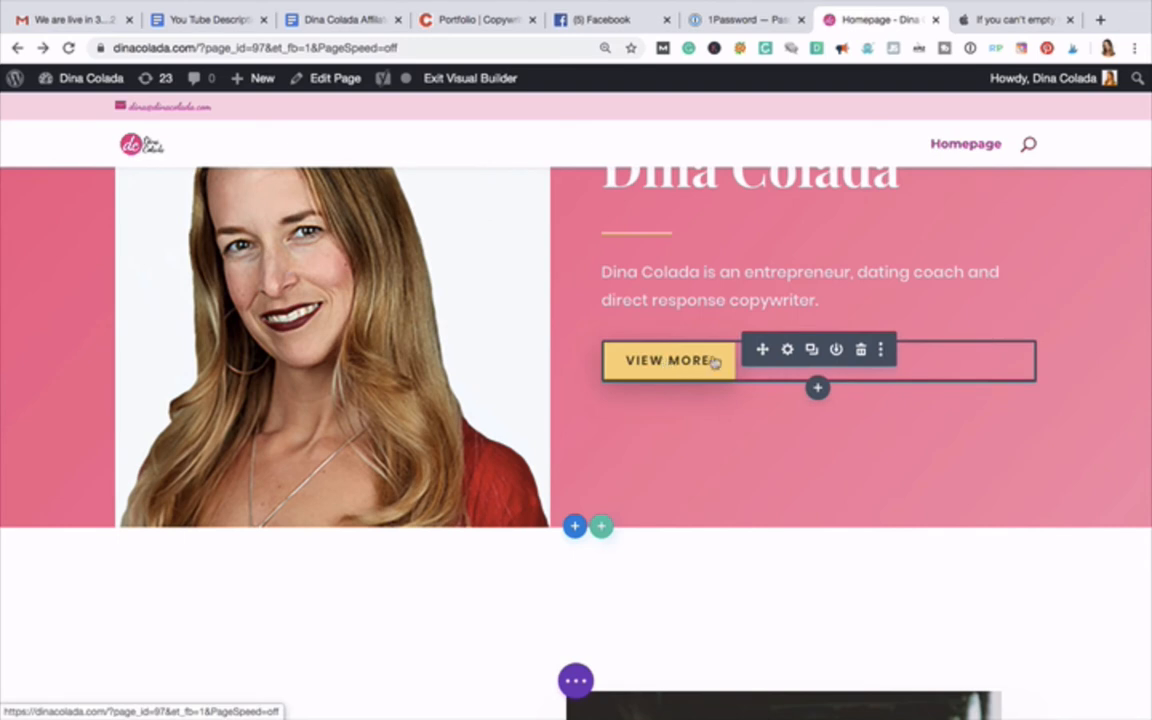
left_click(862, 349)
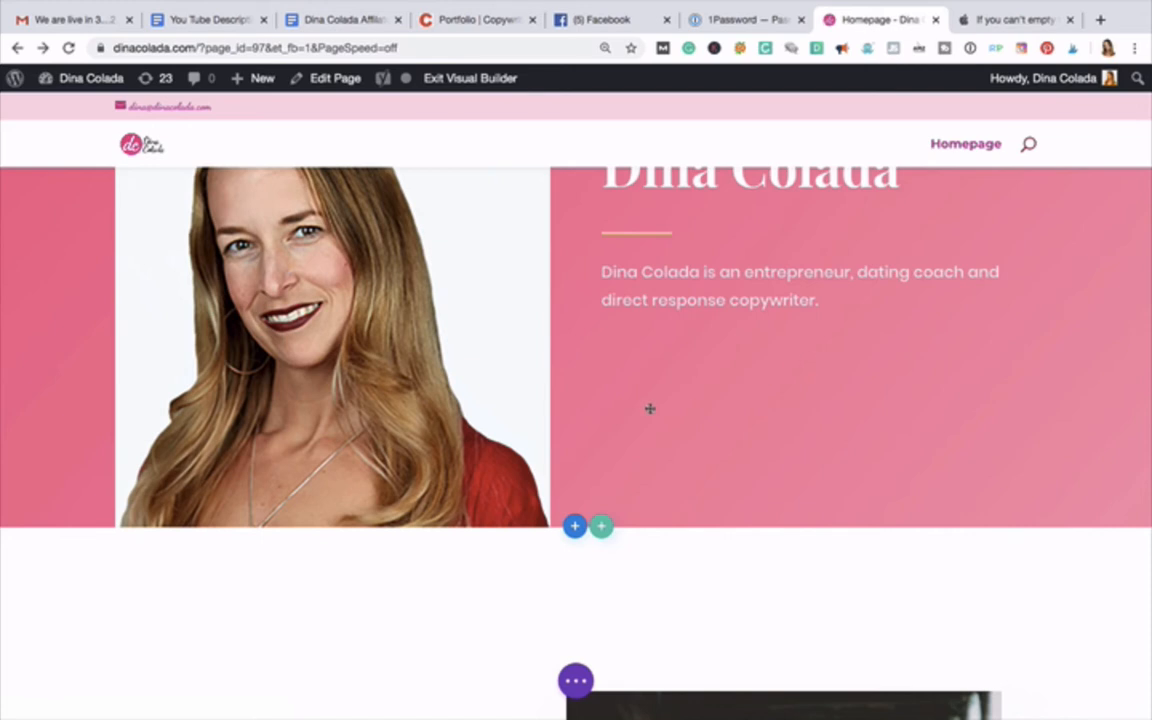
key("ctrl+z")
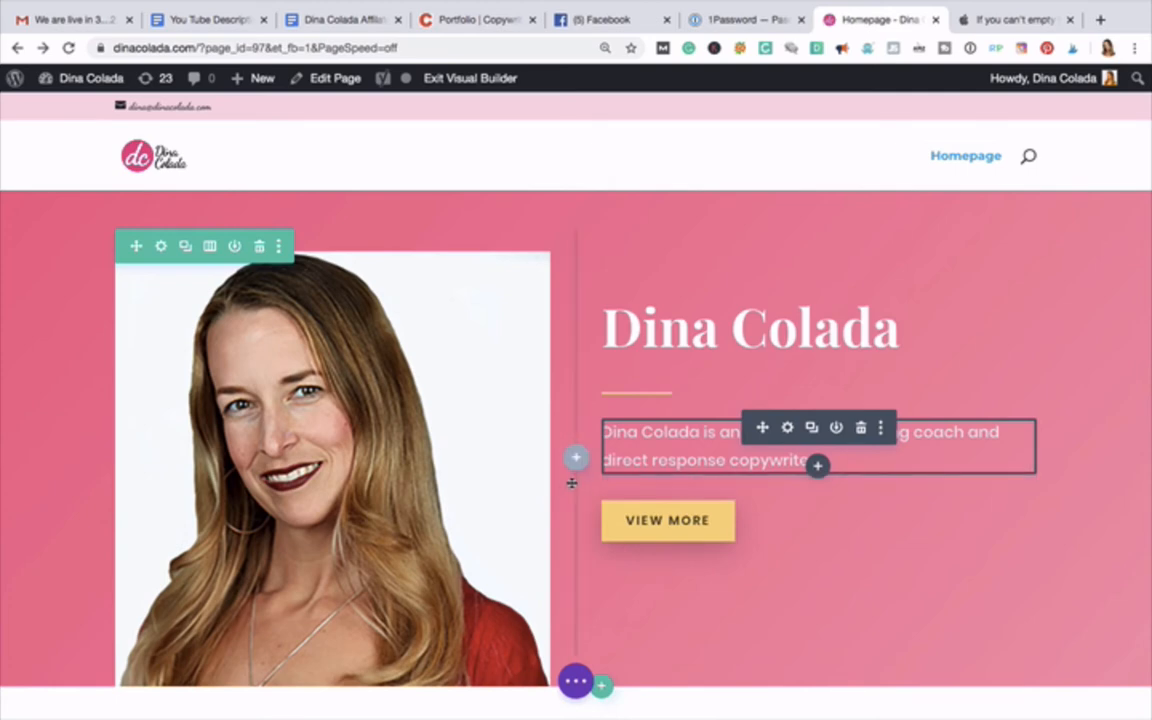
Step: Open the About Us section's image settings and browse the computer's files for a replacement image to upload
scroll(572, 483, "down", 10)
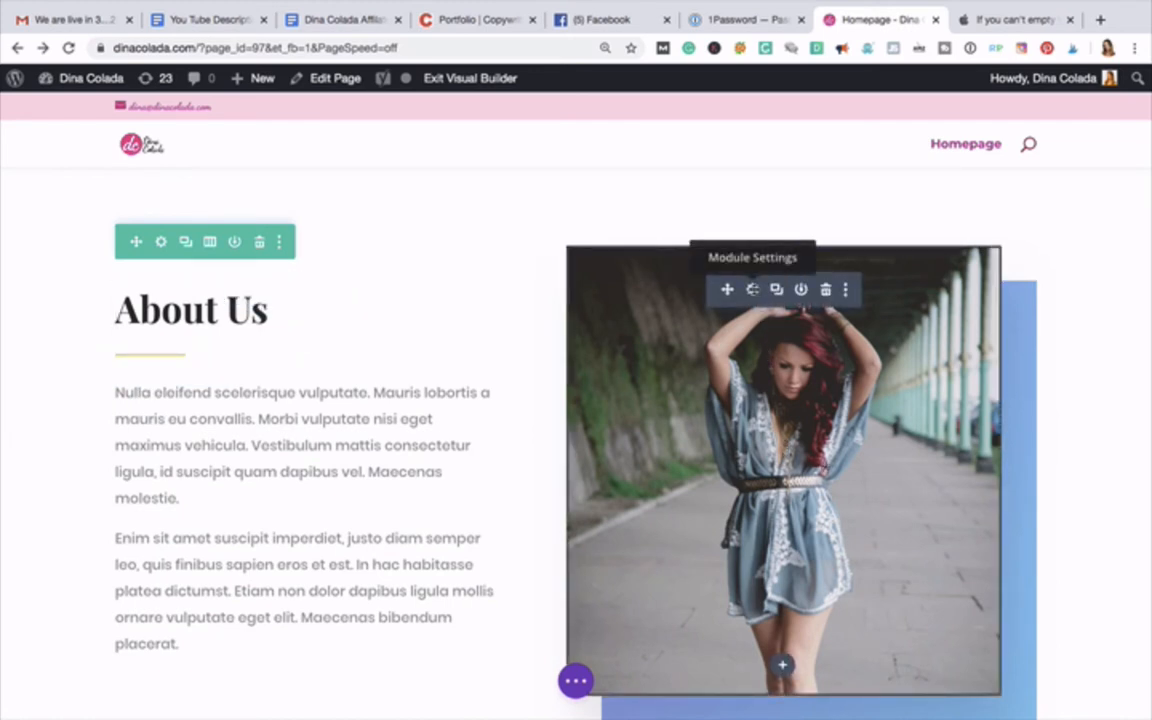
left_click(752, 289)
scroll(118, 417, "down", 4)
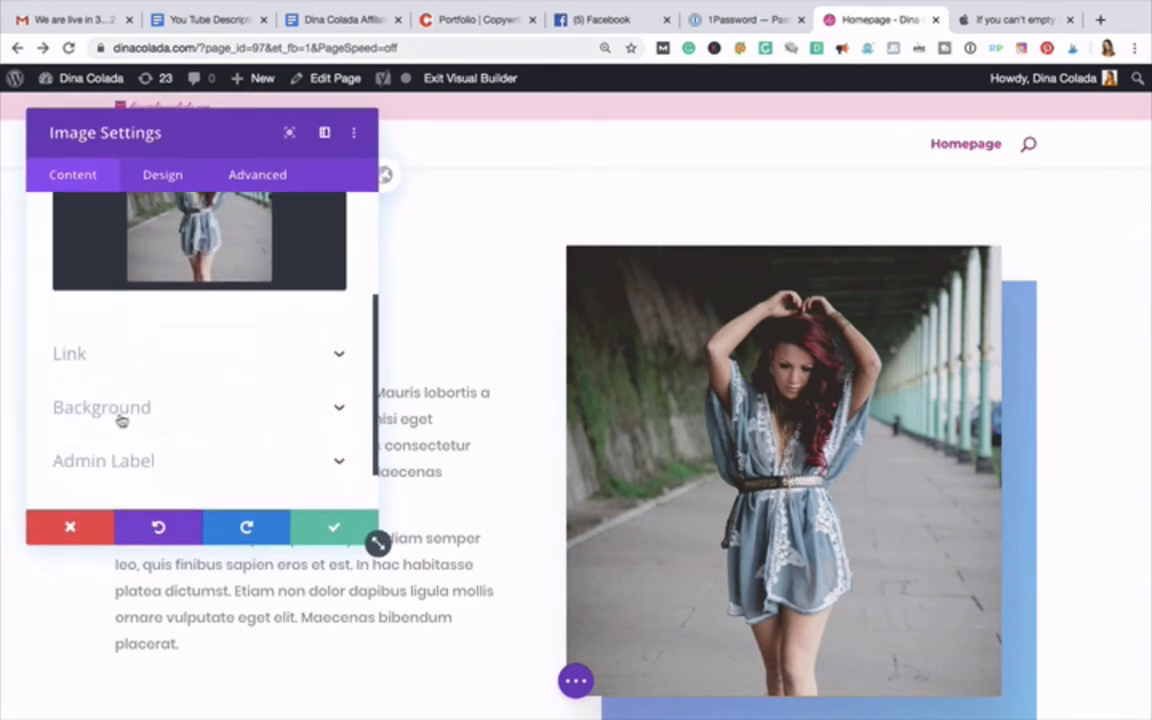
scroll(118, 420, "up", 4)
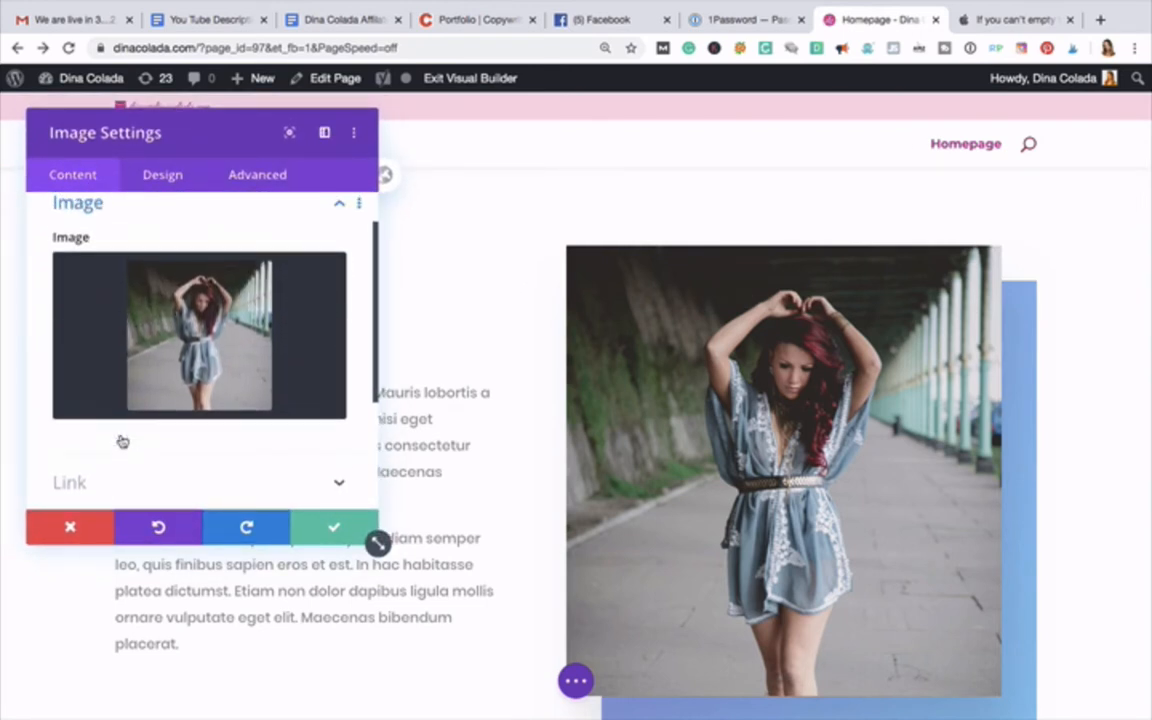
mouse_move(238, 268)
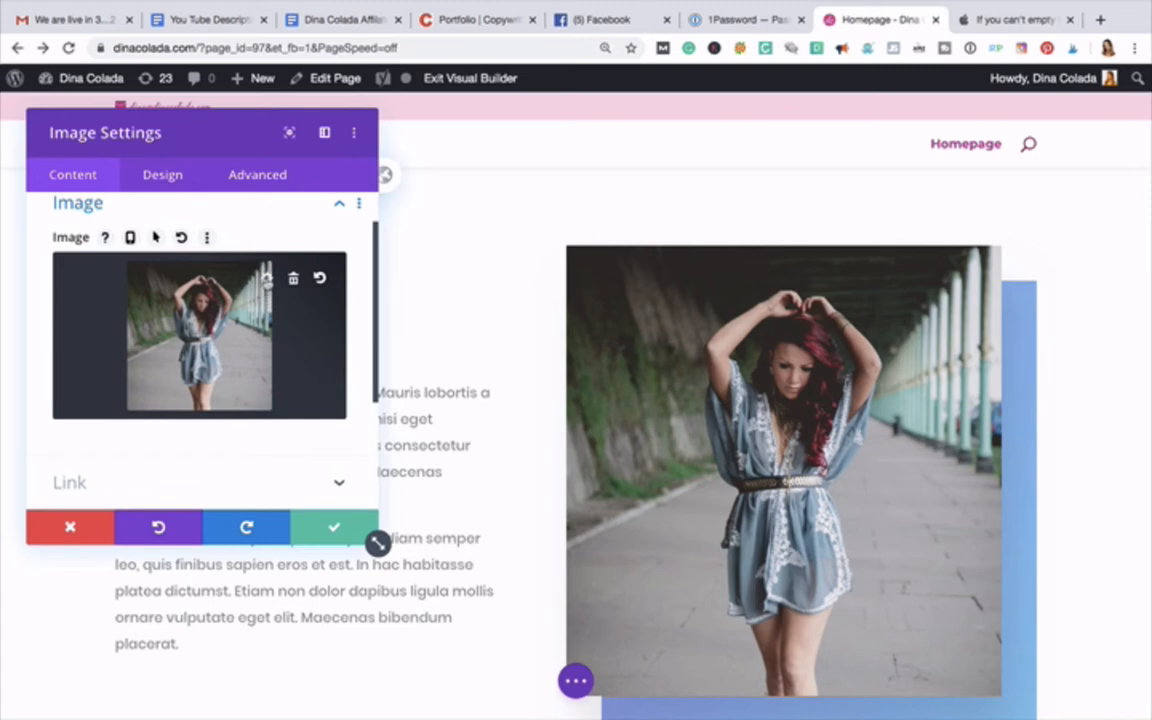
left_click(266, 278)
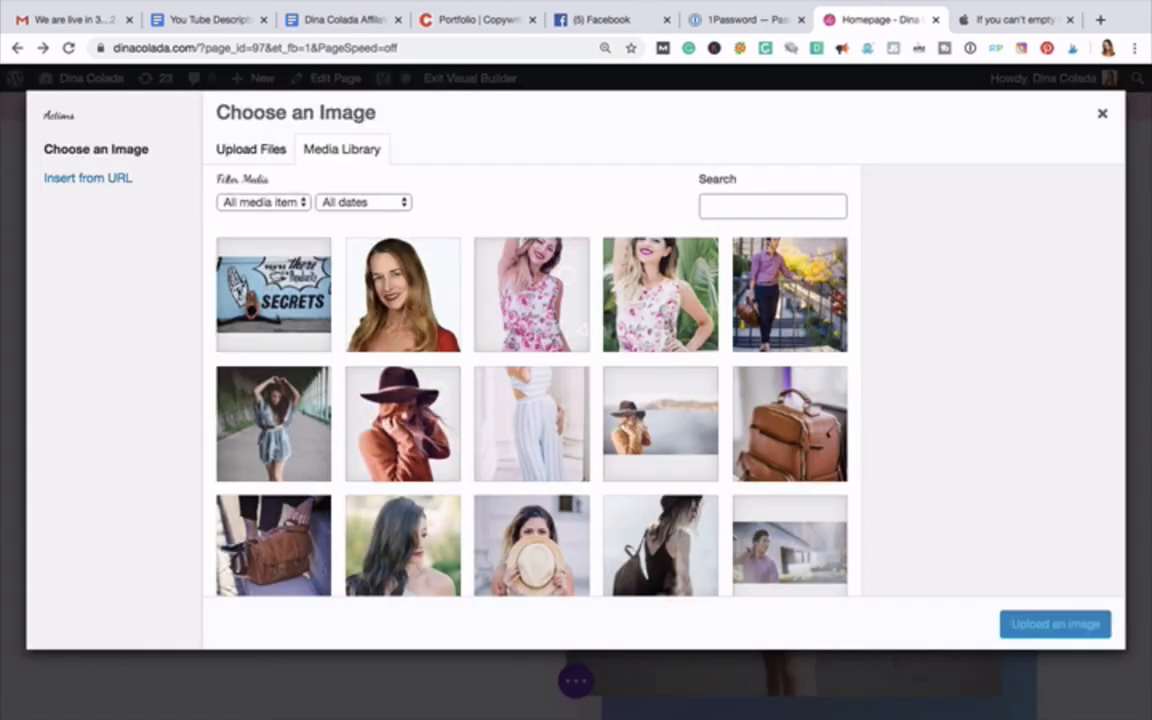
left_click(248, 150)
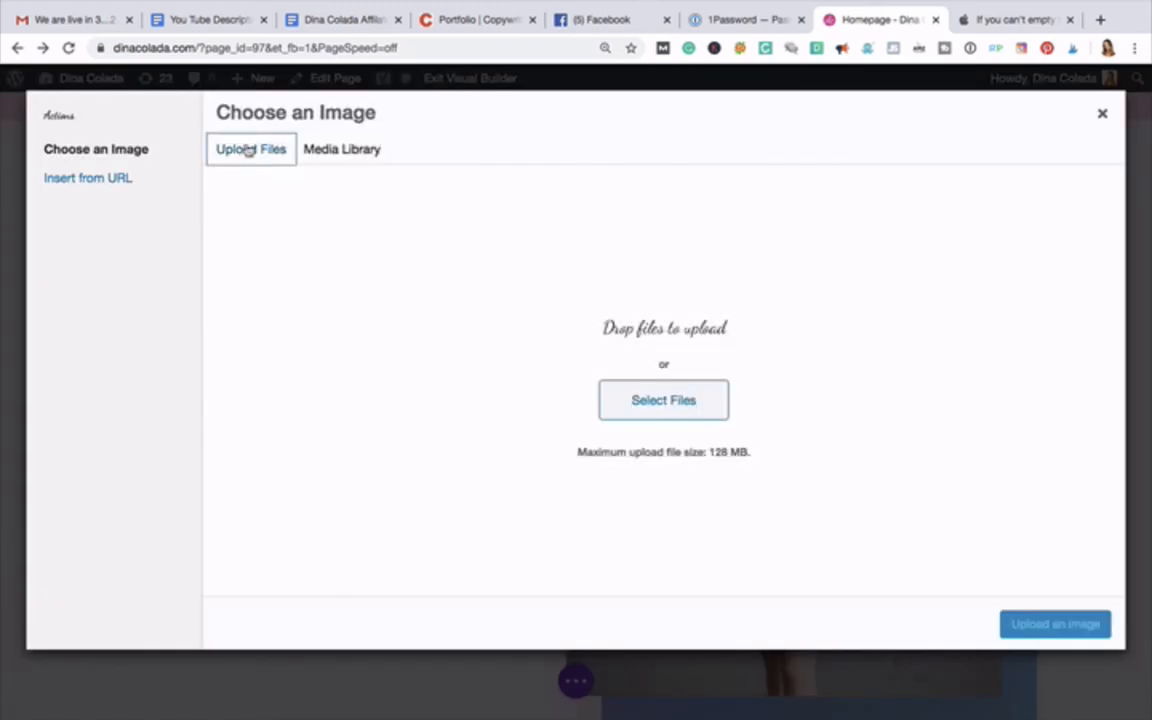
left_click(653, 411)
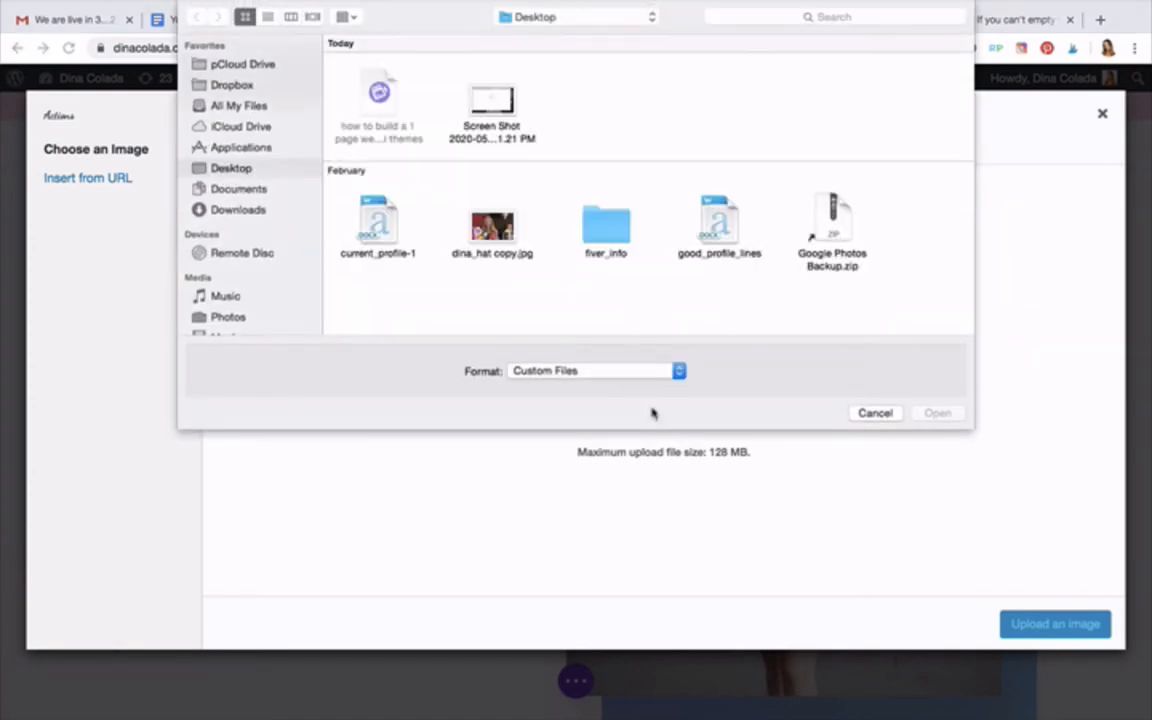
Step: Upload "copywriting chick logo.jpg" from Downloads as the module's image, with the site owner's name plus "copywriter" as alt text
left_click(258, 210)
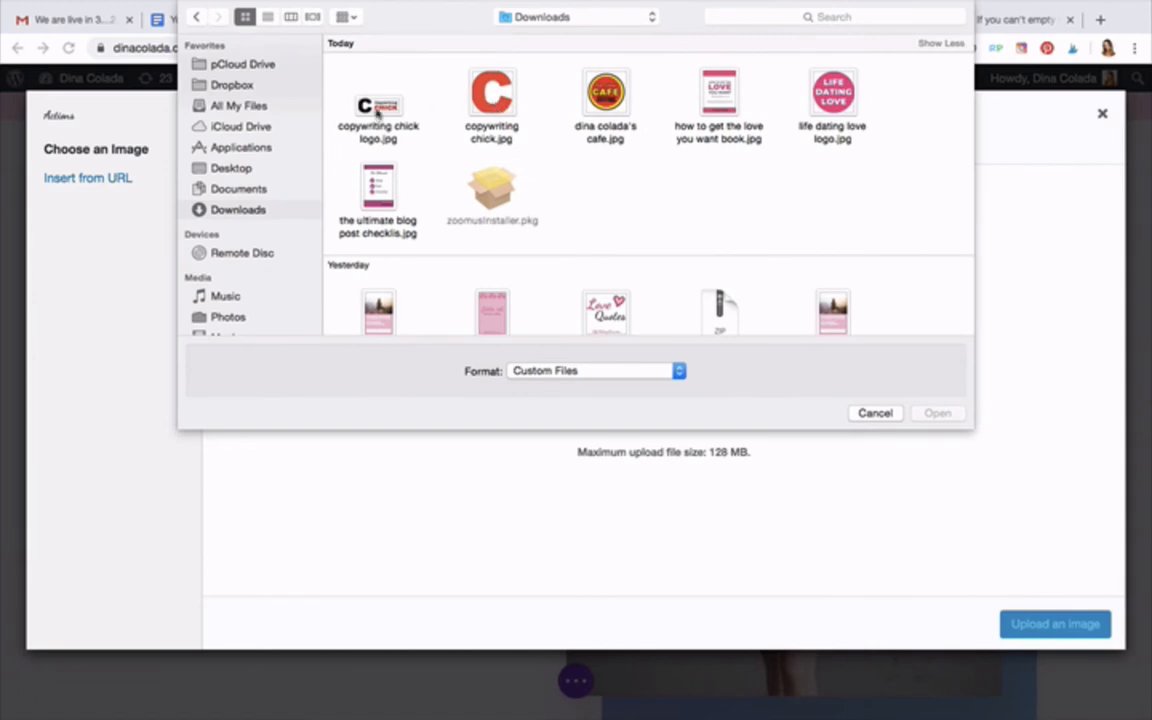
double_click(377, 112)
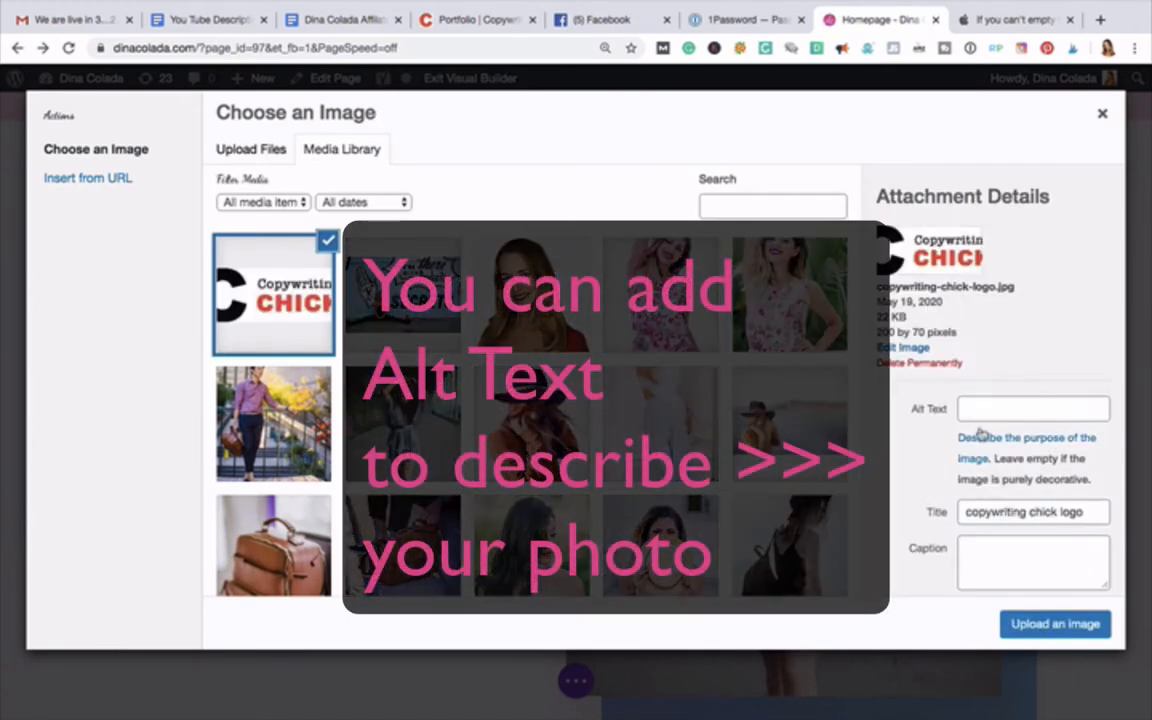
left_click(1000, 408)
type("d")
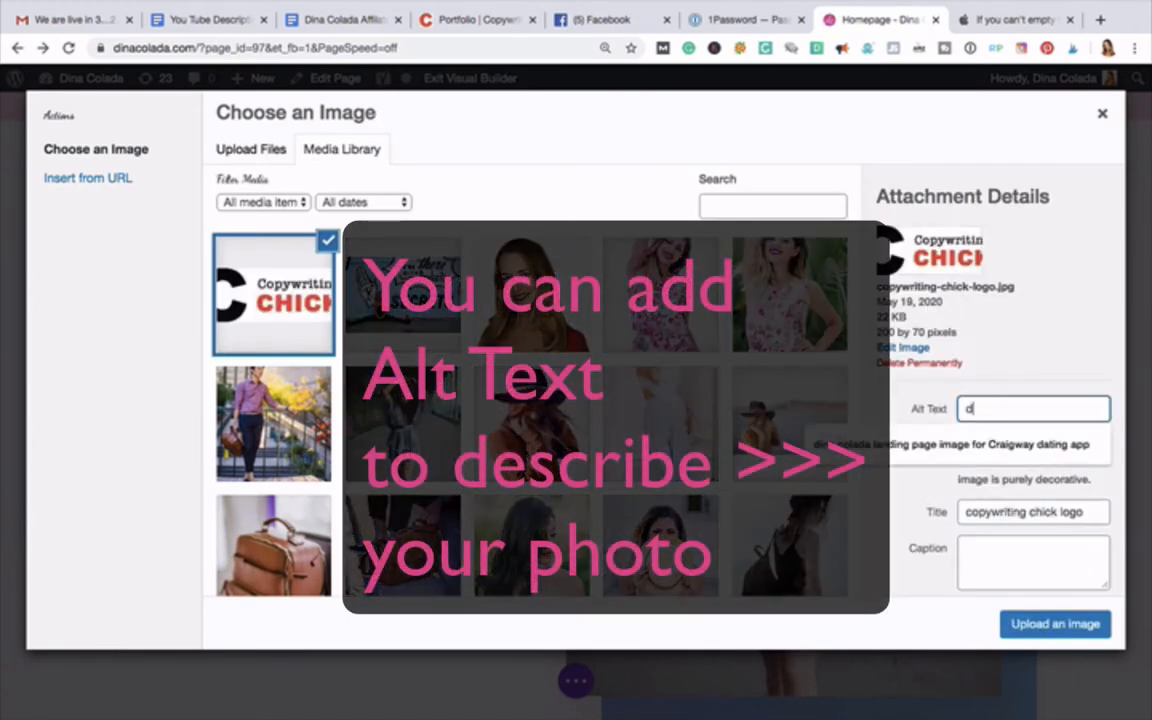
type("ina colada copywriter")
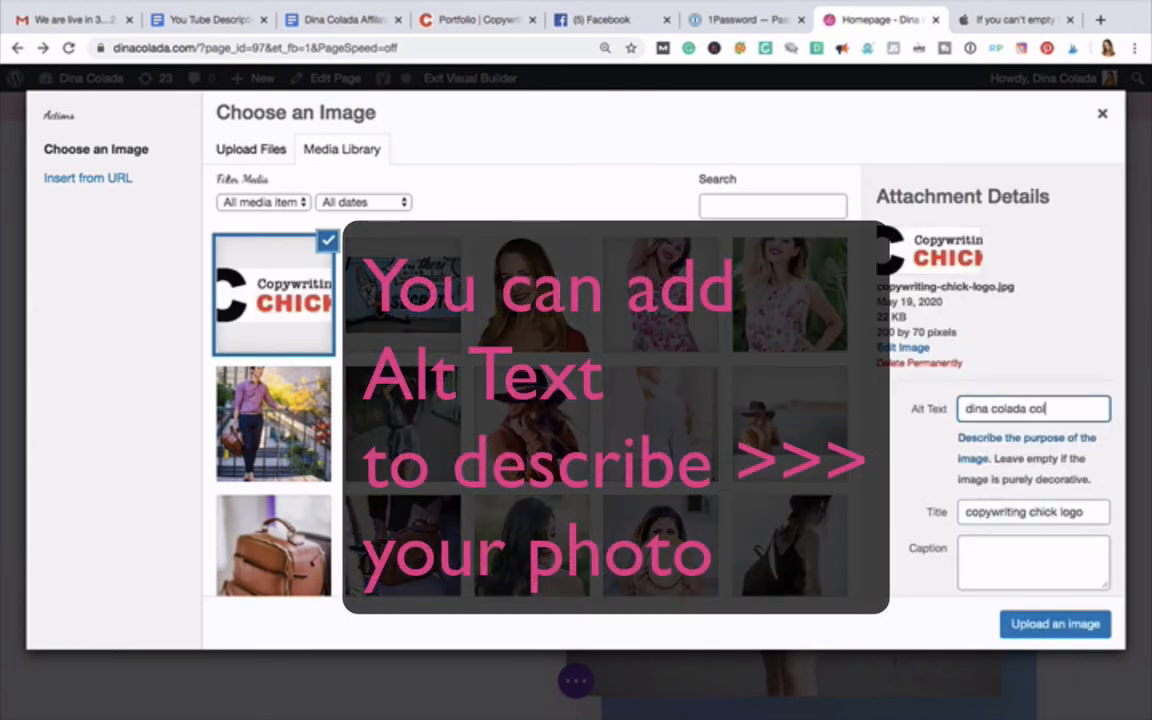
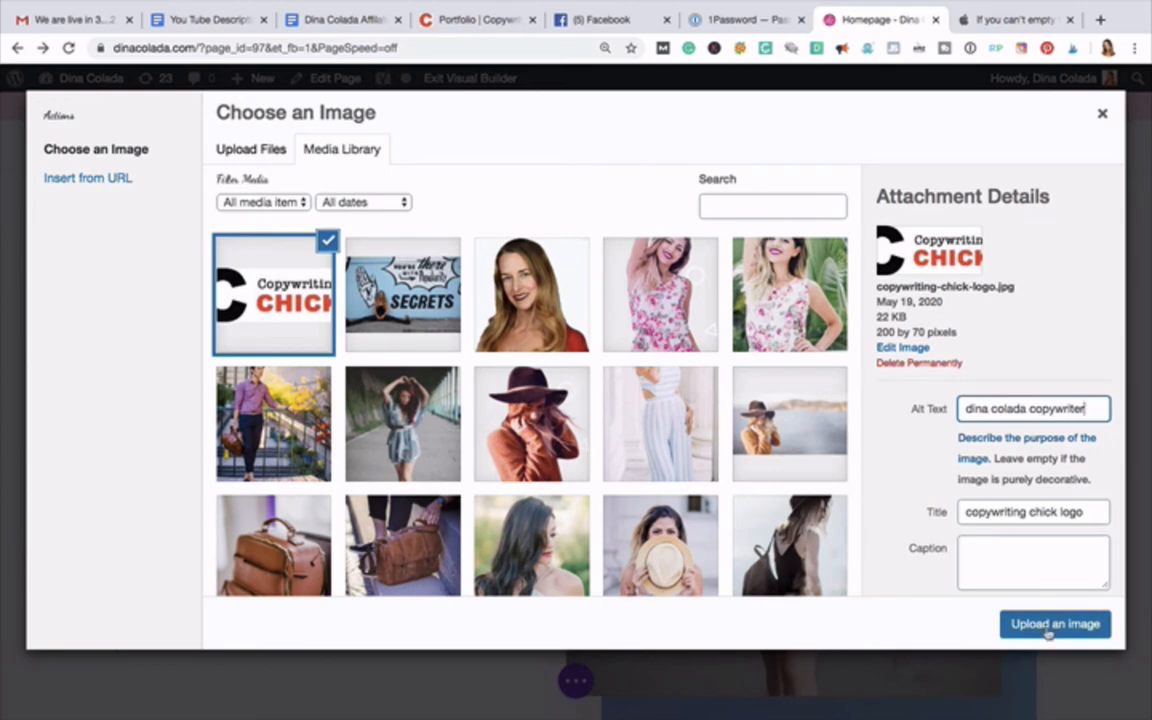
left_click(1050, 624)
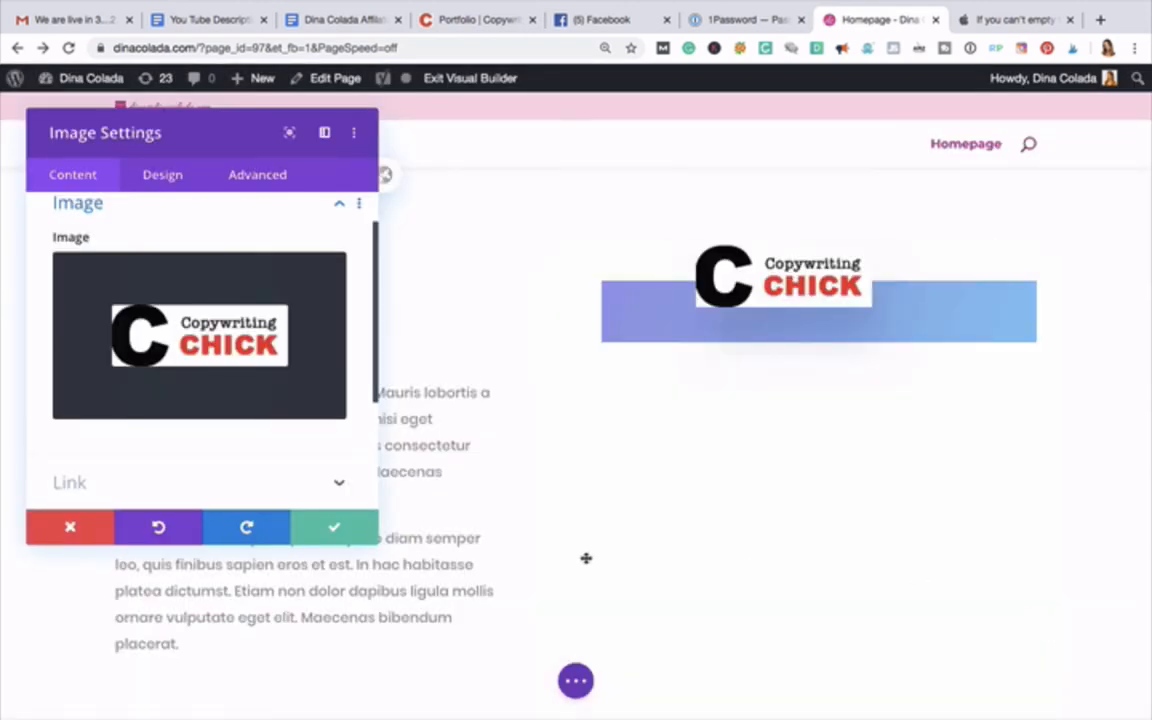
scroll(695, 532, "up", 3)
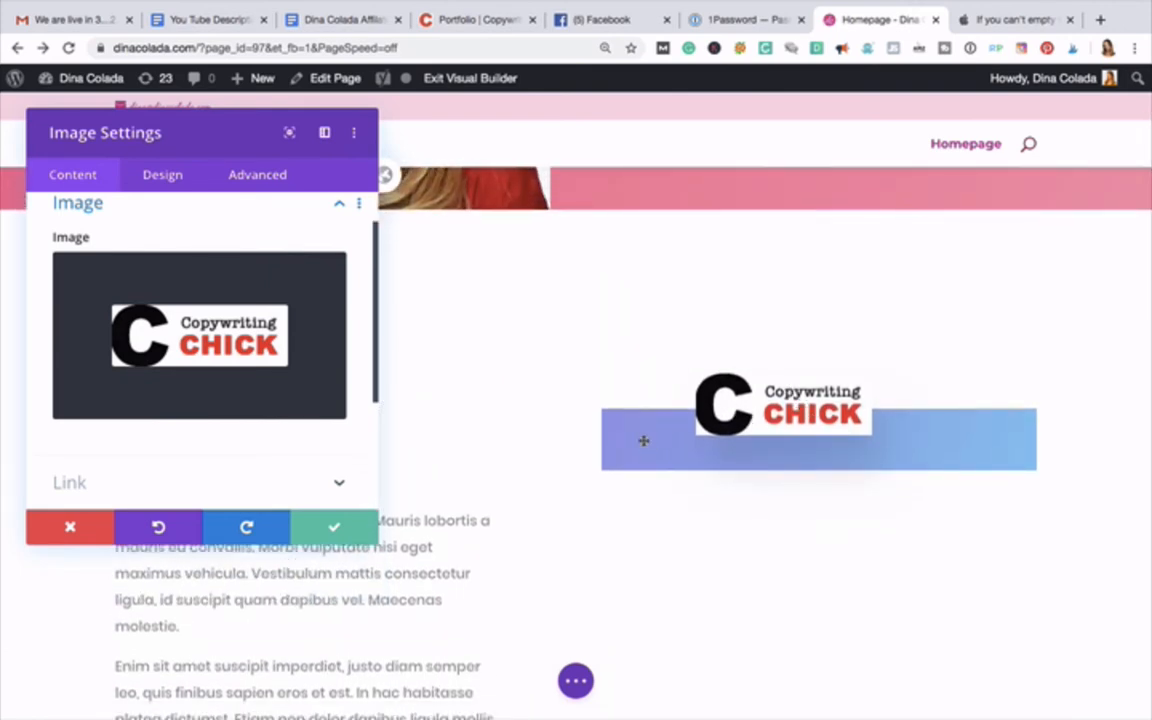
scroll(250, 455, "down", 4)
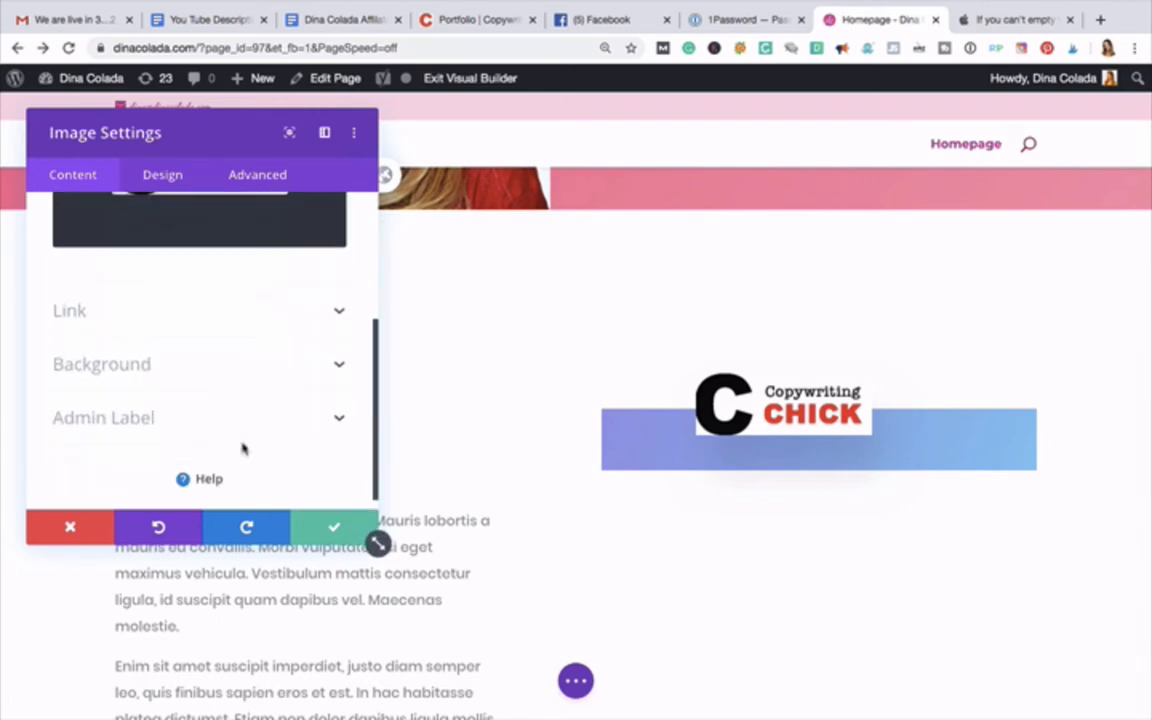
scroll(242, 449, "up", 1)
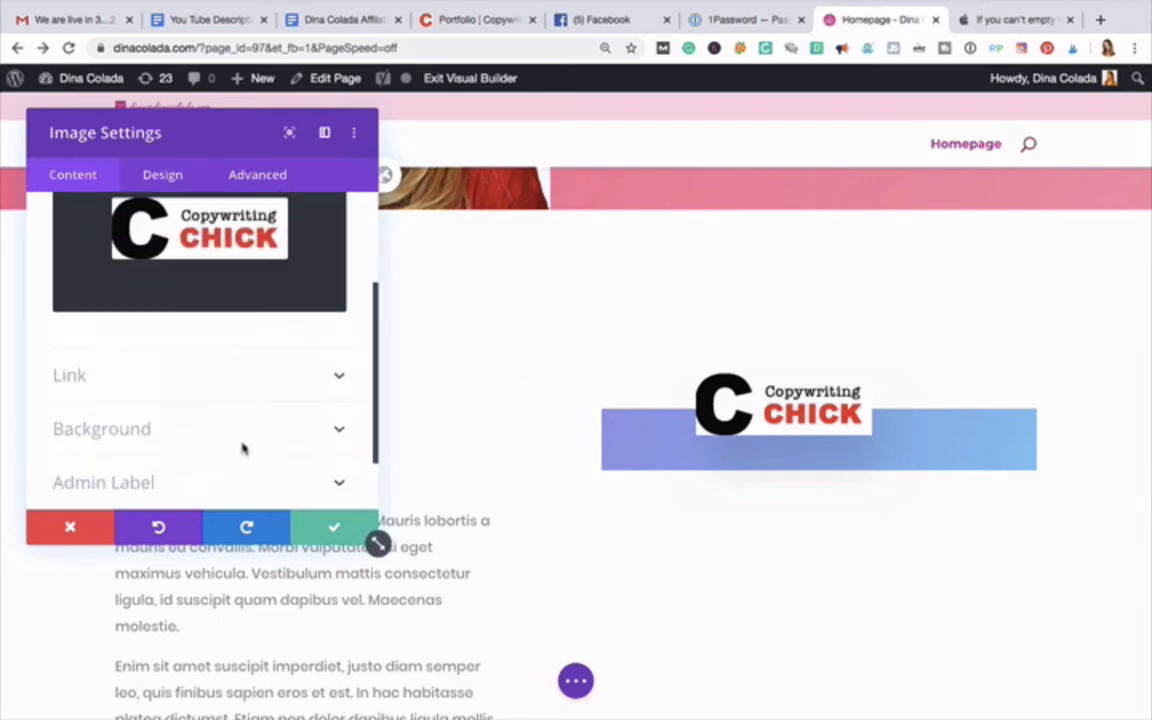
left_click(465, 20)
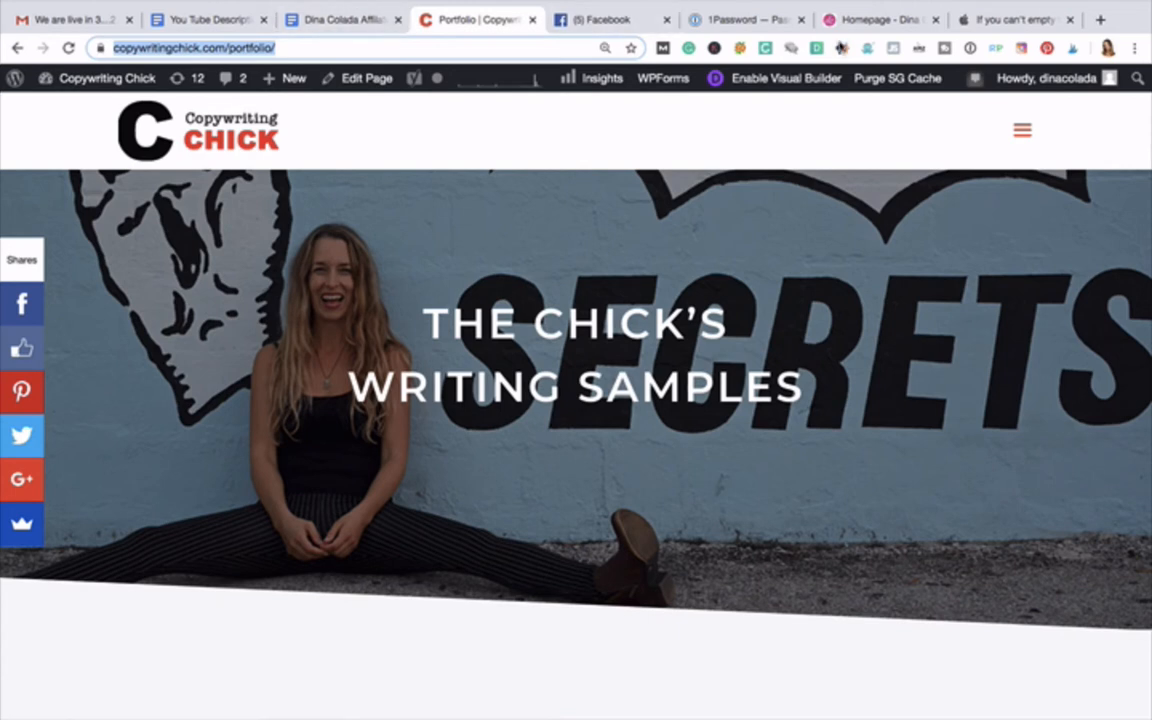
left_click(866, 22)
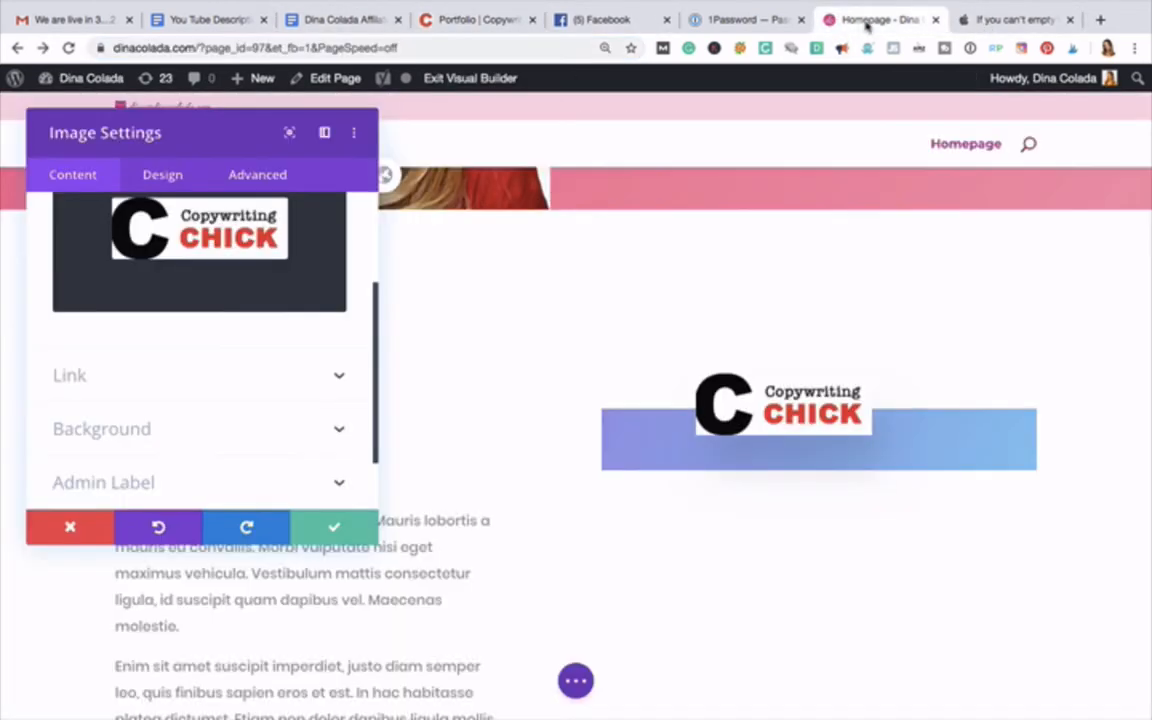
left_click(76, 377)
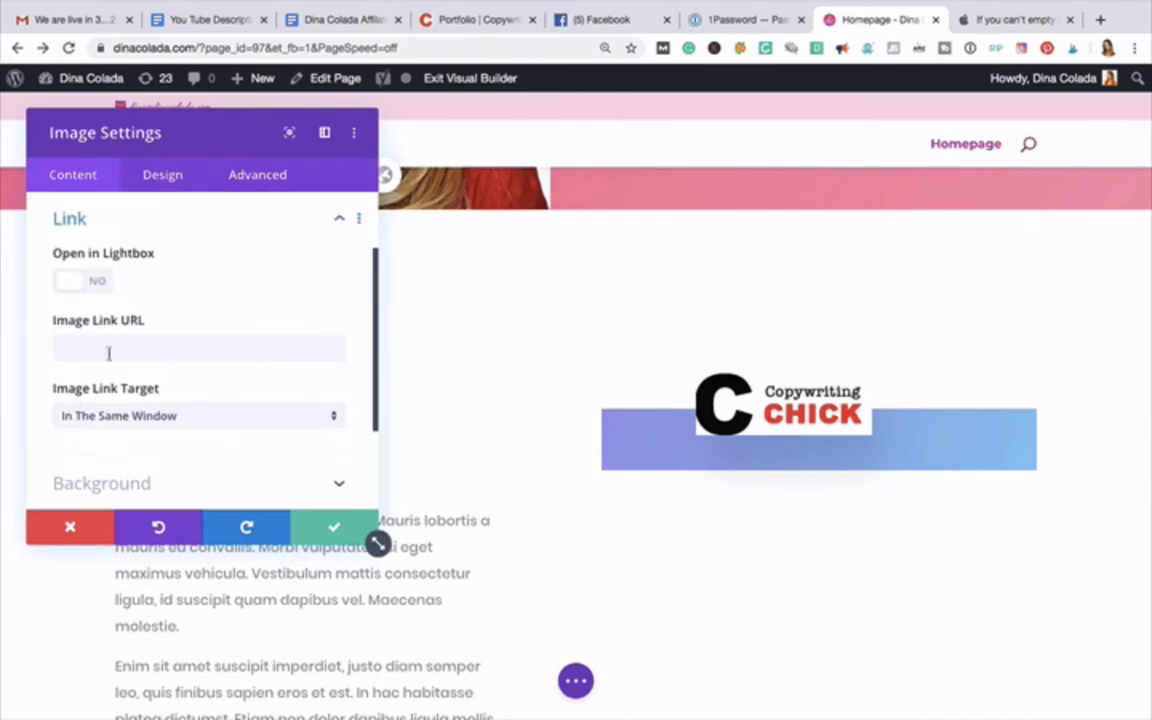
left_click(105, 346)
type("https://copywritingchick.com/portfolio/")
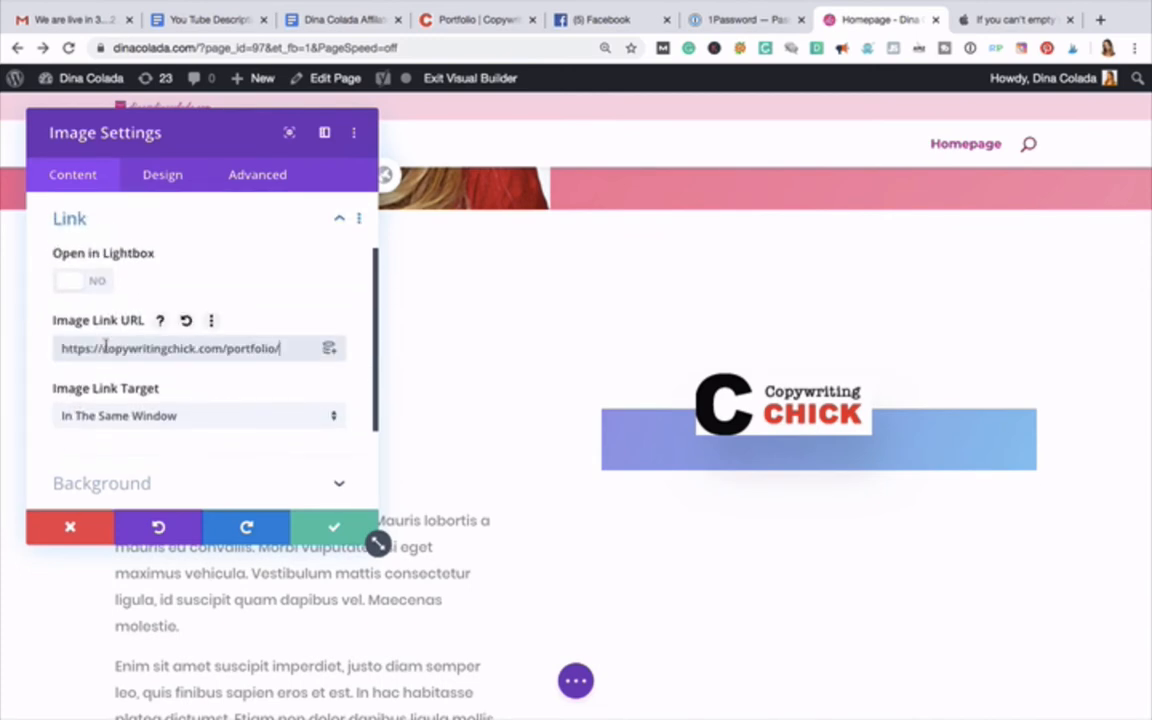
Step: Try yellow #f7ea00 and magenta as the logo image's background color, and clear the color again
scroll(280, 387, "down", 2)
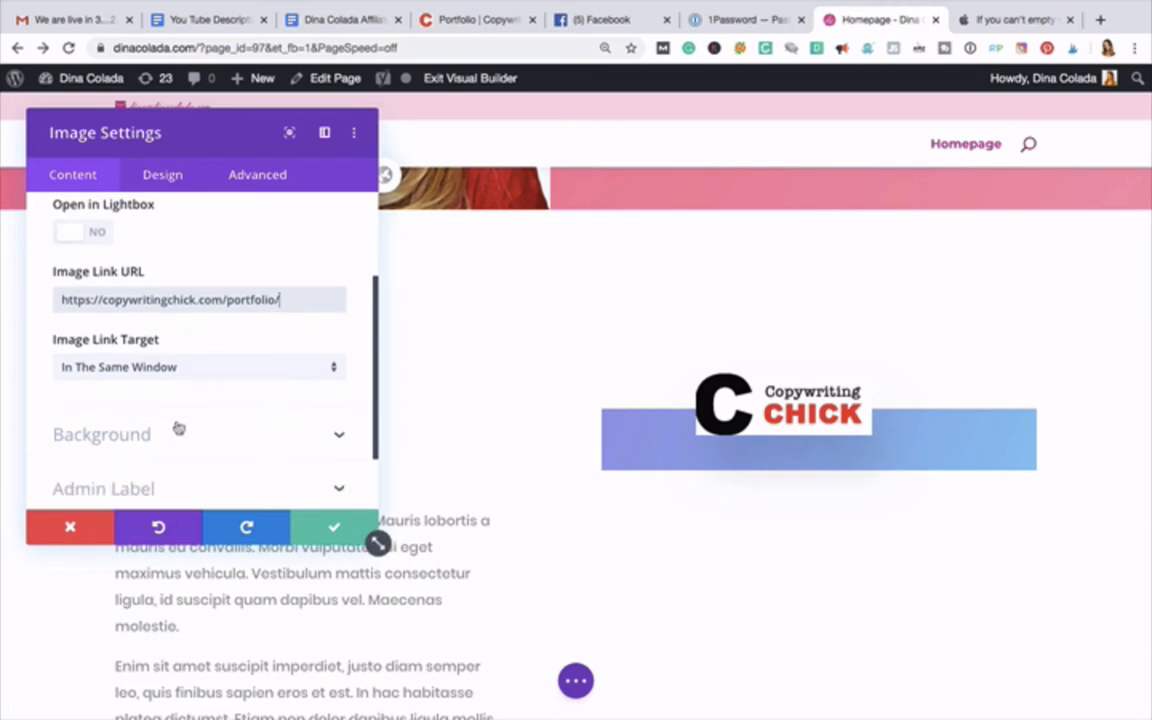
left_click(146, 436)
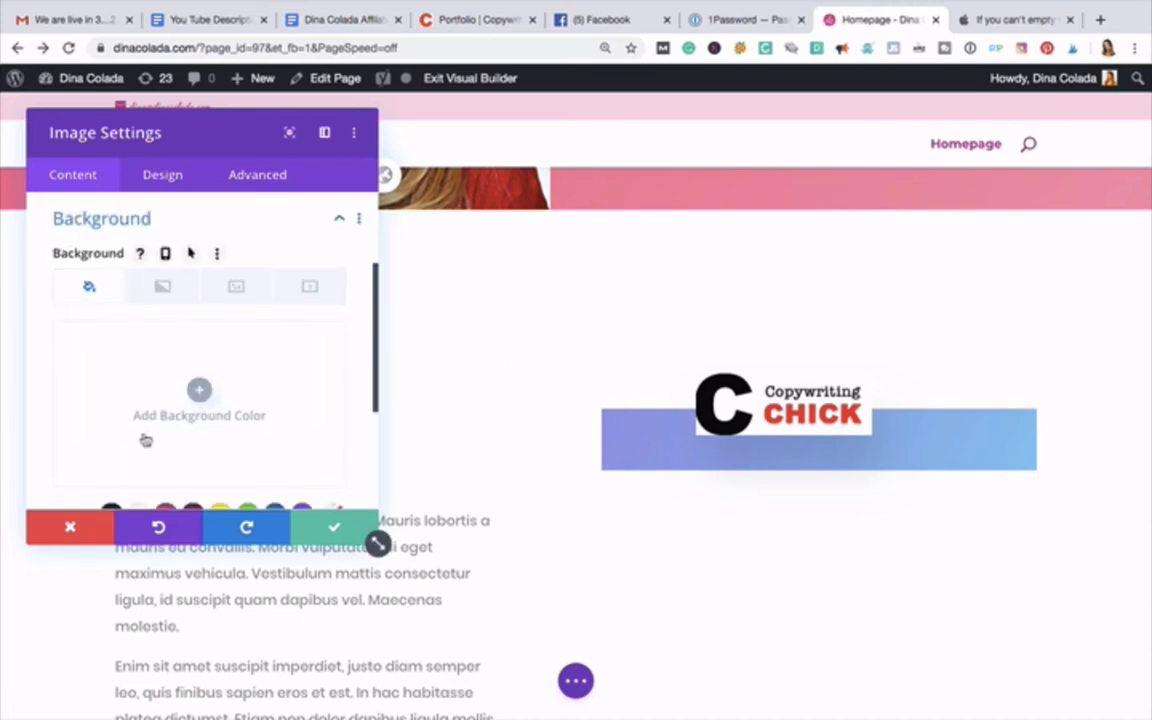
scroll(147, 440, "down", 2)
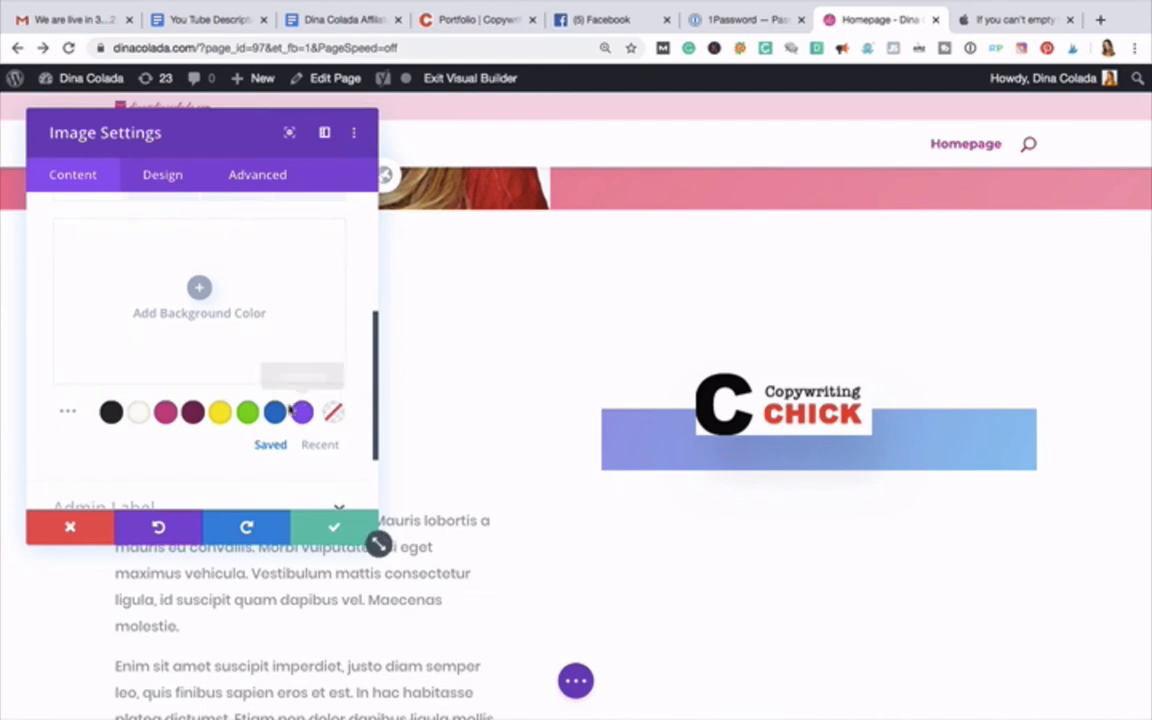
left_click(221, 414)
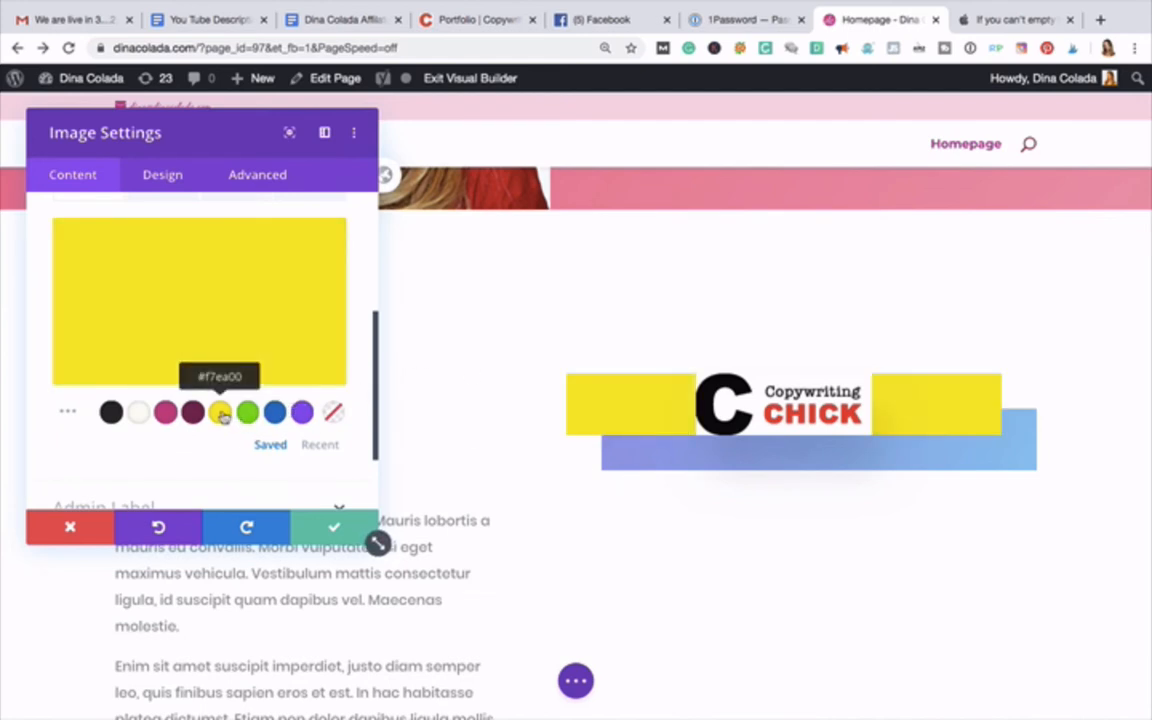
left_click(166, 414)
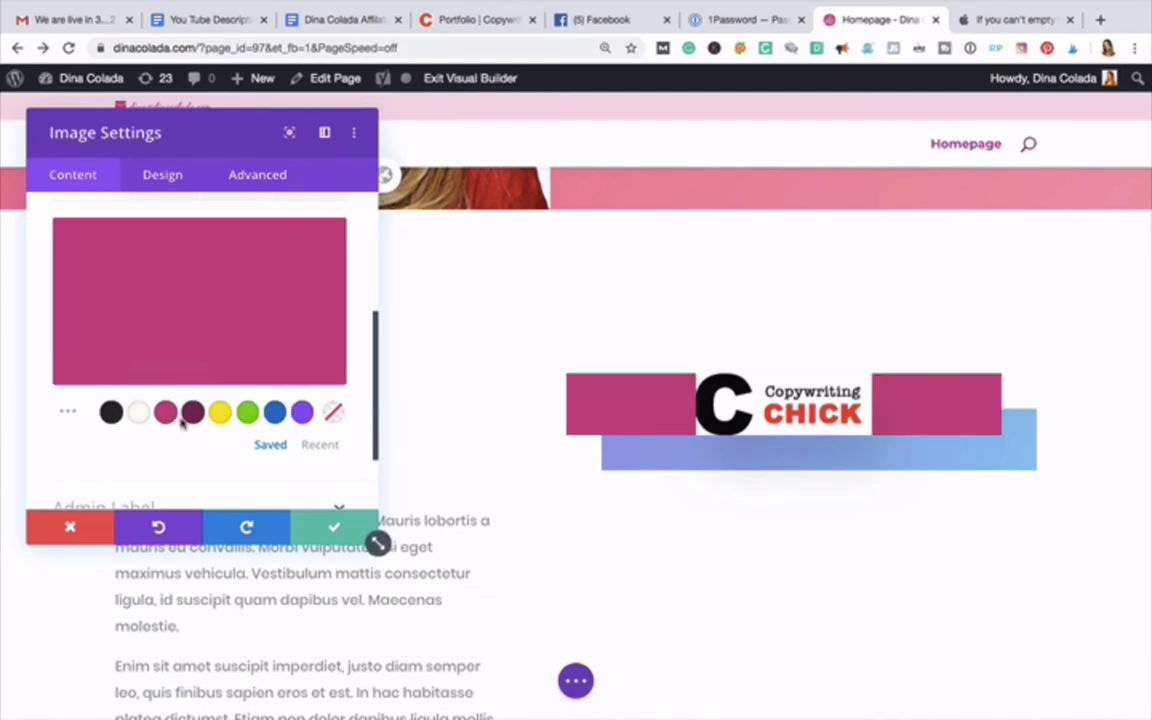
left_click(333, 416)
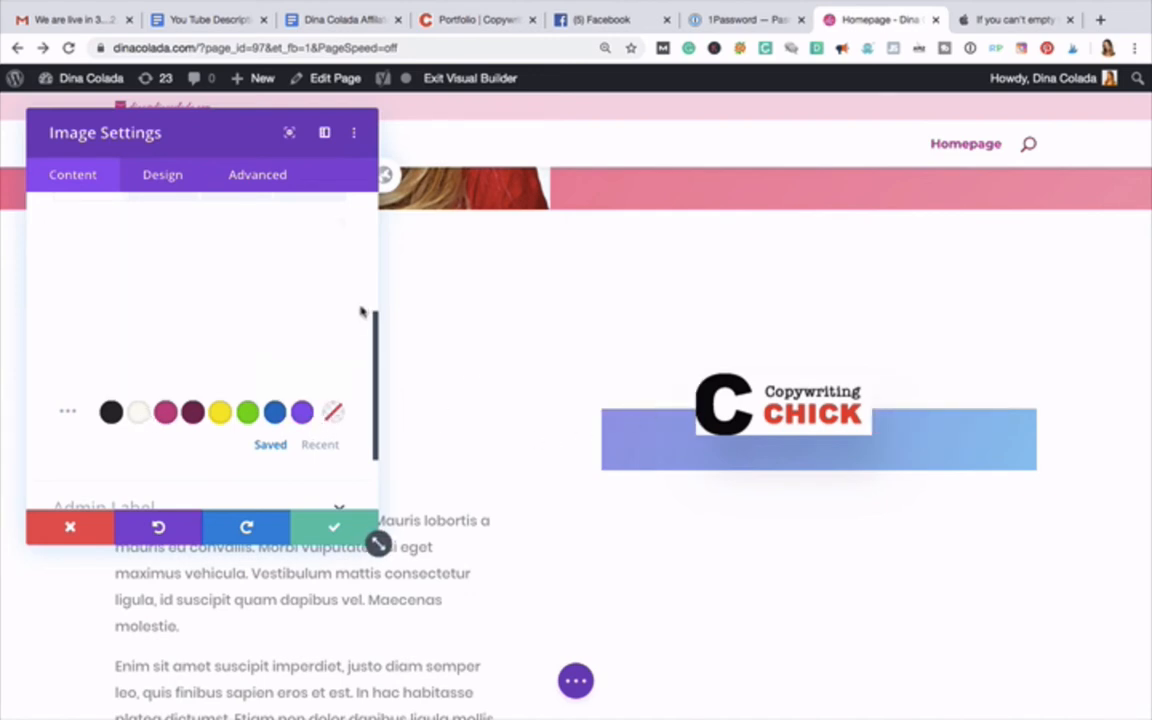
scroll(273, 399, "down", 2)
scroll(276, 401, "up", 3)
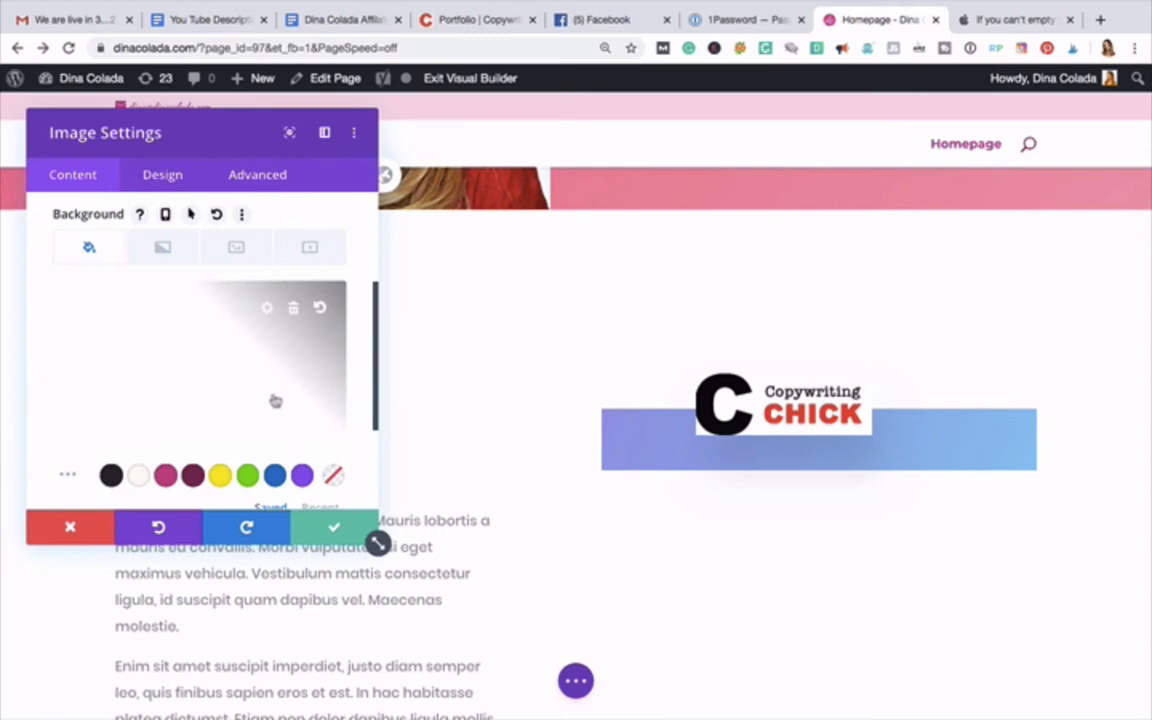
Step: Save the image settings and replace the logo with the blue "SECRETS" wall photo, using the owner's name plus "copywriter" as alt text
left_click(331, 525)
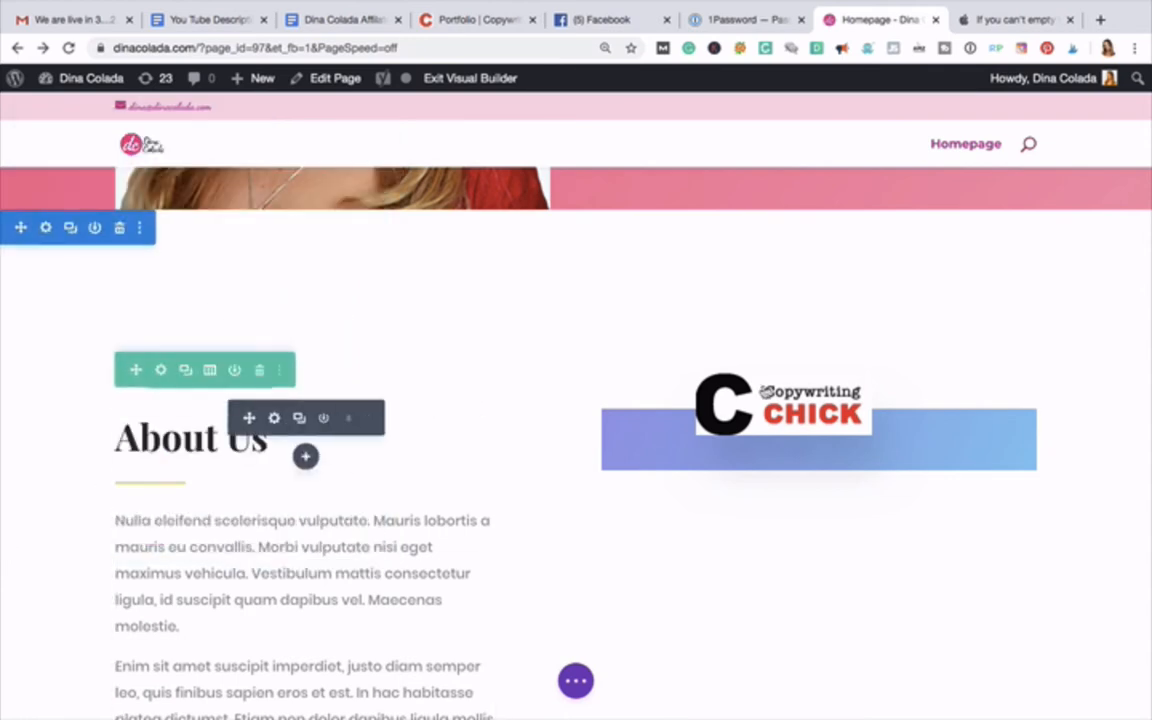
left_click(752, 383)
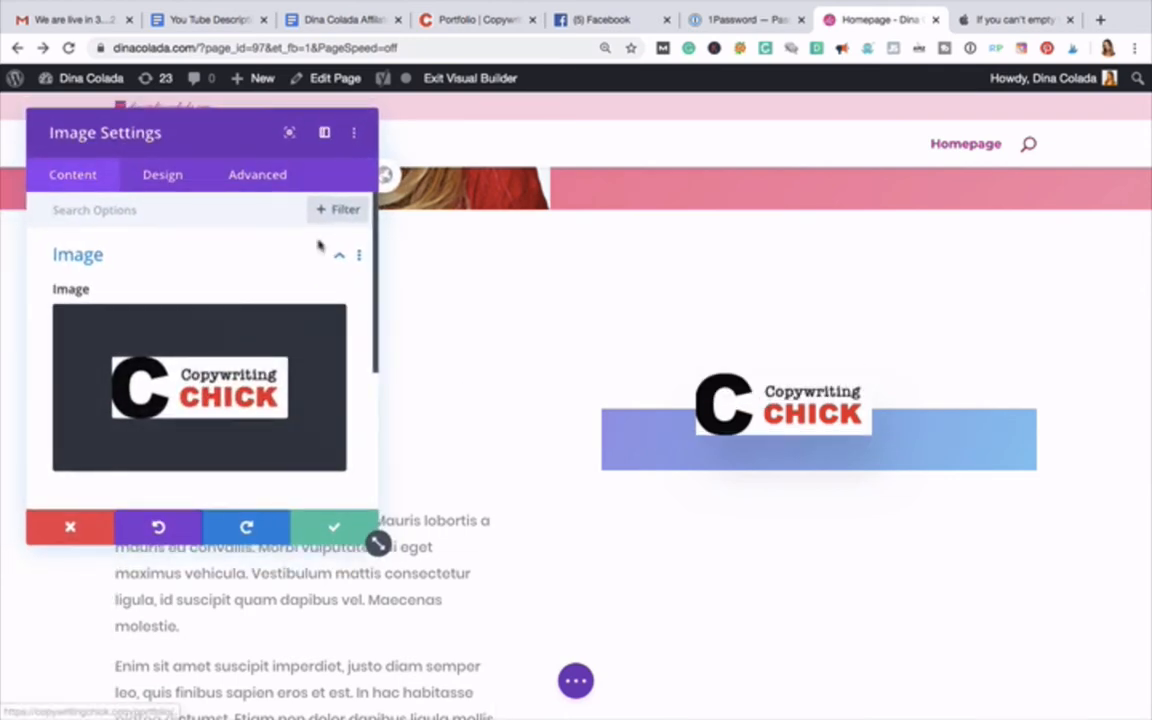
left_click(266, 320)
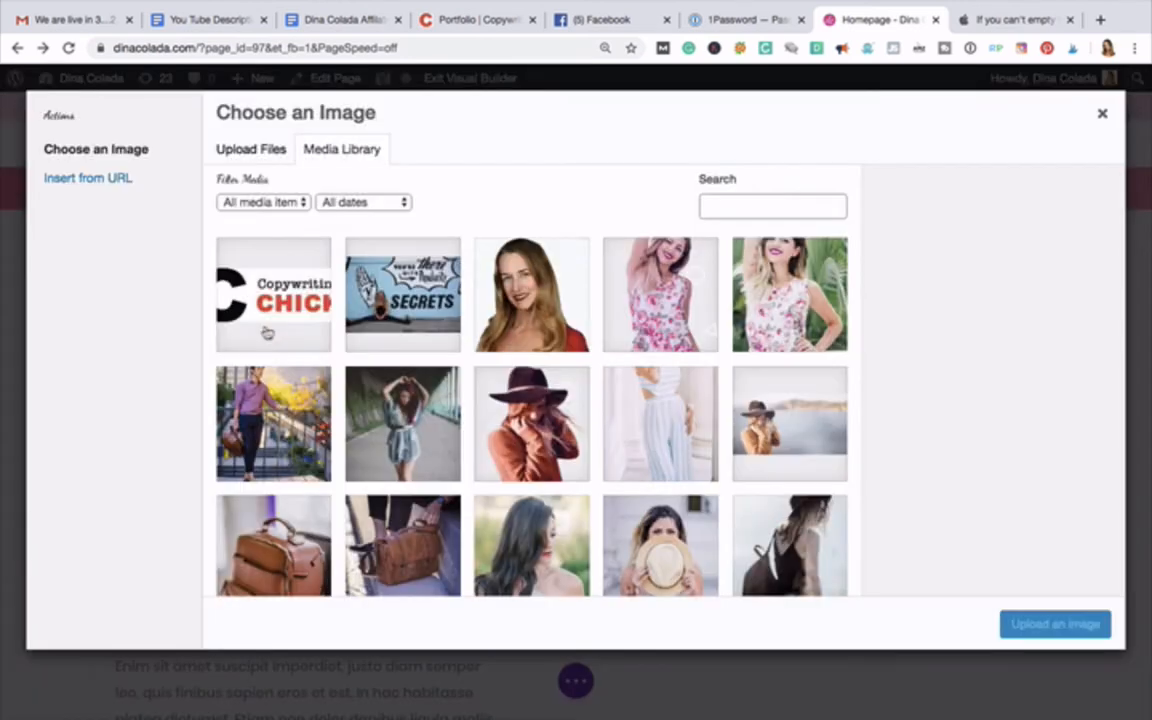
left_click(394, 299)
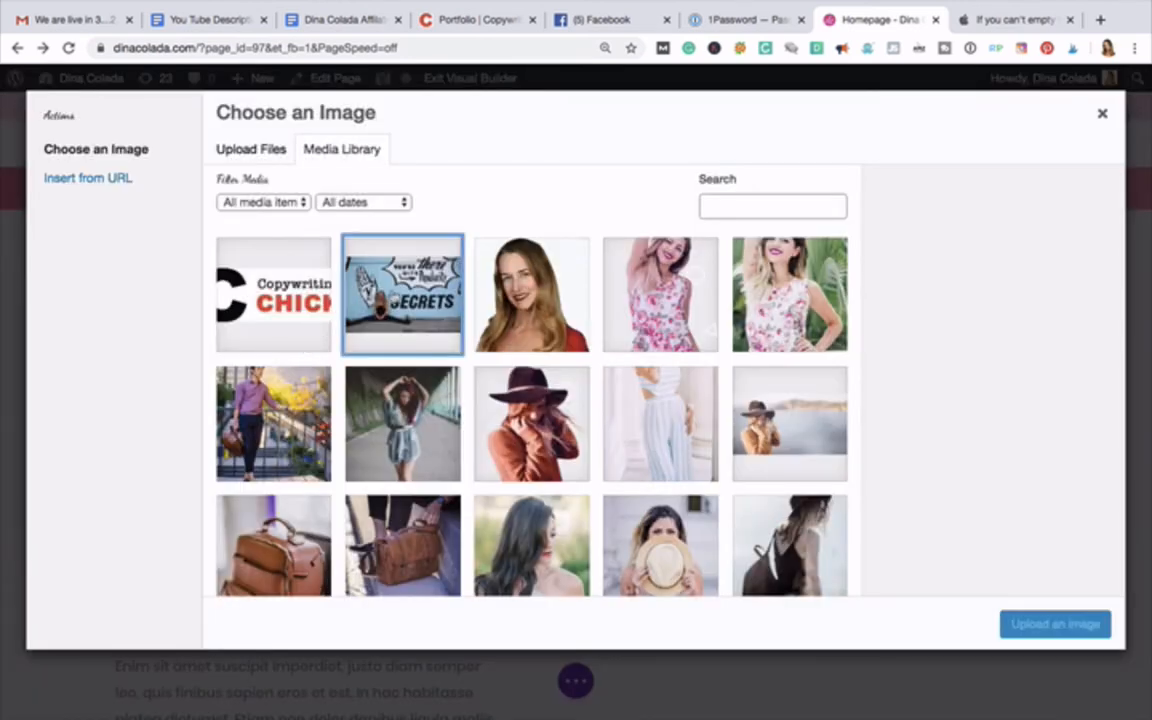
left_click(998, 447)
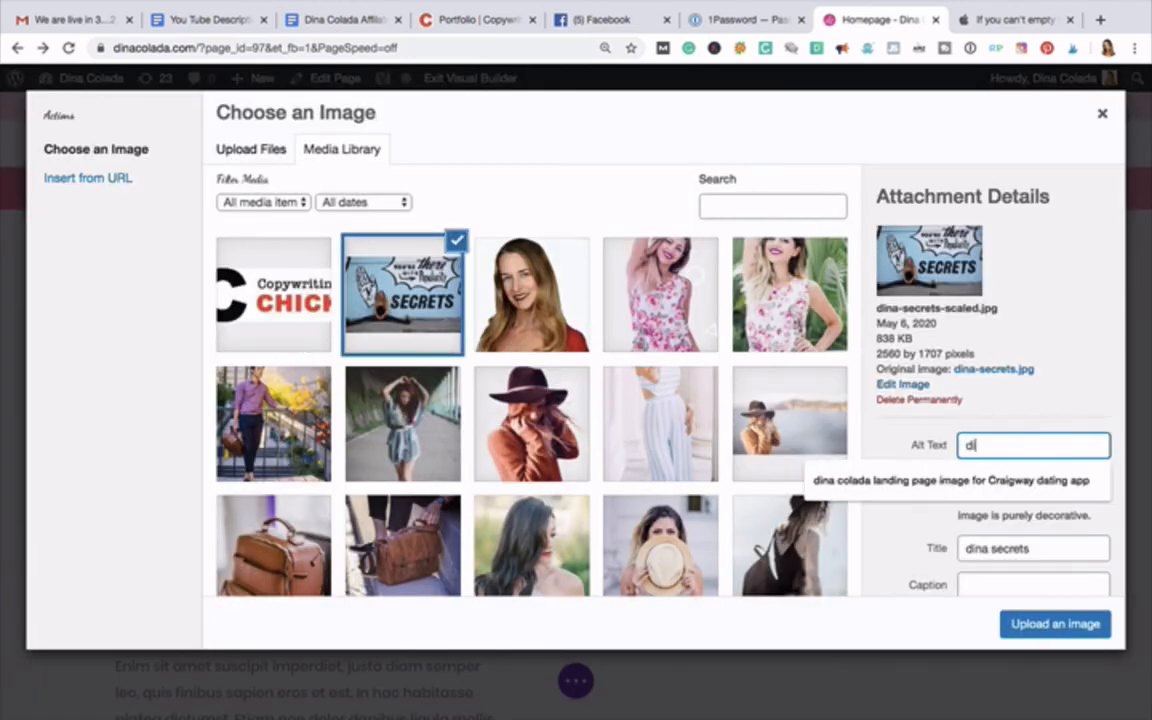
type("dina colada copywriter")
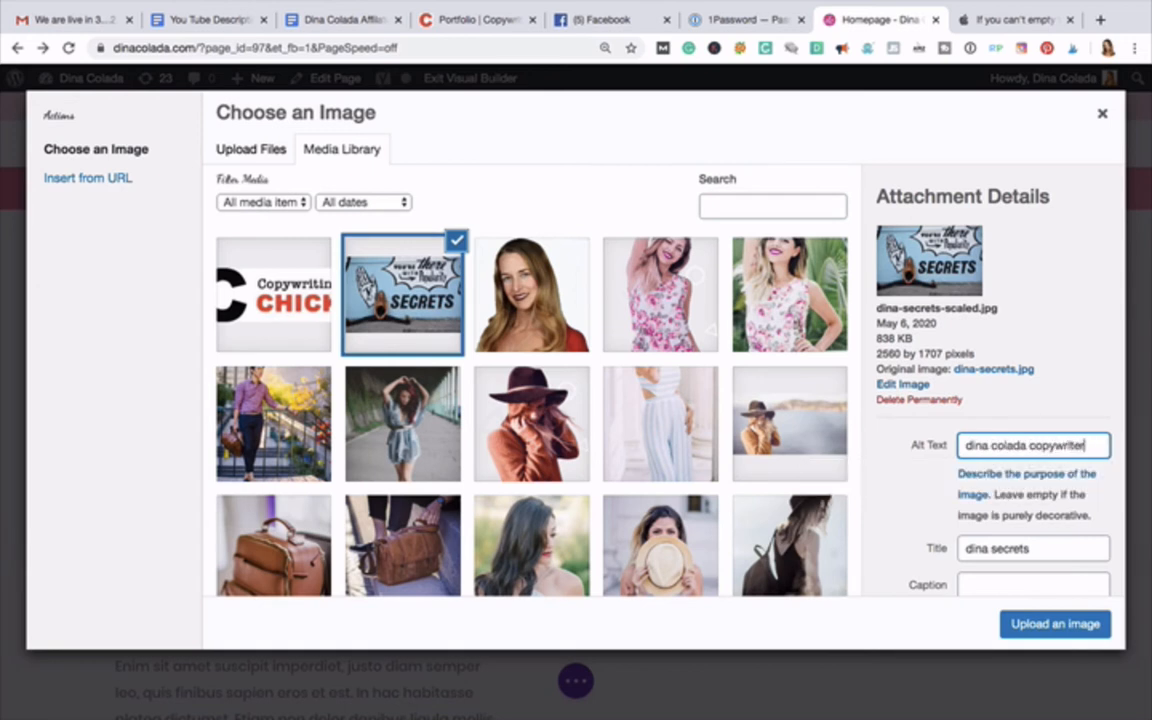
left_click(1058, 624)
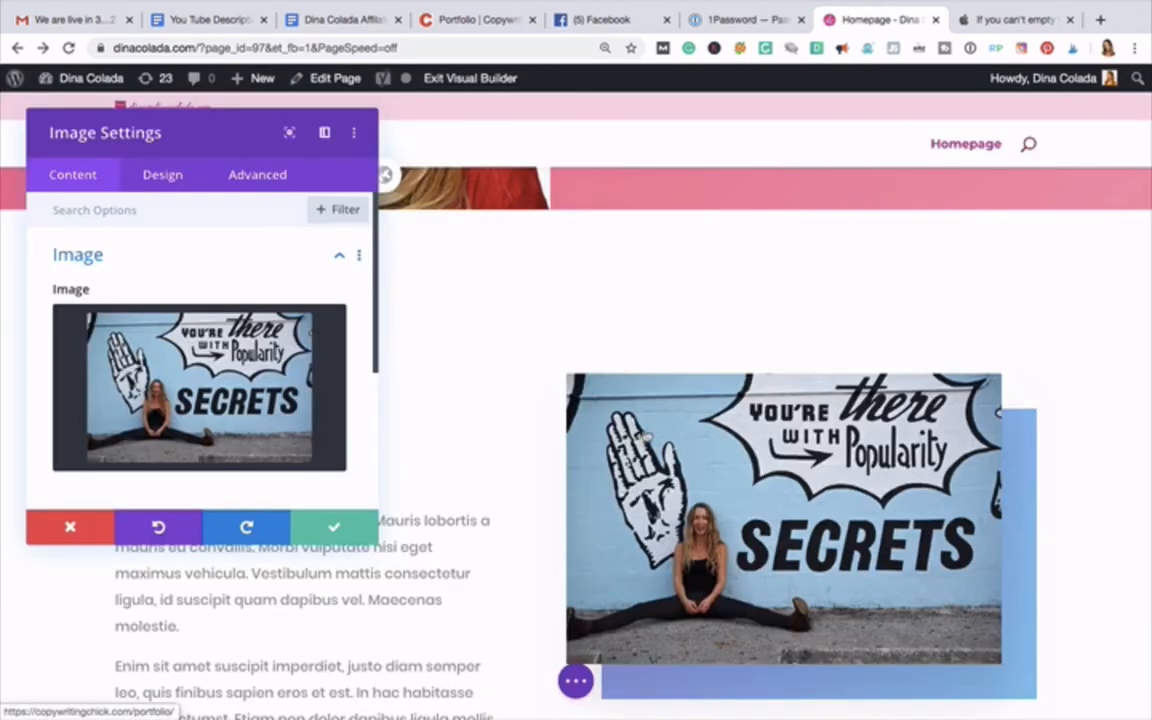
Step: Check the link URL of the "SECRETS" photo and save the image settings
scroll(283, 408, "down", 1)
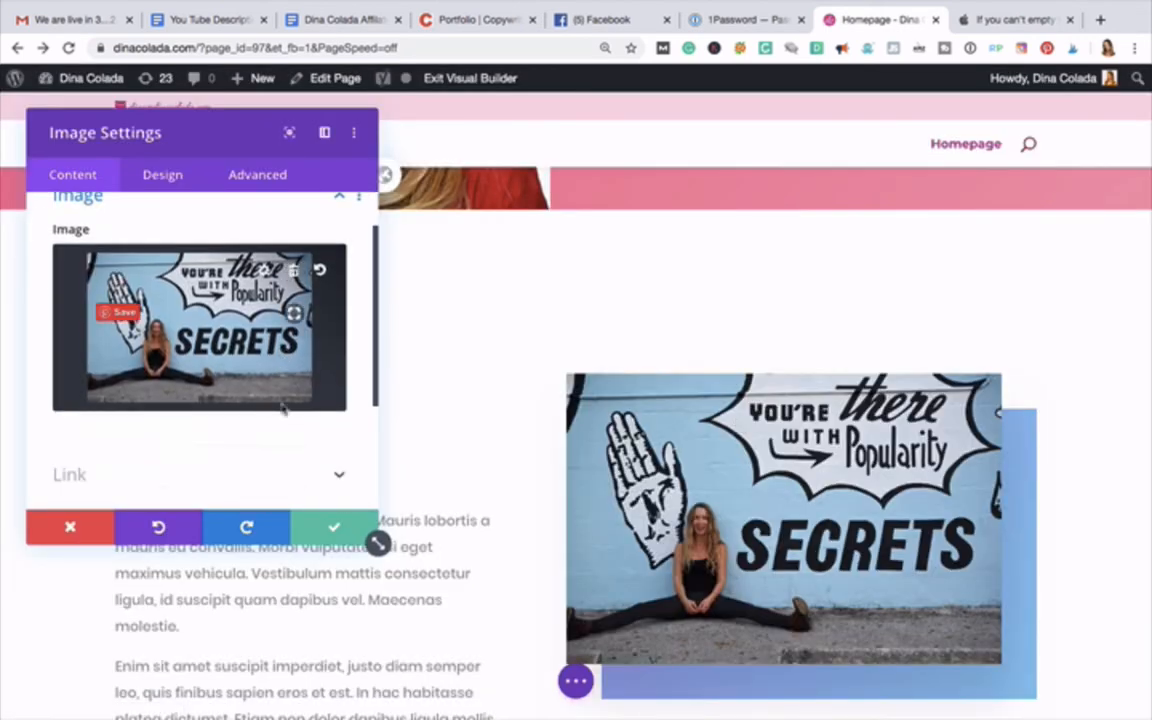
scroll(283, 408, "down", 2)
left_click(159, 365)
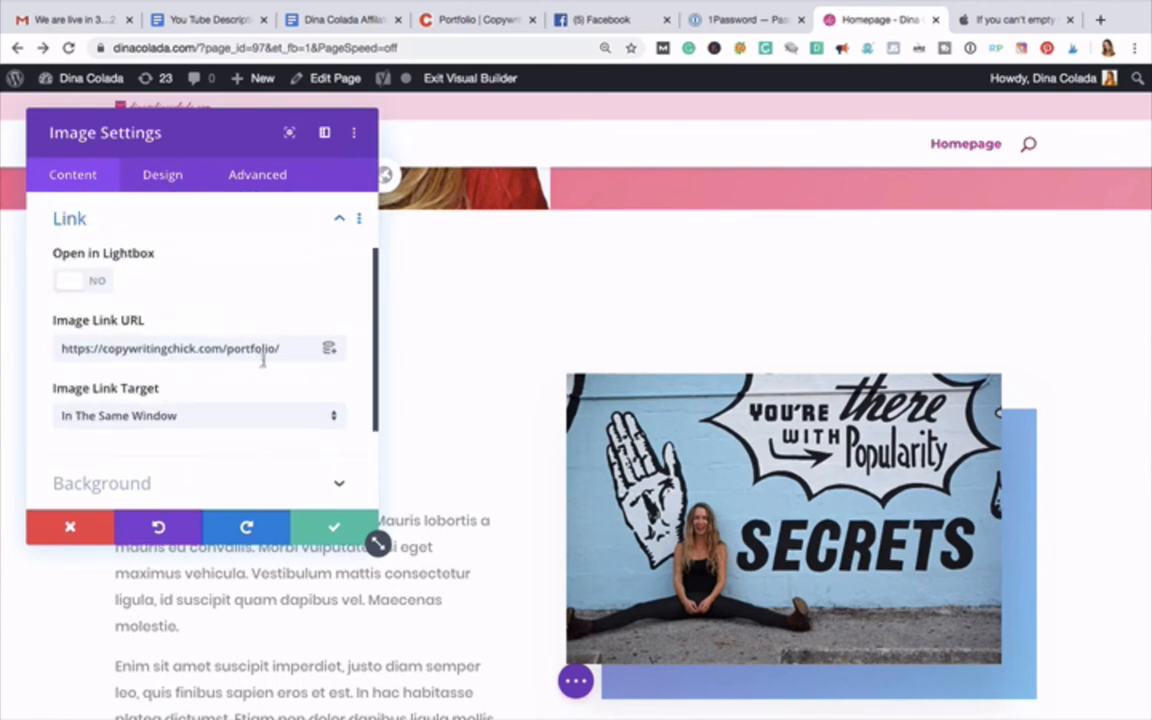
left_click(331, 525)
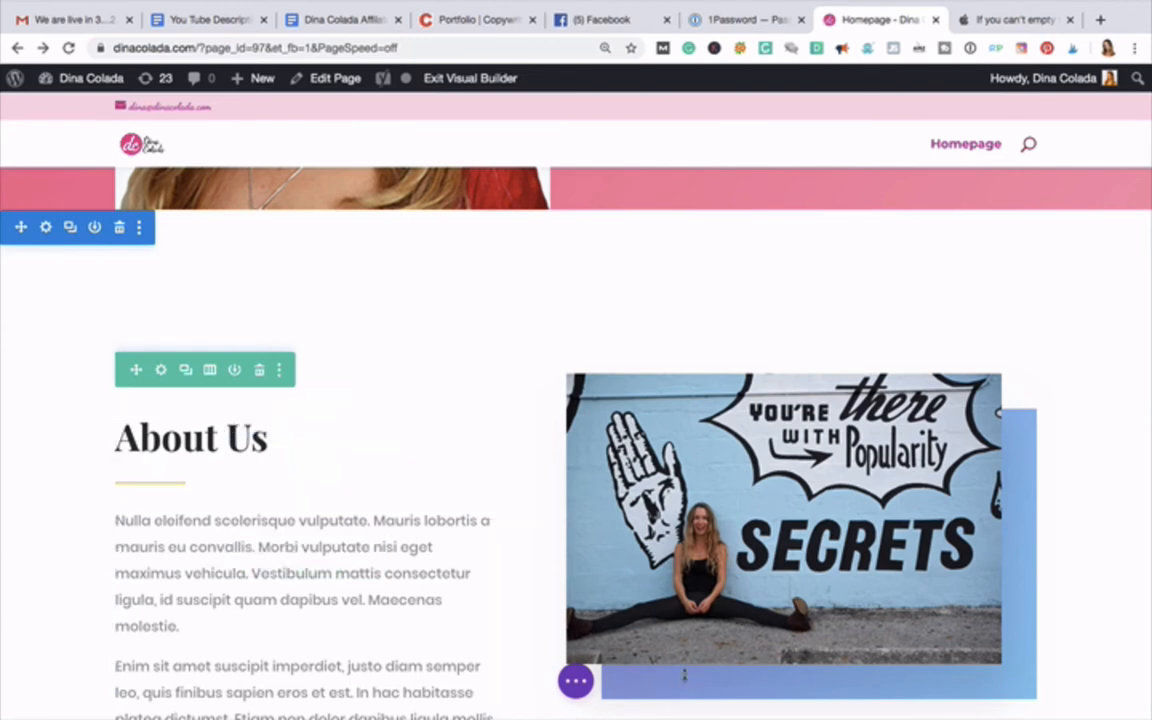
Step: Set the background color of the About Us photo's image module to magenta #c43882
scroll(674, 683, "down", 3)
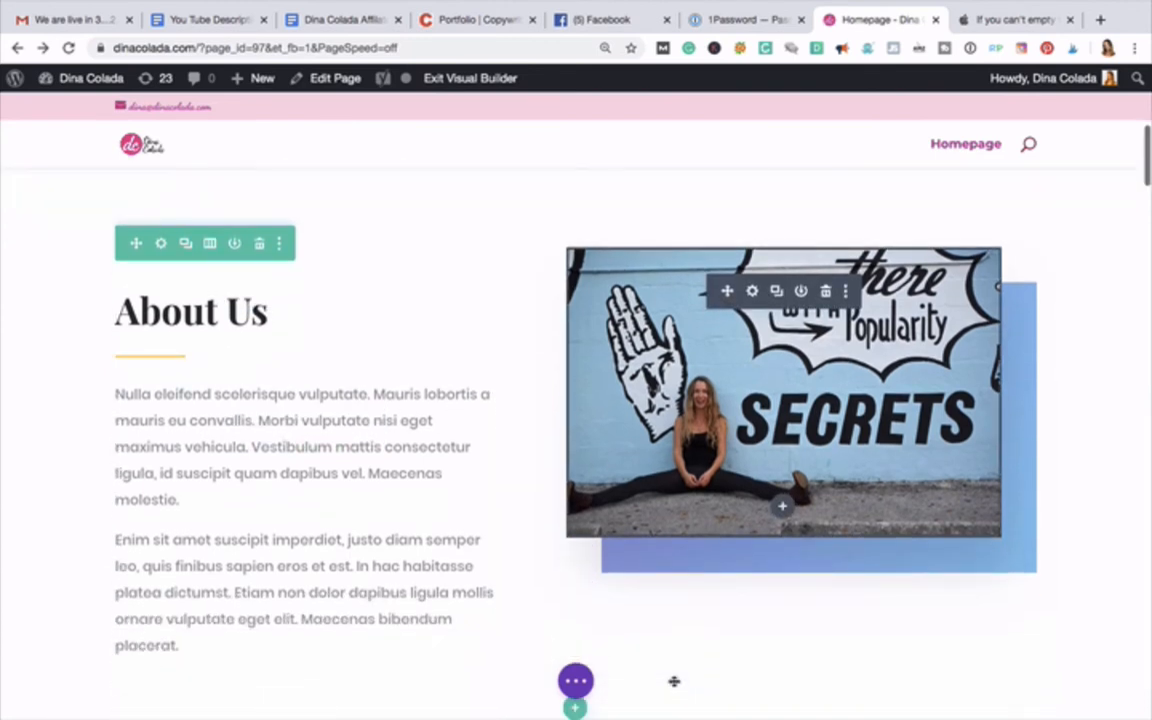
left_click(717, 553)
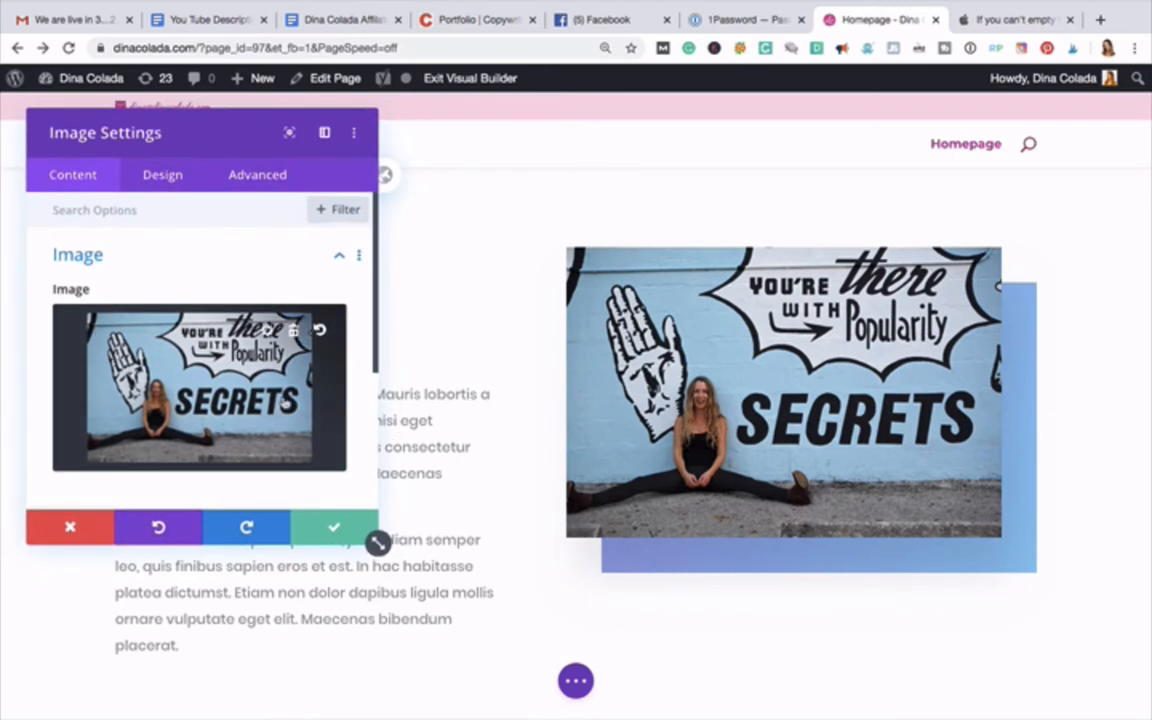
scroll(285, 401, "down", 4)
left_click(141, 379)
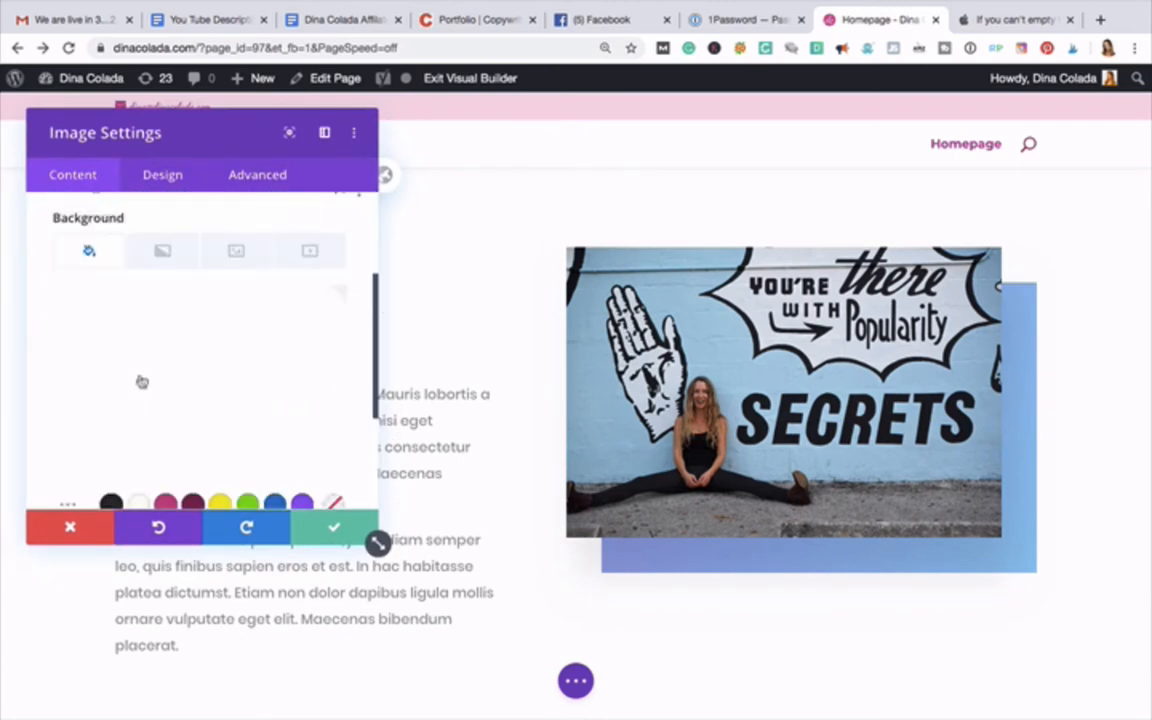
scroll(208, 459, "down", 3)
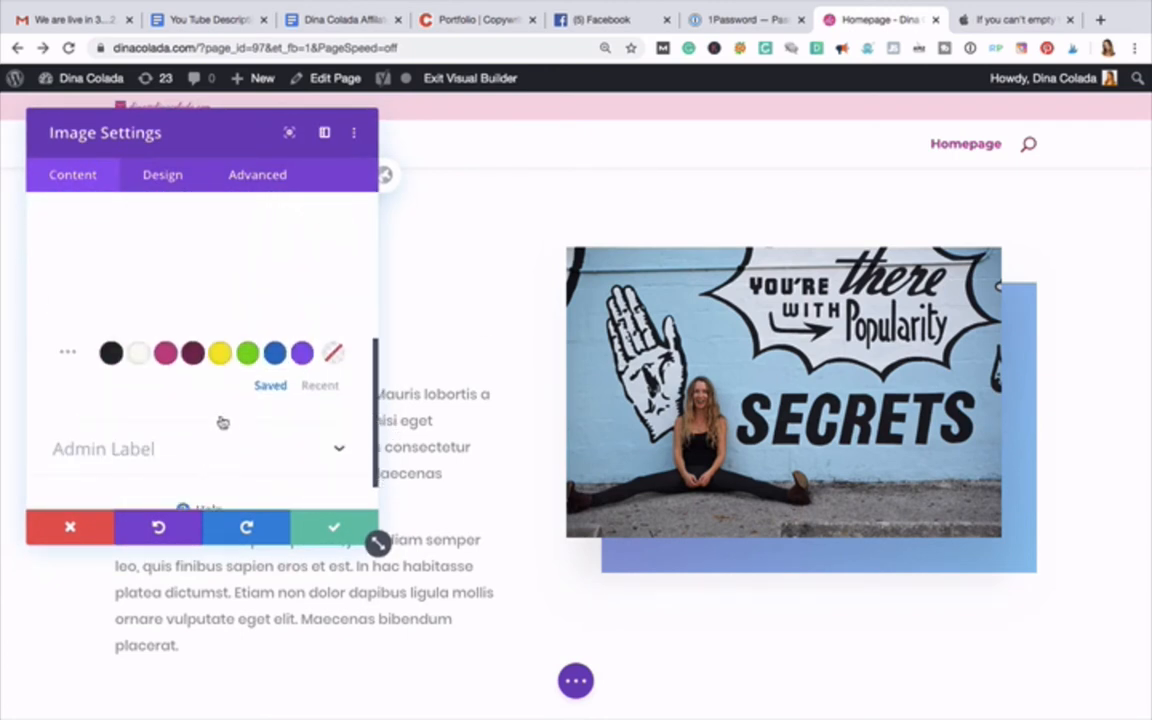
left_click(165, 355)
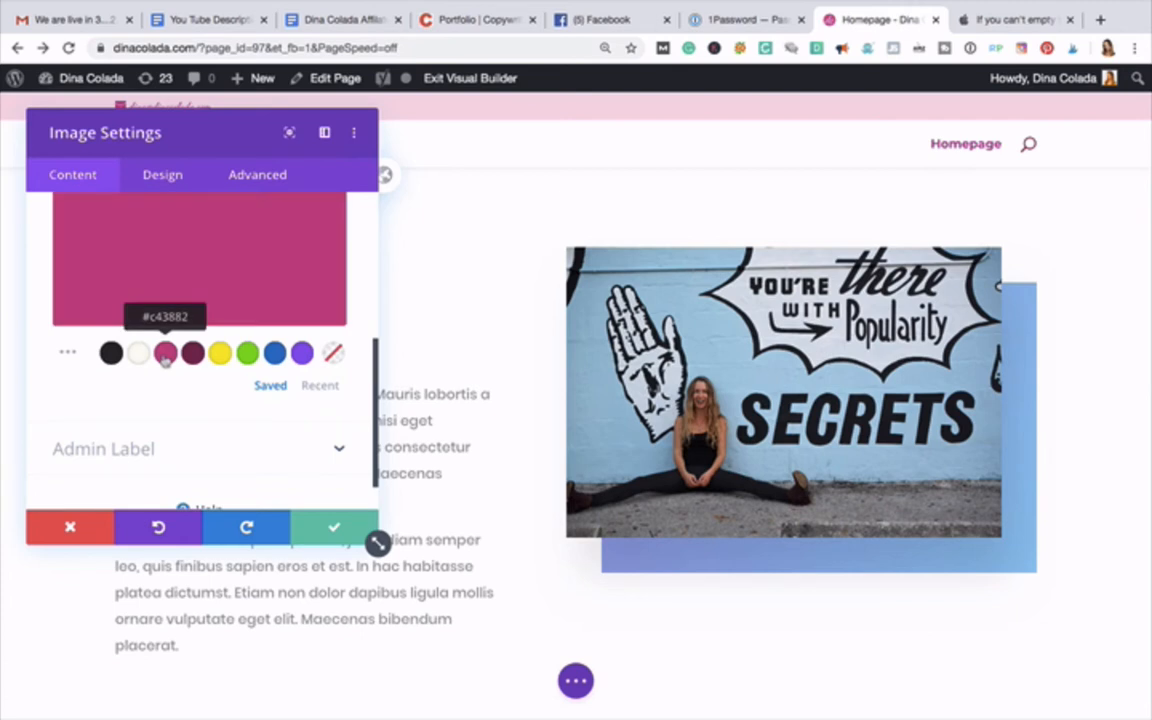
Step: Try blue as the photo module's background color, set it back to magenta #c43882 and save the image settings
scroll(165, 360, "up", 2)
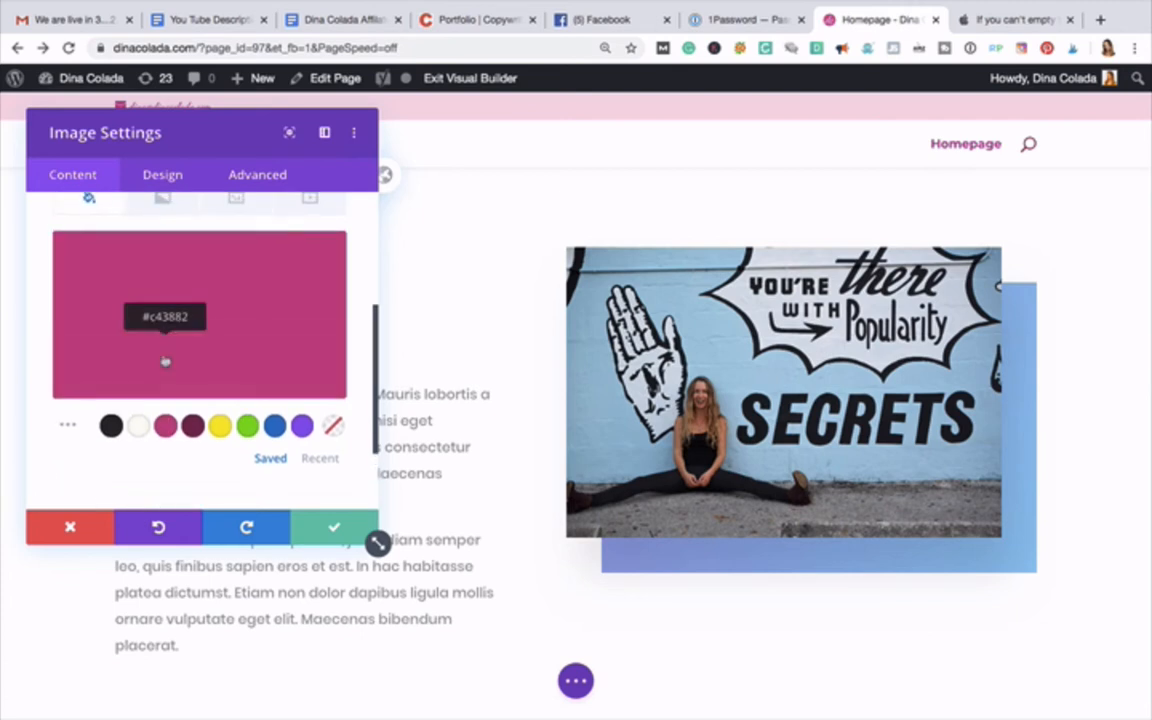
left_click(275, 421)
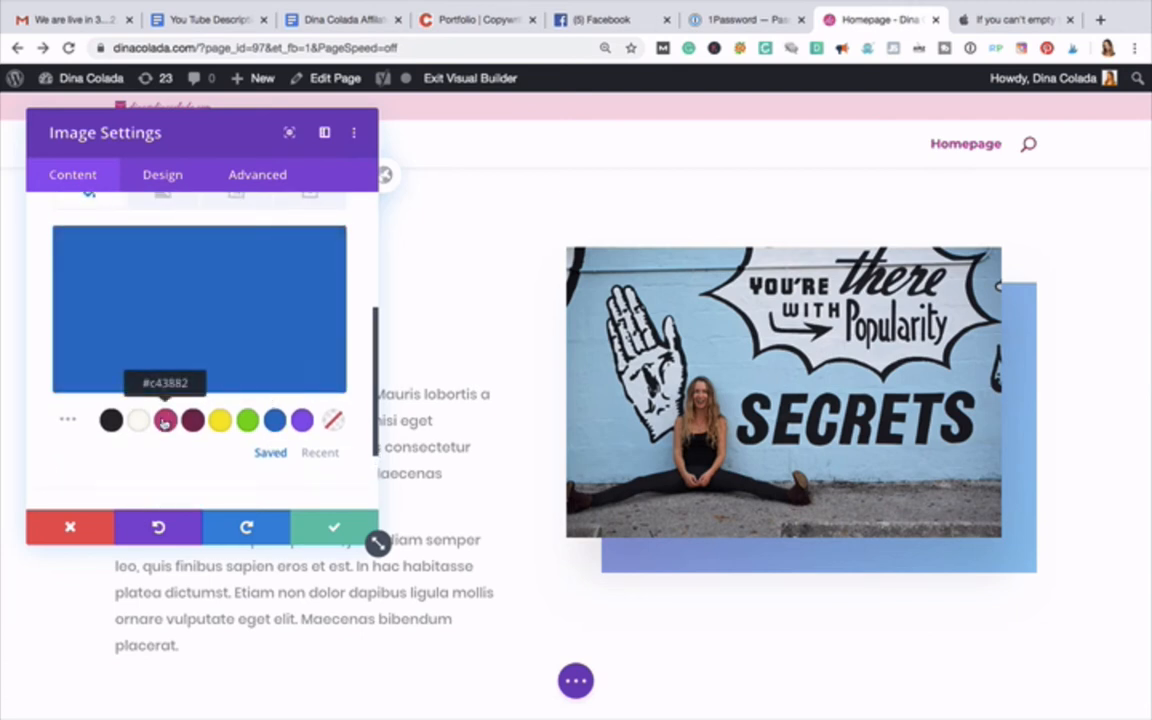
left_click(165, 420)
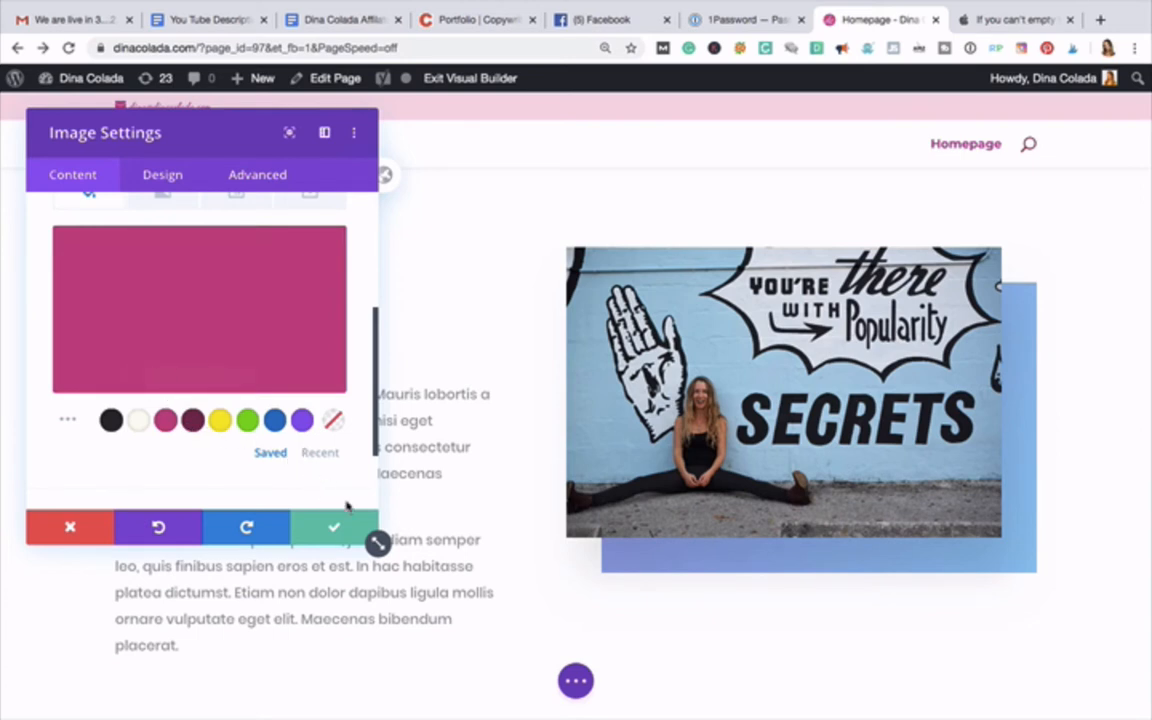
left_click(350, 540)
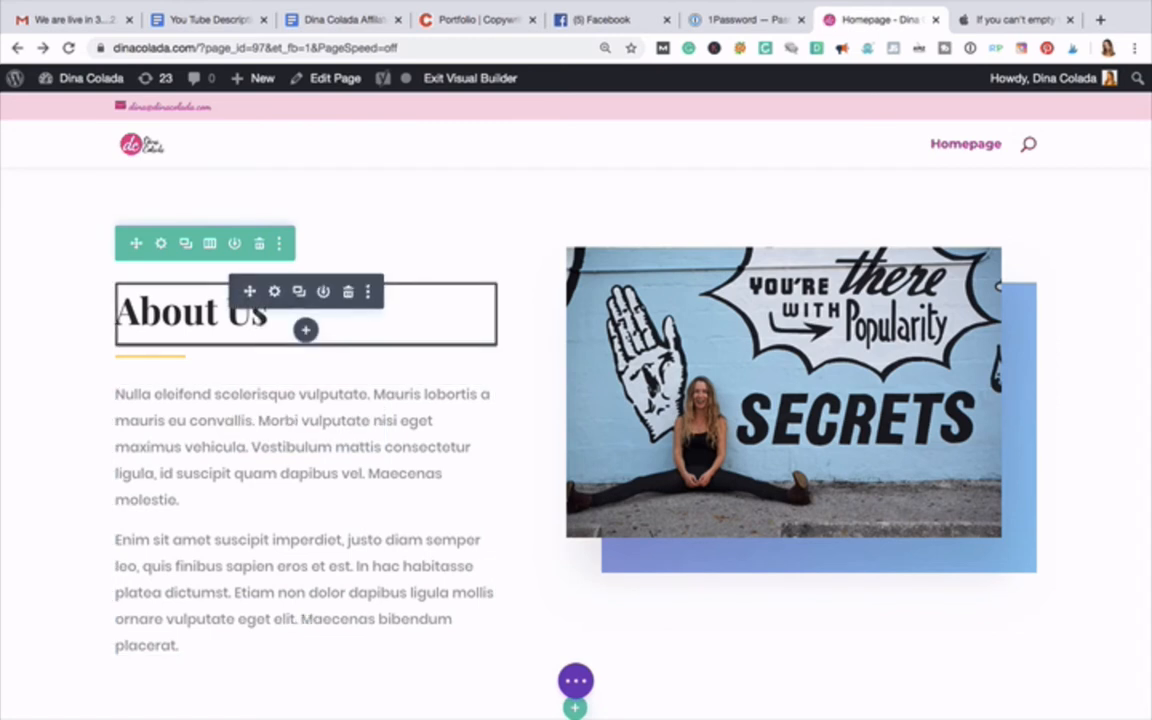
Step: Replace the "About Us" heading with "Direct Response Copywriter"
left_click(267, 312)
left_click_drag(267, 312, 108, 310)
type("Dina")
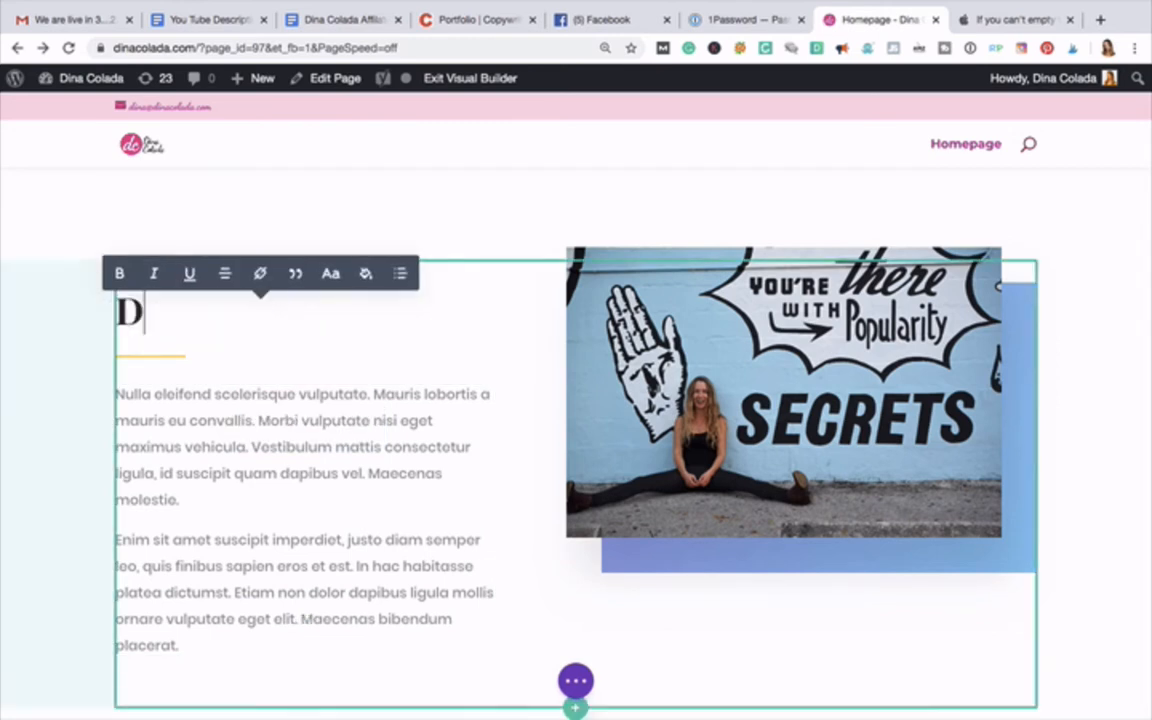
key("BackSpace")
key("BackSpace")
key("BackSpace")
key("BackSpace")
type("C")
key("BackSpace")
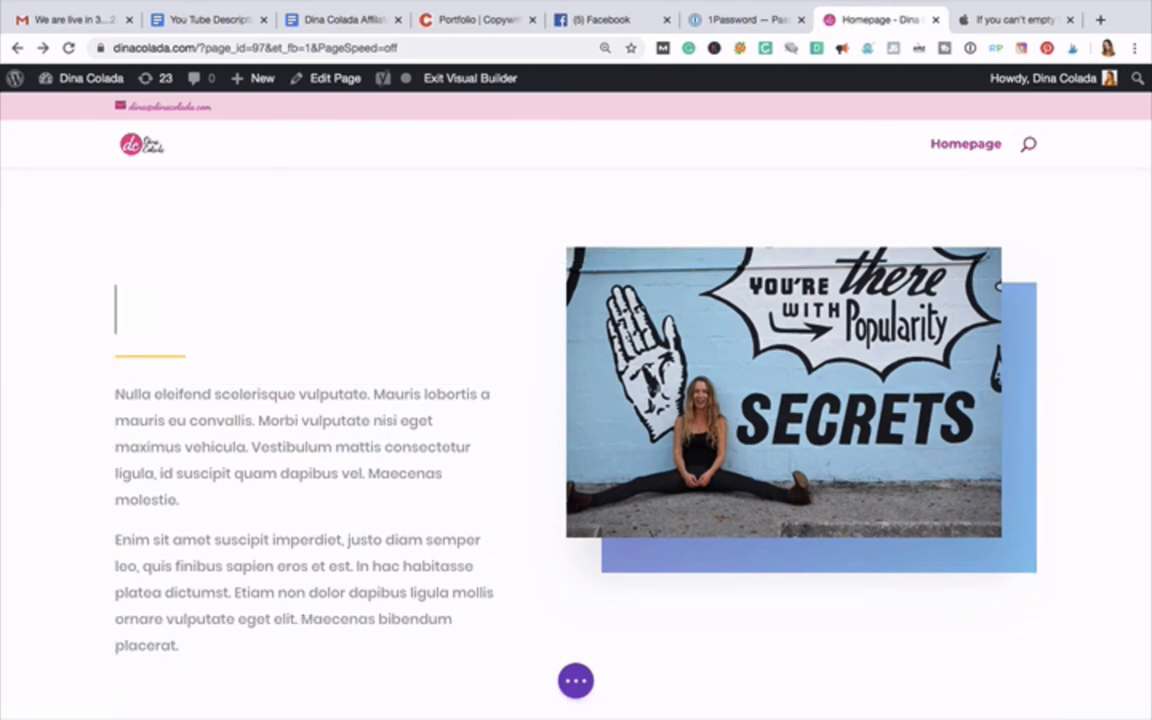
type("Direct REsp")
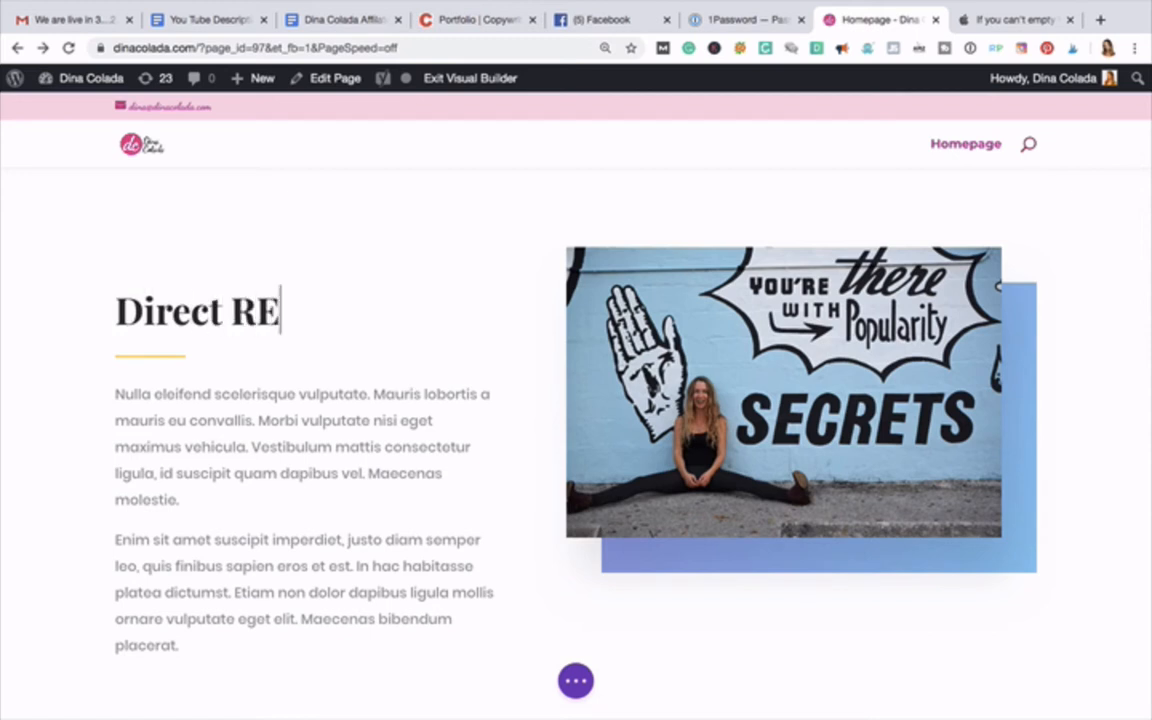
key("BackSpace")
key("BackSpace")
key("BackSpace")
type("esponse ")
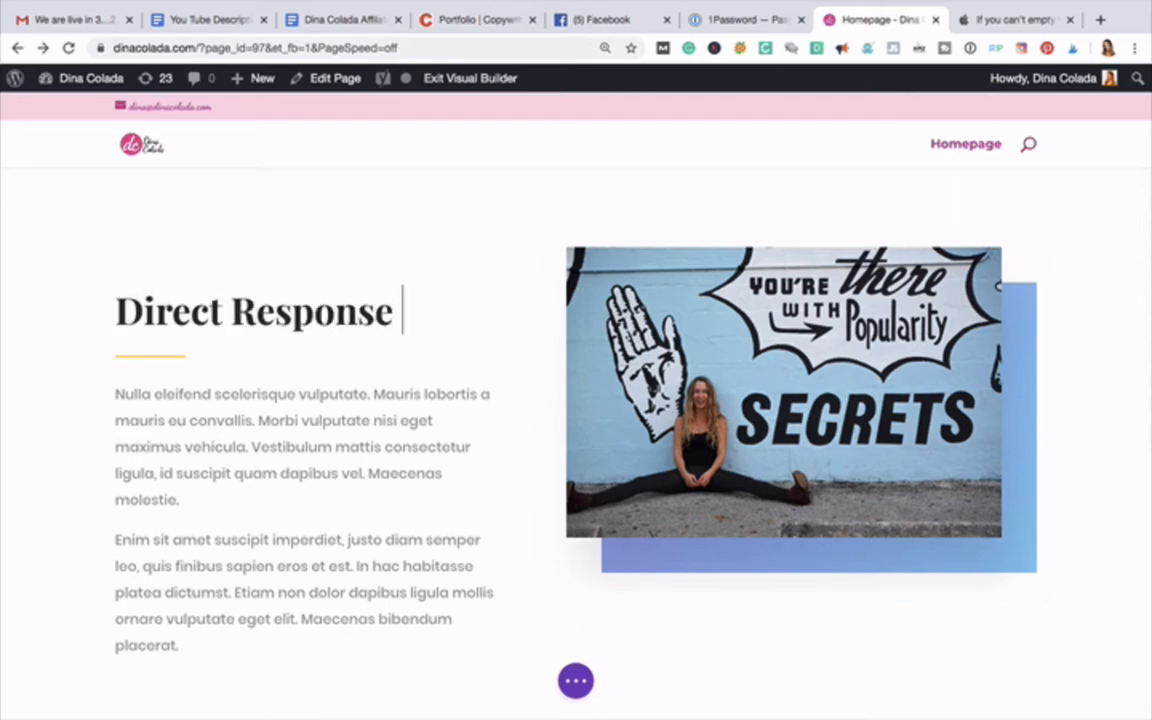
type("Copywriter")
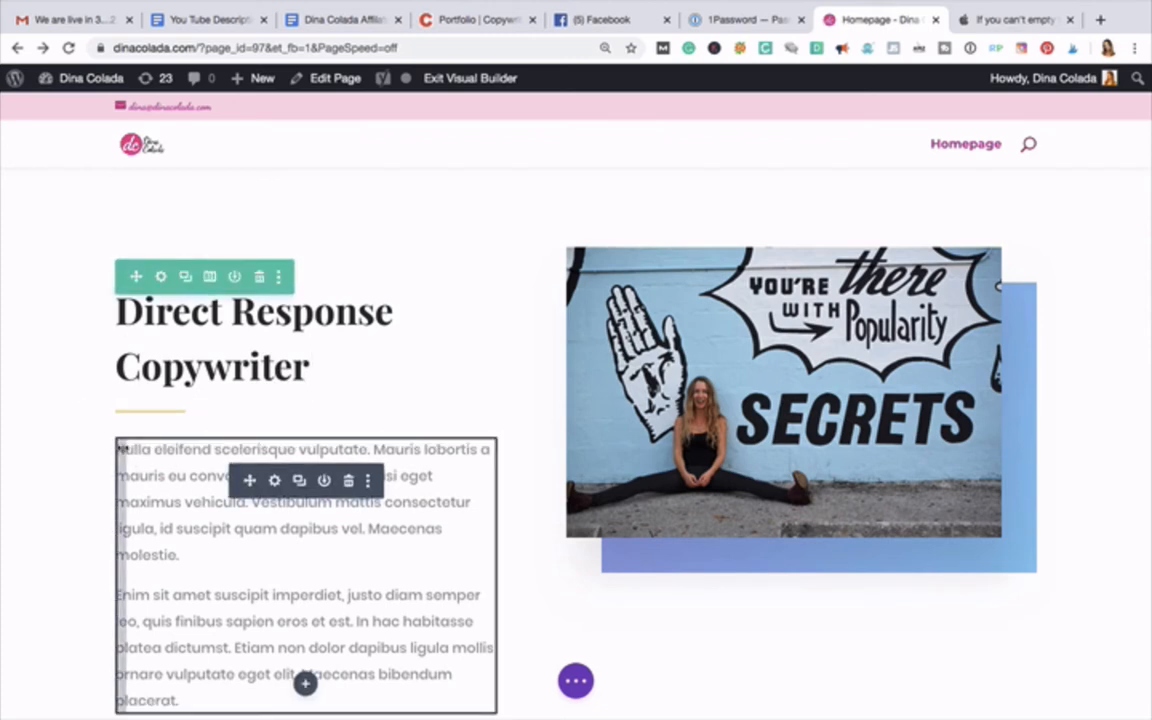
Step: Increase the left padding of the paragraph module under the heading and try to delete its placeholder text
left_click_drag(137, 456, 122, 318)
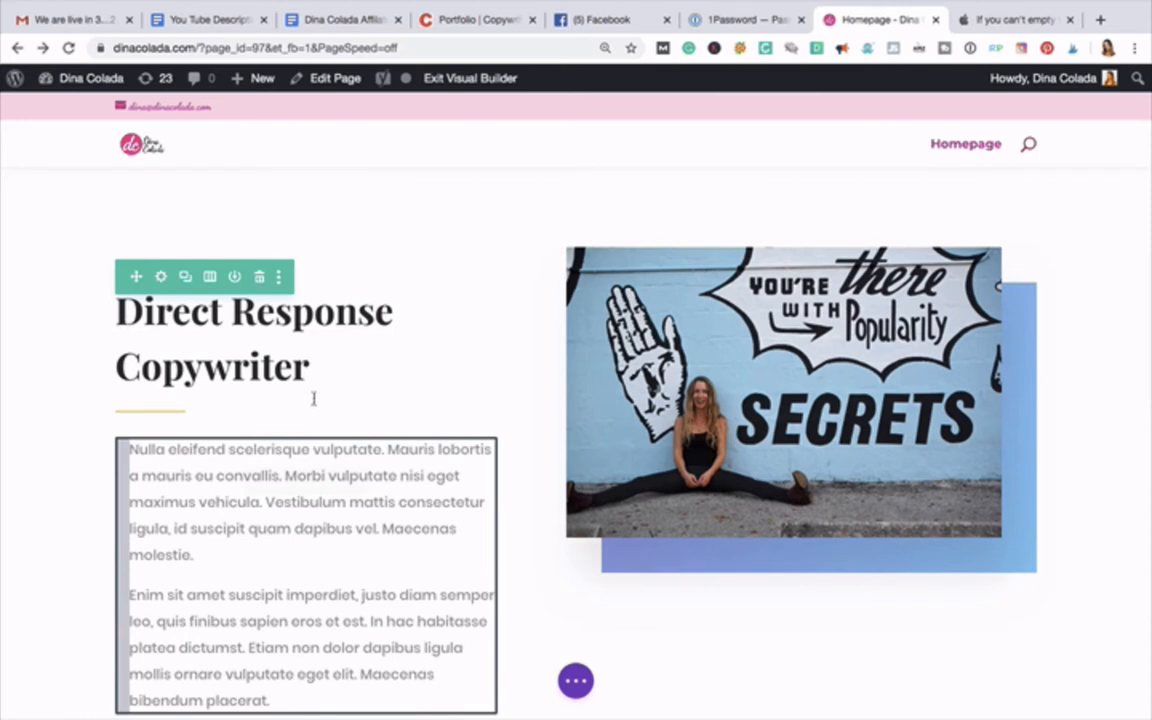
double_click(353, 621)
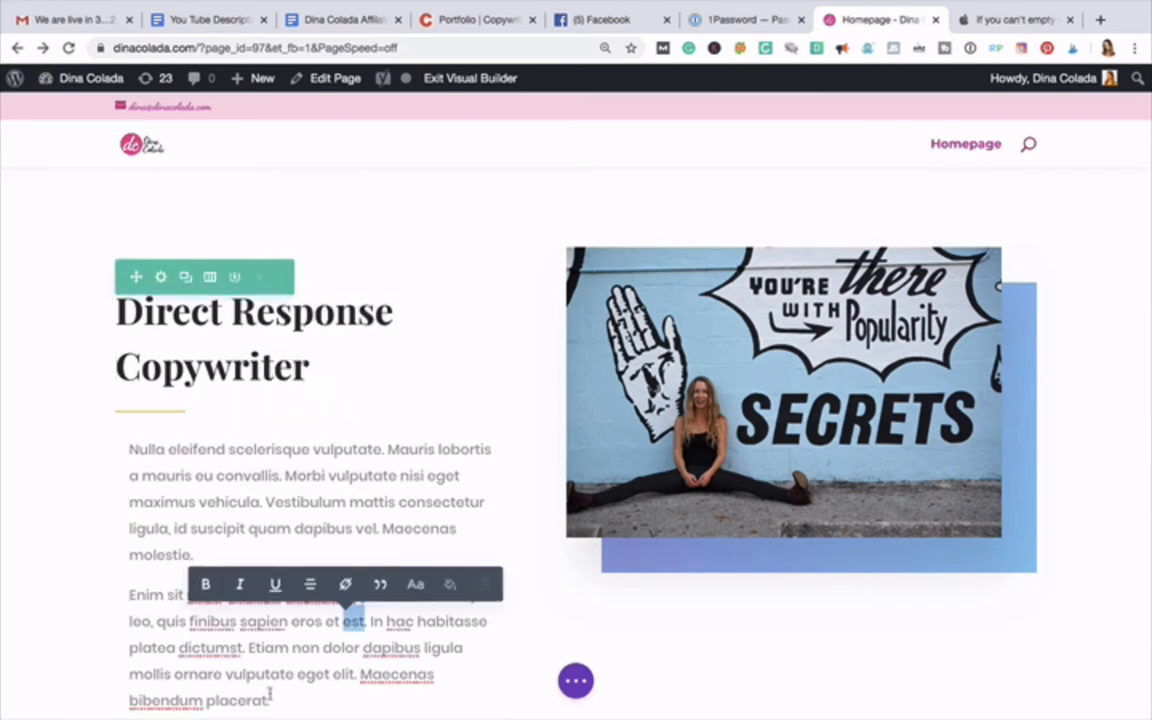
left_click_drag(269, 697, 128, 445)
key("BackSpace")
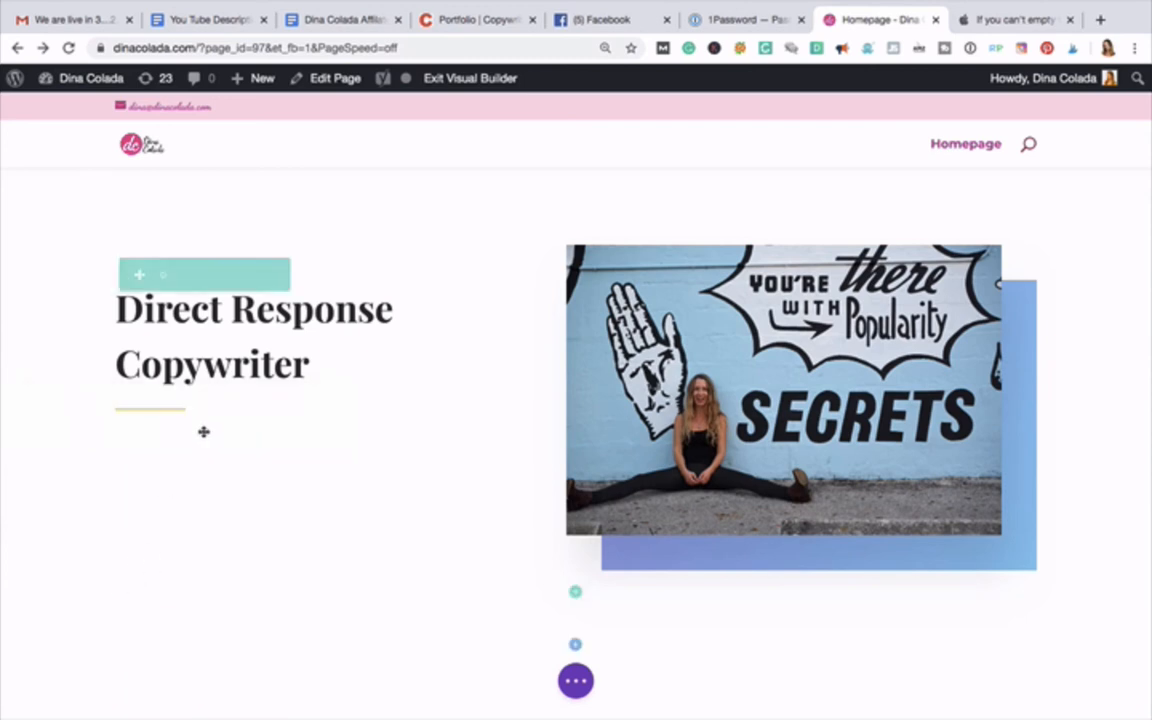
double_click(171, 470)
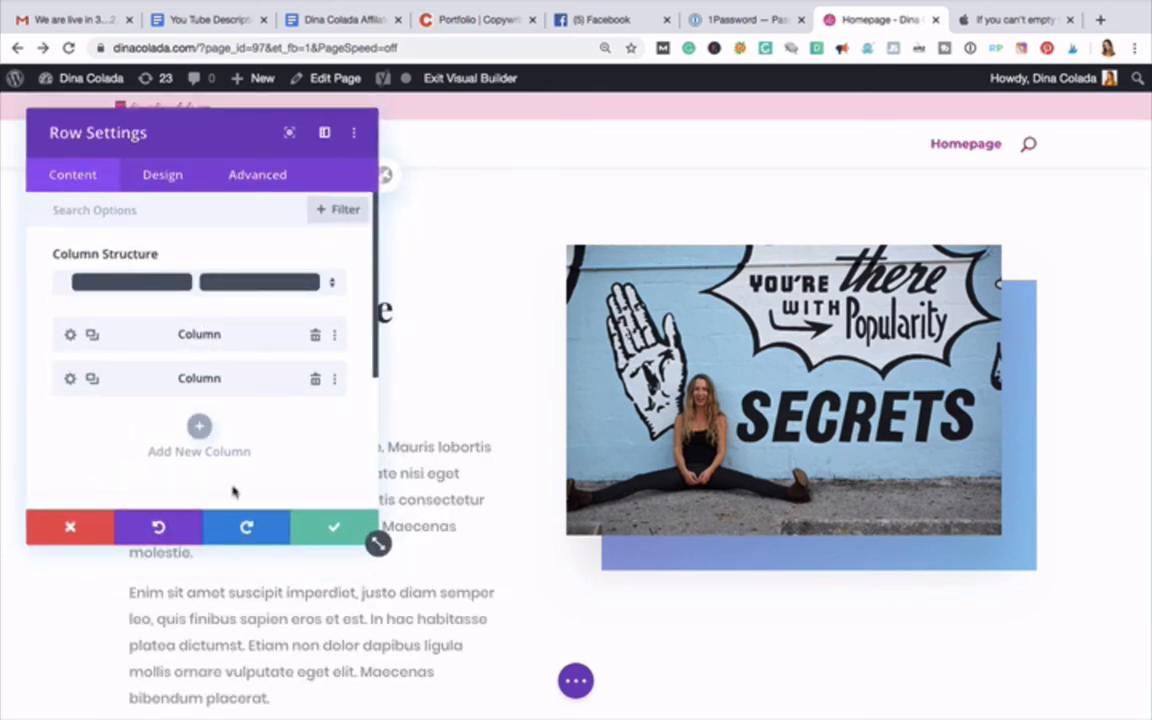
scroll(233, 490, "down", 2)
scroll(231, 489, "up", 1)
scroll(231, 489, "down", 3)
scroll(200, 440, "up", 5)
left_click(72, 526)
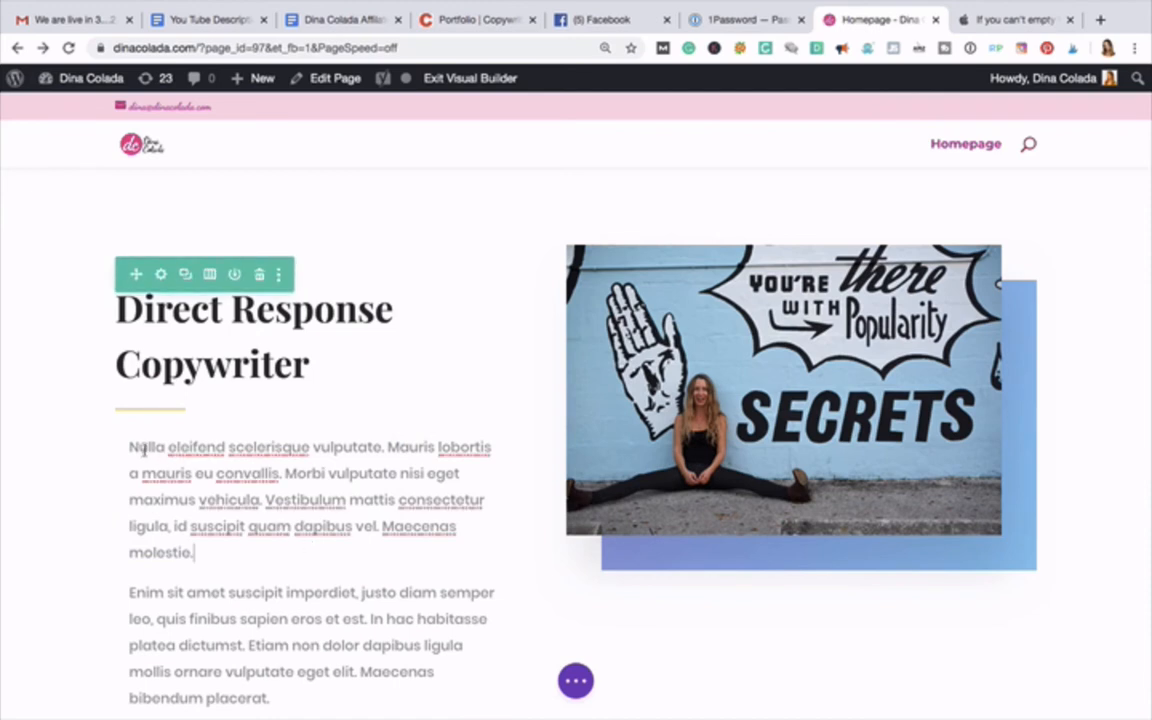
Step: Replace the placeholder paragraphs with a bio presenting the owner as a direct response copywriter, the Copywriting Chick, and pointing to the photo for her portfolio
left_click_drag(136, 450, 343, 690)
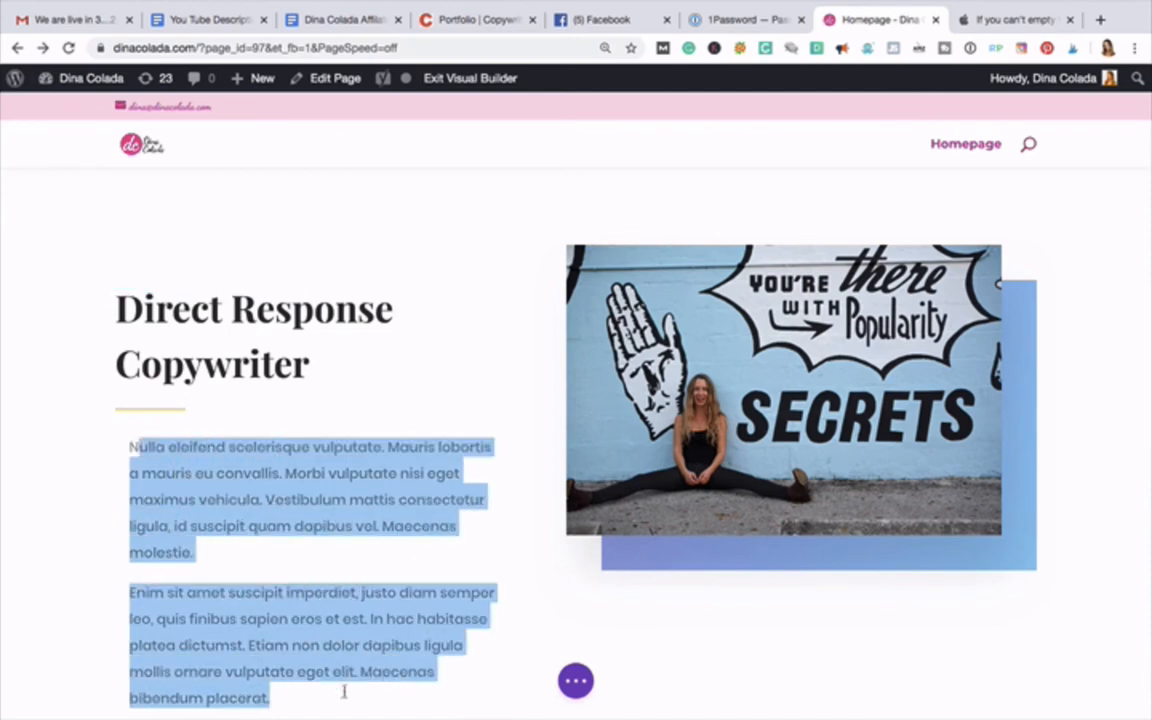
key("BackSpace")
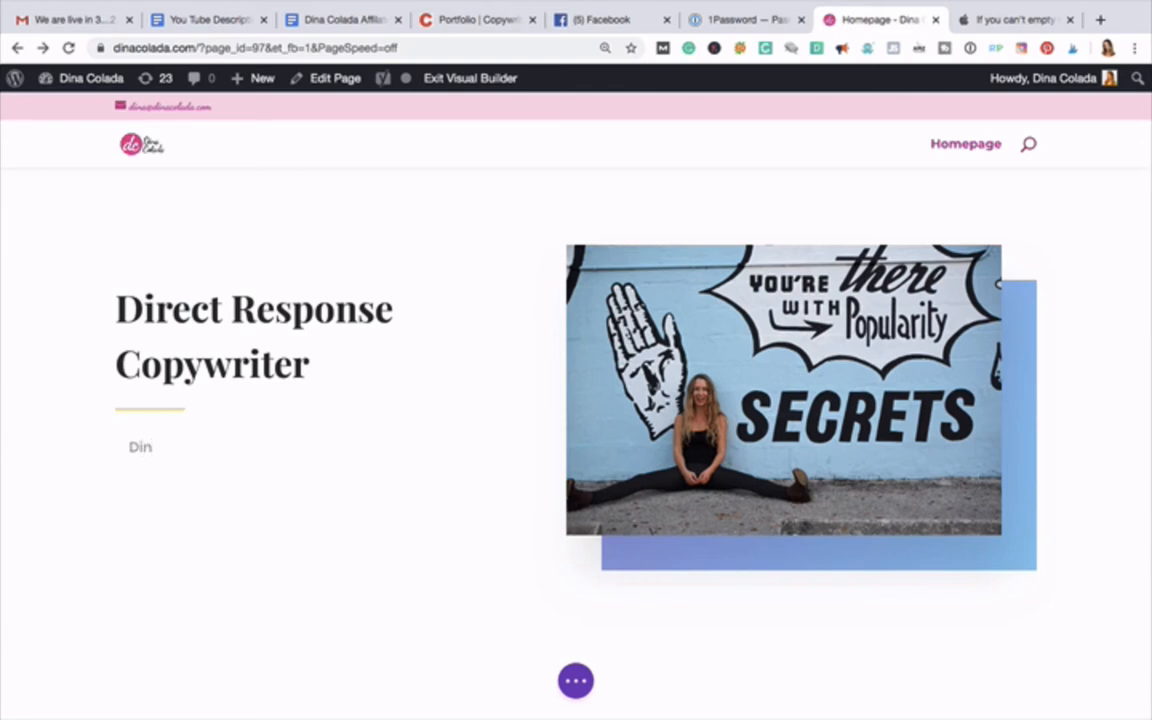
type("Dina colada")
type("is also a direct response copywrit")
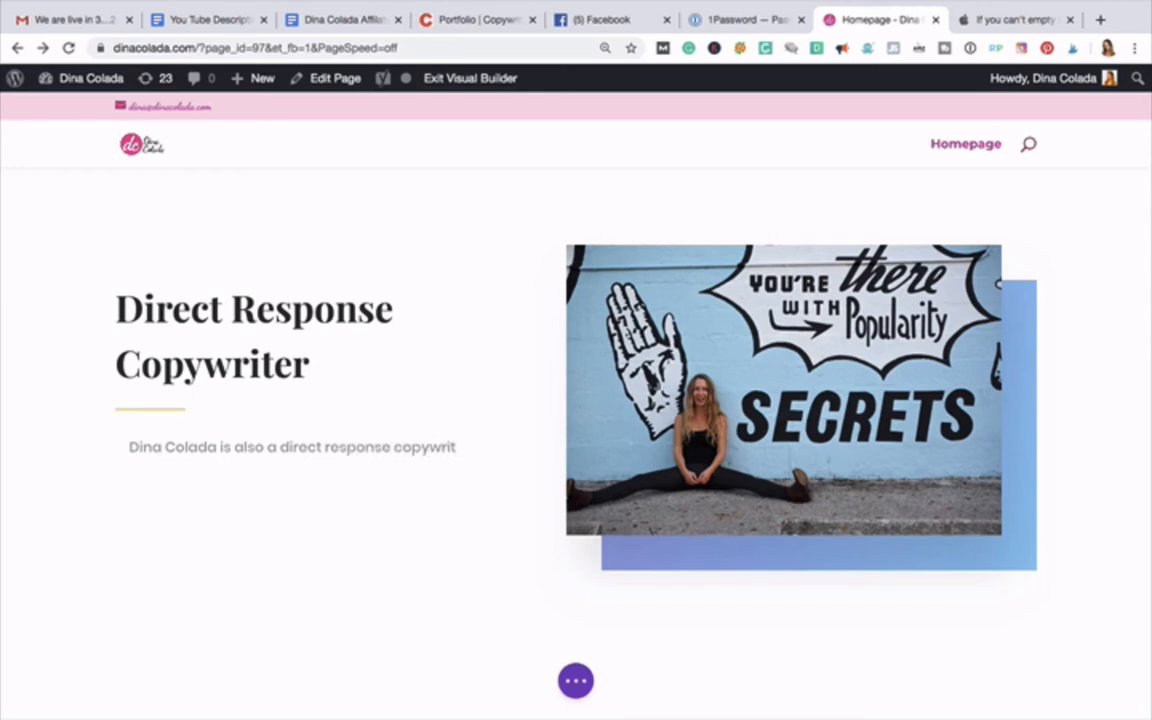
type("er. She's also known as ")
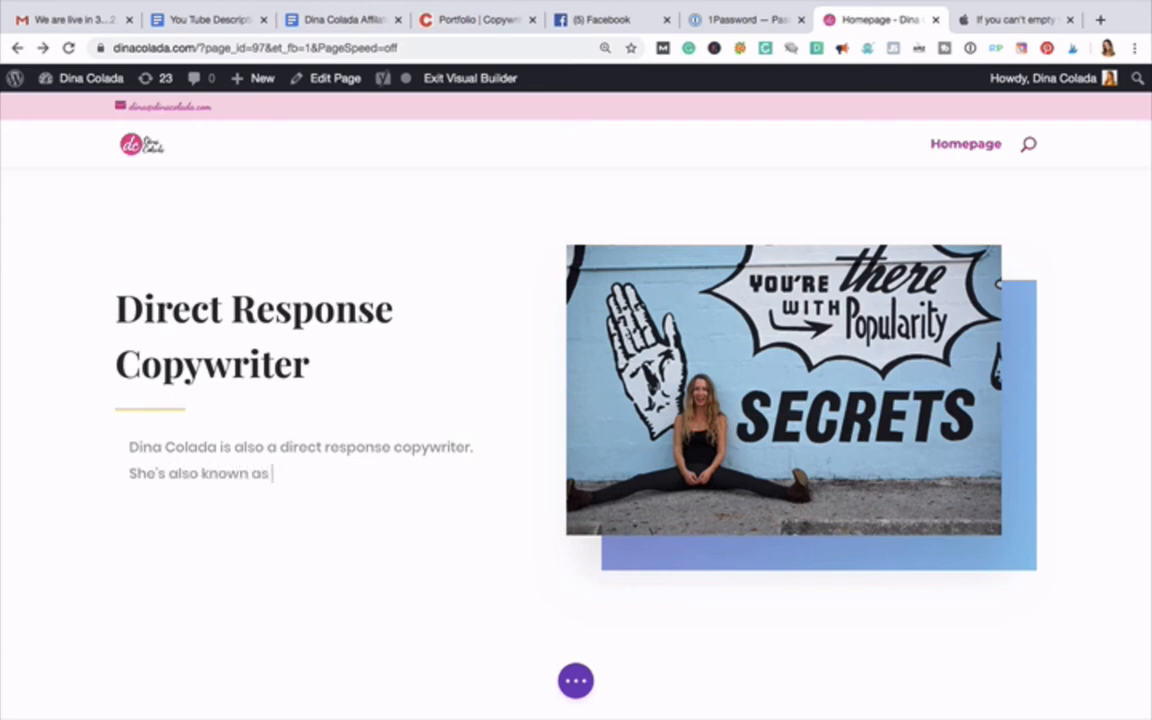
type("the Coypw")
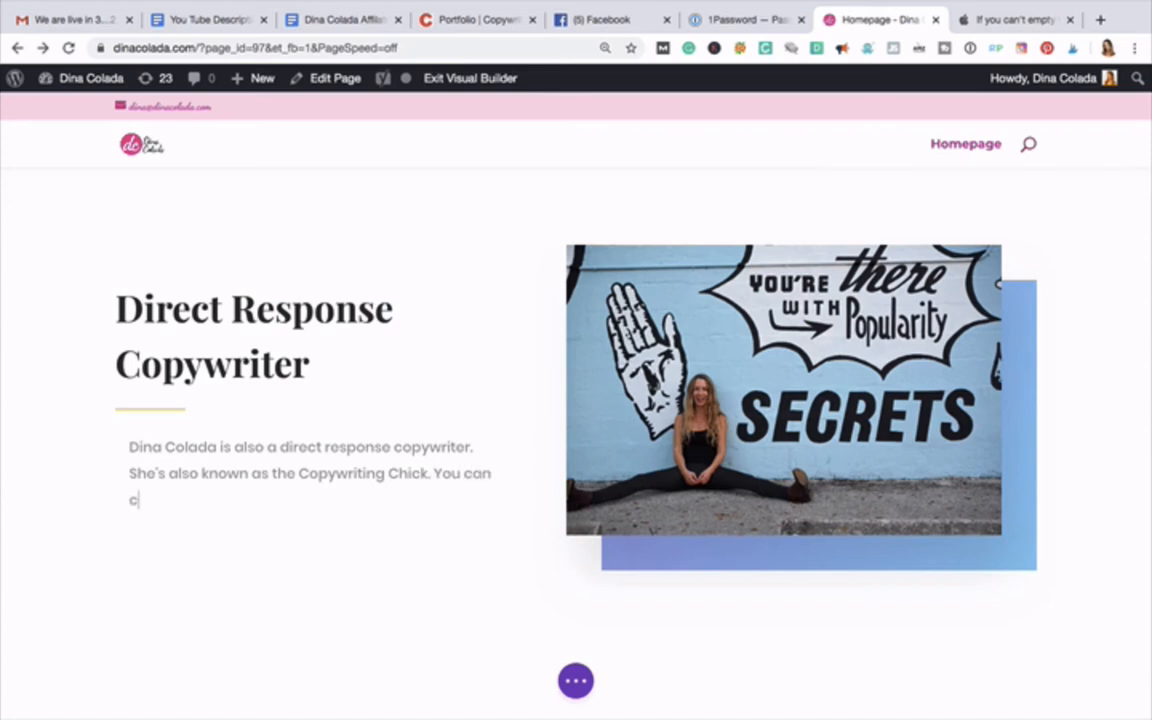
key("BackSpace")
type("ck on the photo to the right")
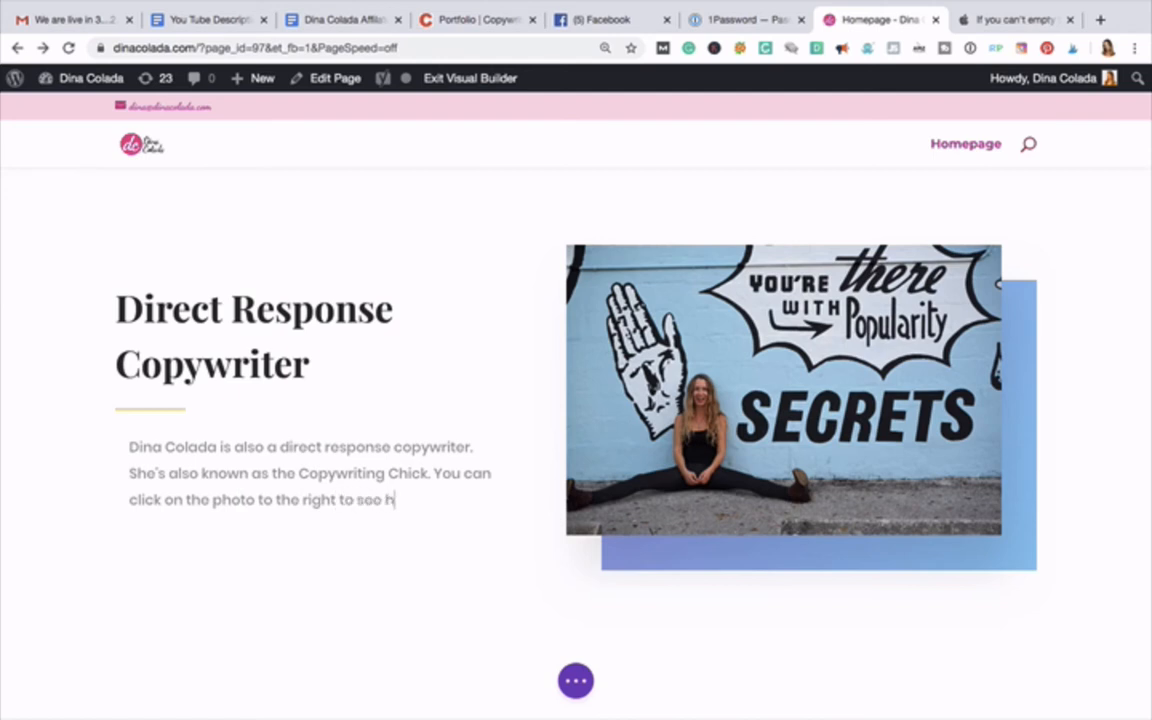
type(" to see a portfolio of her work.")
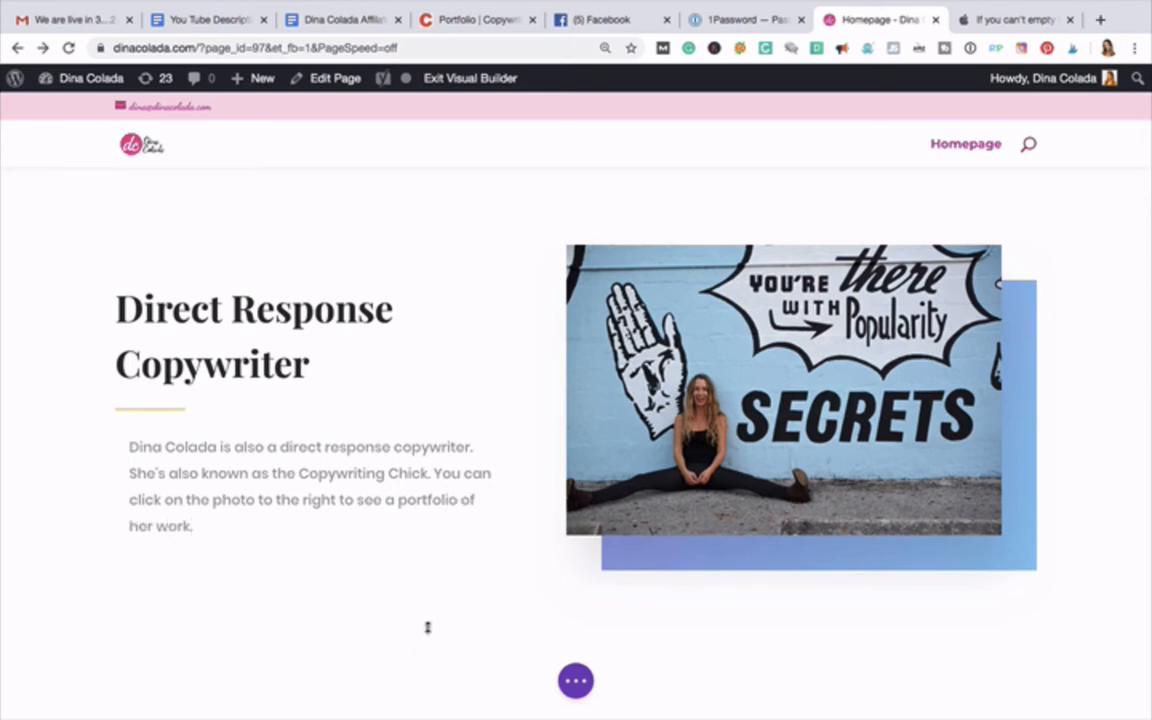
Step: Replace the "Collections" section heading with "Dating Coach"
scroll(427, 627, "down", 2)
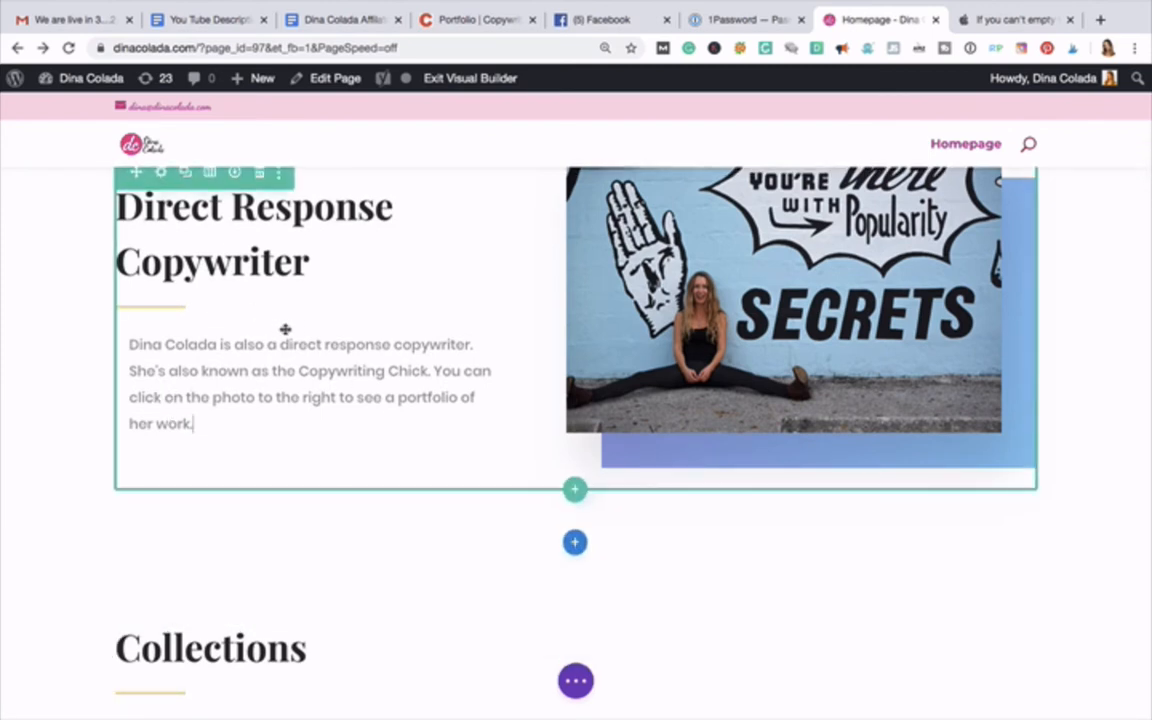
scroll(285, 329, "down", 3)
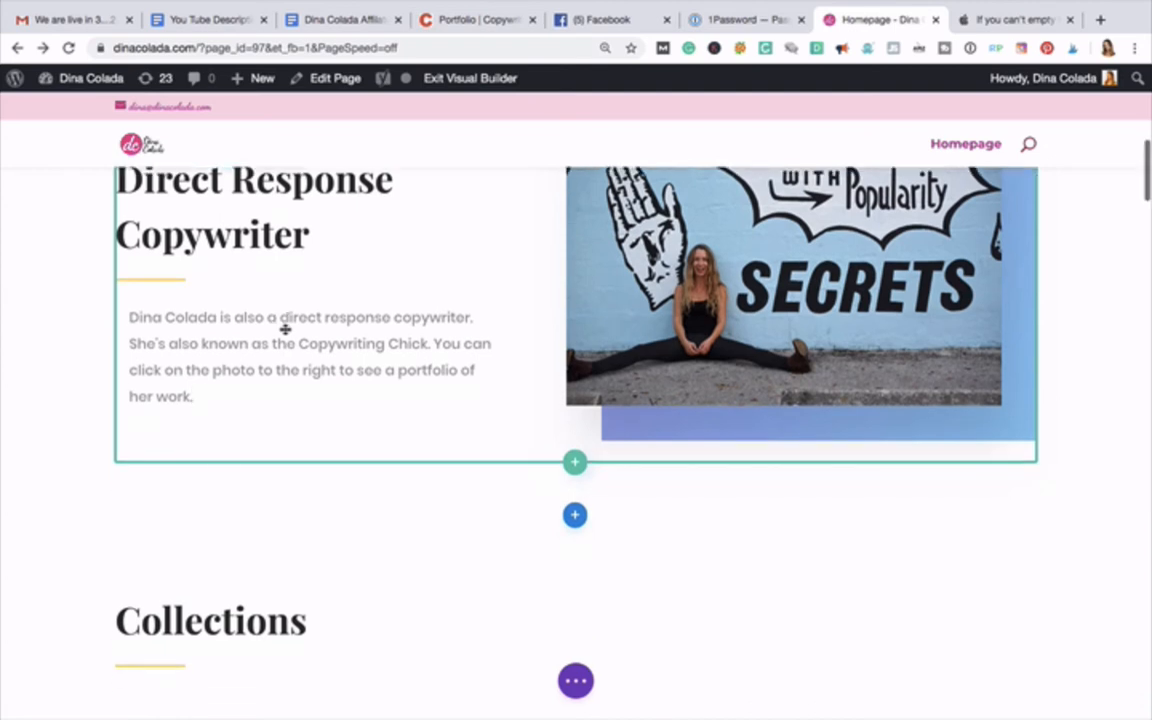
scroll(285, 329, "down", 5)
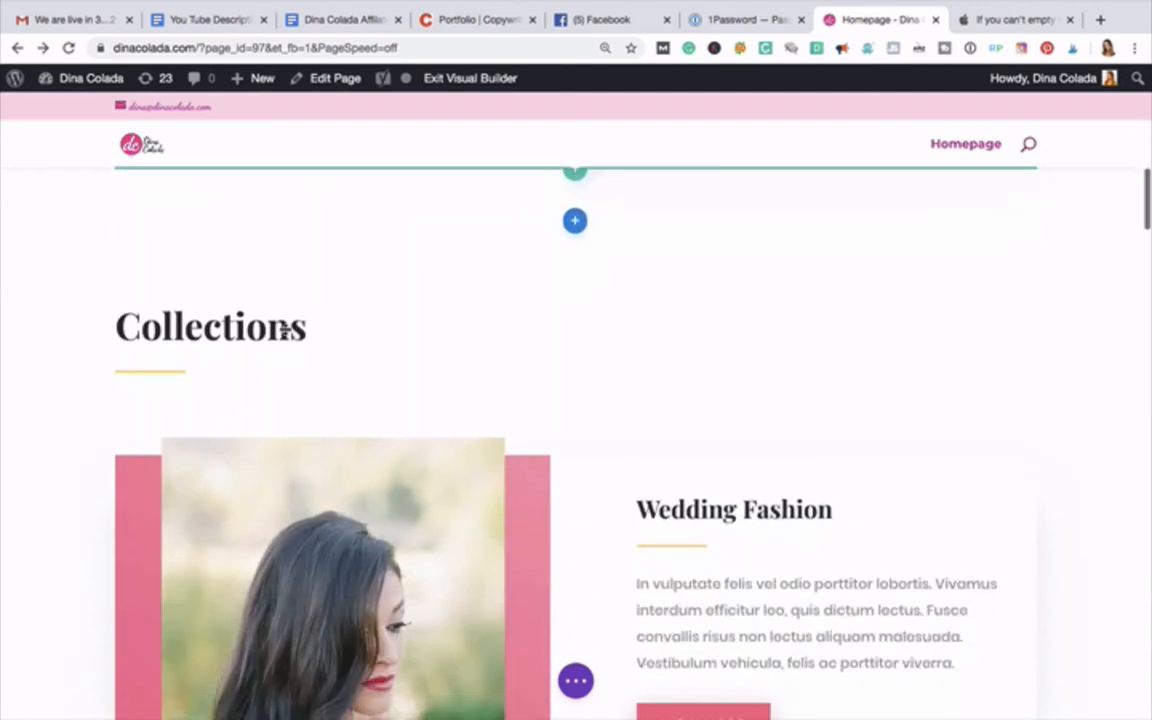
scroll(287, 330, "up", 8)
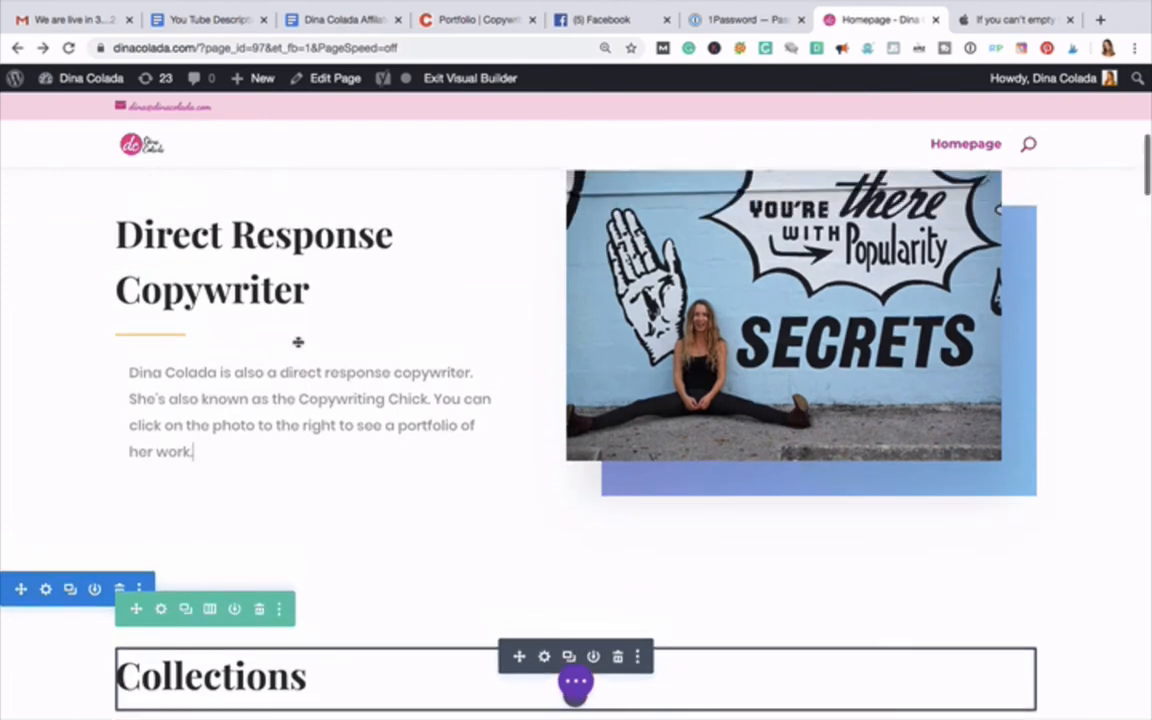
scroll(298, 342, "down", 8)
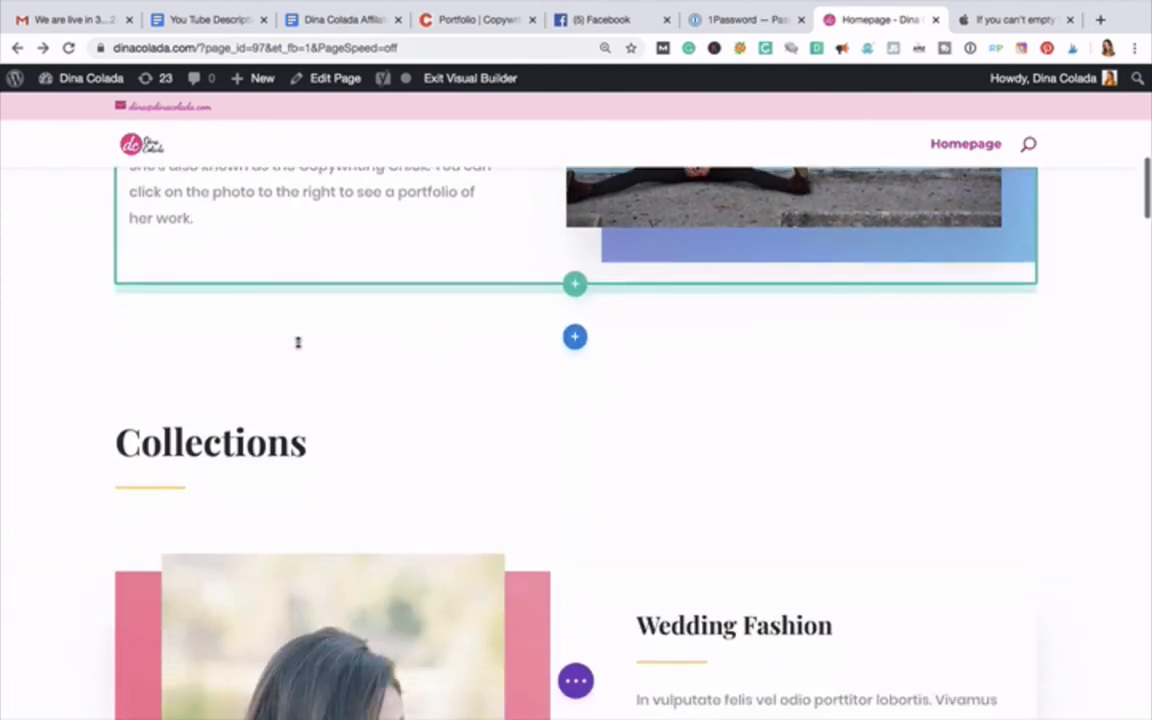
left_click(302, 362)
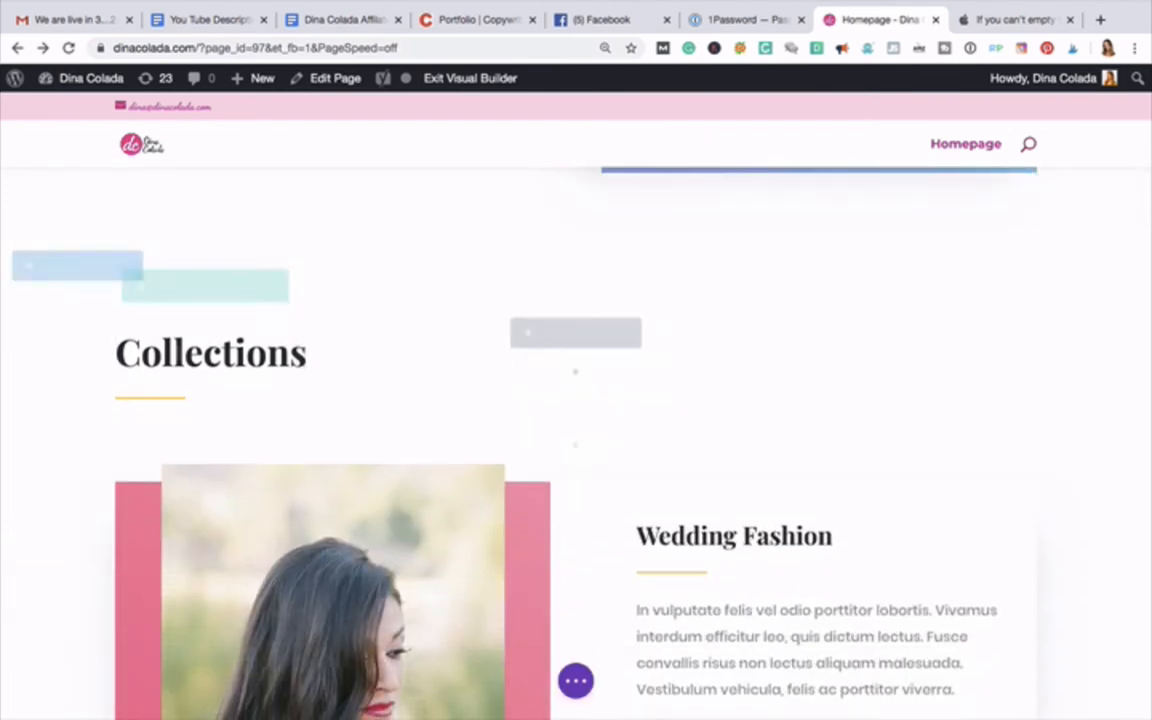
left_click_drag(312, 366, 128, 365)
key("BackSpace")
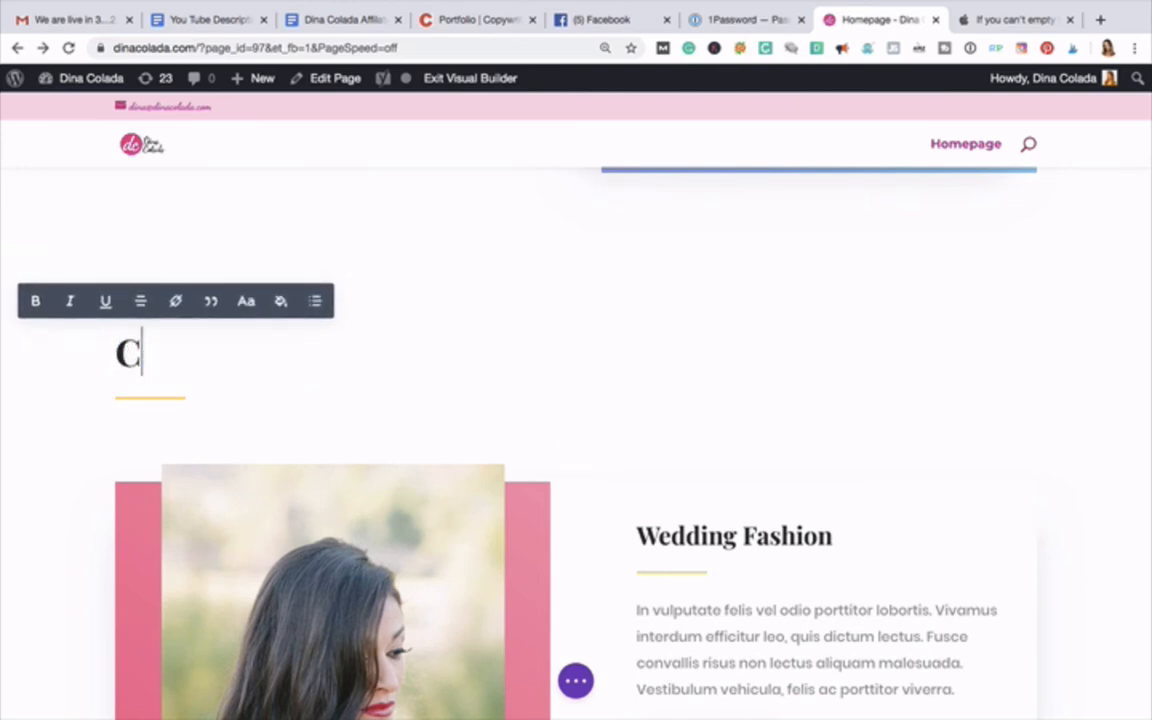
key("BackSpace")
type("Dating Co")
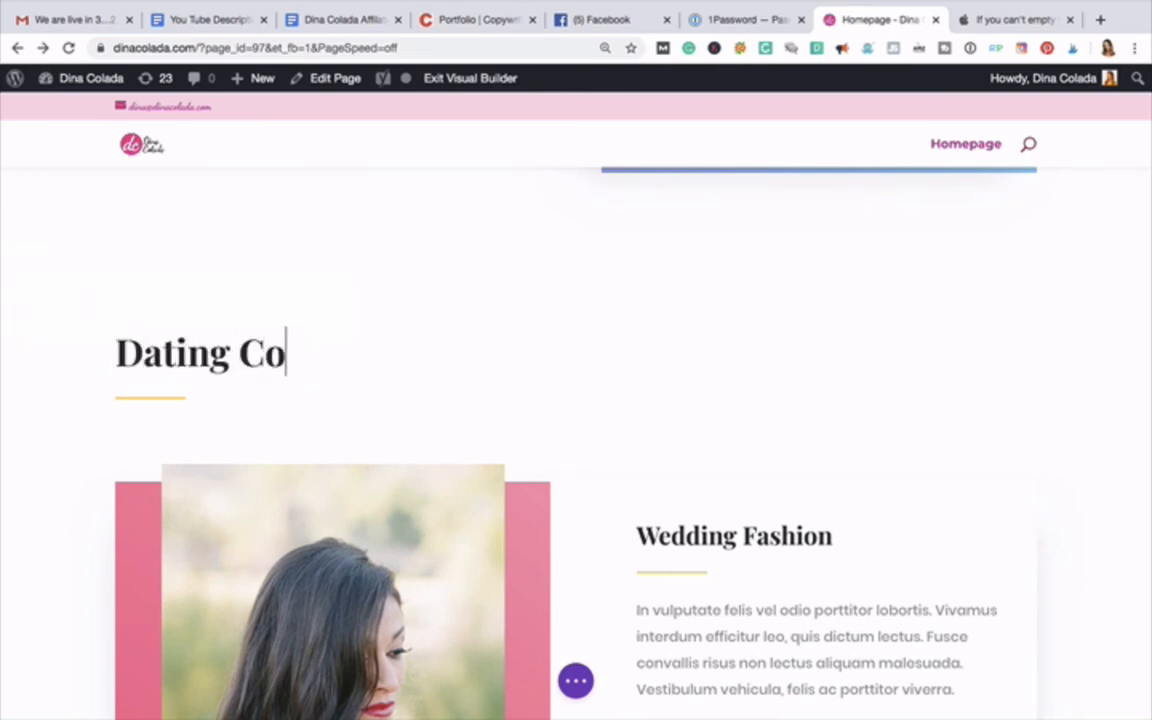
type("ach and")
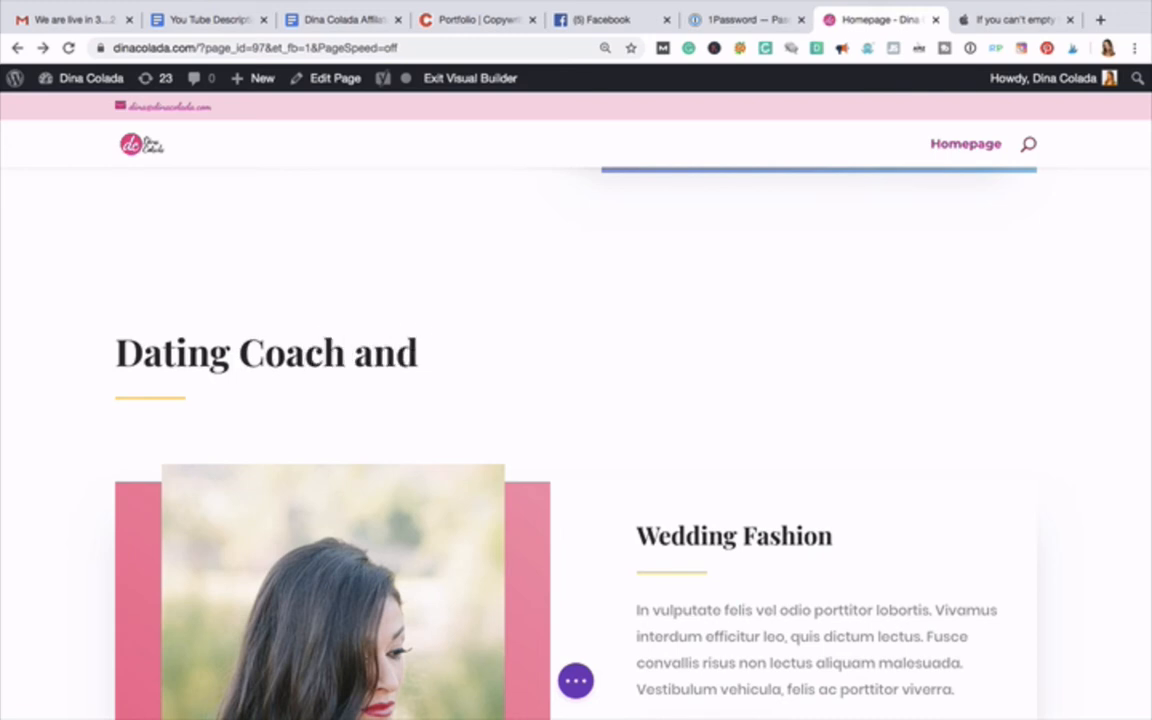
key("BackSpace")
key("BackSpace")
key("BackSpace")
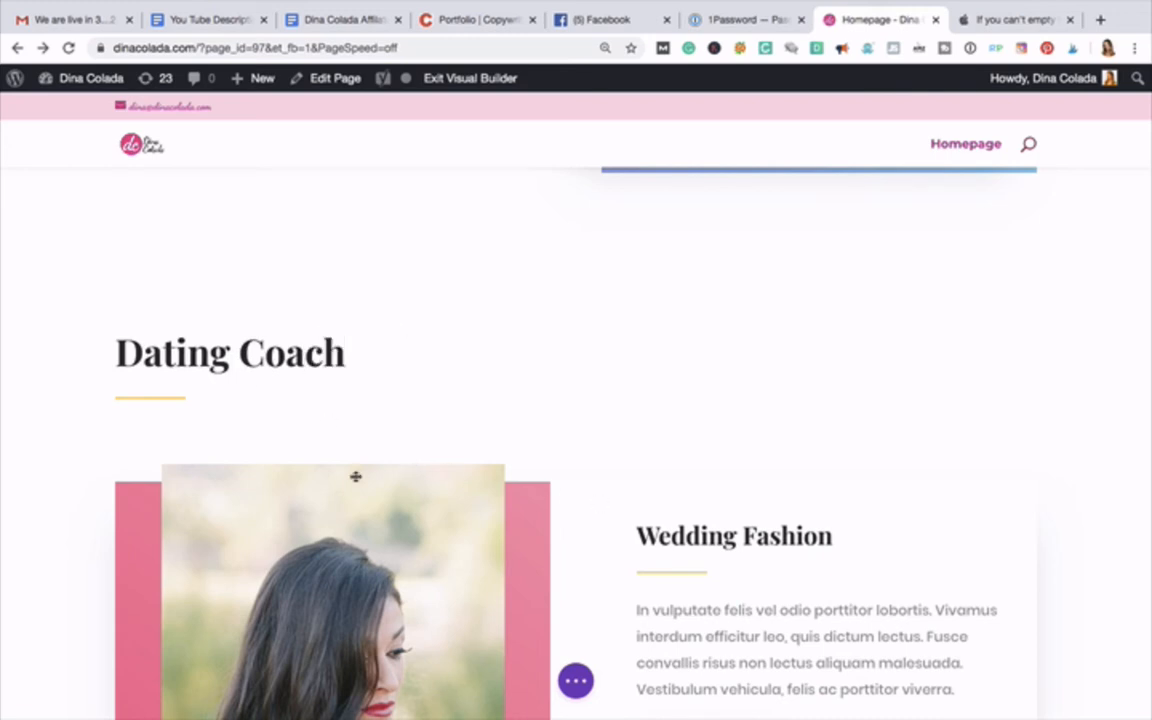
Step: Replace the "Wedding Fashion" heading under Dating Coach with "Life Dating Love.com"
scroll(224, 553, "down", 3)
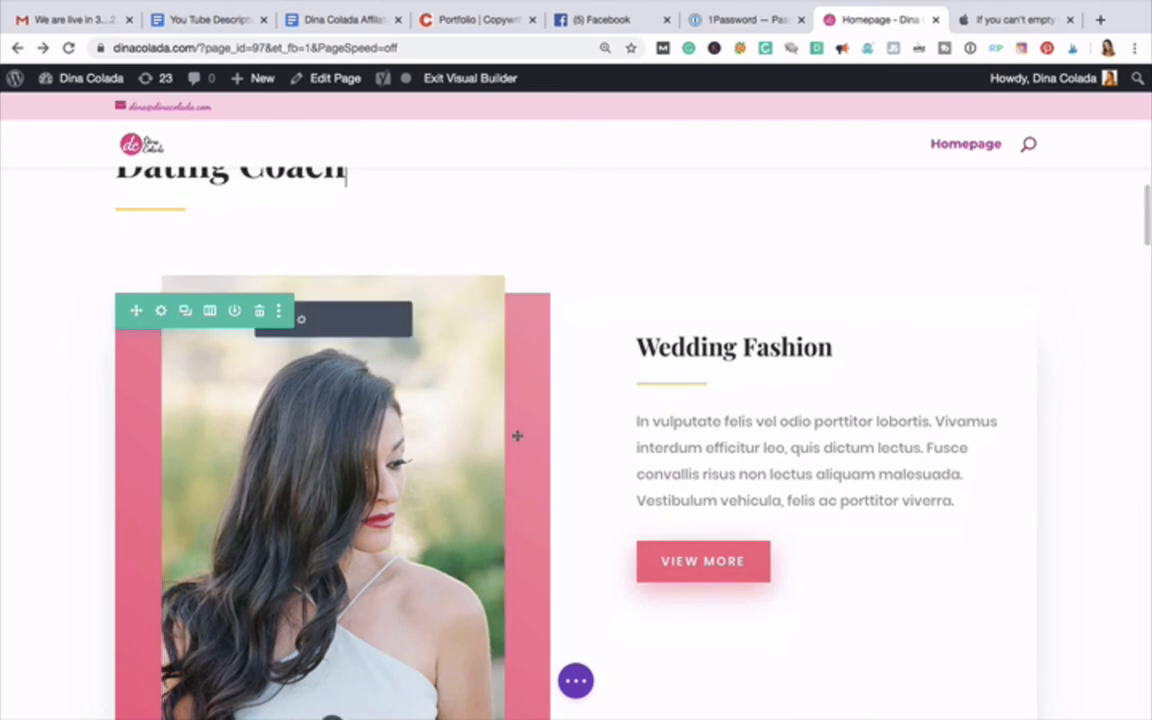
left_click(740, 347)
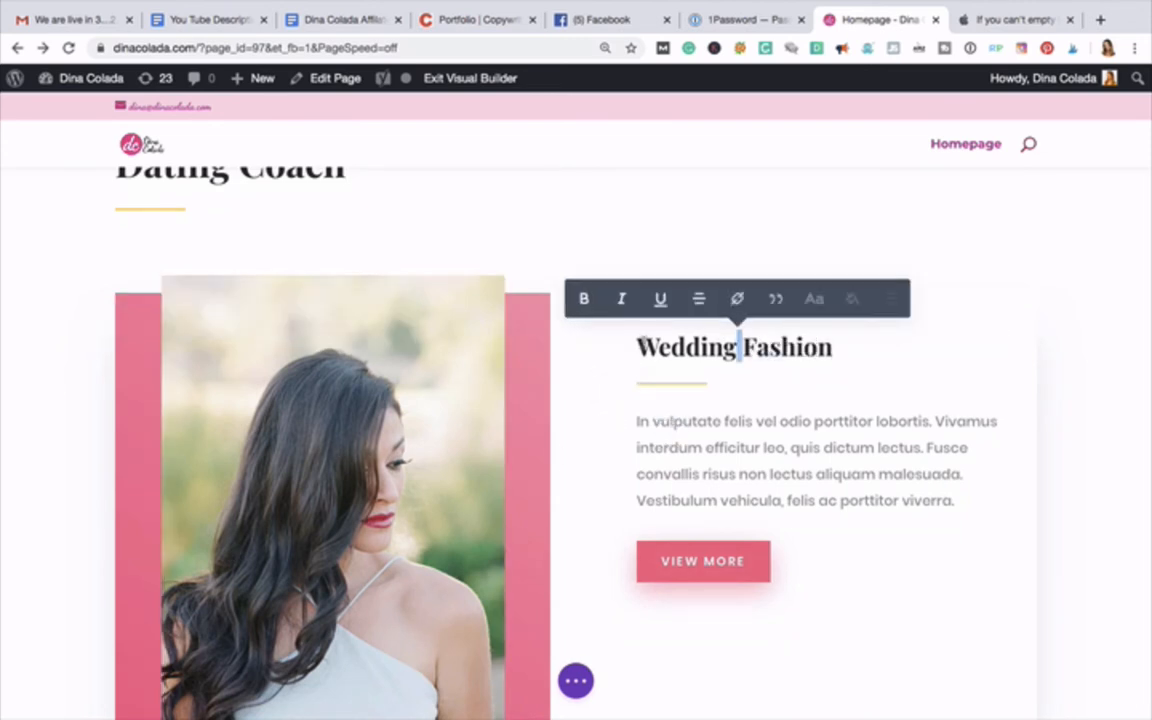
left_click_drag(638, 347, 838, 350)
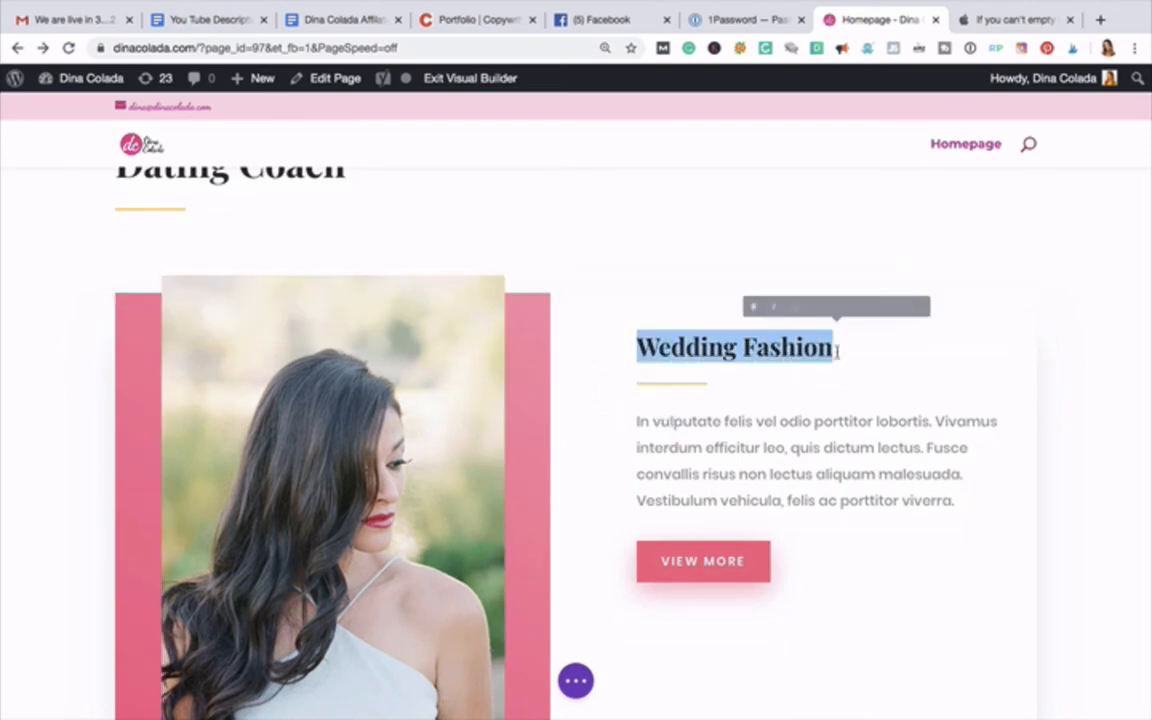
type("LIfe")
key("BackSpace")
key("BackSpace")
key("BackSpace")
type("ife")
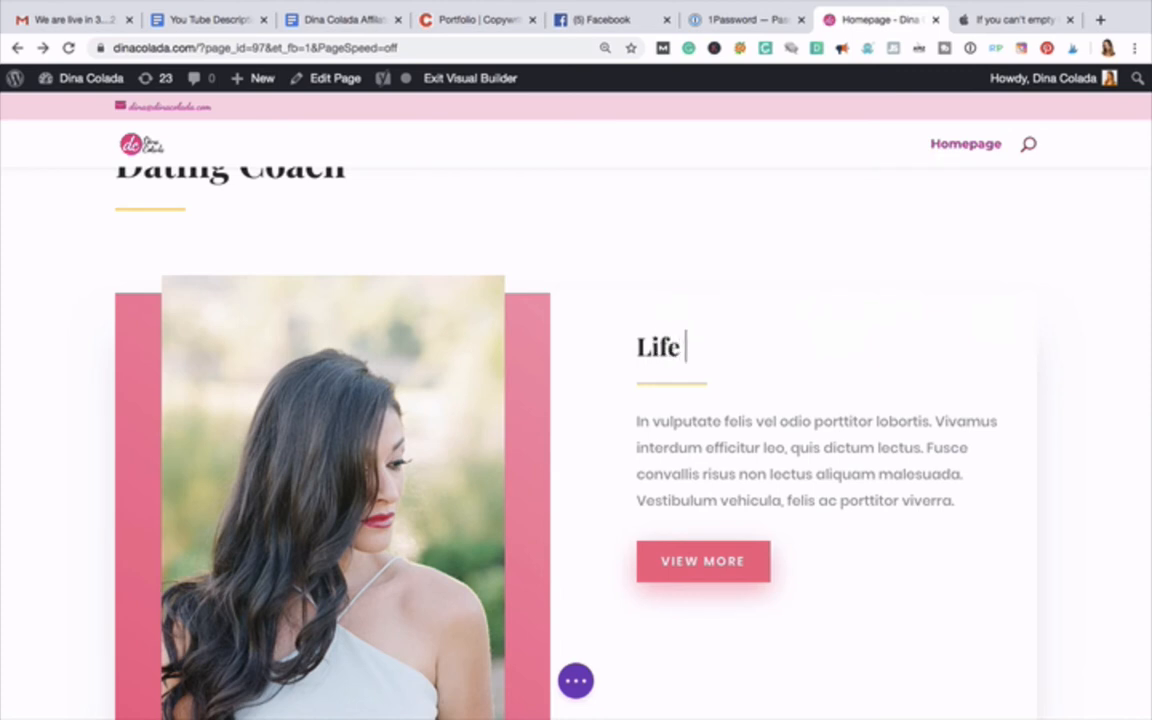
type("C")
key("BackSpace")
key("BackSpace")
key("BackSpace")
key("BackSpace")
key("BackSpace")
type("Ife")
key("BackSpace")
key("BackSpace")
key("BackSpace")
type("ife Datin")
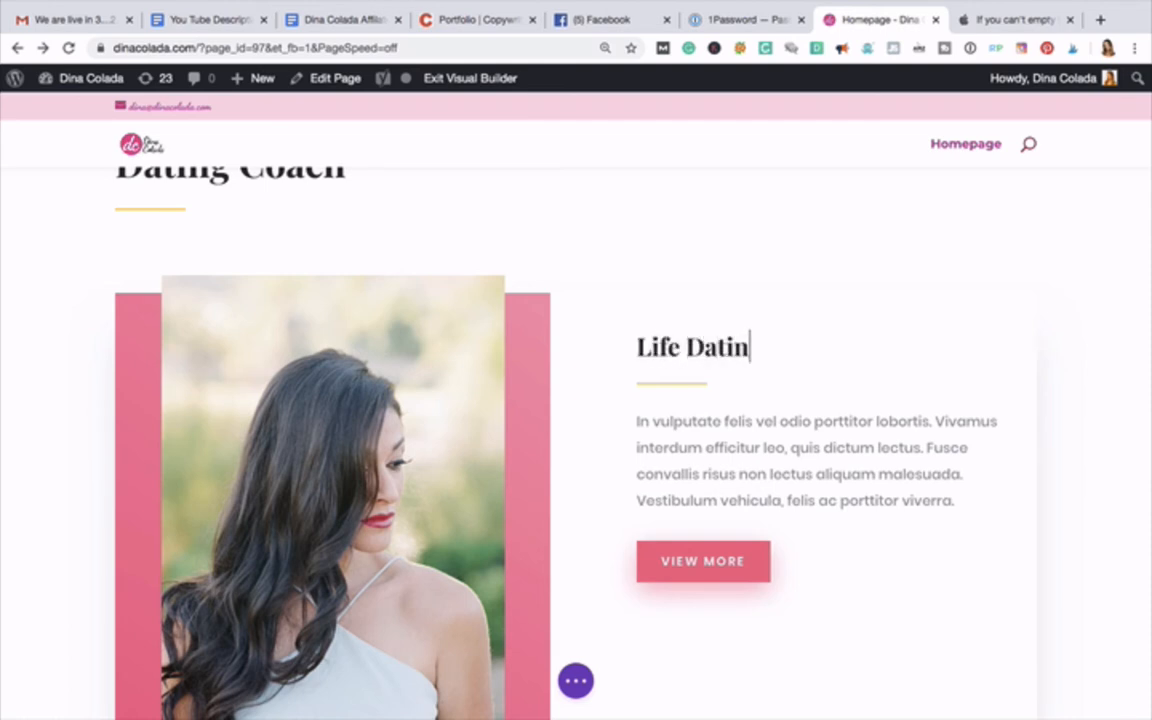
type("g Love.com")
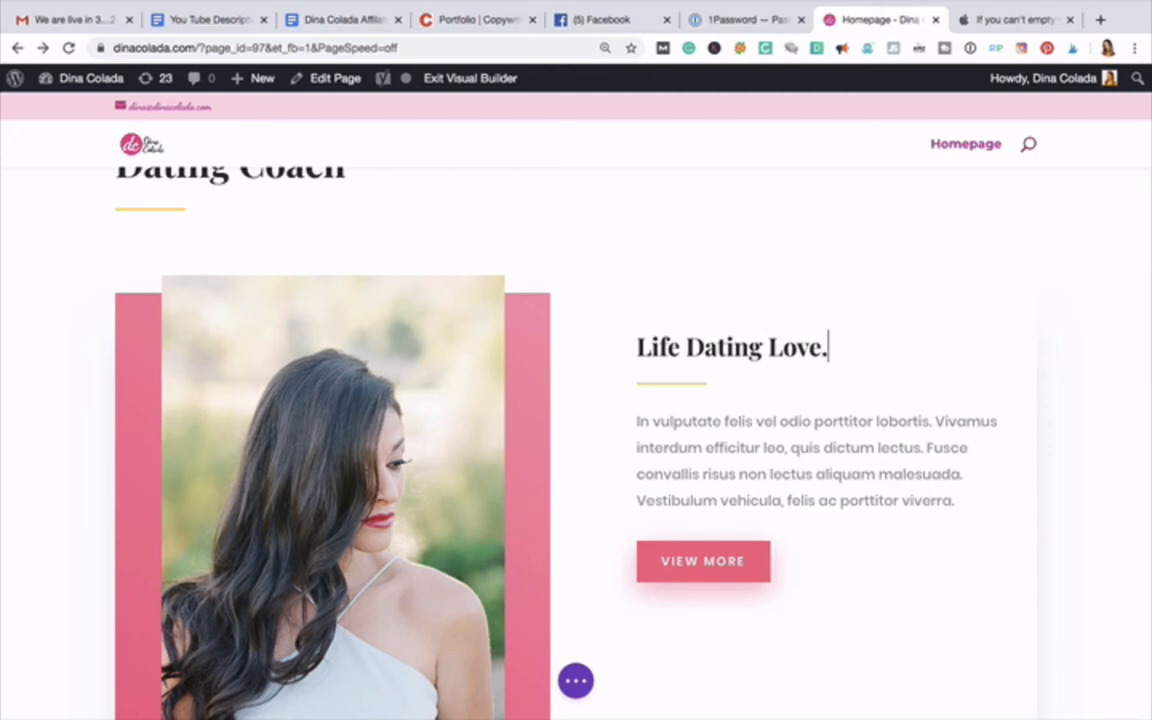
Step: Insert "Founder Of" at the start of the "Life Dating Love.com" heading
left_click(637, 347)
type("Found")
type("er of")
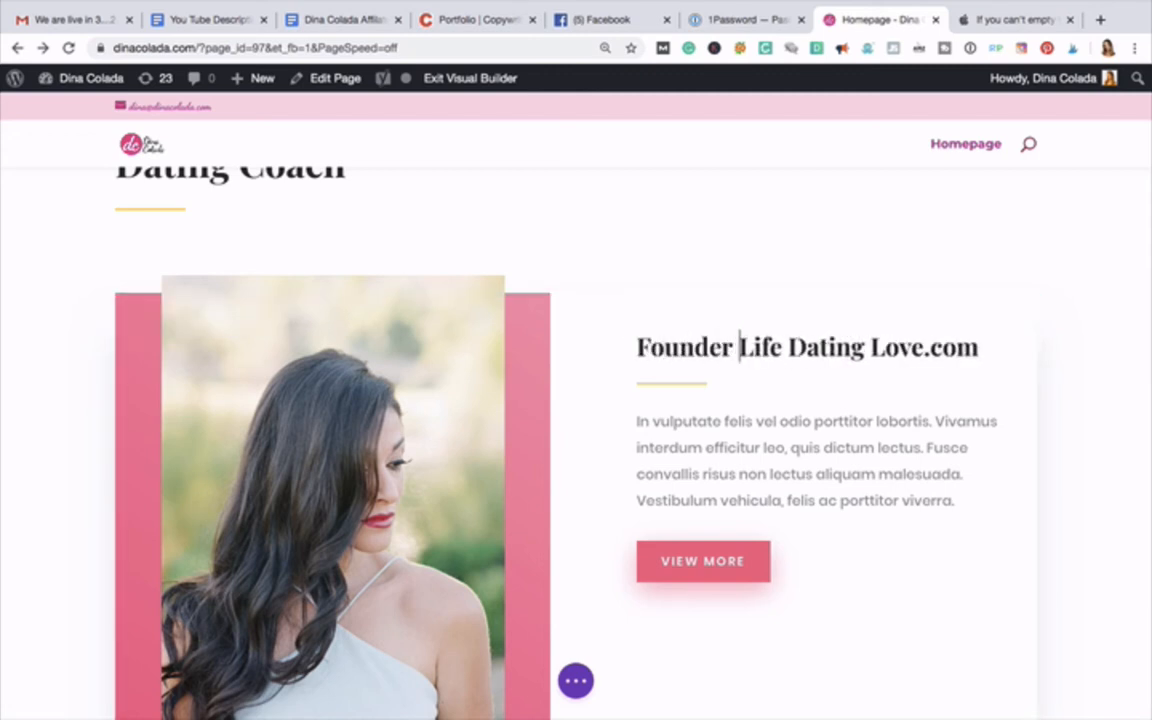
key("BackSpace")
key("BackSpace")
type("Of")
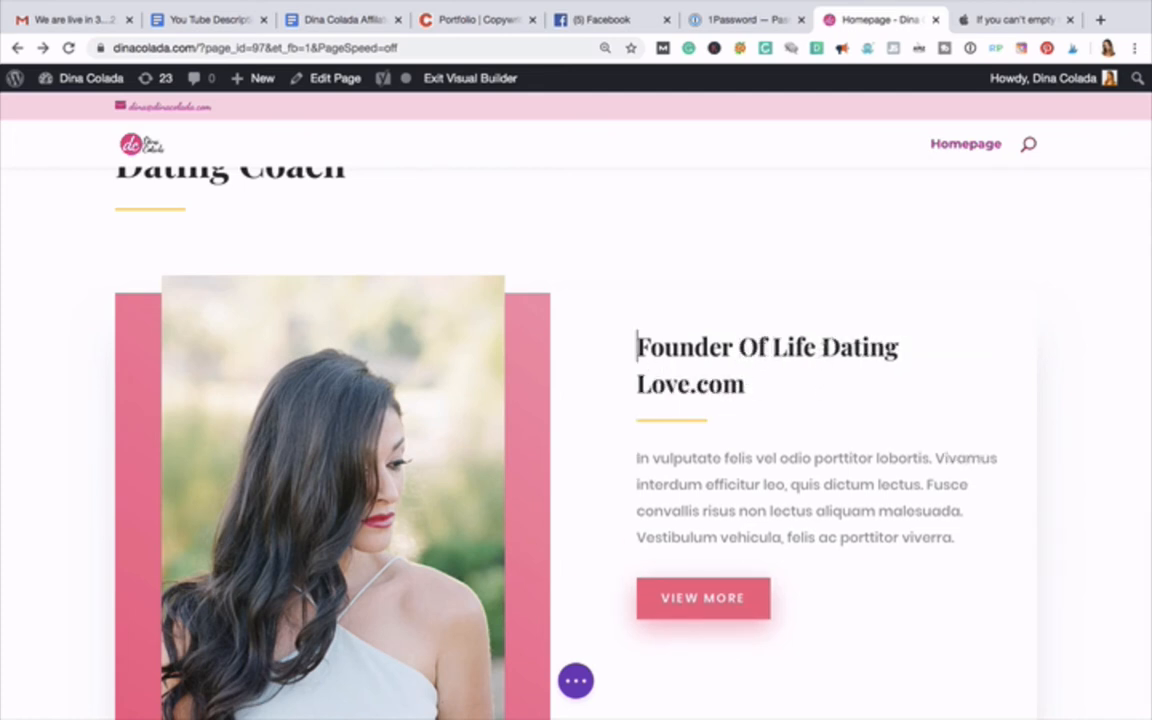
Step: Remove the spaces within the site name so the heading reads "Founder Of LifeDatingLove.com"
left_click(816, 347)
key("Delete")
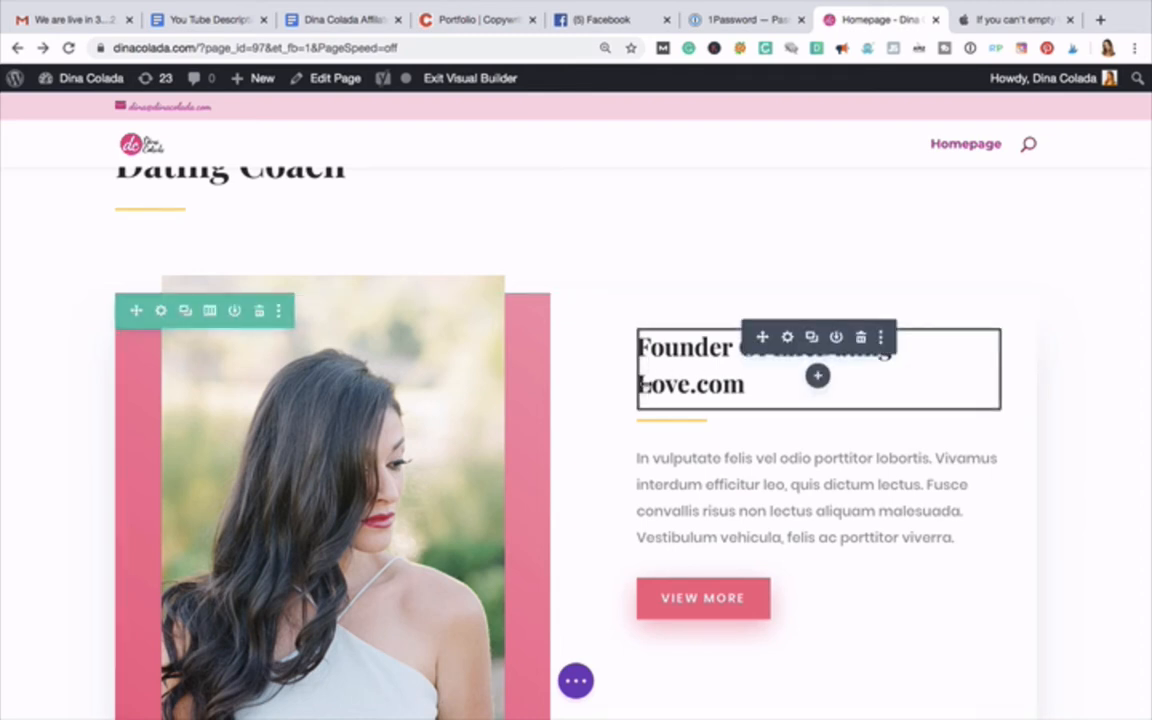
scroll(643, 383, "down", 1)
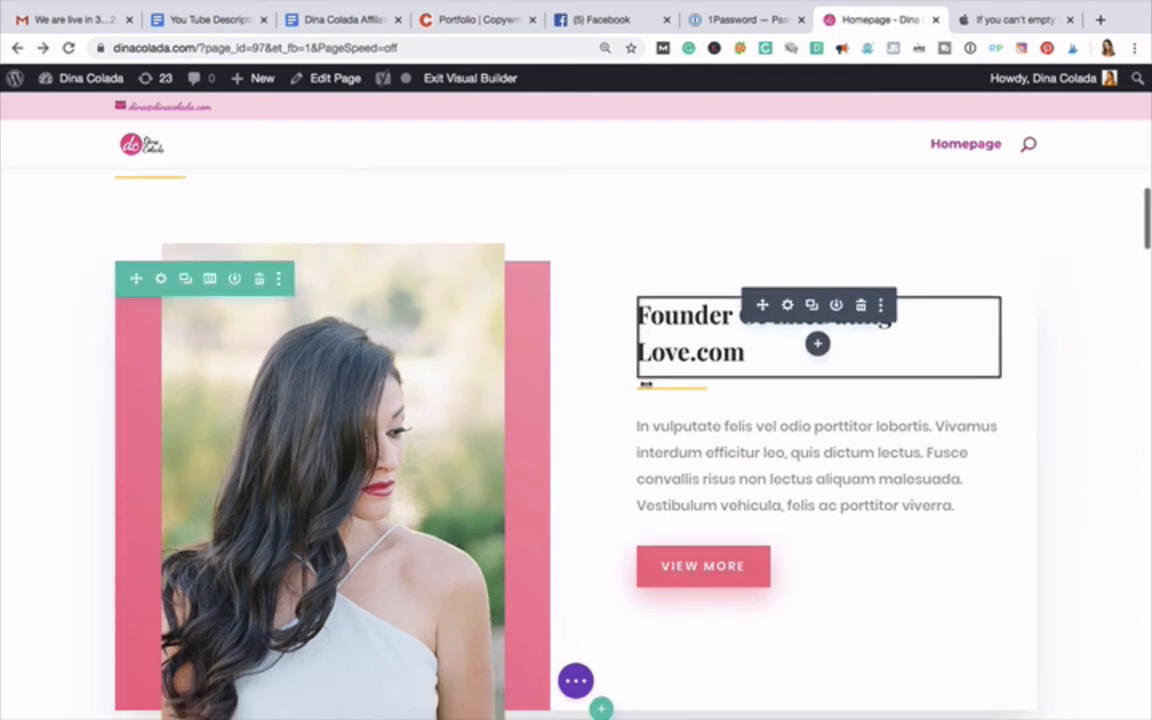
left_click(745, 349)
key("Left")
key("Left")
key("Left")
key("Left")
key("Left")
key("Left")
key("Left")
key("Left")
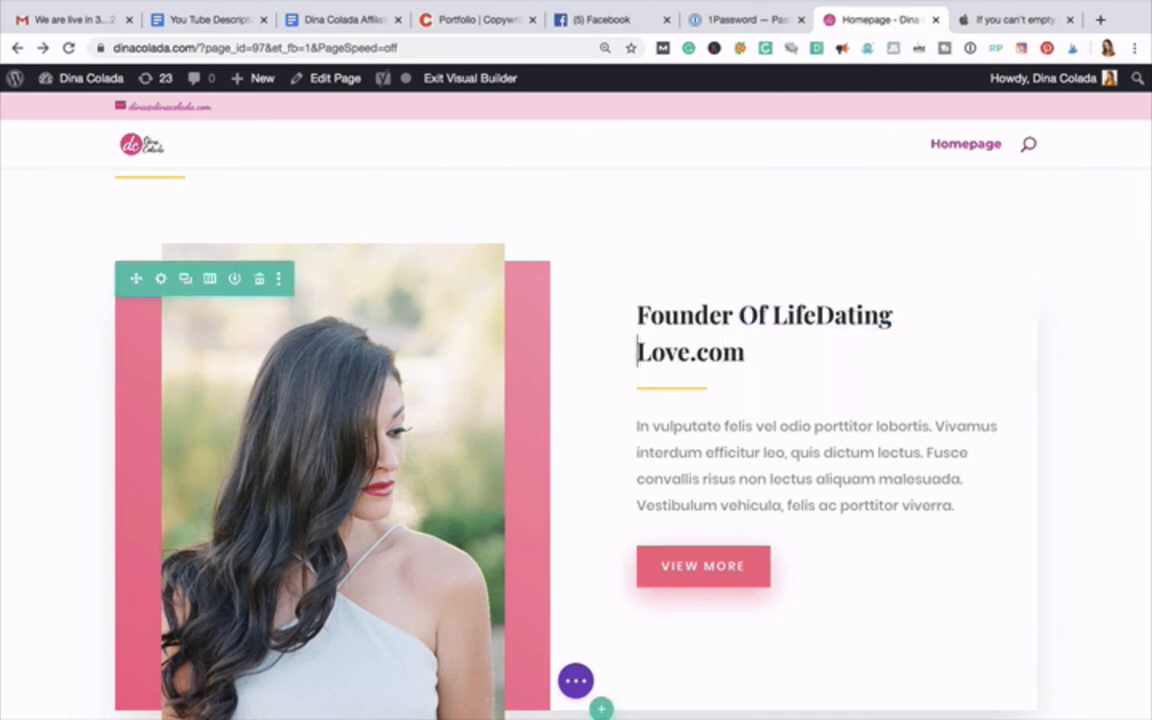
key("BackSpace")
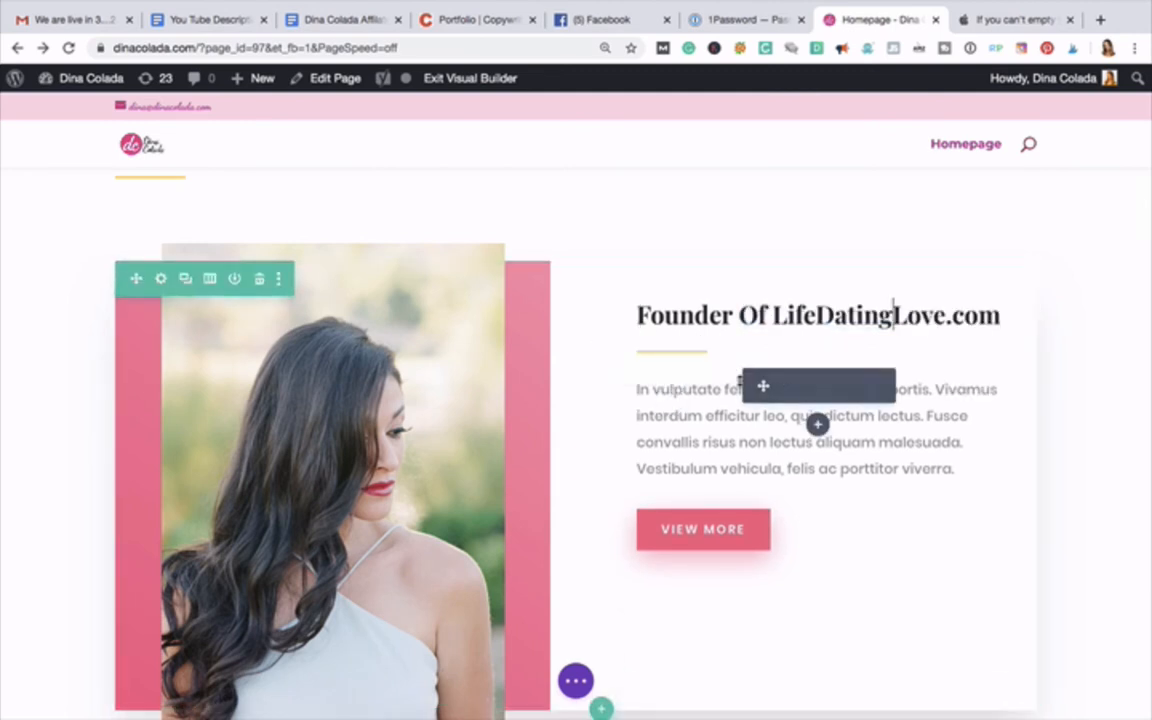
Step: Replace the placeholder paragraph under the heading with "Life Dating Love is a new site for women to find tips and trick"
left_click(848, 417)
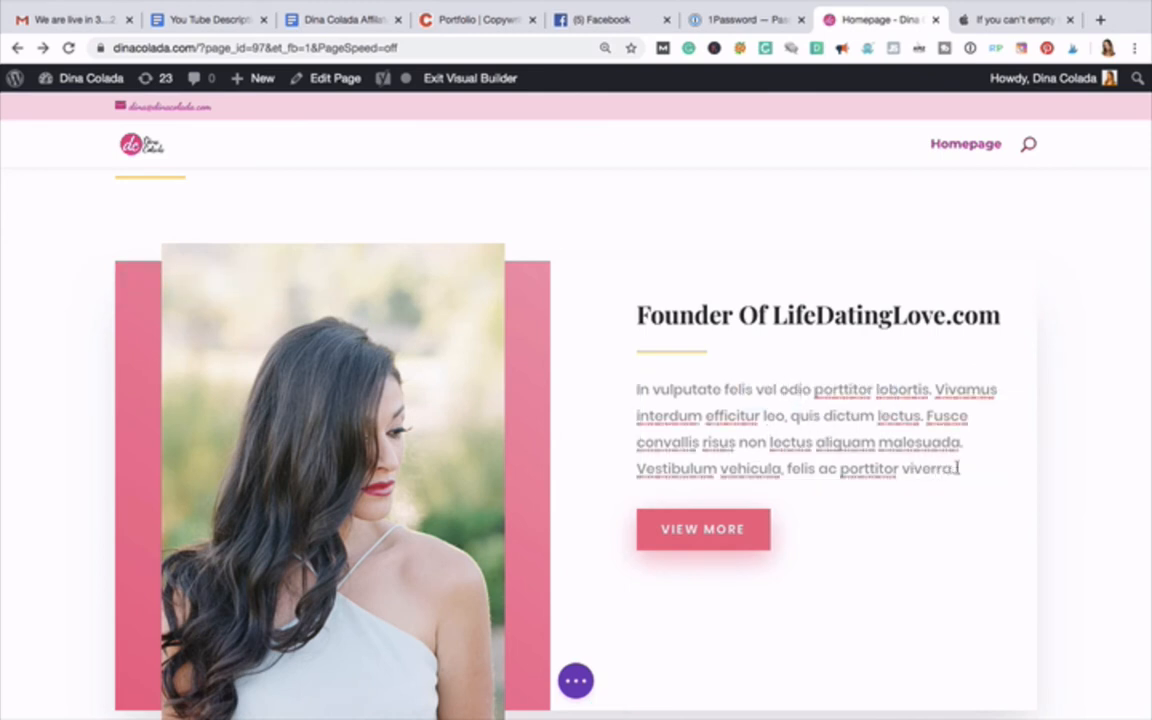
left_click_drag(956, 468, 636, 390)
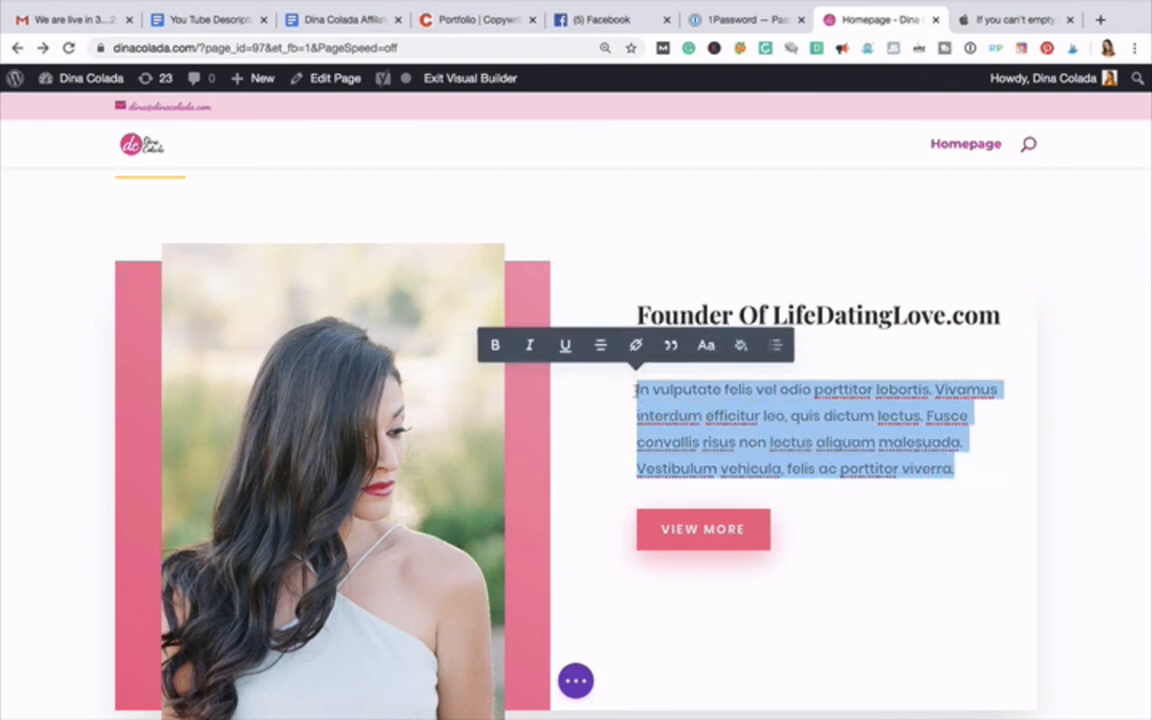
type("Lif")
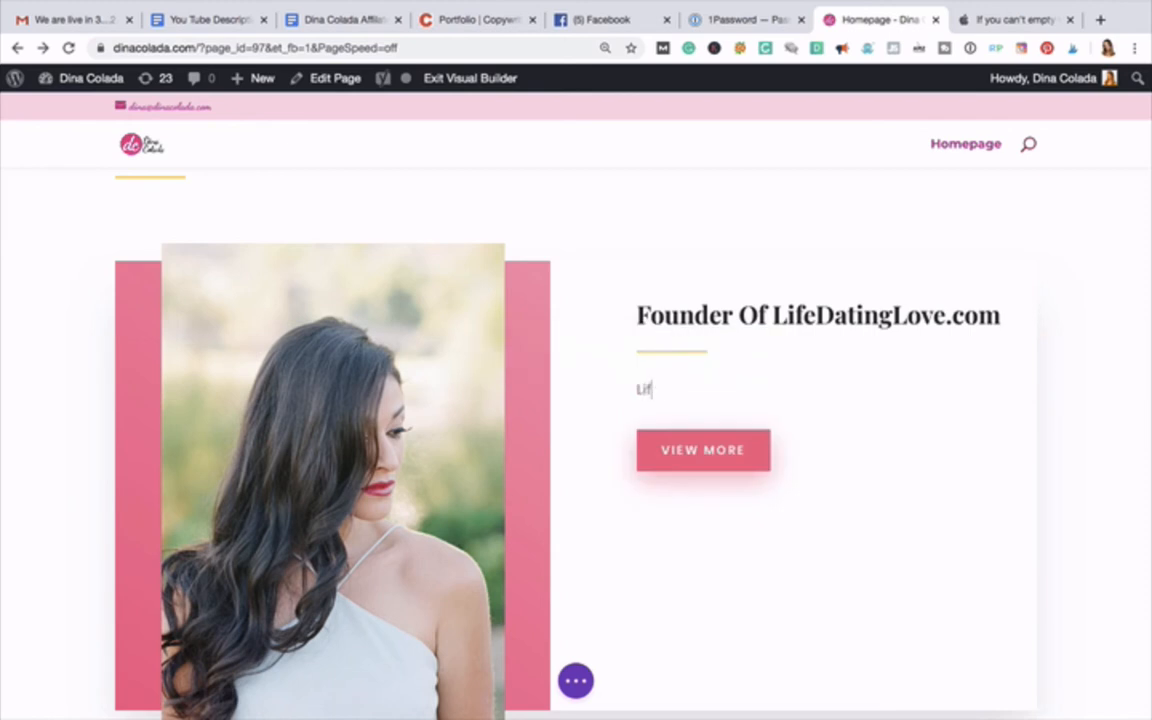
type("e dating Lov")
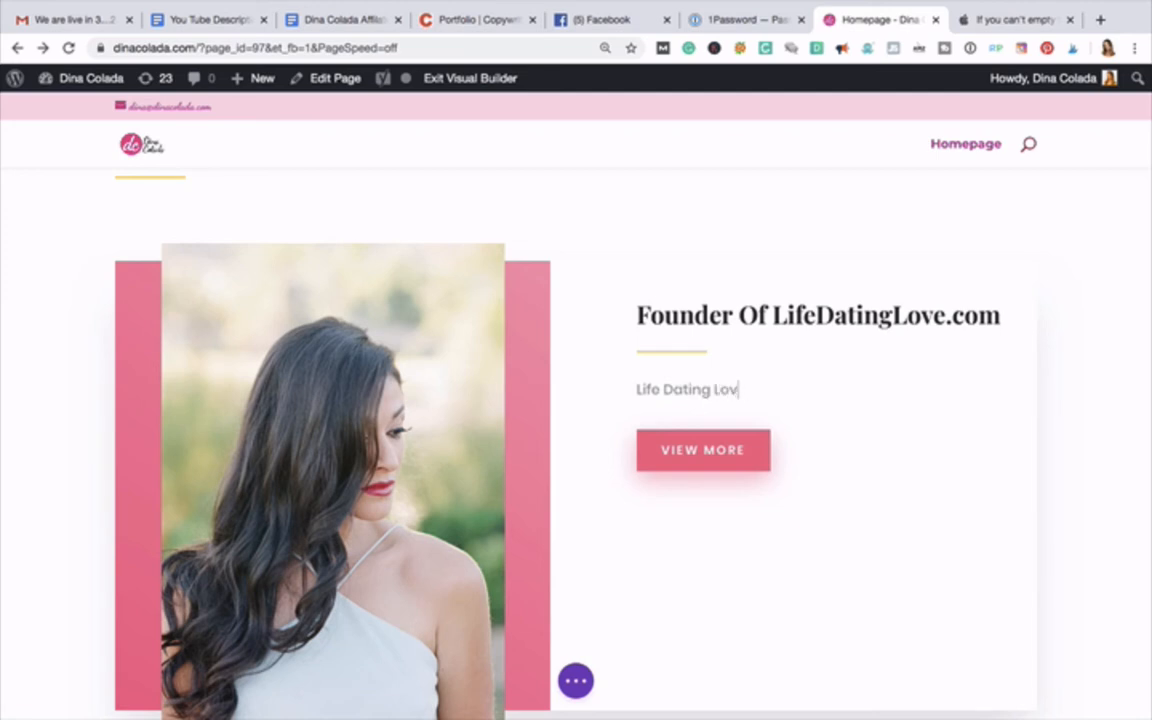
type("e is a new")
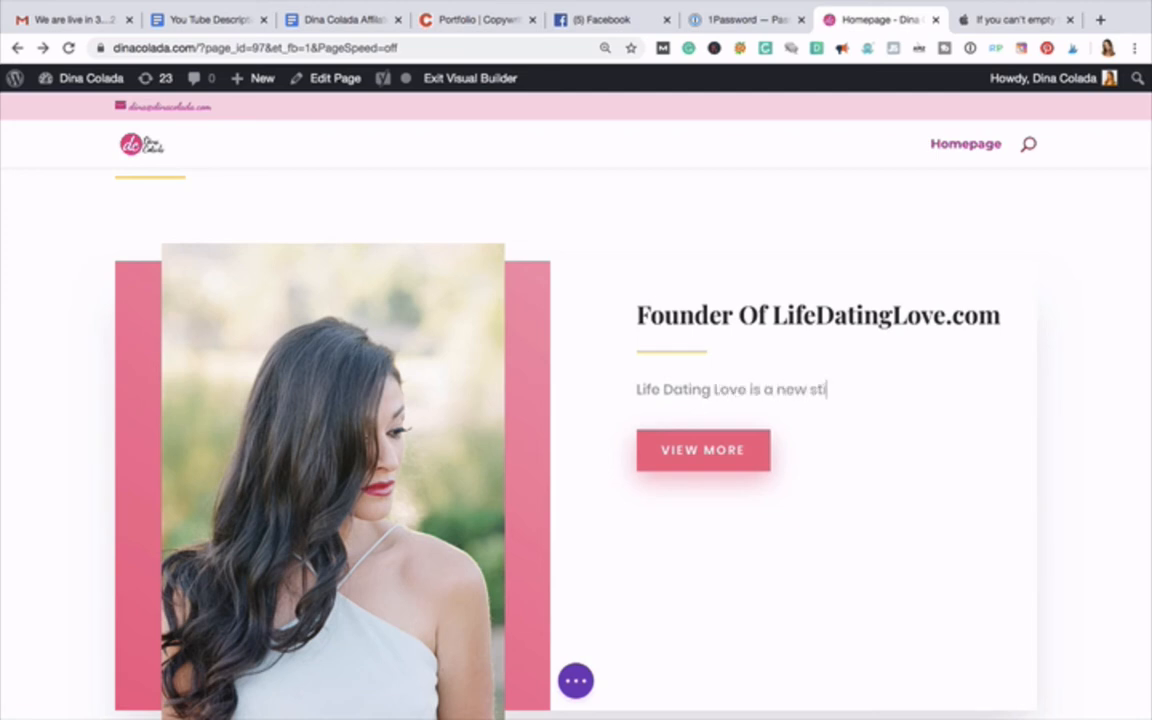
type(" site for women to ")
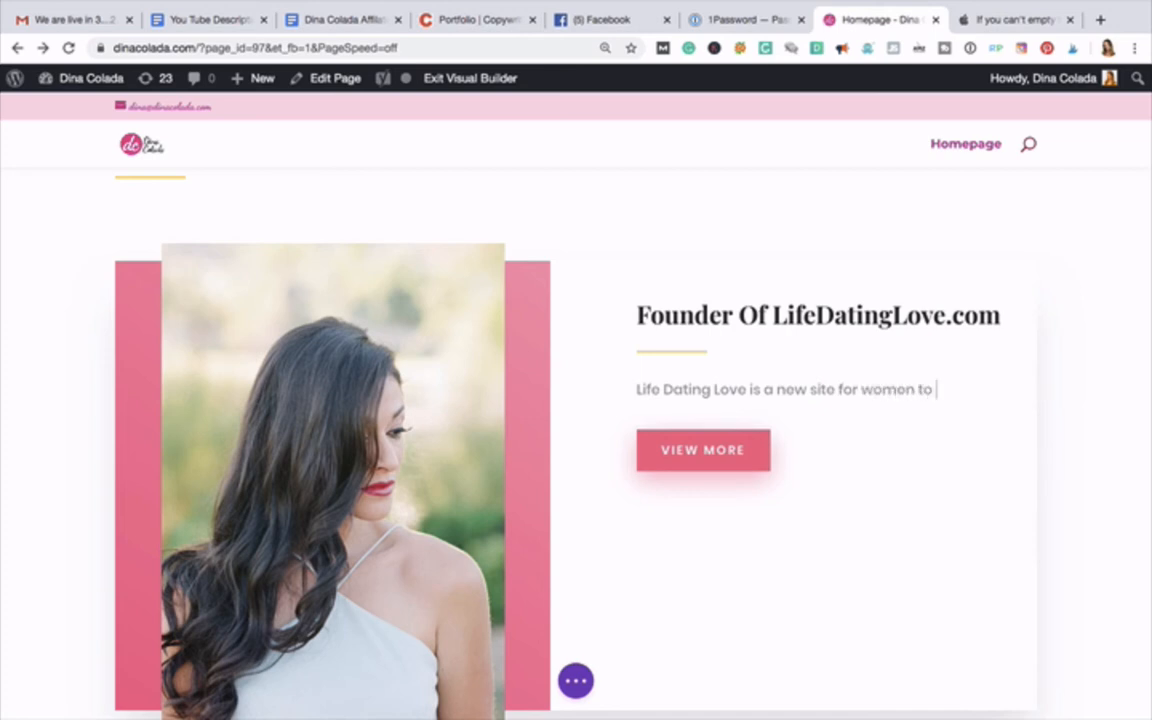
type("find tips and trick h")
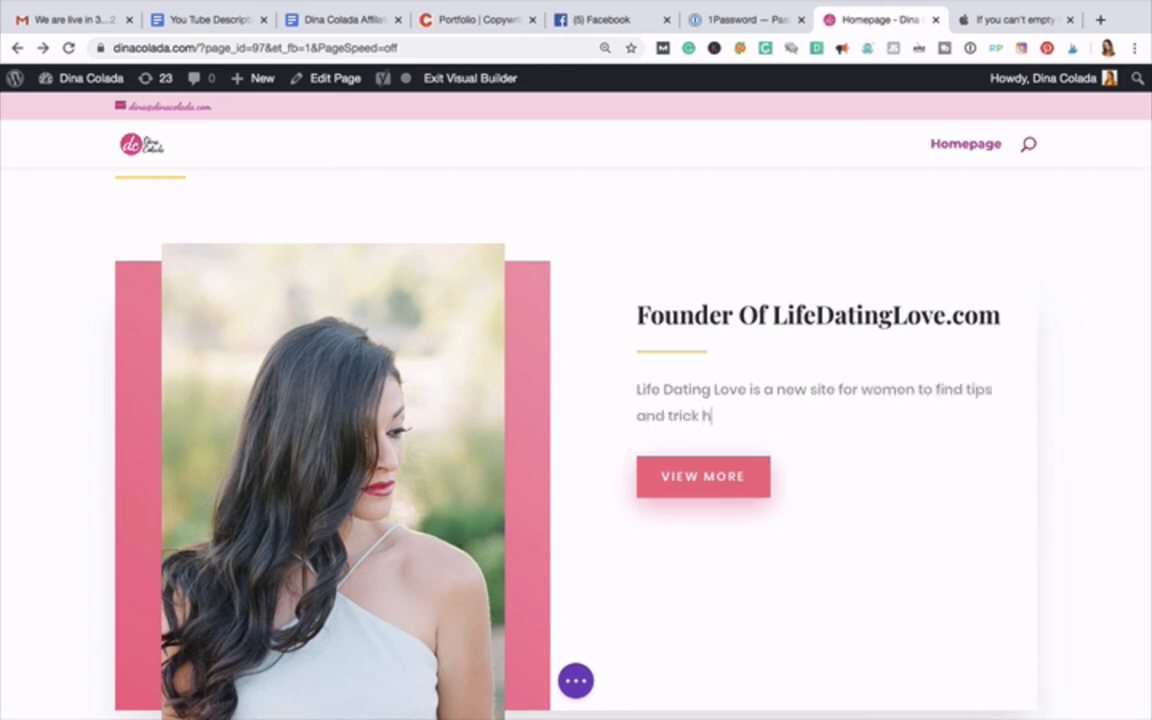
Step: Complete the paragraph's sentence with "to have their best life when it comes to life, dating, and love."
key("BackSpace")
type("to have thei")
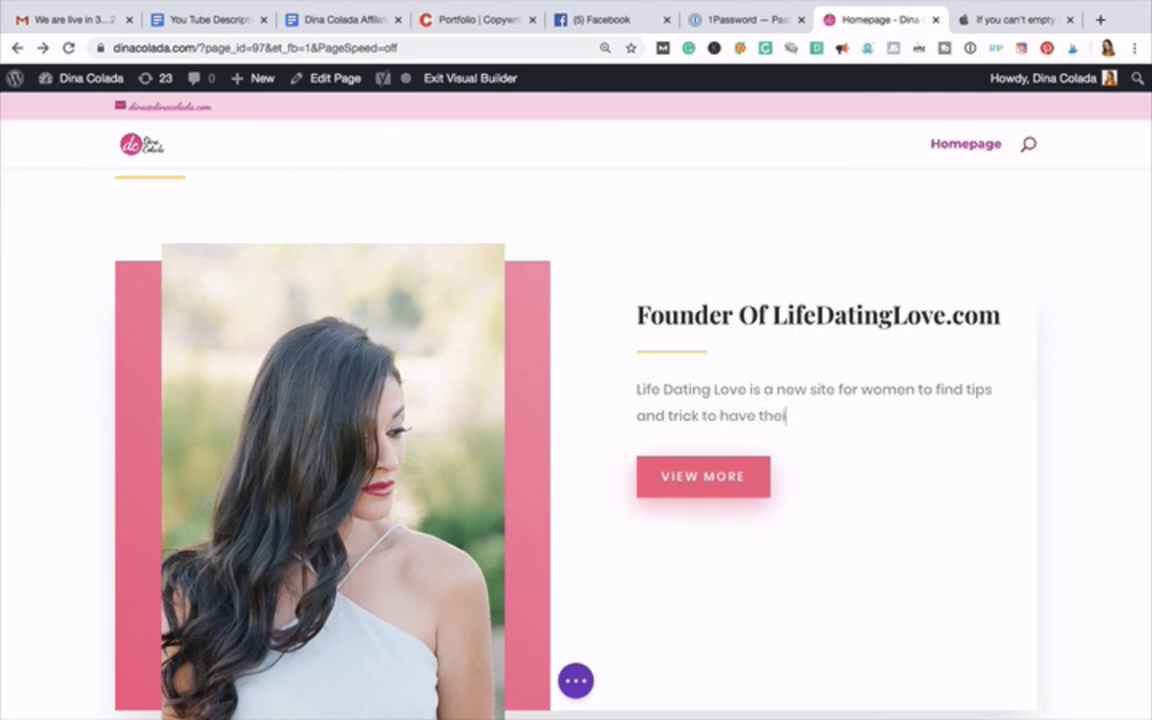
type("r best ")
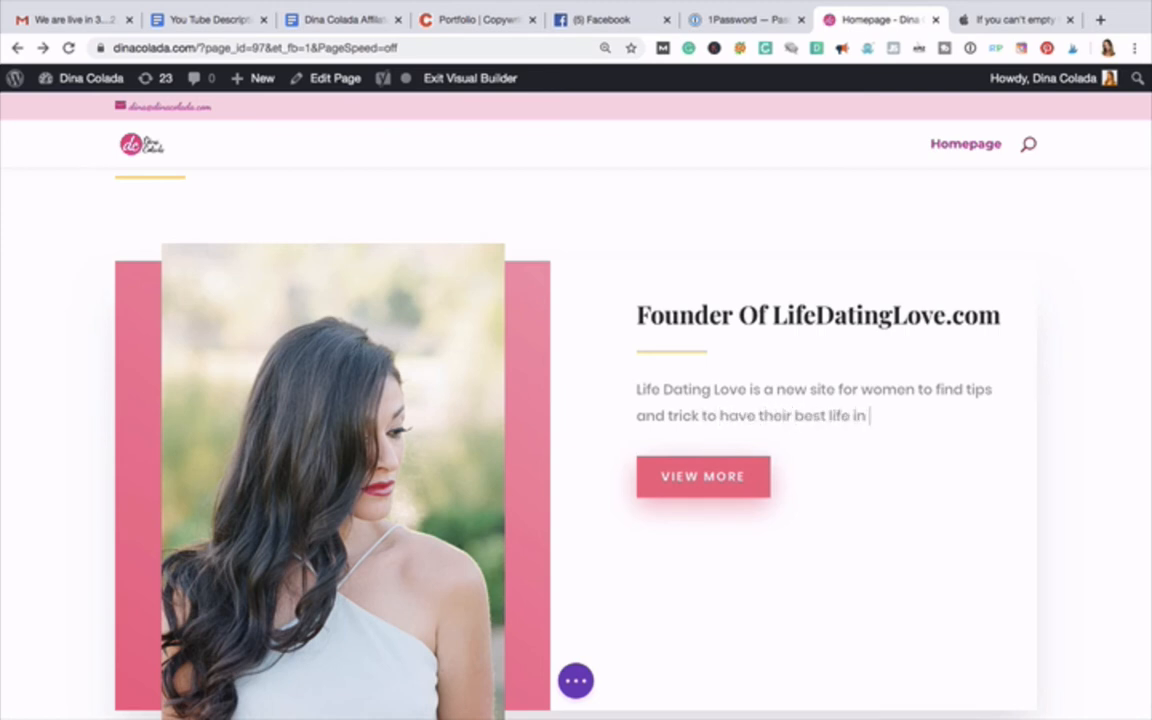
type("life in")
key("BackSpace")
key("BackSpace")
type("when it comes t")
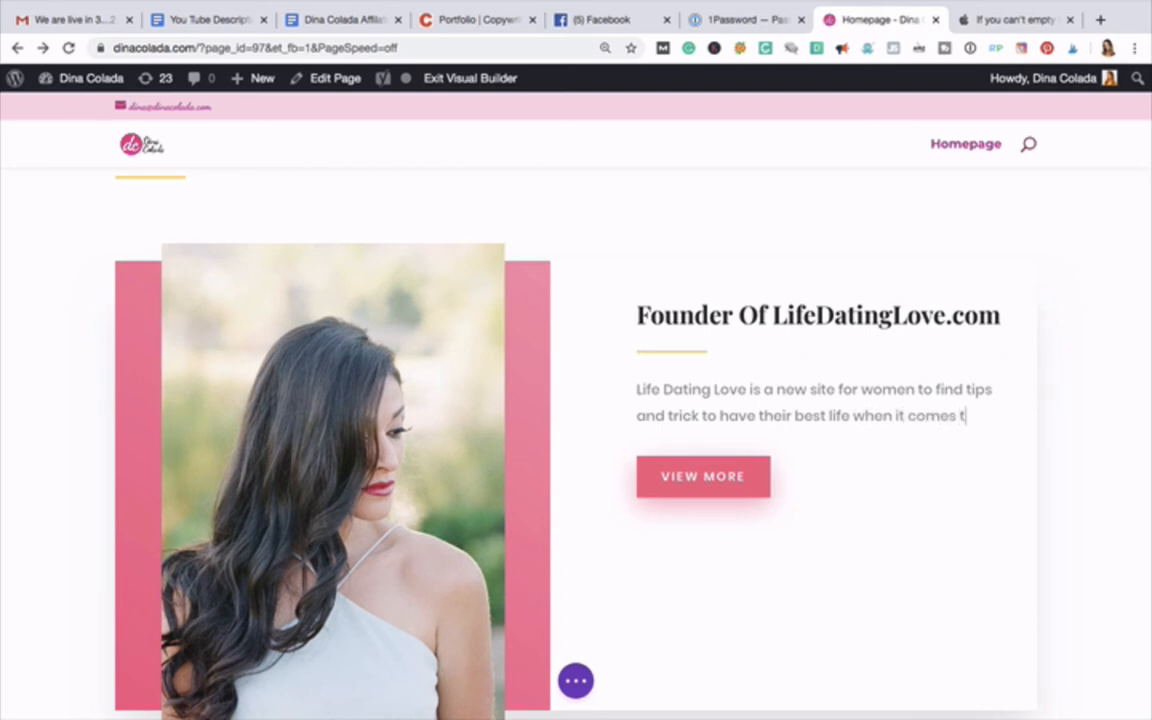
type("o life, dating an")
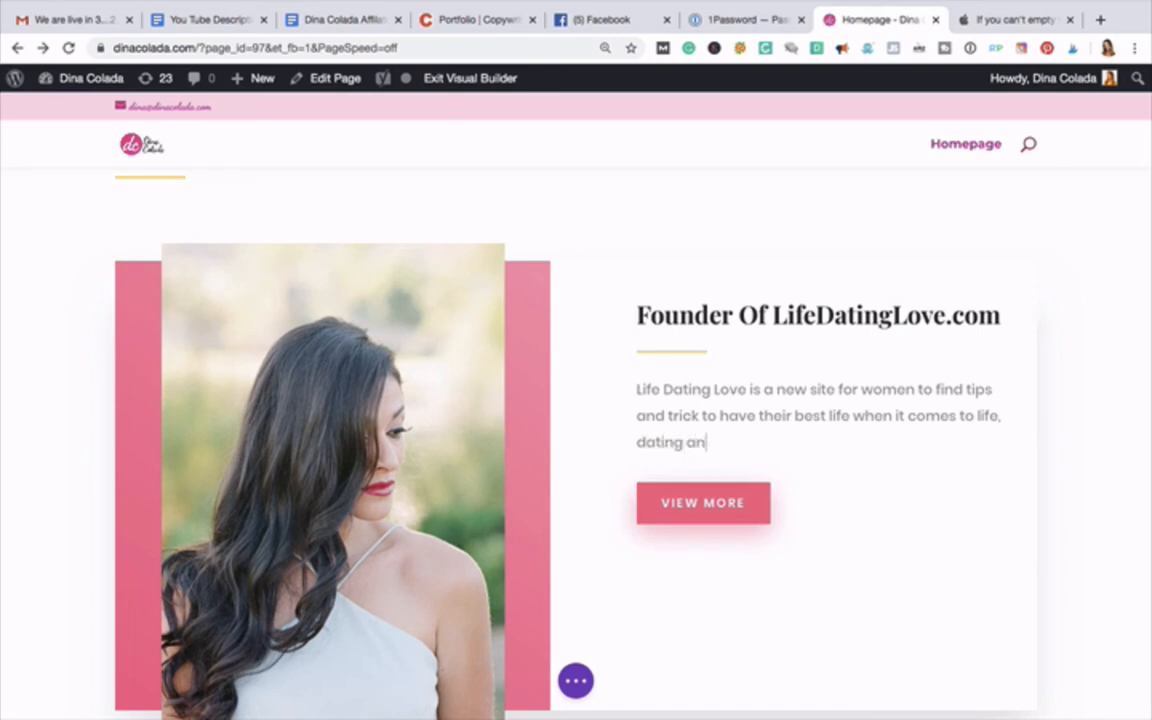
key("BackSpace")
key("BackSpace")
key("BackSpace")
type(", and love.")
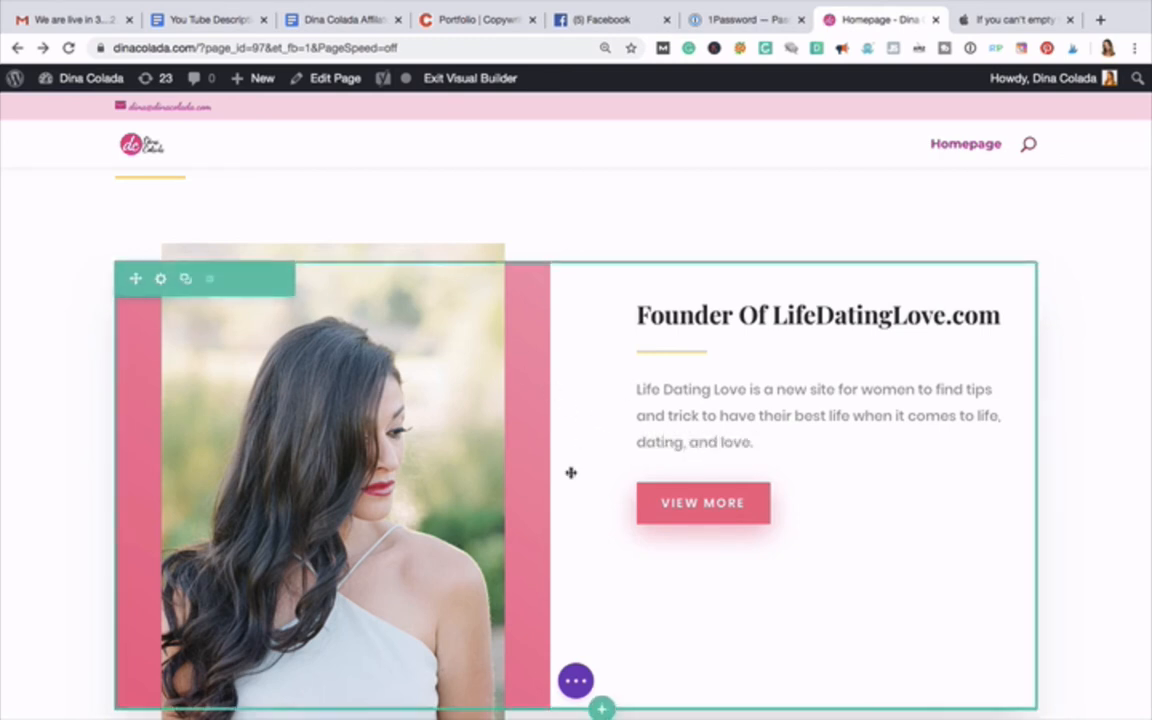
scroll(528, 437, "up", 2)
scroll(528, 437, "down", 4)
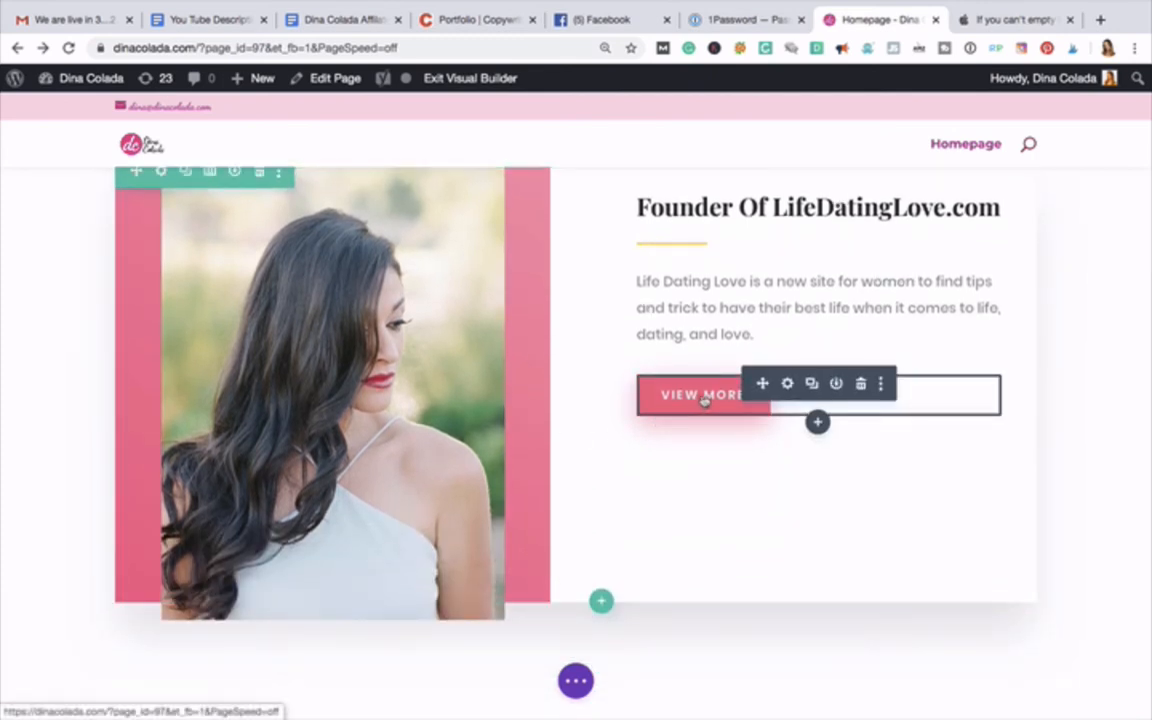
left_click(788, 385)
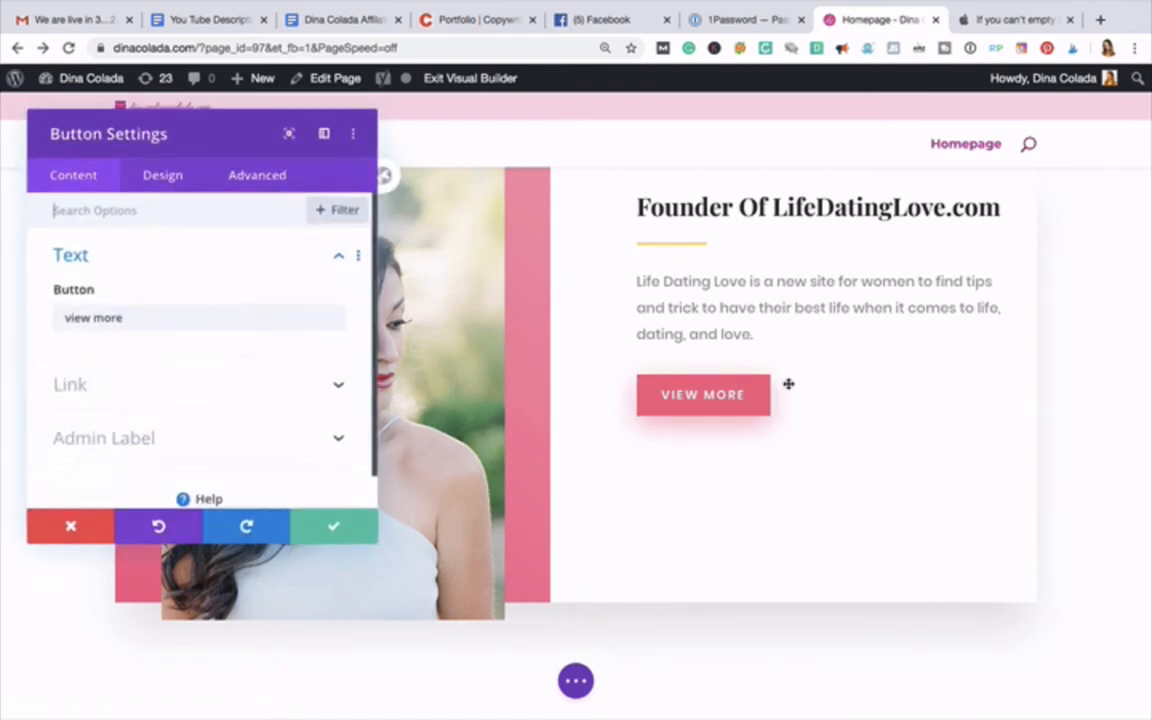
left_click(70, 387)
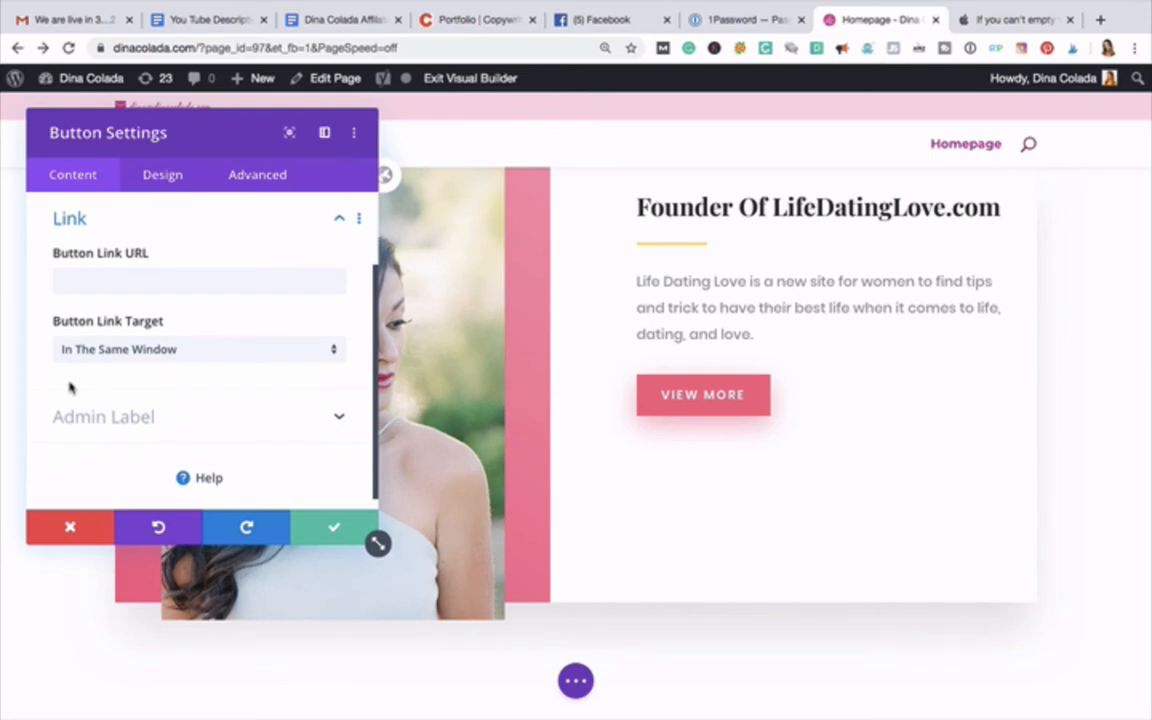
left_click(99, 279)
type("https://lifedatinglove.com")
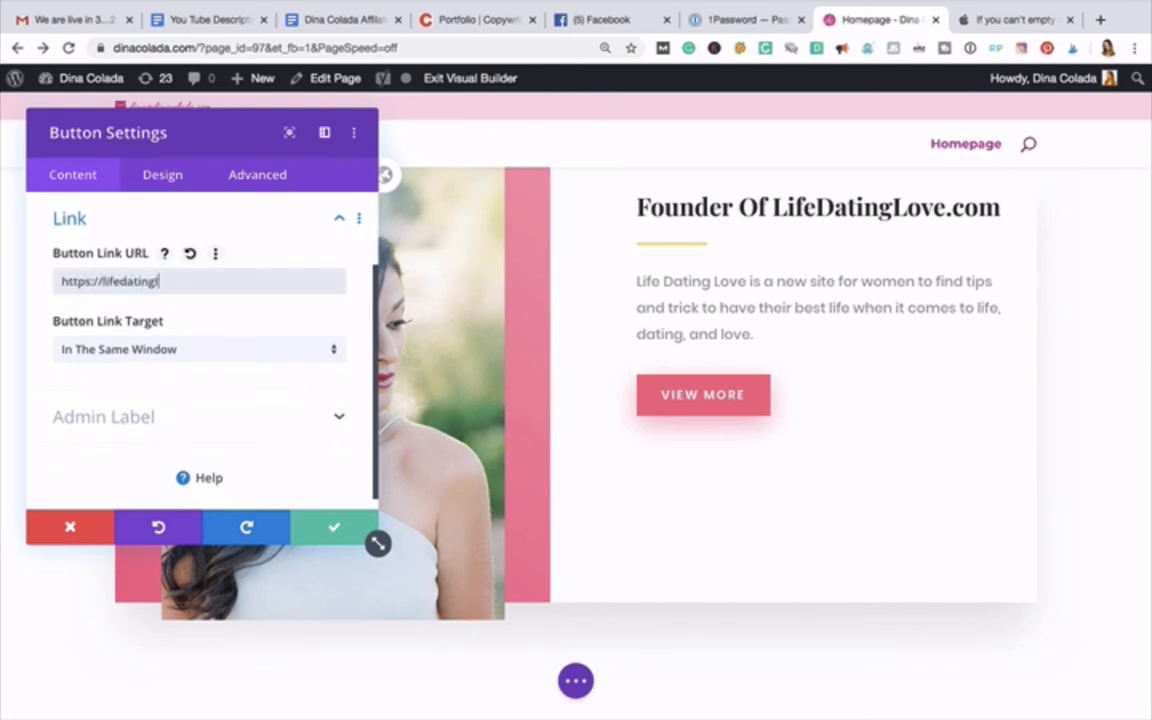
left_click(338, 526)
Step: Open the portrait's image settings beside the "Founder Of LifeDatingLove.com" text and bring up the file chooser for uploading a replacement
mouse_move(417, 505)
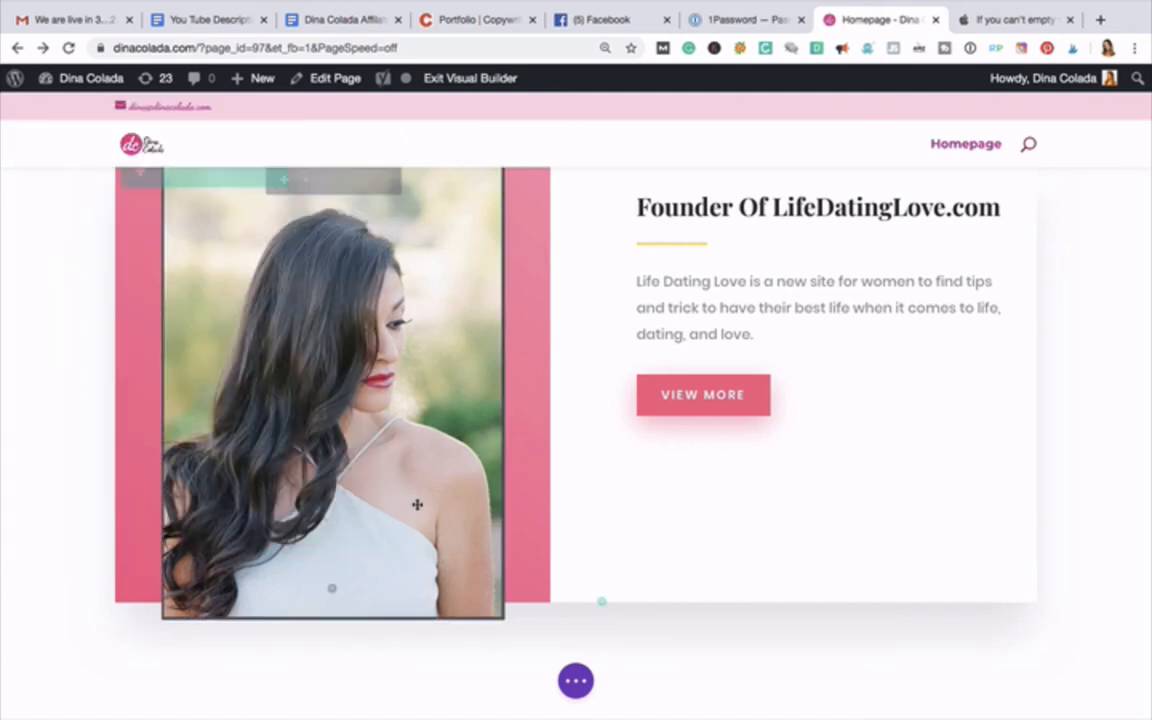
scroll(417, 504, "up", 1)
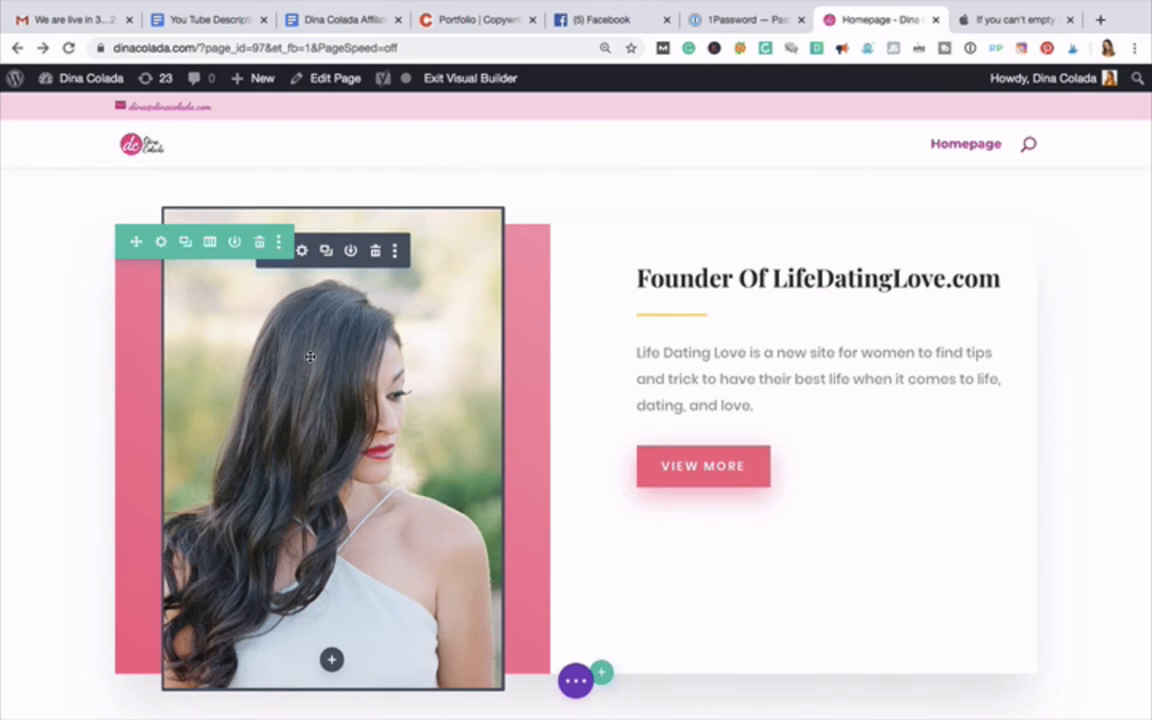
left_click(302, 251)
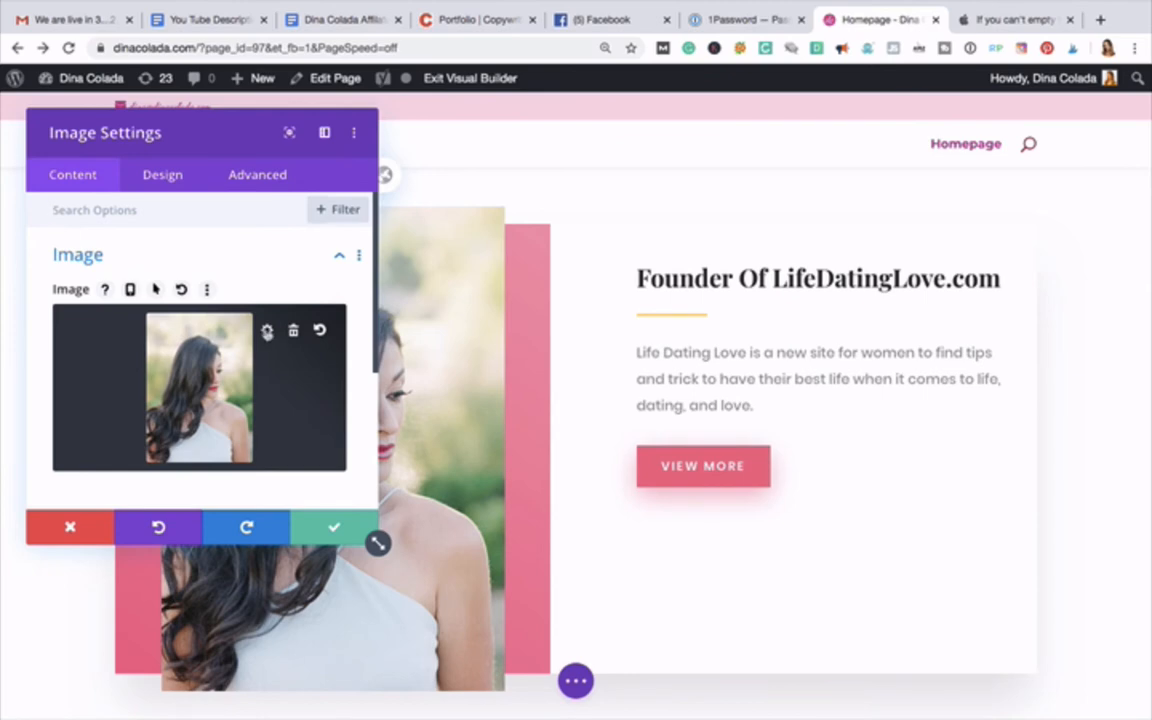
left_click(267, 332)
scroll(375, 431, "down", 1)
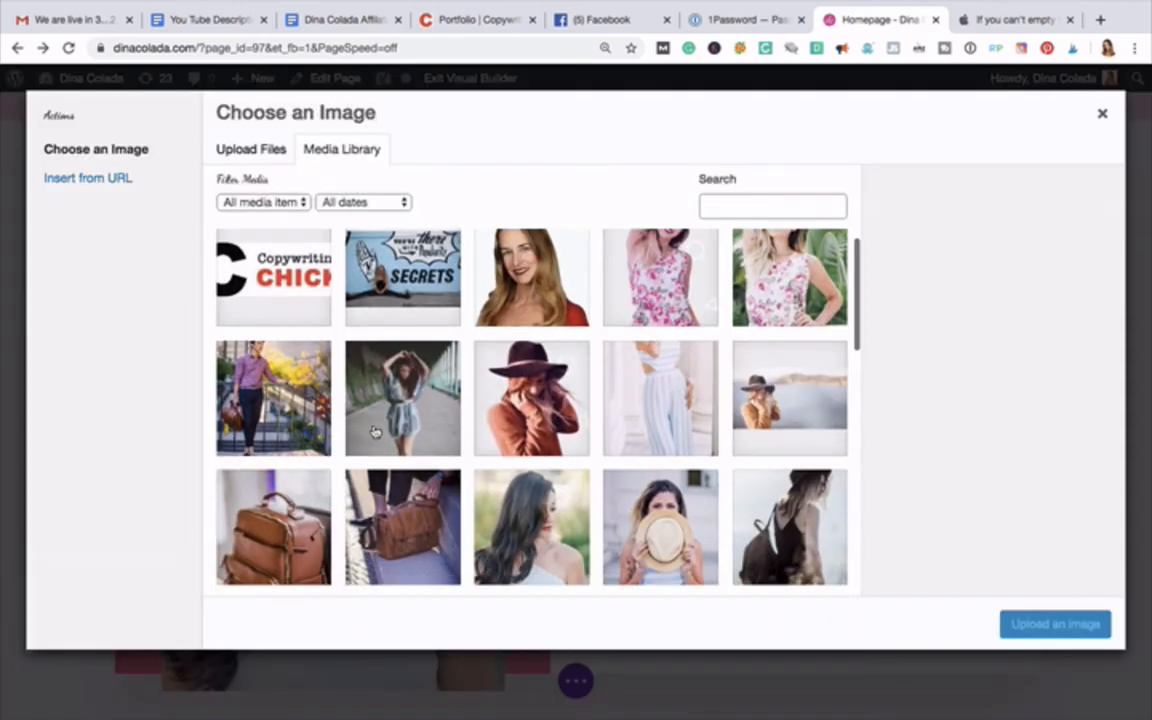
scroll(373, 430, "down", 5)
scroll(373, 435, "up", 6)
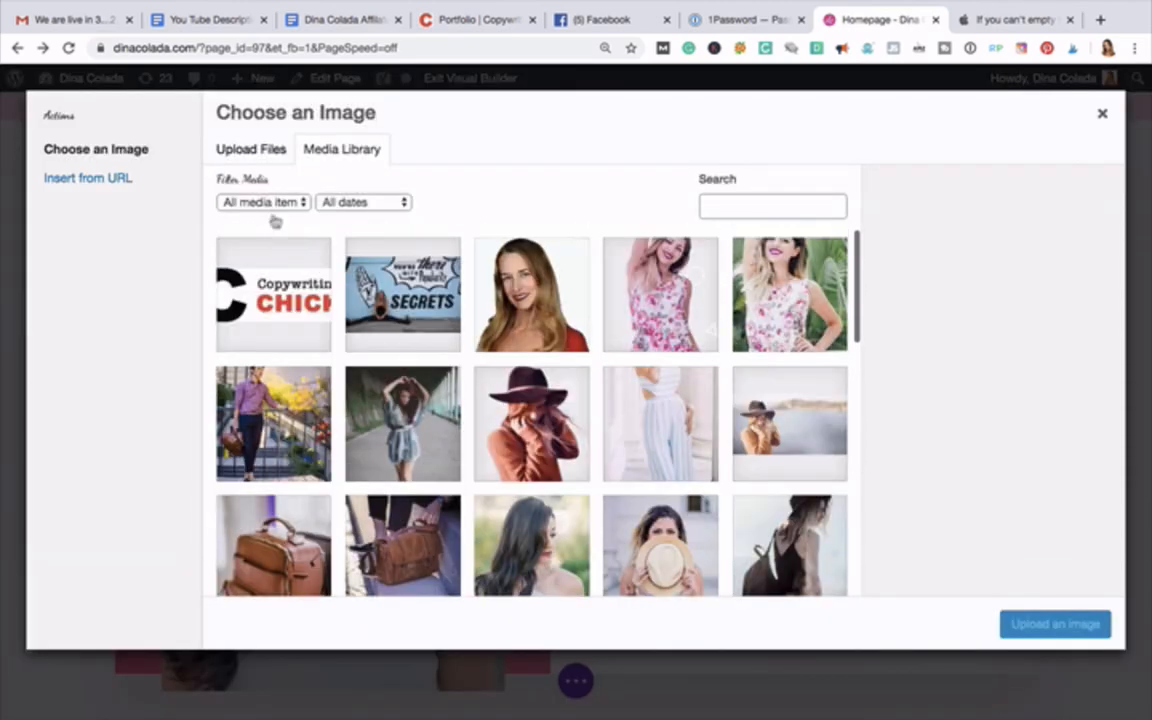
left_click(258, 150)
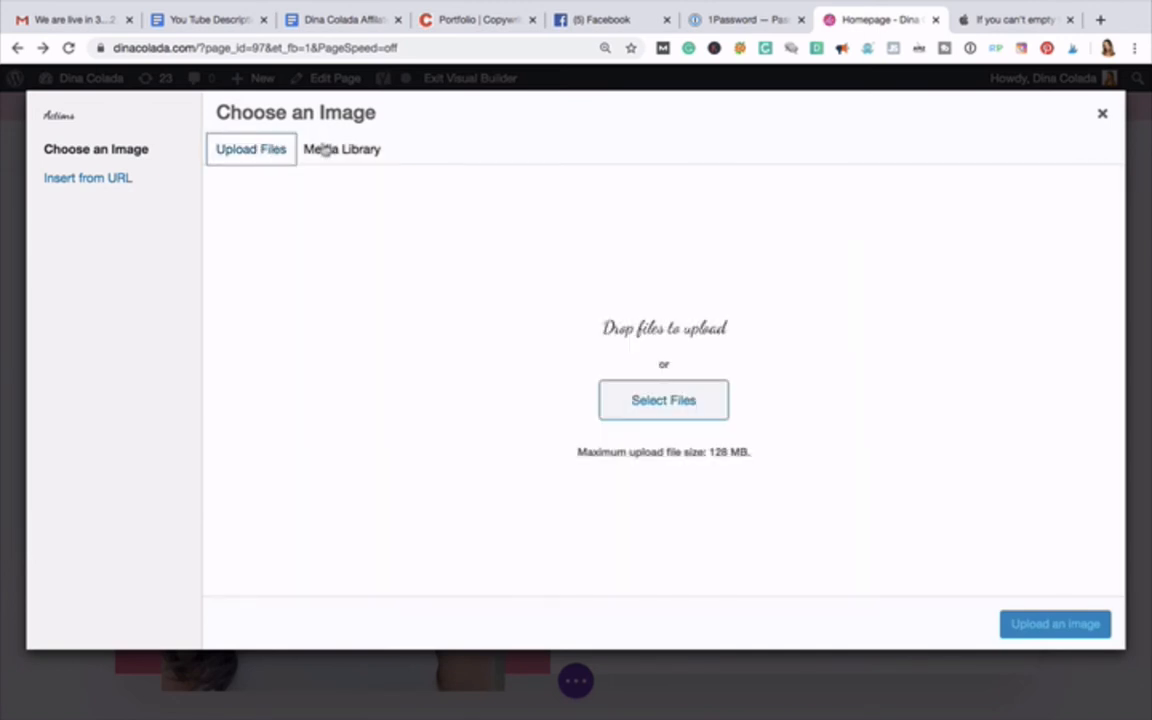
left_click(662, 404)
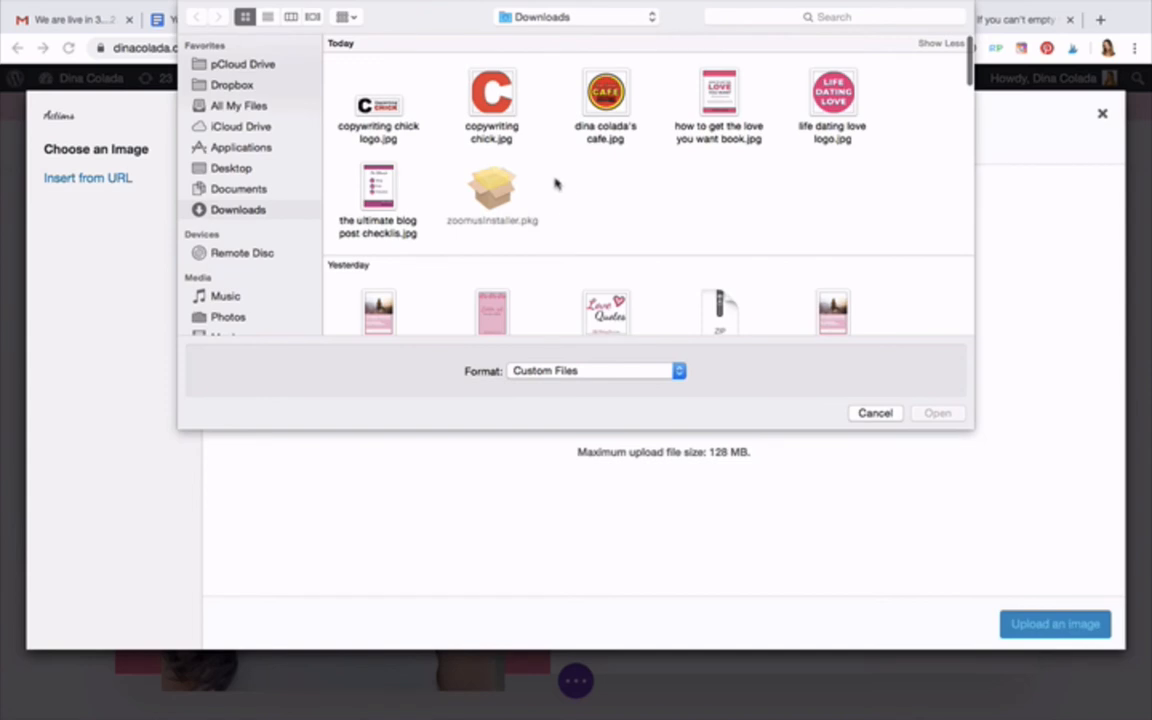
Step: Browse the Downloads folder, including the expanded April and 2016 groups, for a suitable replacement image
scroll(570, 206, "down", 5)
scroll(570, 206, "down", 3)
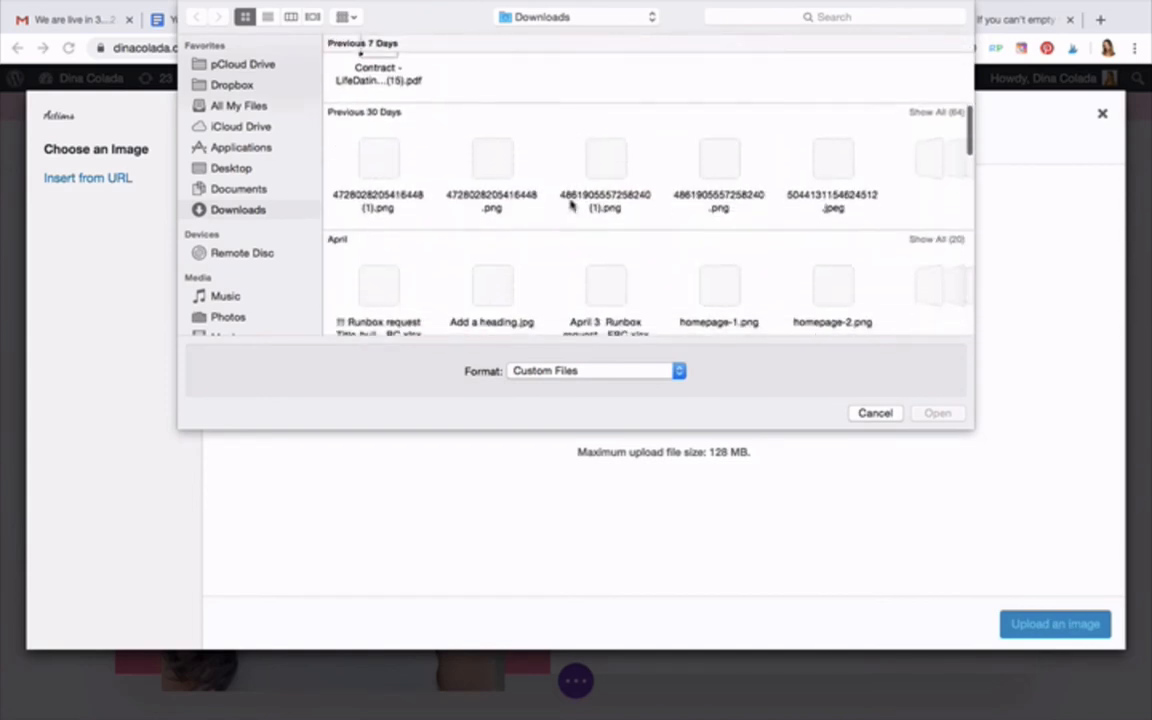
scroll(362, 228, "down", 3)
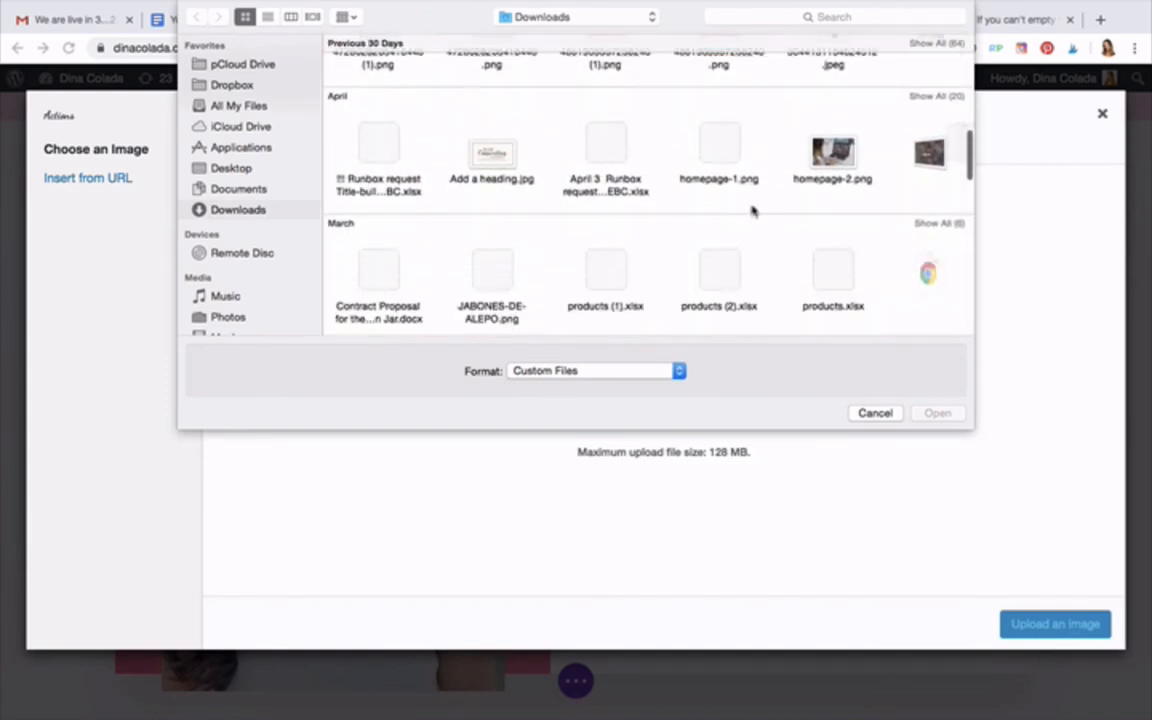
left_click(918, 96)
scroll(918, 96, "down", 4)
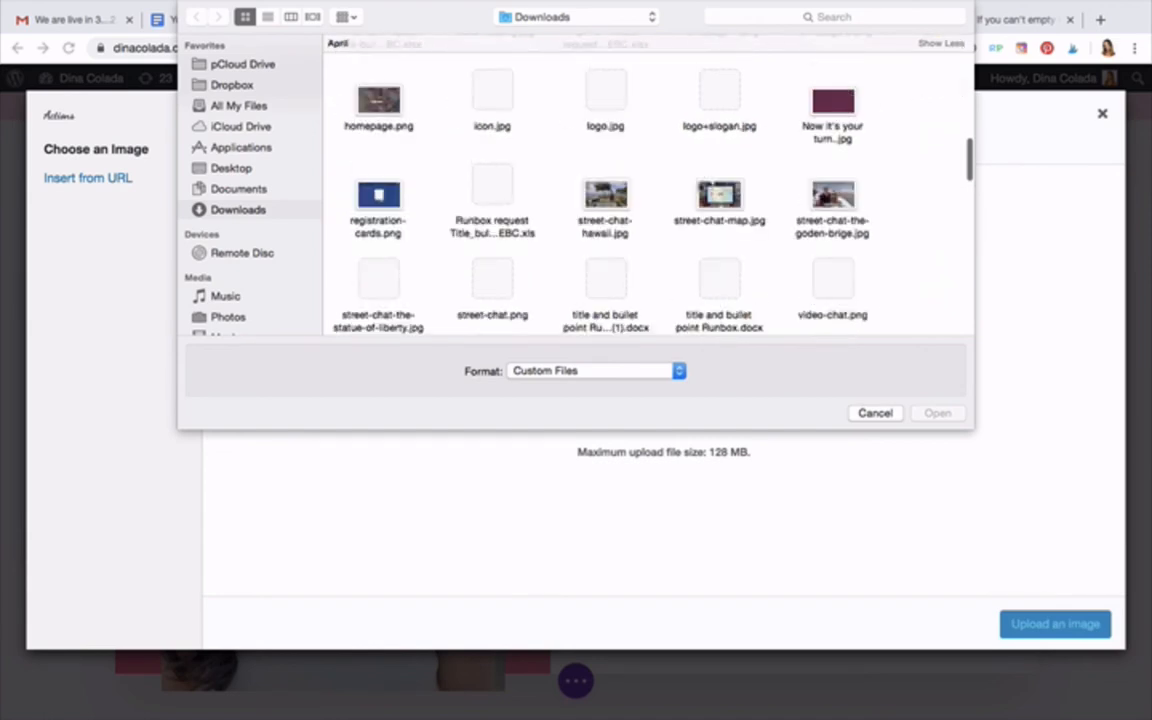
scroll(700, 187, "down", 5)
scroll(700, 187, "up", 1)
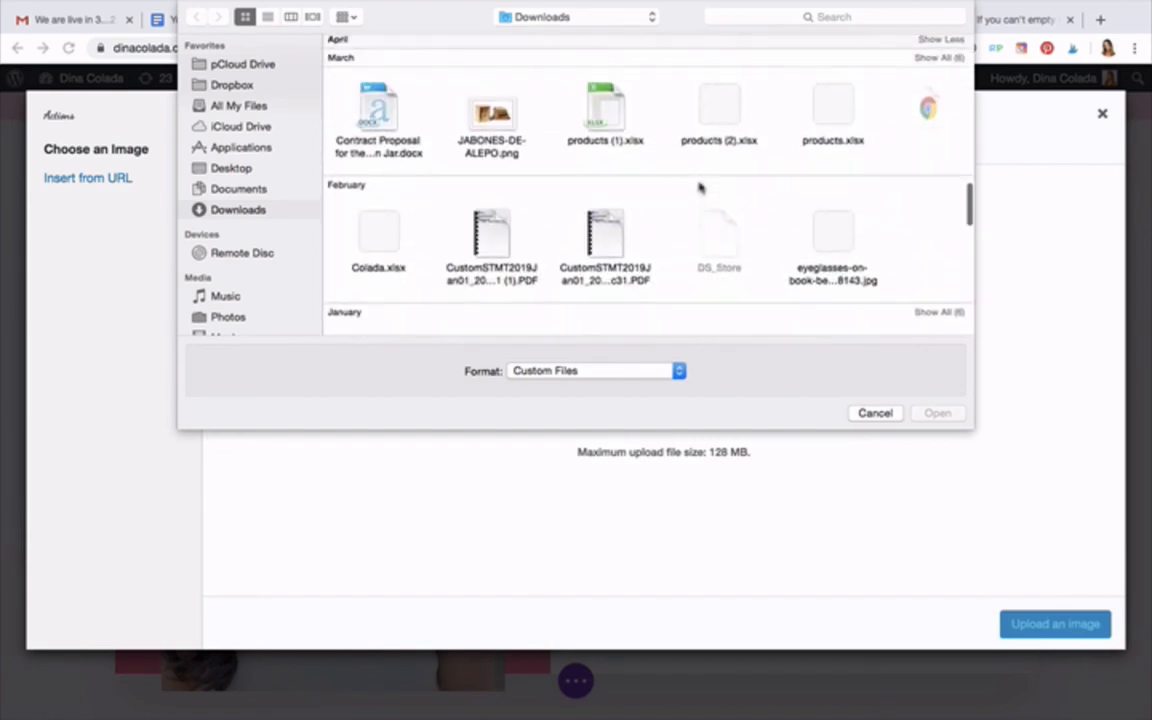
scroll(700, 187, "down", 8)
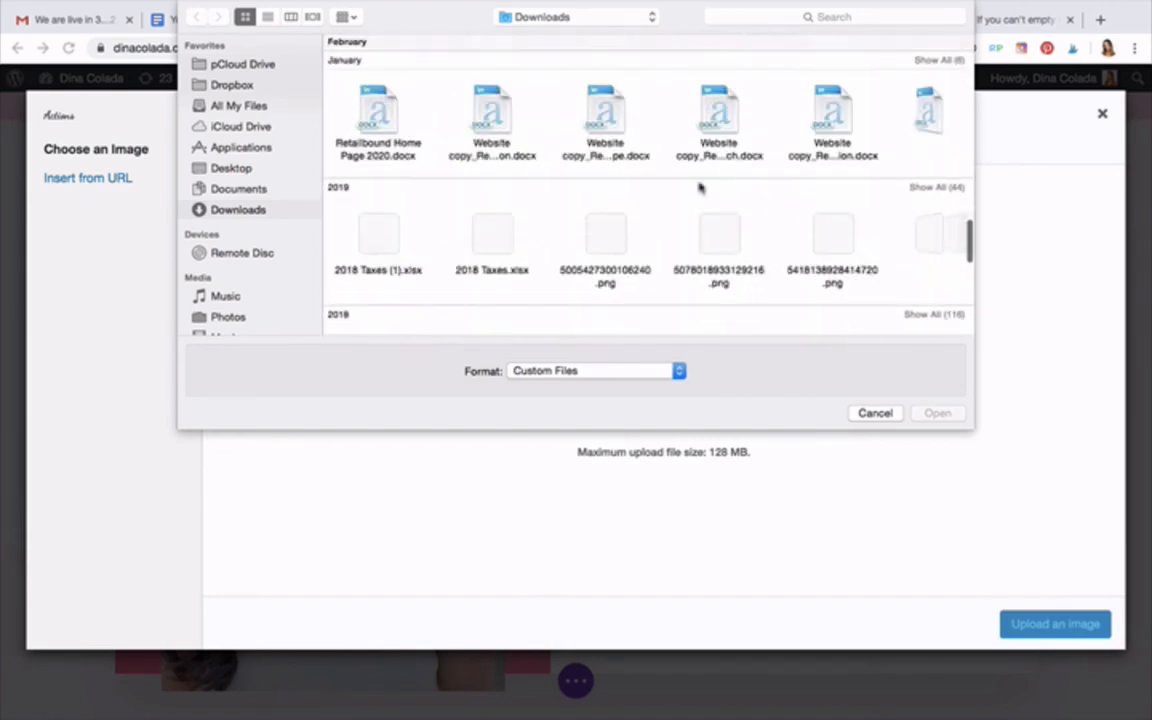
scroll(700, 187, "down", 5)
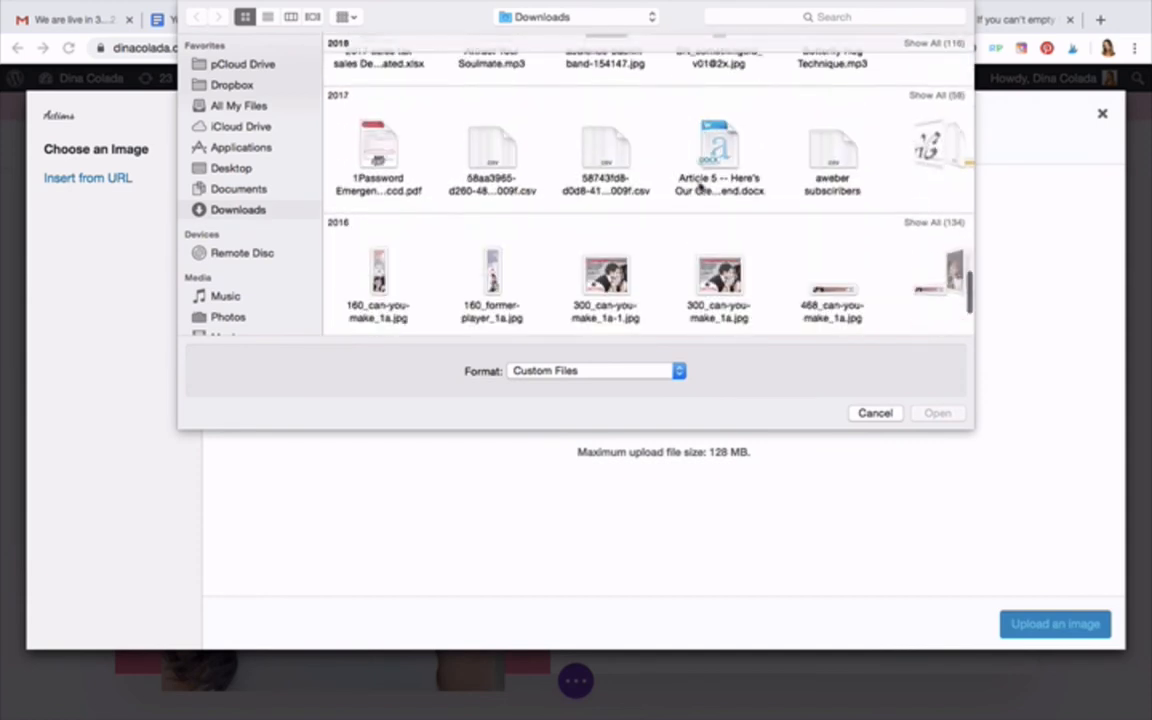
scroll(700, 187, "down", 2)
left_click(930, 170)
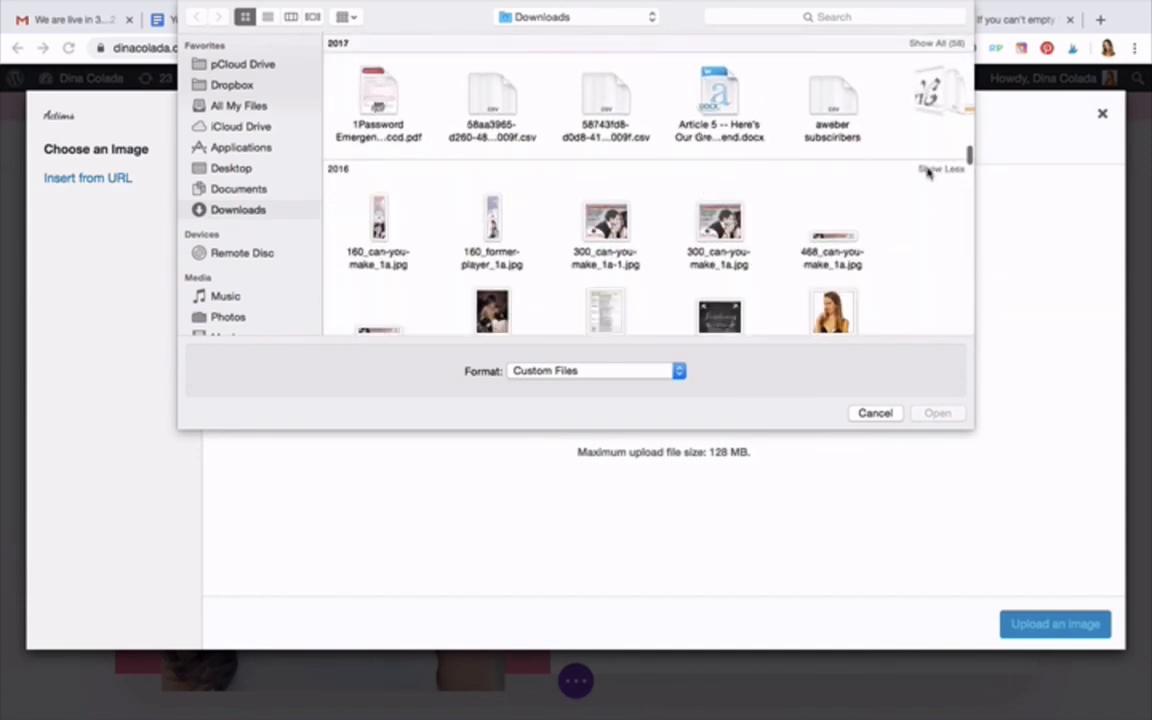
scroll(773, 212, "down", 5)
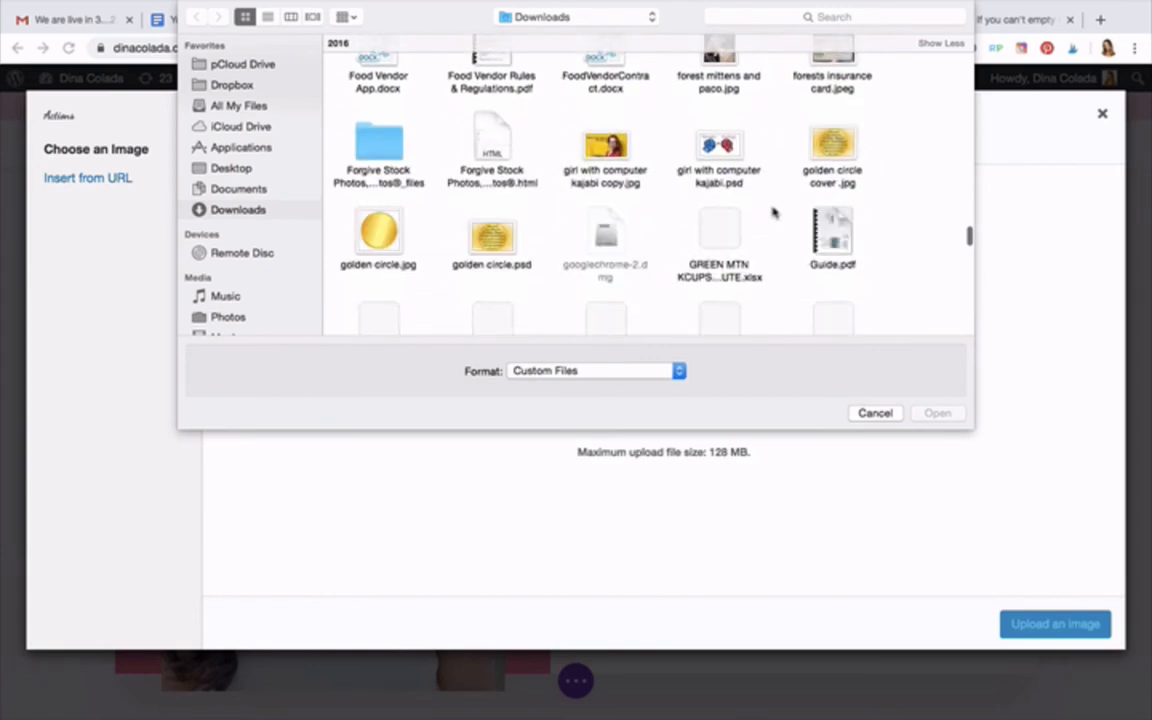
scroll(773, 212, "down", 3)
scroll(773, 212, "up", 5)
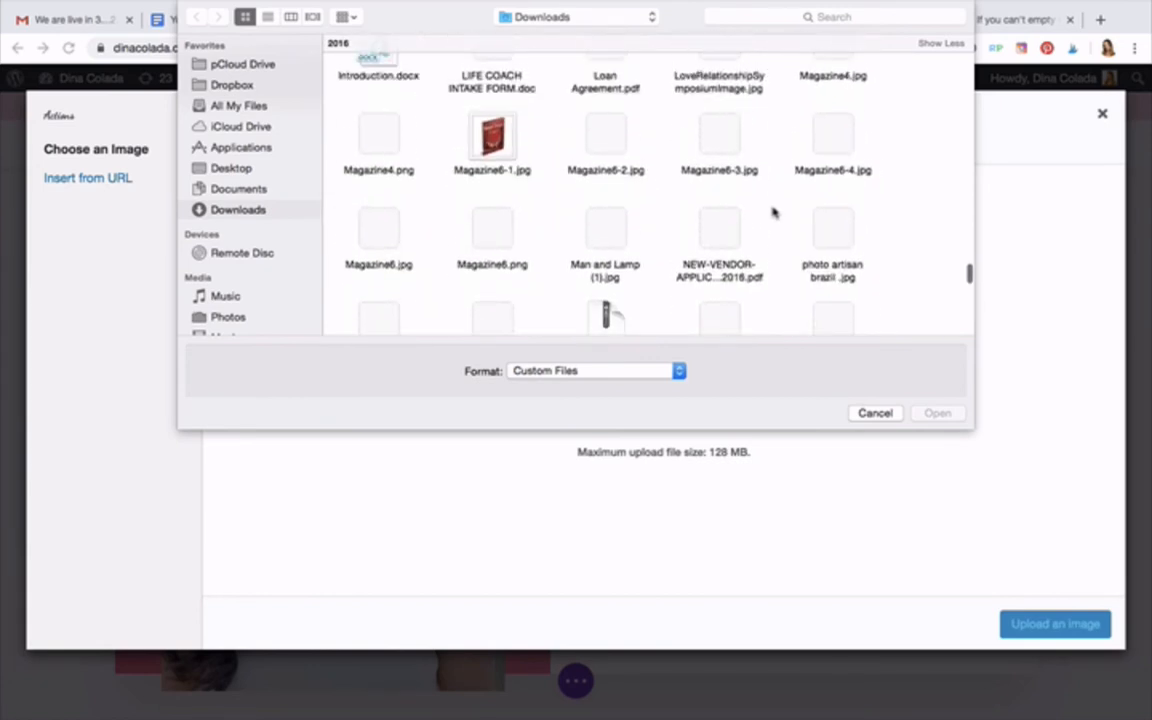
scroll(773, 212, "up", 10)
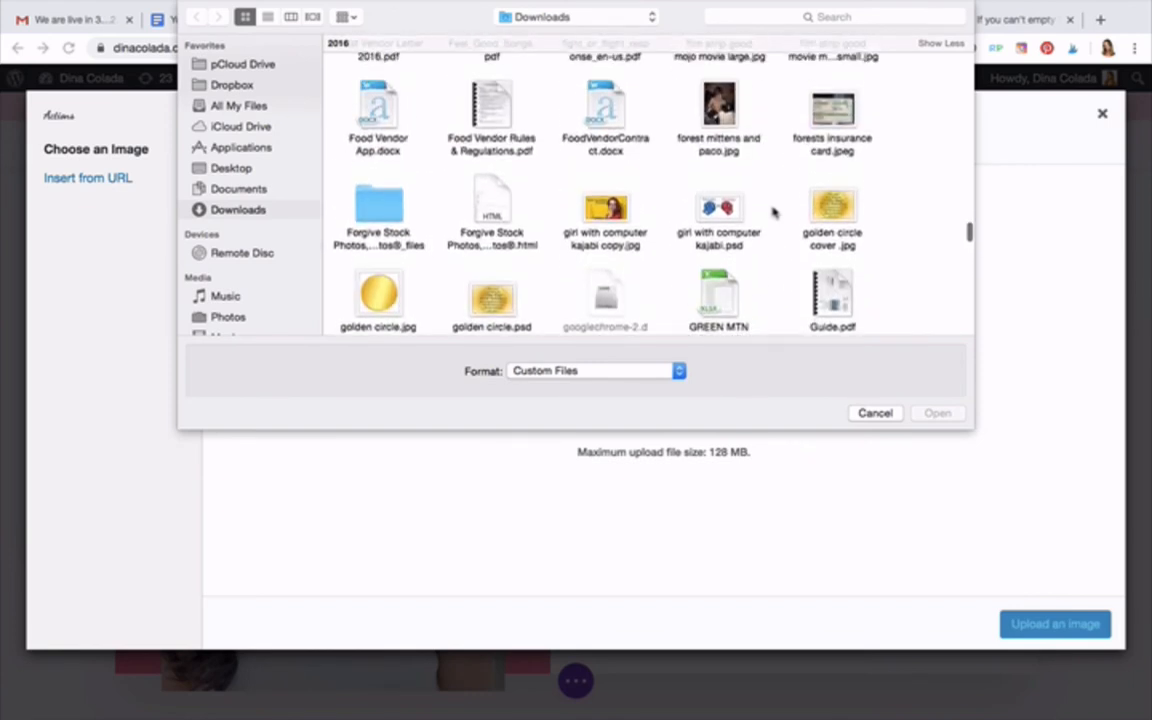
scroll(773, 212, "up", 15)
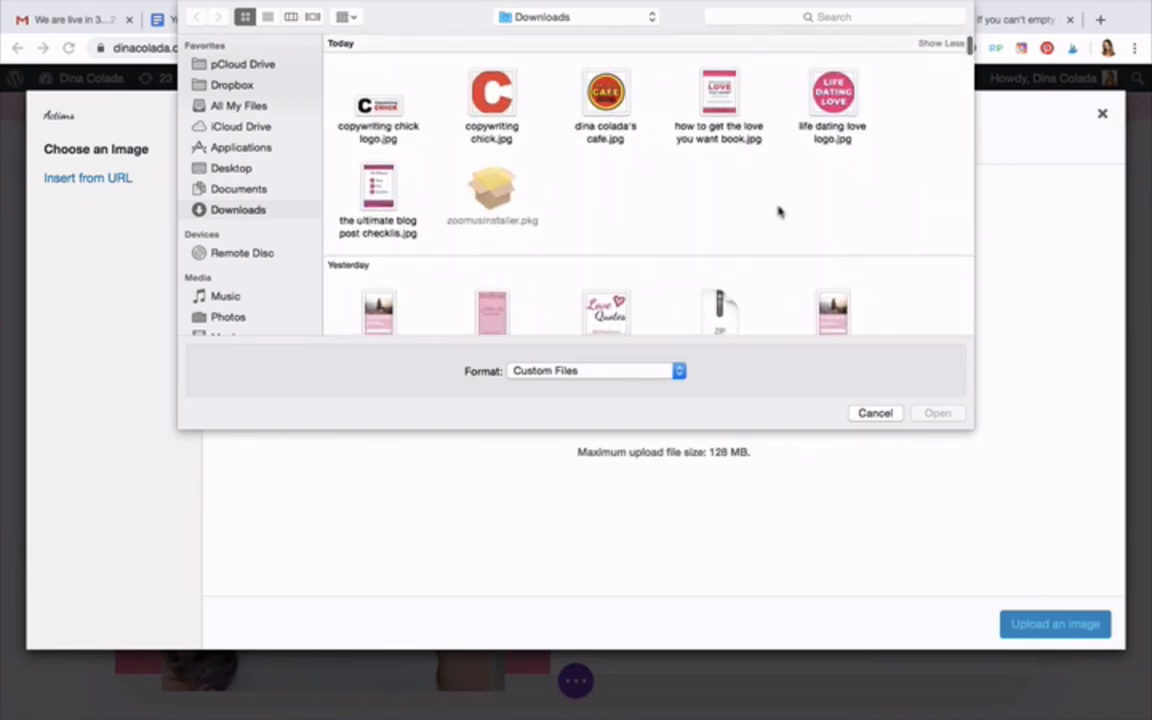
Step: Upload "life dating love logo.jpg" and set its alt text to the site owner's name followed by "is the founder of Life dating, and love"
double_click(833, 92)
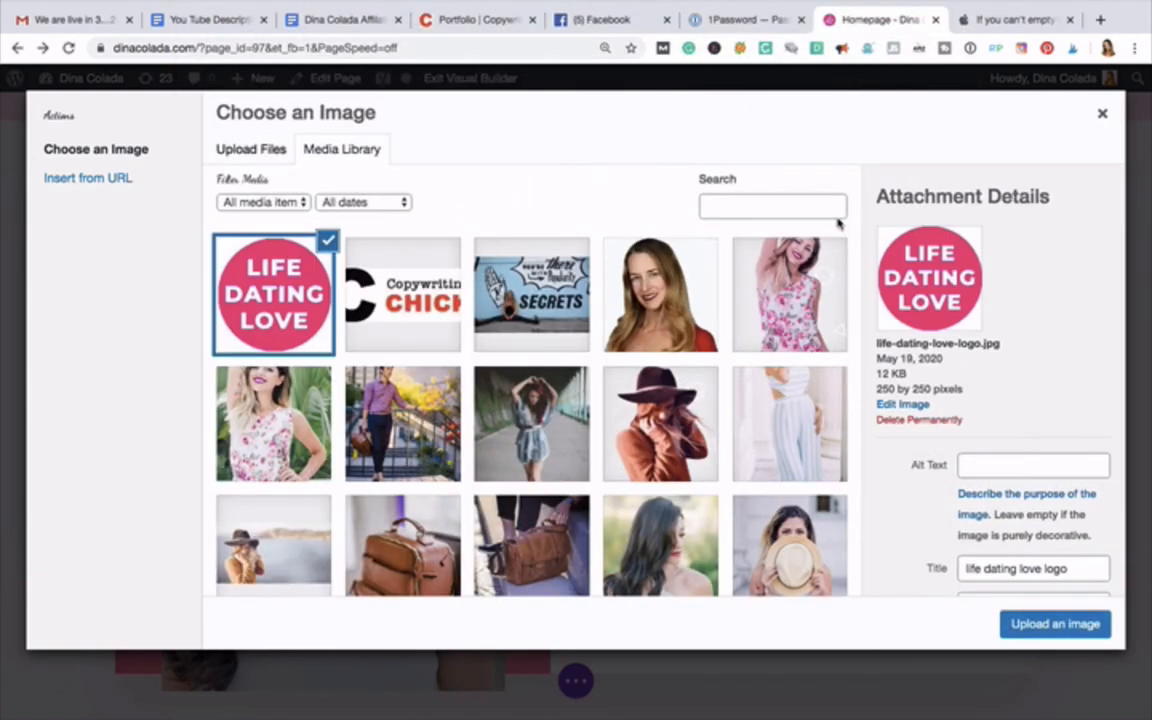
scroll(921, 445, "down", 2)
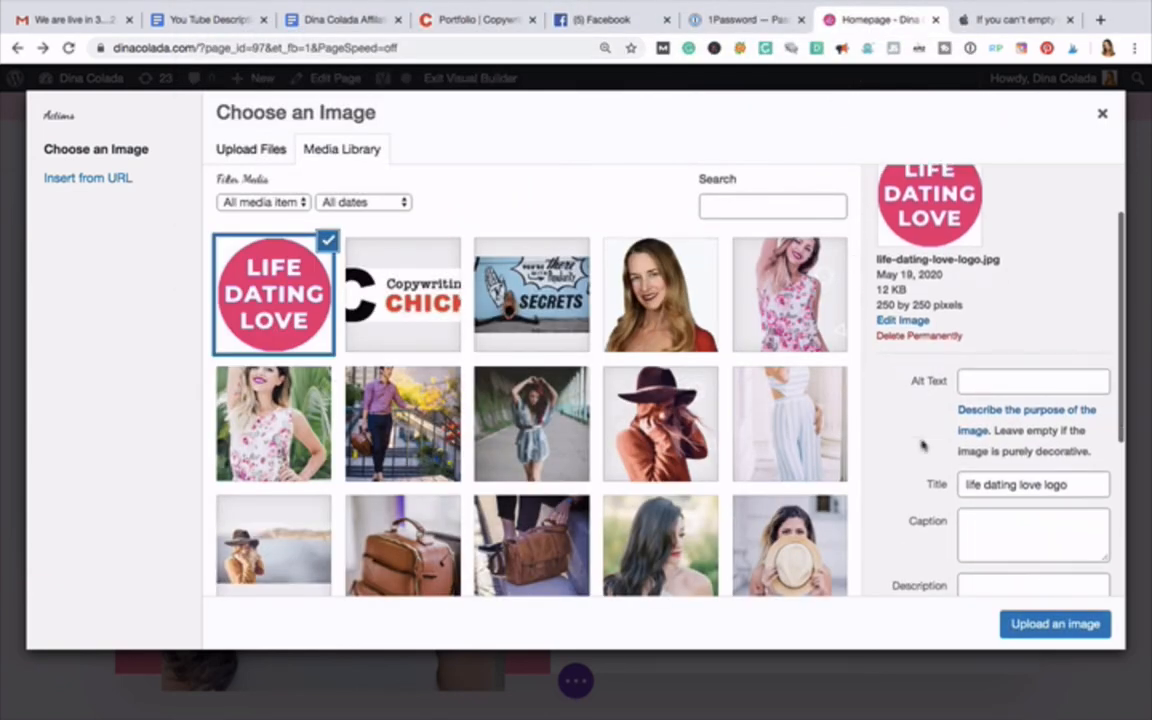
left_click(978, 383)
type("life")
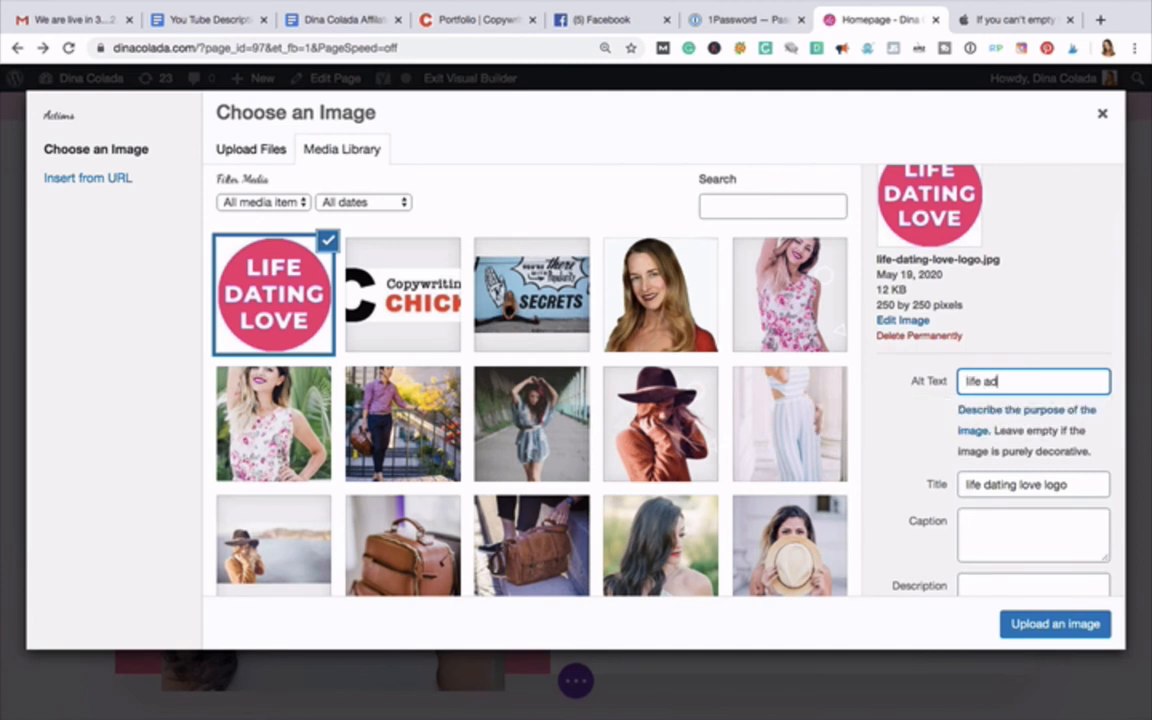
type(" datin")
key("super+a")
type("dina")
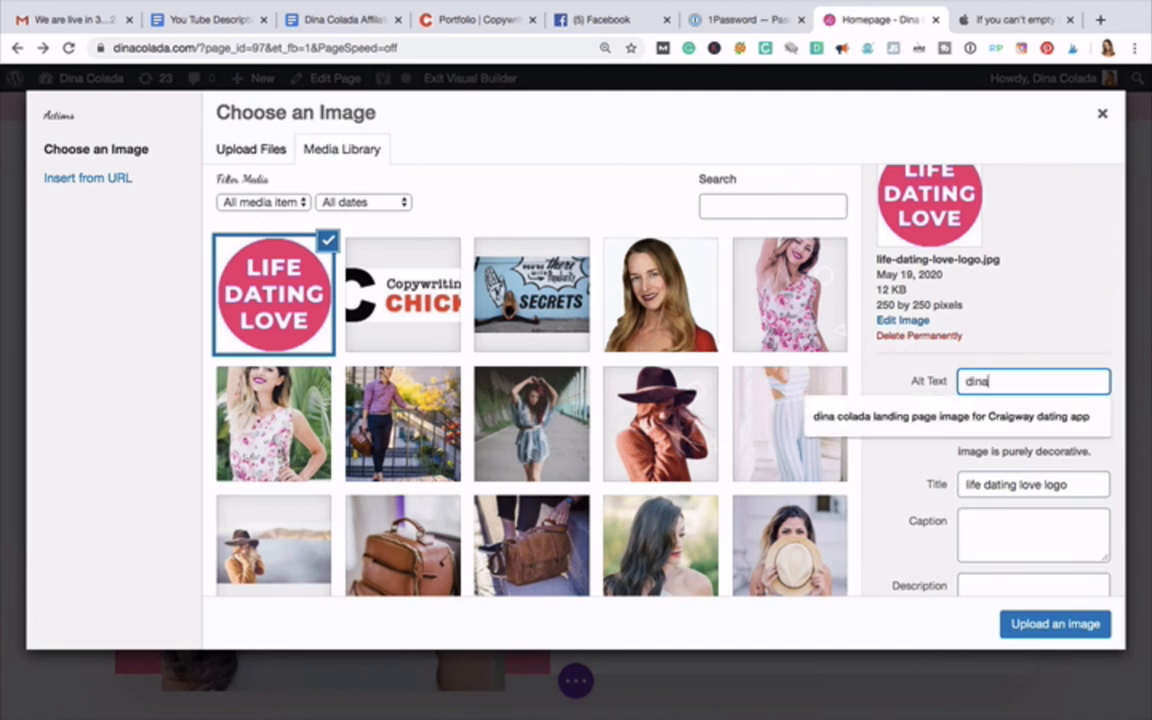
type(" colada is the")
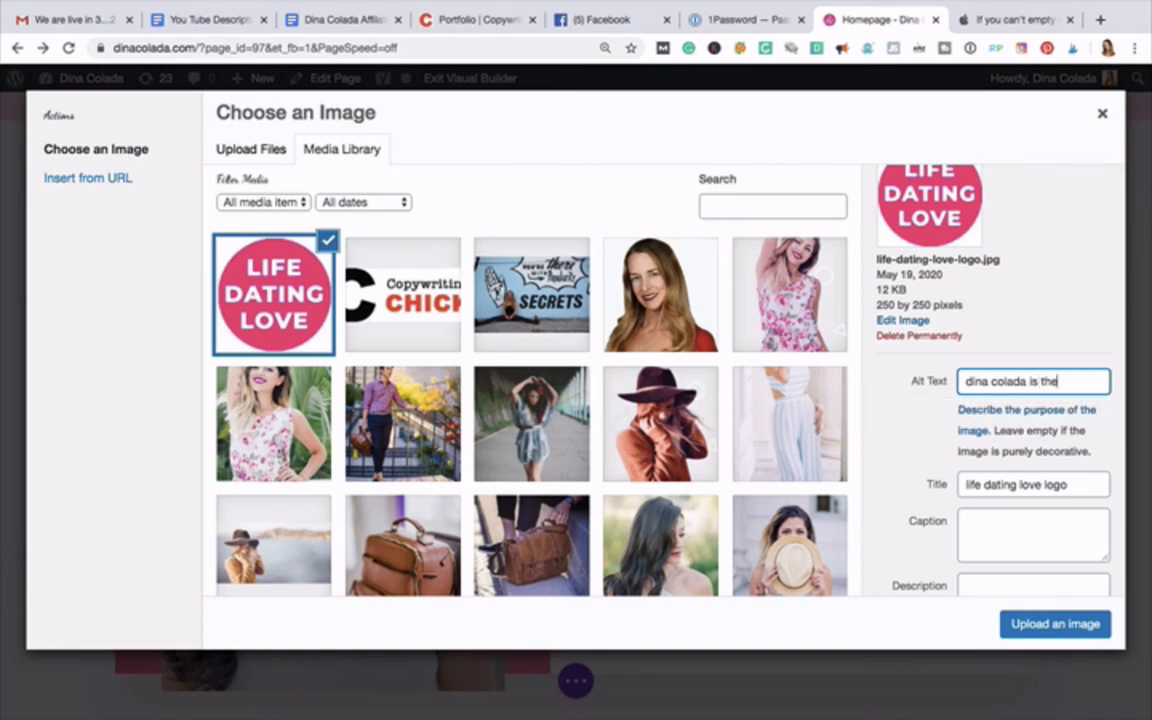
type(" founder of Life")
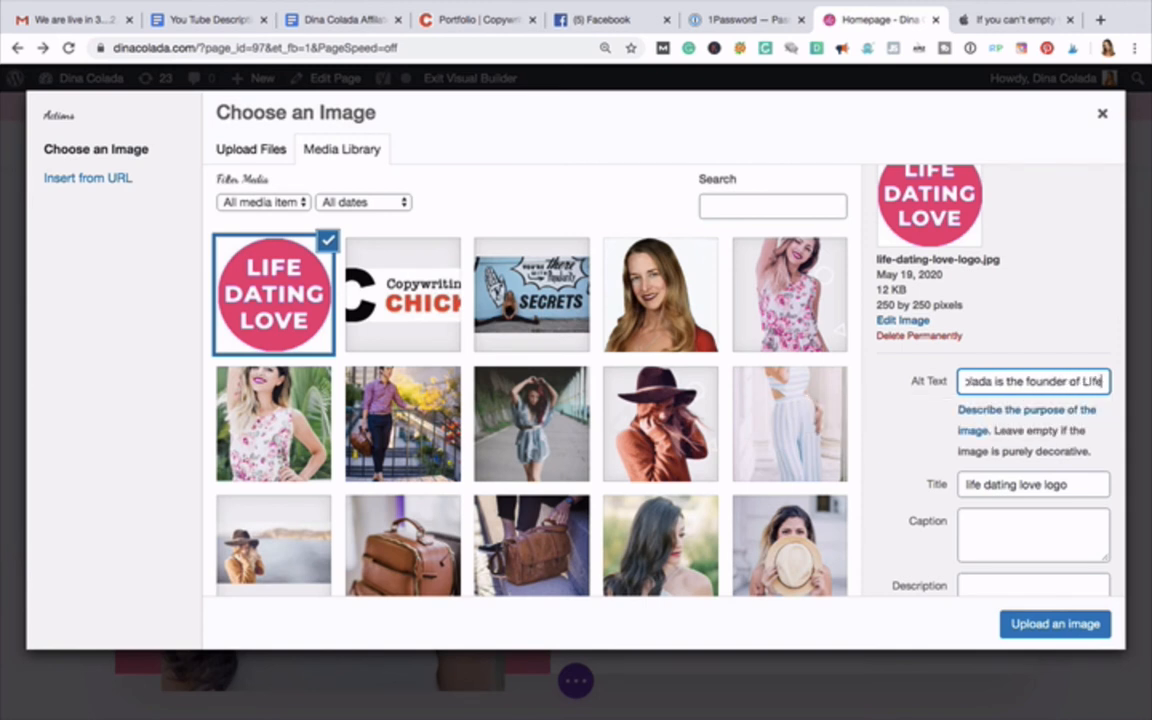
type("Da")
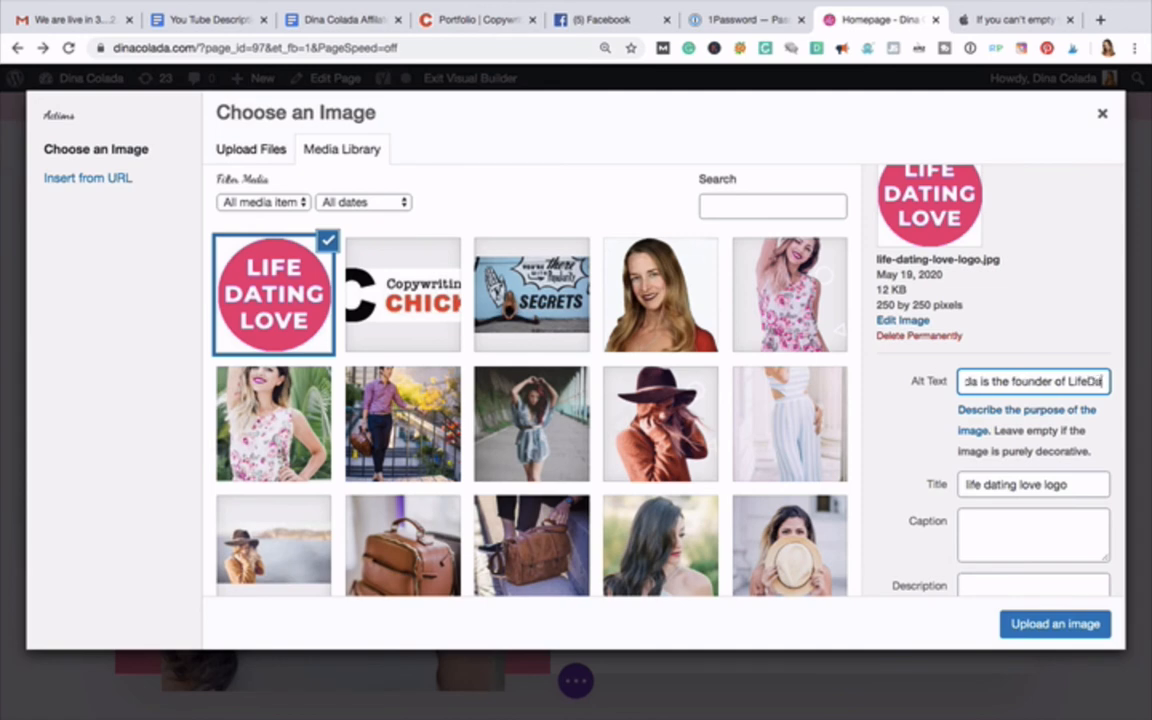
key("BackSpace")
key("BackSpace")
type("datin")
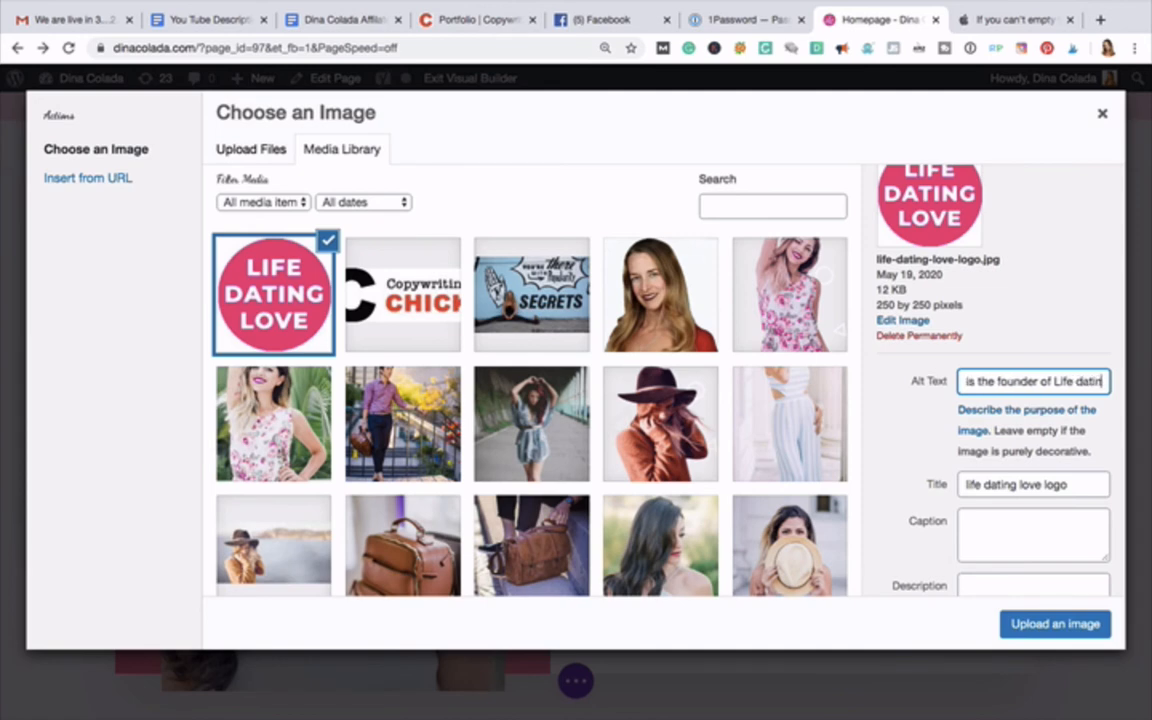
type("g, and love")
Step: Insert the uploaded logo in place of the portrait and save the image settings
left_click(1041, 626)
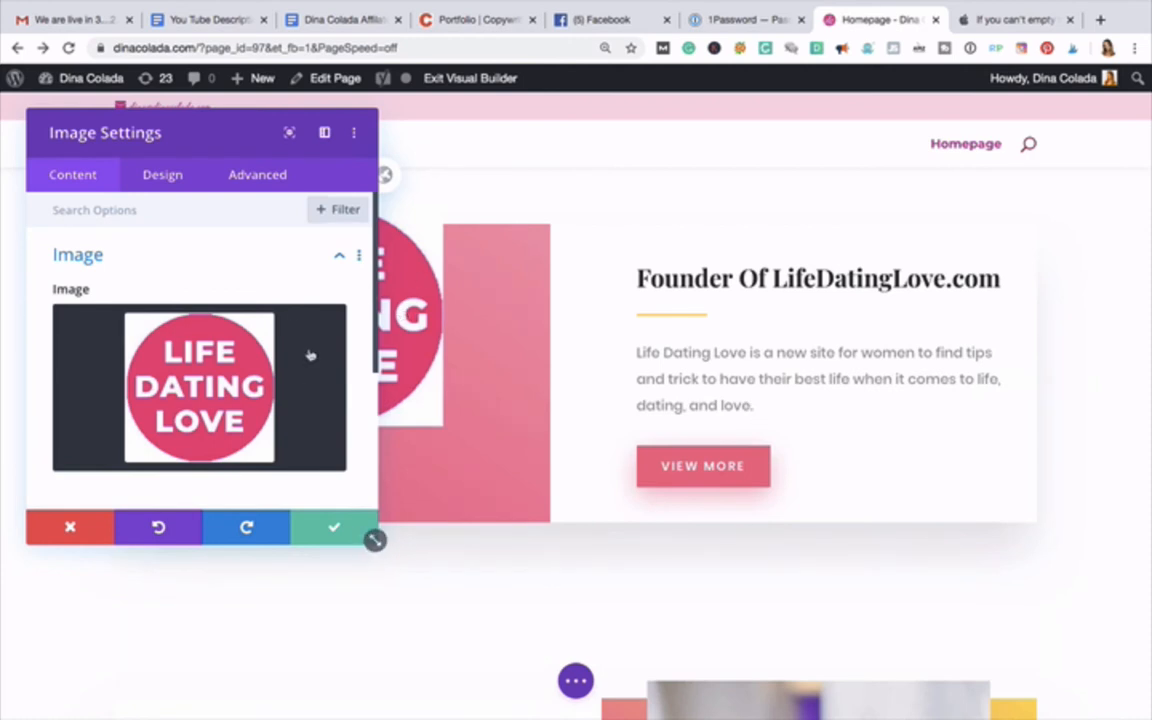
left_click(332, 531)
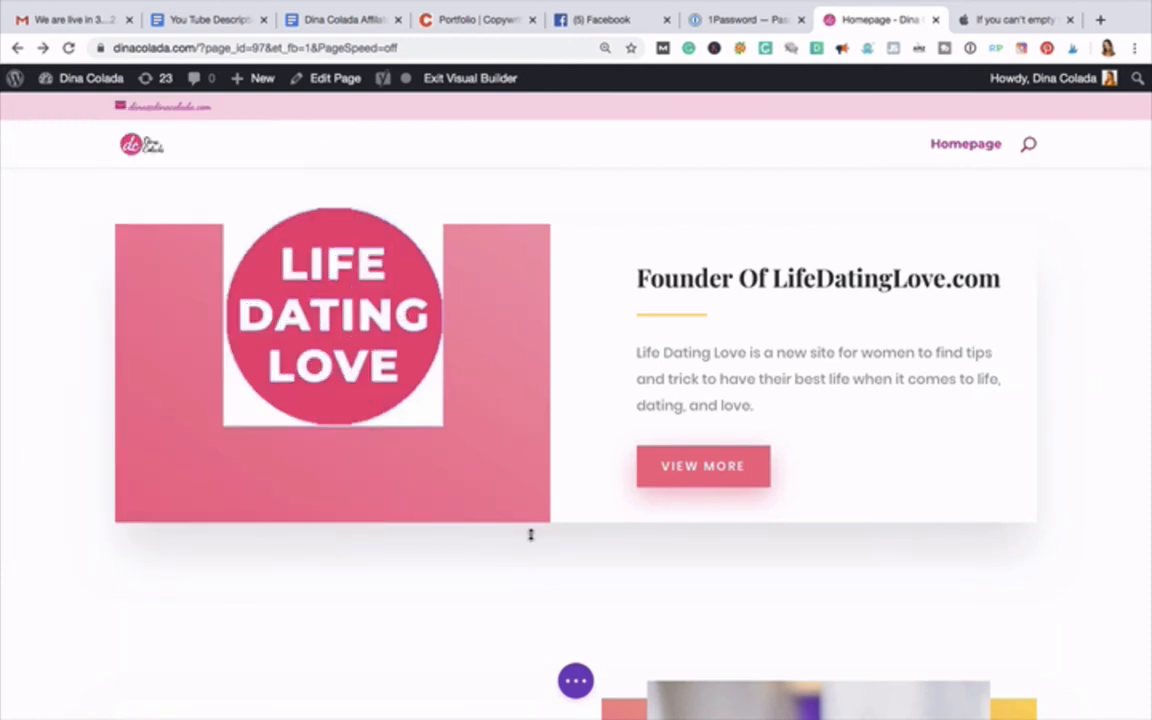
scroll(525, 535, "down", 1)
scroll(525, 535, "up", 2)
scroll(525, 534, "down", 1)
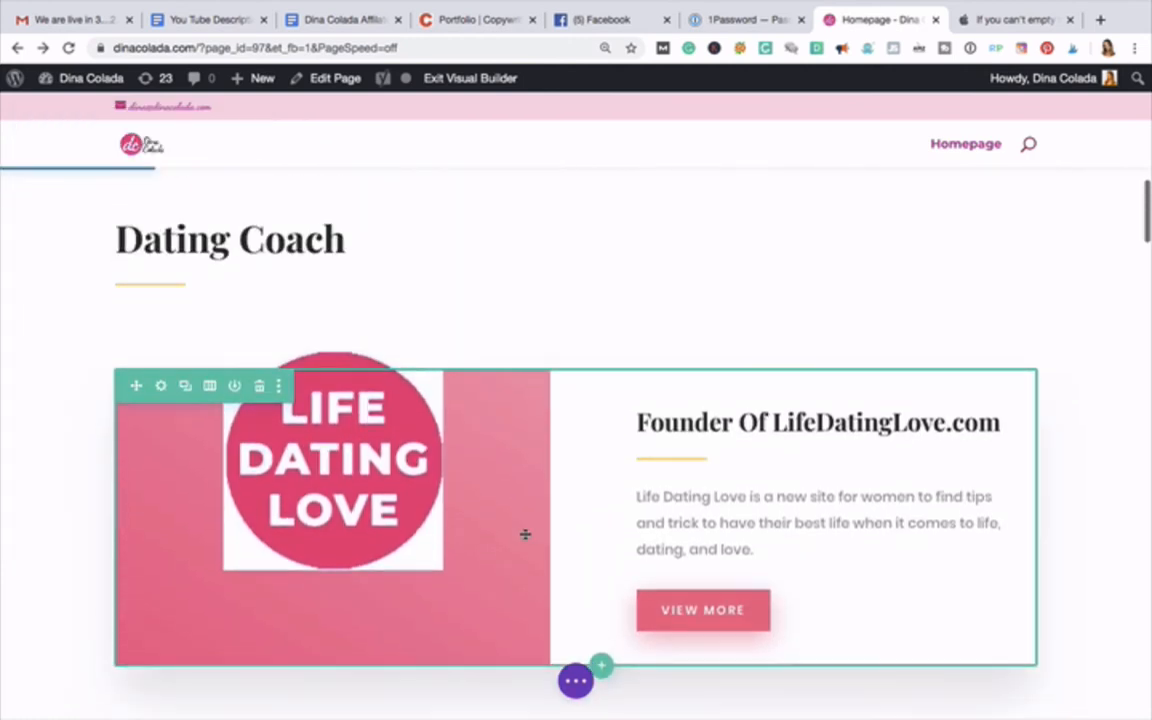
Step: Replace the "Bags" heading in the section below with "Dina Colada's Cafe"
scroll(525, 535, "down", 5)
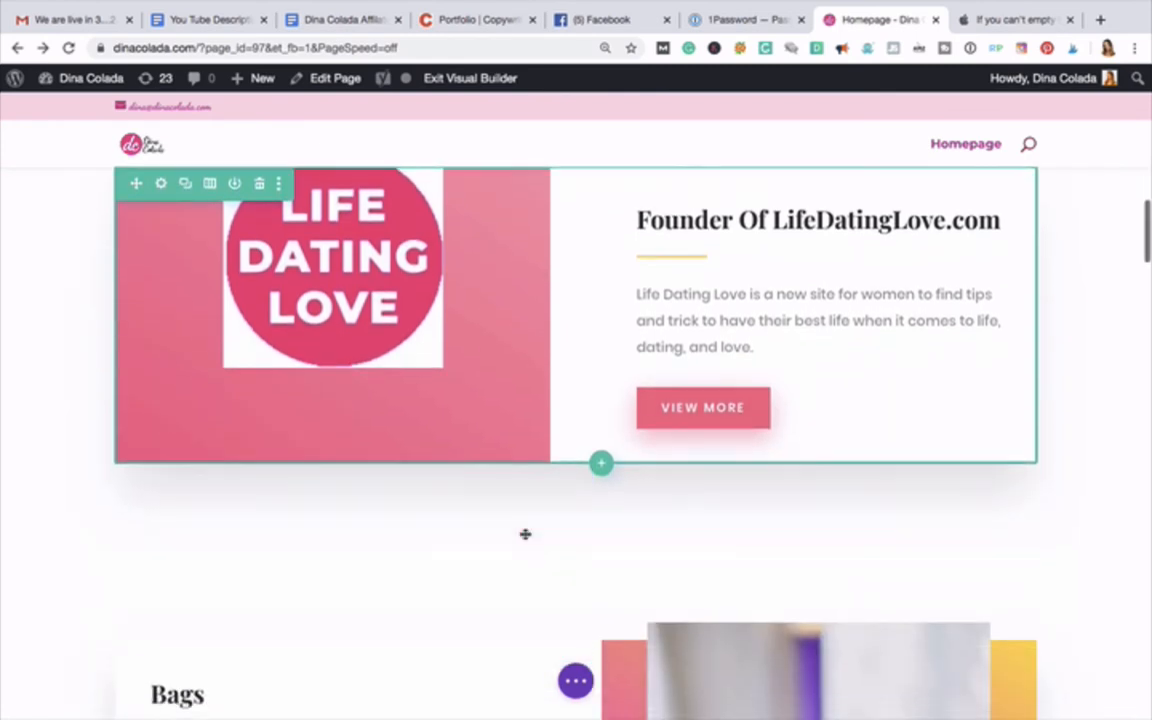
scroll(525, 535, "down", 1)
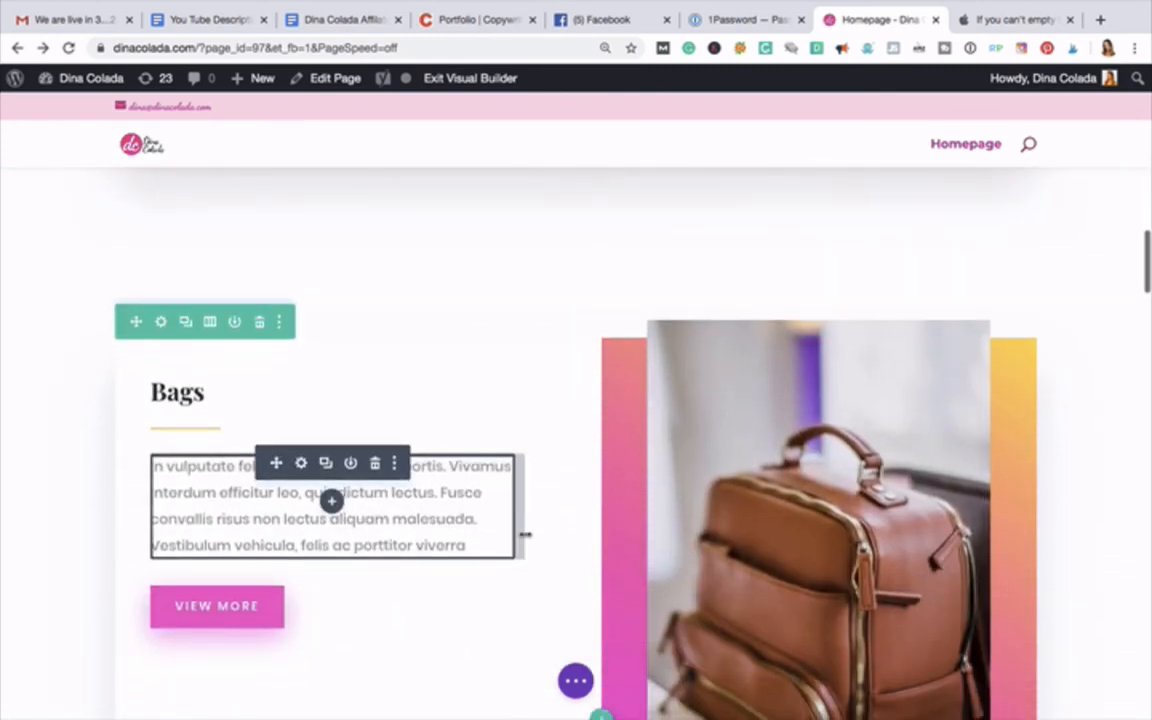
left_click(204, 393)
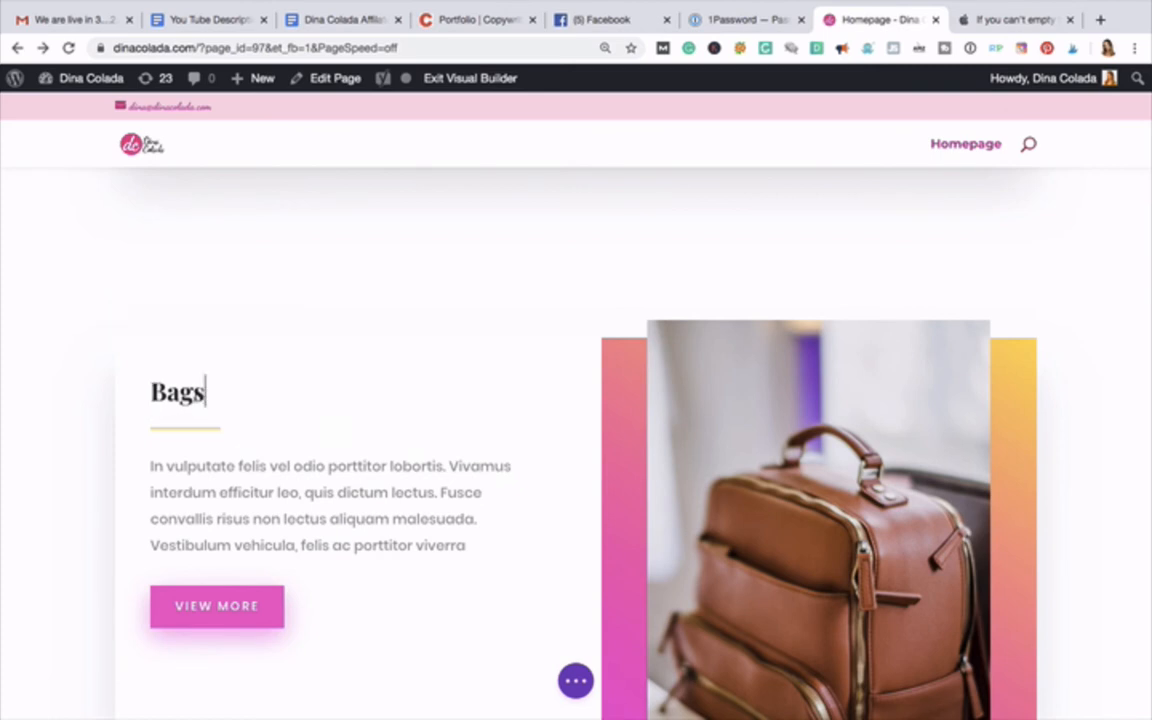
left_click_drag(204, 393, 150, 392)
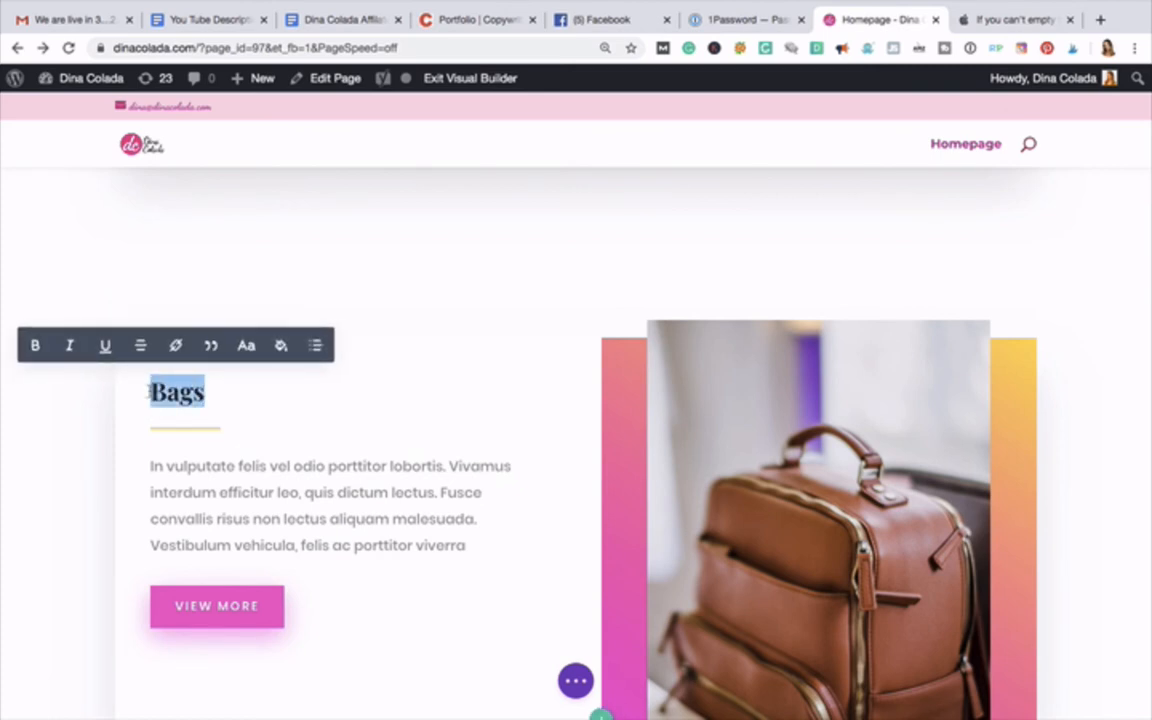
type("Dina Colada'")
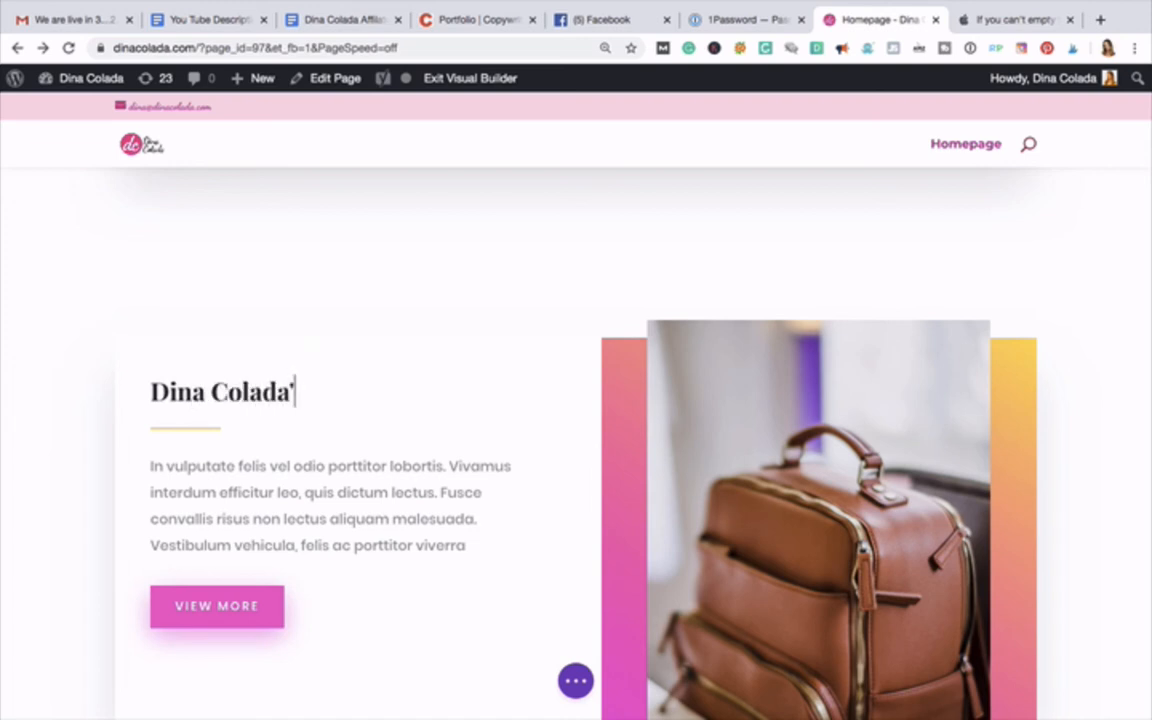
type("s Cafe")
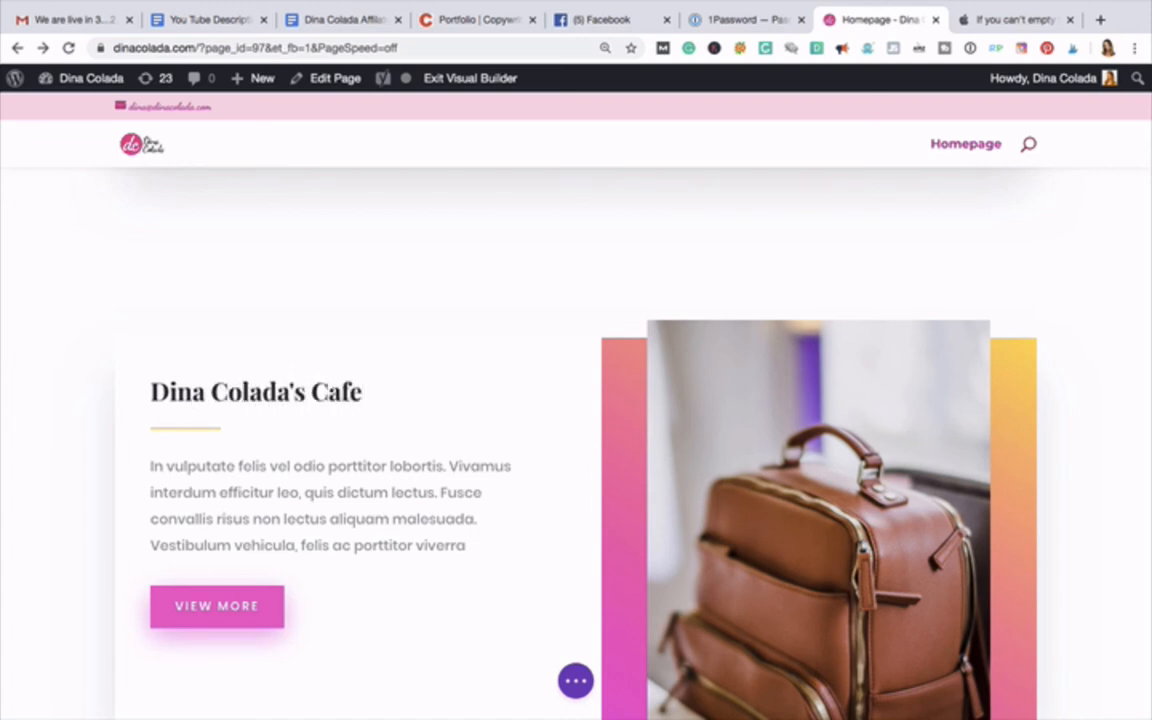
Step: Open the settings of the Life Dating Love logo image and upload "how to get the love you want book.jpg" as its replacement
scroll(260, 365, "up", 5)
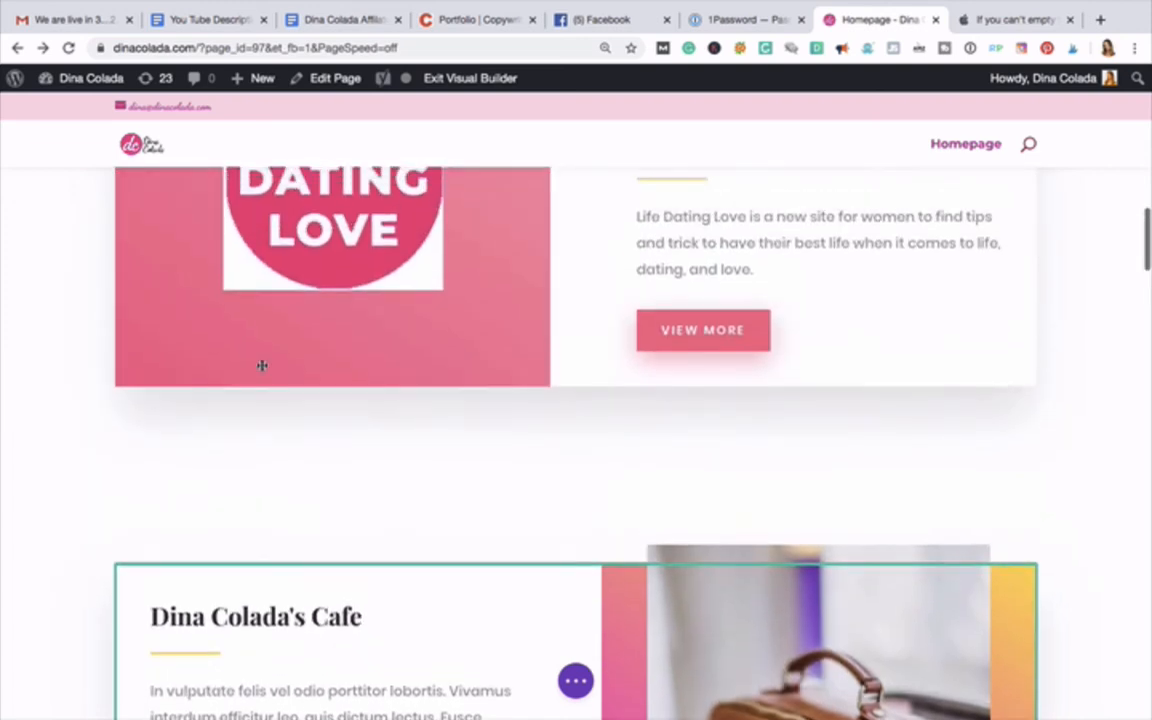
mouse_move(361, 278)
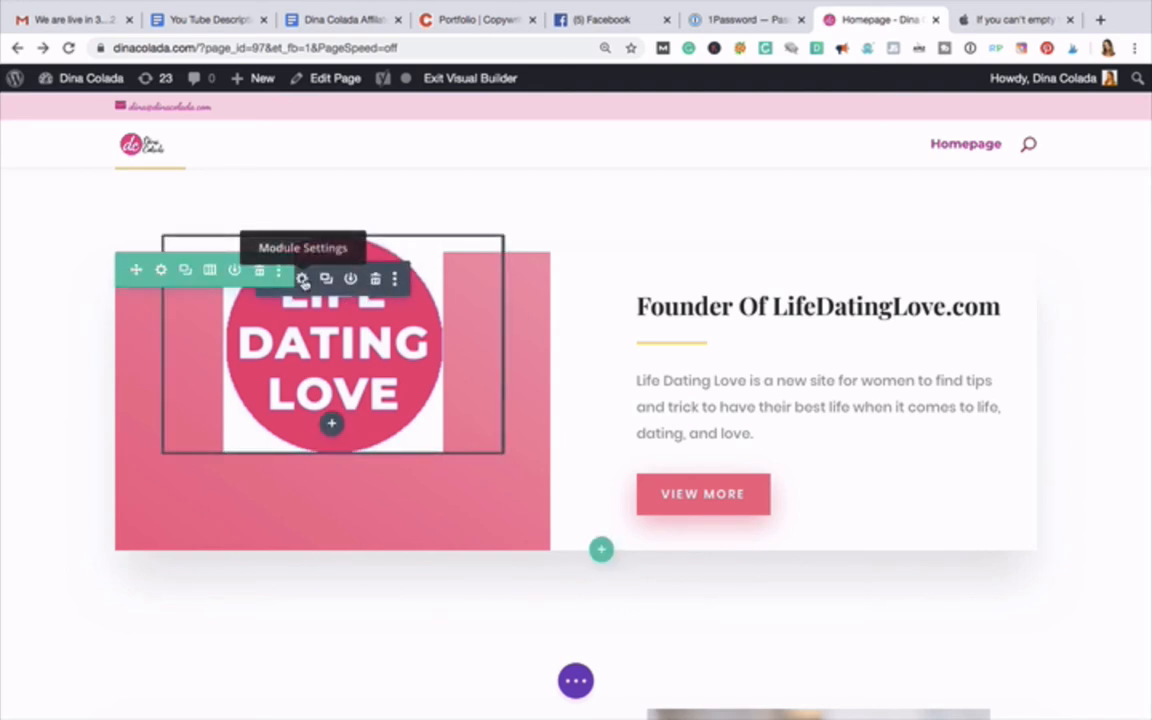
left_click(302, 279)
scroll(268, 370, "down", 3)
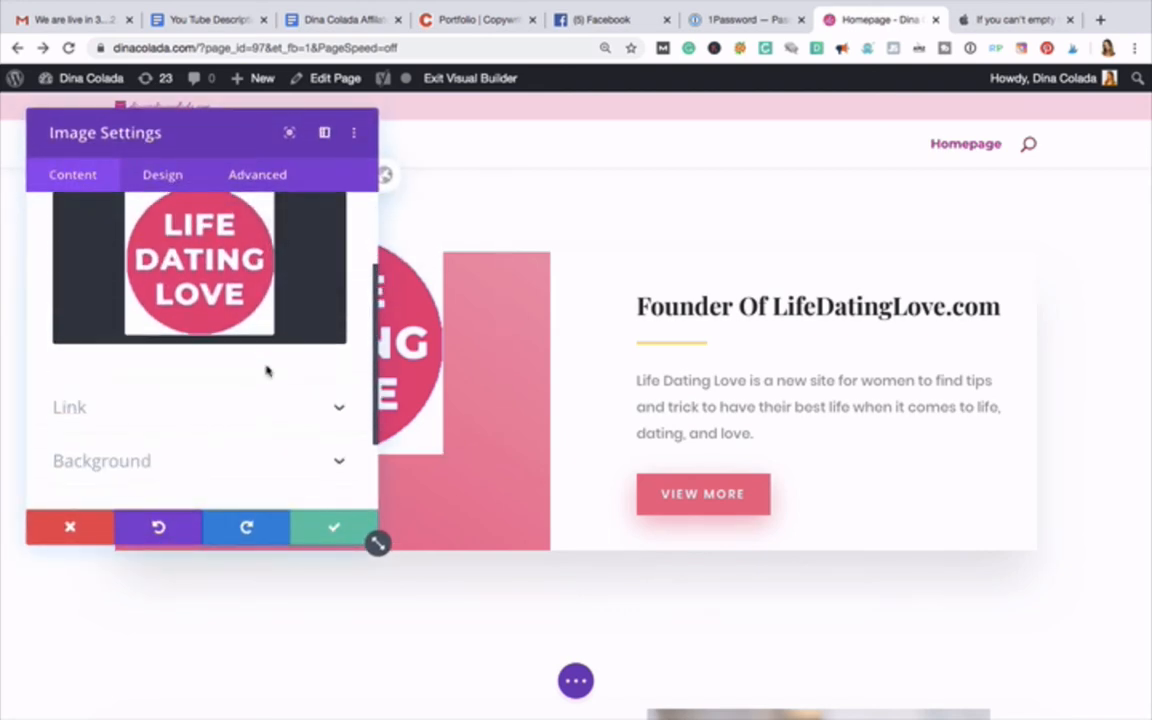
scroll(265, 370, "up", 2)
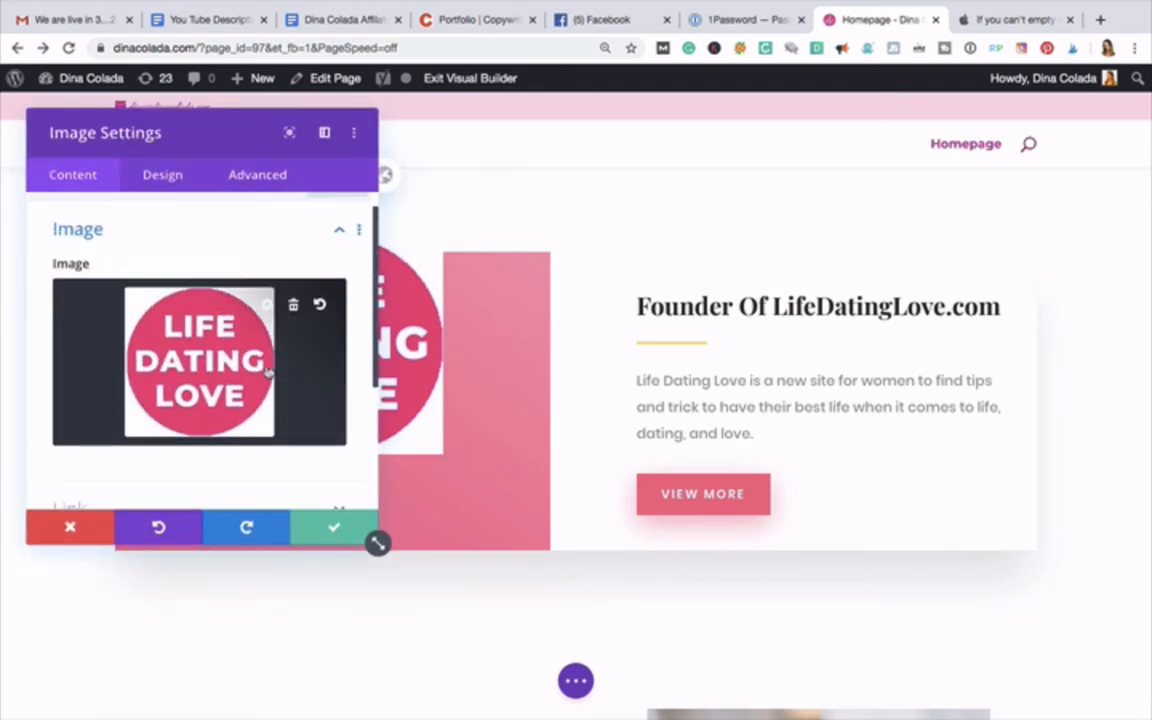
left_click(268, 304)
left_click(243, 265)
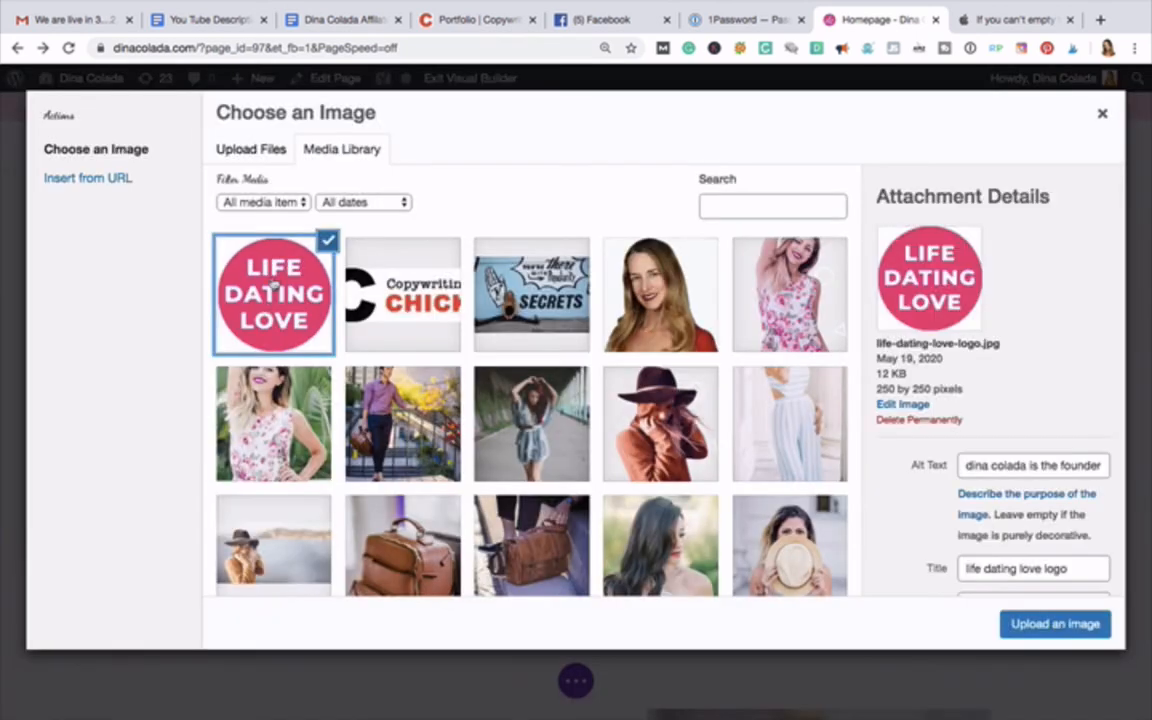
left_click(245, 150)
left_click(652, 408)
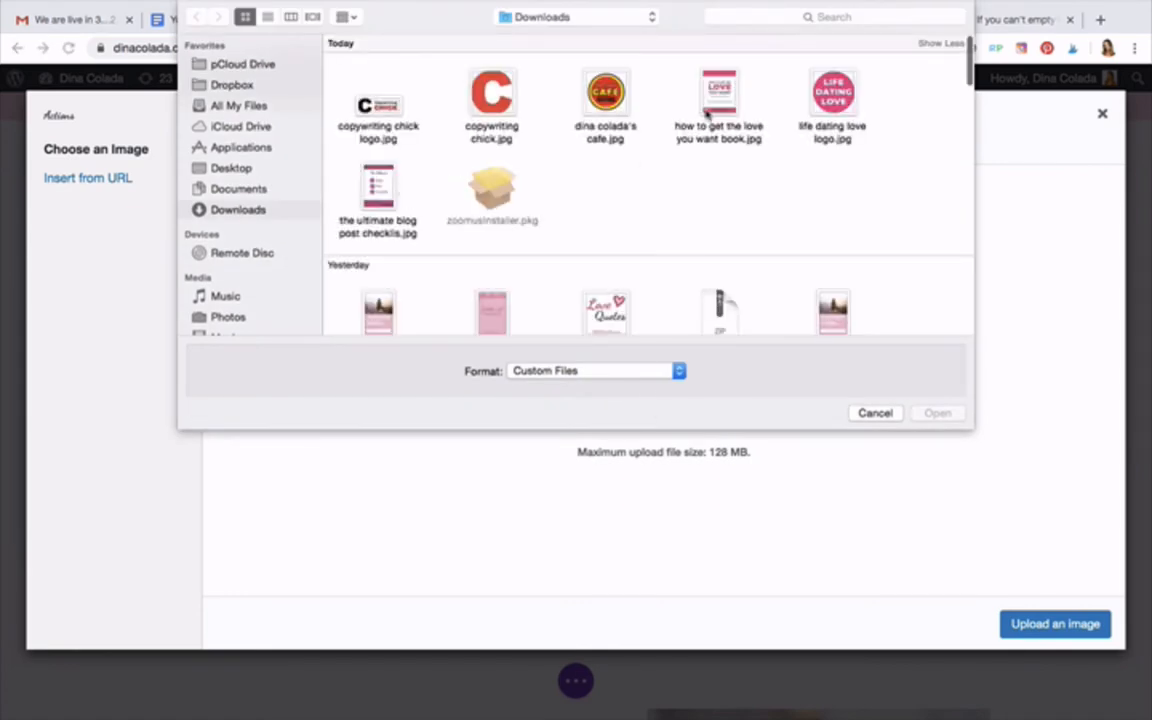
double_click(719, 100)
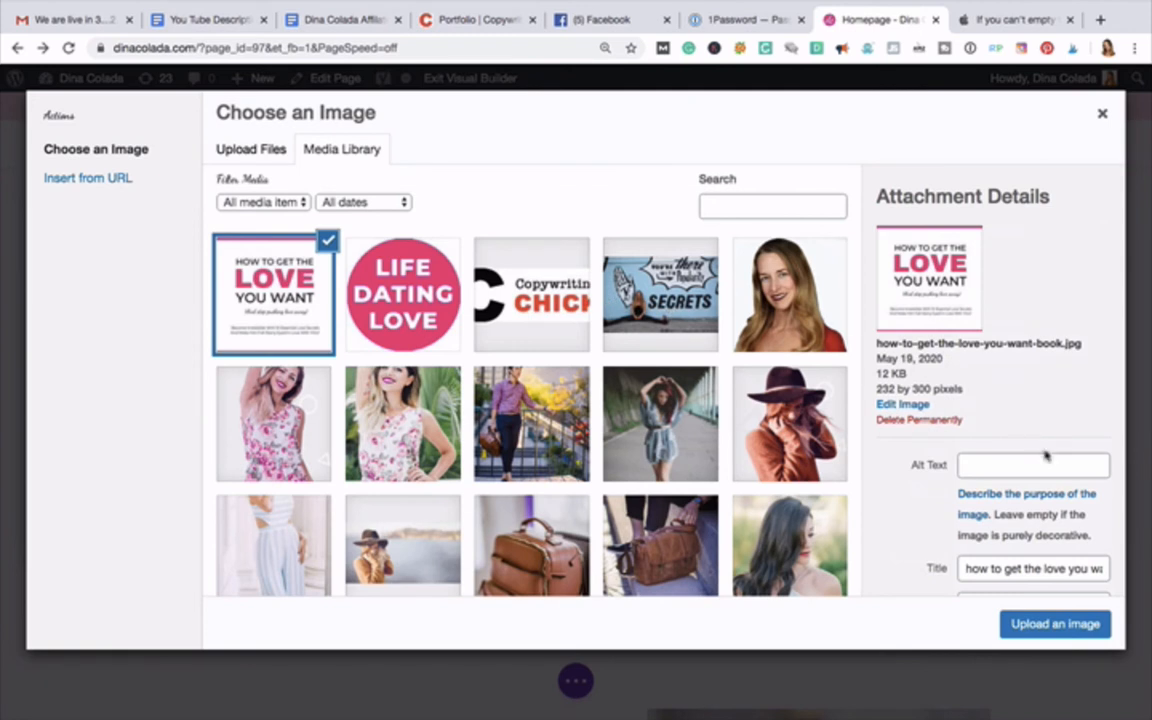
Step: Set the book cover's alt text to "how to get the love you want by" plus the author's name, insert it and save the image settings
left_click(992, 466)
type("how to ge")
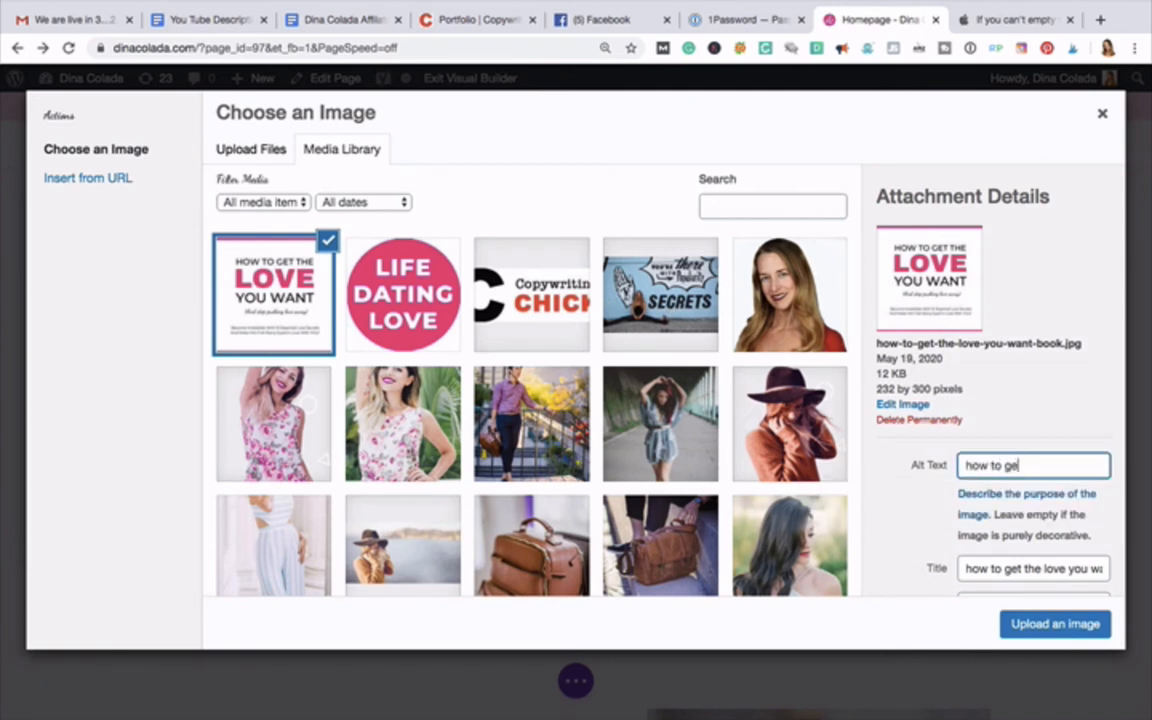
type("t the love you want")
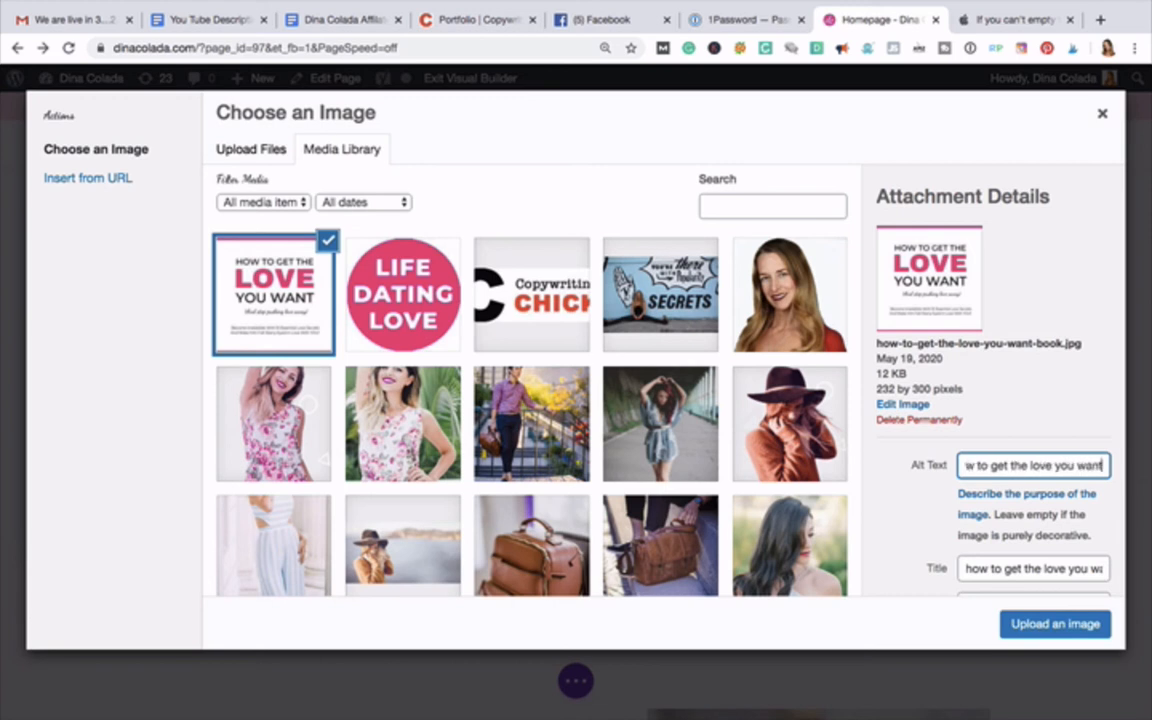
type(" by dina colada")
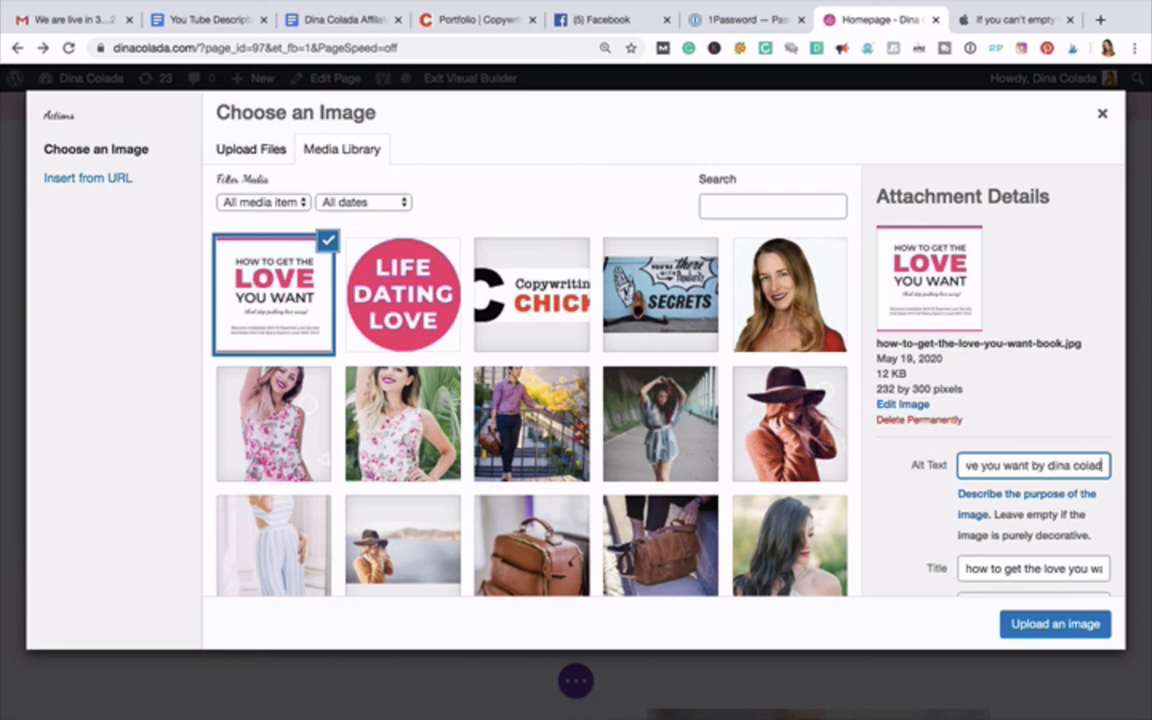
left_click(1060, 623)
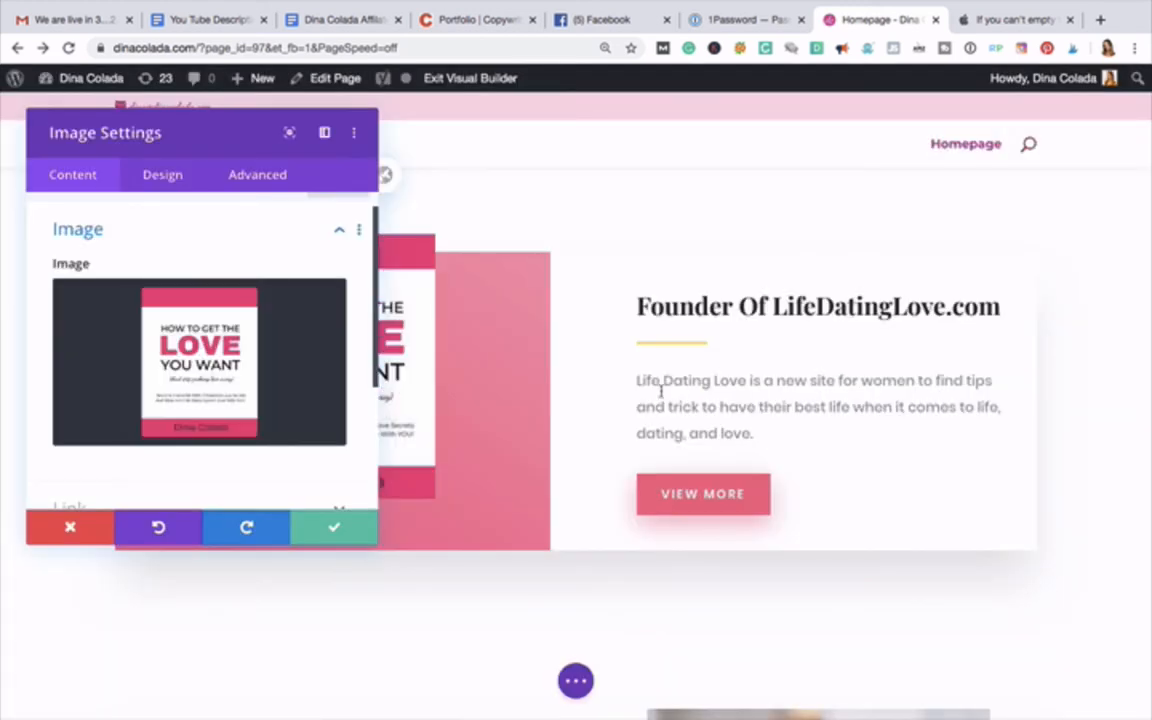
left_click(334, 526)
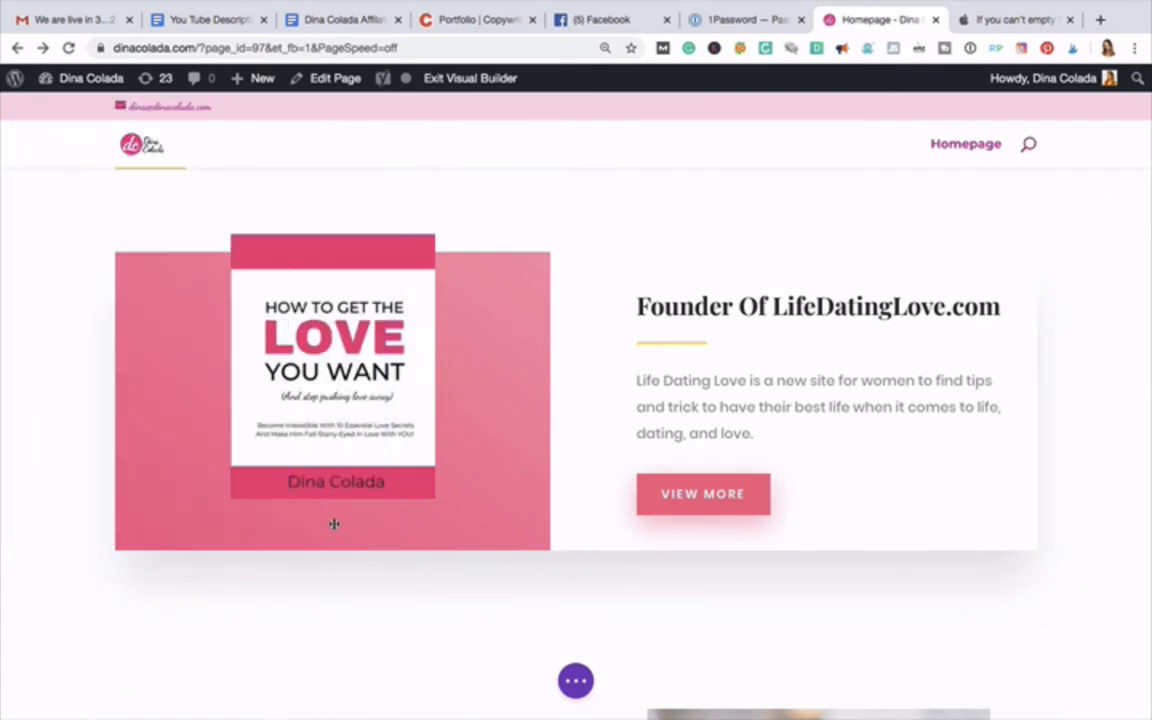
Step: Clear the placeholder paragraph under the "Dina Colada's Cafe" heading and start a new description in its place
scroll(396, 597, "down", 3)
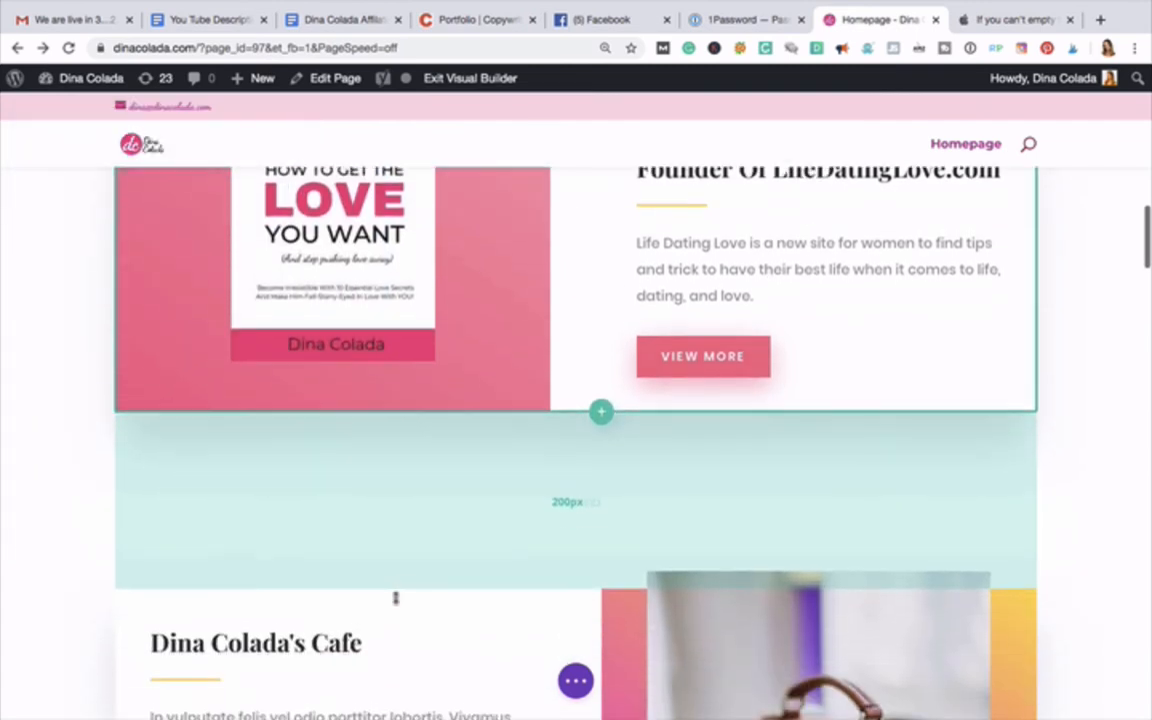
scroll(395, 597, "down", 3)
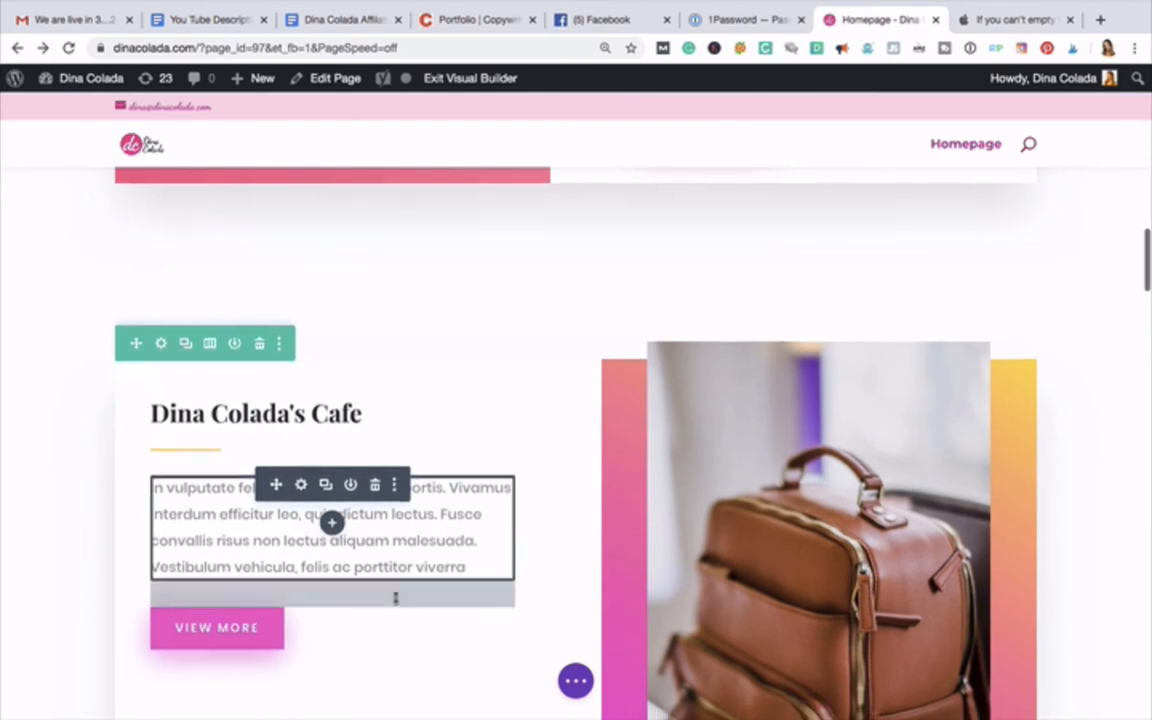
scroll(395, 597, "up", 2)
scroll(395, 597, "down", 5)
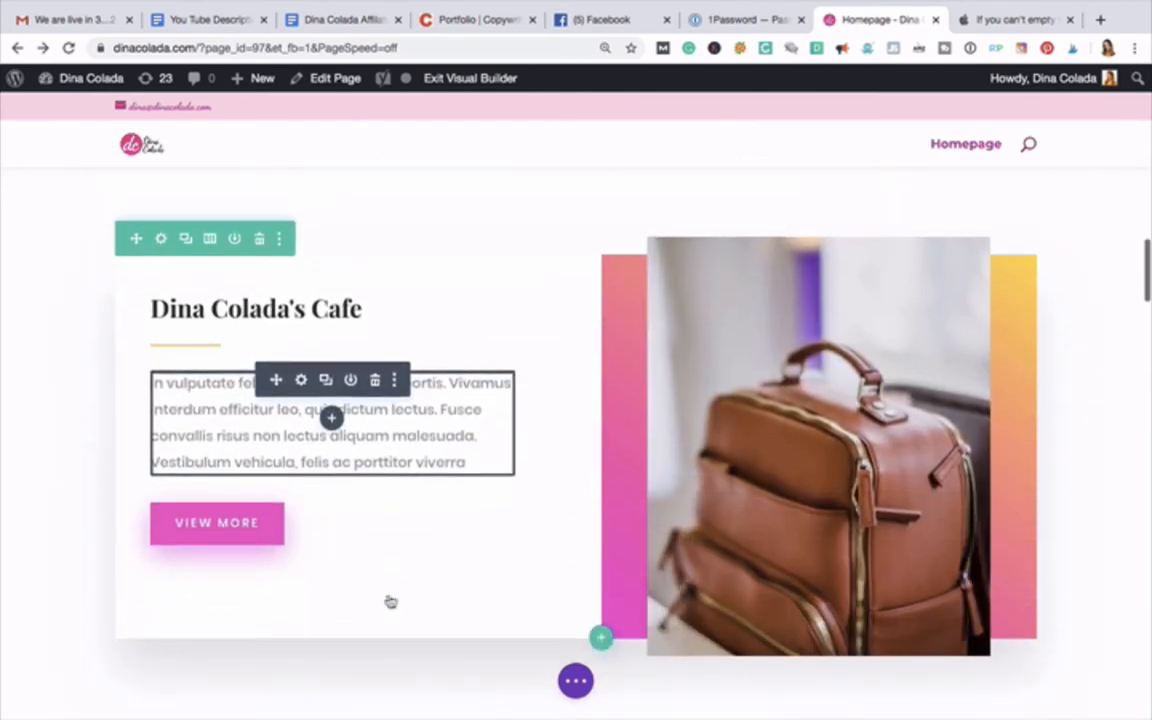
scroll(391, 601, "down", 1)
double_click(383, 432)
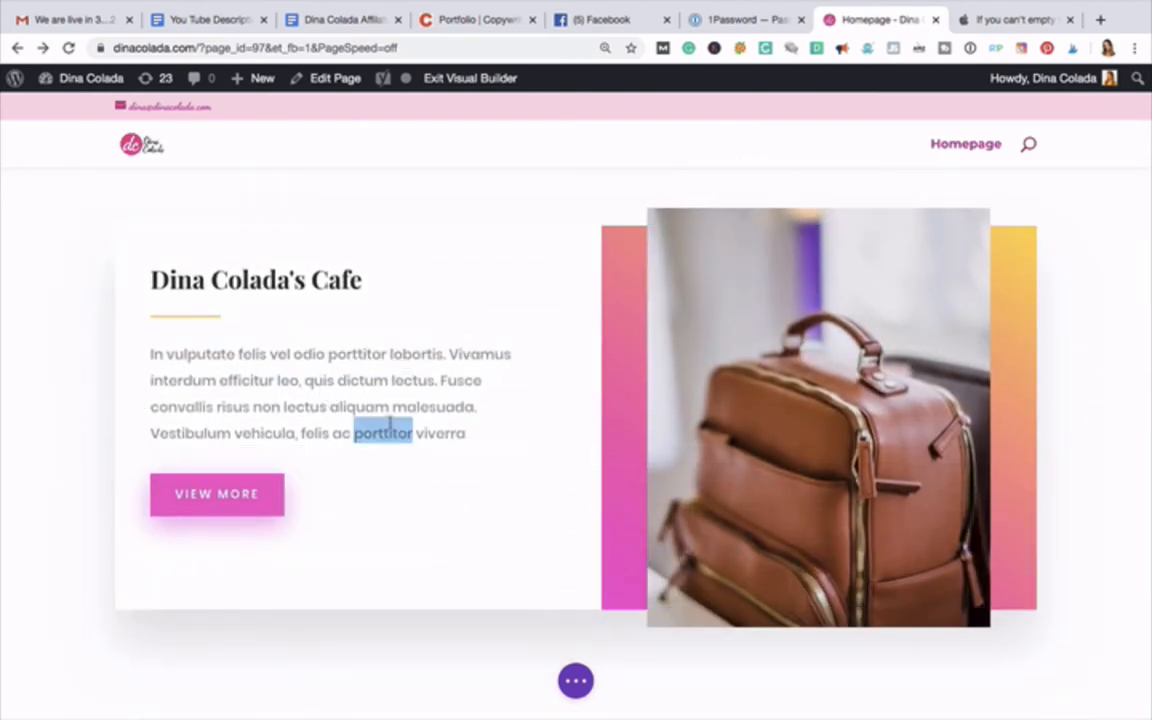
left_click_drag(465, 432, 149, 353)
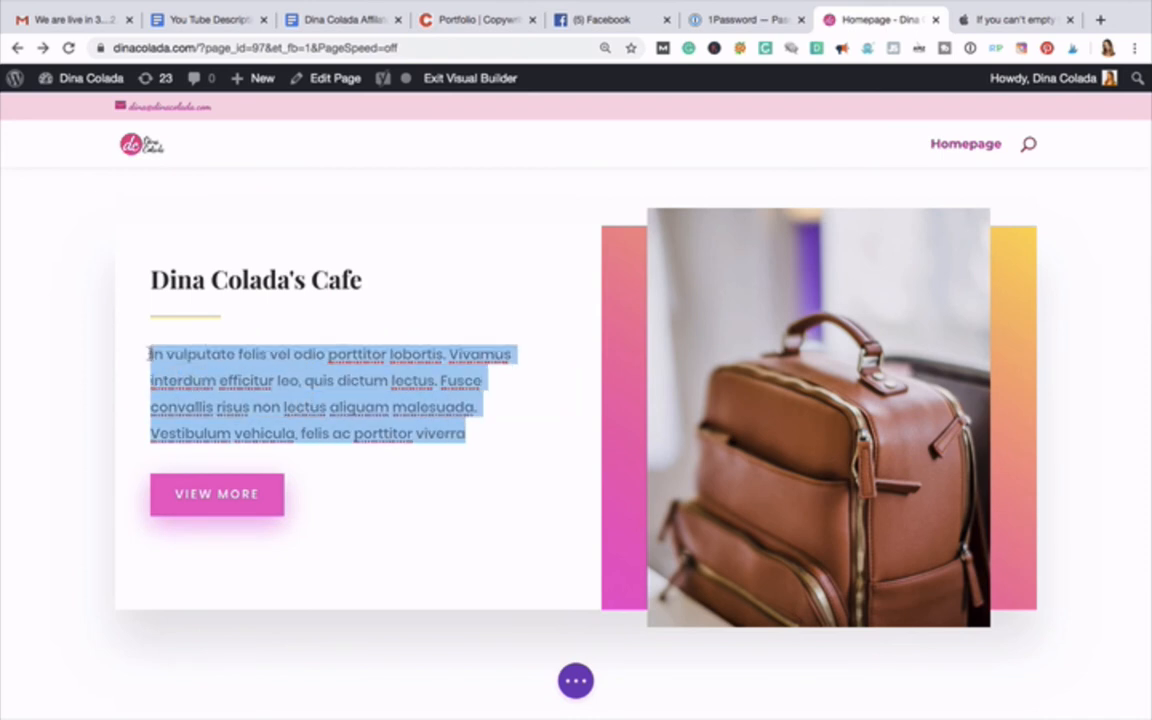
type("Dina")
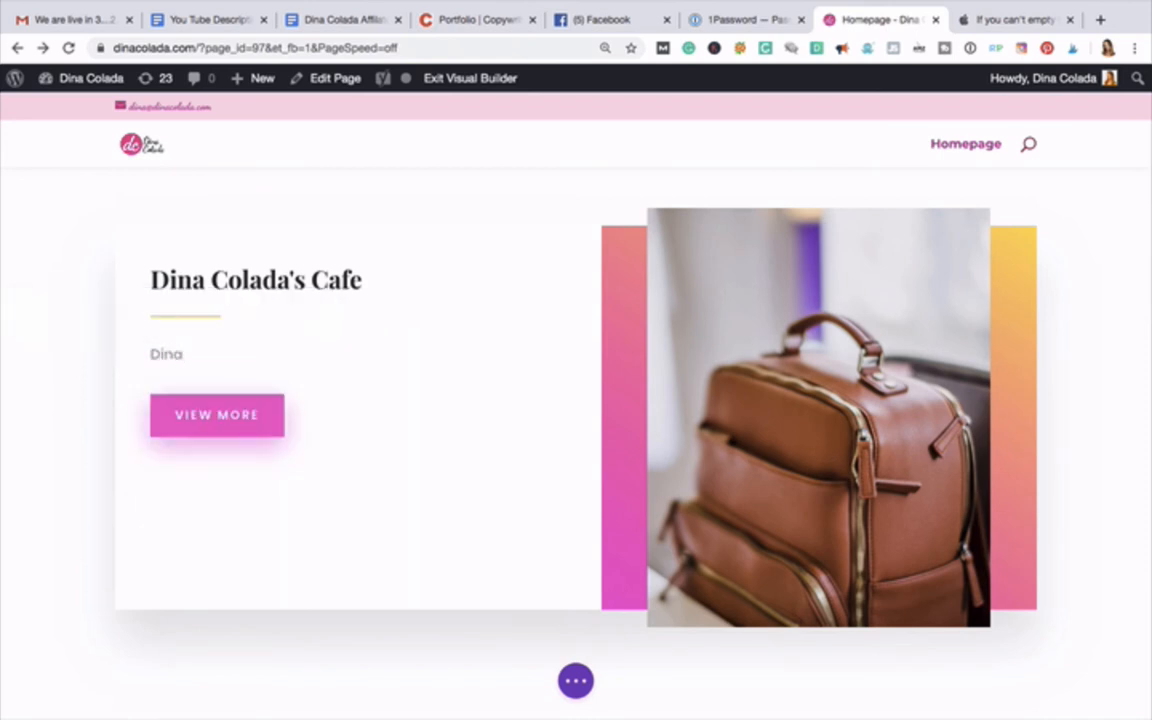
type("The cafe is cur")
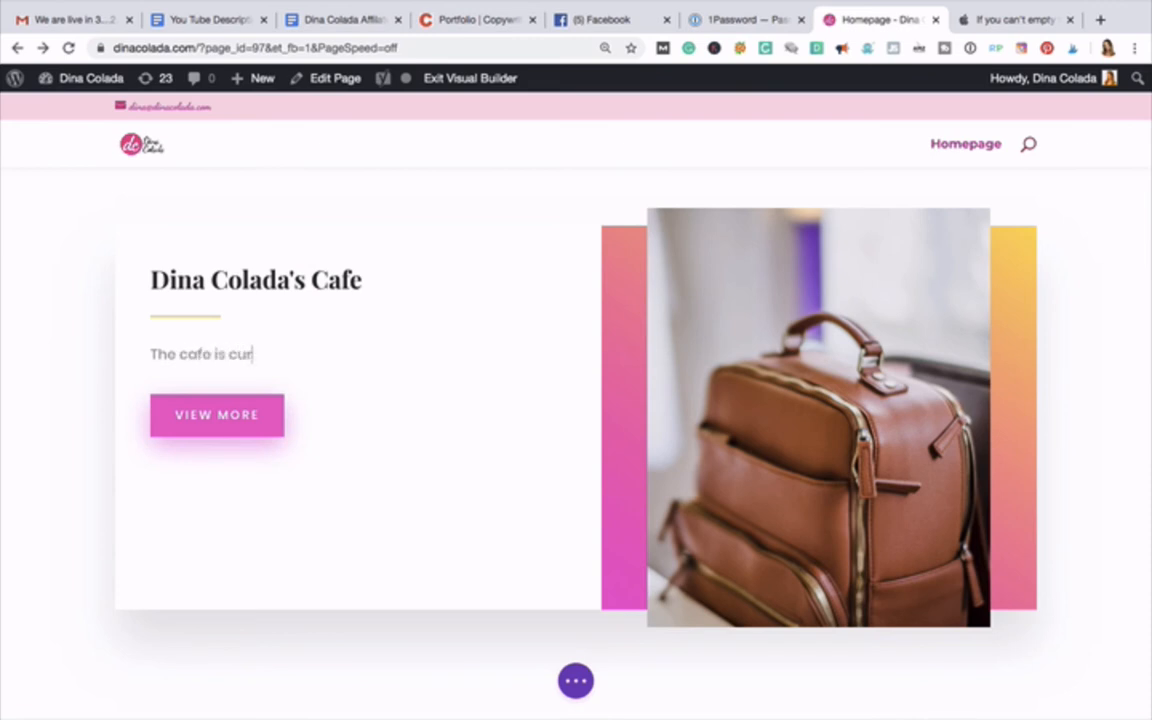
type("rently")
key("BackSpace")
key("BackSpace")
key("BackSpace")
key("BackSpace")
key("BackSpace")
key("BackSpace")
key("BackSpace")
key("BackSpace")
key("BackSpace")
key("BackSpace")
key("BackSpace")
key("BackSpace")
key("BackSpace")
key("BackSpace")
key("BackSpace")
key("BackSpace")
key("BackSpace")
key("BackSpace")
key("BackSpace")
key("BackSpace")
Step: Write the cafe description "Dina Colada's Cafe is a travelling concessionaire business that caters festivals, farmer's markets and private venues."
type("Dina")
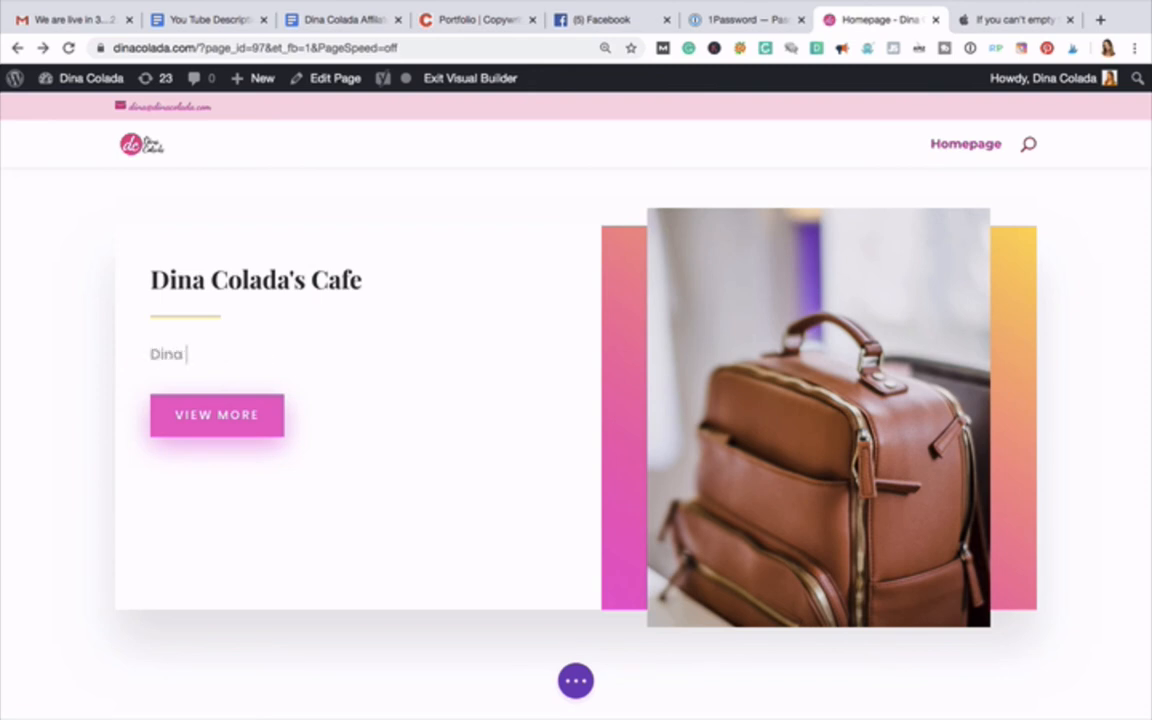
type(" Colada's Cafe i")
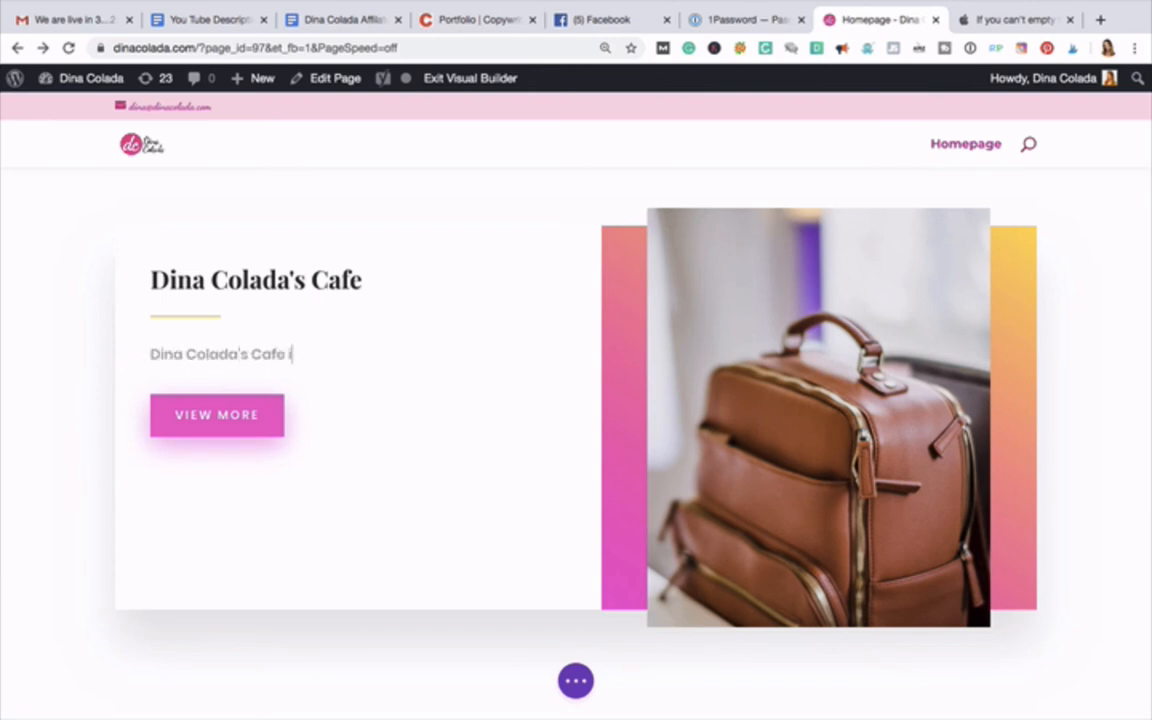
type("s a c")
type("ravelling concess")
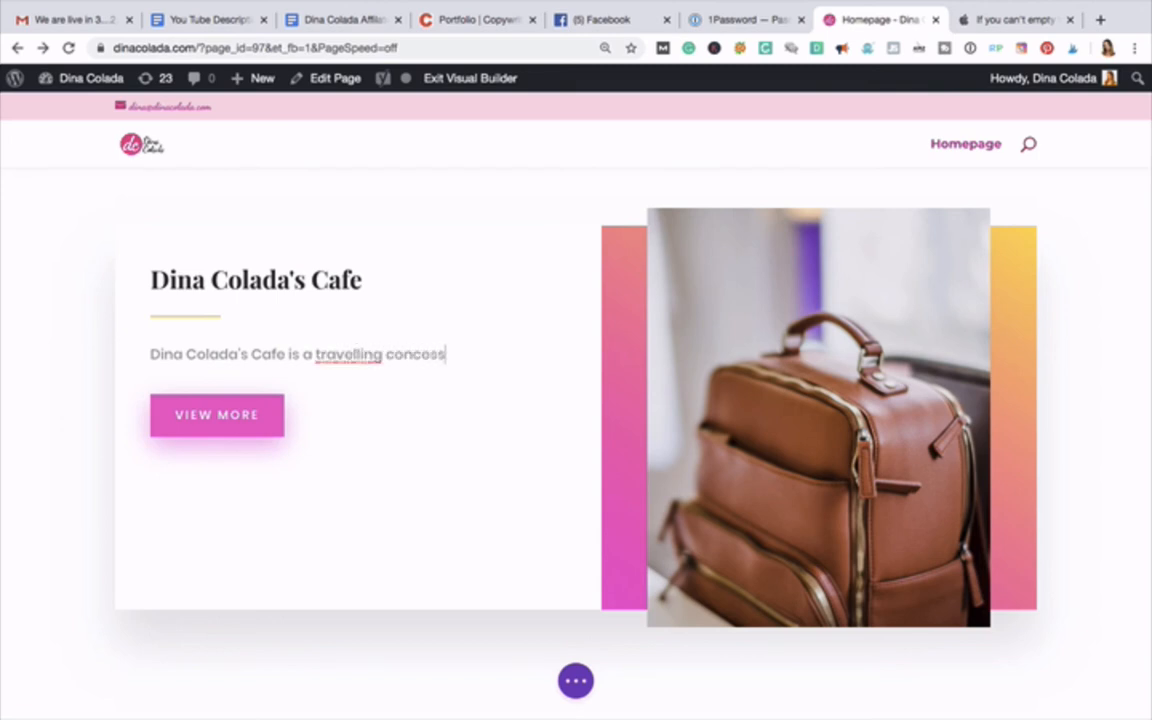
type("ionaire business that ")
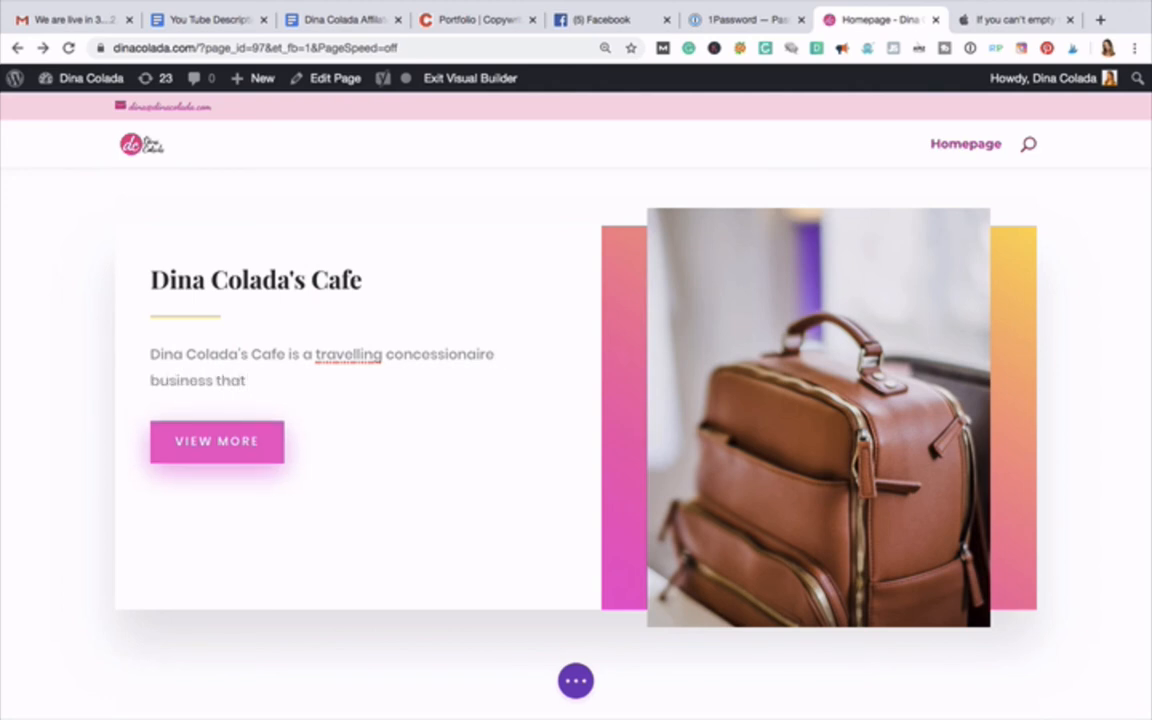
type("caters festivals")
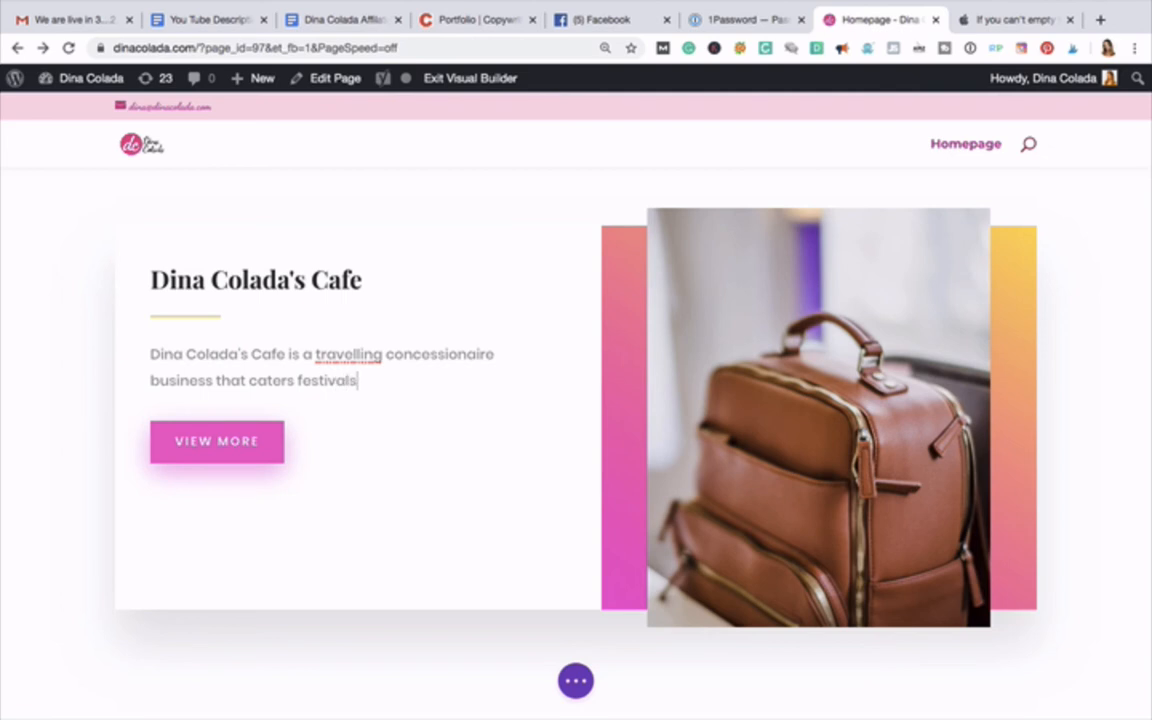
type(", evne")
type("far")
type("mer's marketsa")
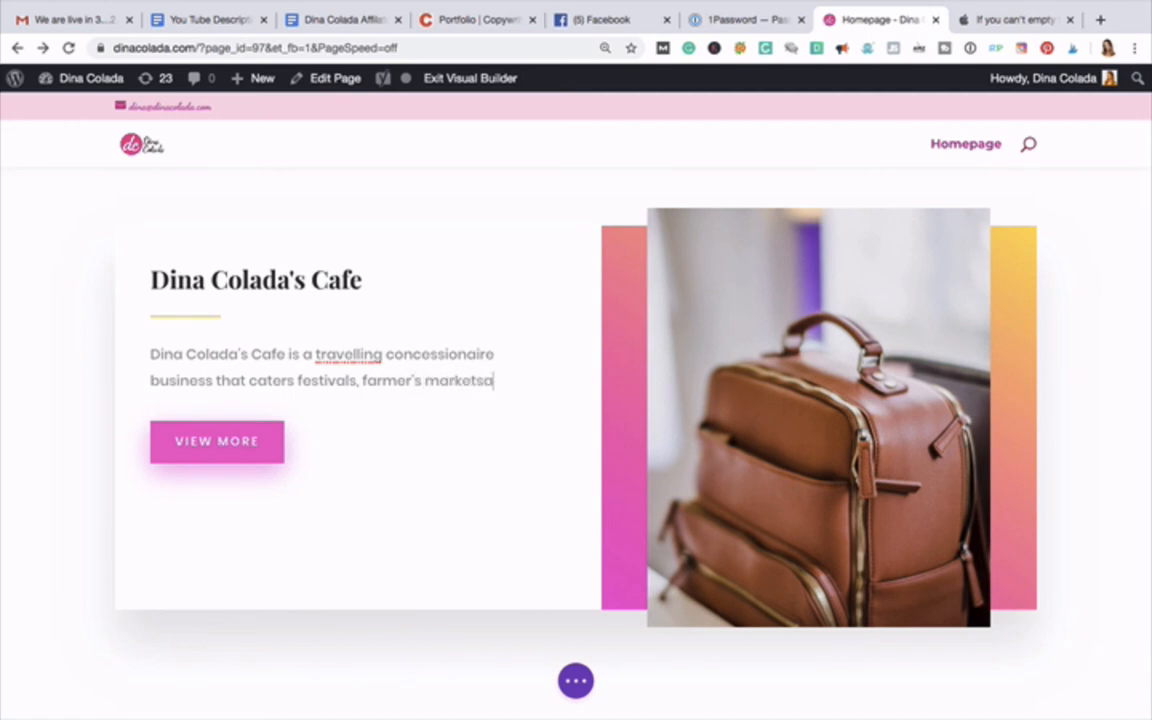
type(" dn")
key("BackSpace")
key("BackSpace")
key("BackSpace")
key("BackSpace")
type("and ")
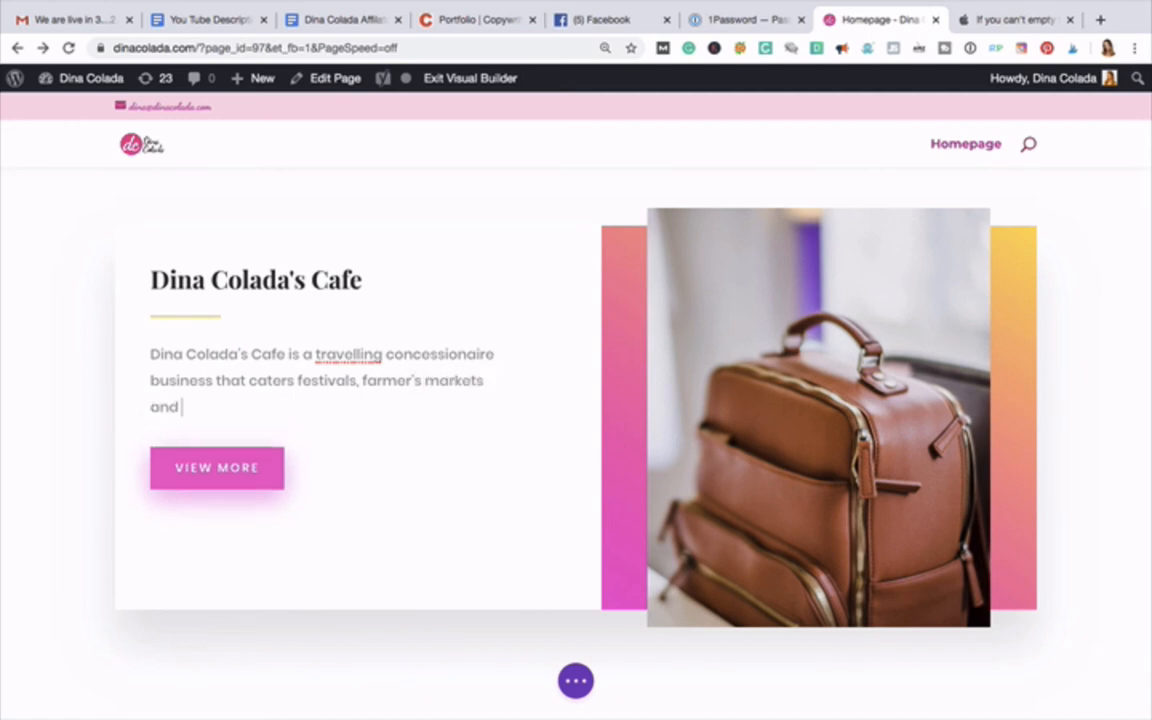
type("pir")
type("vate venues.")
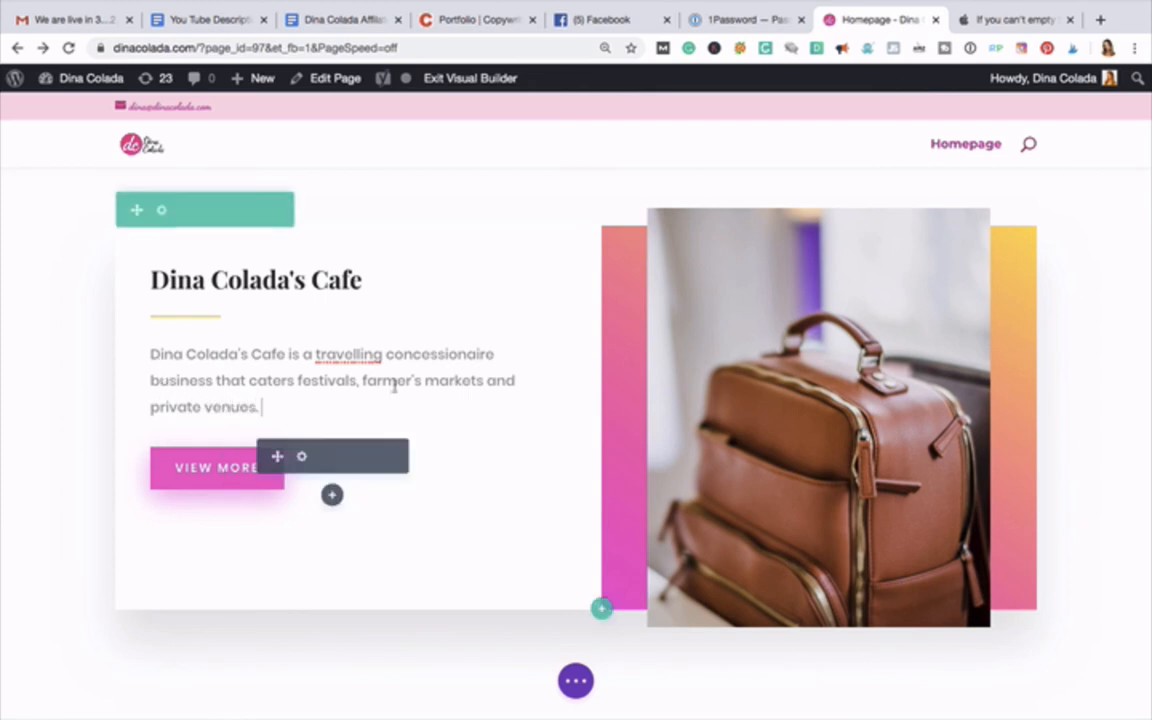
right_click(360, 354)
left_click(330, 384)
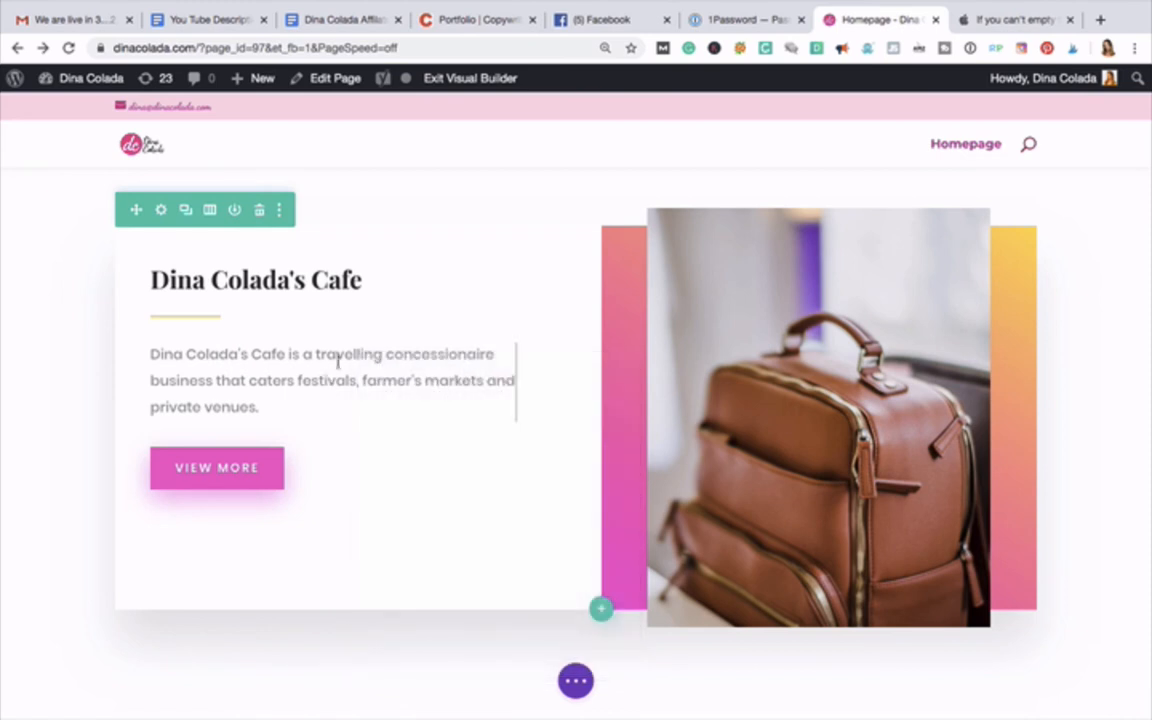
Step: Open the settings of the brown bag image in the cafe section and upload "dina colada's cafe.jpg" as its replacement
mouse_move(715, 274)
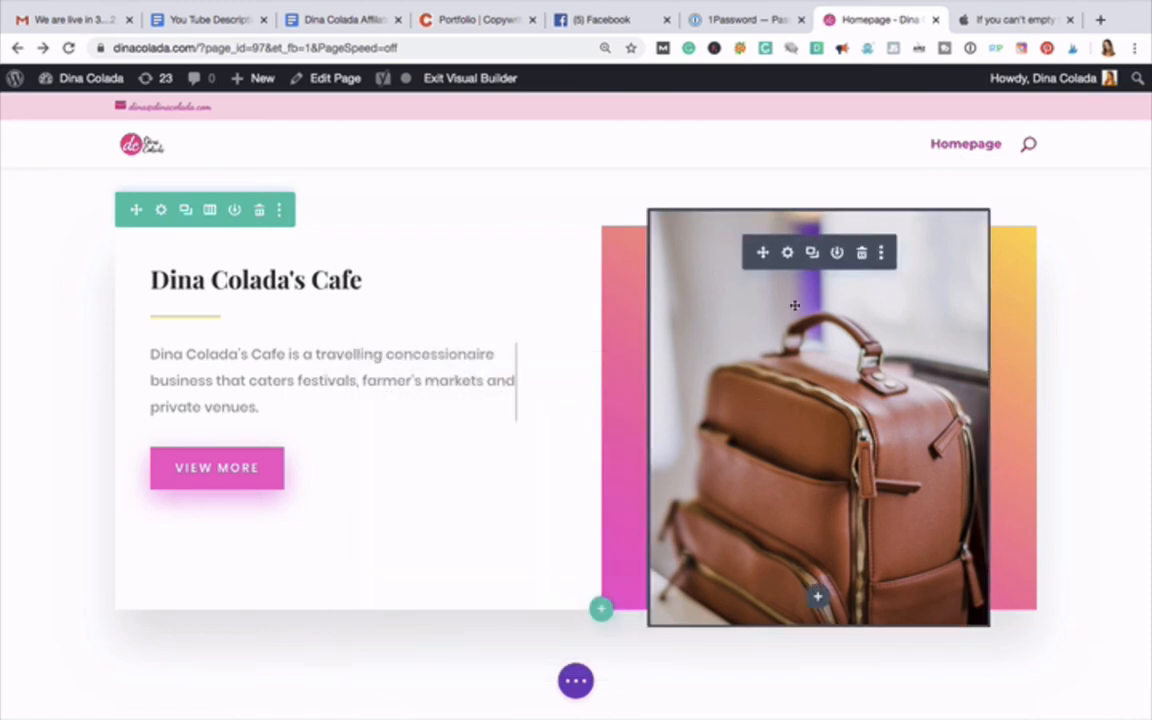
left_click(787, 254)
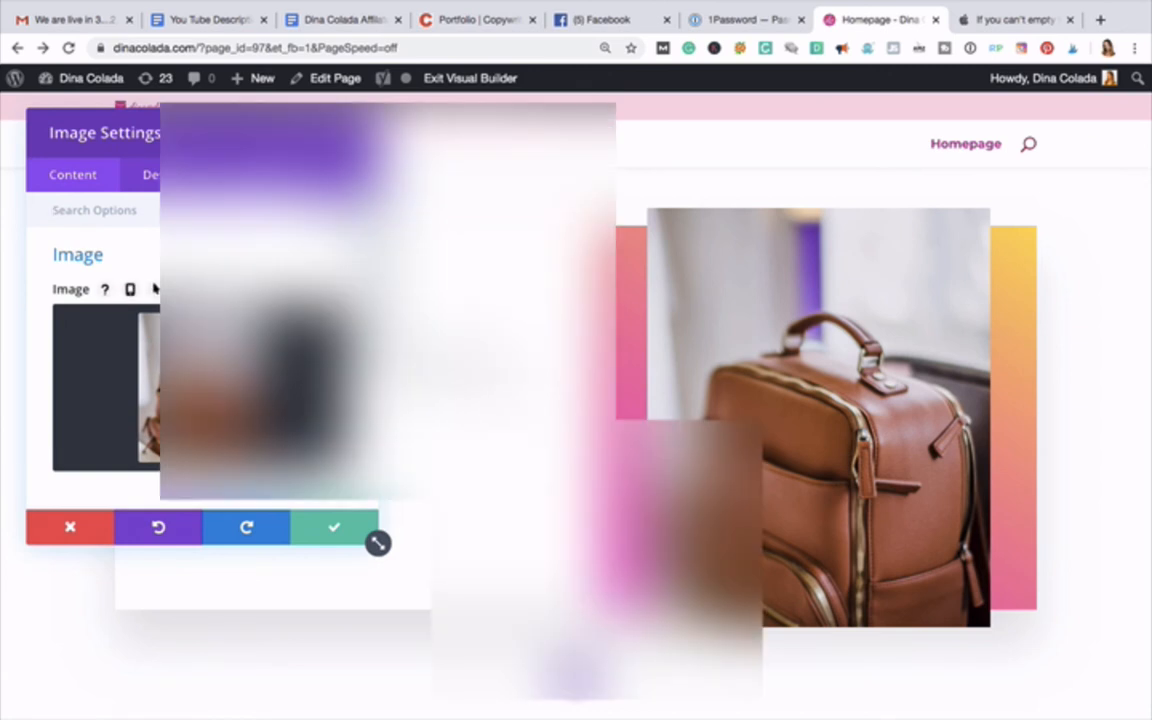
left_click(140, 360)
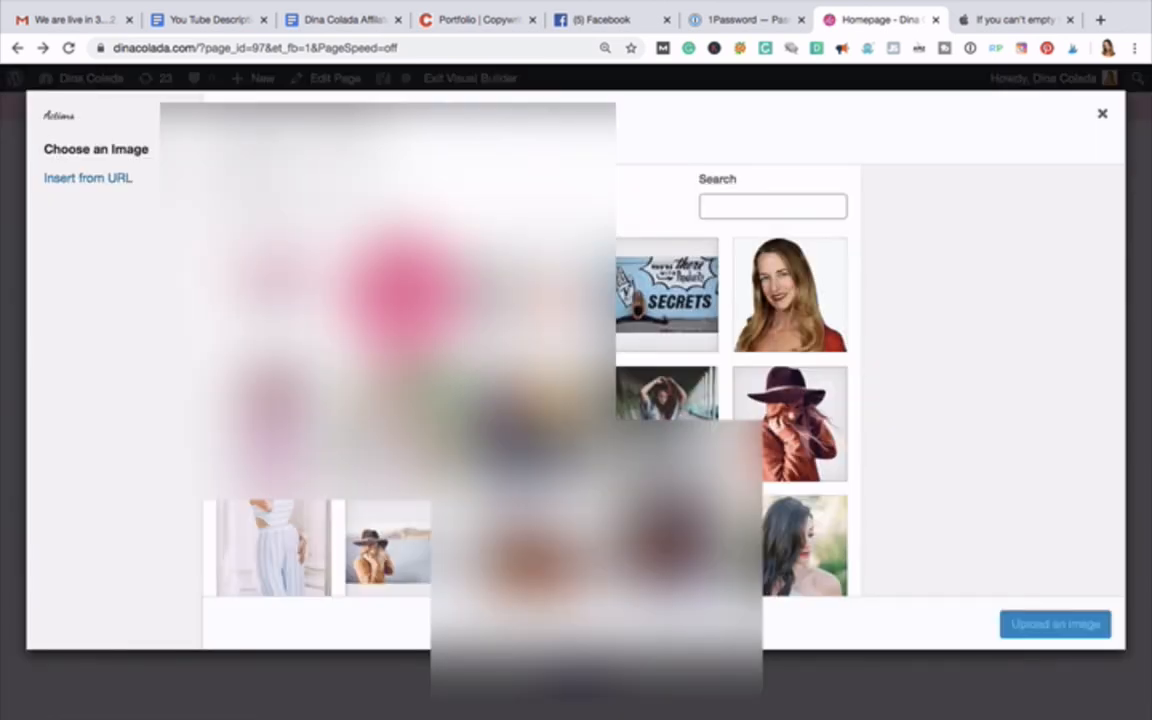
left_click(252, 149)
left_click(668, 413)
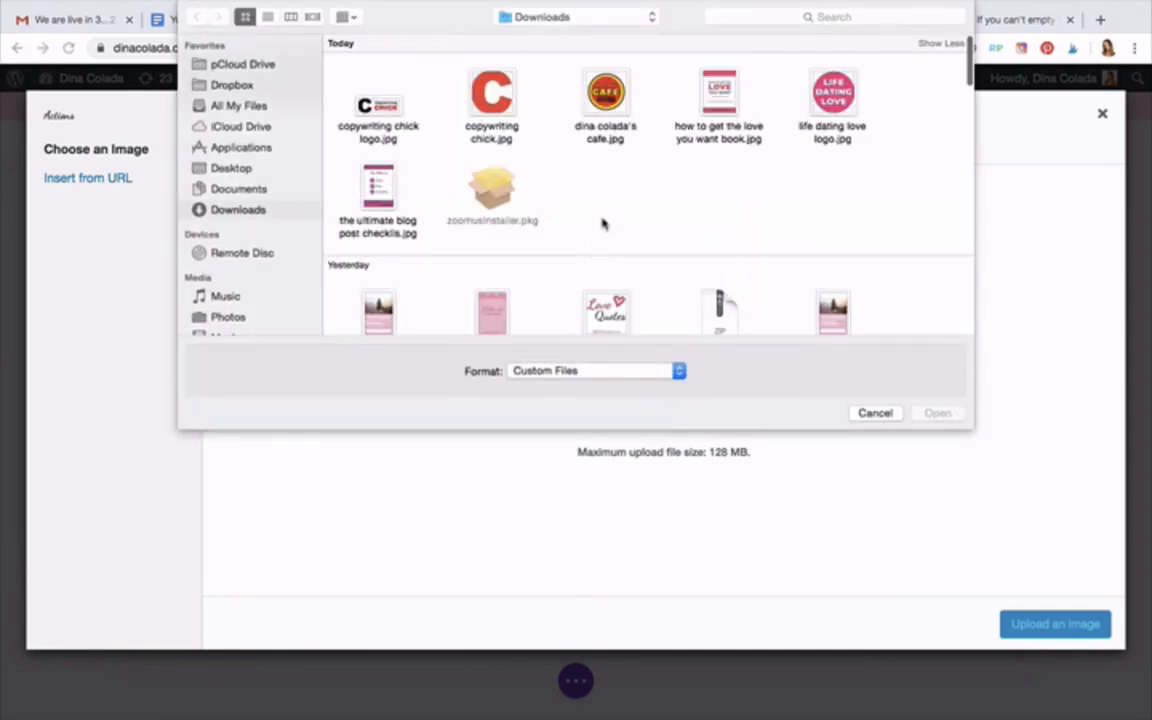
double_click(604, 108)
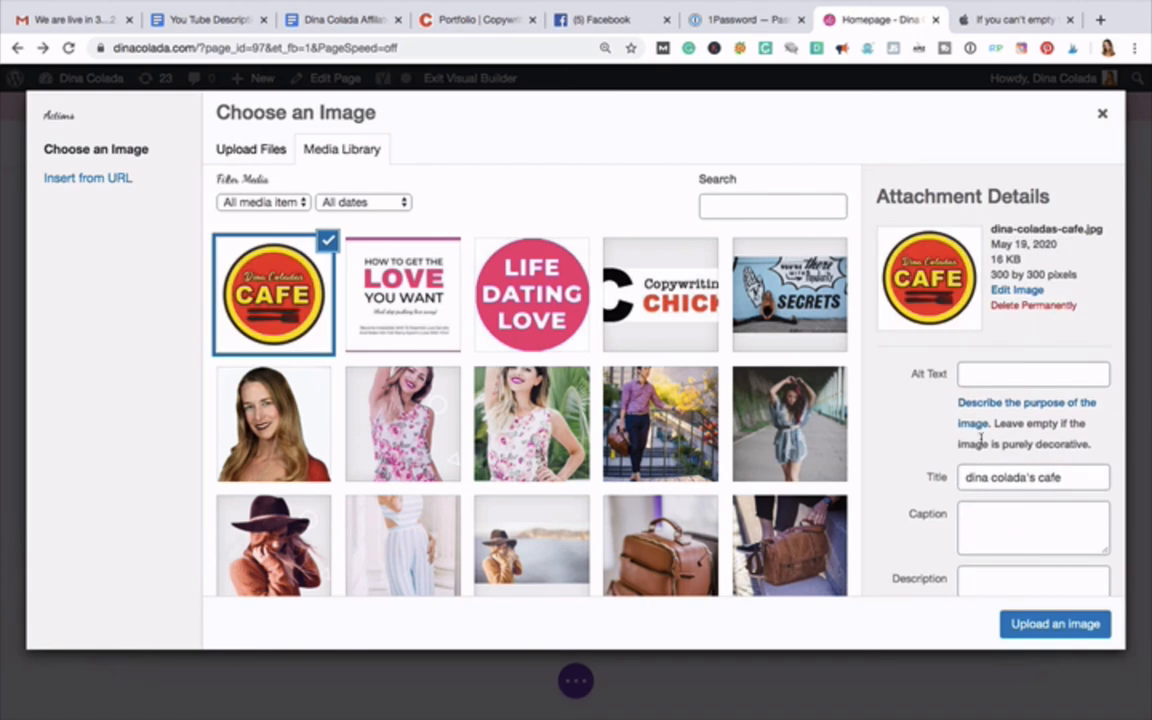
Step: Set the alt text of the uploaded cafe logo to "dina colada's cafe"
left_click(988, 375)
type("dina")
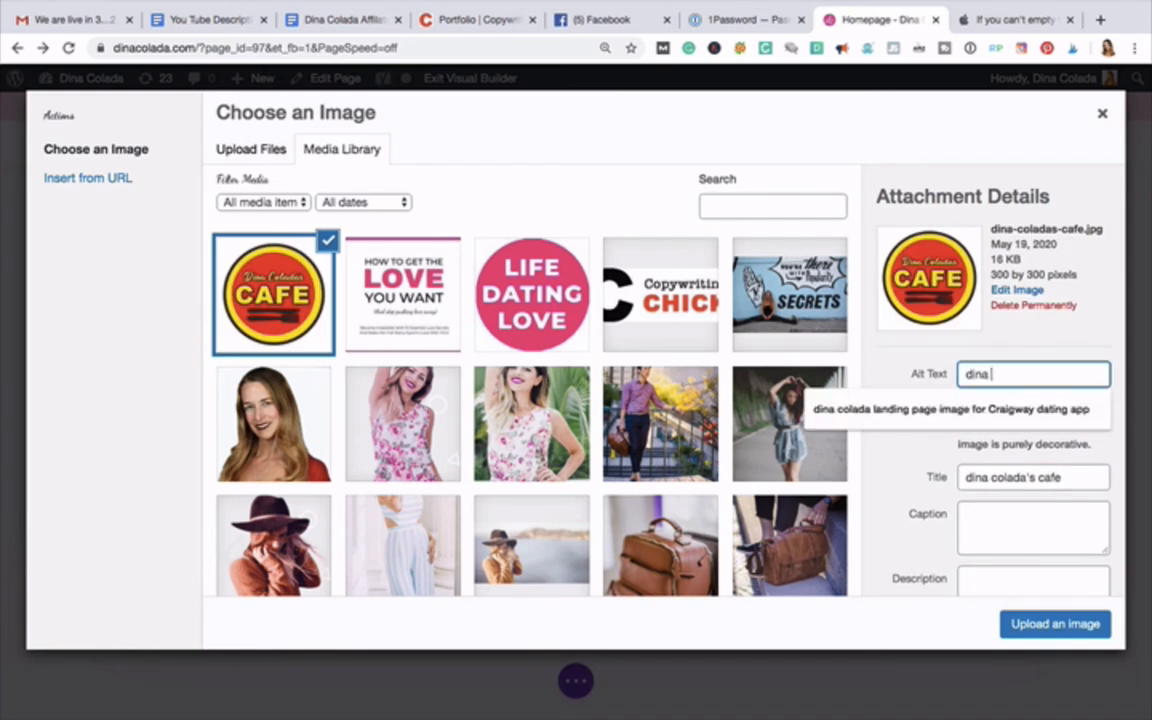
type(" colada's cafe")
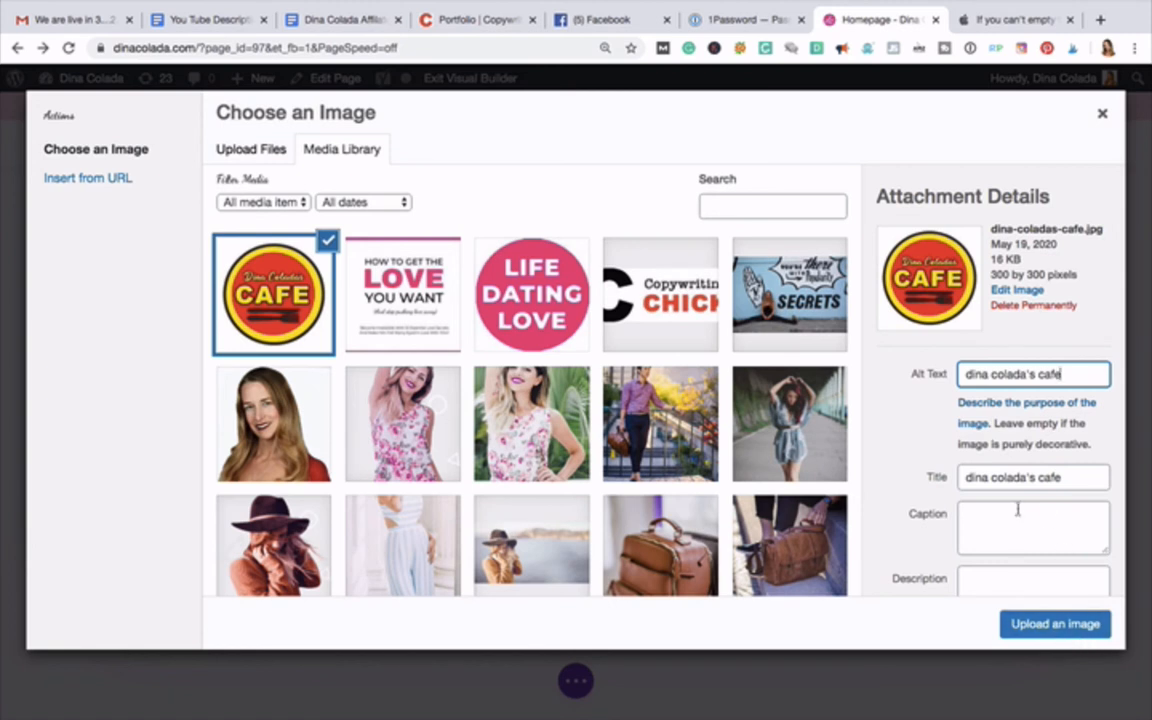
Step: Switch to Facebook, open the Dina Colada's Cafe page from the managed pages and copy its web address
scroll(1018, 509, "down", 5)
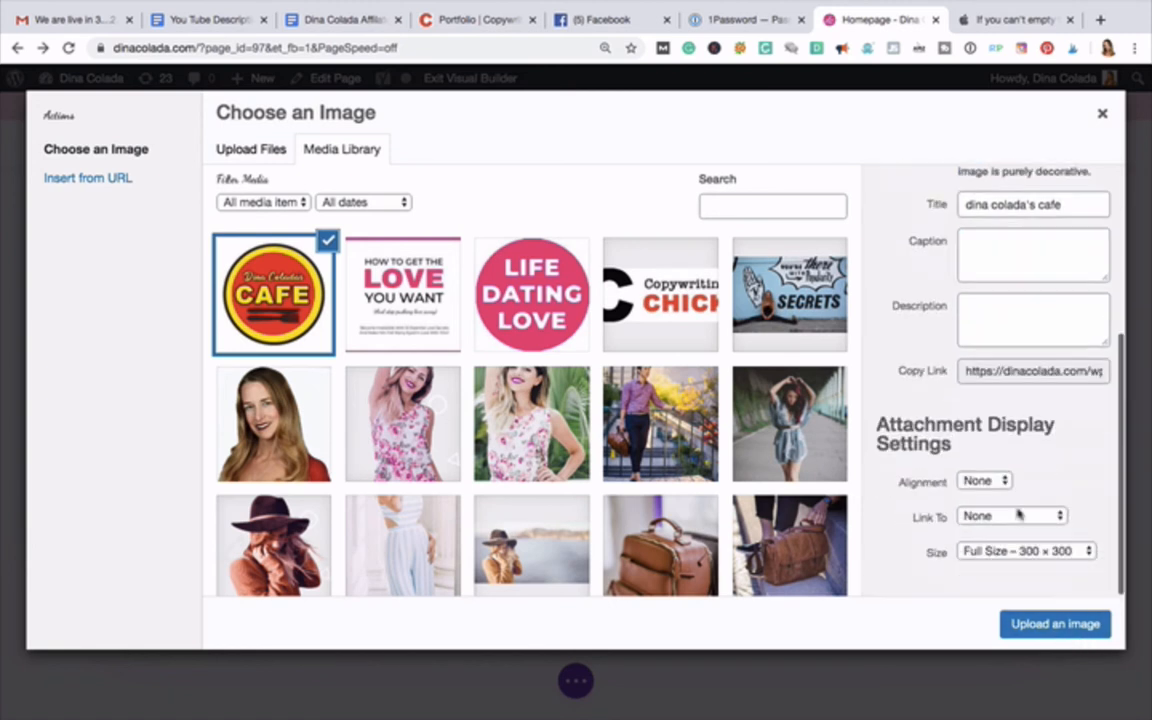
scroll(1018, 512, "up", 1)
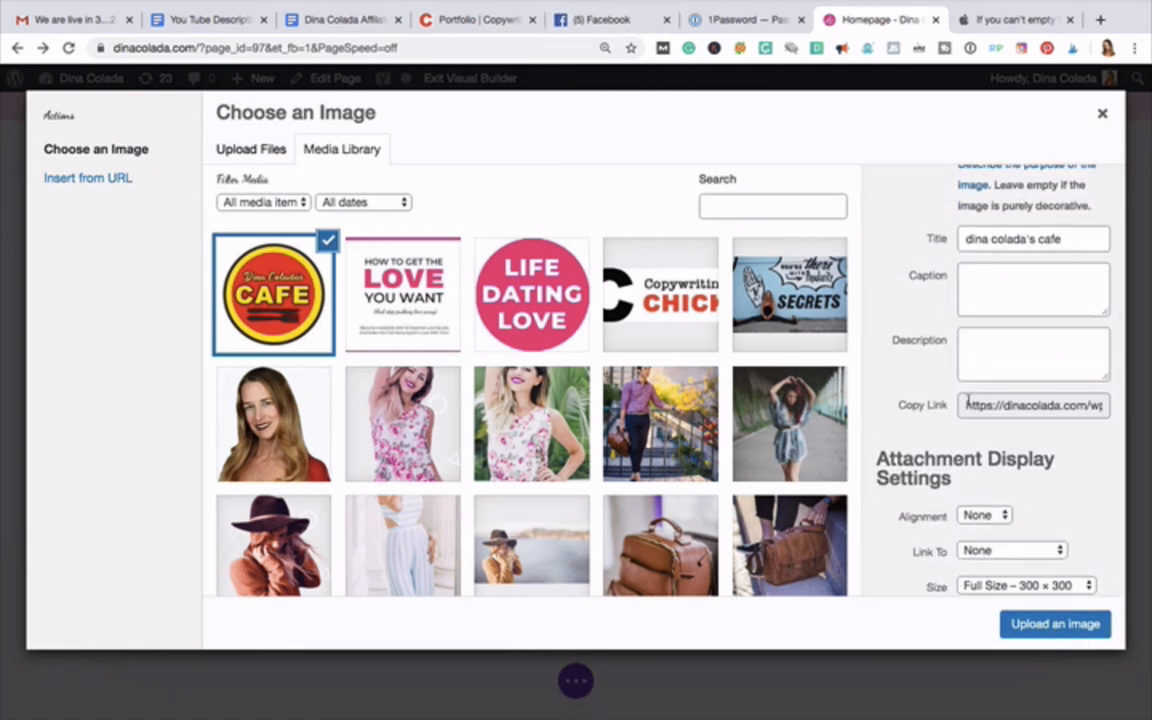
left_click(601, 20)
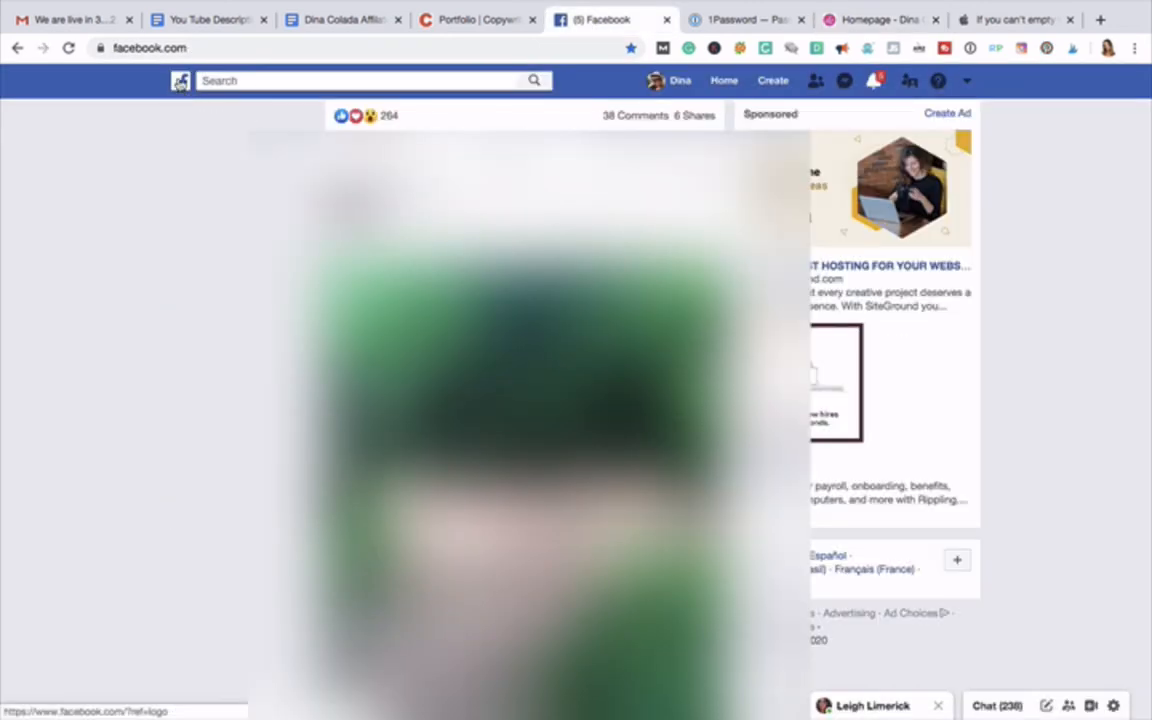
left_click(181, 80)
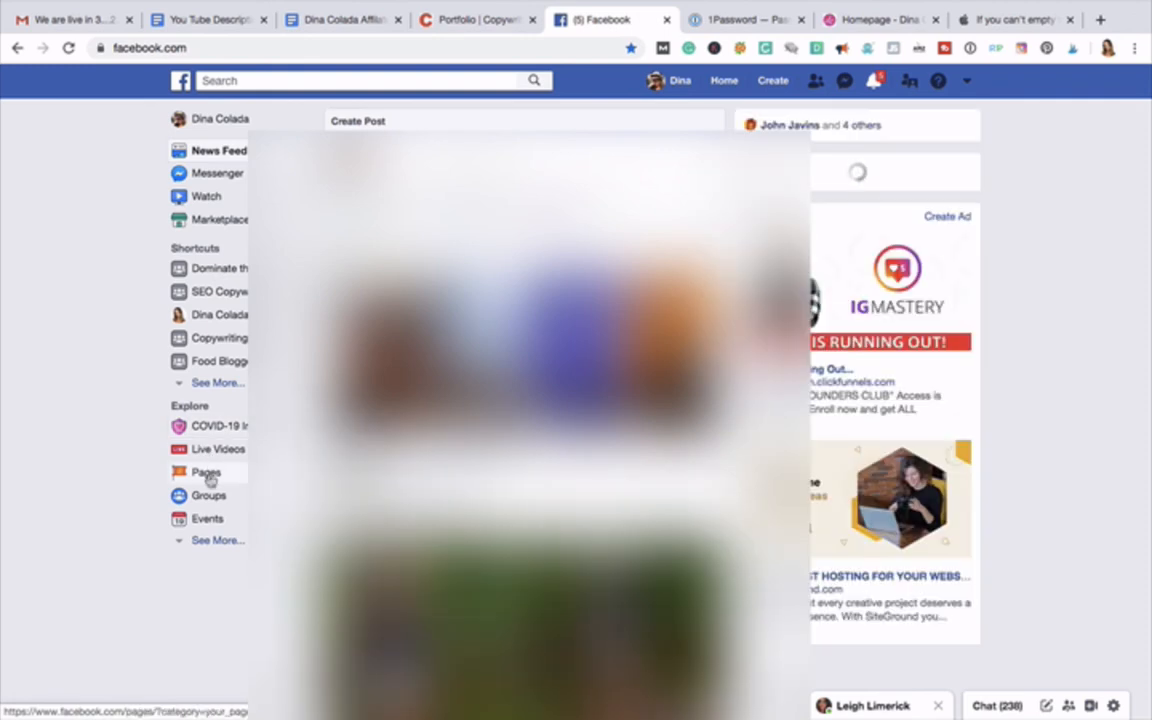
left_click(208, 477)
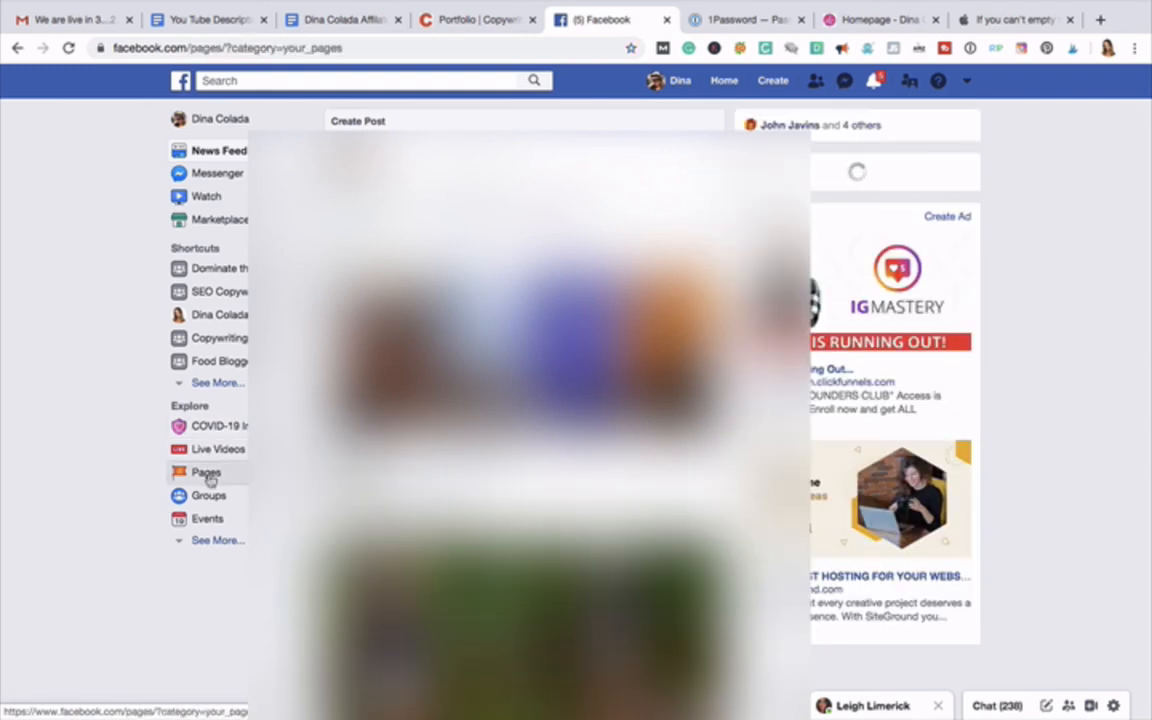
scroll(560, 420, "down", 5)
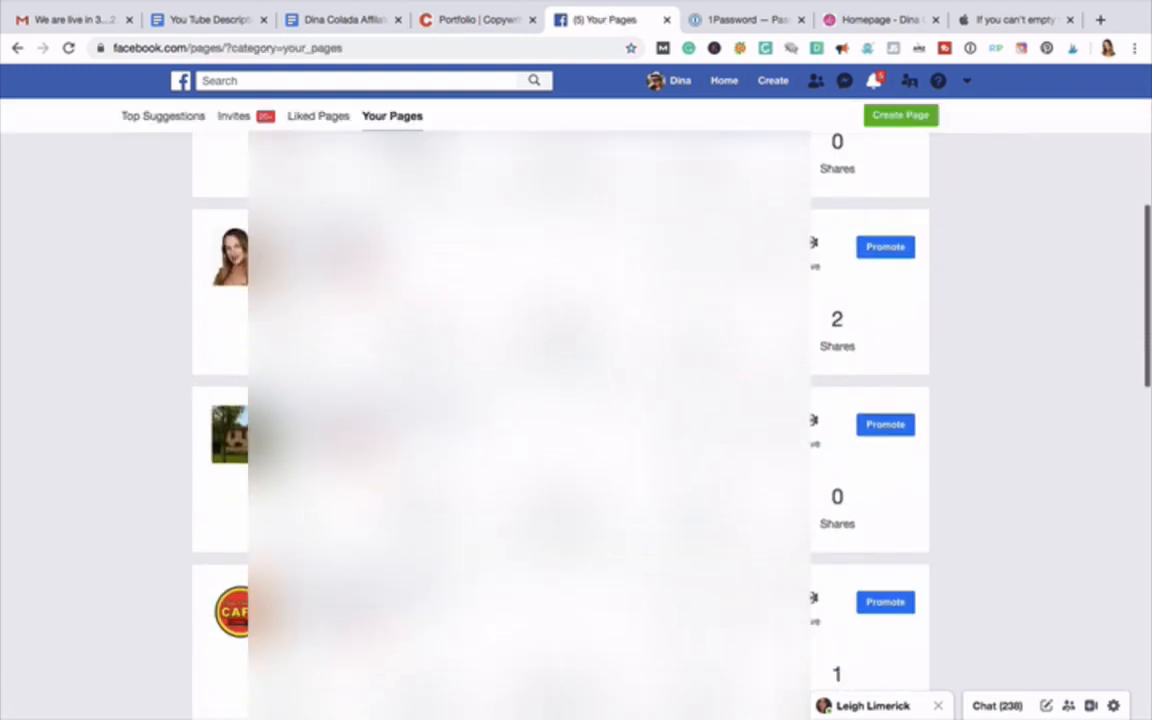
left_click(345, 470)
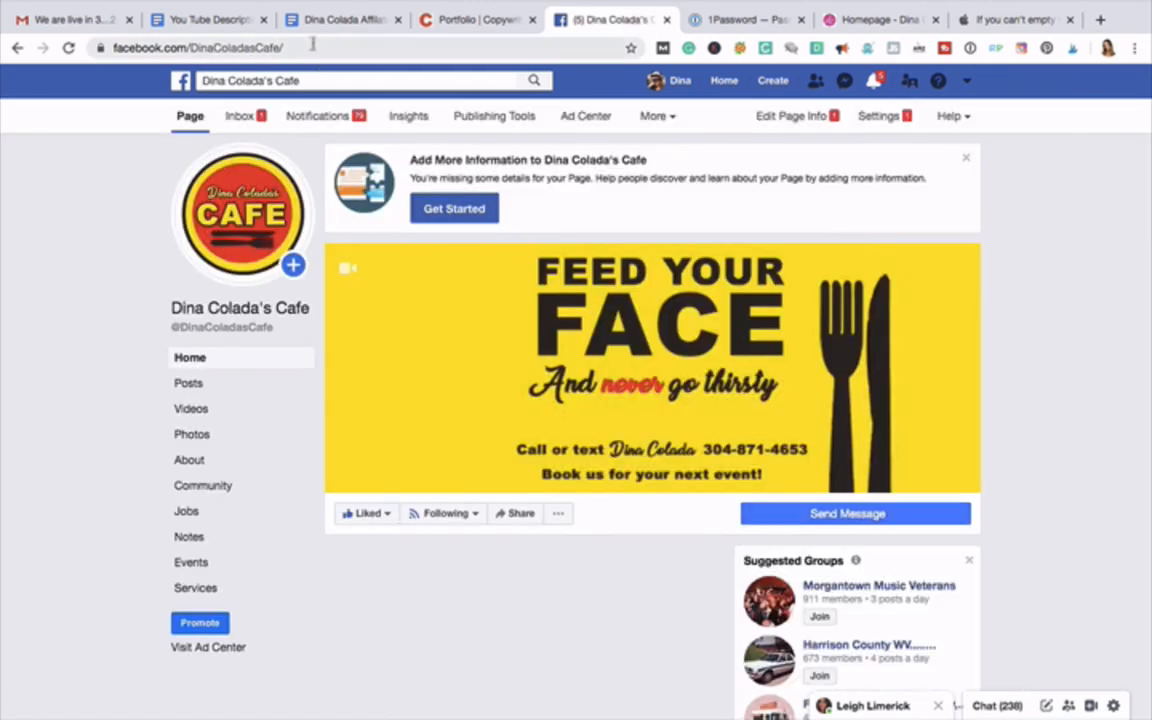
left_click_drag(309, 45, 71, 30)
key("ctrl+c")
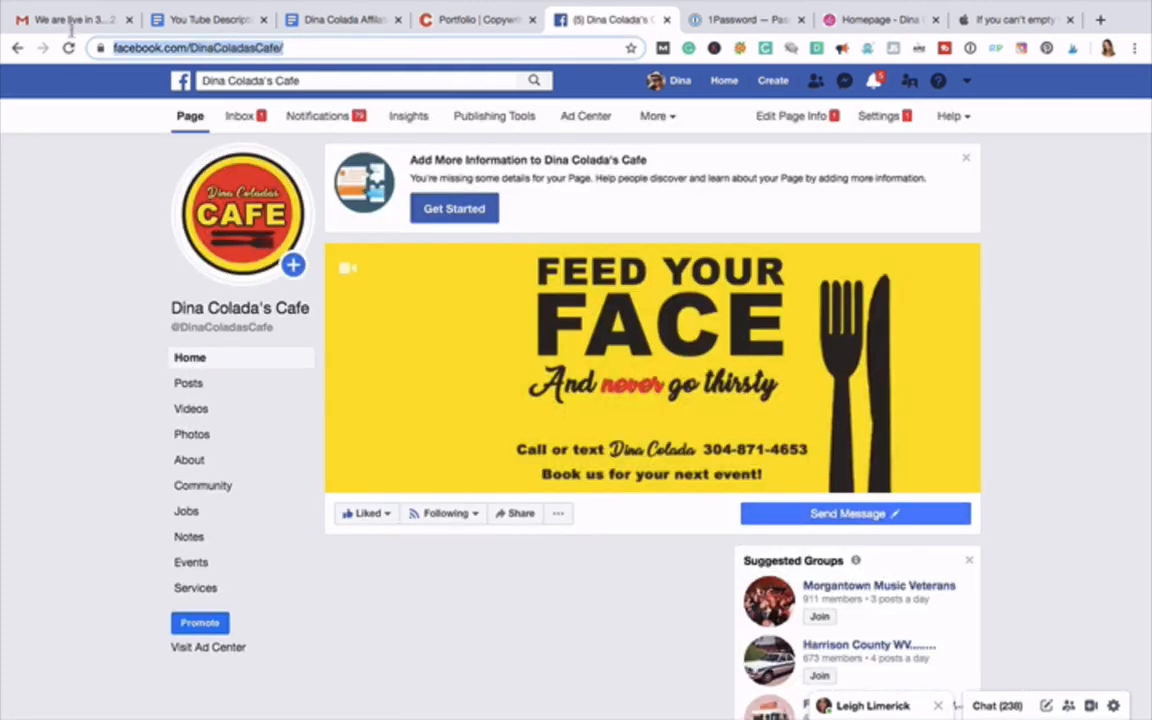
Step: Return to the homepage builder and insert the selected cafe logo as the cafe section's image
left_click(874, 22)
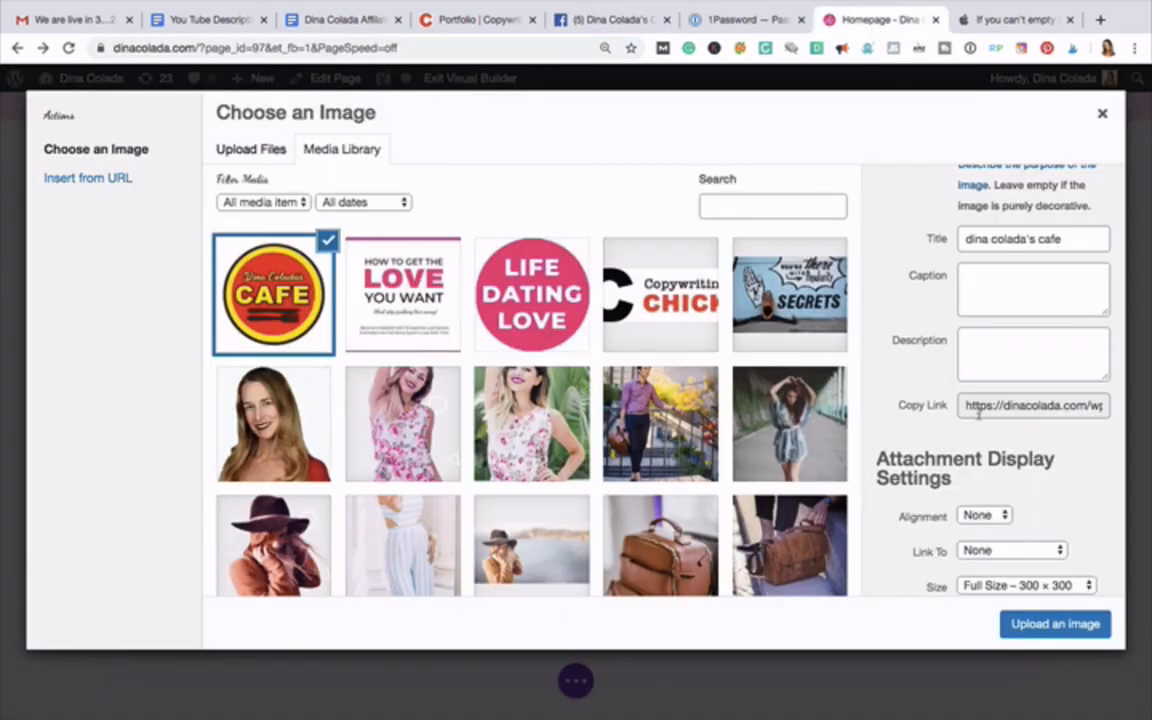
left_click_drag(966, 405, 1137, 410)
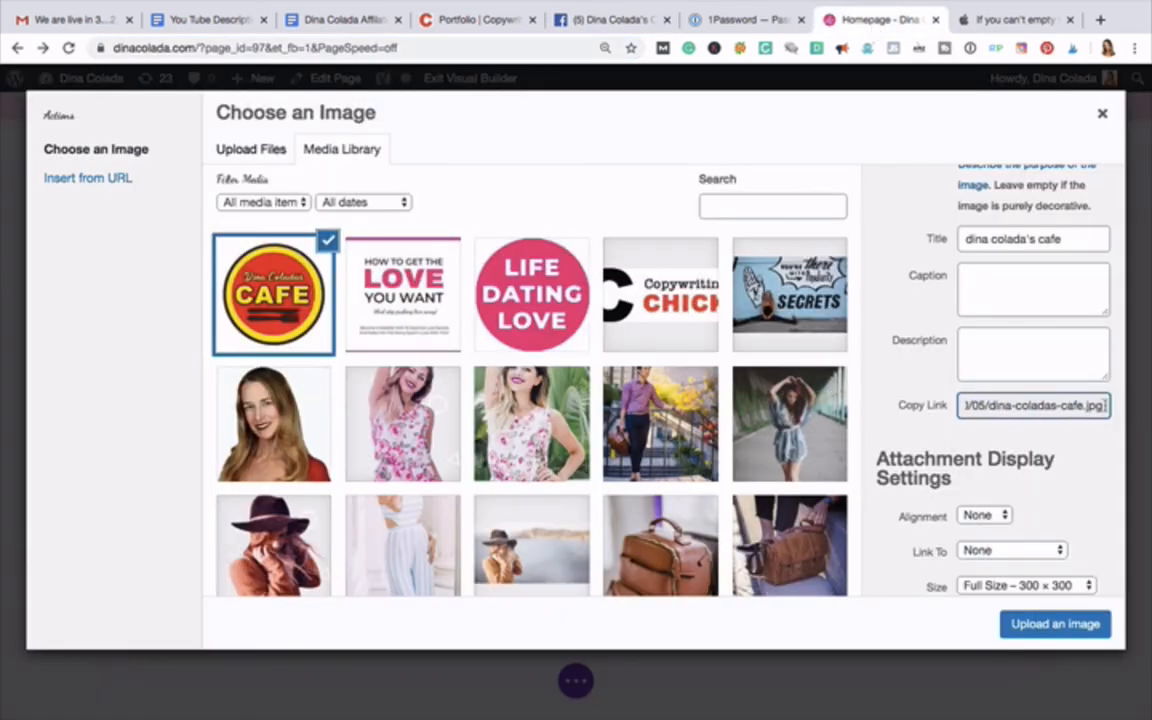
key("ctrl+a")
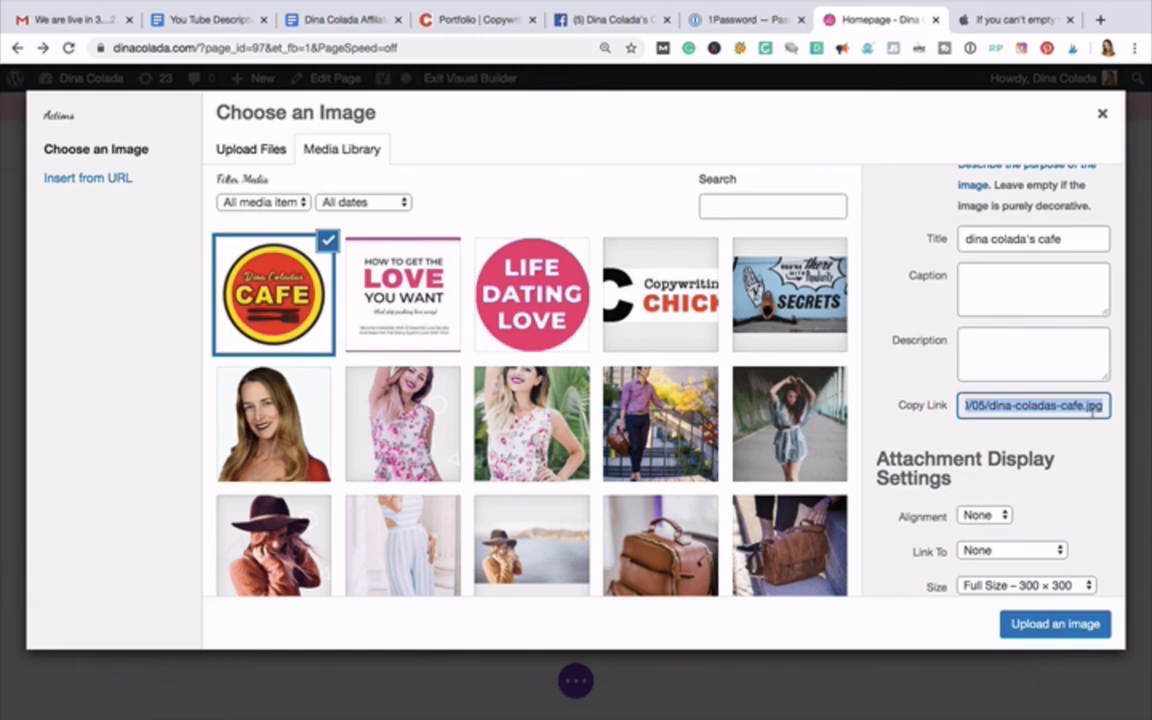
scroll(1030, 515, "down", 1)
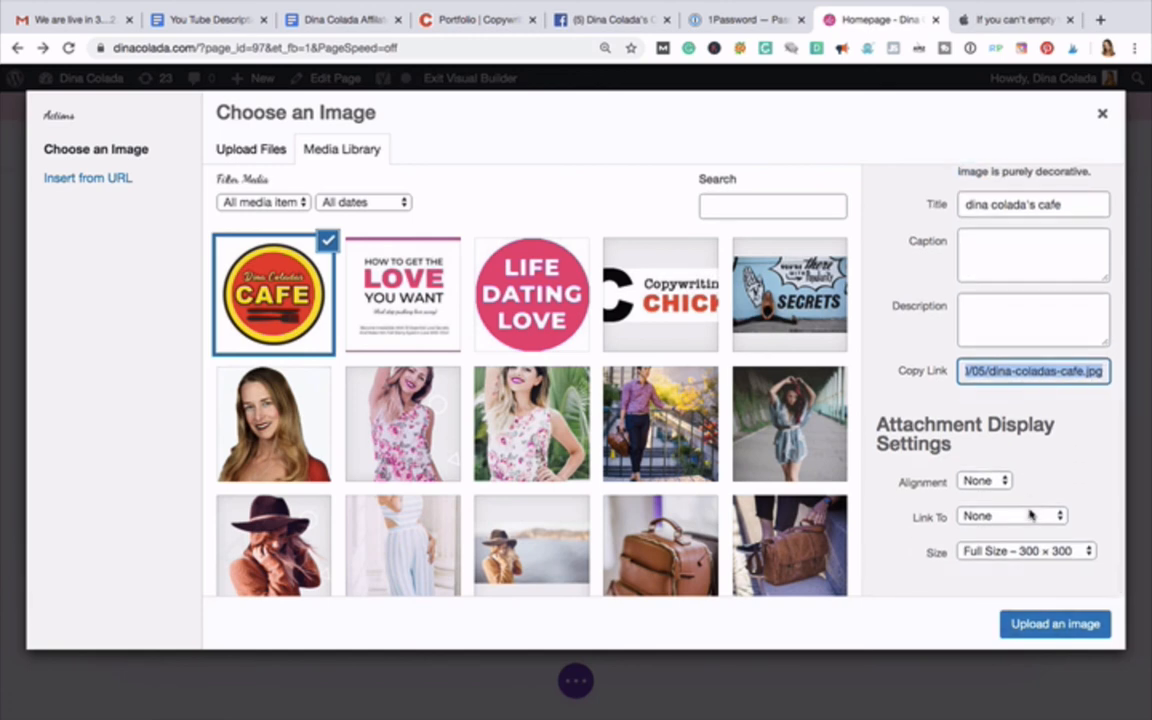
scroll(1030, 515, "up", 2)
left_click(1050, 622)
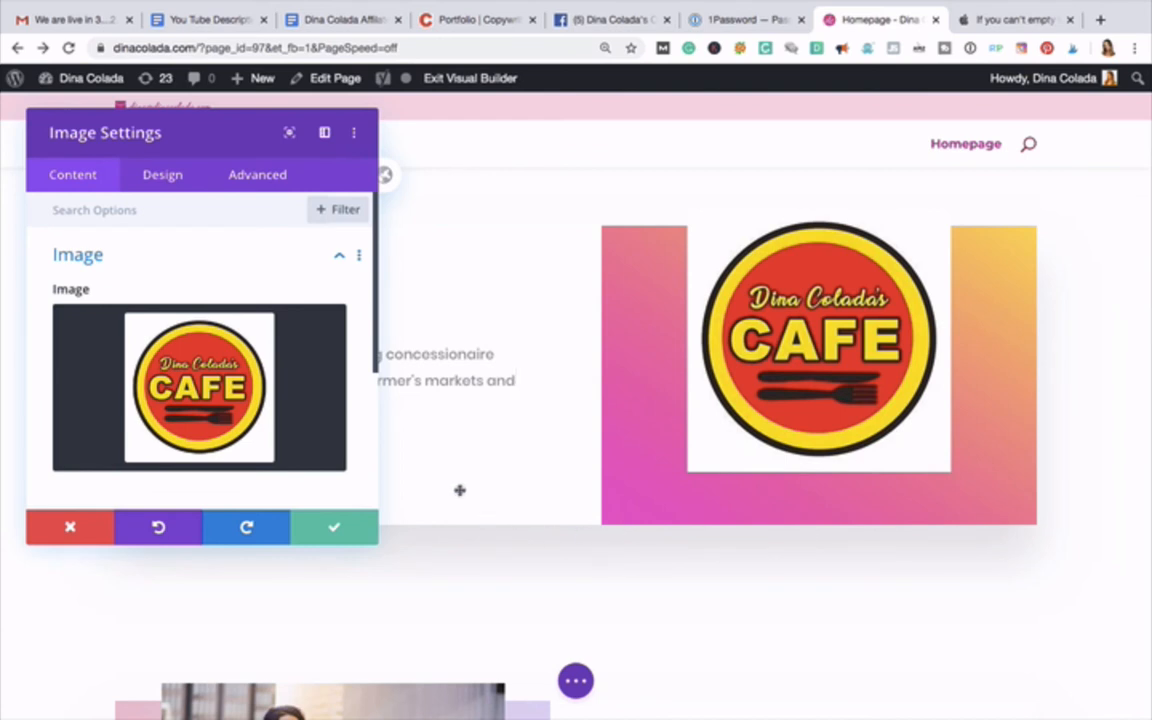
scroll(283, 465, "down", 4)
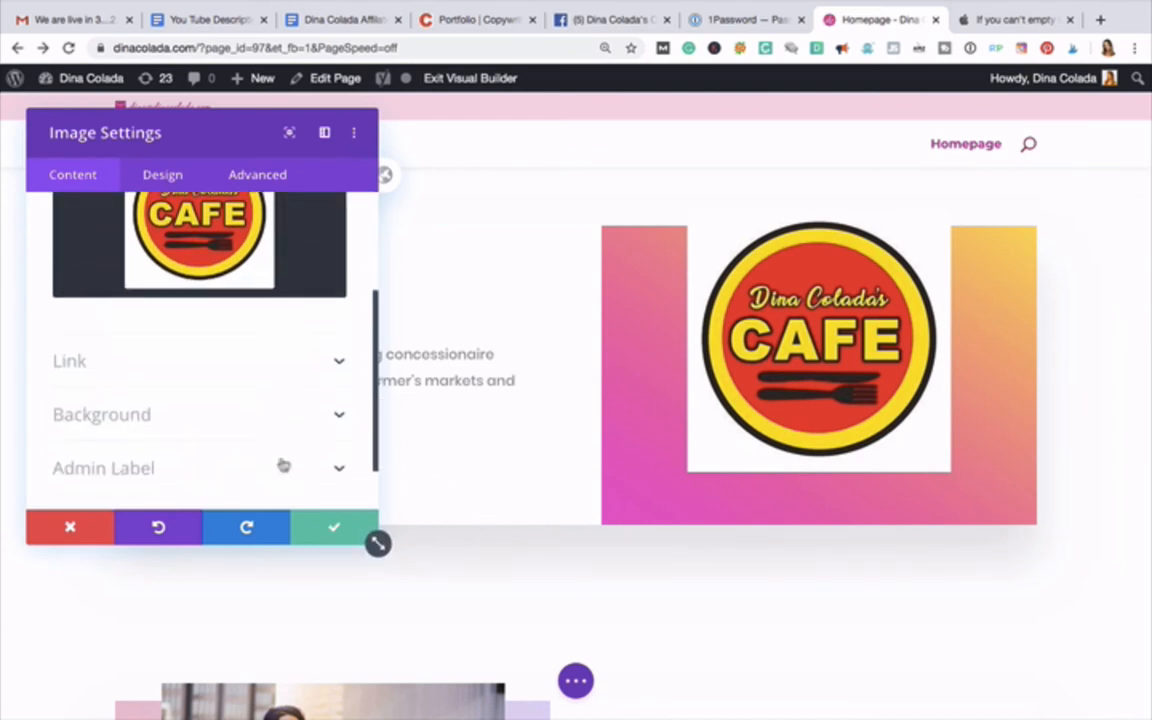
left_click(254, 312)
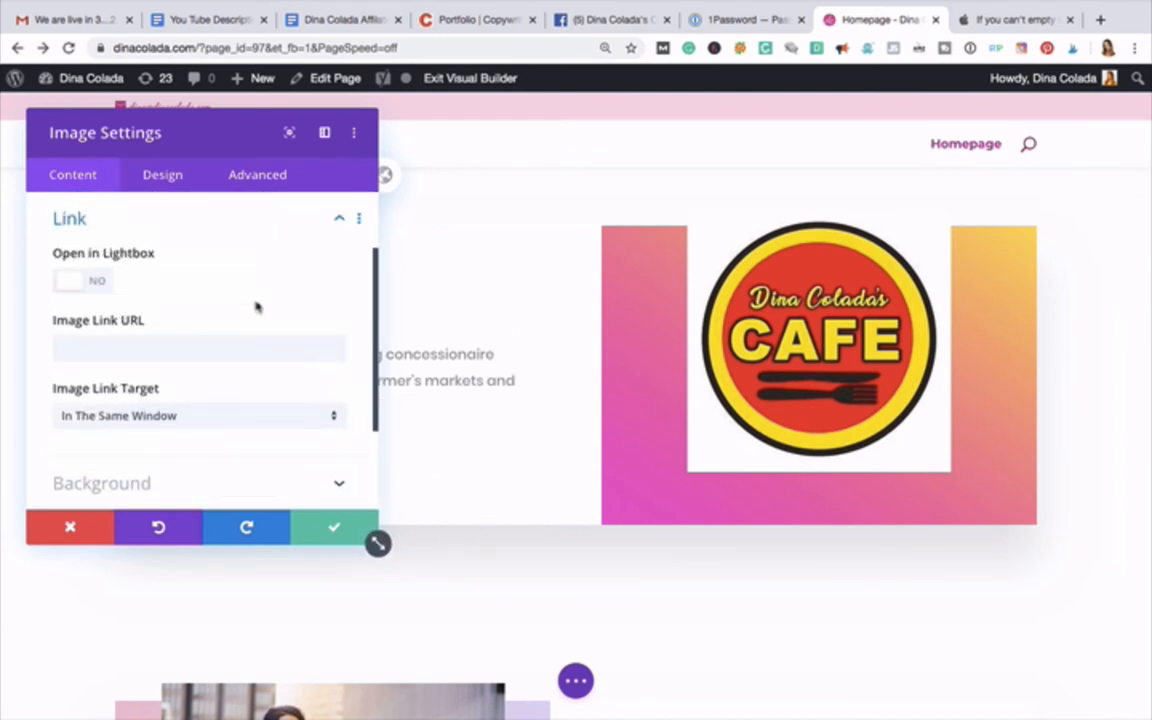
left_click(146, 348)
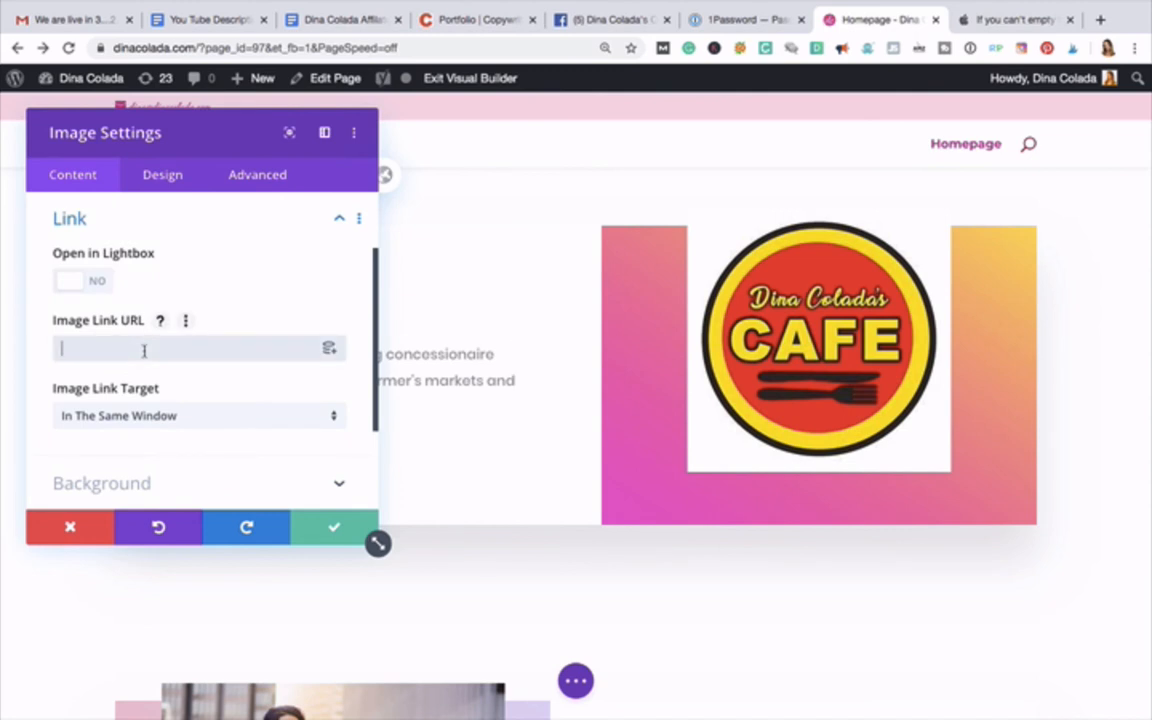
key("ctrl+v")
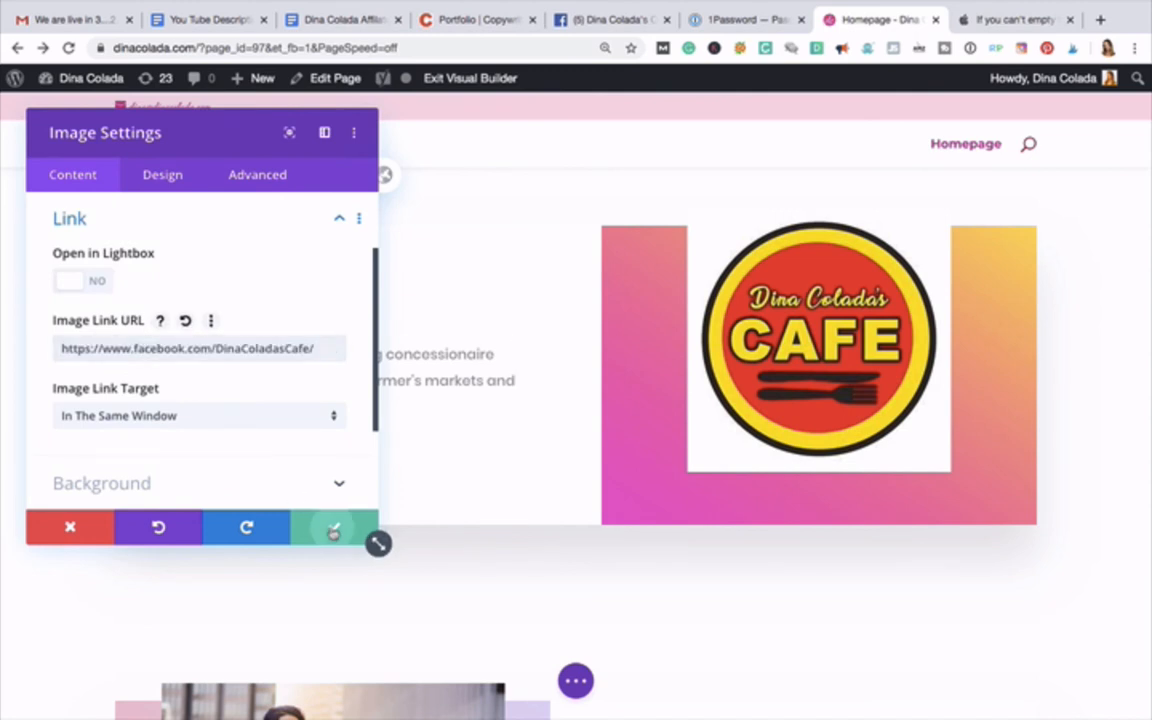
left_click(330, 527)
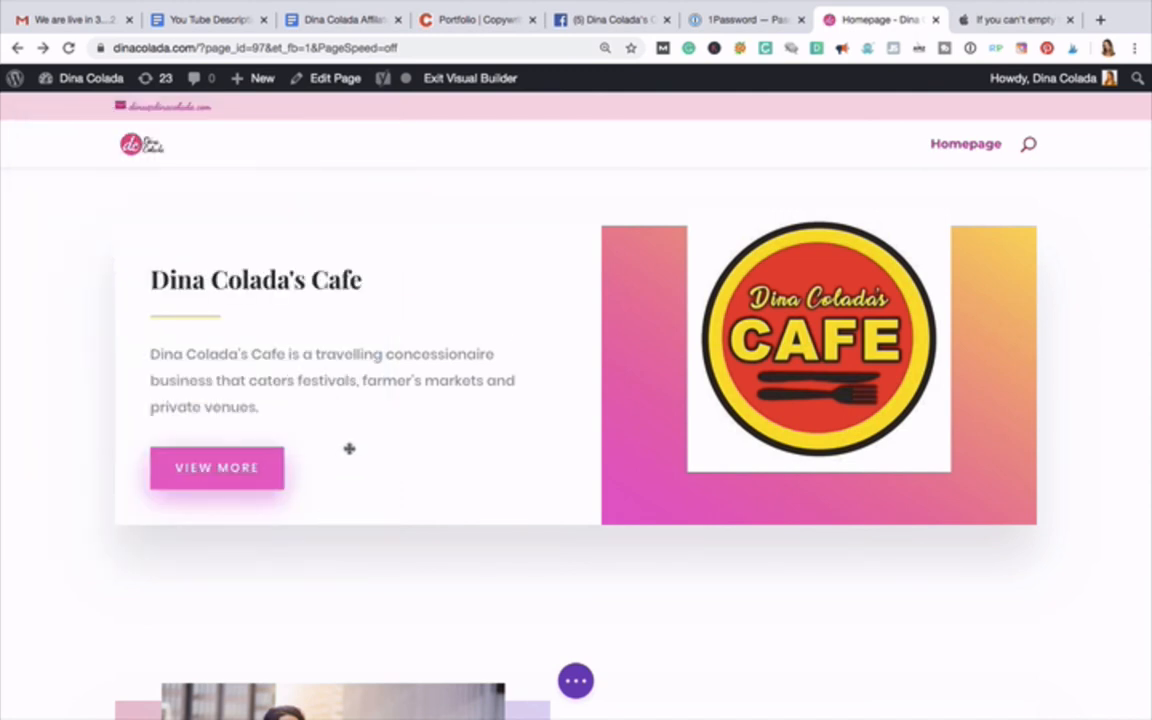
left_click(277, 408)
mouse_move(221, 470)
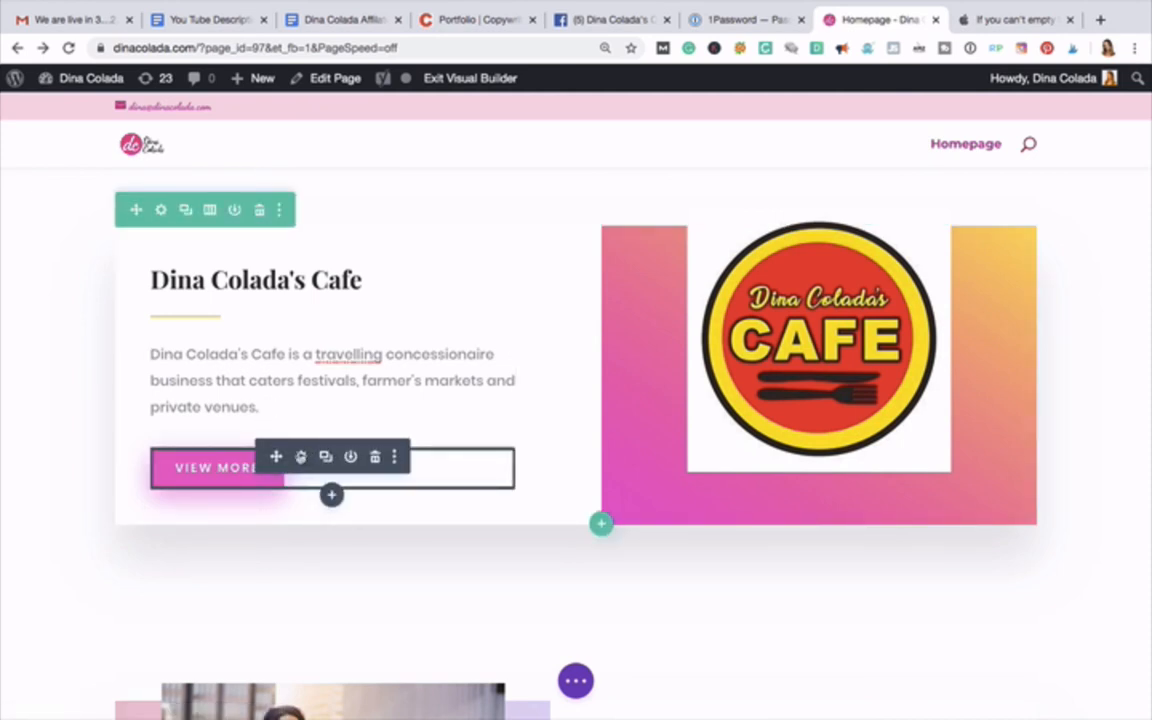
left_click(300, 457)
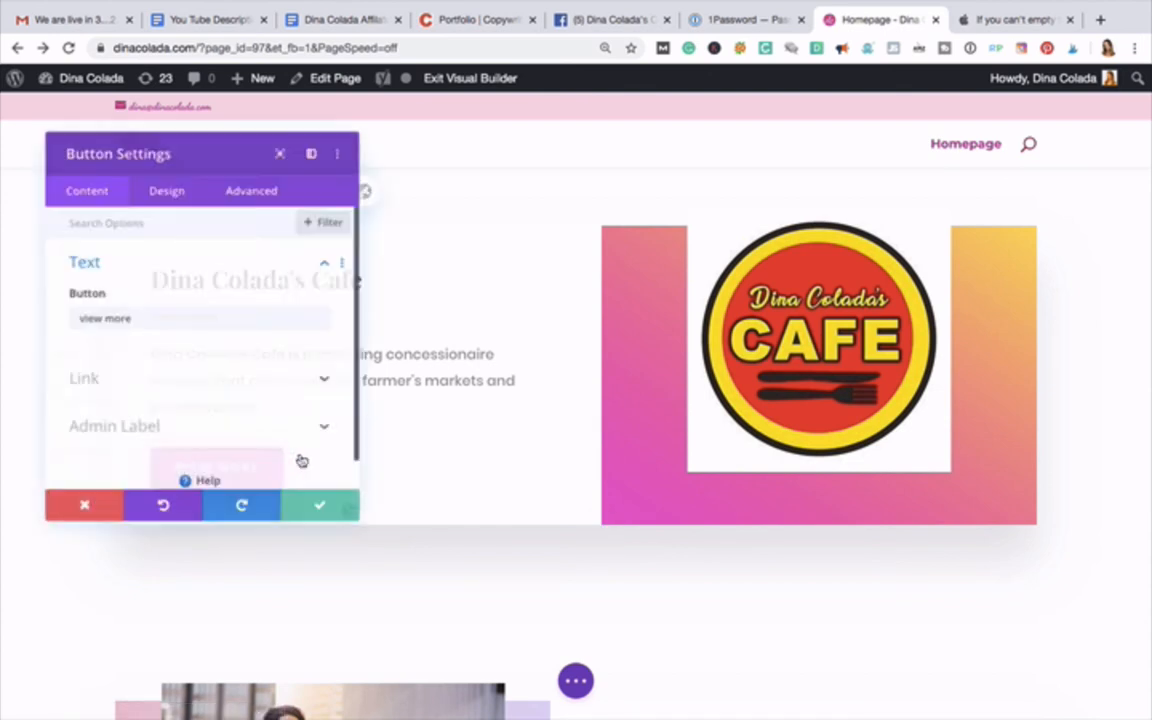
left_click(188, 393)
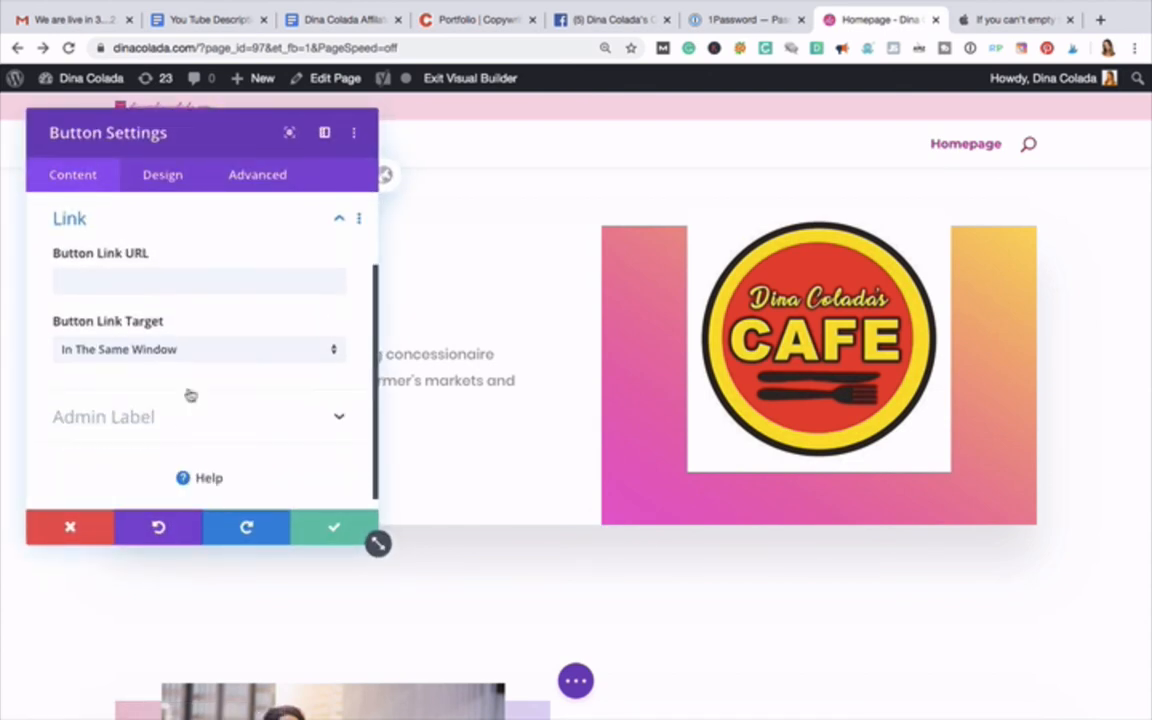
left_click(295, 281)
type("https://www.facebook.com/DinaColadasCafe/")
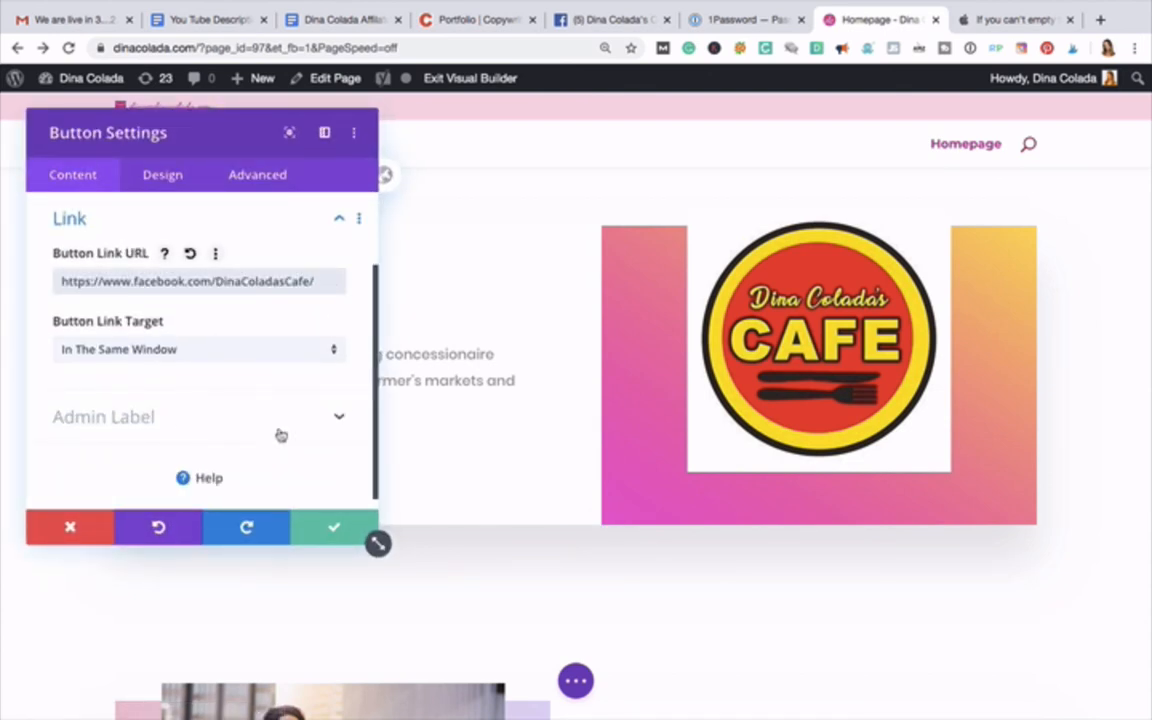
left_click(332, 526)
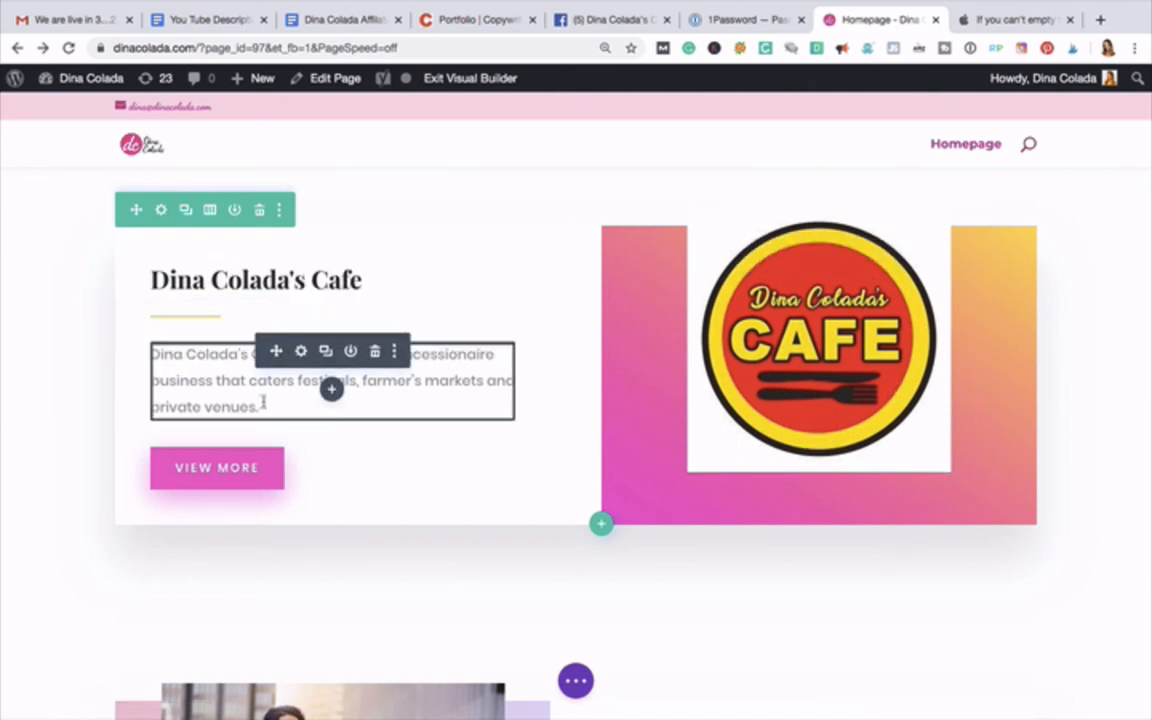
left_click_drag(262, 405, 150, 407)
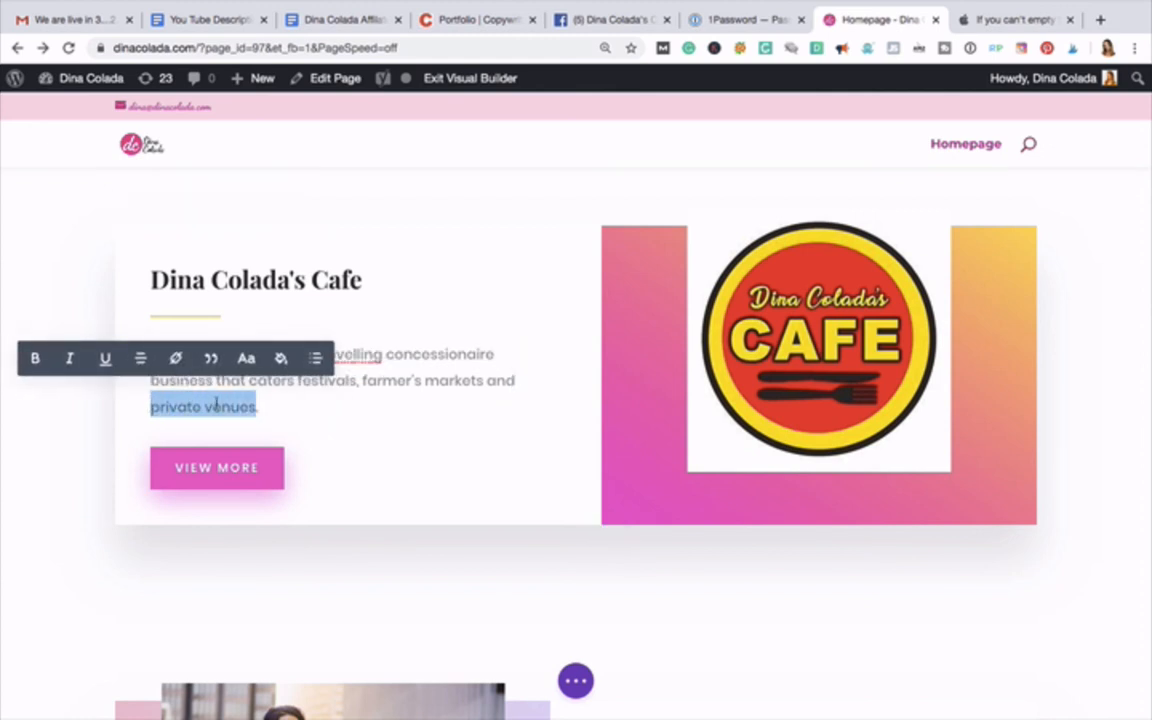
left_click(257, 388)
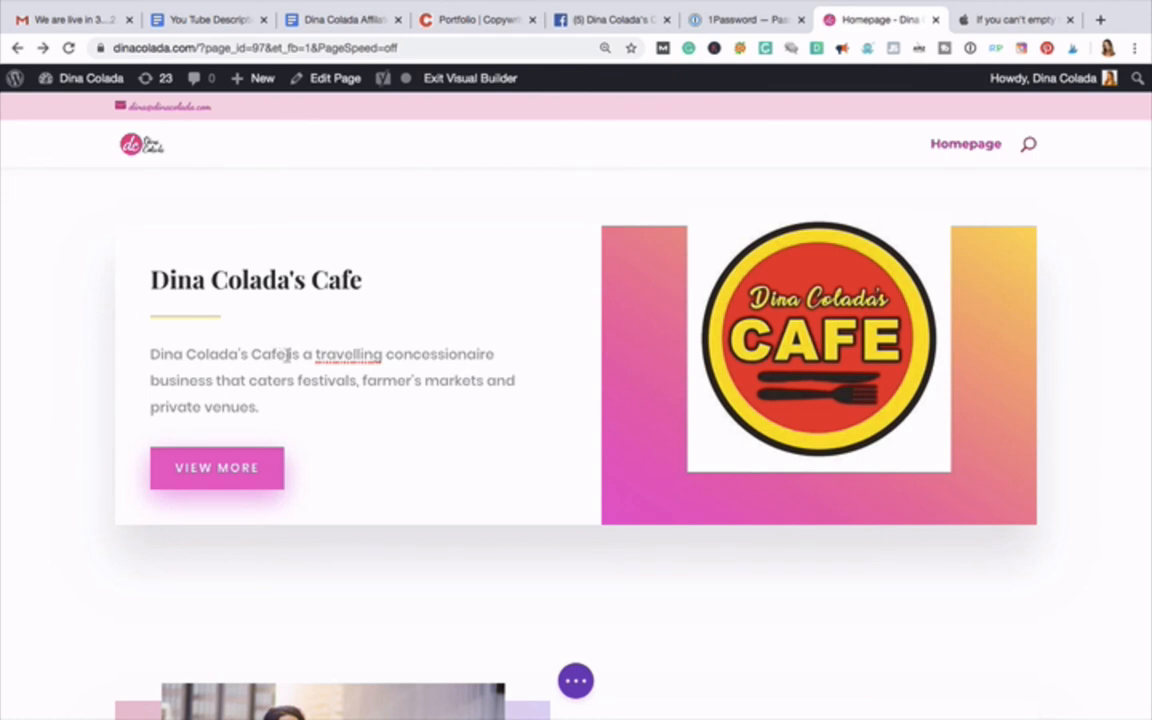
left_click_drag(284, 354, 150, 355)
left_click(276, 382)
left_click_drag(285, 356, 150, 355)
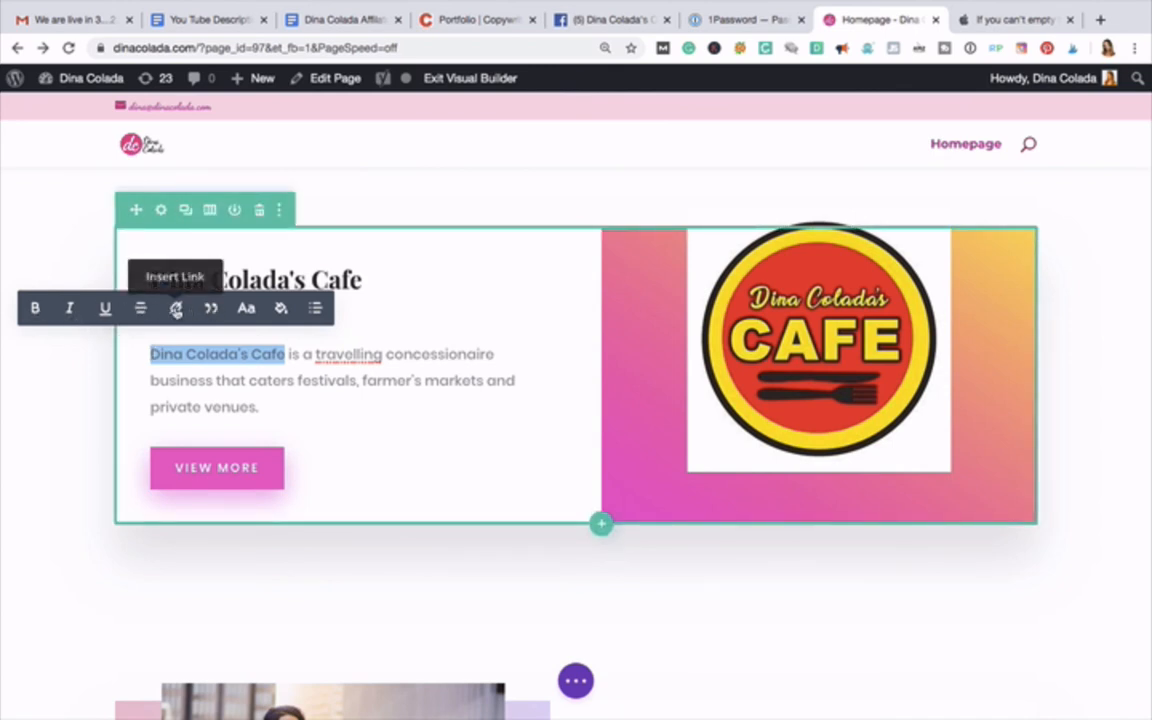
left_click(176, 309)
type("https://www.facebook.com/DinaColadasCafe/")
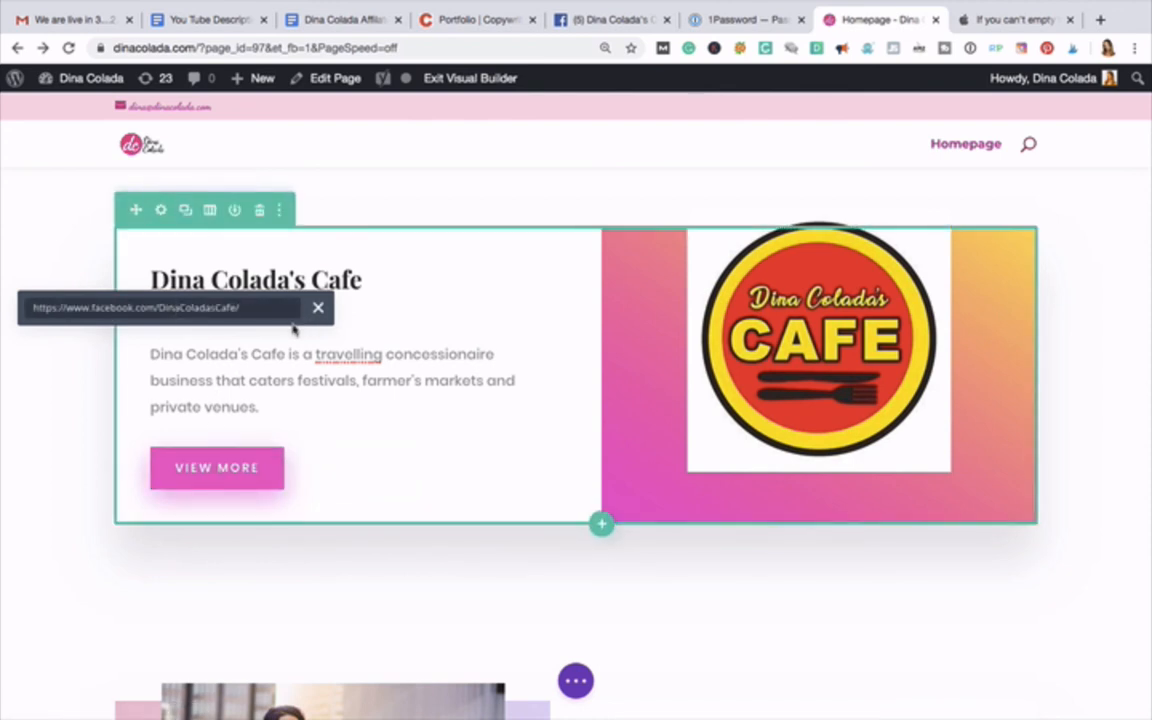
key("Return")
left_click(330, 346)
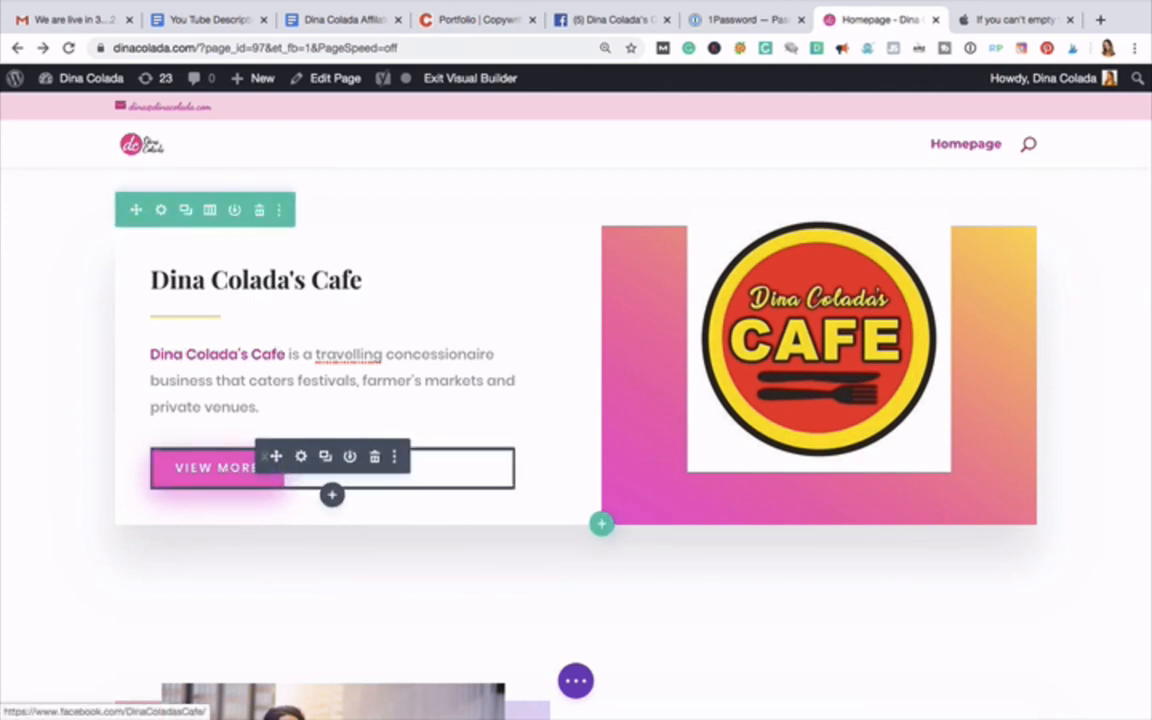
Step: Replace the "New Mens Trends" heading with "Dina Colada's Face Painting"
scroll(544, 416, "down", 5)
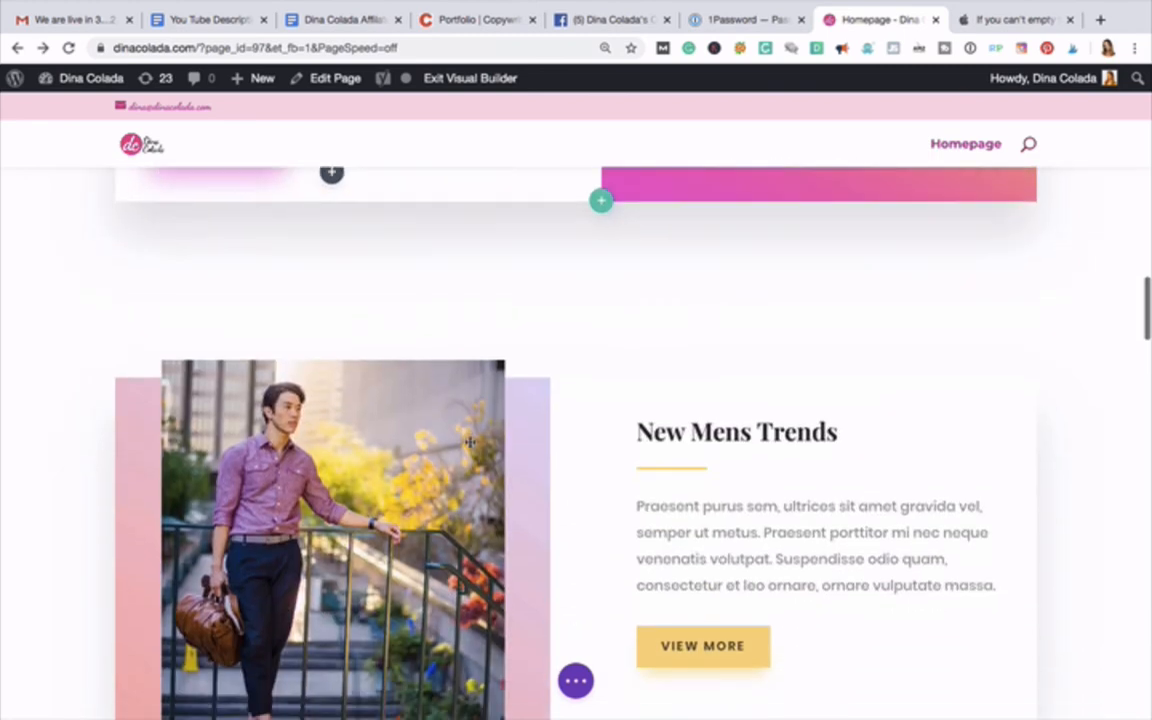
scroll(469, 441, "up", 1)
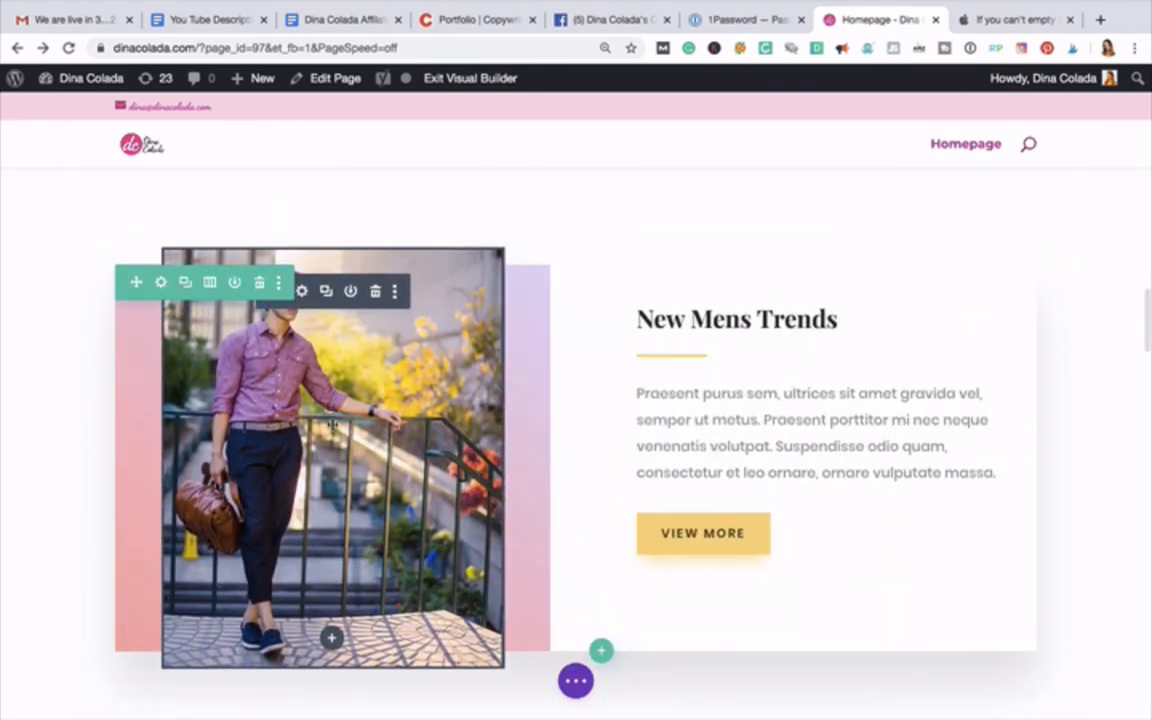
left_click(641, 320)
left_click_drag(638, 320, 850, 314)
type("Dina Colad")
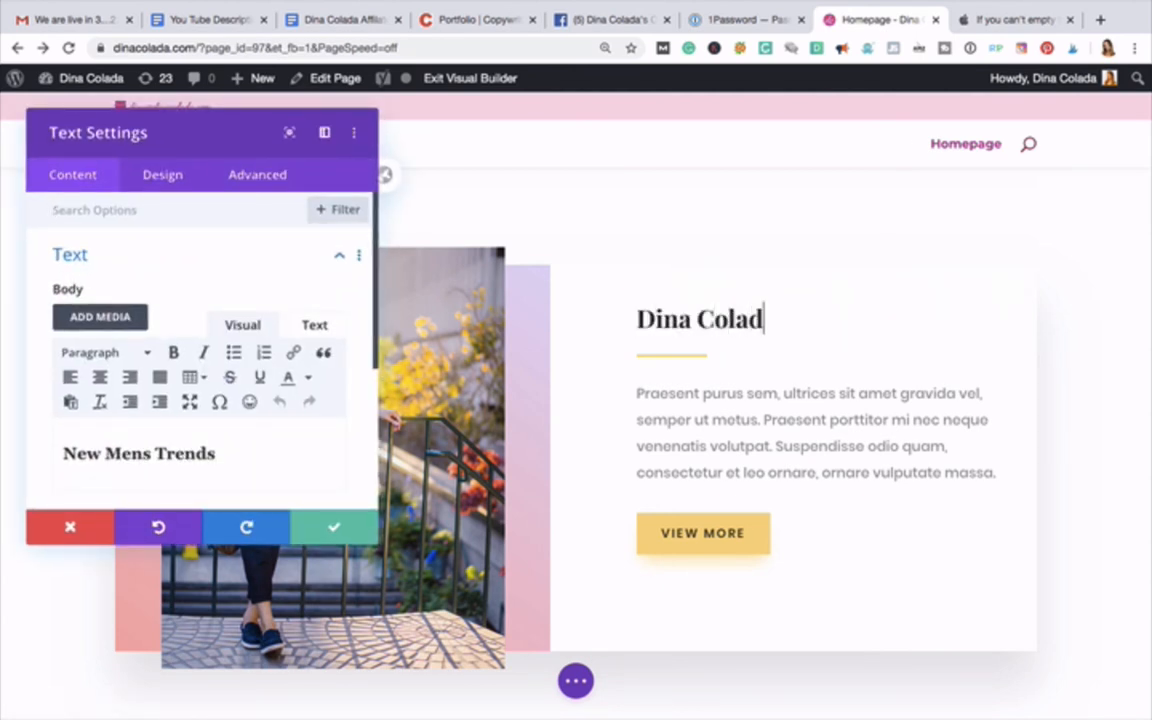
type("a's Face Painting")
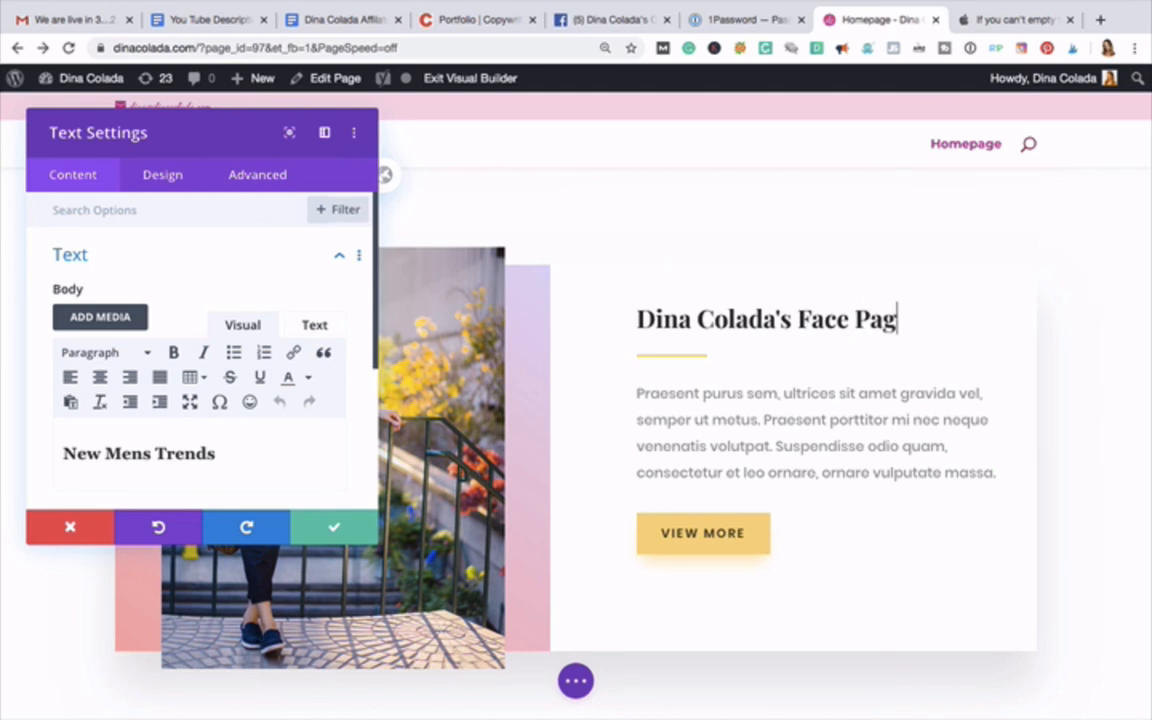
Step: Replace the placeholder paragraph under the face painting heading with "You can visit our face painting and henna tattoo Facebook Page here."
double_click(819, 446)
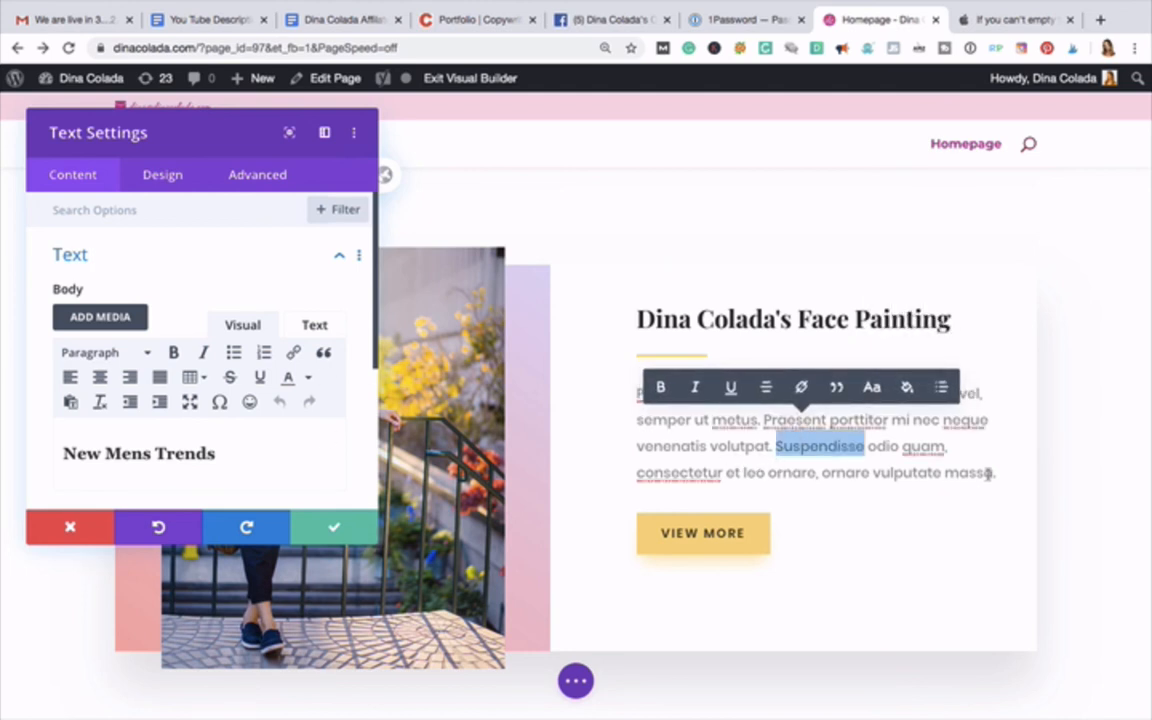
left_click_drag(988, 473, 632, 390)
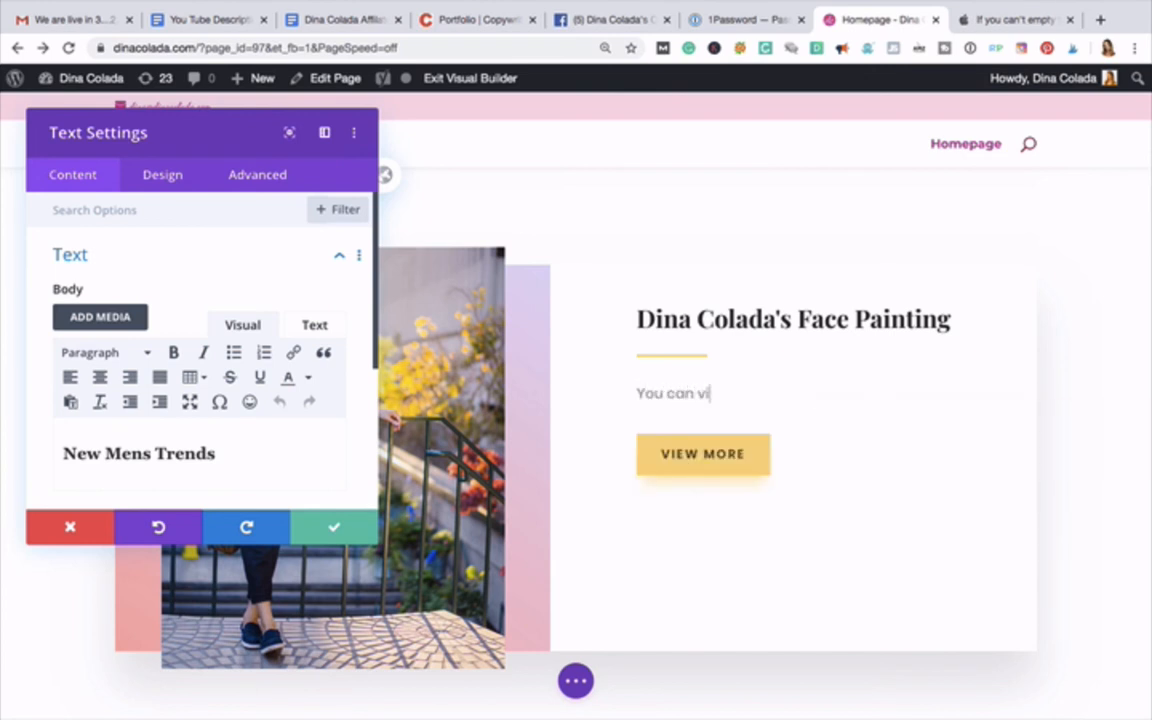
type("Dina Colad")
key("BackSpace")
key("BackSpace")
key("BackSpace")
key("BackSpace")
type("our")
type("face painting ")
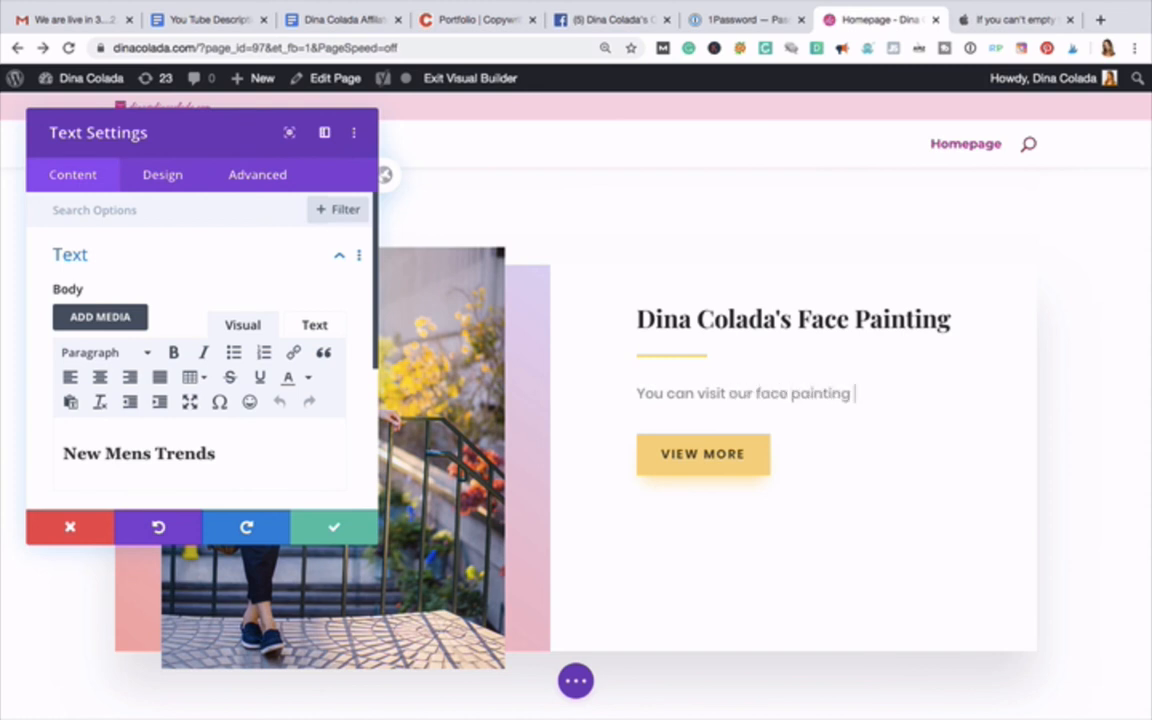
type("and henna tatt")
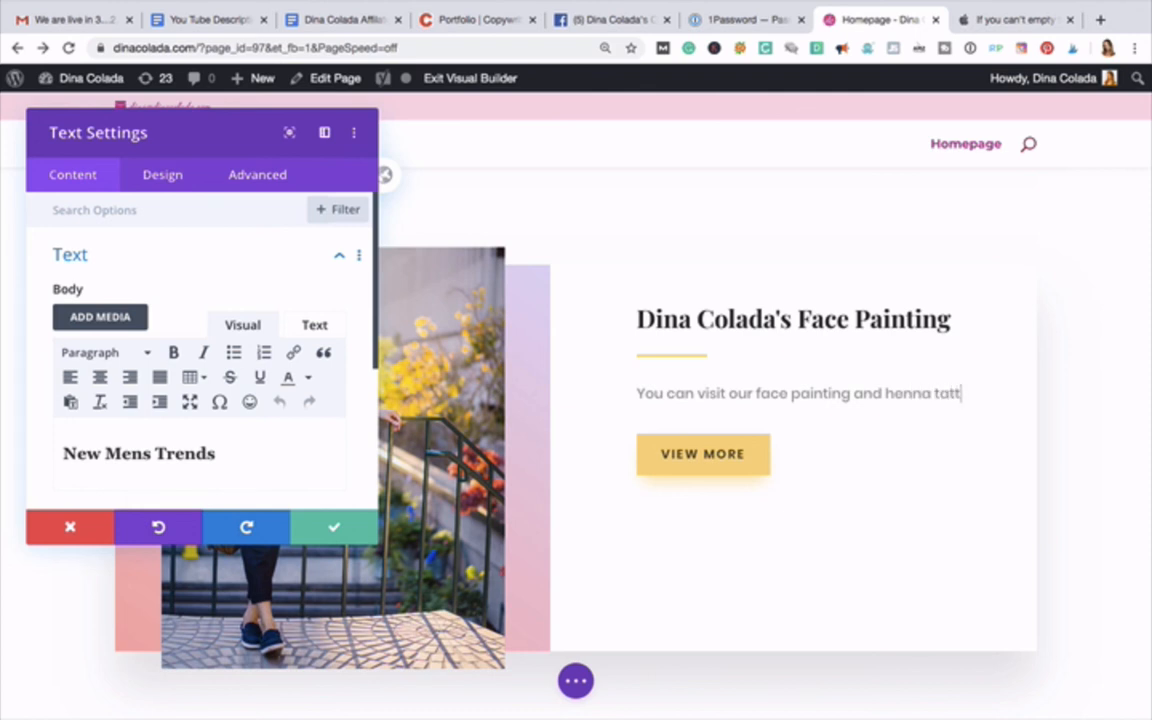
type("o Fa")
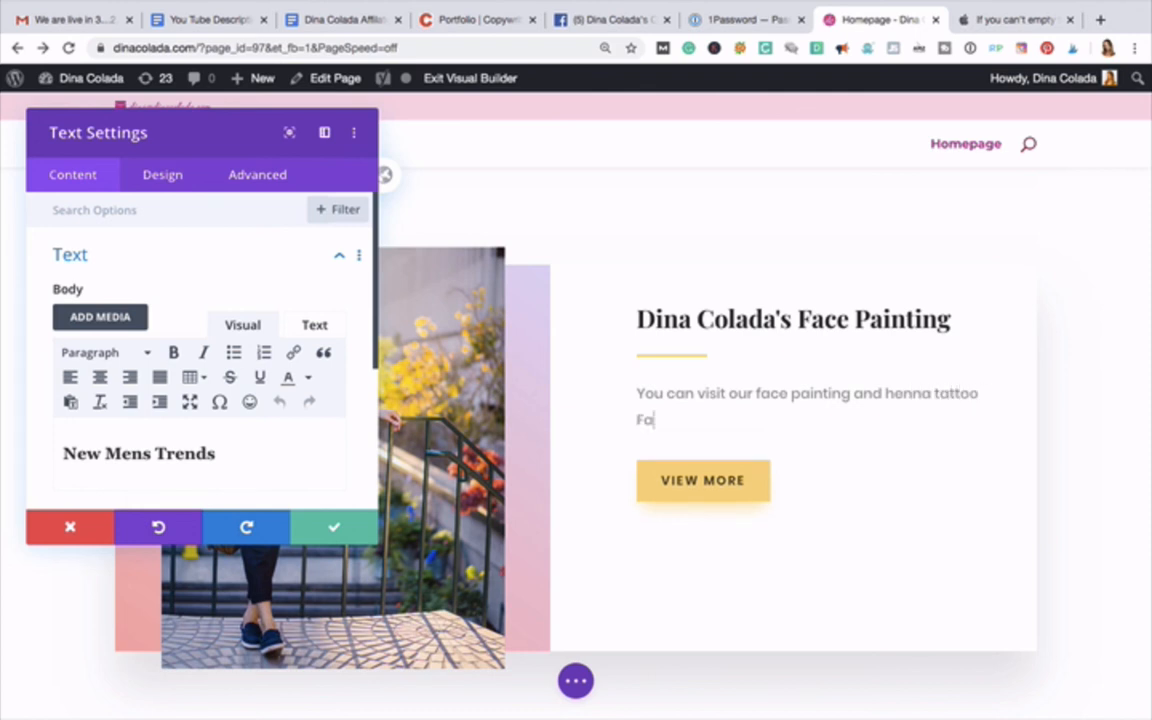
type("cebook pPager here.")
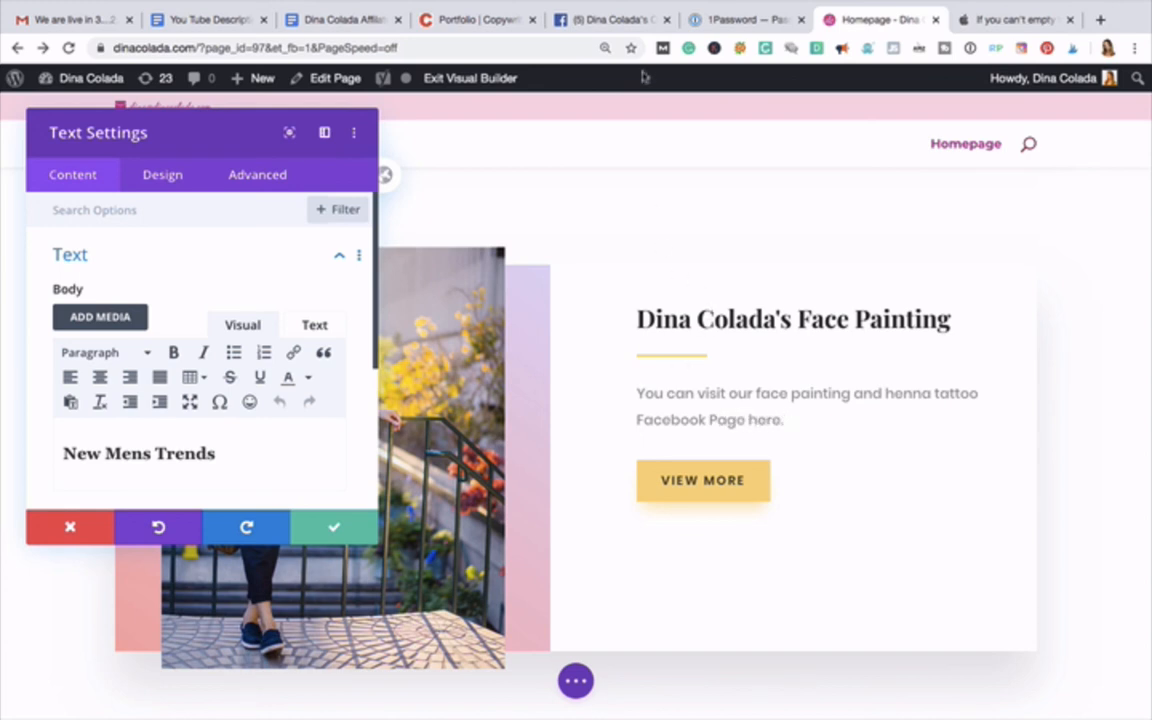
Step: Switch to Facebook and open the Dina Colada's Face Paint page from the list of managed pages
left_click(612, 21)
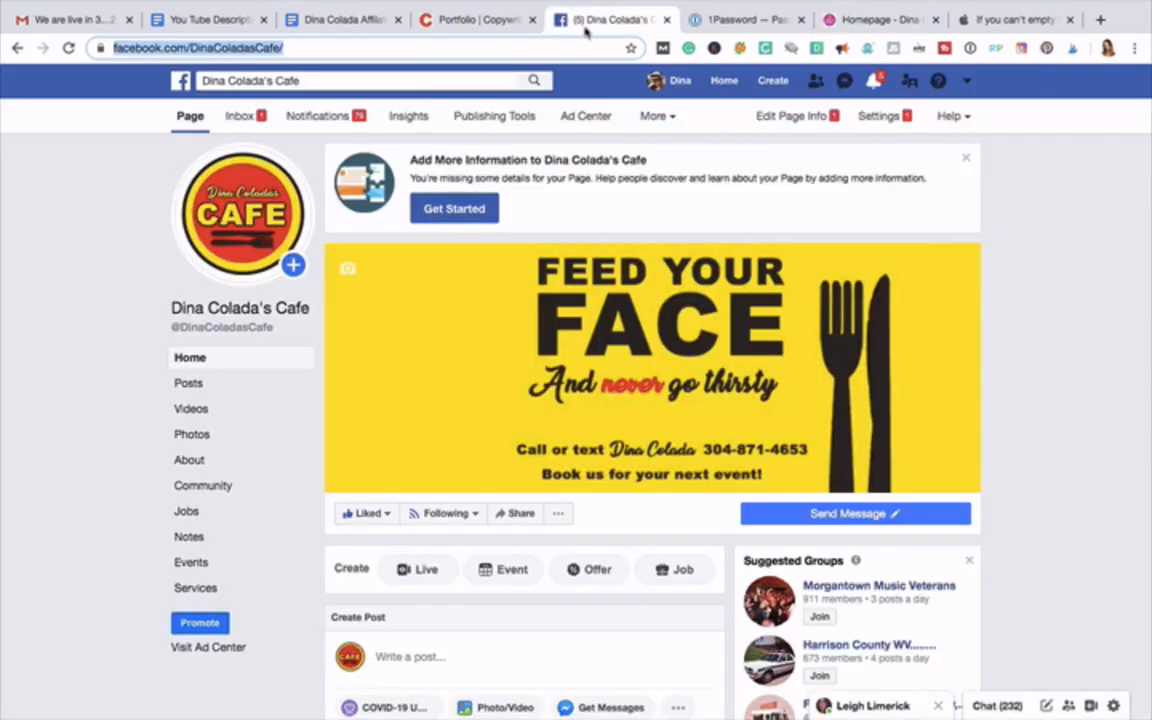
left_click(181, 85)
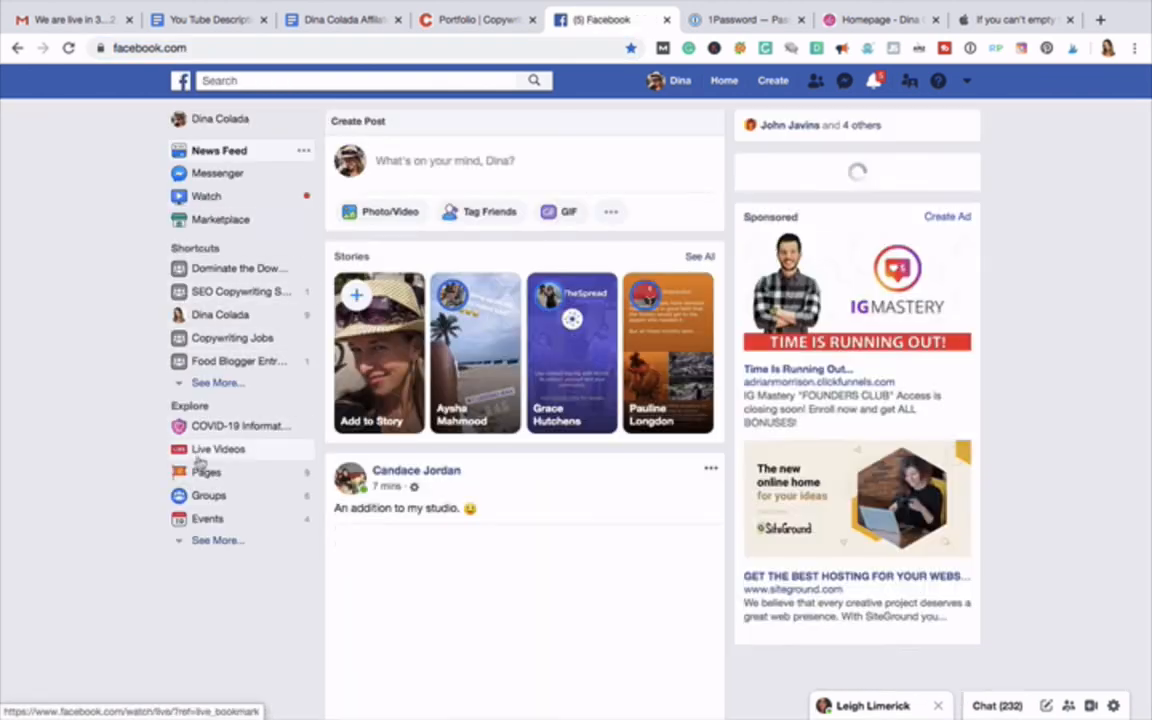
left_click(204, 472)
scroll(375, 524, "down", 3)
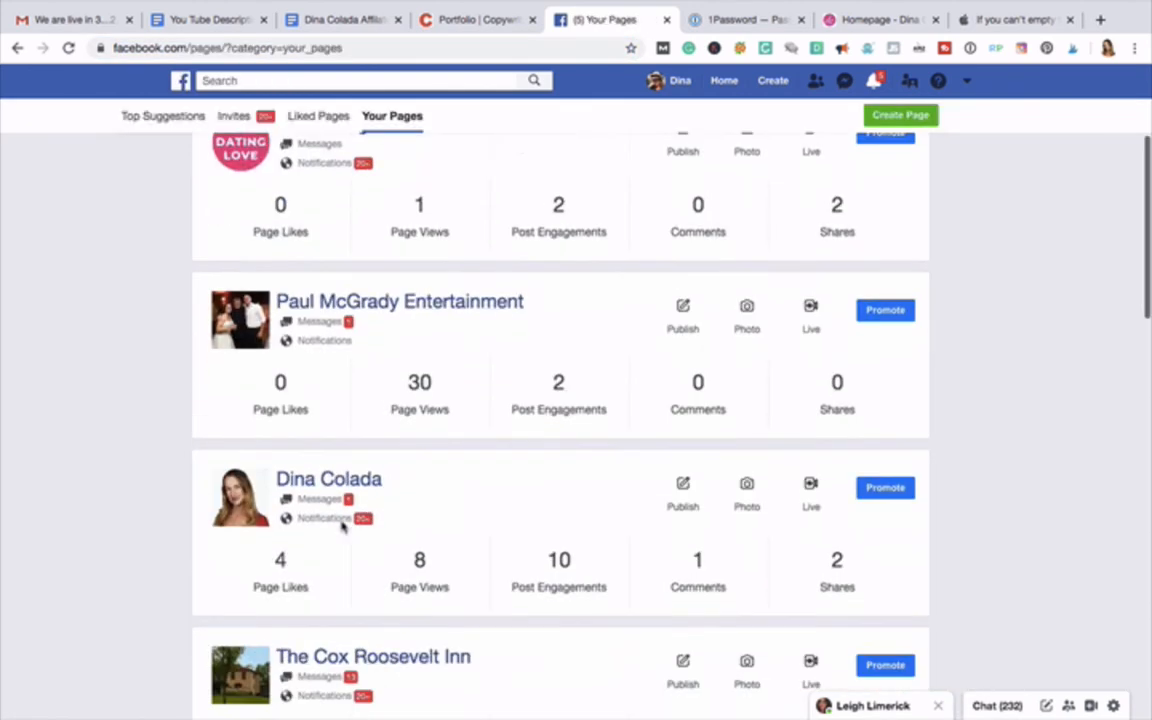
scroll(341, 525, "down", 10)
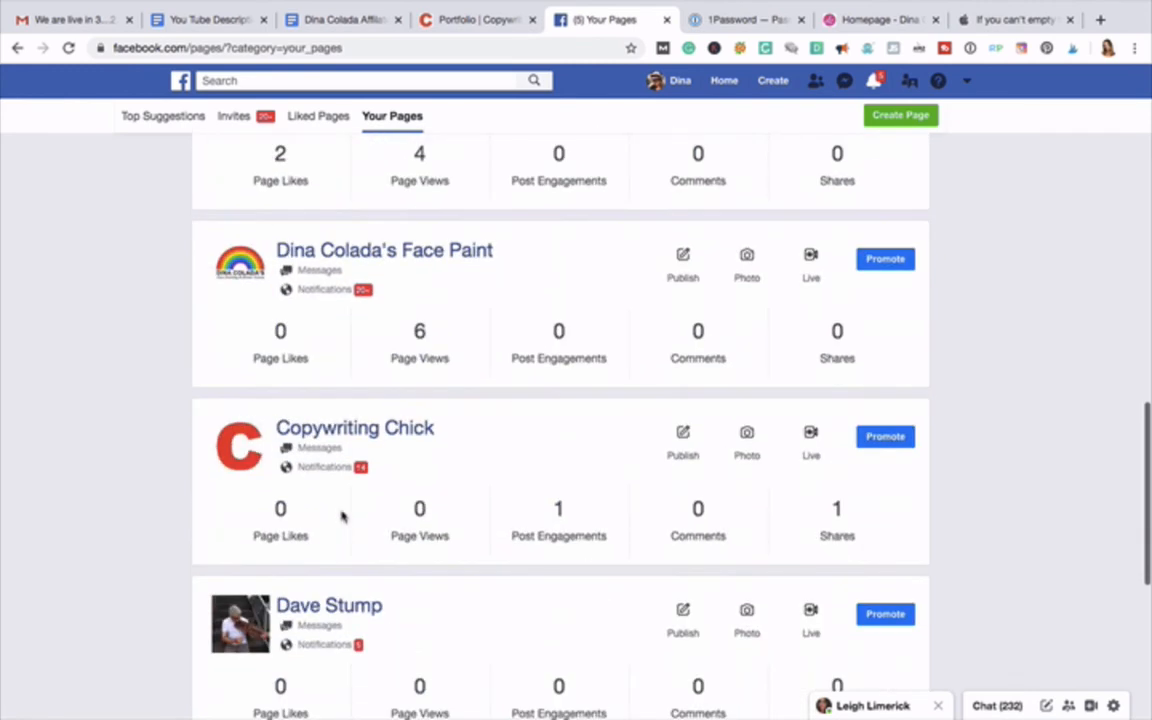
left_click(385, 251)
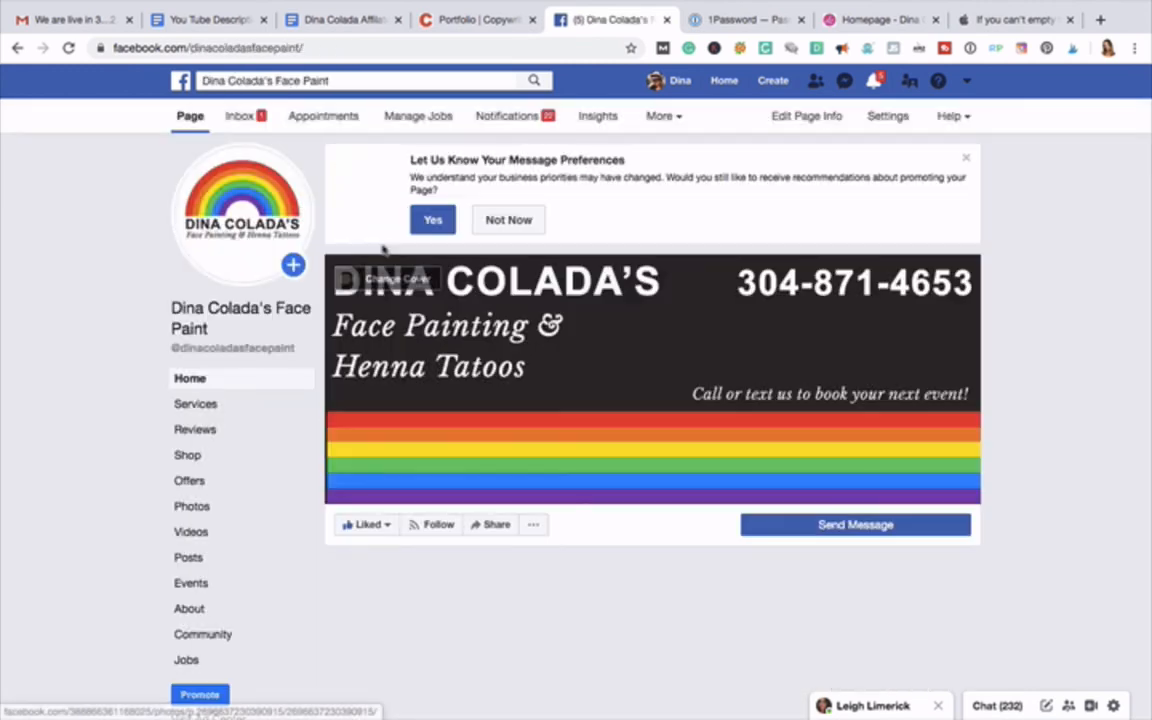
Step: Save the page's rainbow profile logo to Downloads as a JPEG named "dina colada face paint" and close the photo viewer
left_click(250, 194)
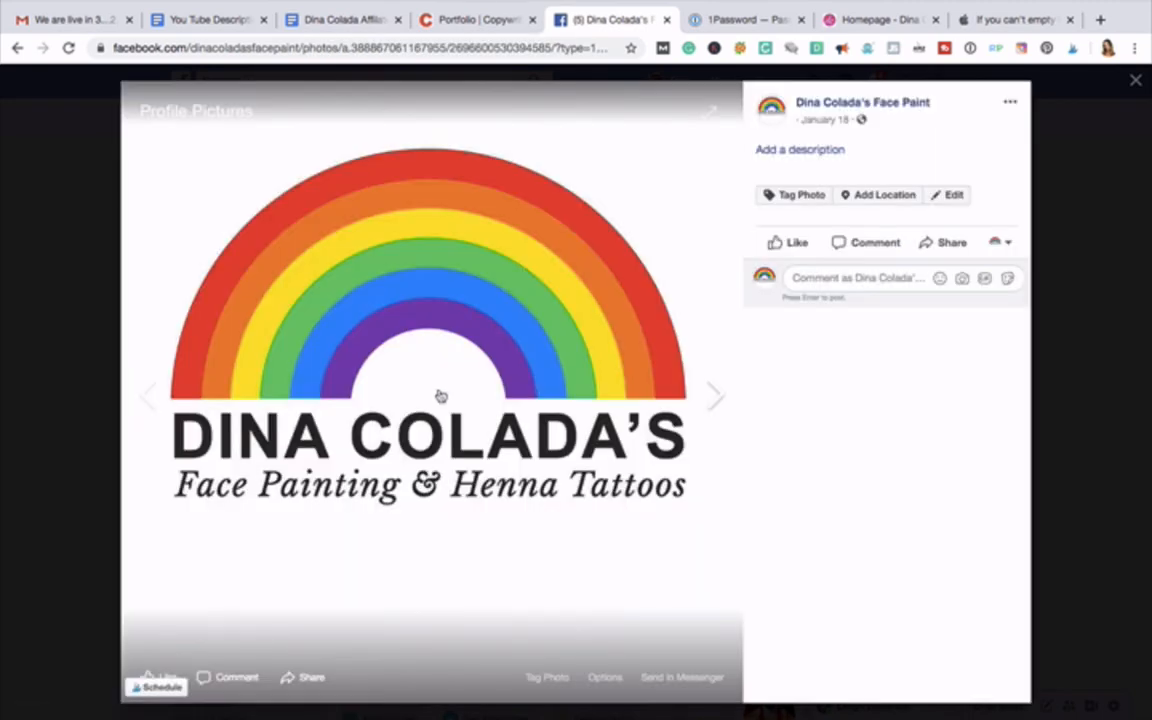
right_click(438, 366)
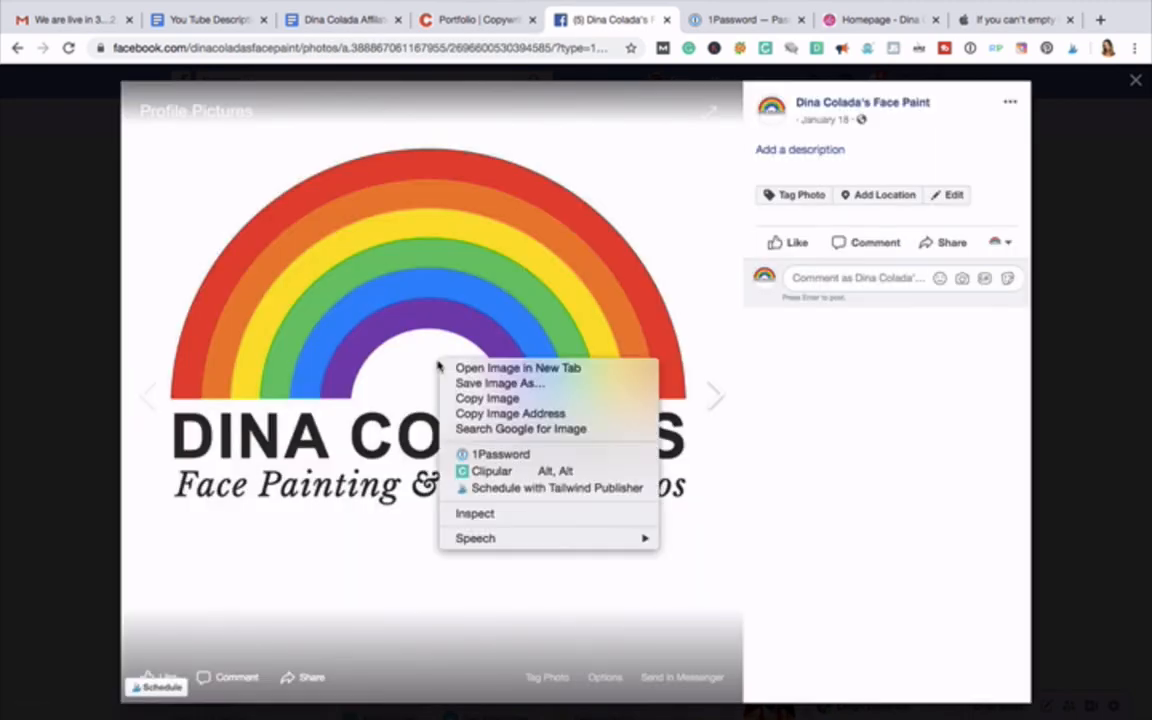
left_click(447, 383)
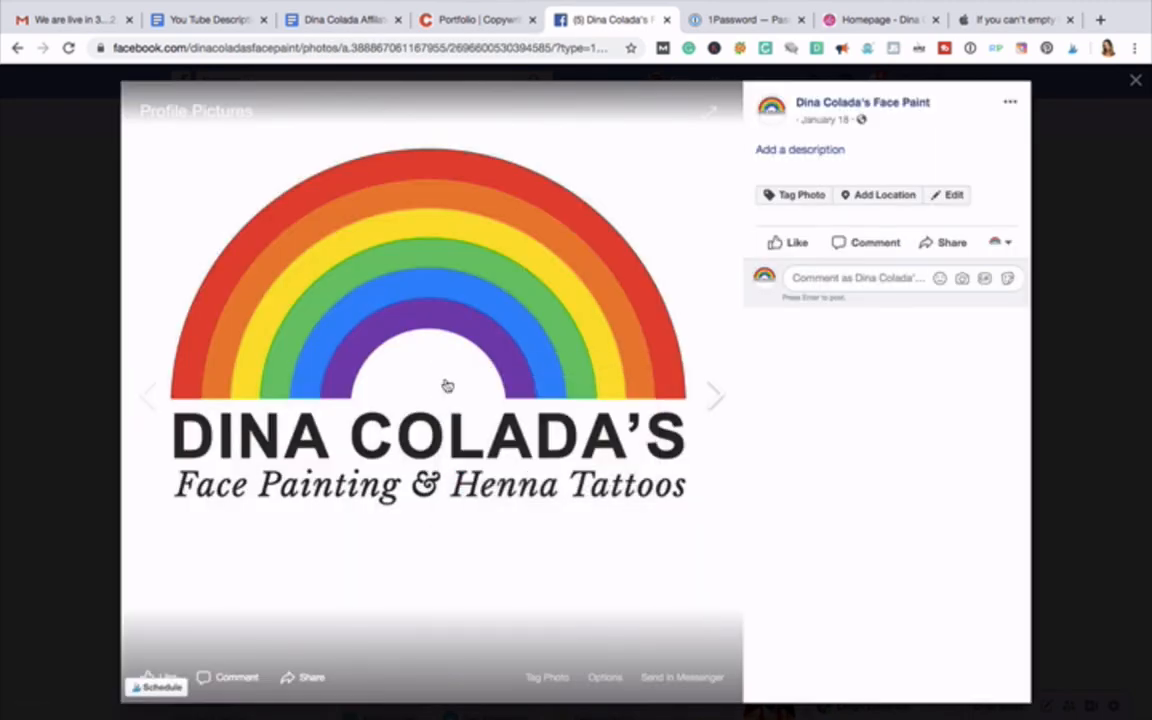
type("dina colada face paint")
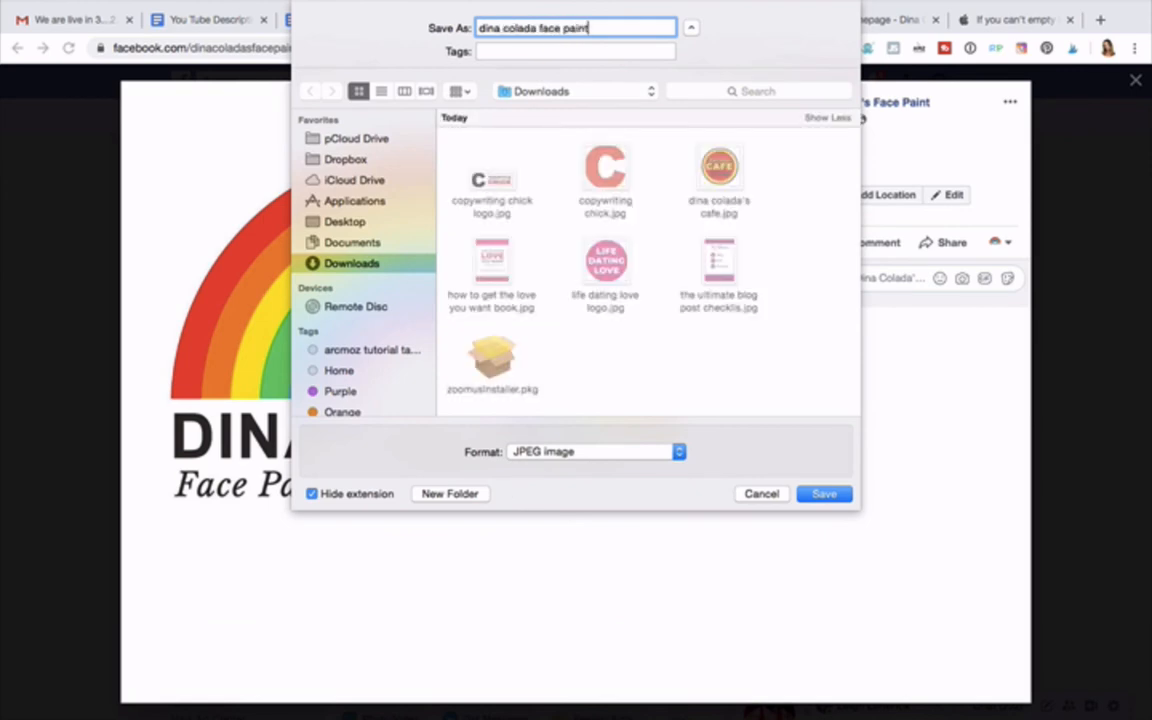
left_click(836, 495)
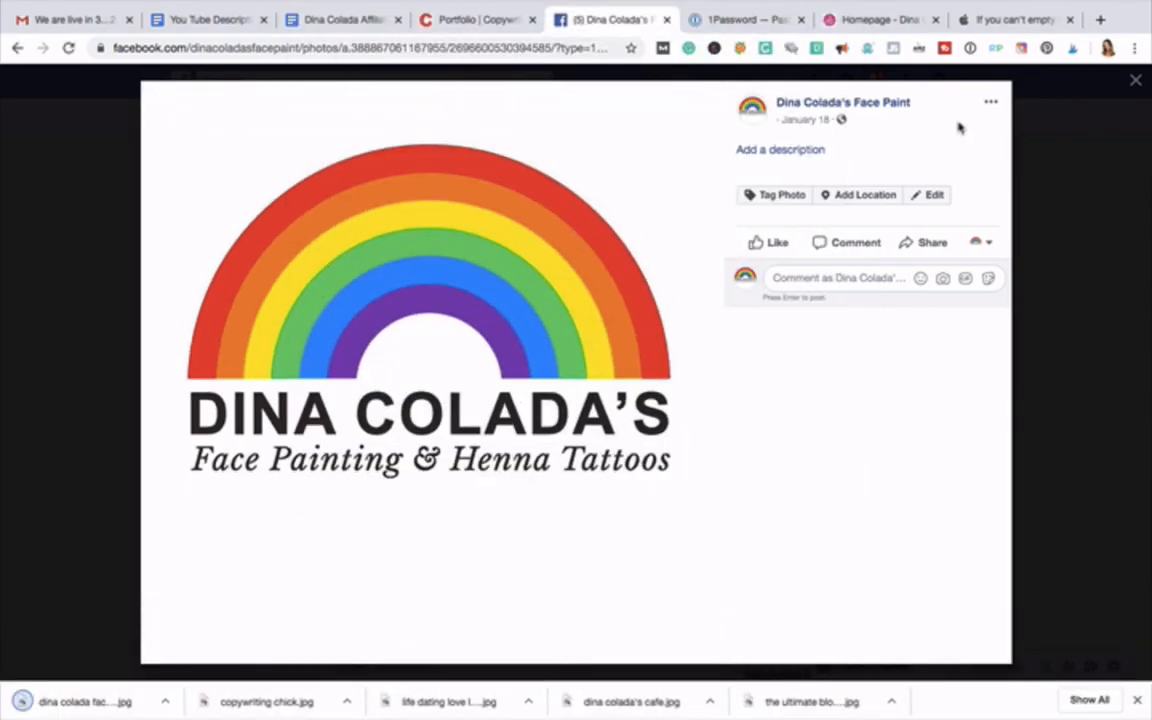
left_click(1020, 76)
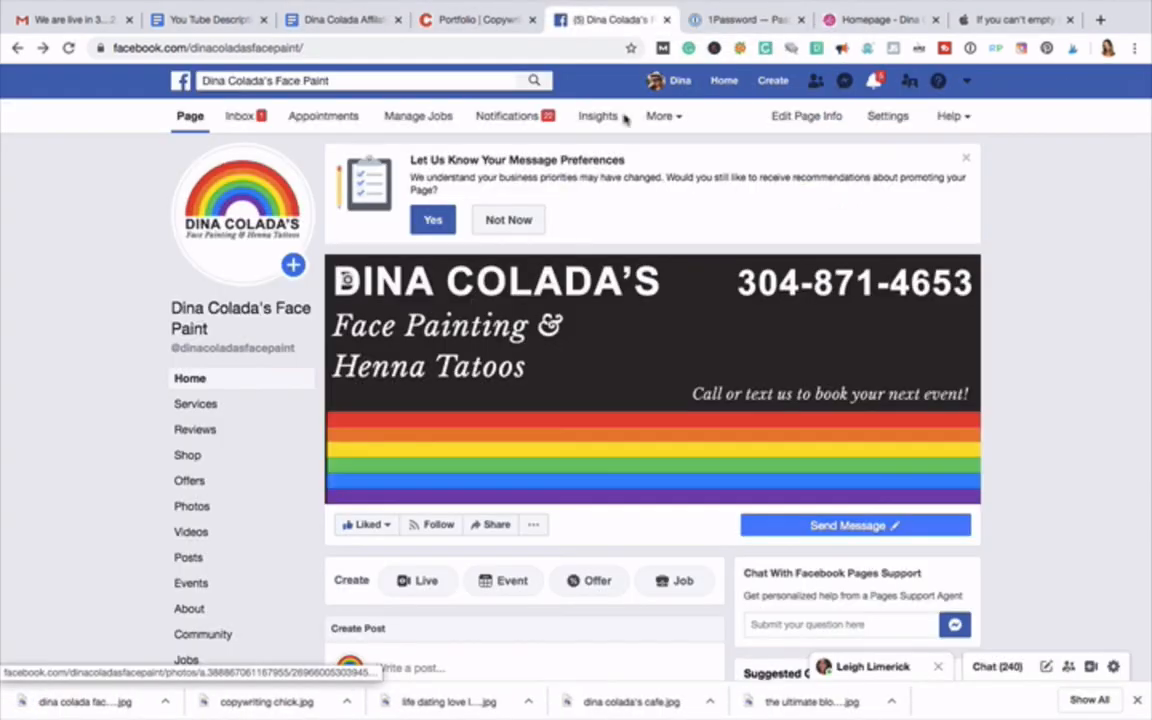
left_click(329, 40)
key("super+c")
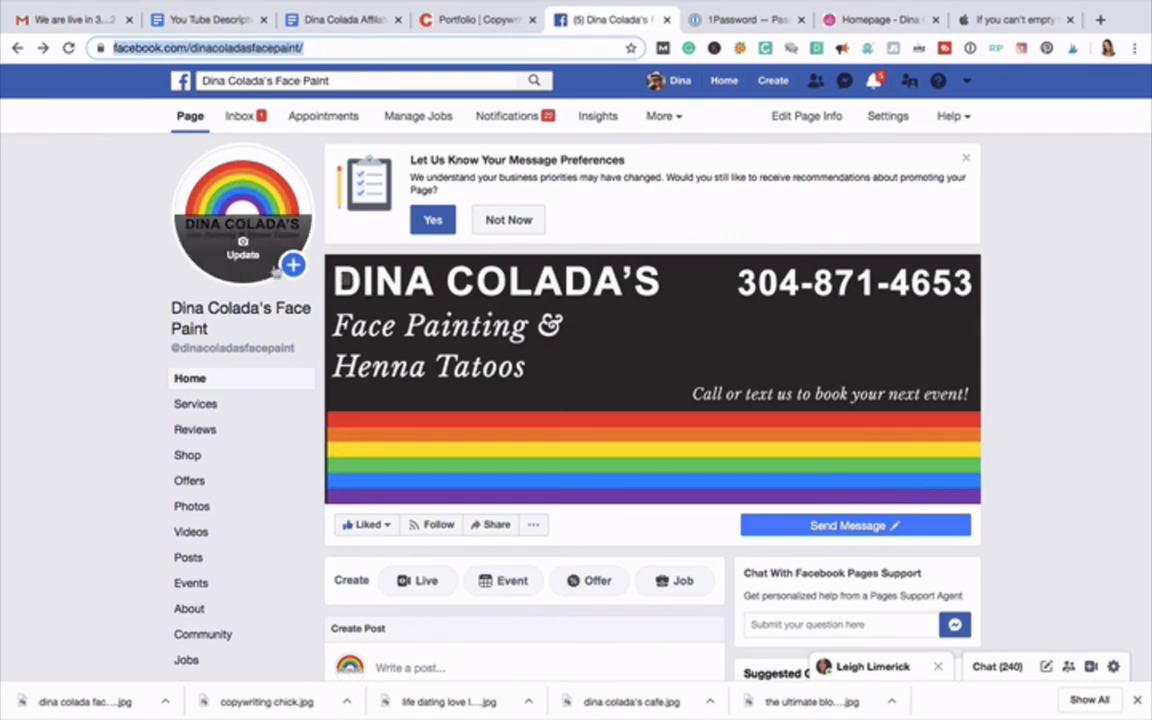
scroll(409, 414, "down", 5)
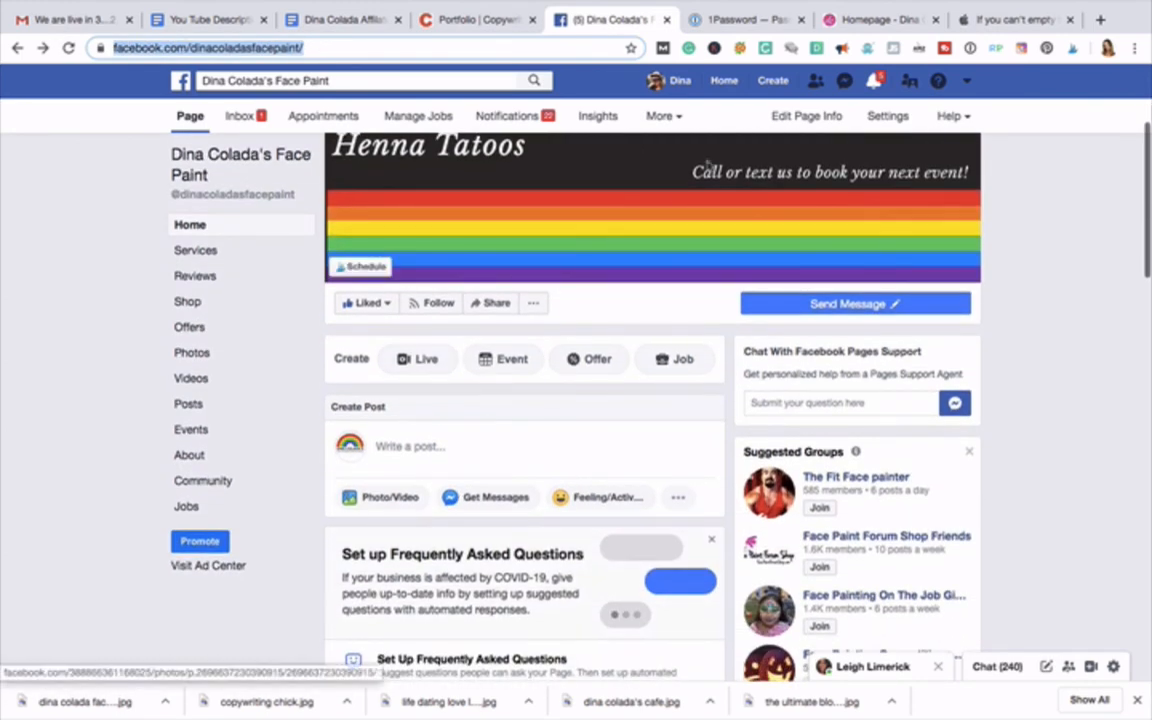
left_click(877, 22)
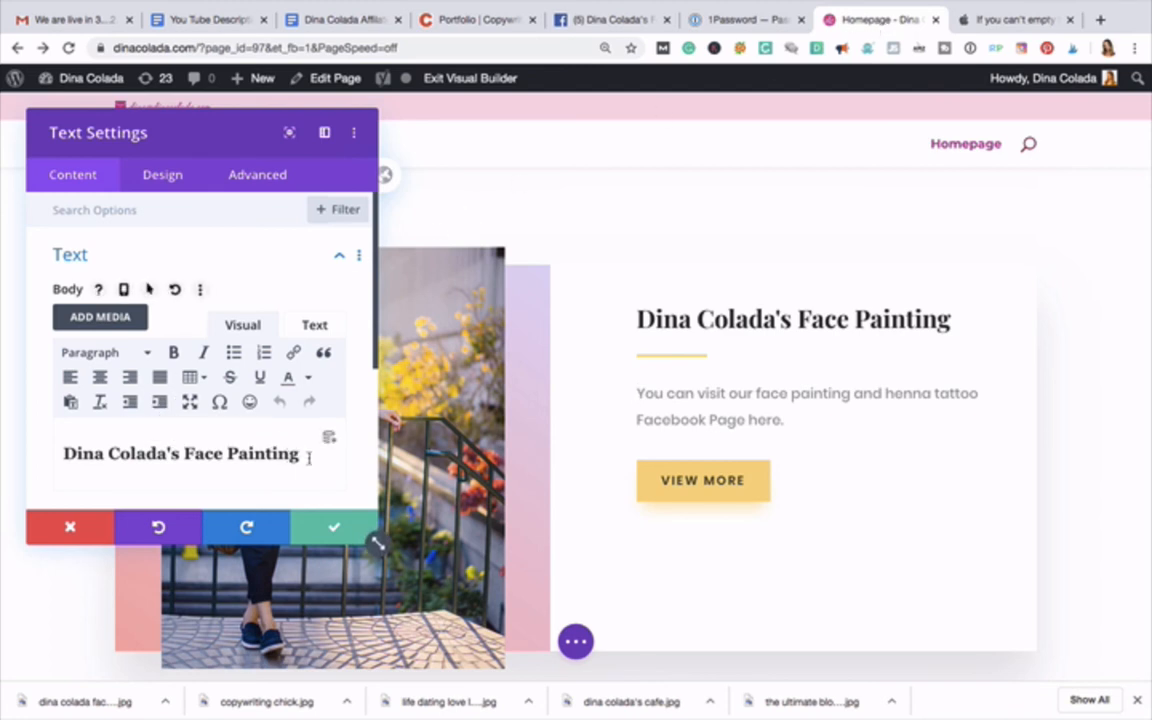
scroll(313, 460, "down", 5)
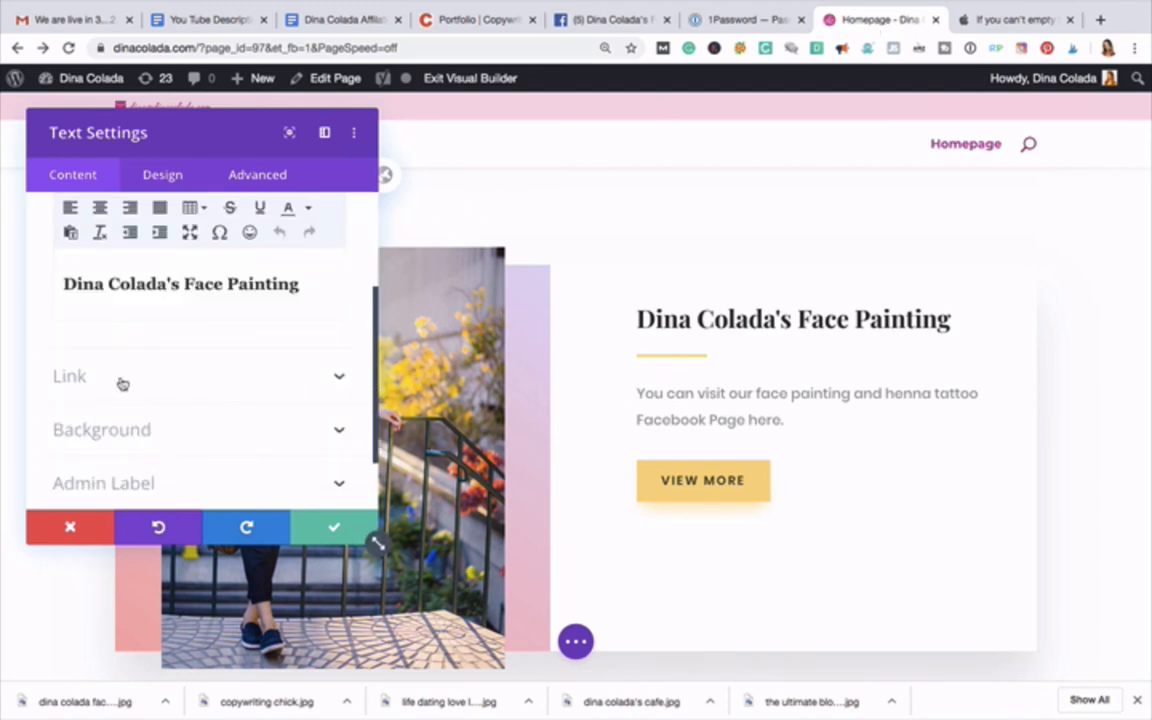
left_click(118, 378)
left_click(131, 280)
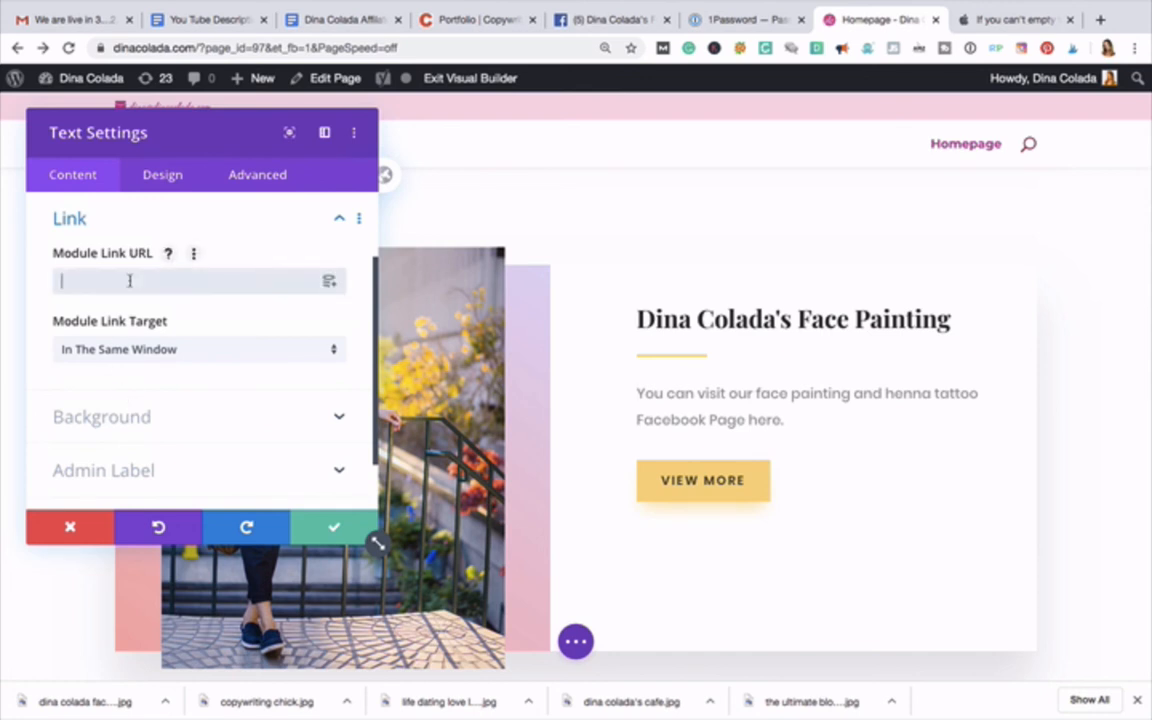
key("ctrl+v")
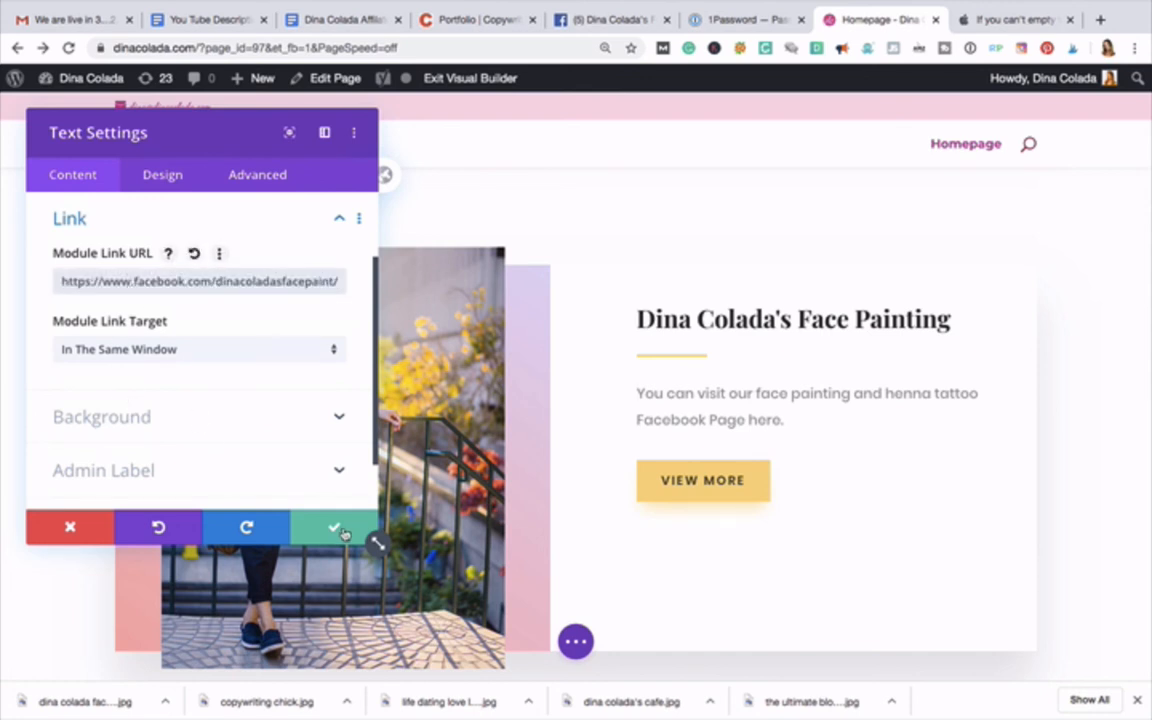
left_click(334, 528)
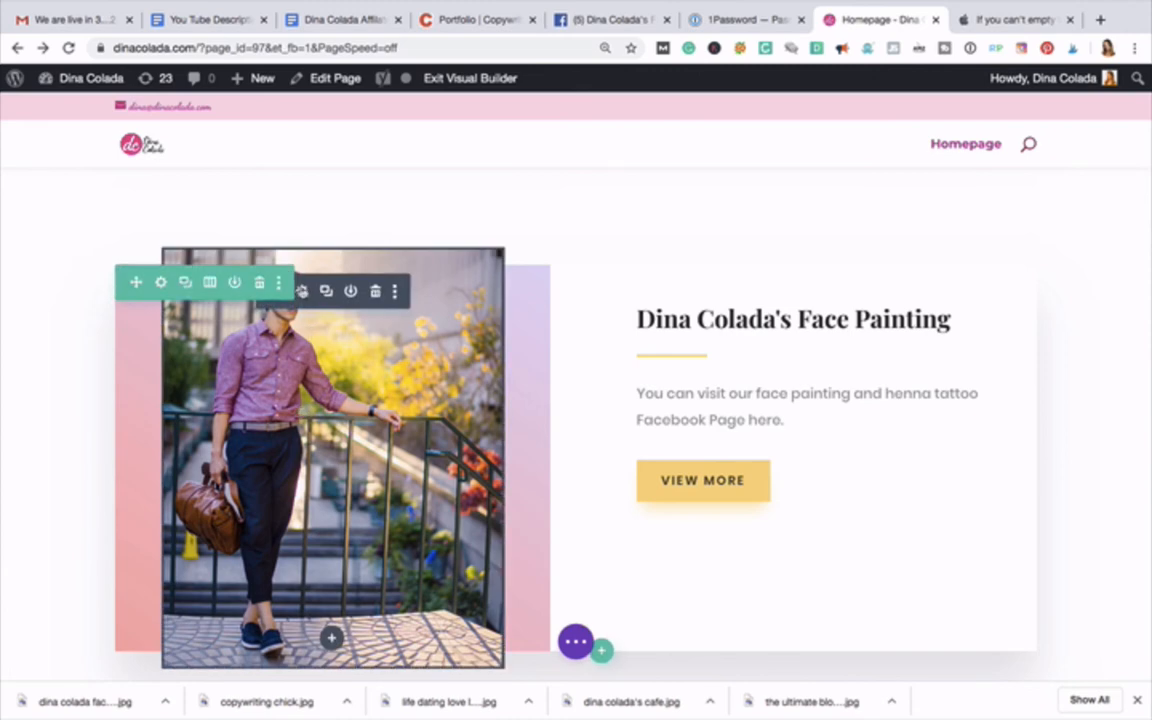
Step: Upload dina colada face paint.jpg from Downloads as the replacement for the face painting section's template image
left_click(301, 291)
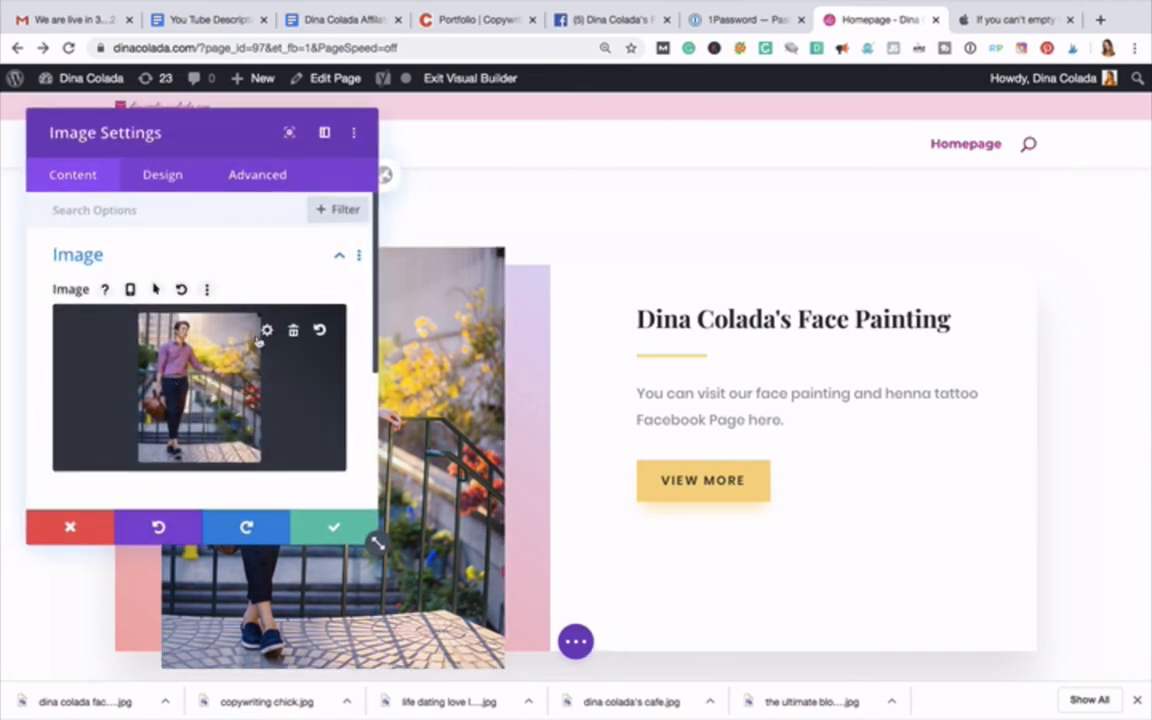
left_click(264, 333)
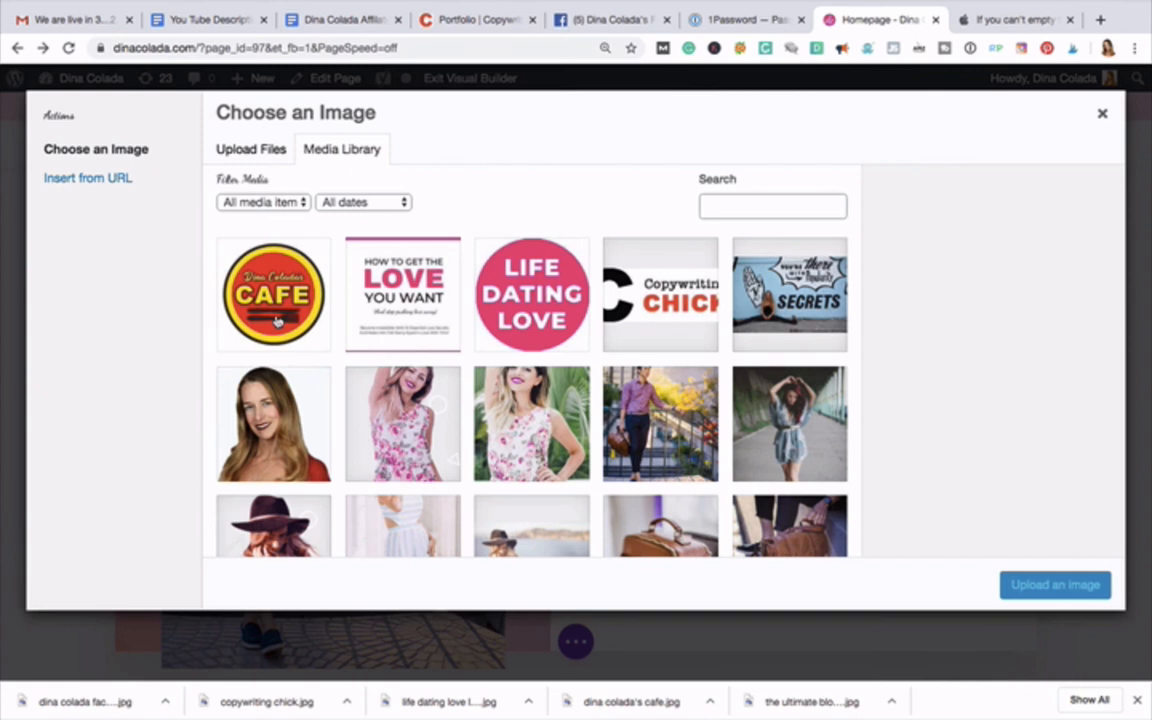
left_click(248, 158)
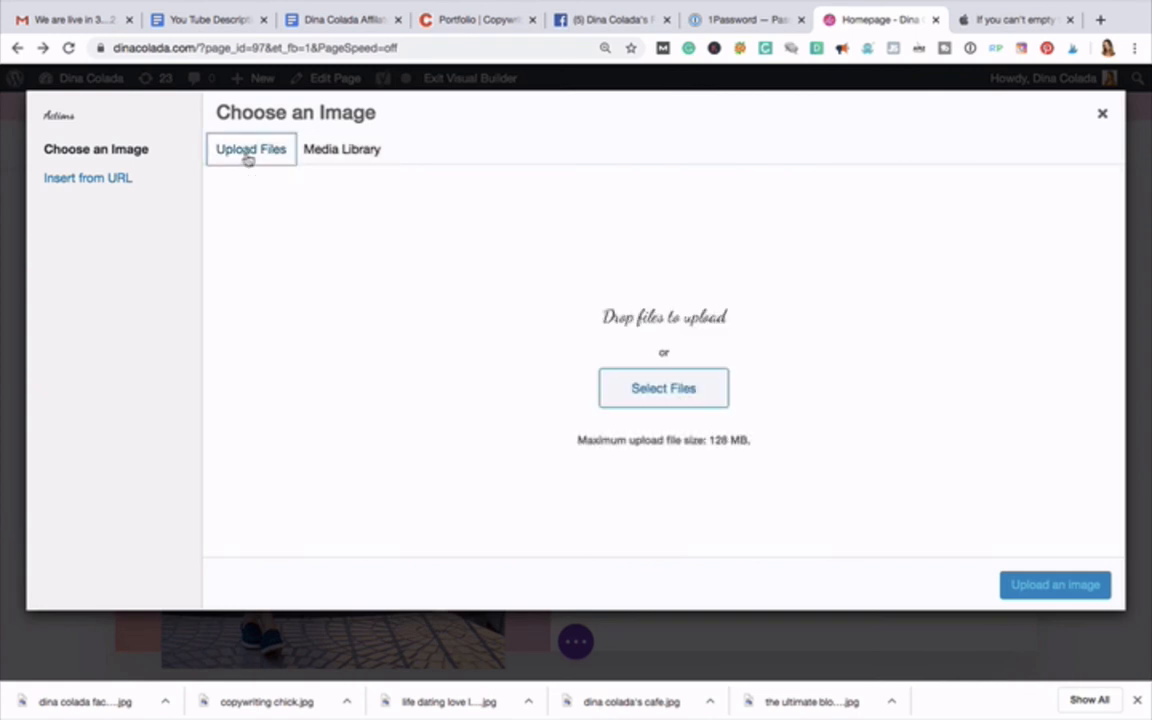
left_click(627, 388)
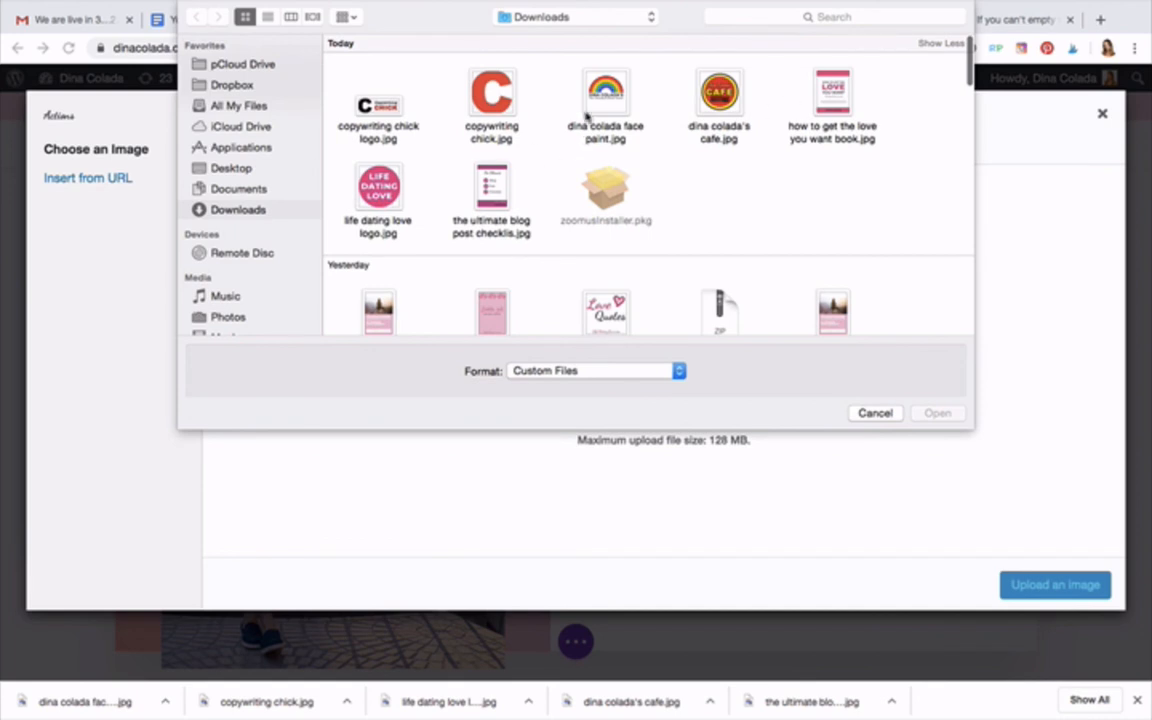
double_click(605, 100)
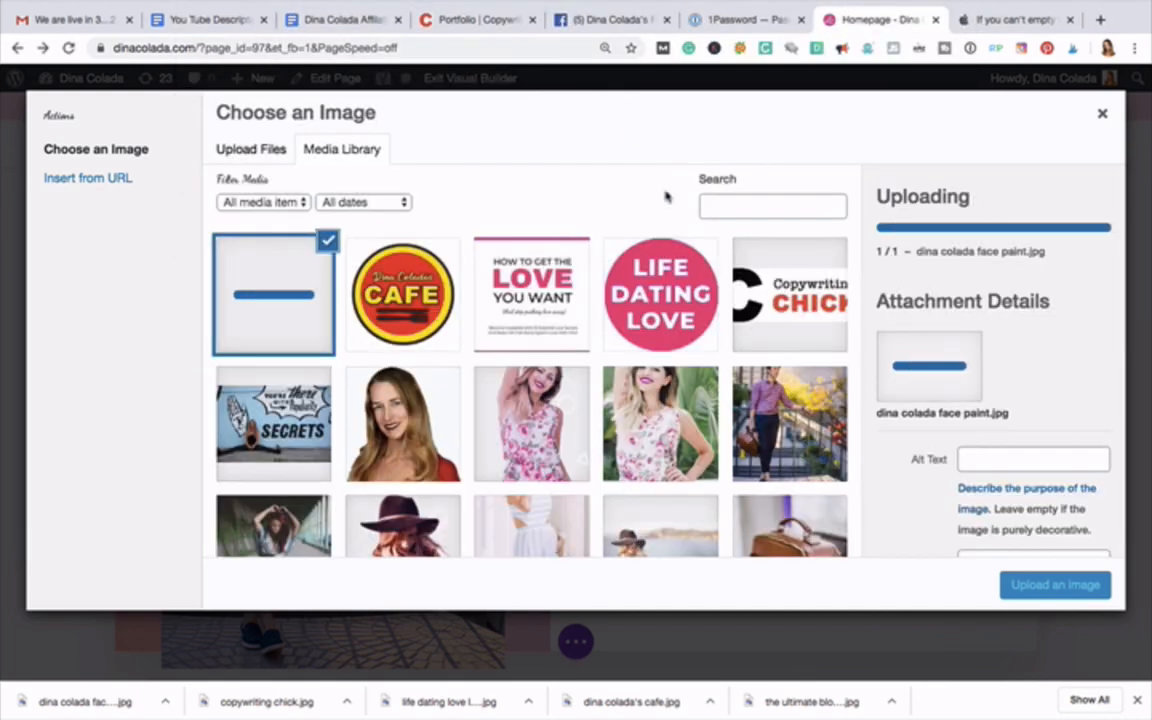
Step: Give the uploaded logo the alt text "dina colada's face paint" and insert it into the face painting section
left_click(970, 458)
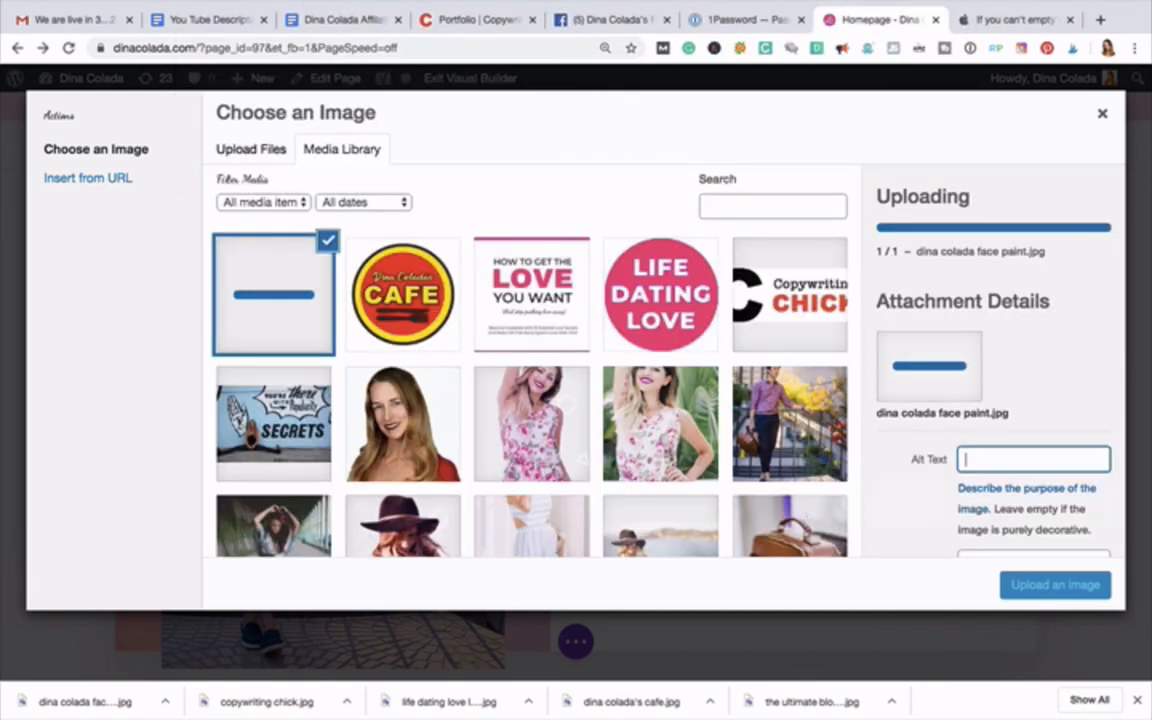
left_click(1010, 475)
type("dina colada's face paint")
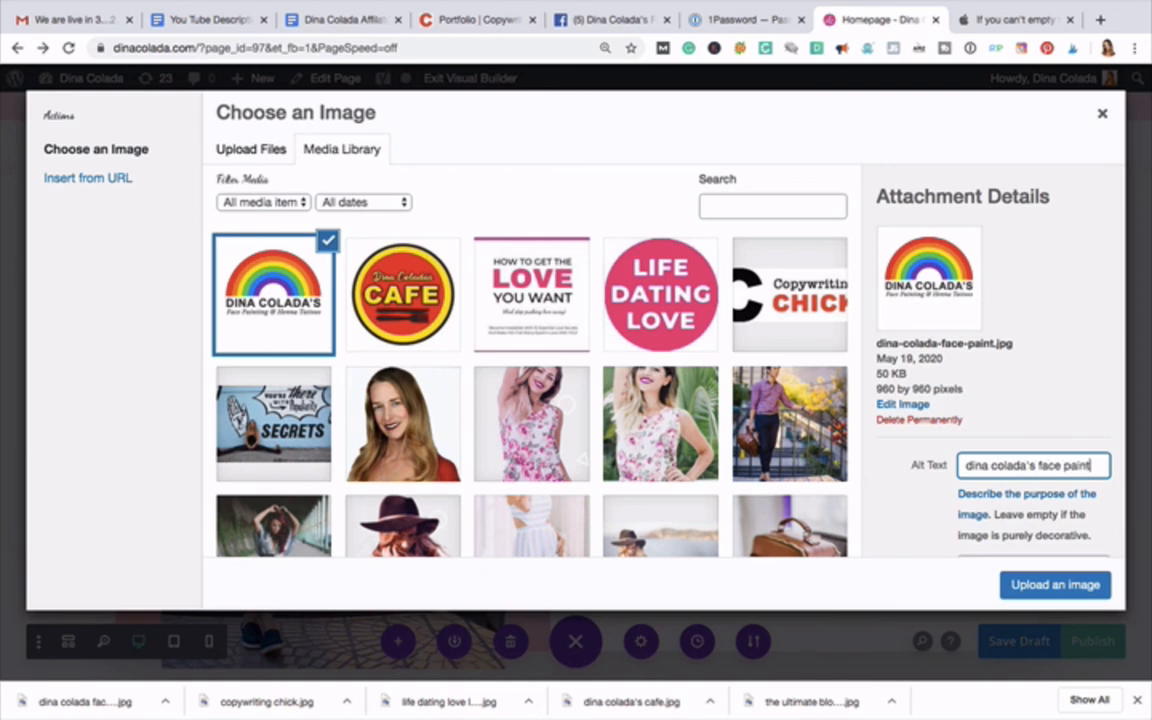
left_click(1050, 586)
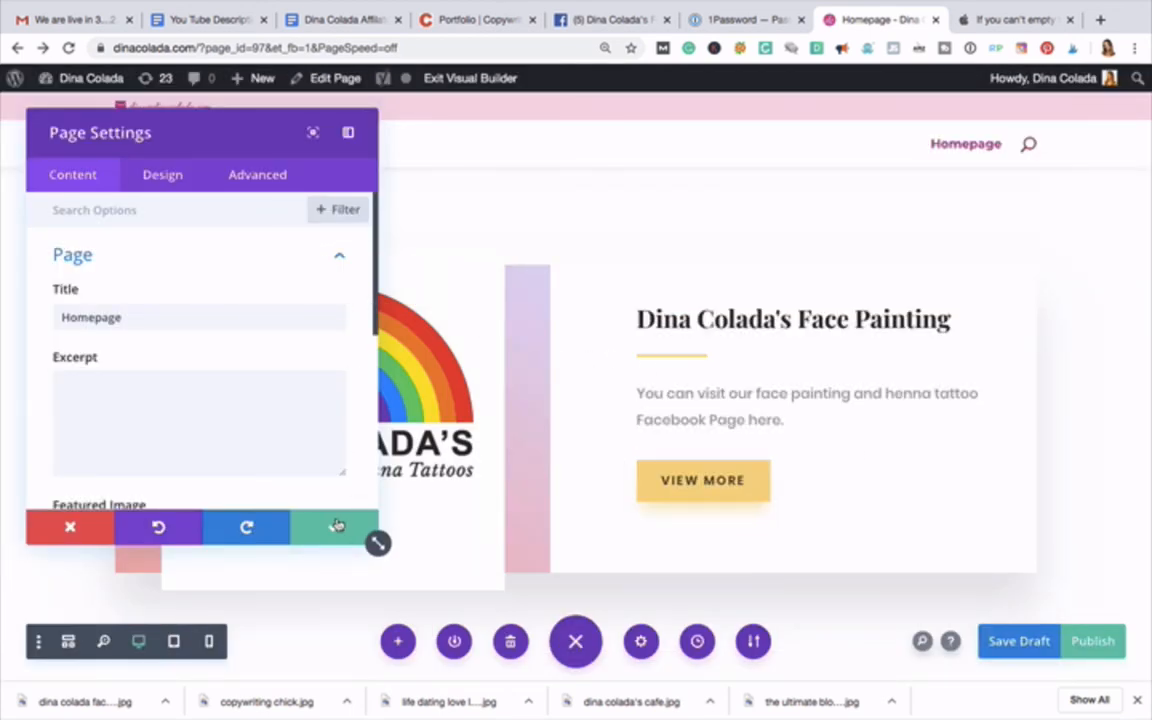
scroll(234, 440, "down", 3)
scroll(234, 440, "up", 3)
scroll(149, 305, "down", 5)
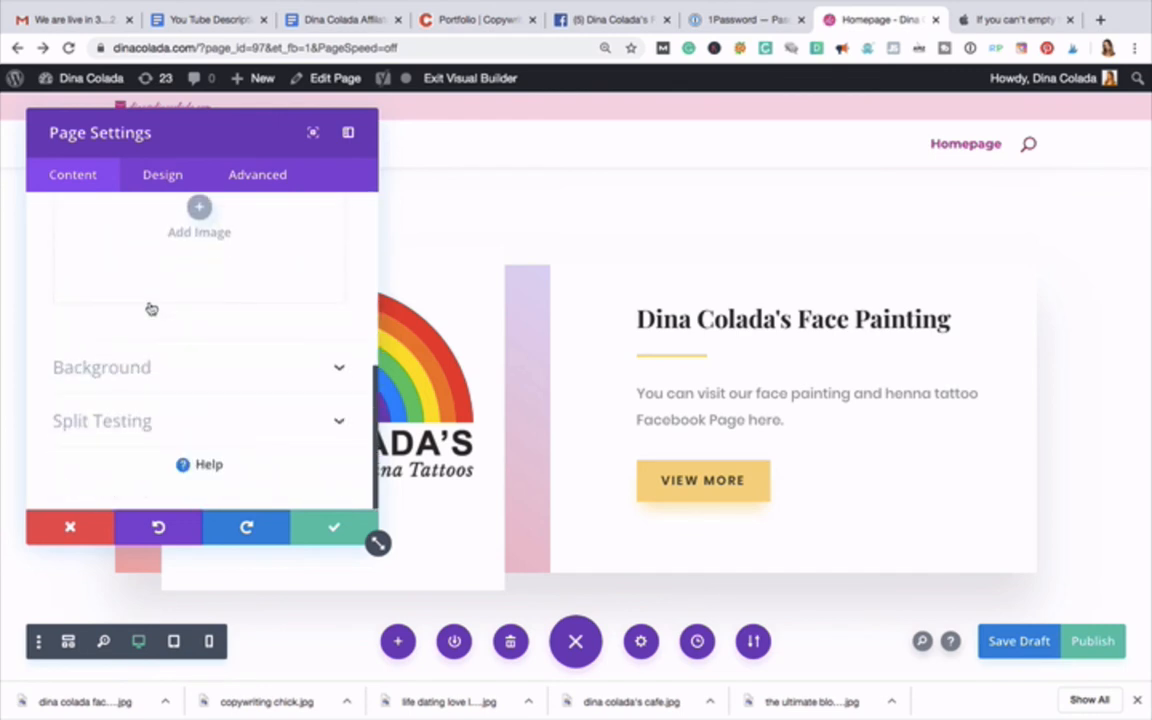
scroll(151, 309, "up", 5)
left_click(166, 175)
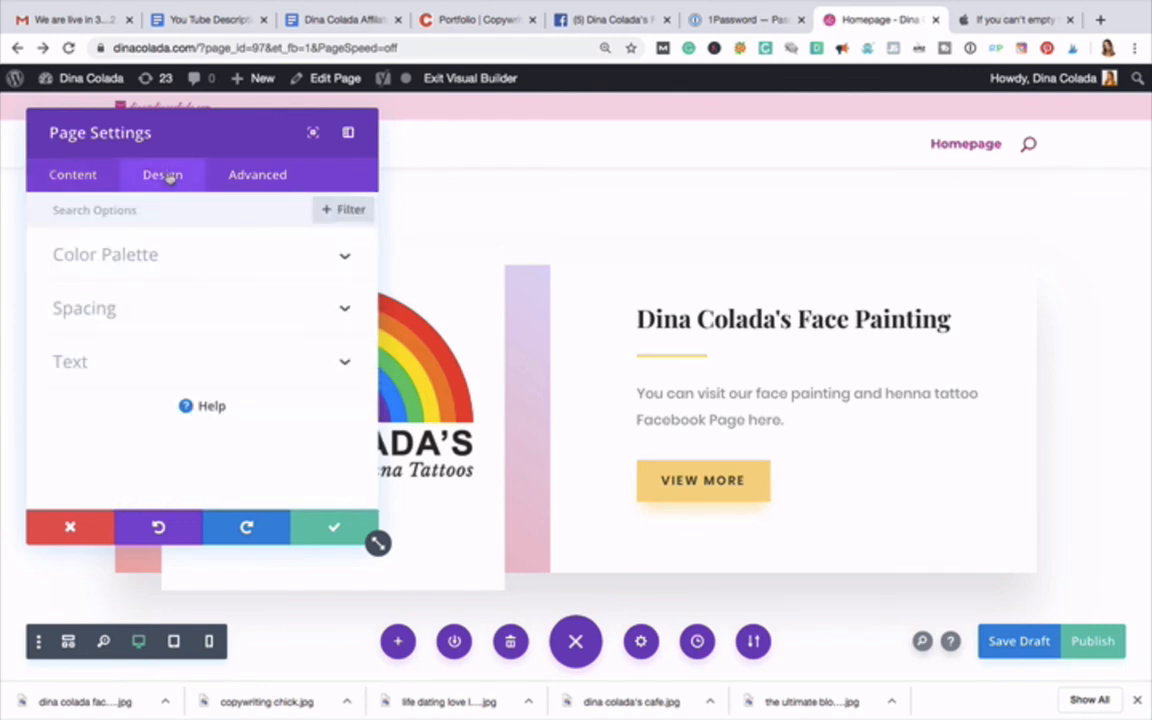
left_click(262, 175)
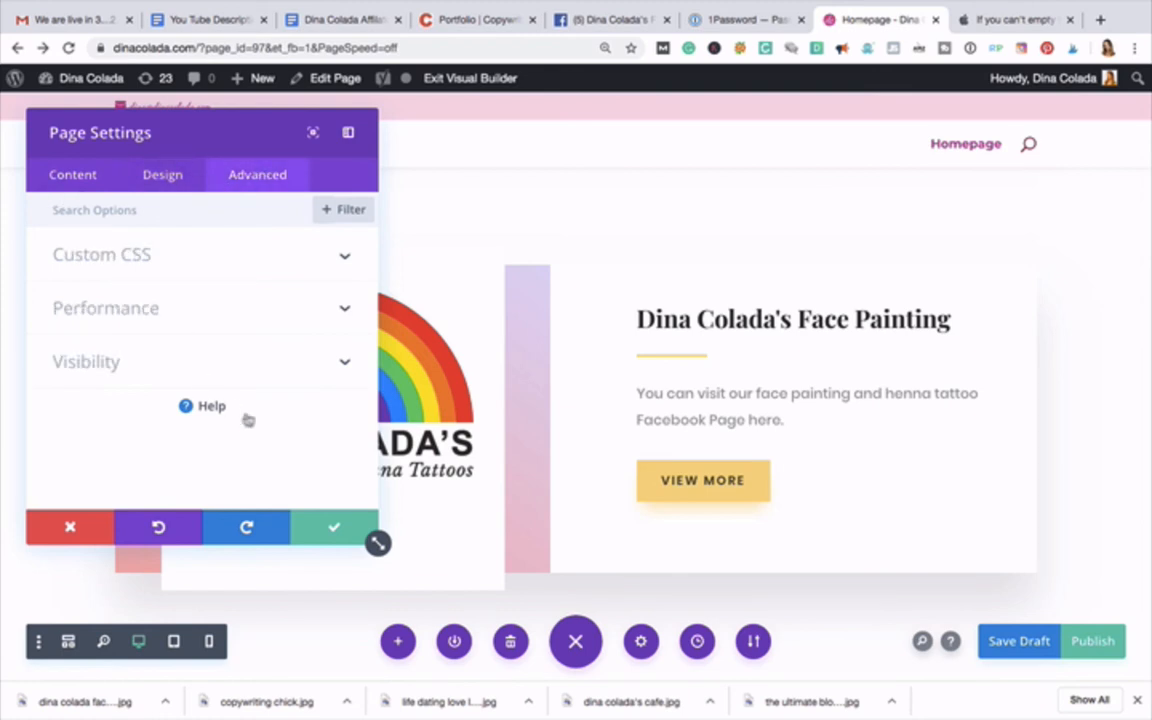
Step: Save and close the page settings, and link the words "Facebook Page" in the face painting paragraph to the copied Facebook page address
left_click(331, 527)
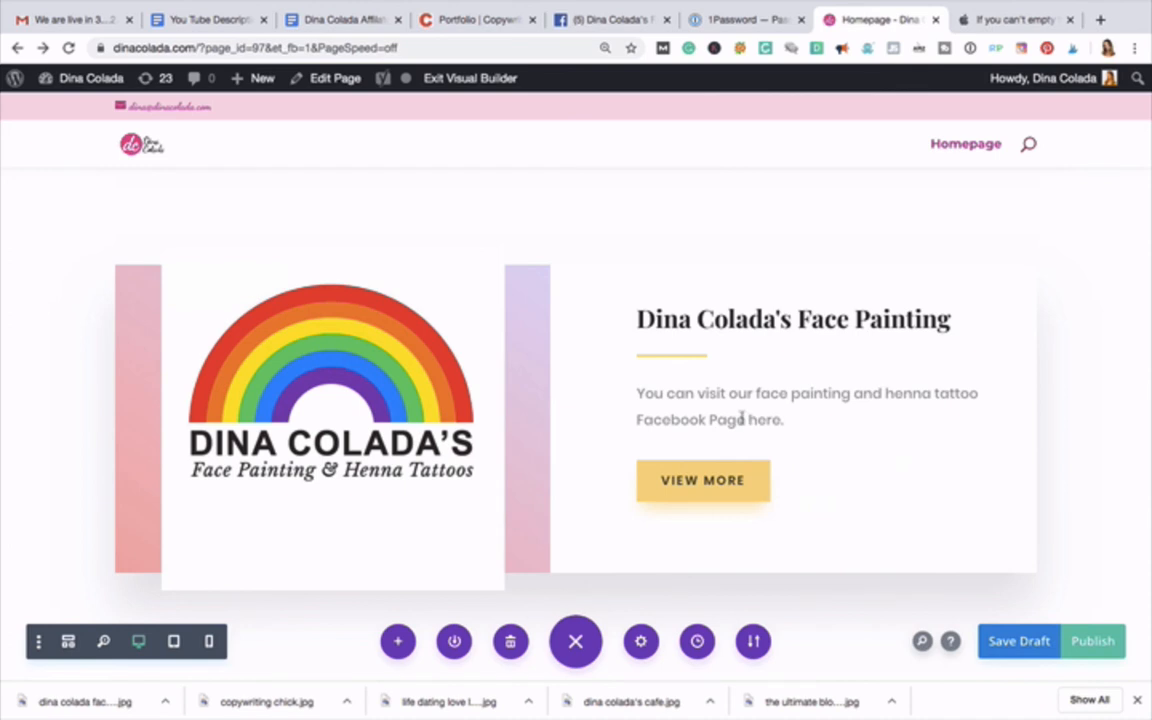
left_click_drag(745, 419, 637, 419)
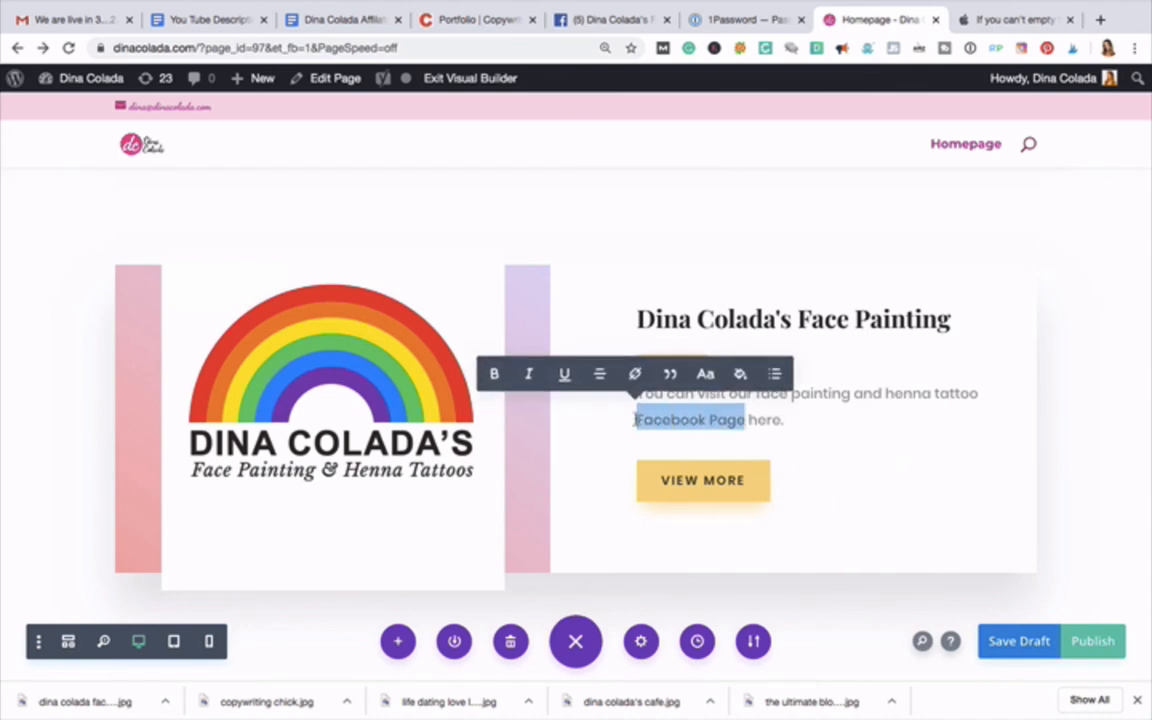
left_click(635, 373)
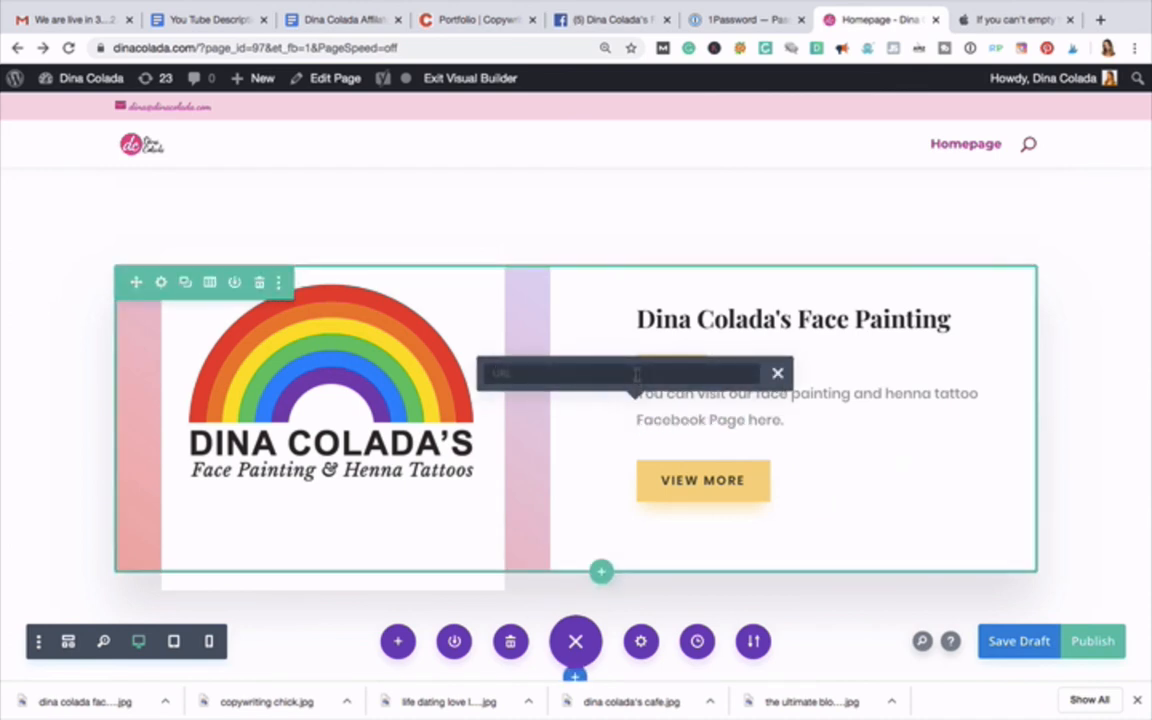
key("super+v")
key("Return")
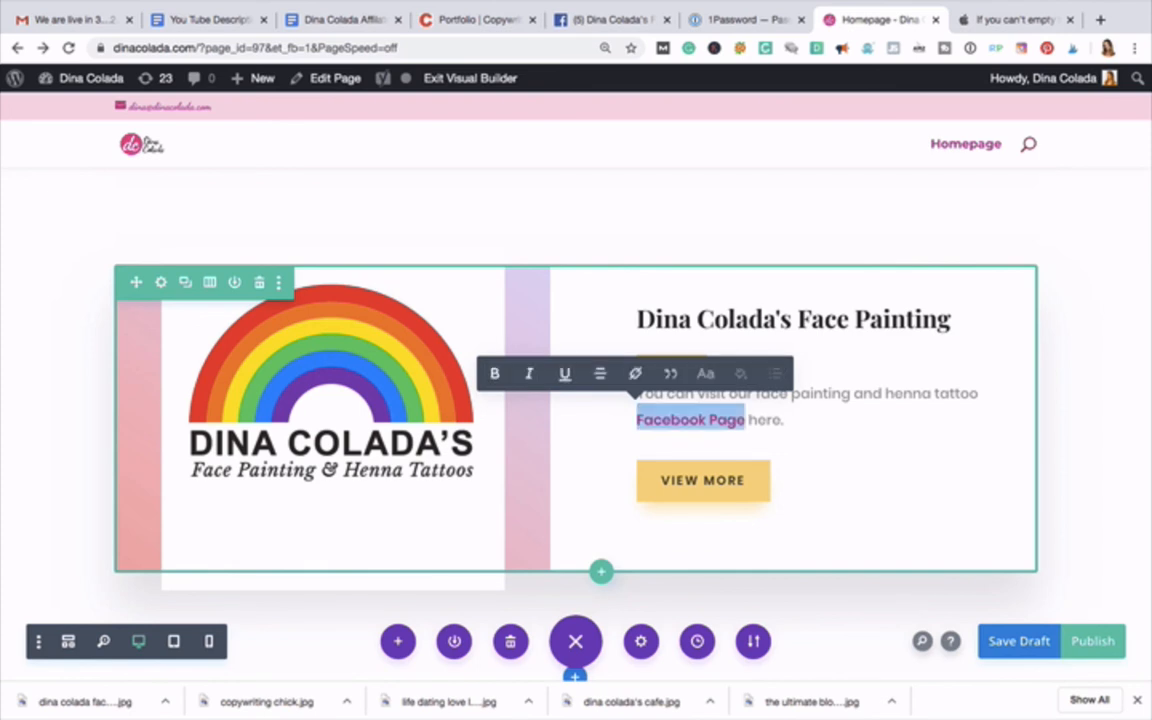
left_click(729, 421)
mouse_move(702, 483)
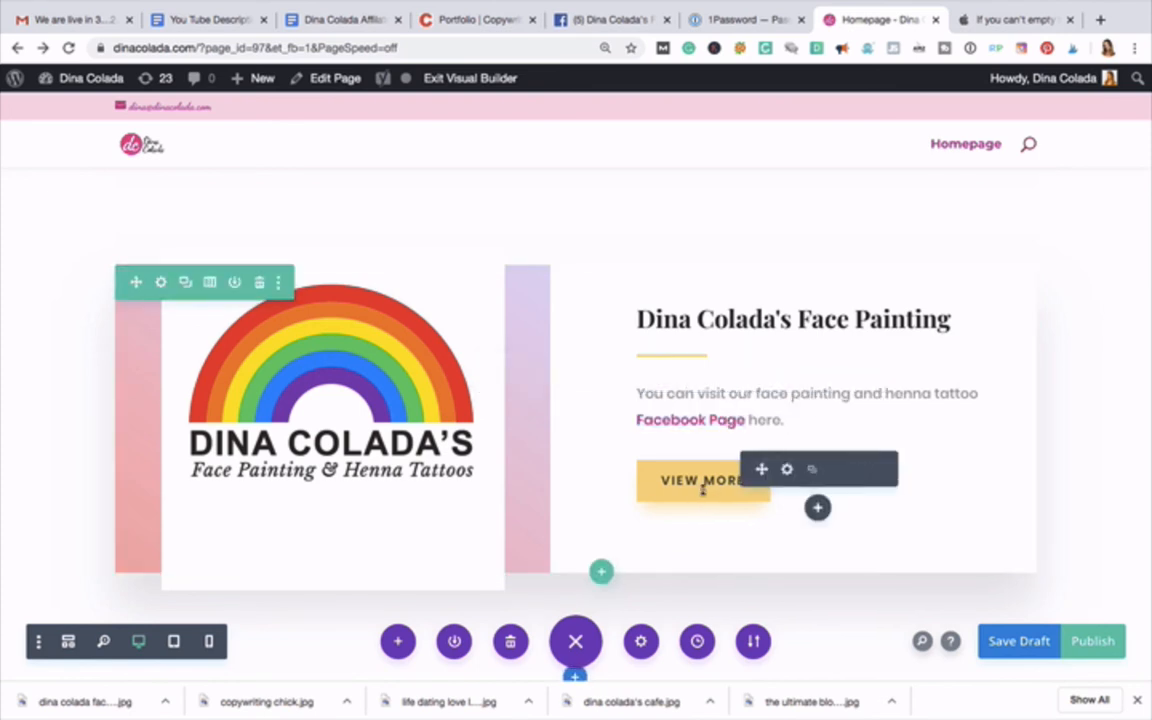
left_click(787, 470)
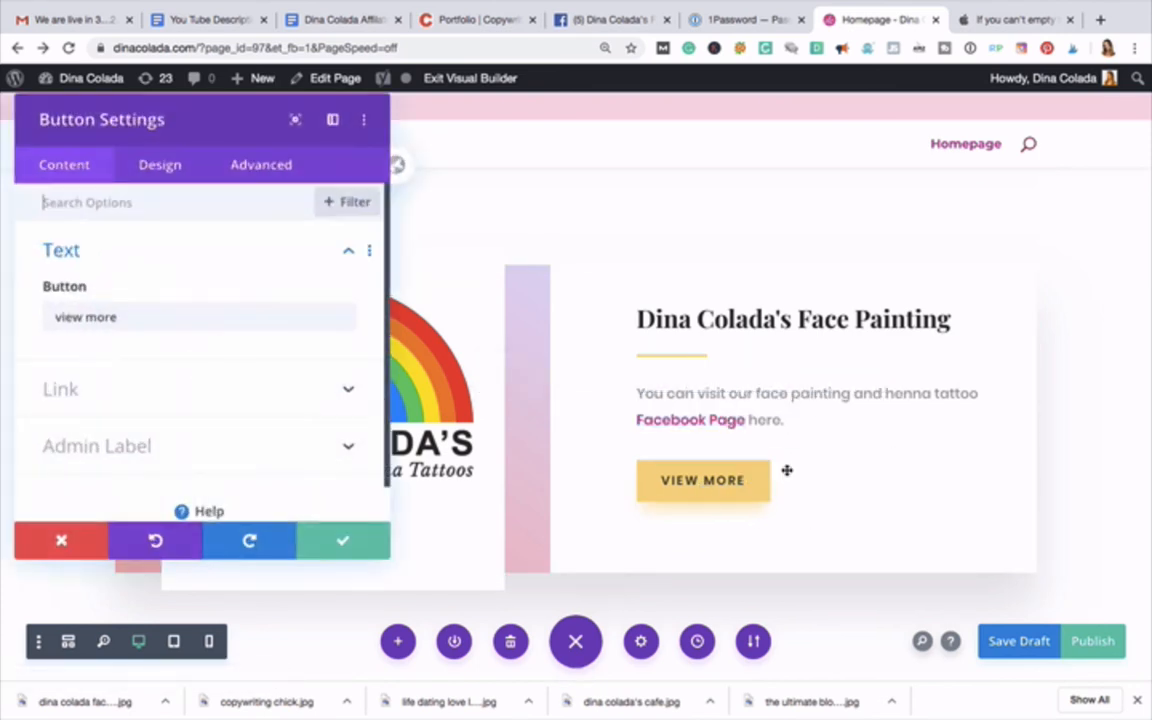
left_click(129, 379)
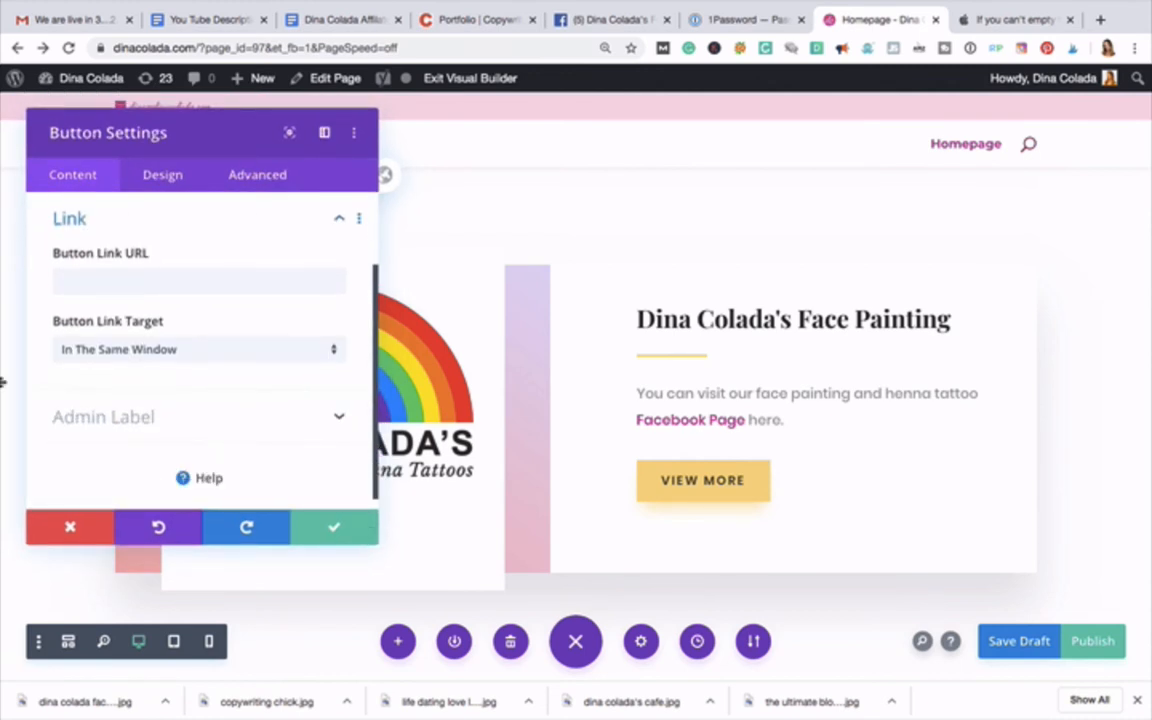
type("https://www.facebook.com/dinacoladafacepaint")
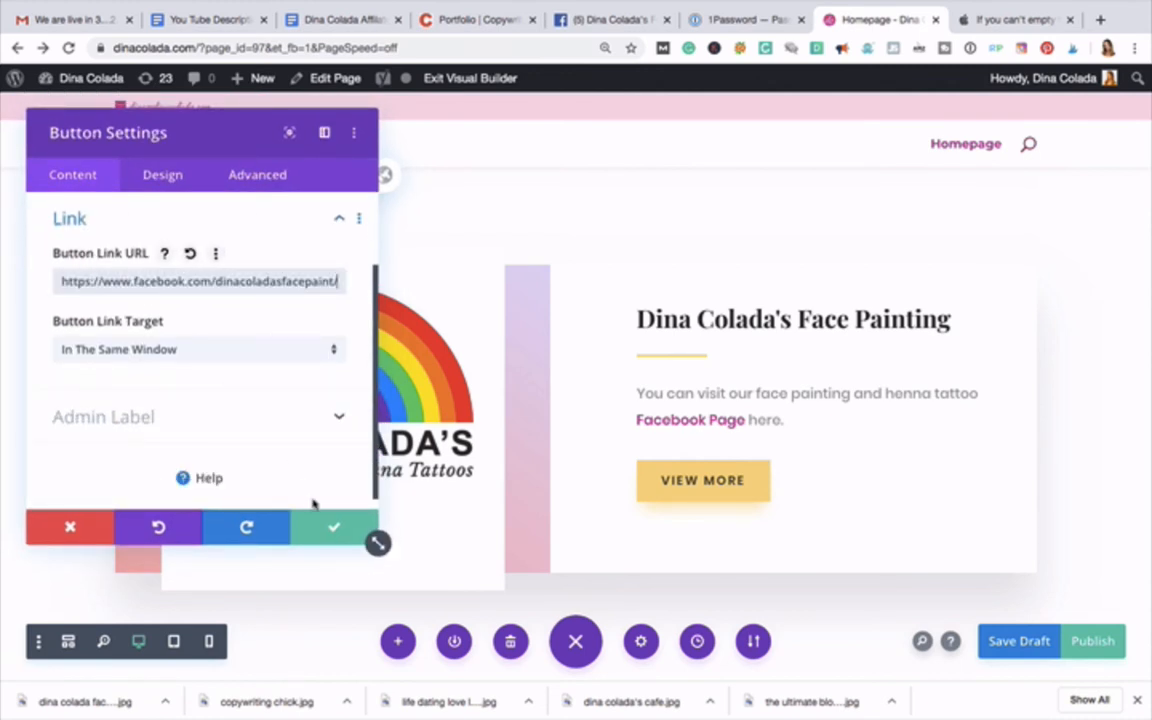
left_click(336, 527)
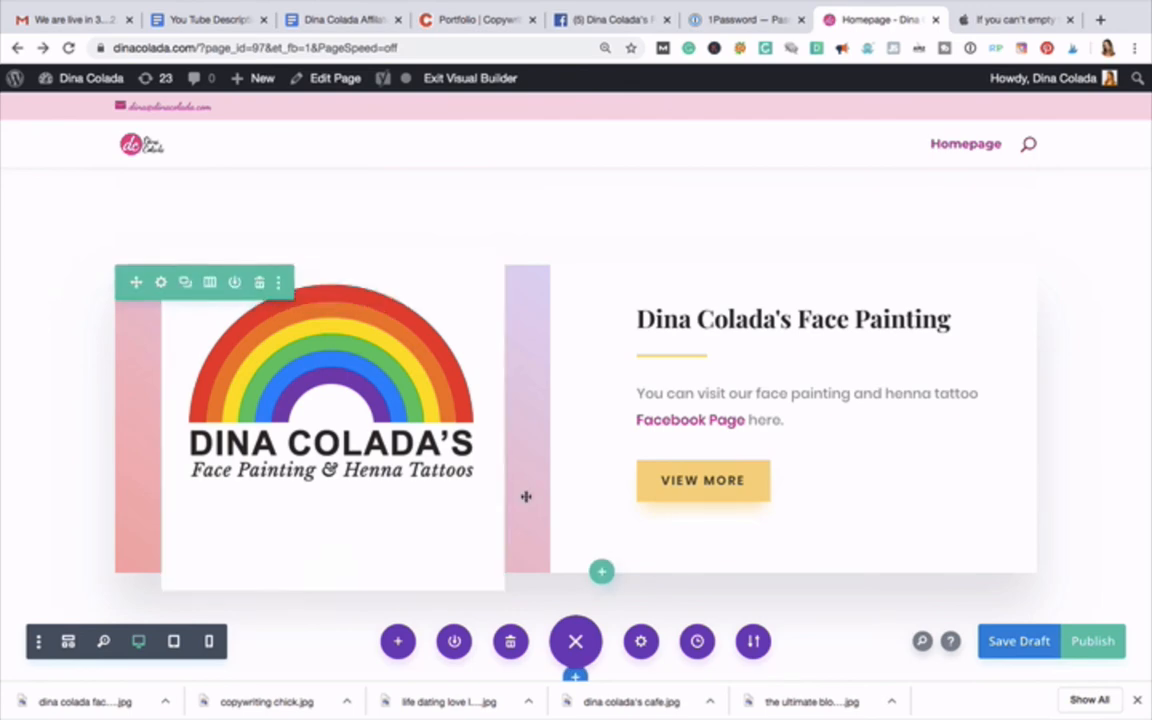
Step: Save the homepage with the face painting section changes as a draft
scroll(525, 495, "down", 5)
scroll(527, 502, "down", 3)
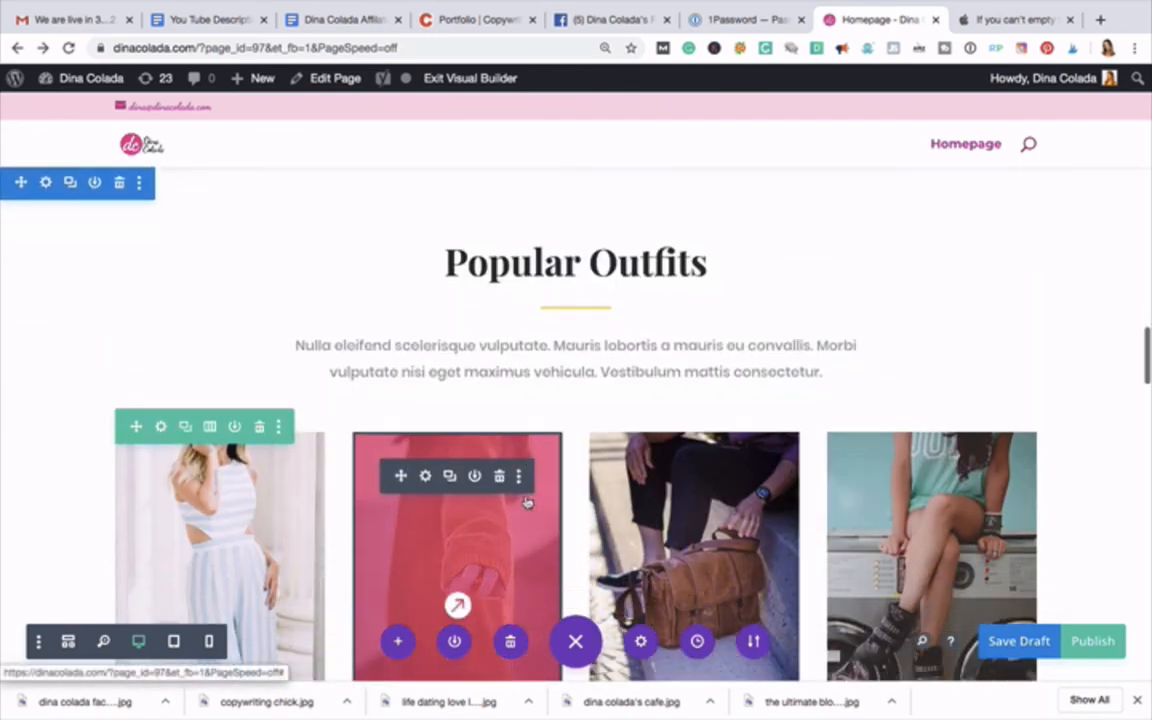
scroll(527, 502, "up", 3)
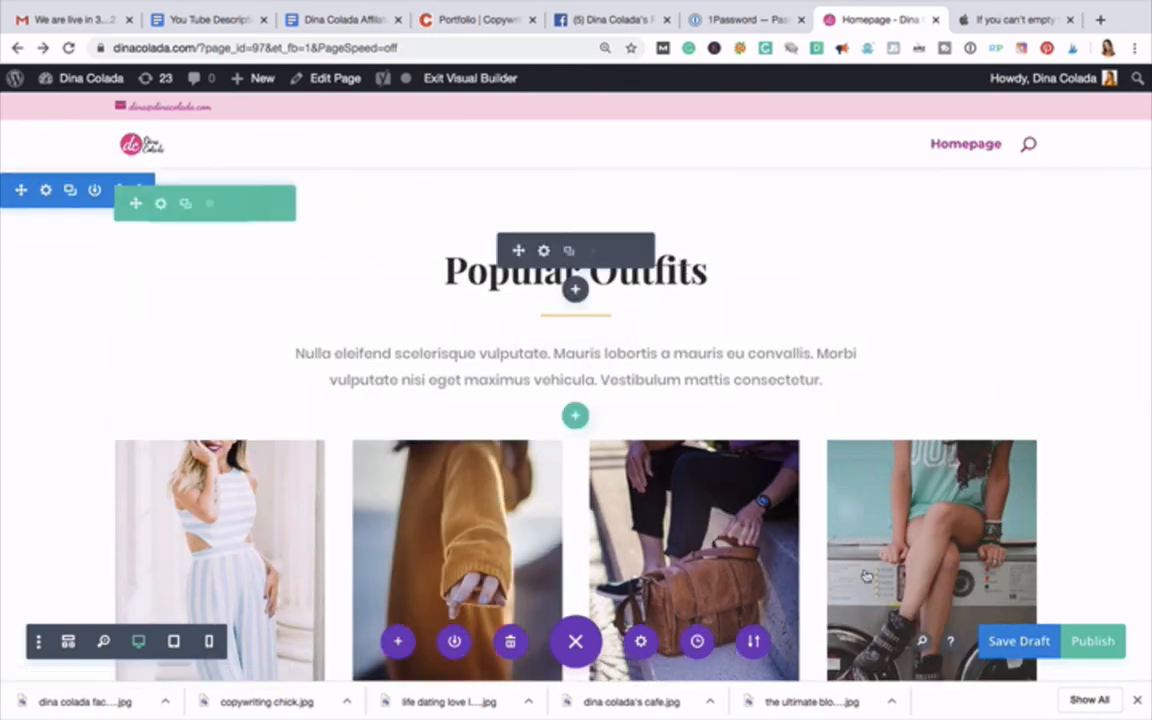
left_click(1013, 643)
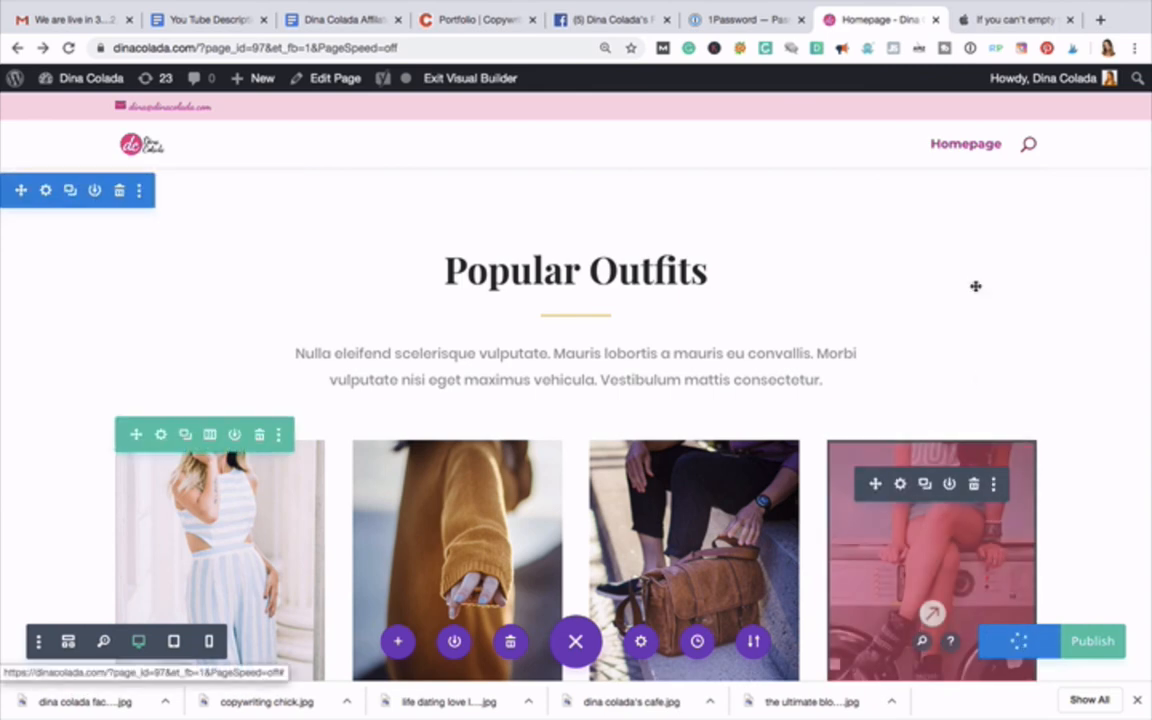
Step: Review the whole homepage from the header to the newsletter section, checking the customized sections and the remaining template content
scroll(975, 286, "up", 5)
scroll(975, 286, "up", 10)
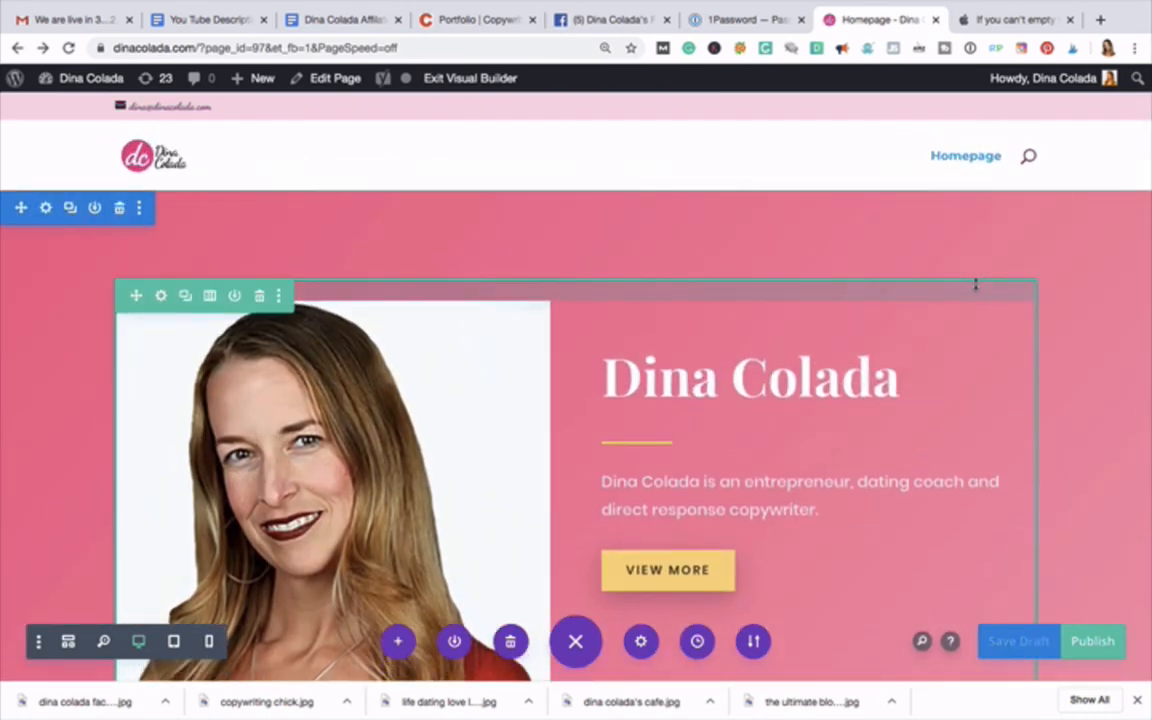
scroll(975, 286, "down", 5)
scroll(975, 286, "down", 10)
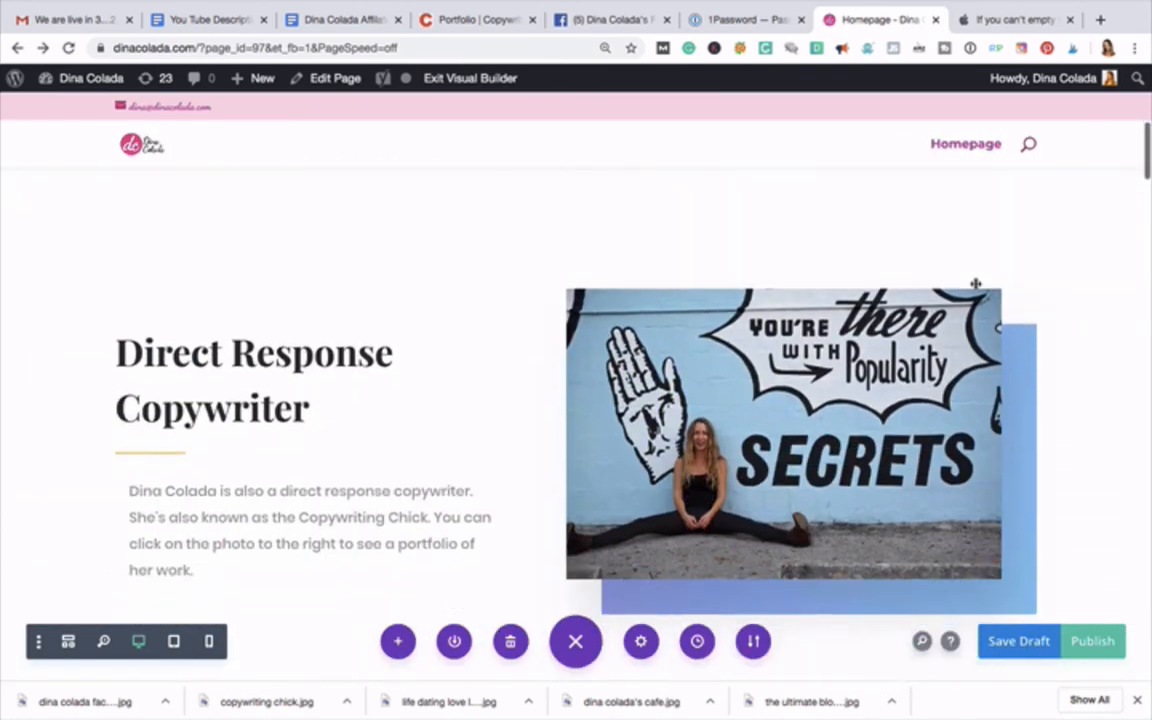
scroll(975, 289, "down", 8)
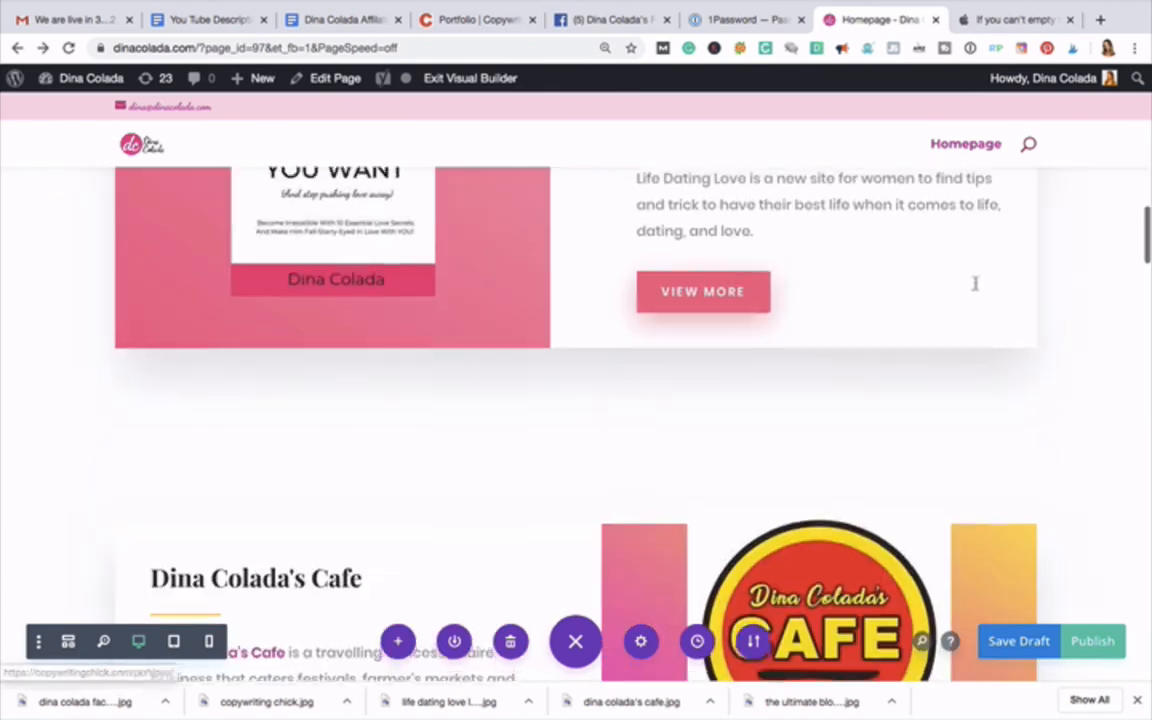
scroll(975, 286, "down", 5)
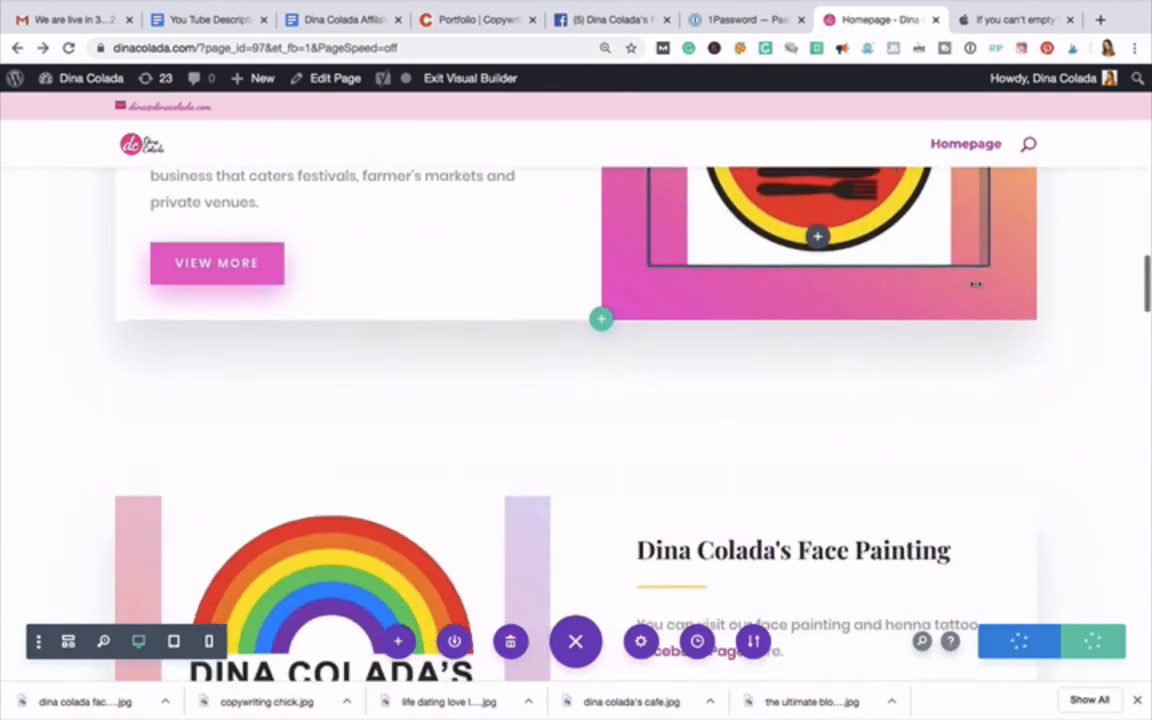
scroll(975, 284, "down", 3)
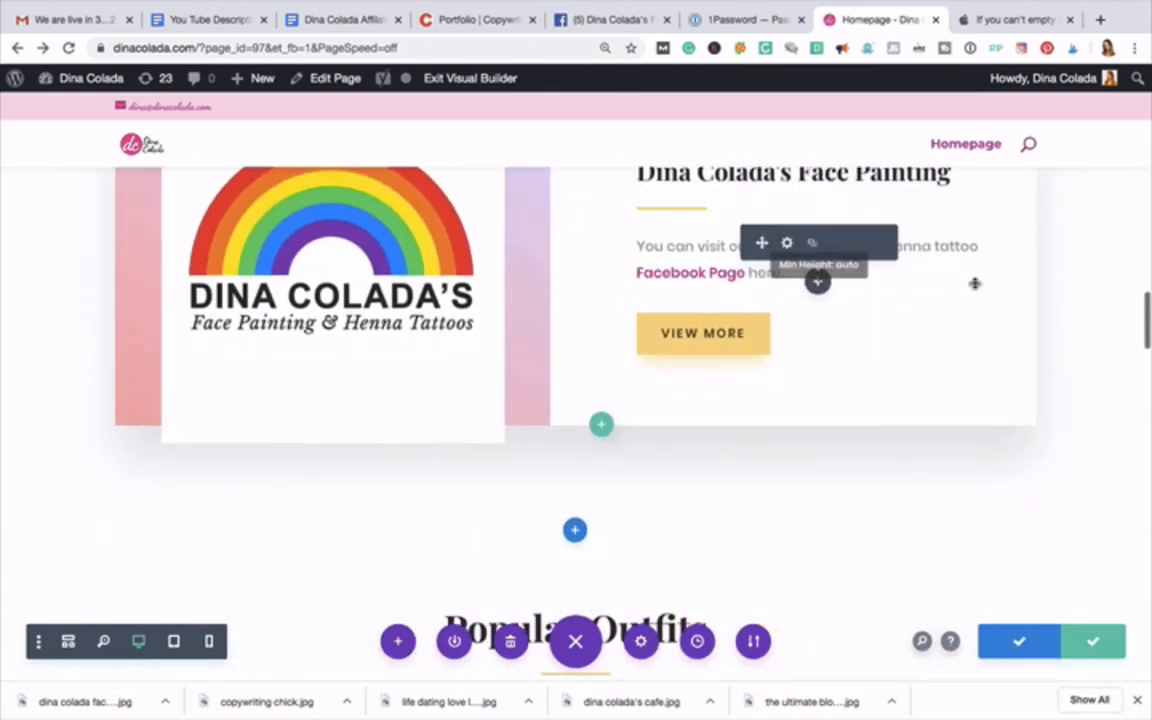
scroll(975, 284, "down", 9)
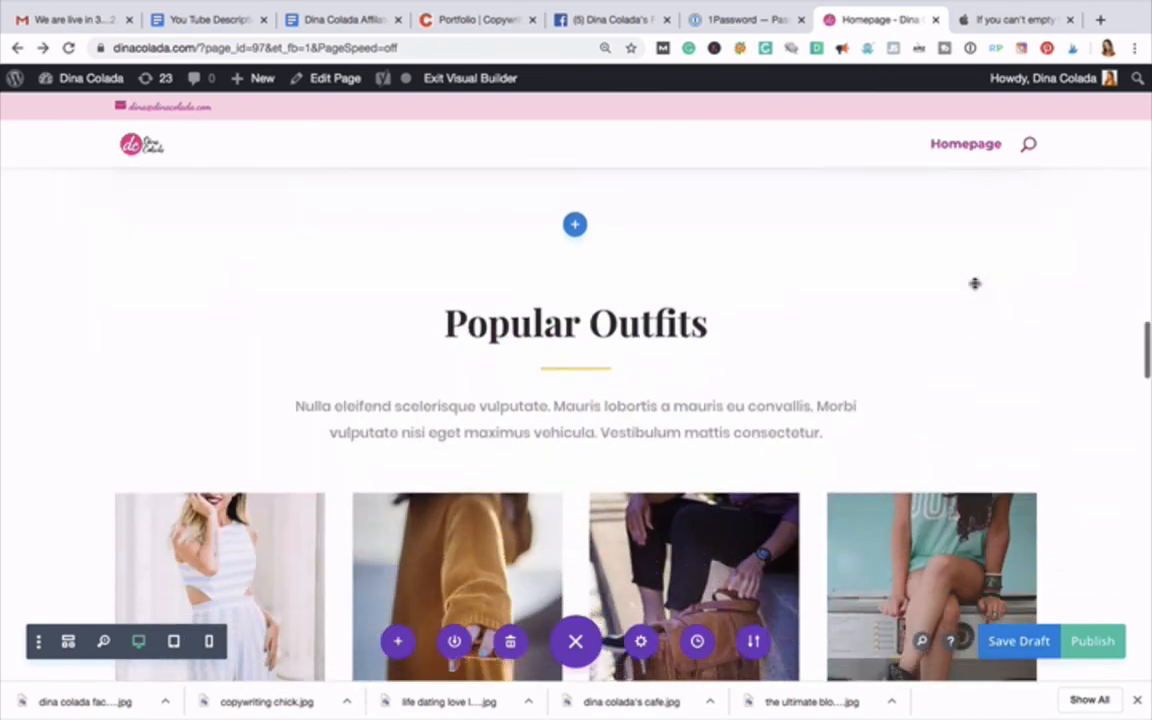
scroll(975, 284, "down", 4)
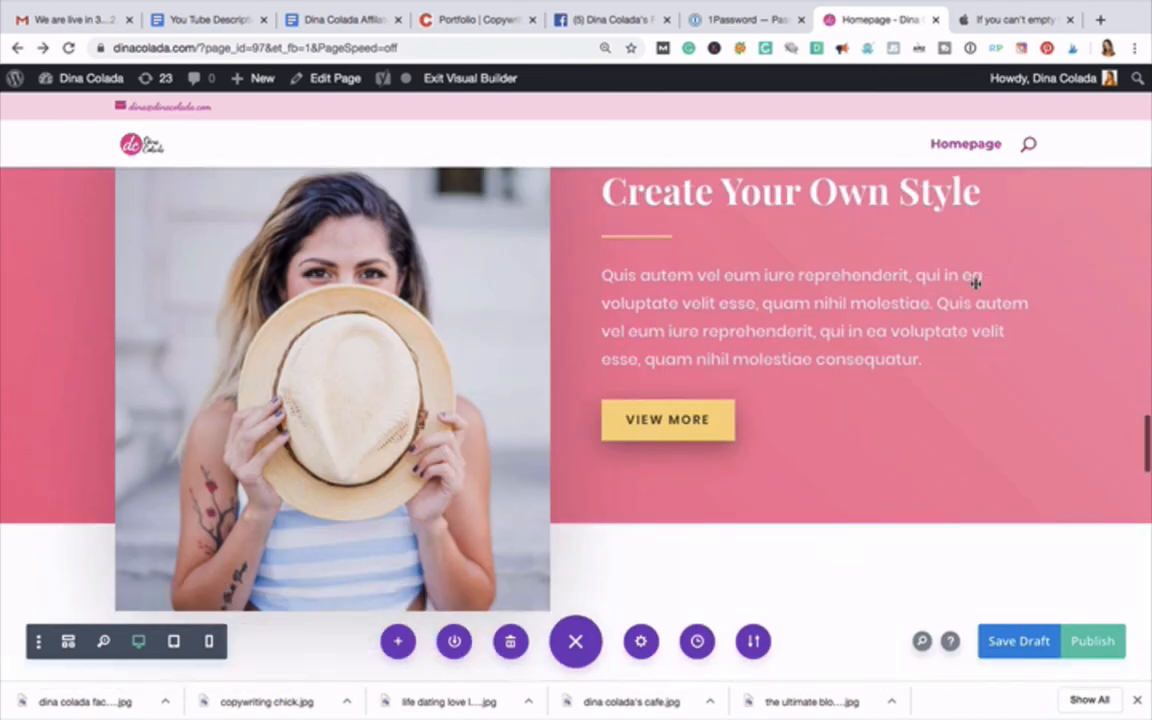
scroll(975, 284, "down", 6)
scroll(975, 284, "down", 15)
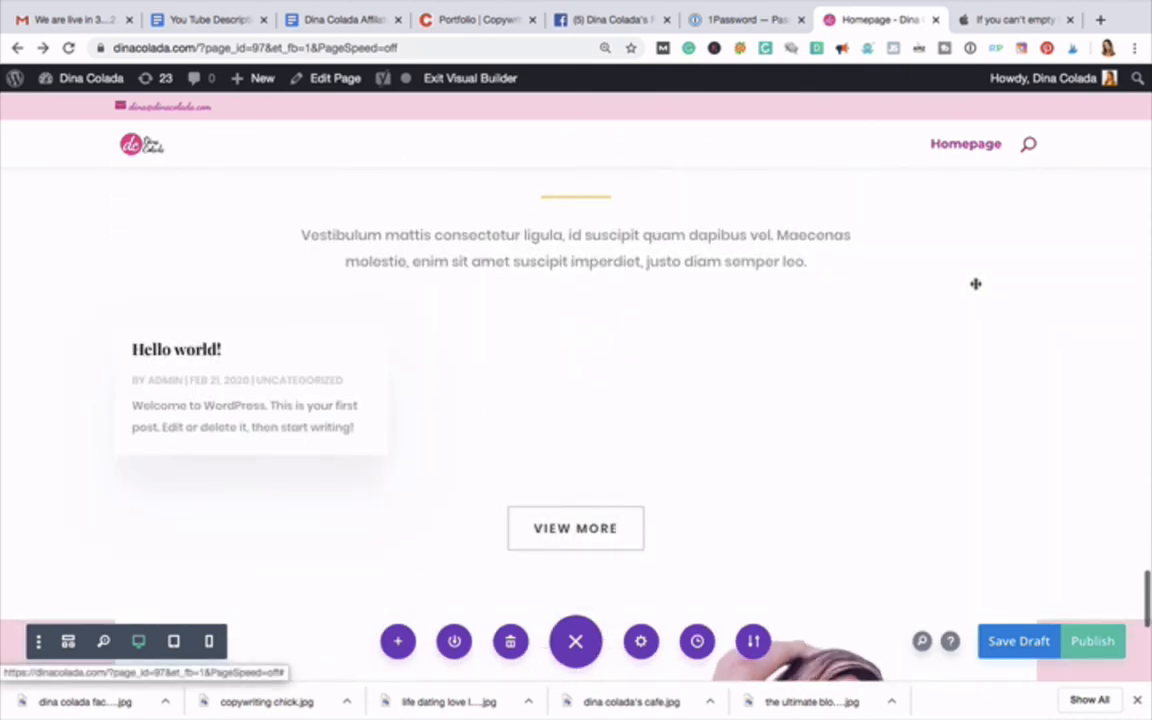
scroll(975, 284, "down", 4)
scroll(975, 284, "down", 4)
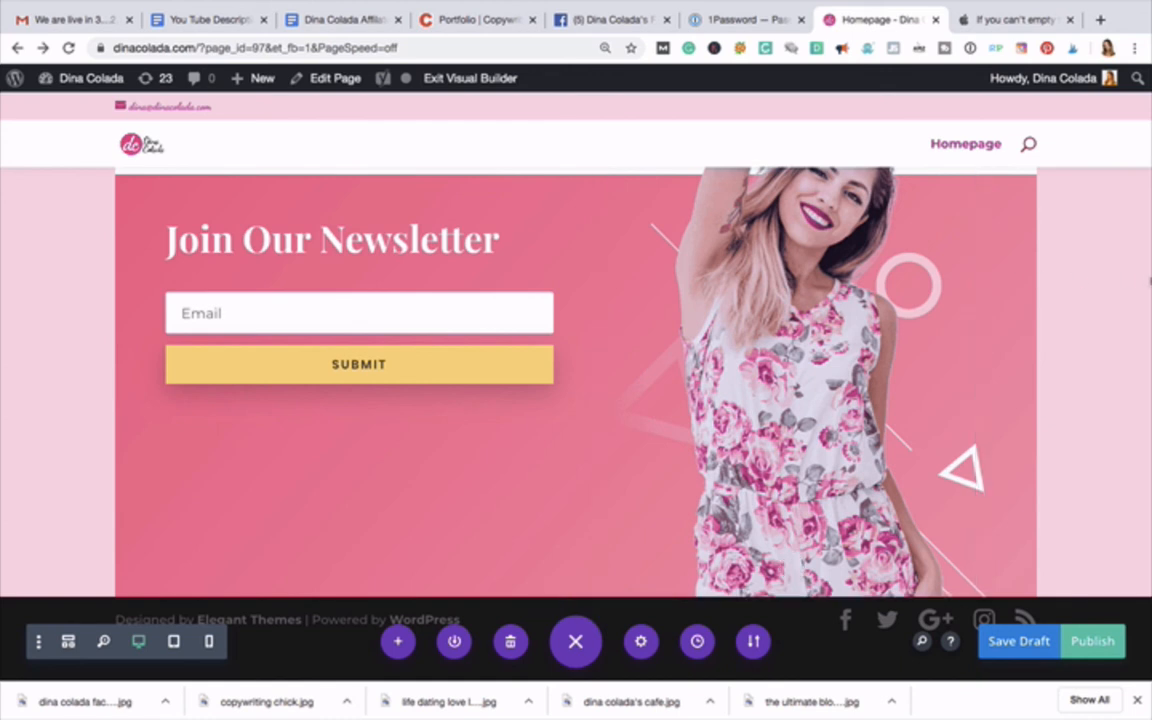
Step: Publish the customized homepage
left_click(1094, 643)
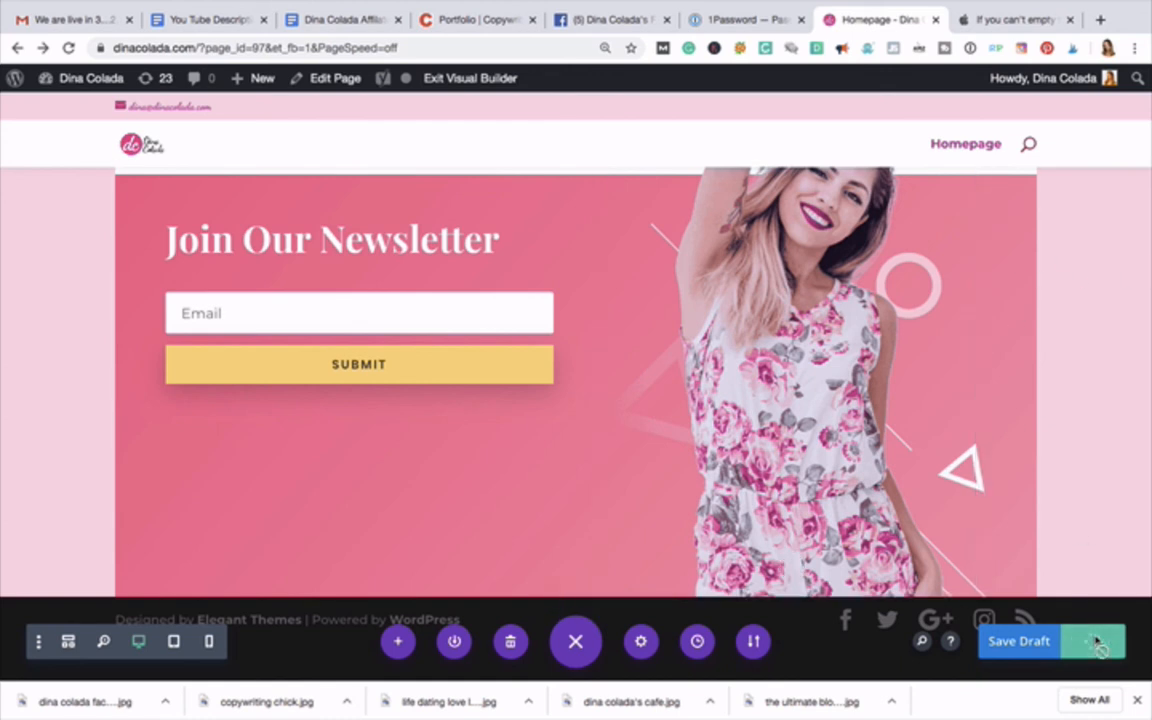